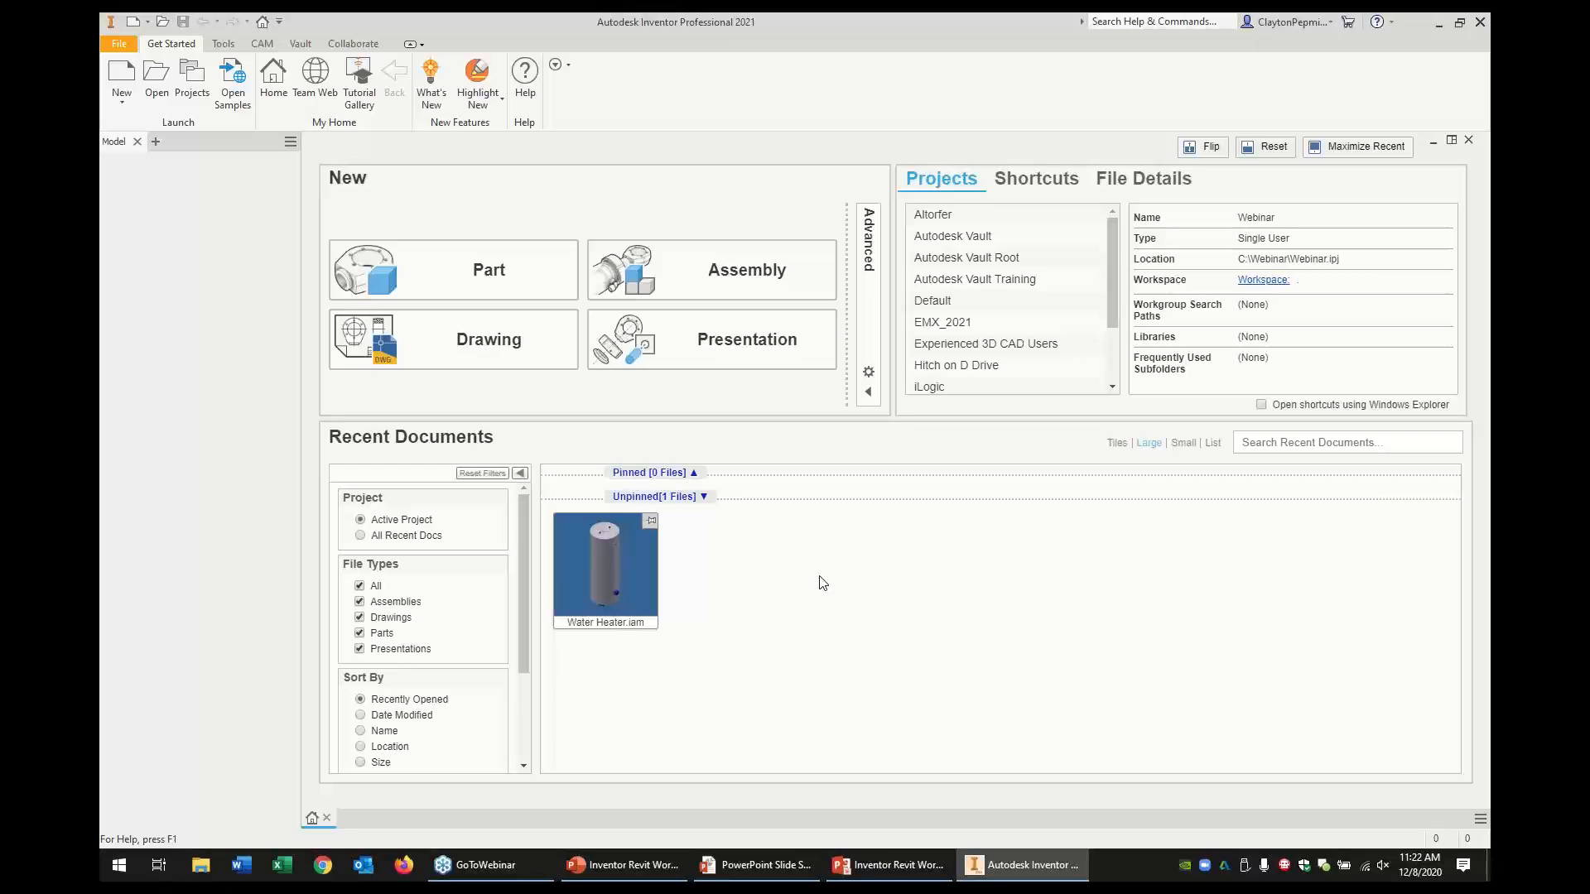
Open the recent Water Heater.iam assembly, inspect it from another angle, and restore the isometric view
left_click(604, 559)
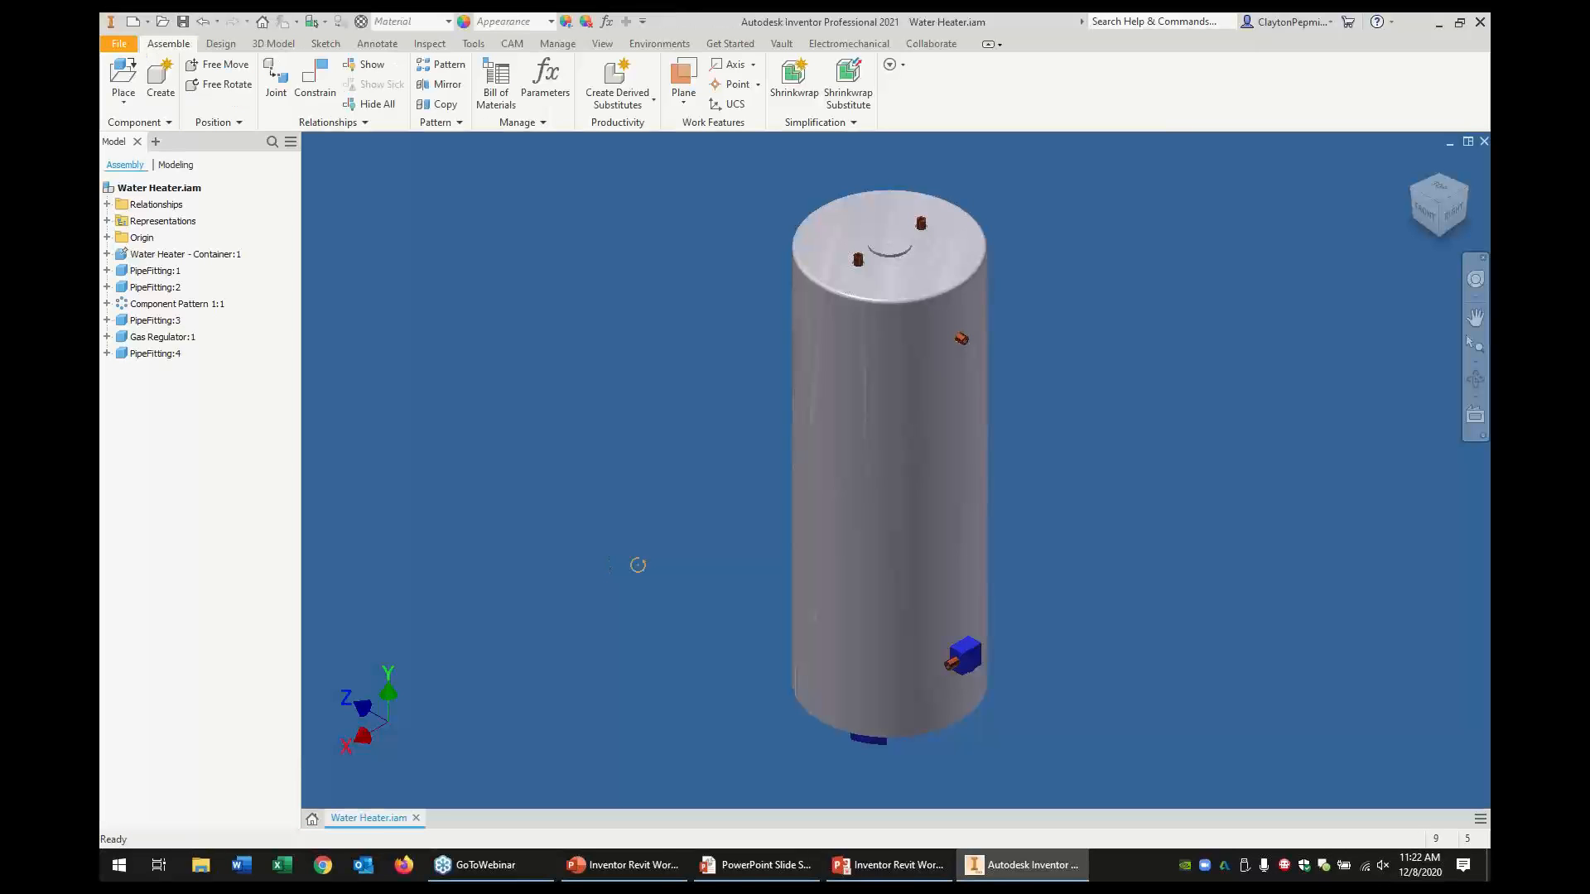
key("F4")
left_click_drag(967, 605, 857, 538)
left_click_drag(1045, 536, 1056, 527)
middle_click_drag(1065, 500, 991, 538)
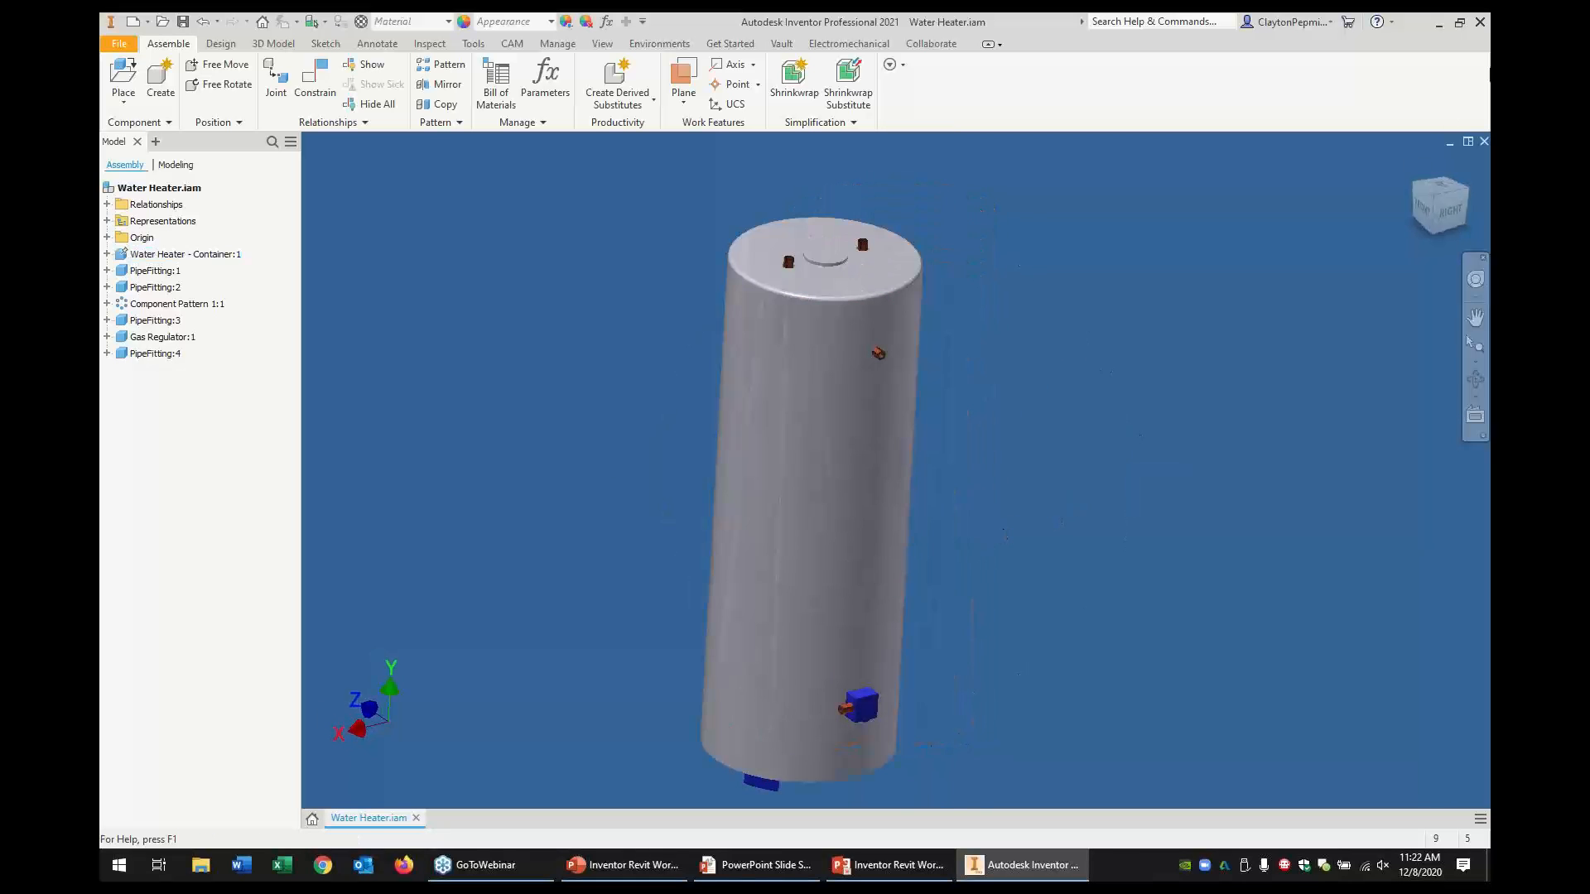
left_click(1431, 182)
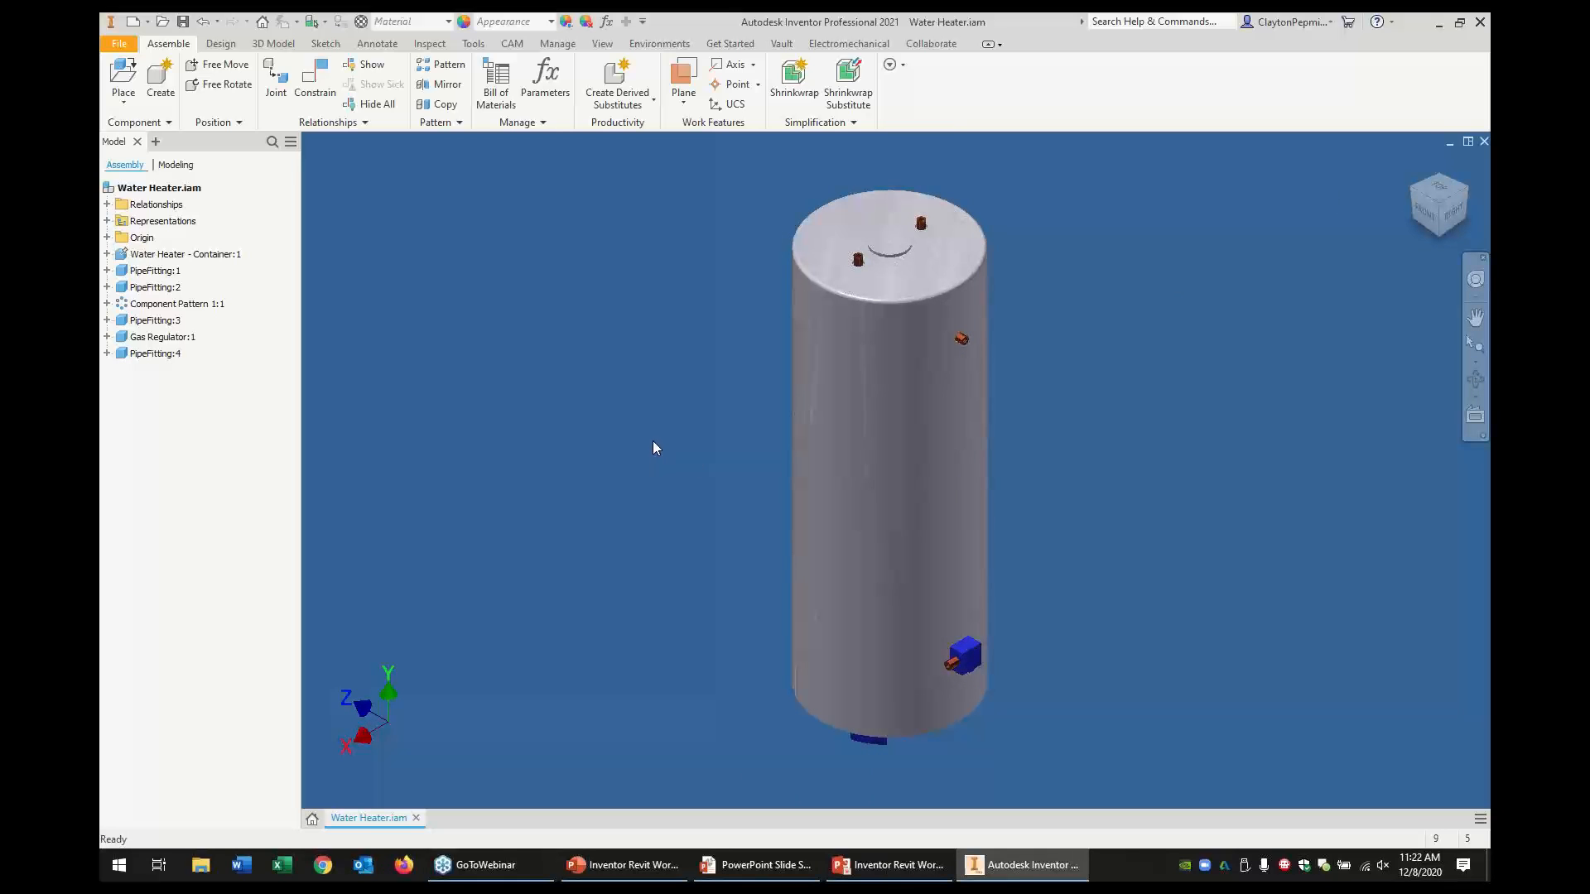
Enter the BIM Content environment and start a shrinkwrap substitute of the water heater
left_click(654, 44)
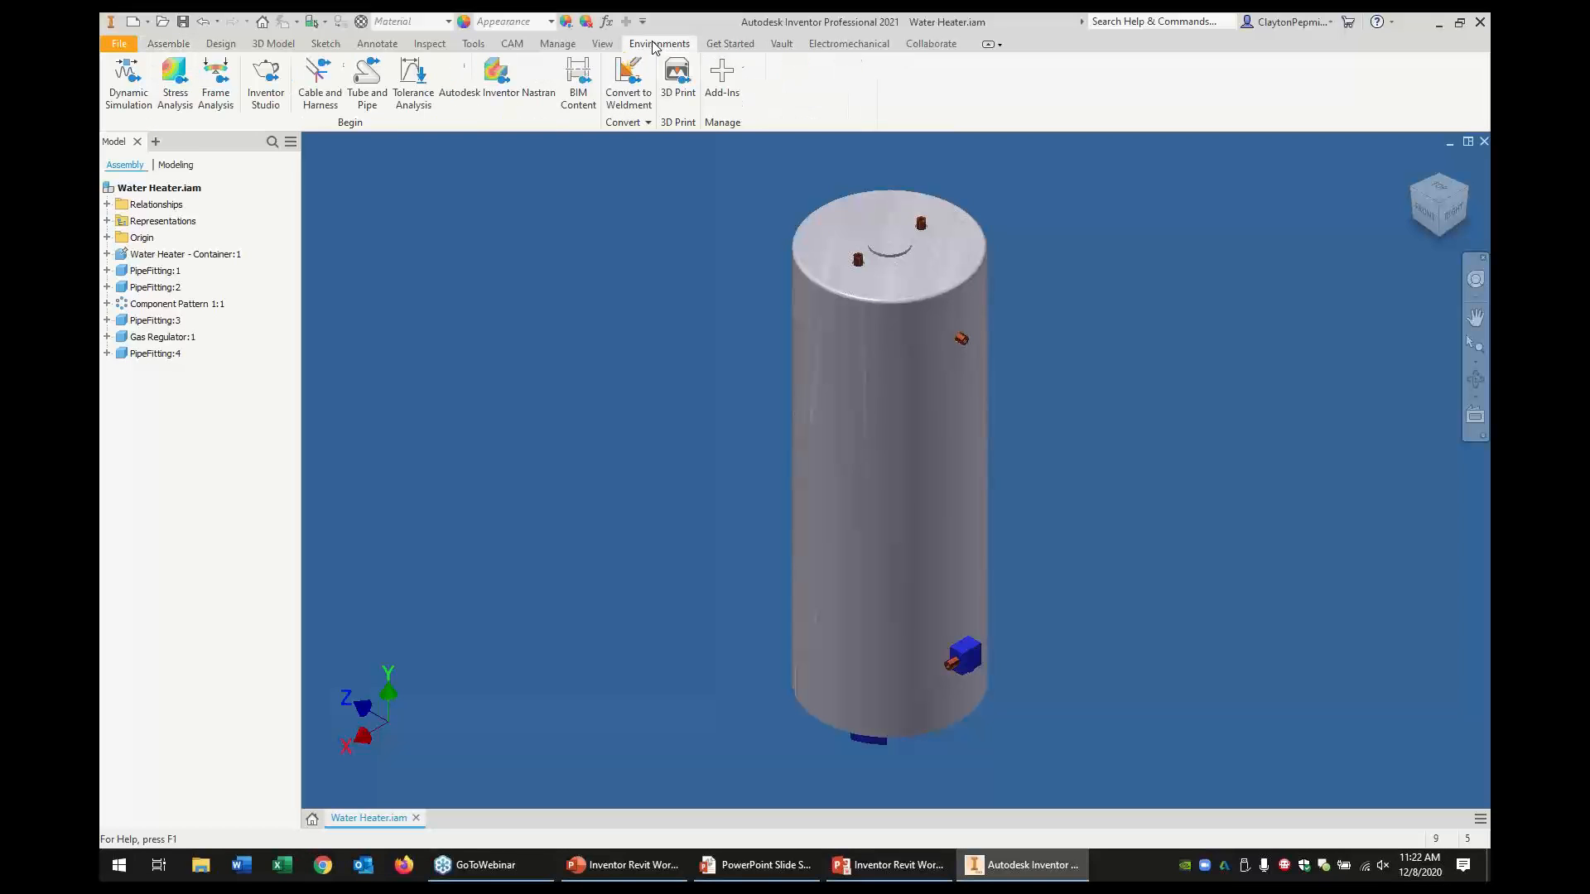
left_click(575, 92)
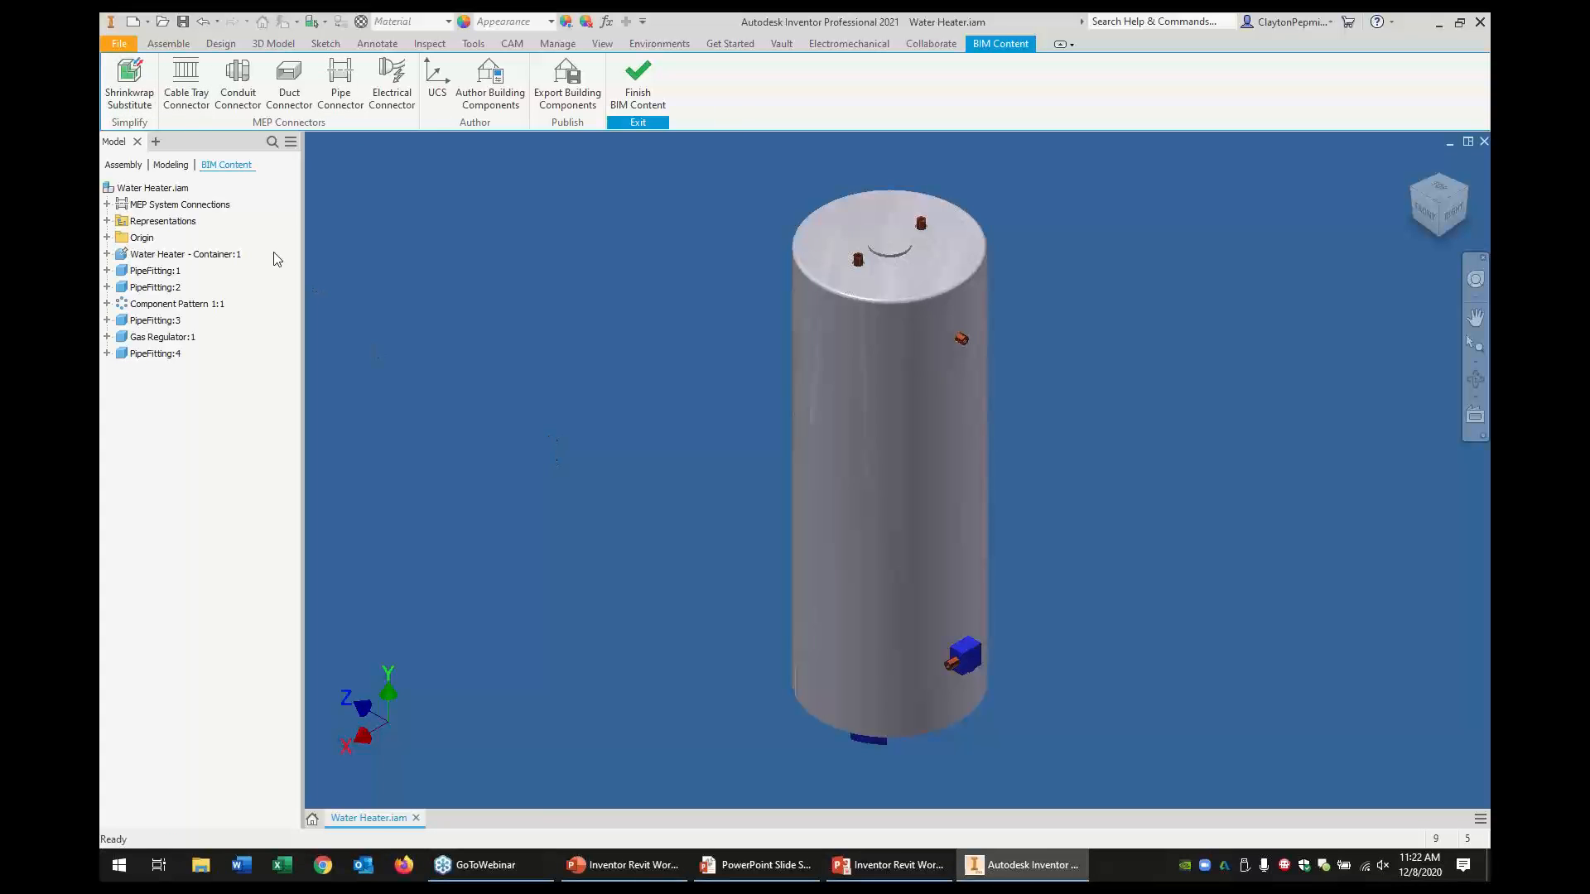
left_click(131, 89)
mouse_move(465, 146)
left_mouse_down()
mouse_move(553, 180)
mouse_move(463, 144)
left_mouse_up()
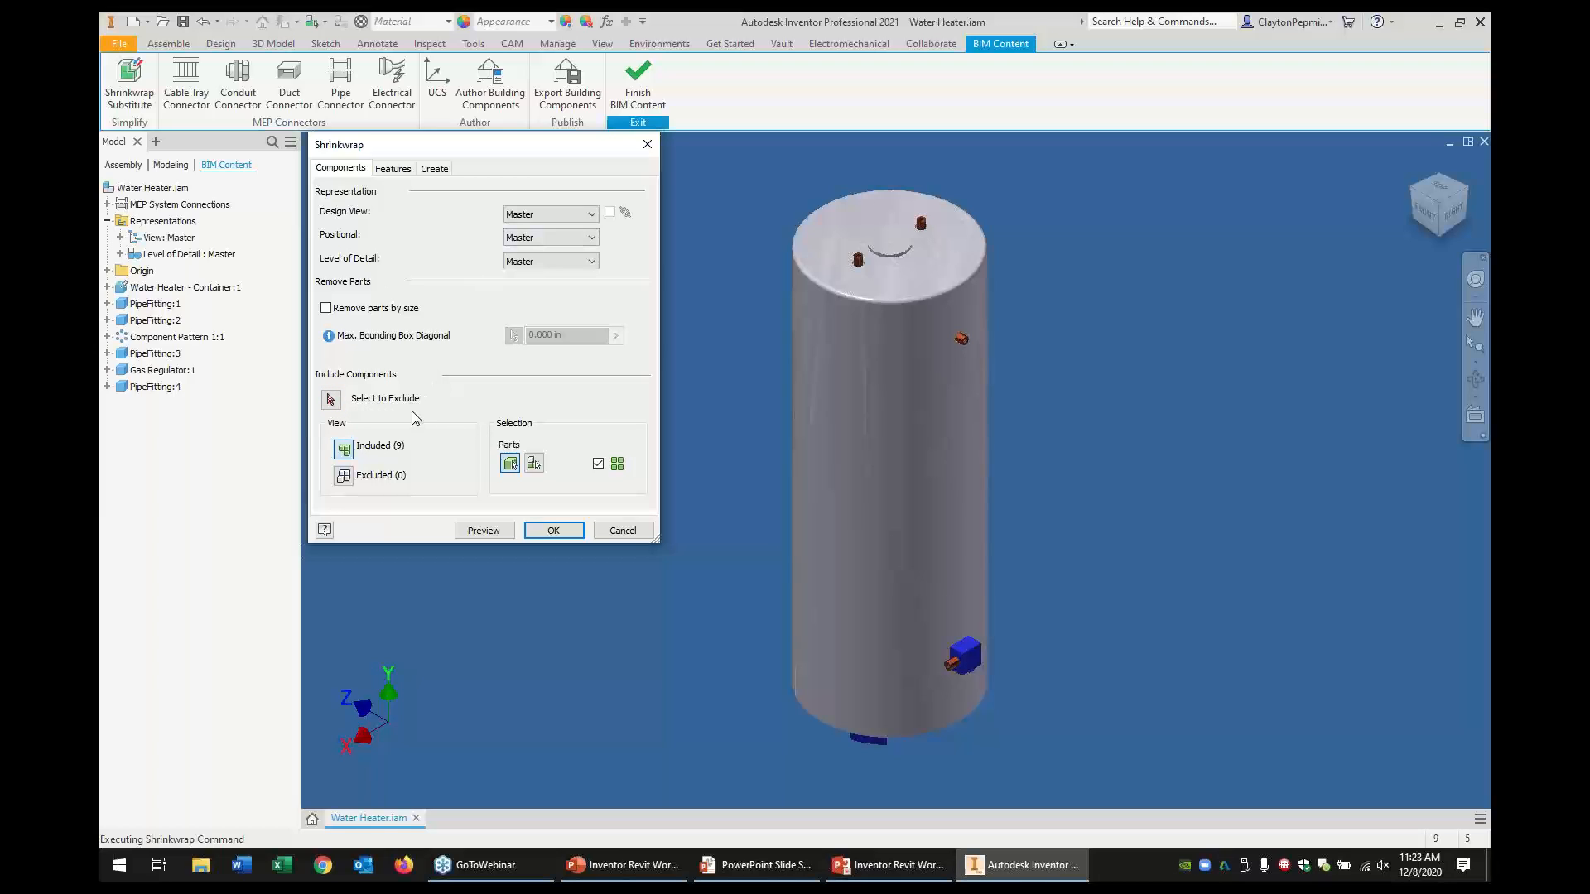
Display the shrinkwrap feature-removal options and examine the gas regulator and pipe fittings for small details such as holes
left_click(392, 169)
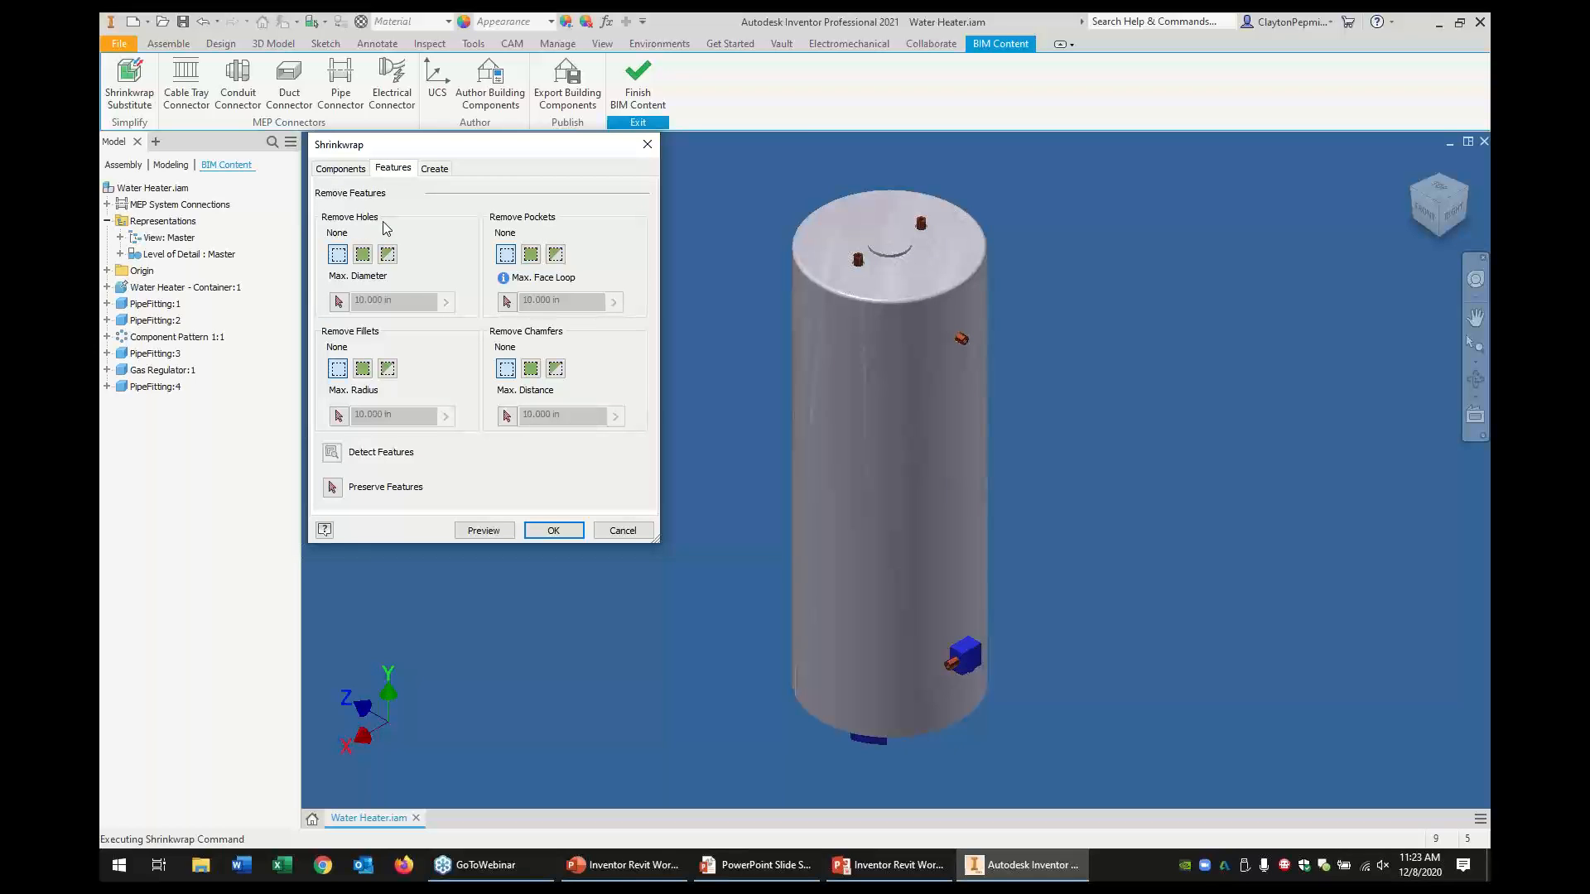
scroll(940, 638, "up", 5)
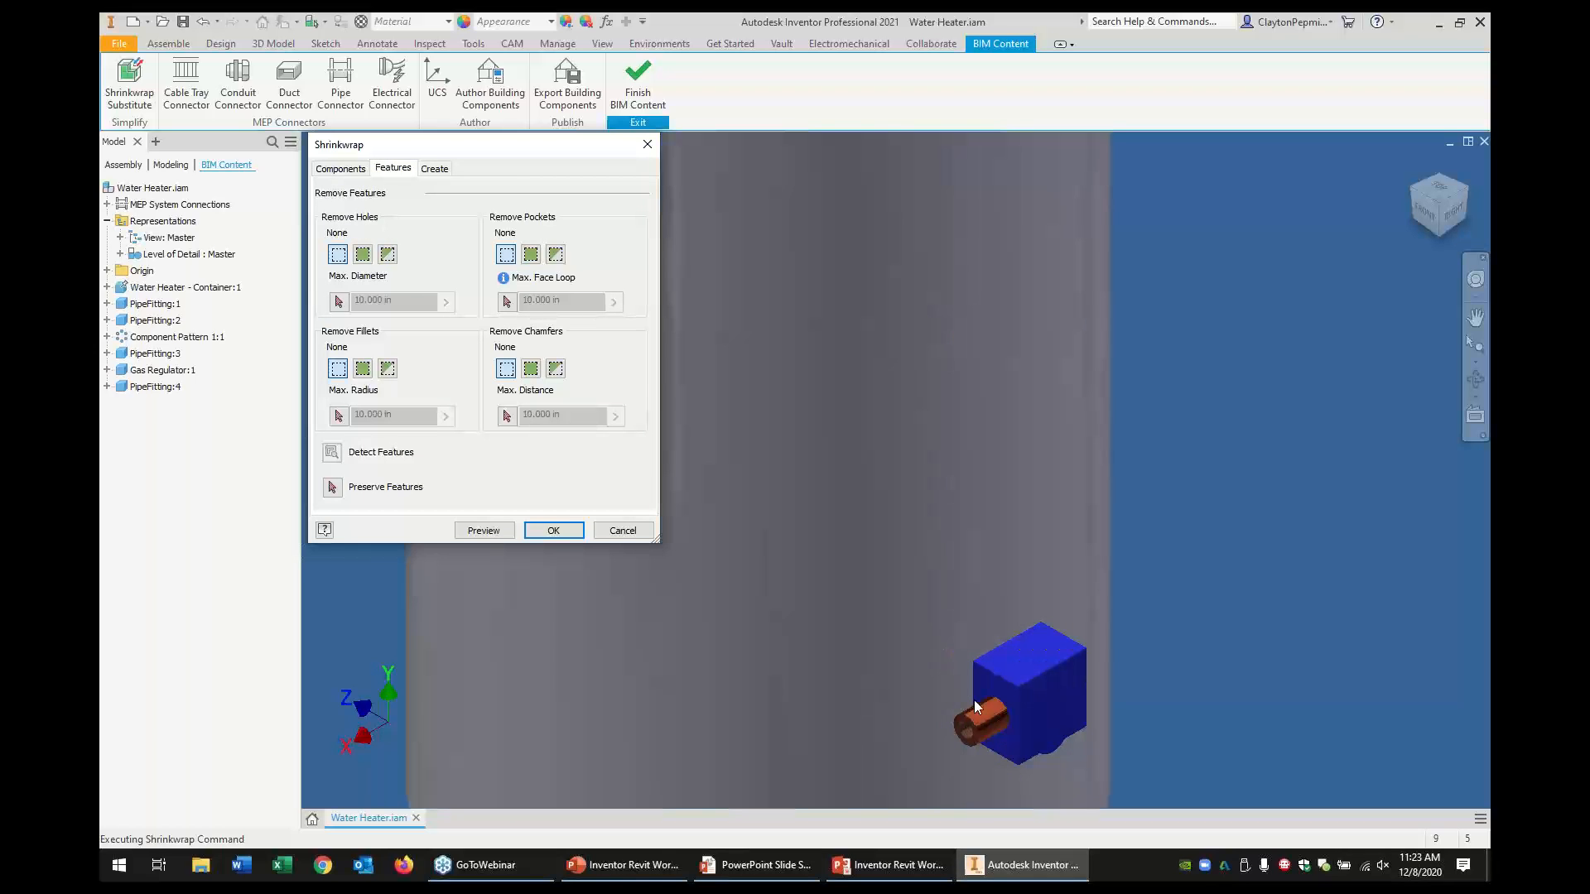
scroll(974, 699, "down", 5)
middle_click_drag(985, 305, 873, 576)
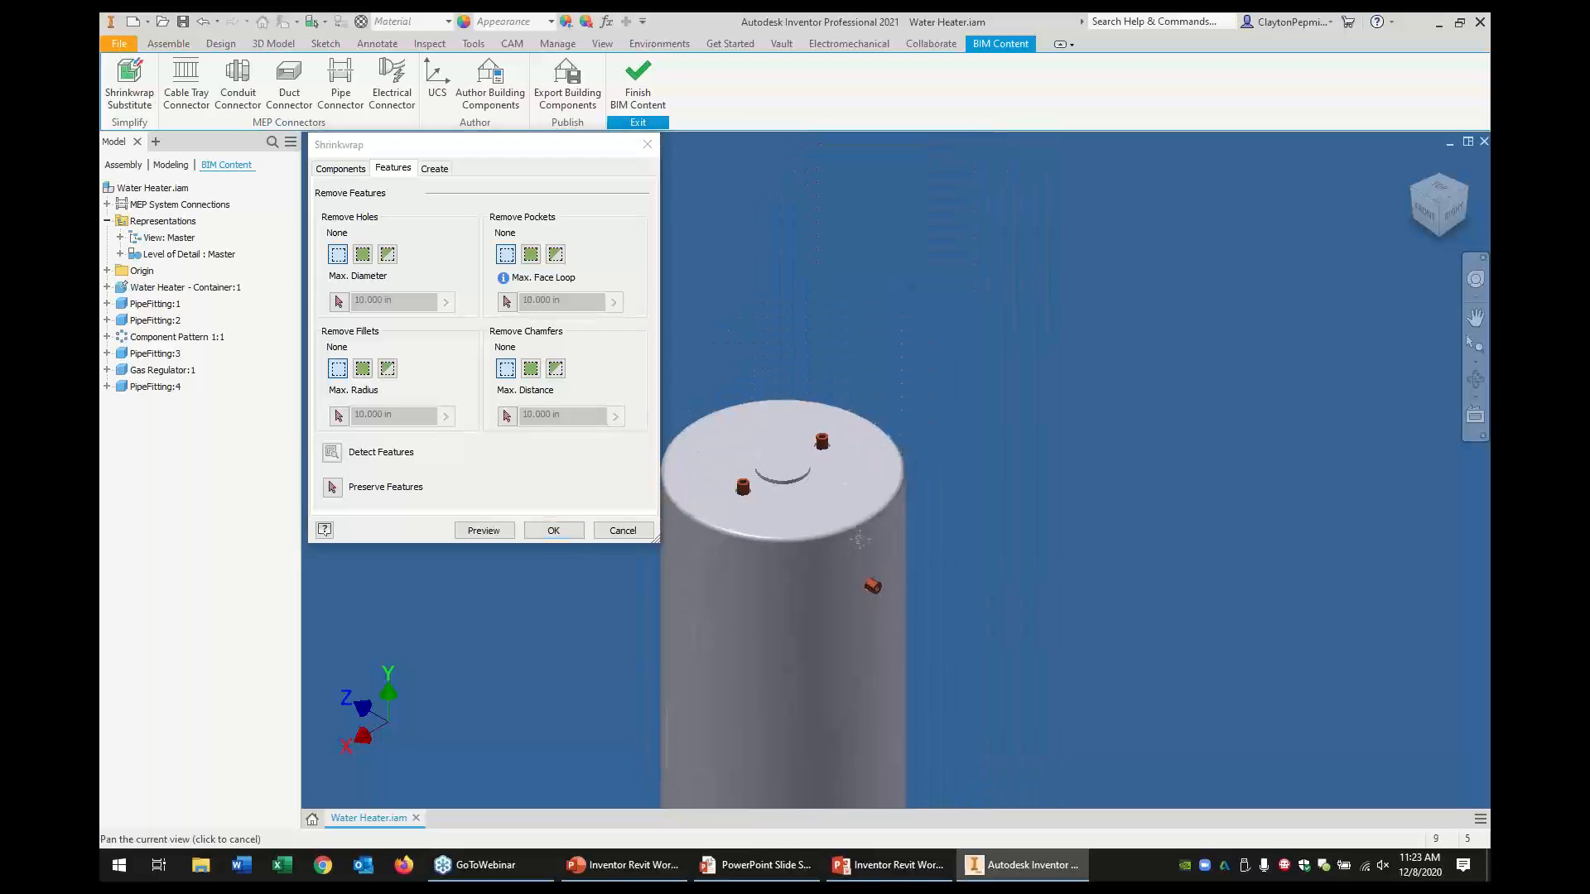
scroll(872, 576, "up", 3)
scroll(874, 590, "up", 2)
scroll(861, 613, "down", 5)
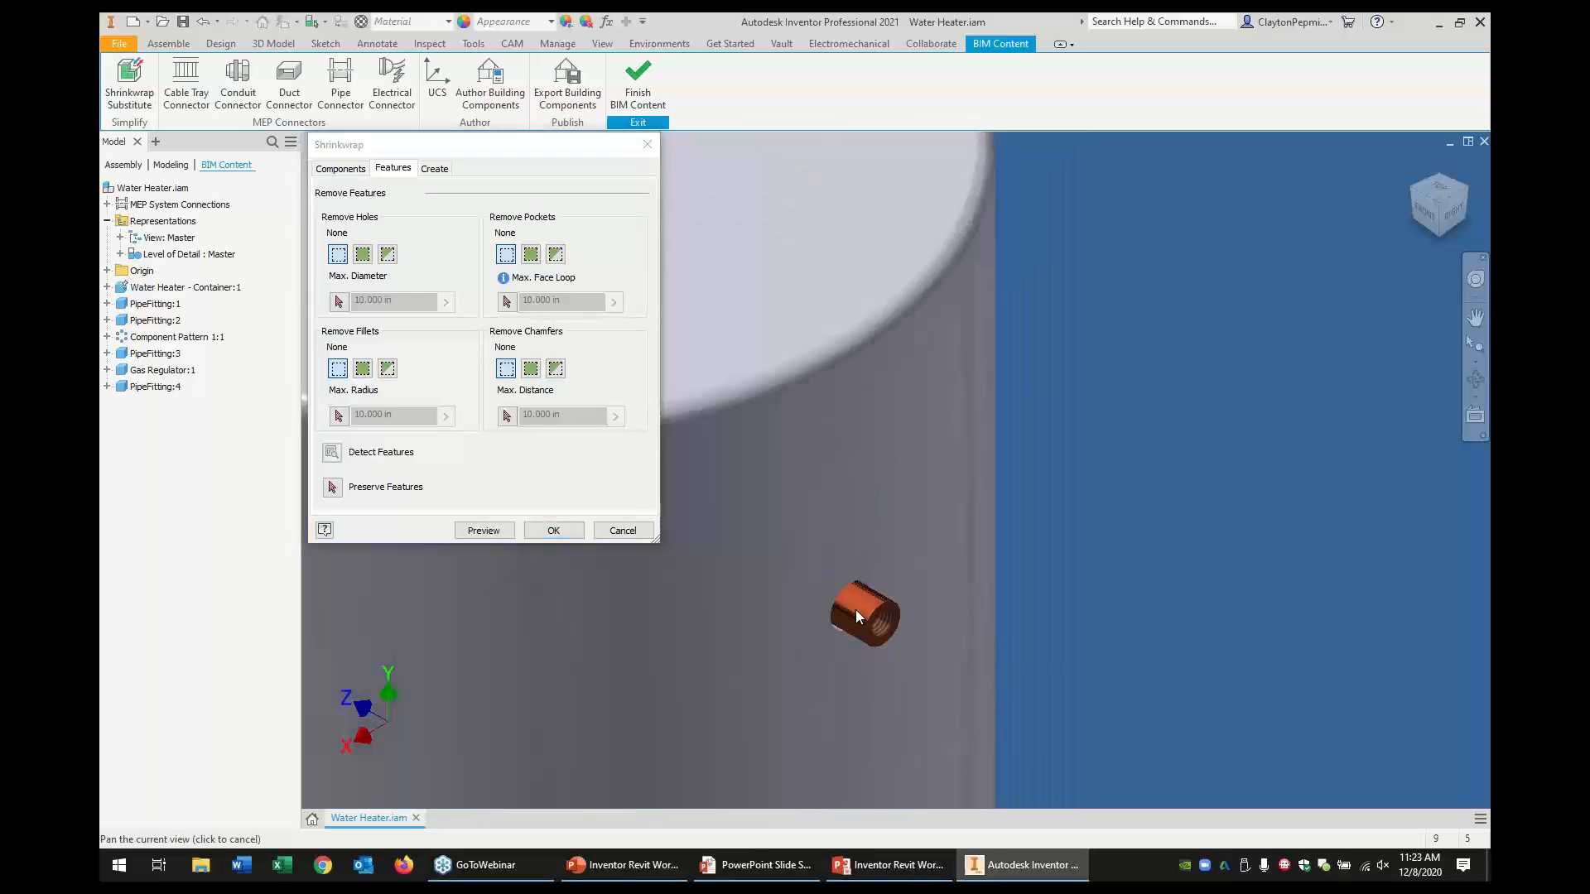
middle_click_drag(983, 407, 1003, 334)
scroll(1031, 341, "down", 3)
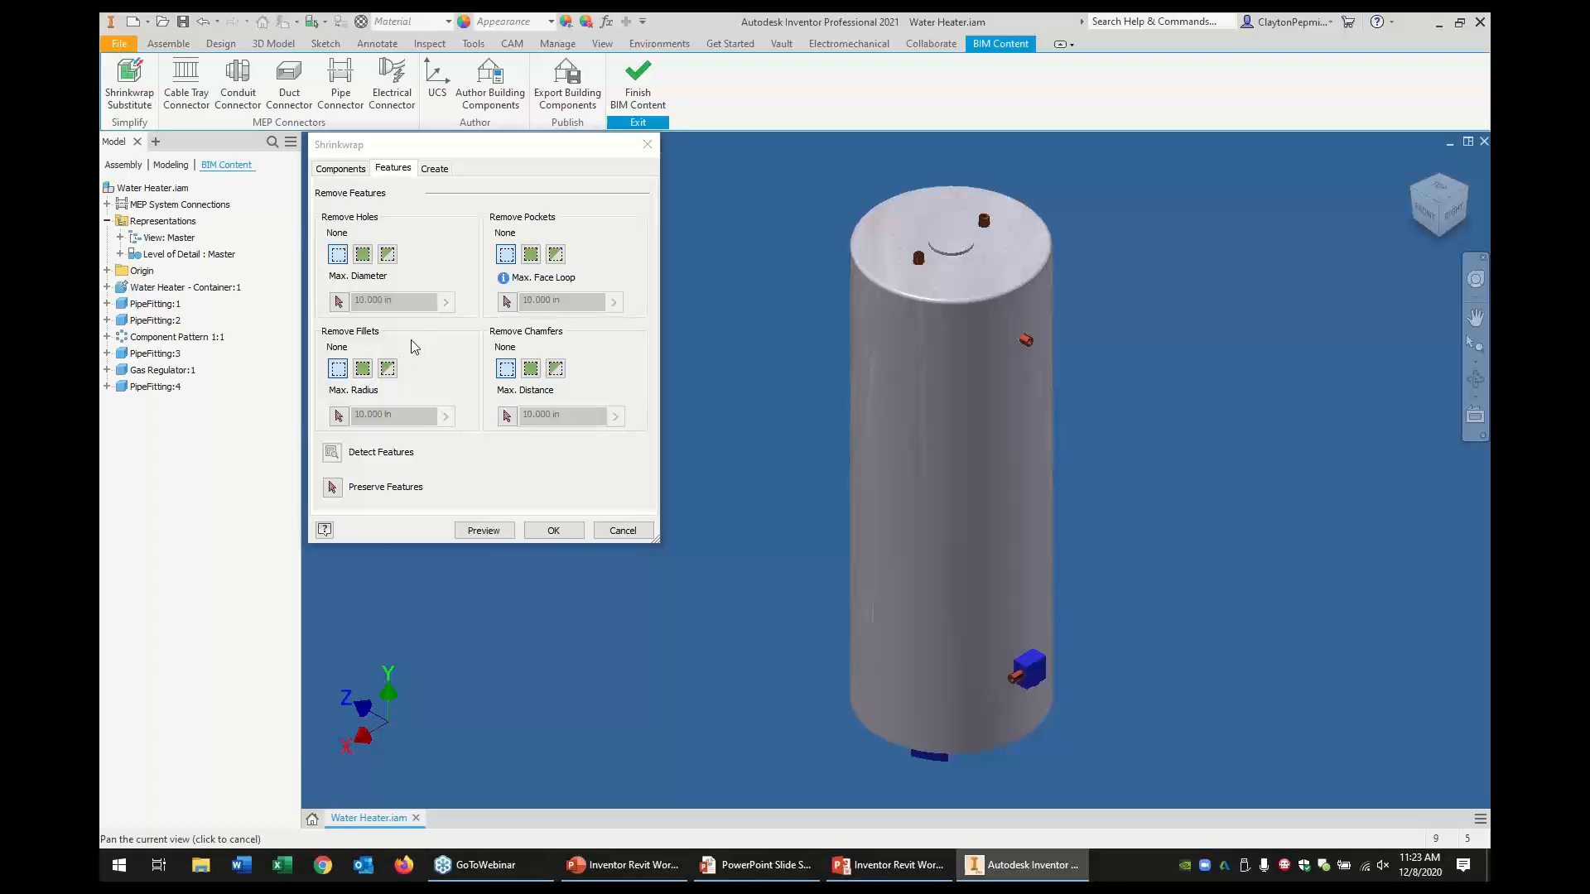
Try removing all fillets in the shrinkwrap preview, inspect the regulator and tank, and restore fillet removal to None
left_click(362, 370)
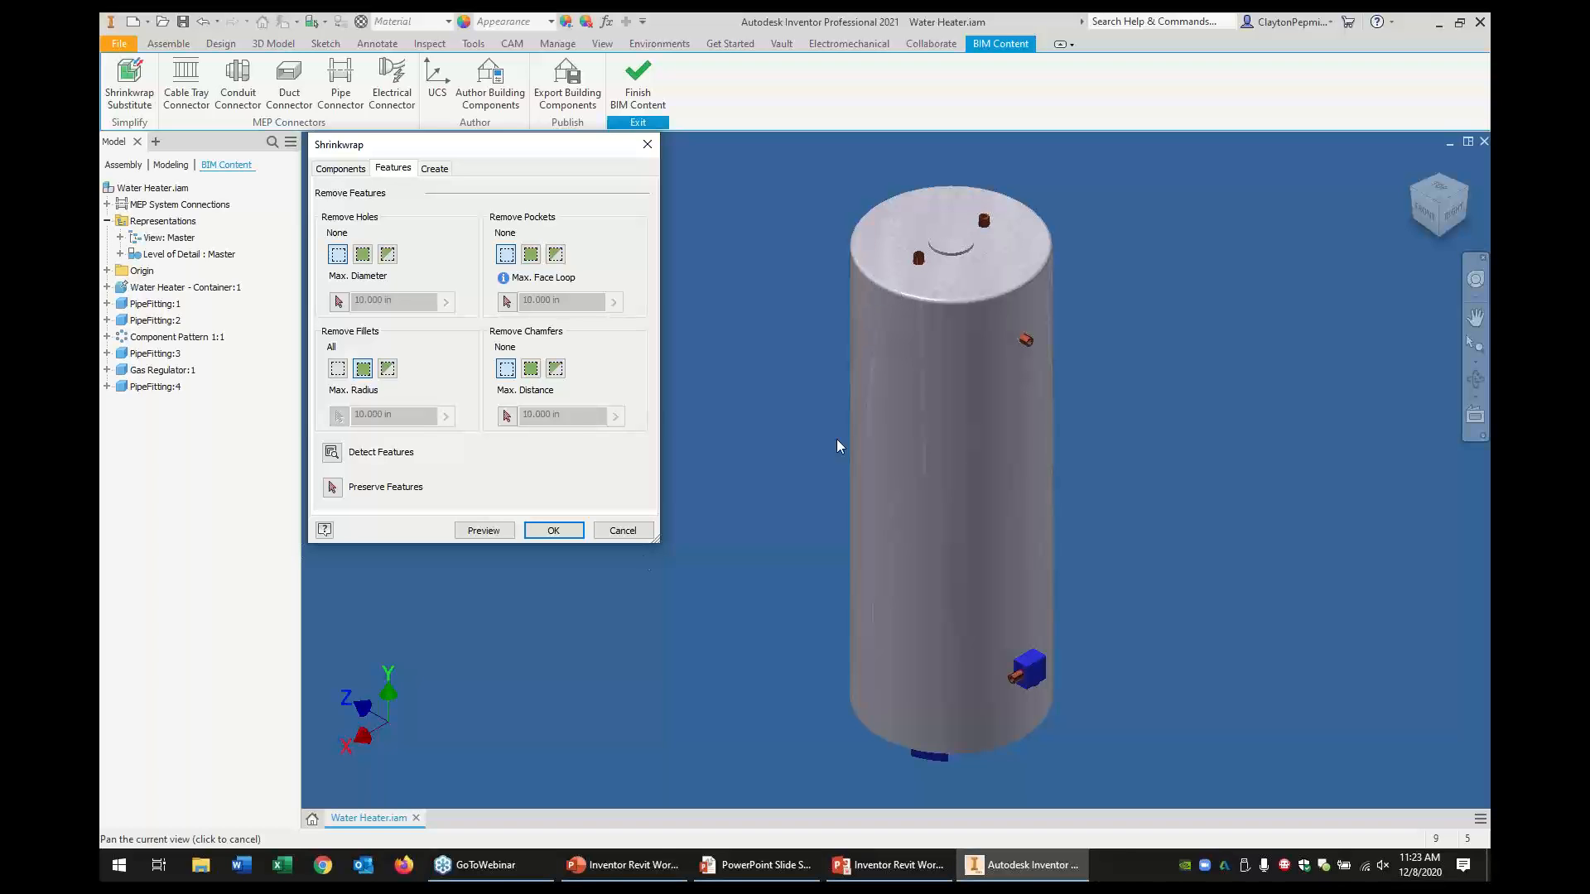
left_click(484, 530)
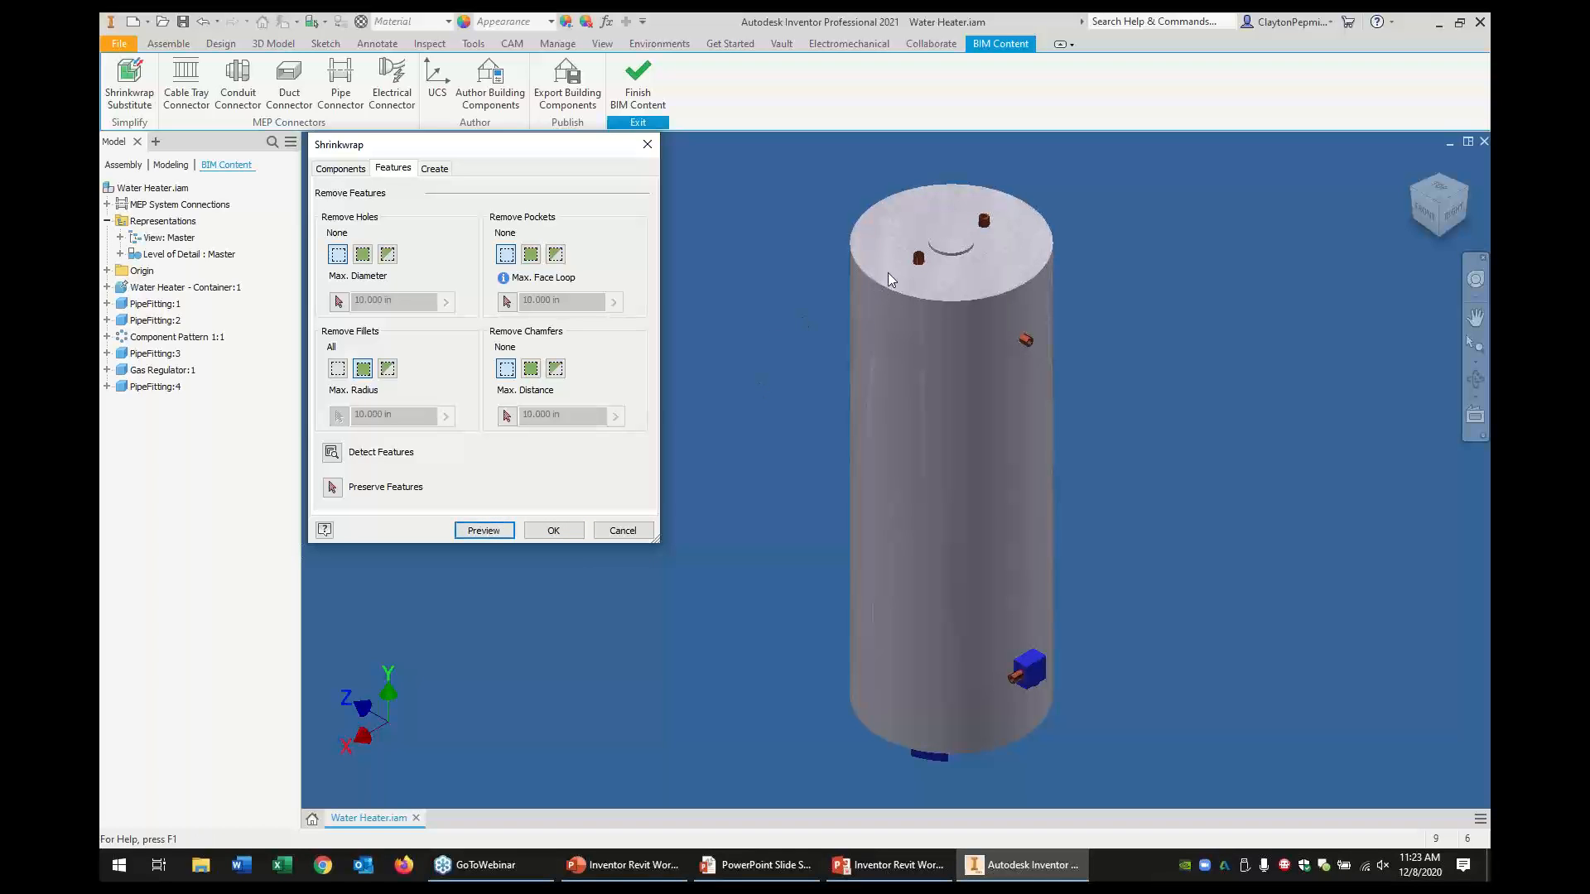
scroll(998, 618, "up", 5)
middle_click_drag(1073, 697, 999, 585)
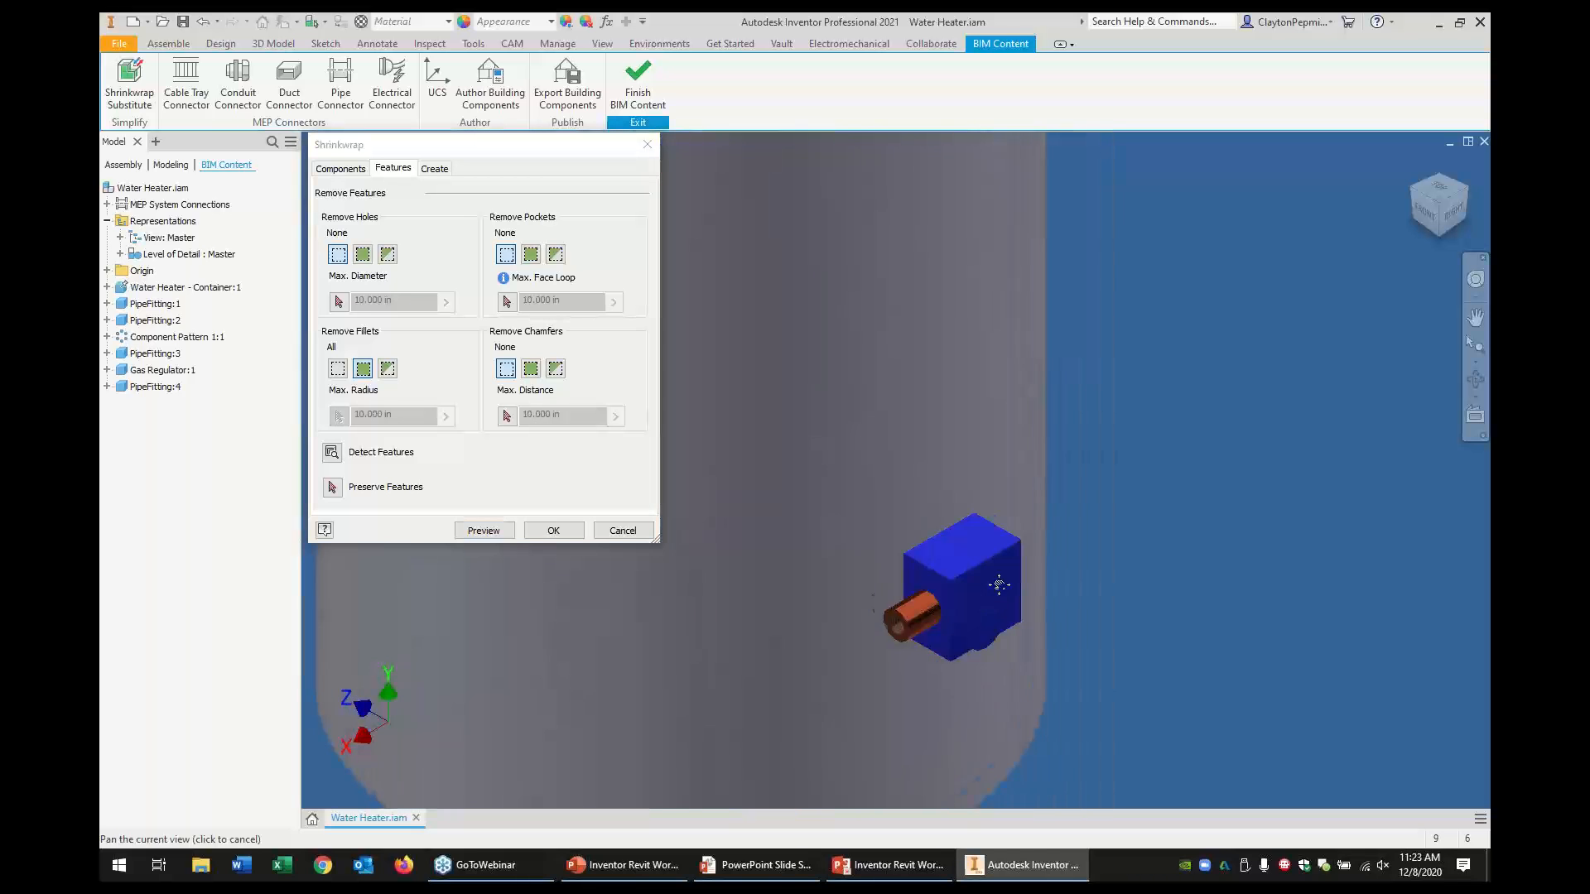
scroll(985, 583, "up", 5)
scroll(922, 554, "down", 6)
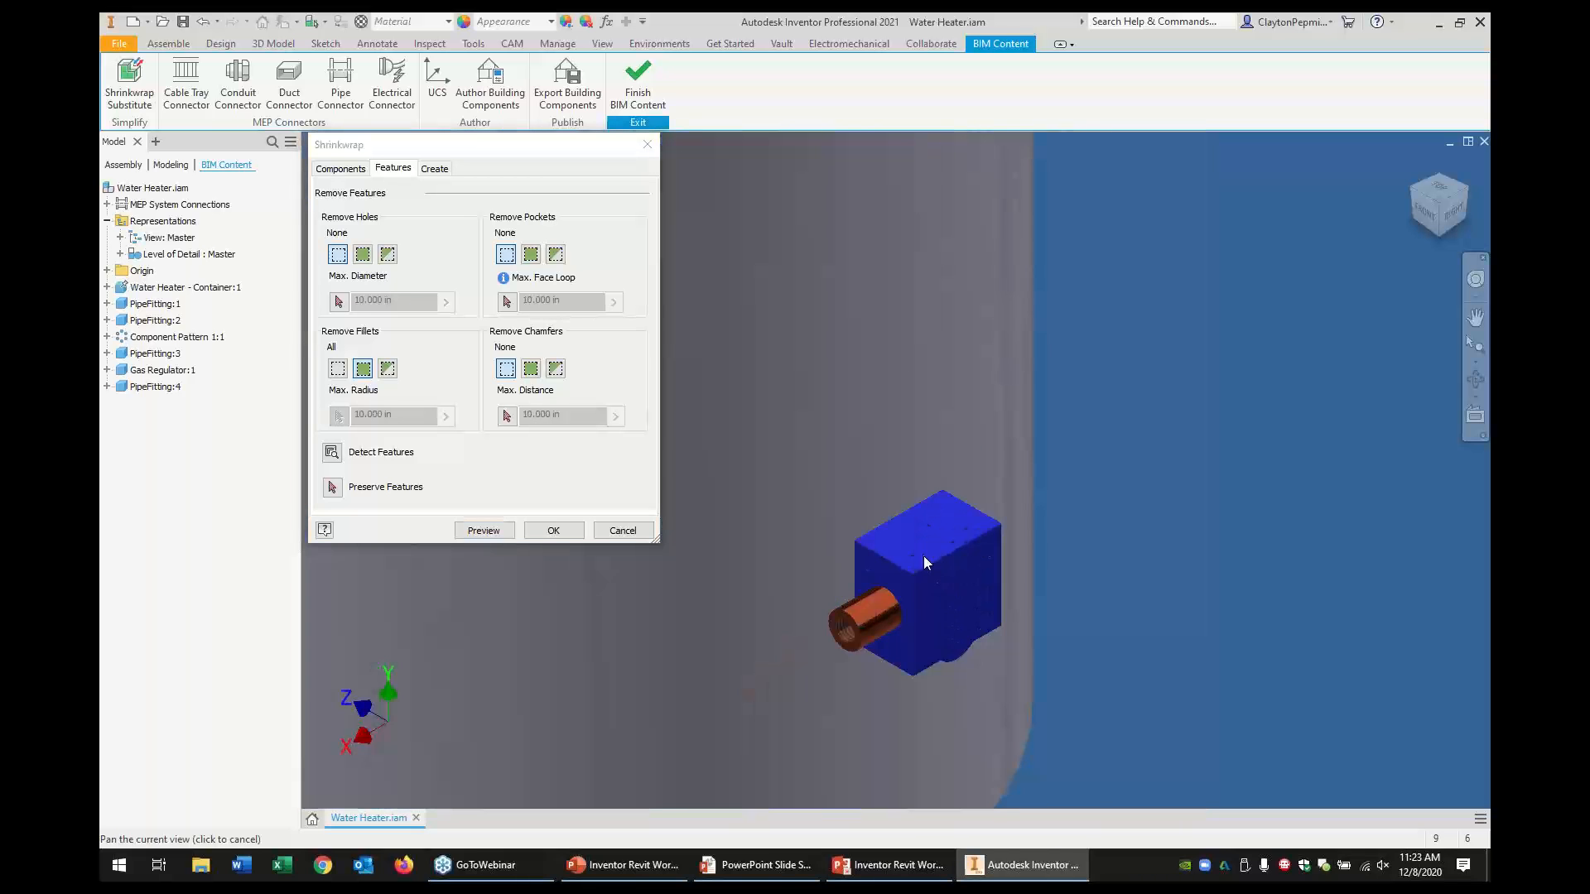
scroll(898, 553, "down", 5)
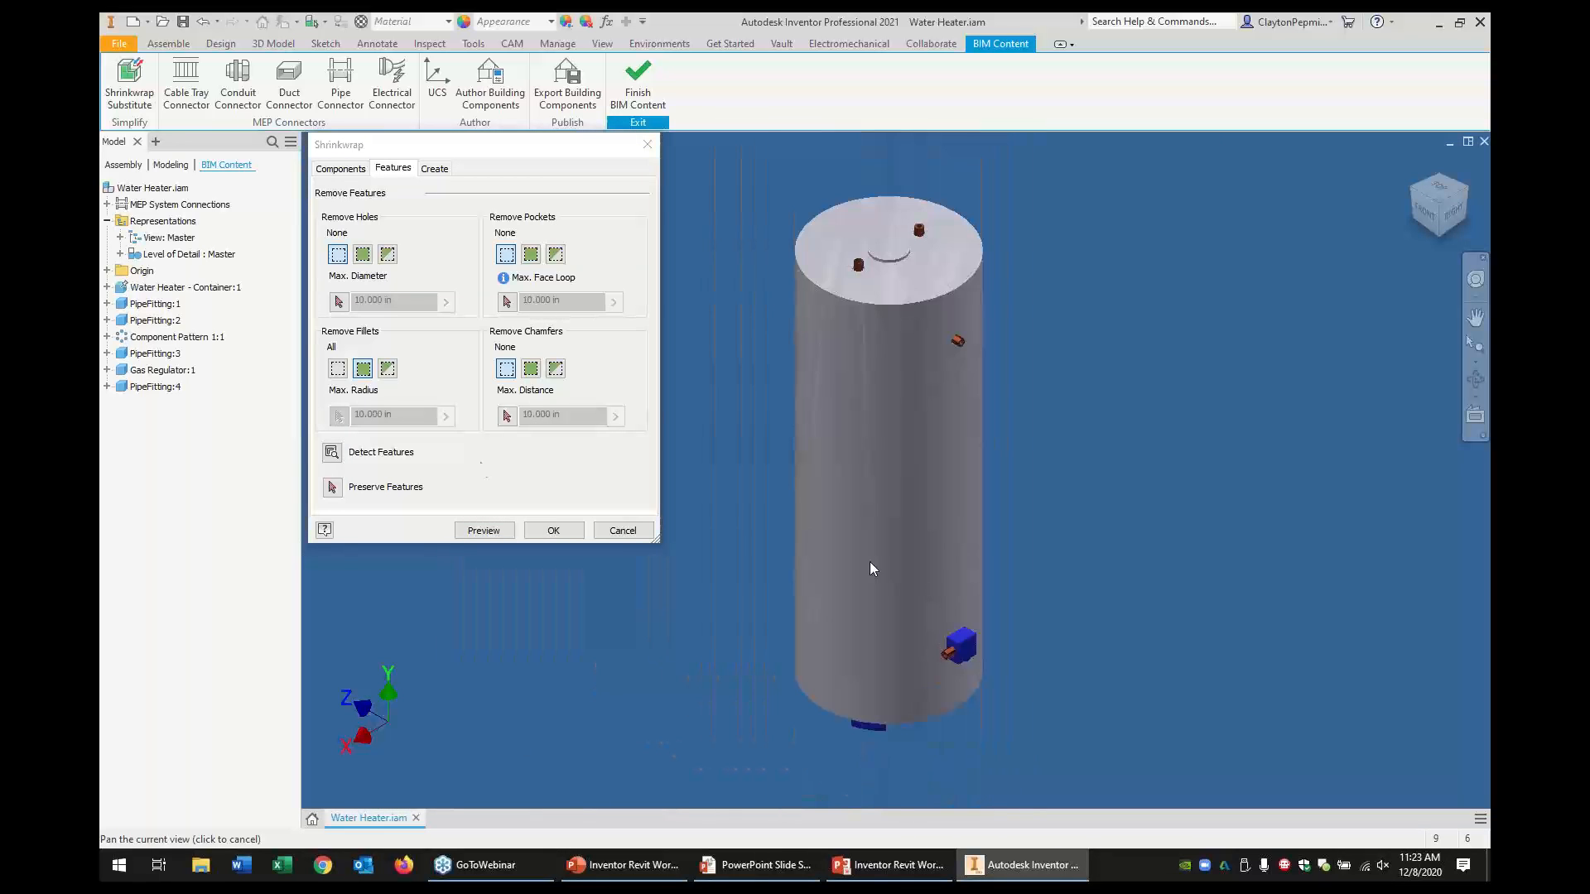
left_click(336, 369)
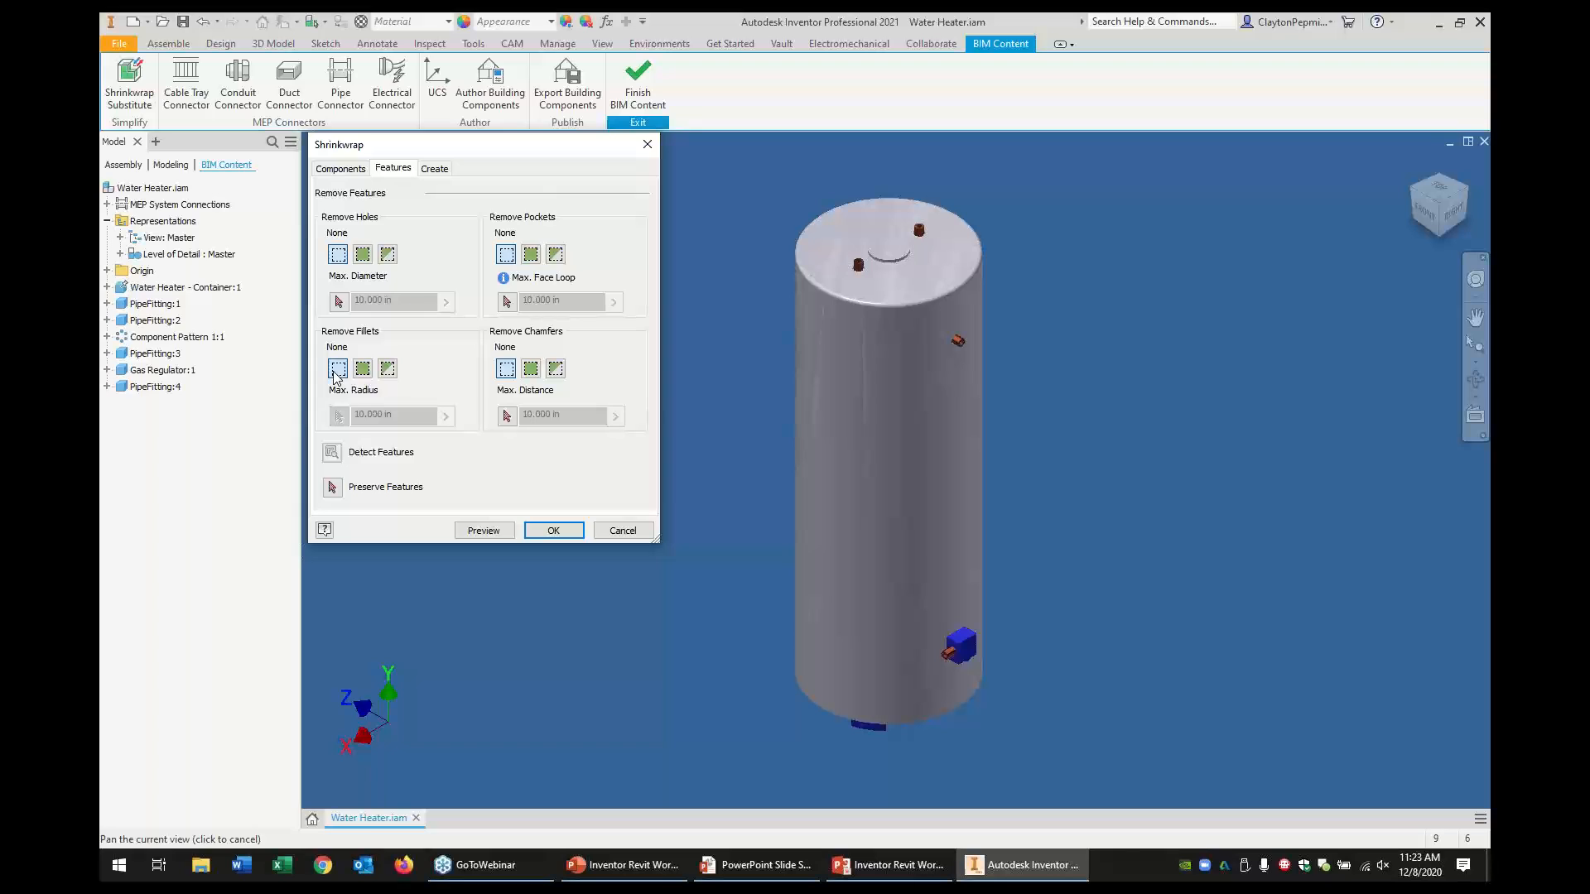
left_click(497, 534)
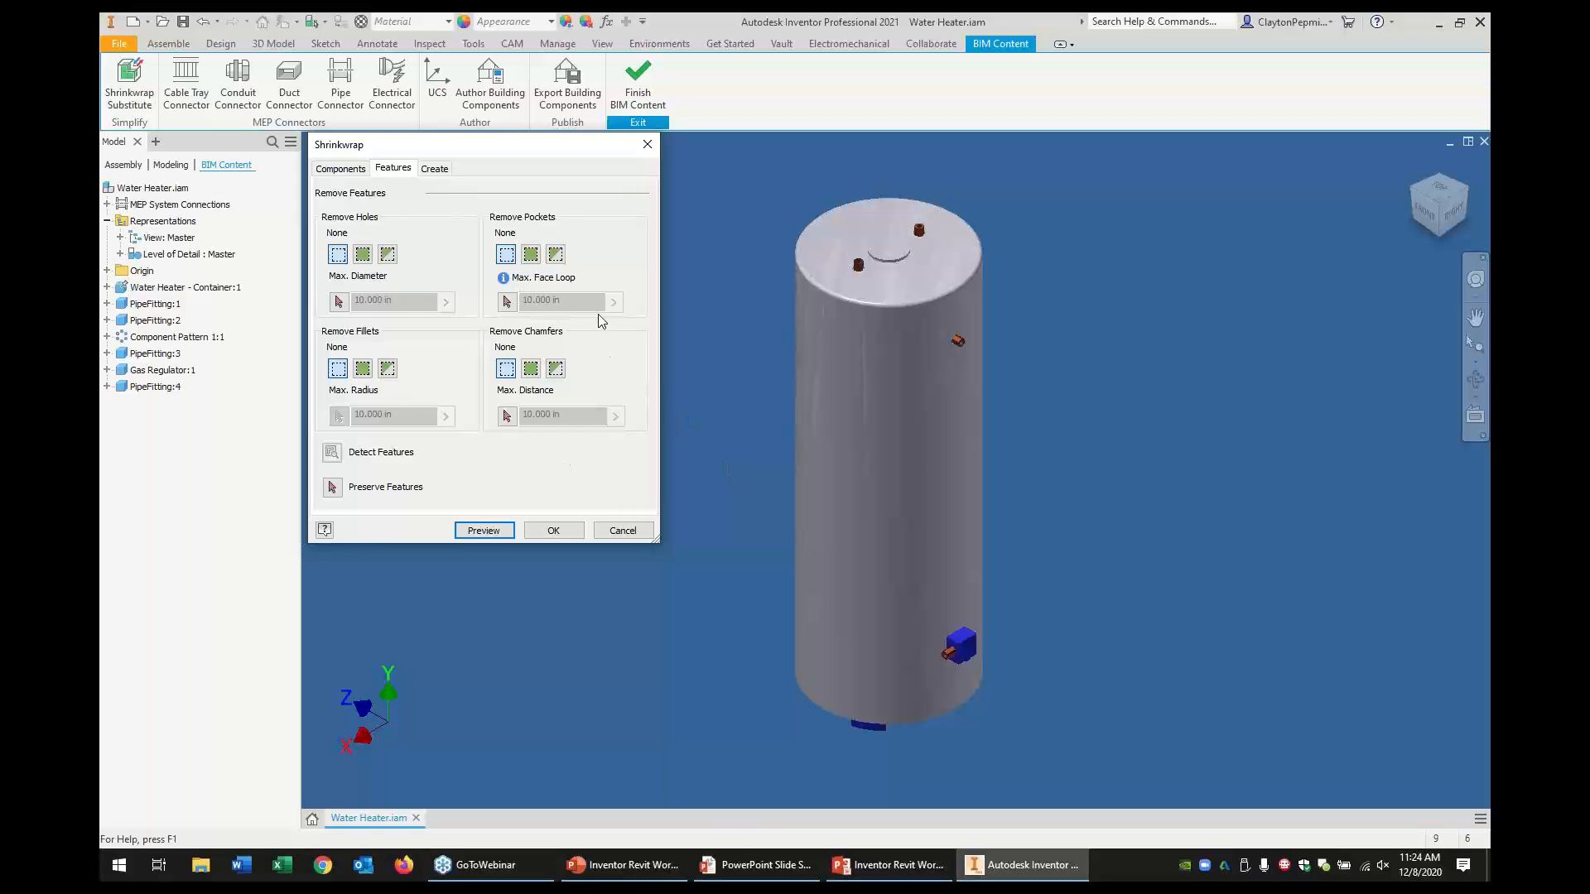
Name the new shrinkwrap part Water Heater Simplified and review its file location and default BOM structure
left_click(441, 174)
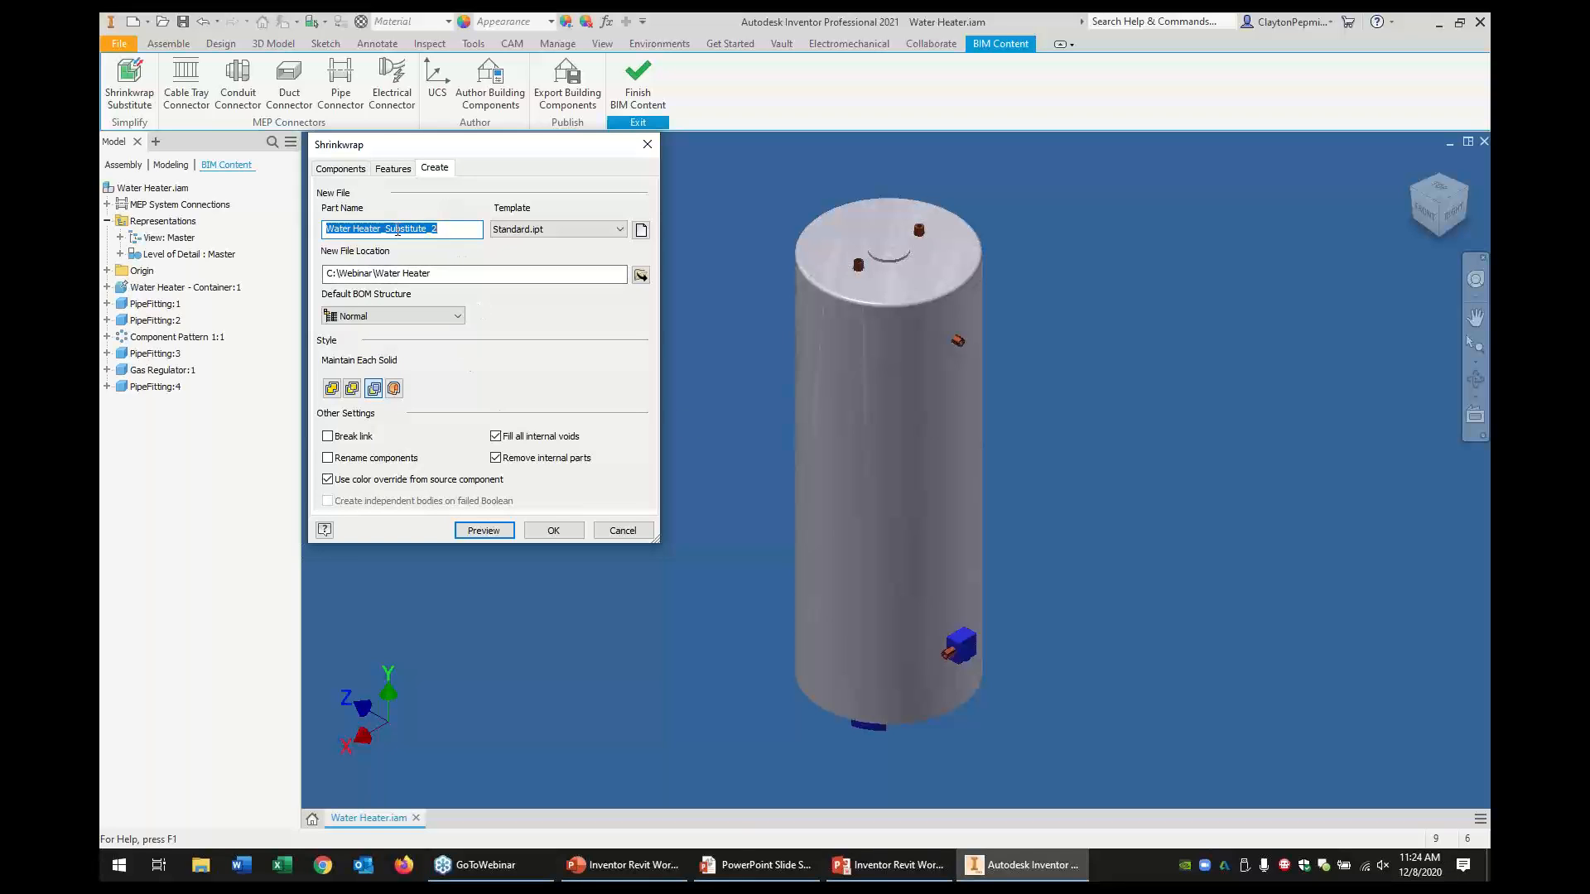
left_click_drag(385, 229, 465, 229)
type("Simplified")
key("Delete")
key("Tab")
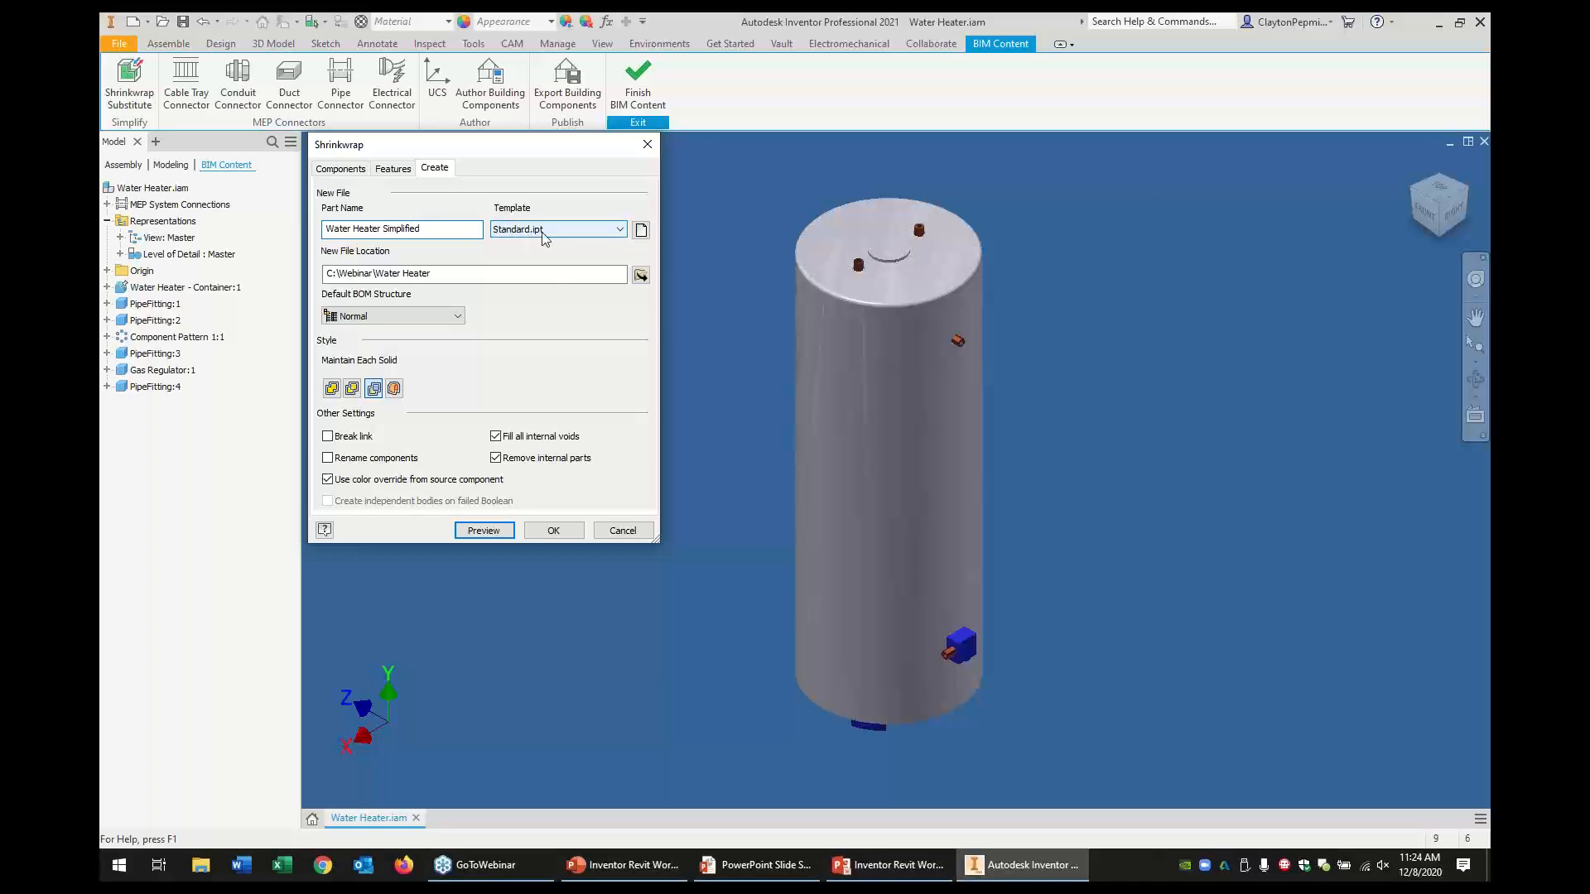
left_click(417, 279)
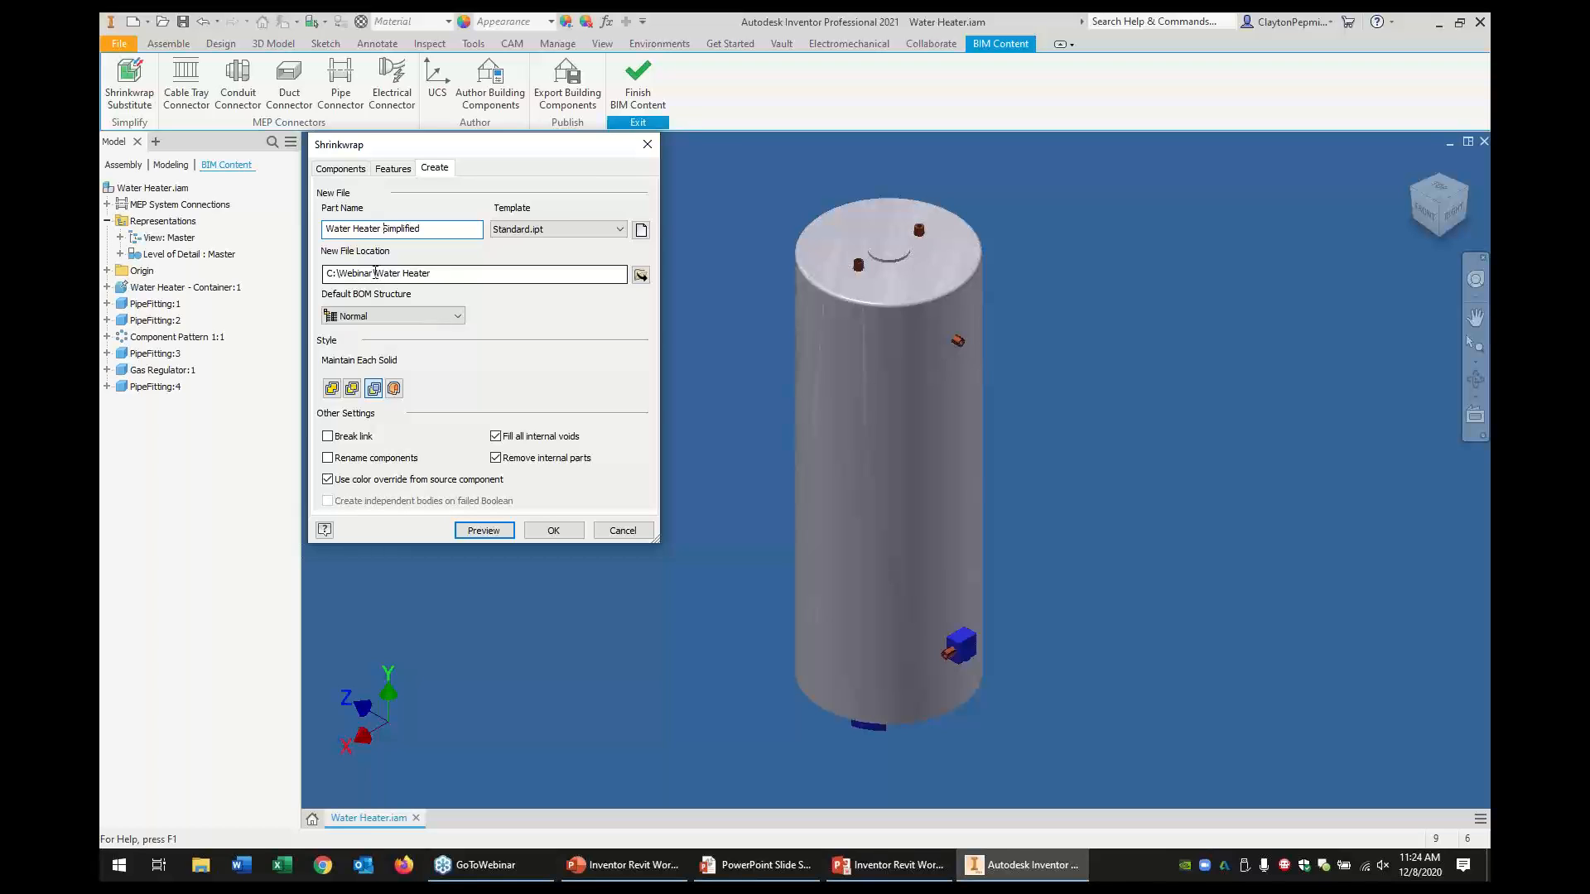
left_click(356, 316)
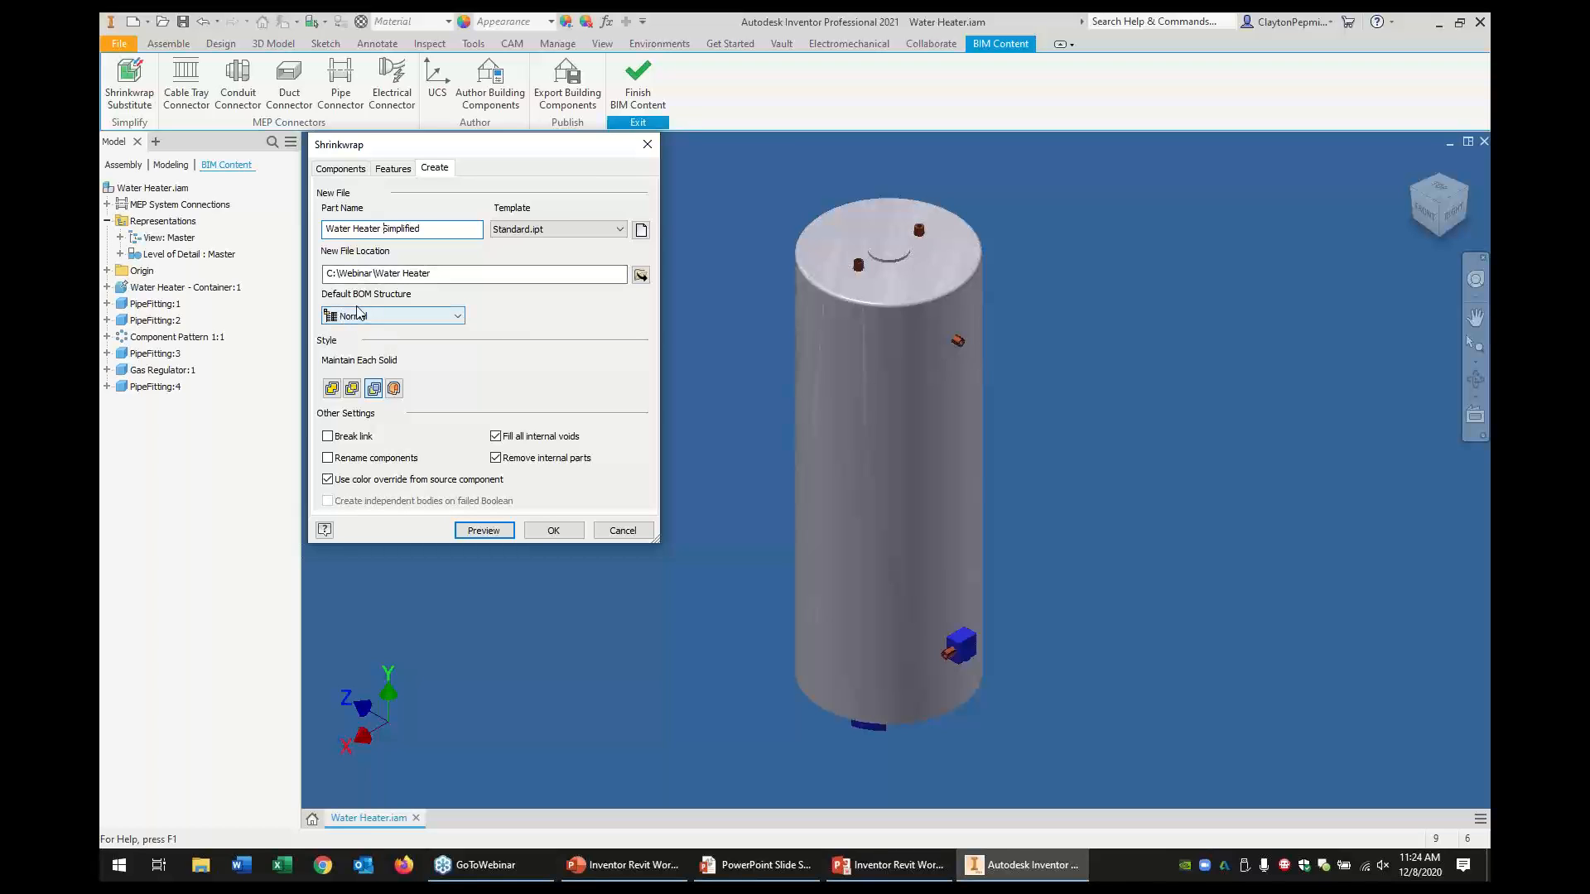
Set the shrinkwrap style to Single Solid with Seams, enable Break link, and create the substitute part
left_click(352, 389)
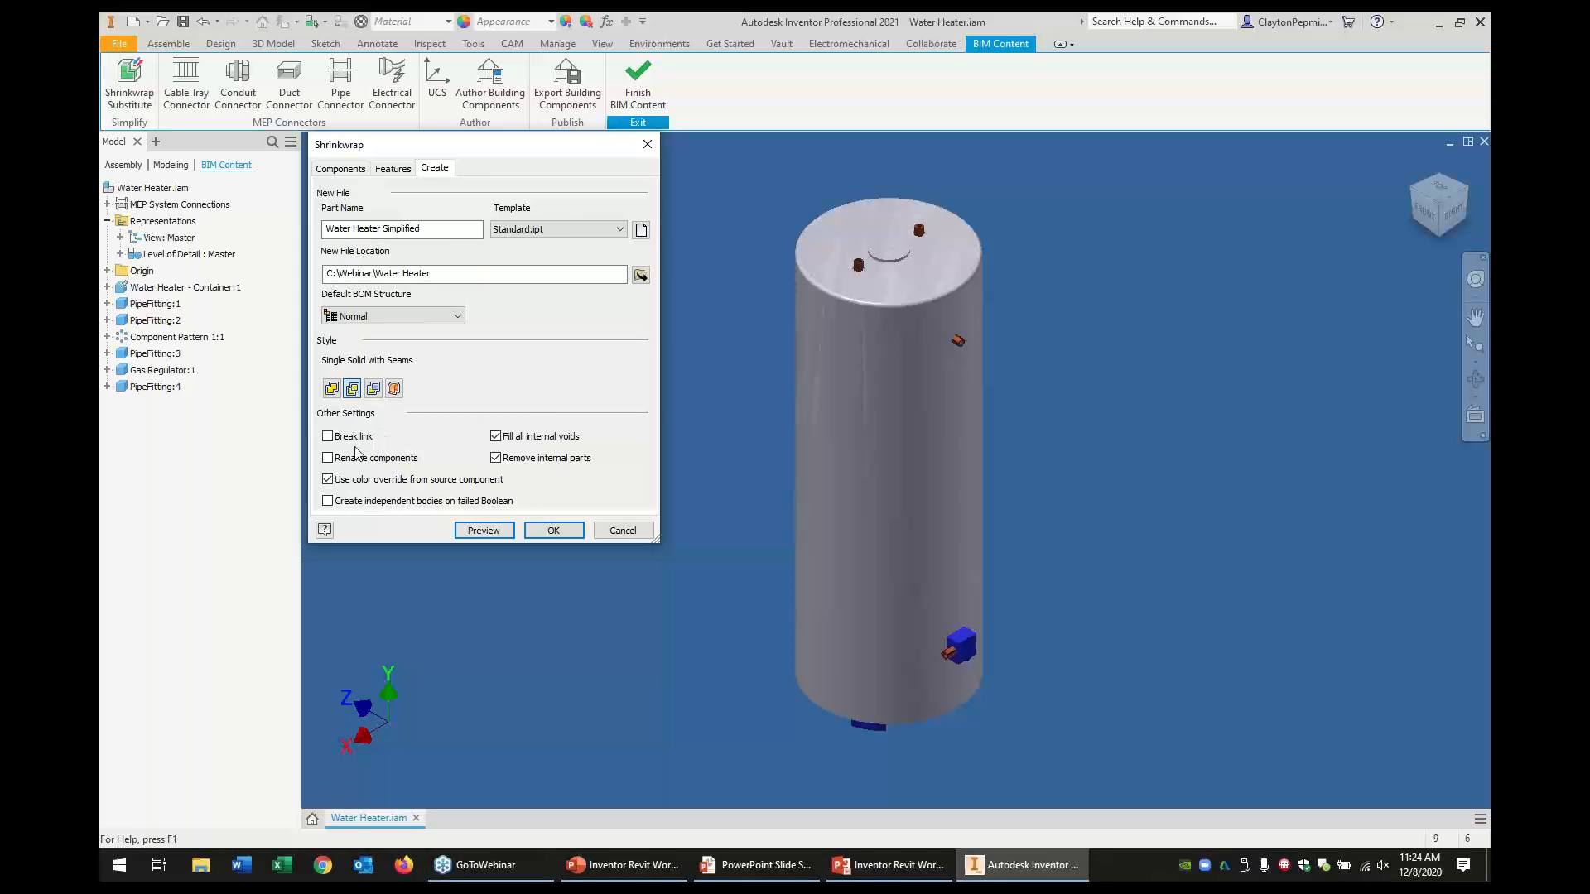
left_click(327, 436)
left_click(485, 531)
left_click(555, 530)
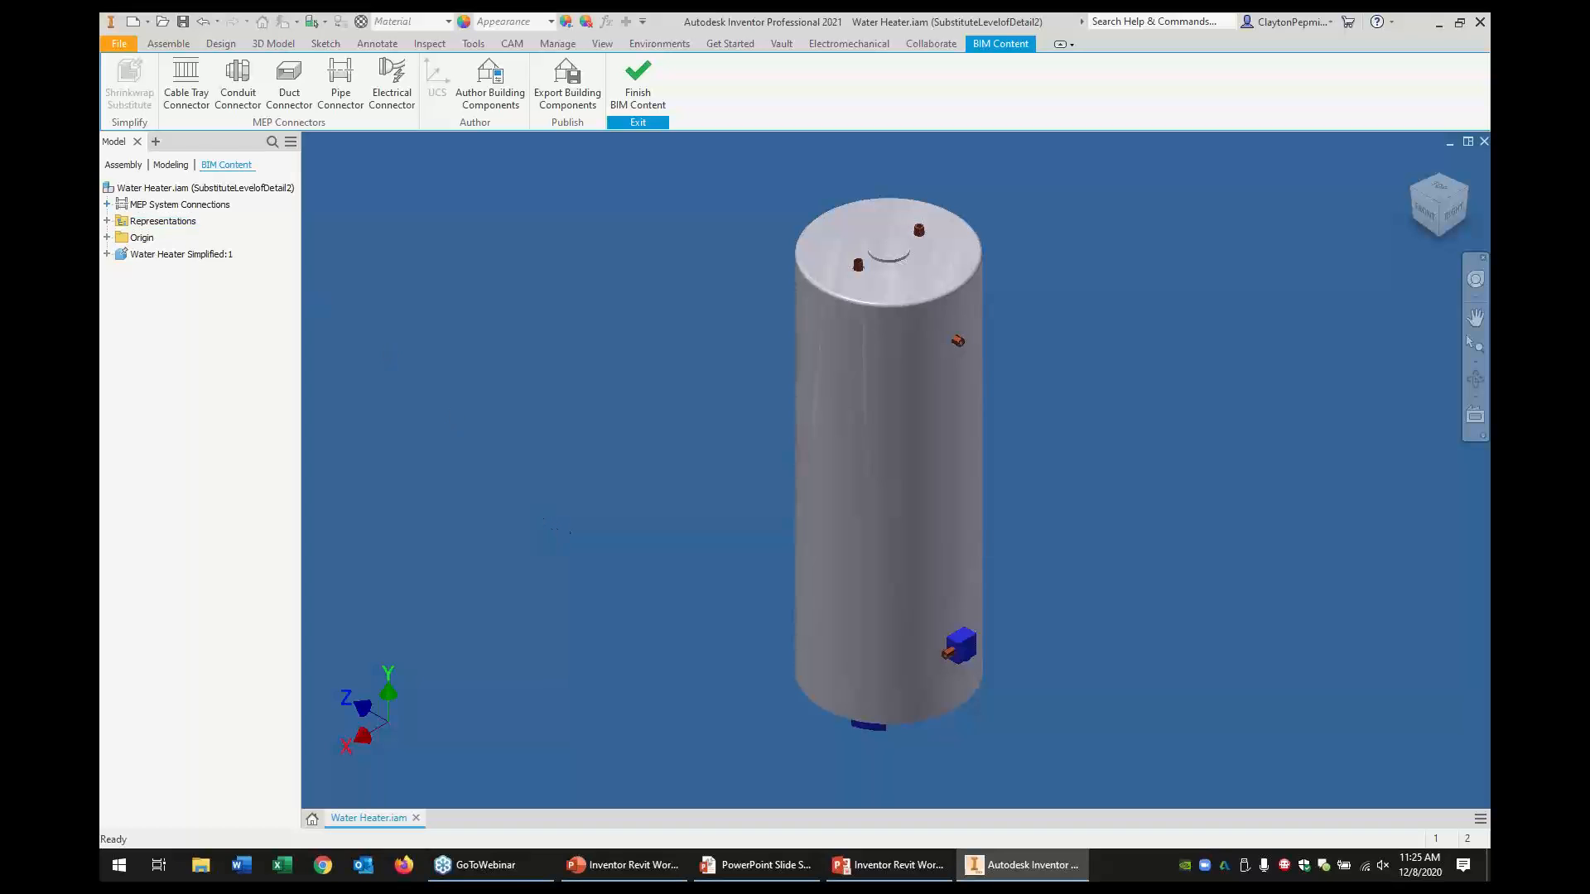
Expand the MEP system connections and place a circular duct connector on the raised disc on top of the tank
left_click(107, 203)
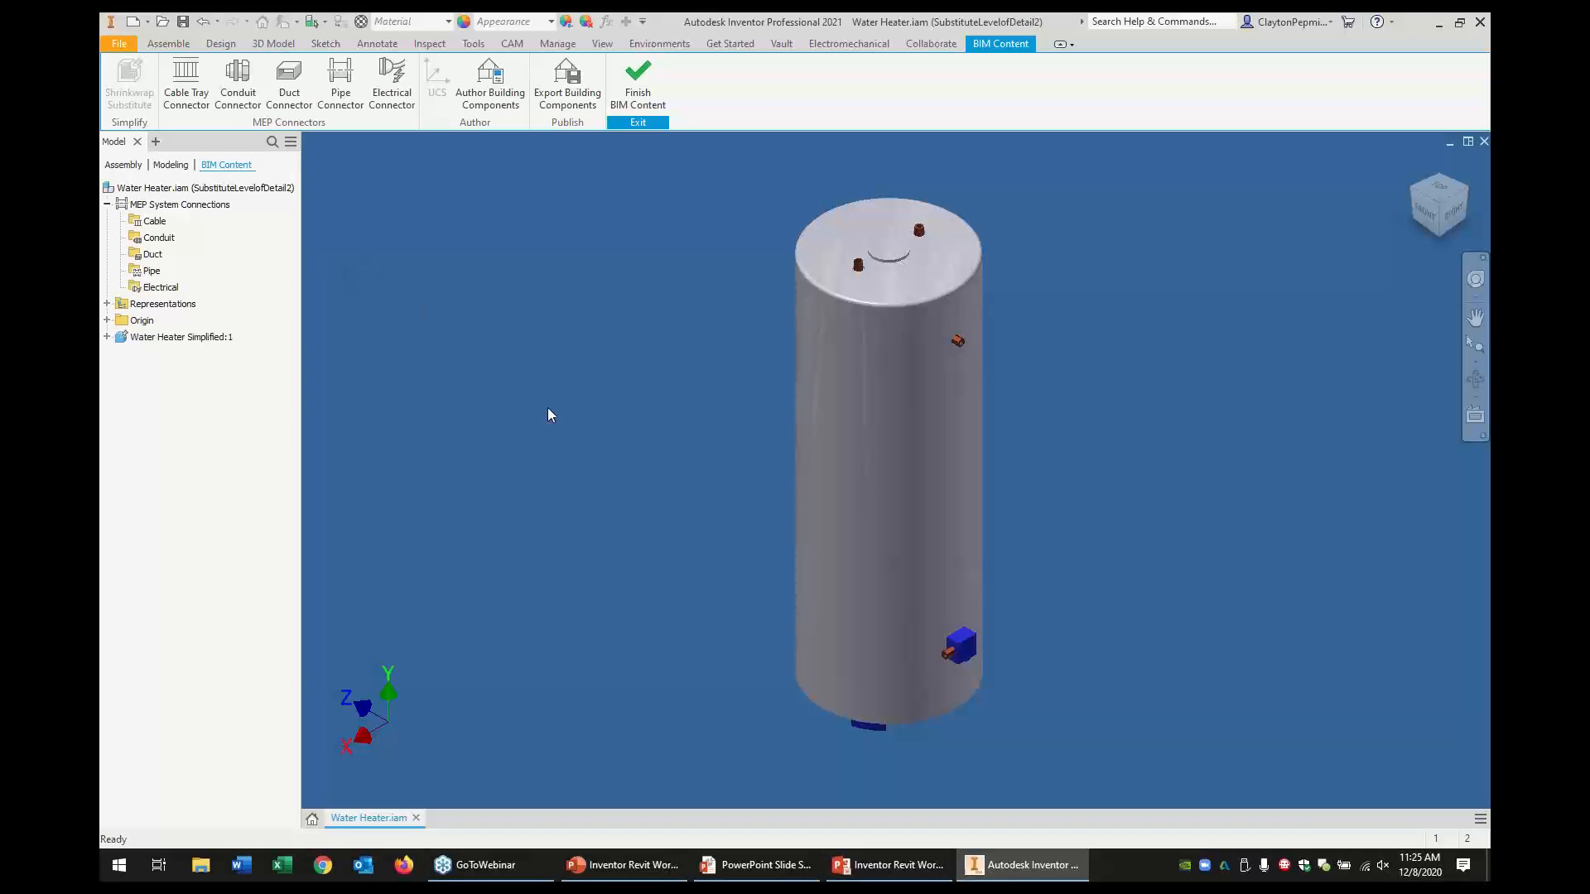
middle_click_drag(565, 381, 542, 400)
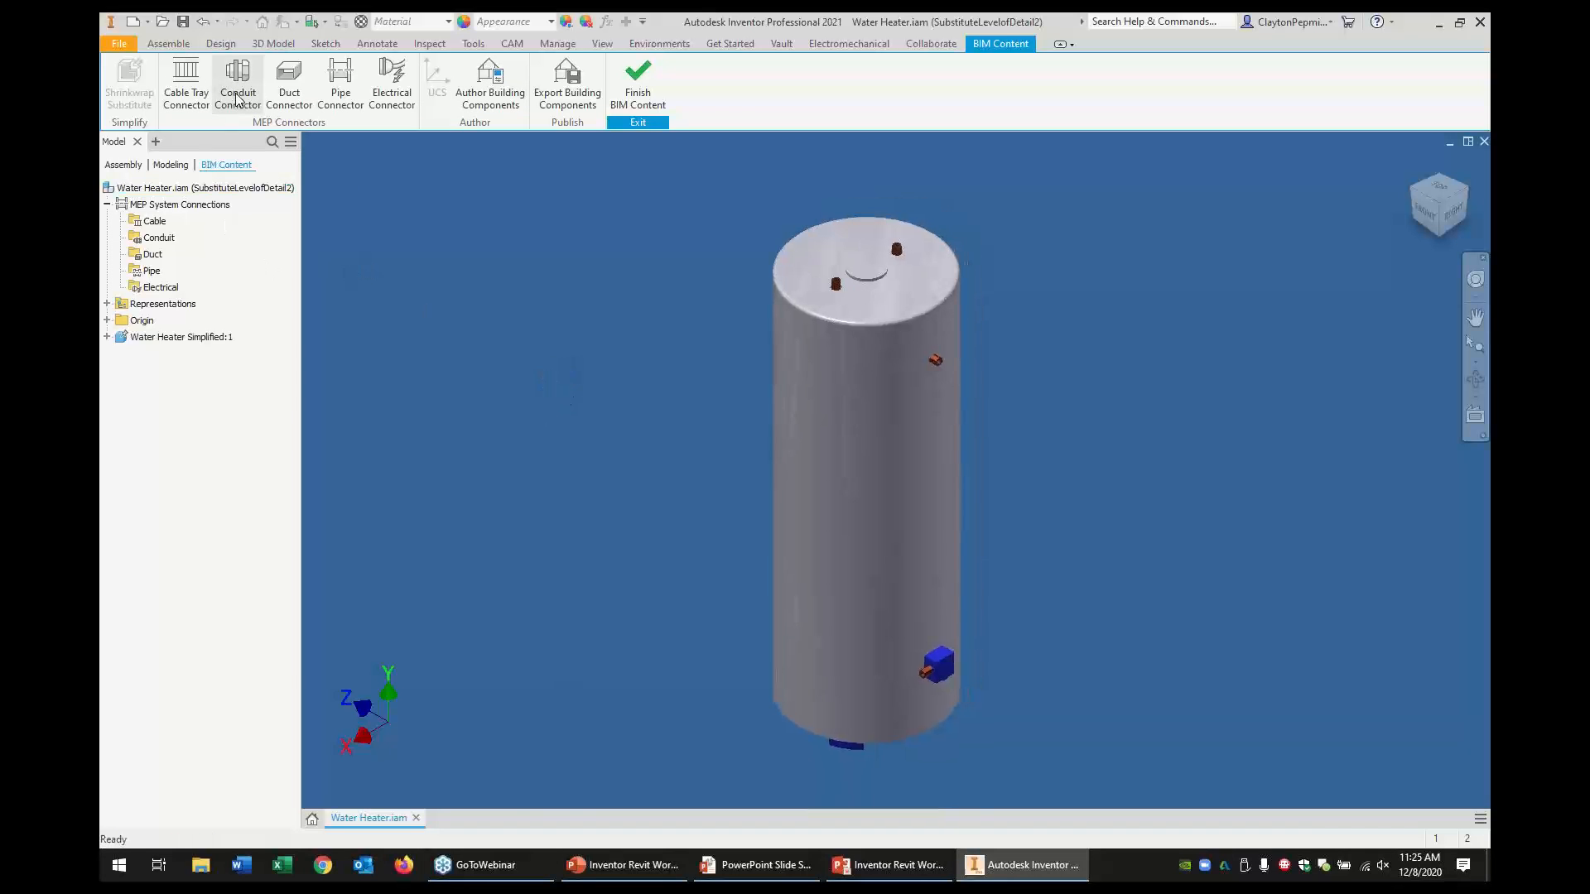
left_click(286, 82)
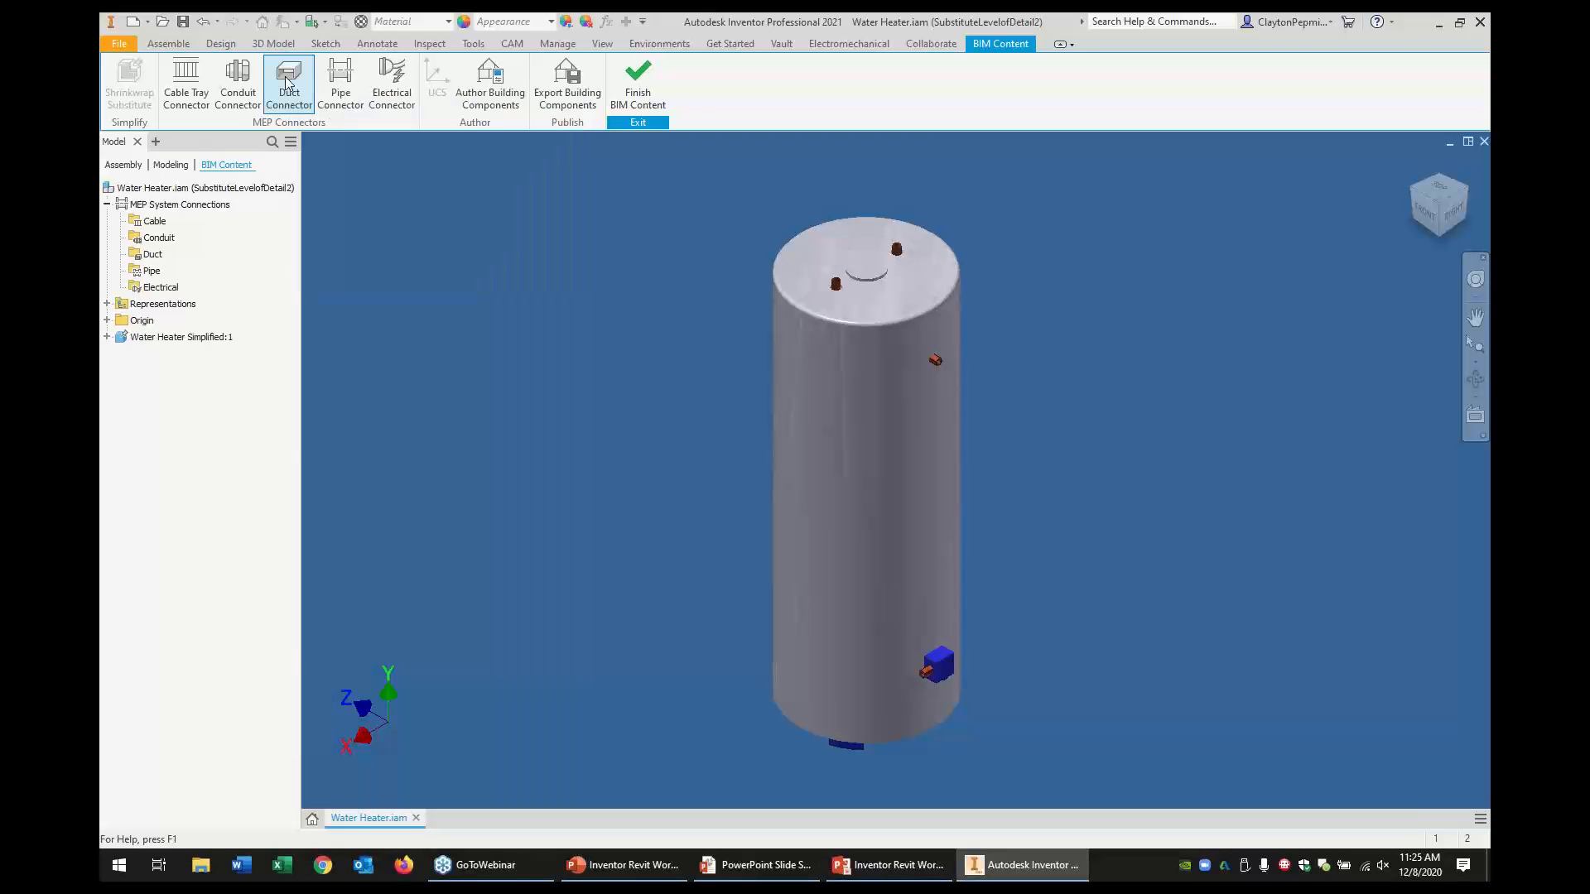
left_click_drag(436, 157, 481, 160)
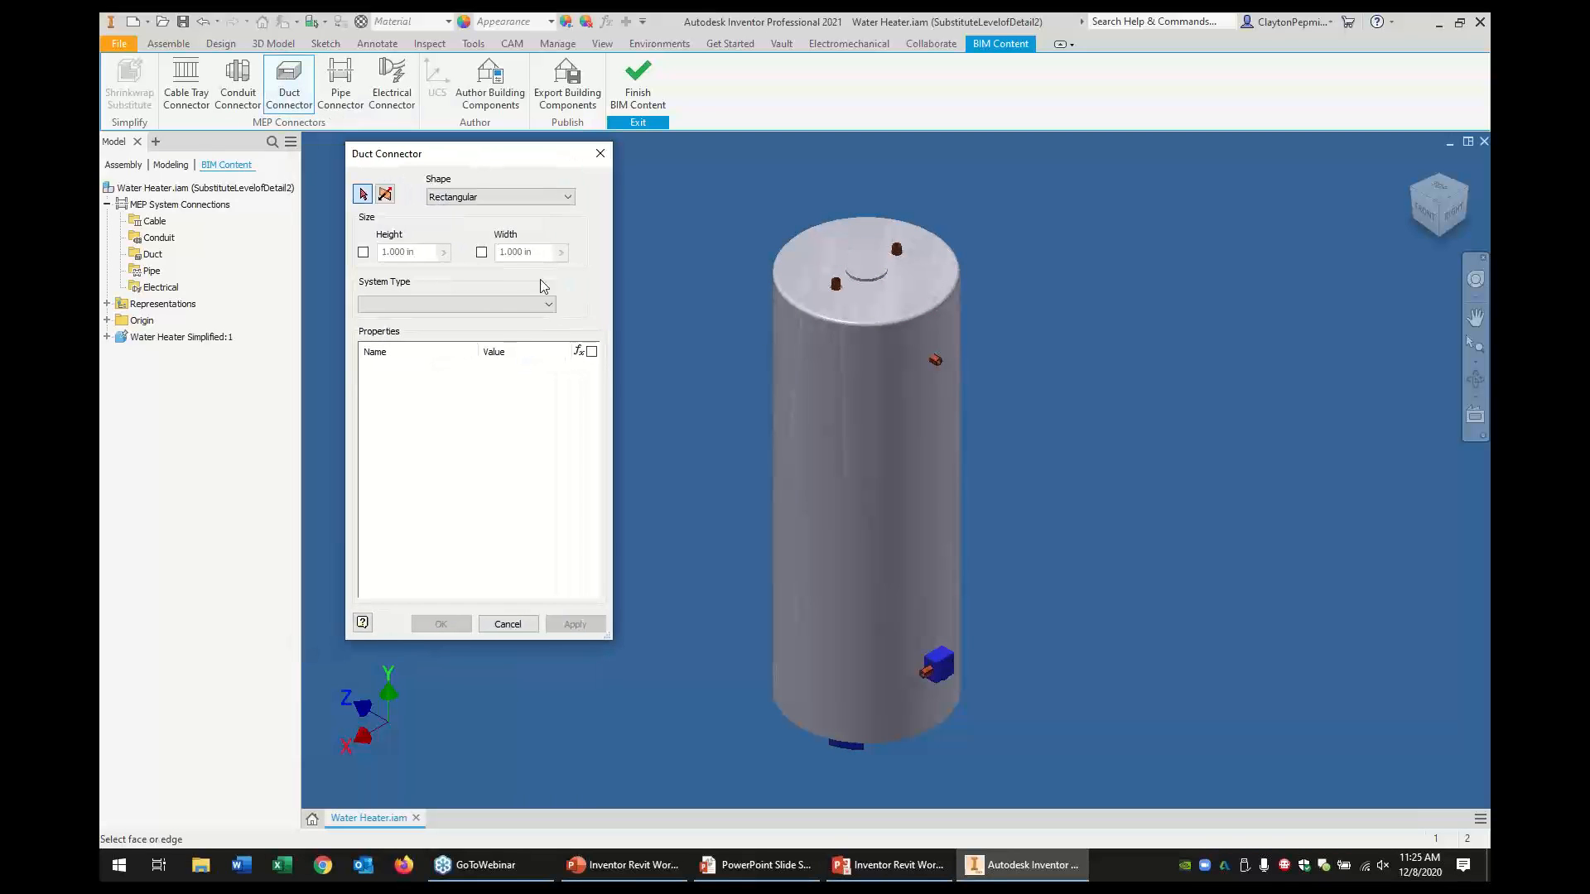
left_click(464, 198)
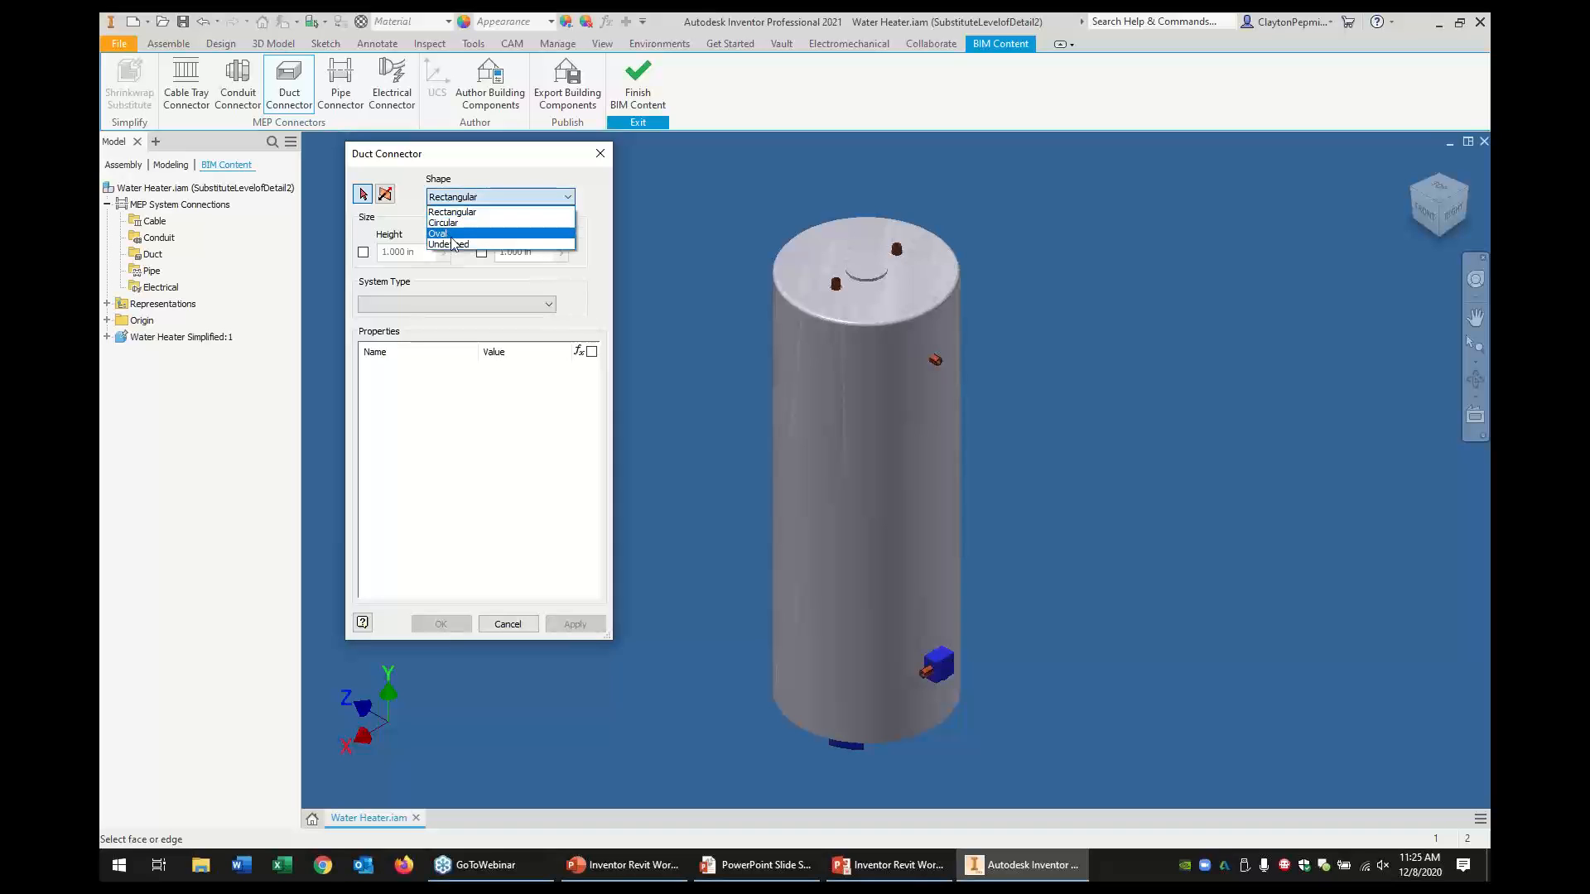
left_click(457, 224)
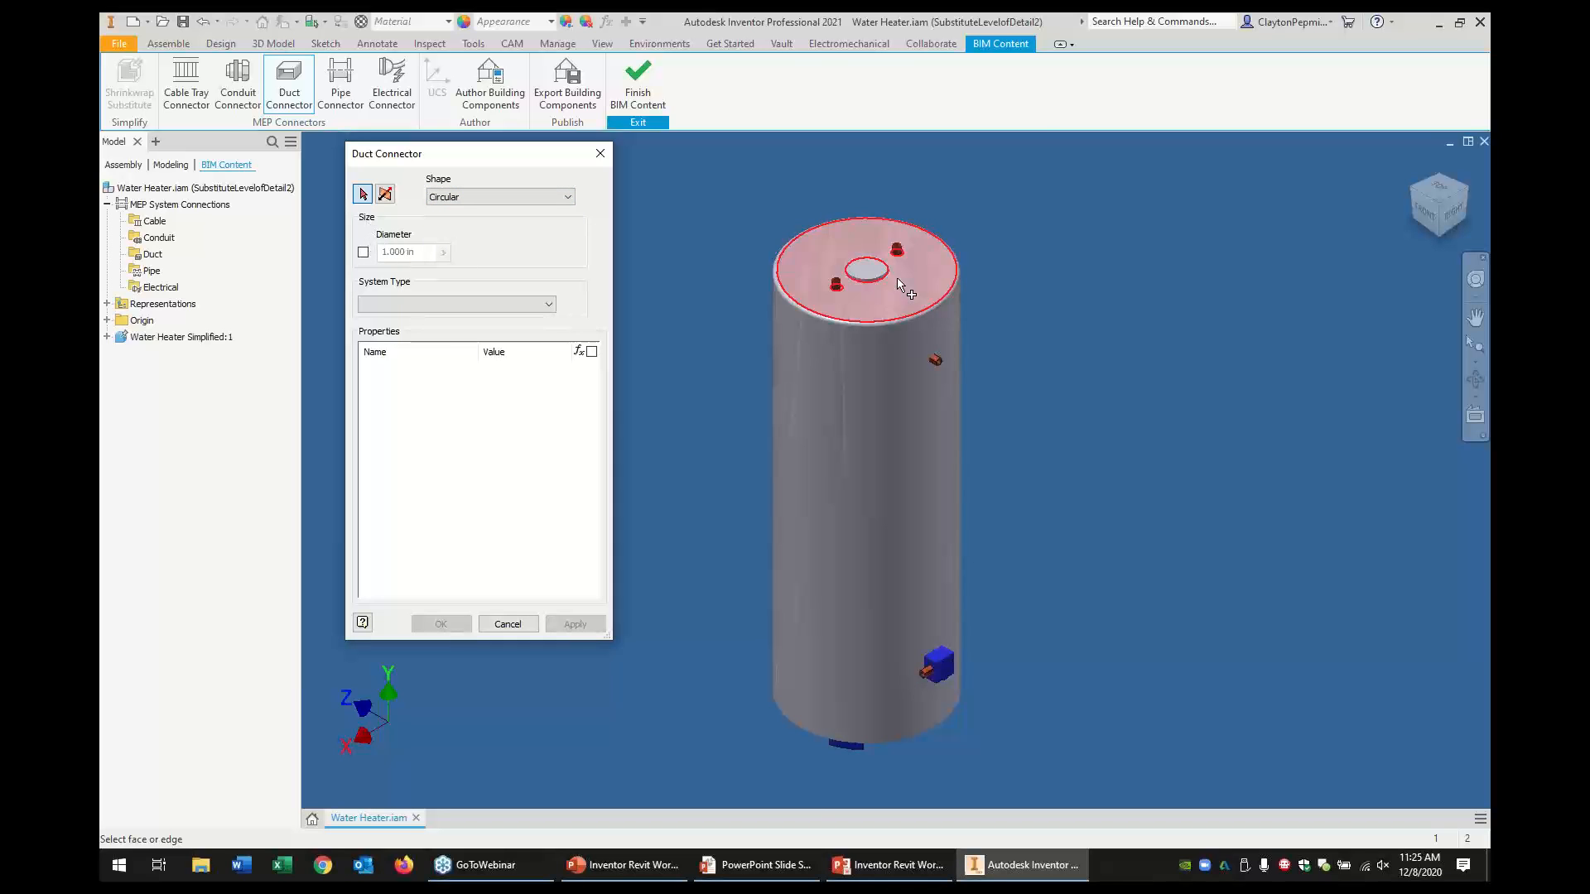
scroll(900, 284, "down", 5)
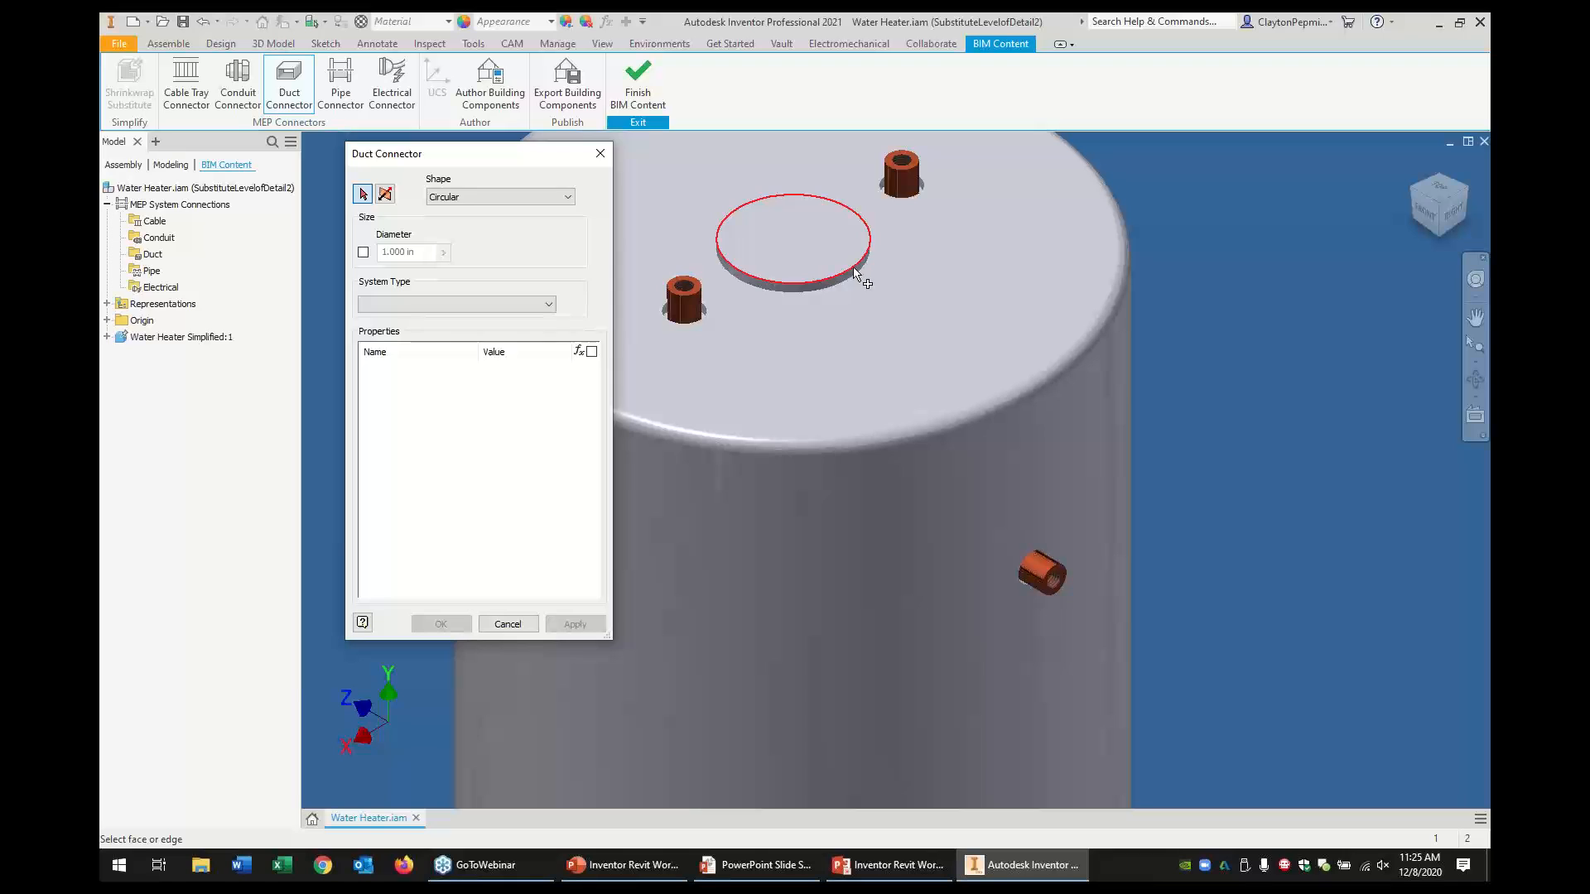
left_click(852, 267)
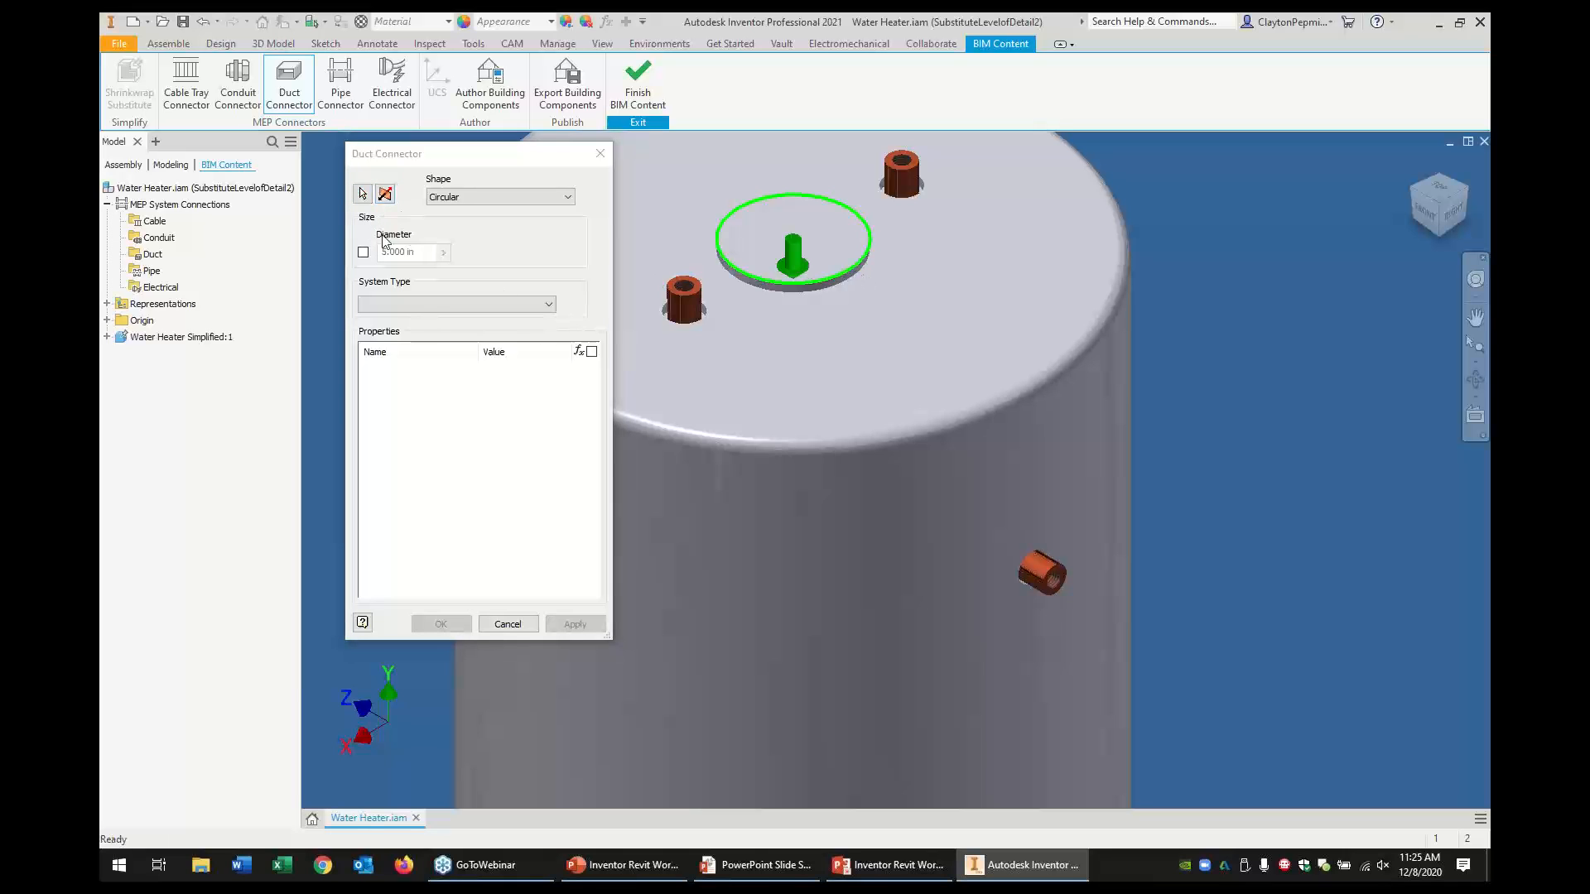
Set the duct connector's system type to Exhaust and its connection type to Flange
left_click(444, 304)
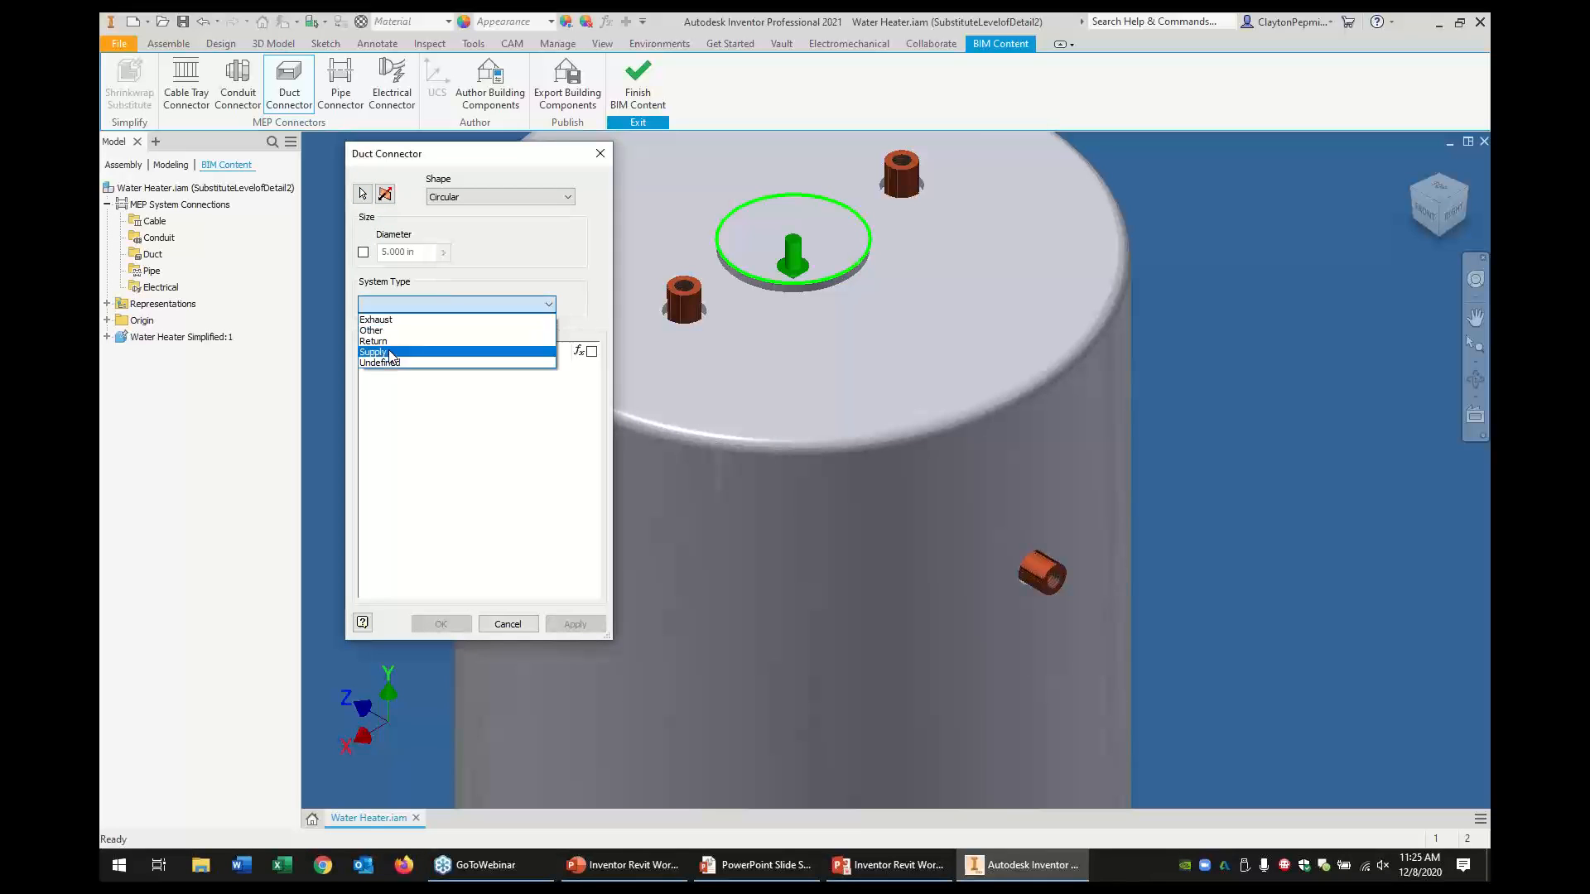
left_click(388, 322)
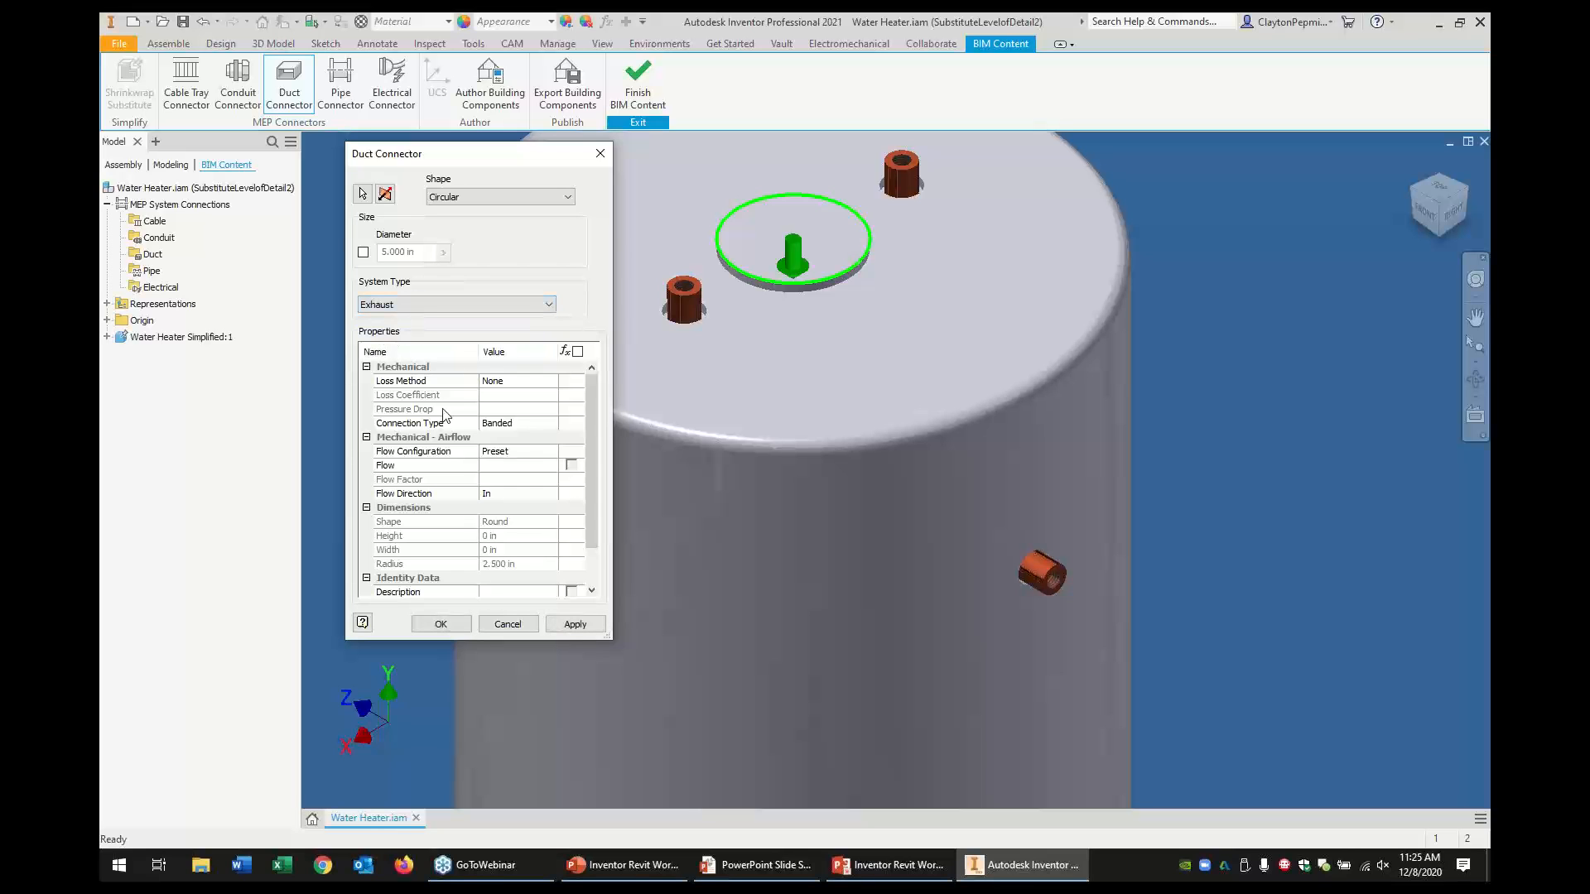
left_click(533, 423)
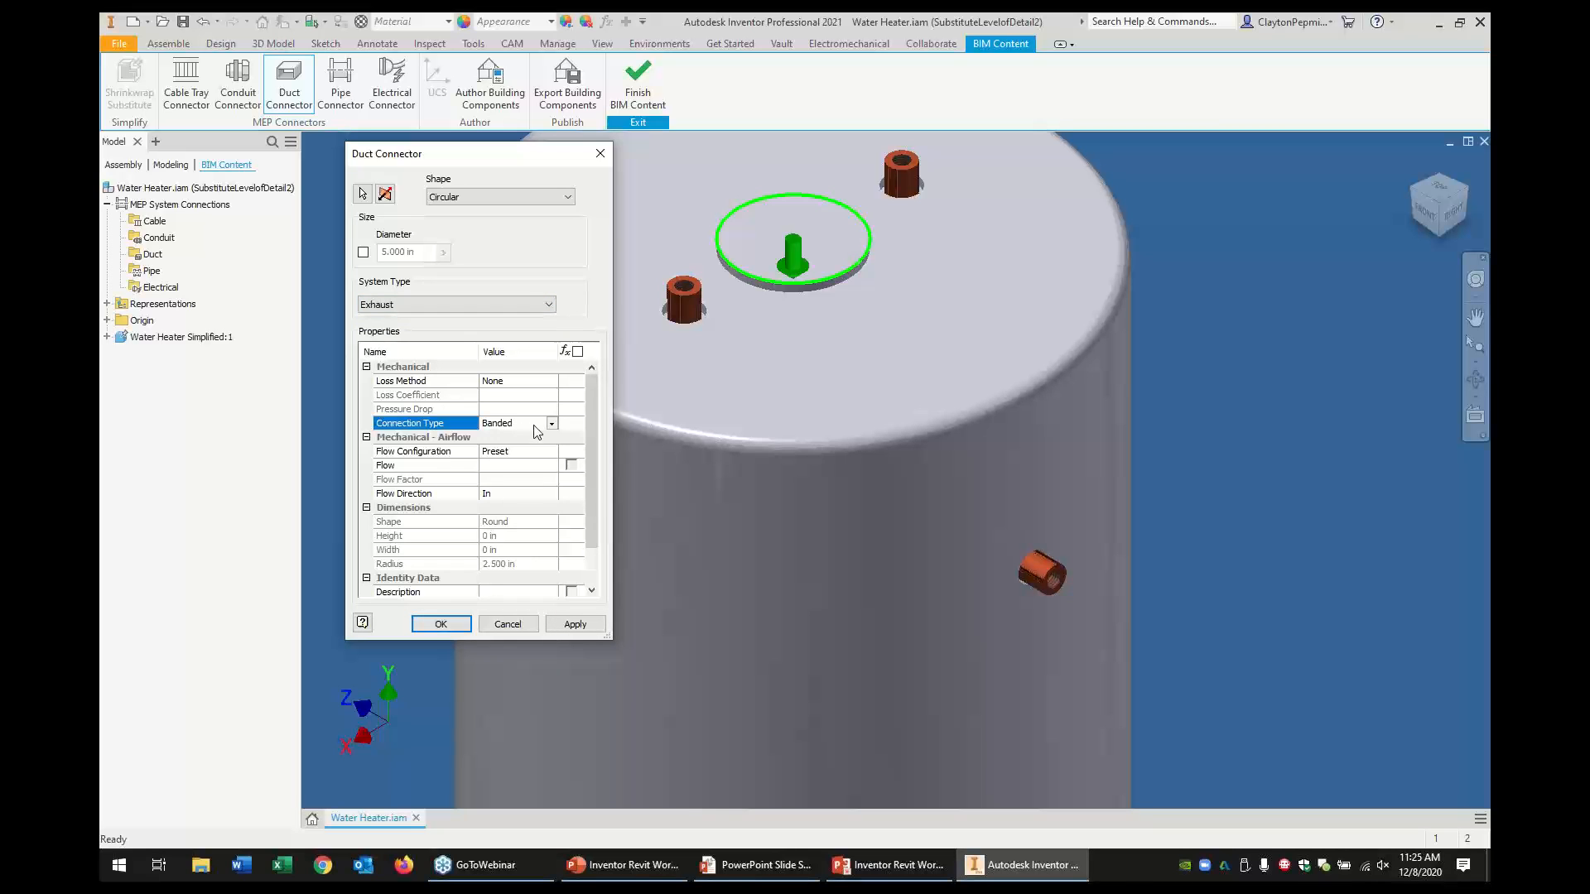
left_click(550, 423)
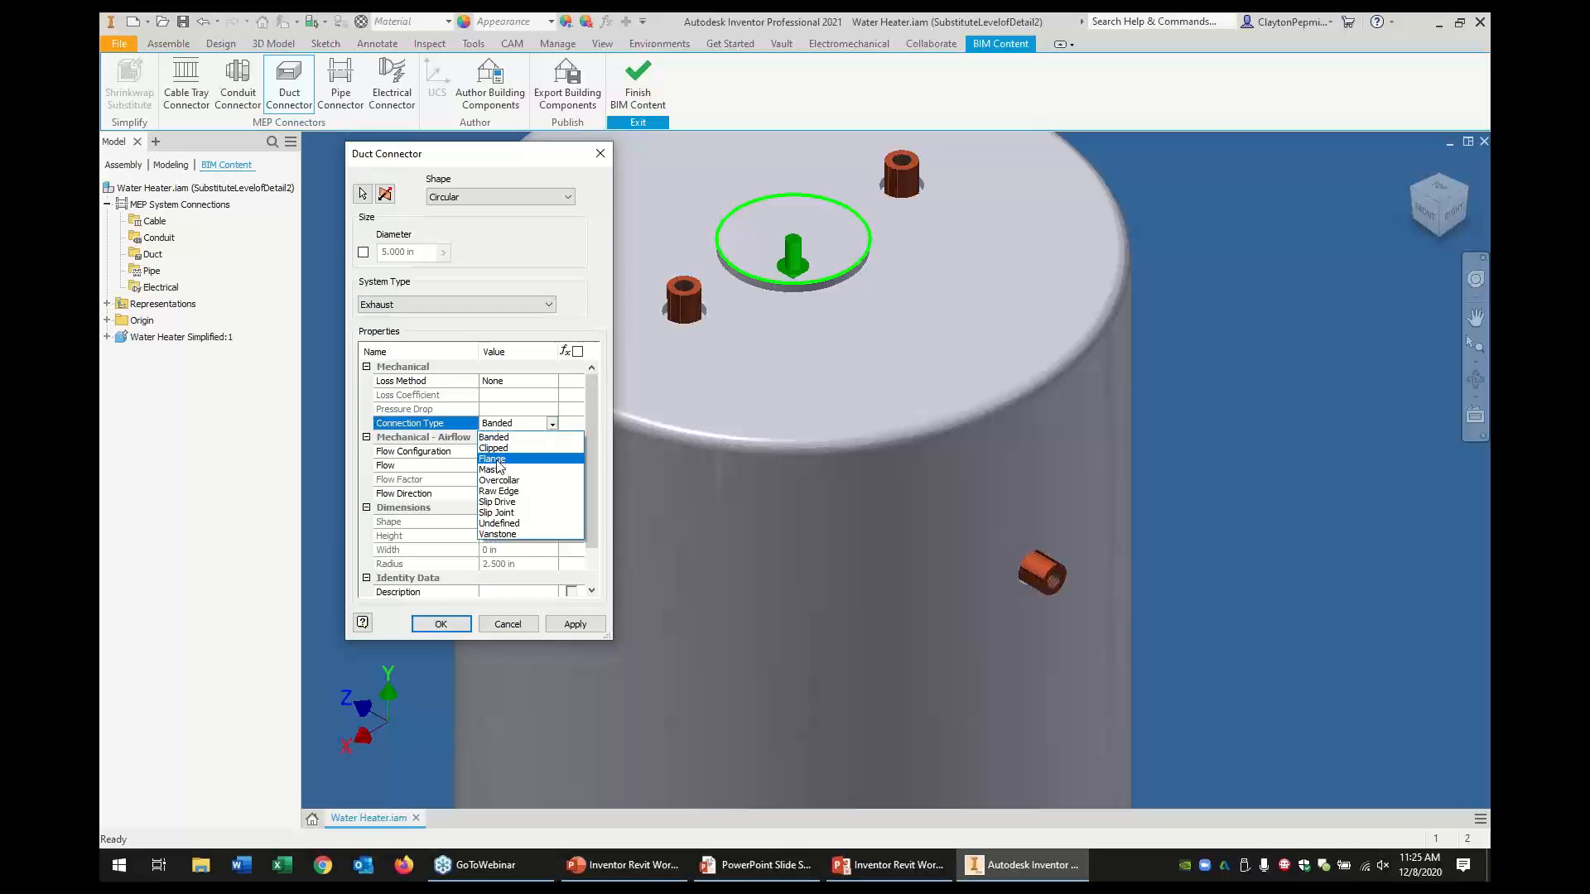
left_click(504, 467)
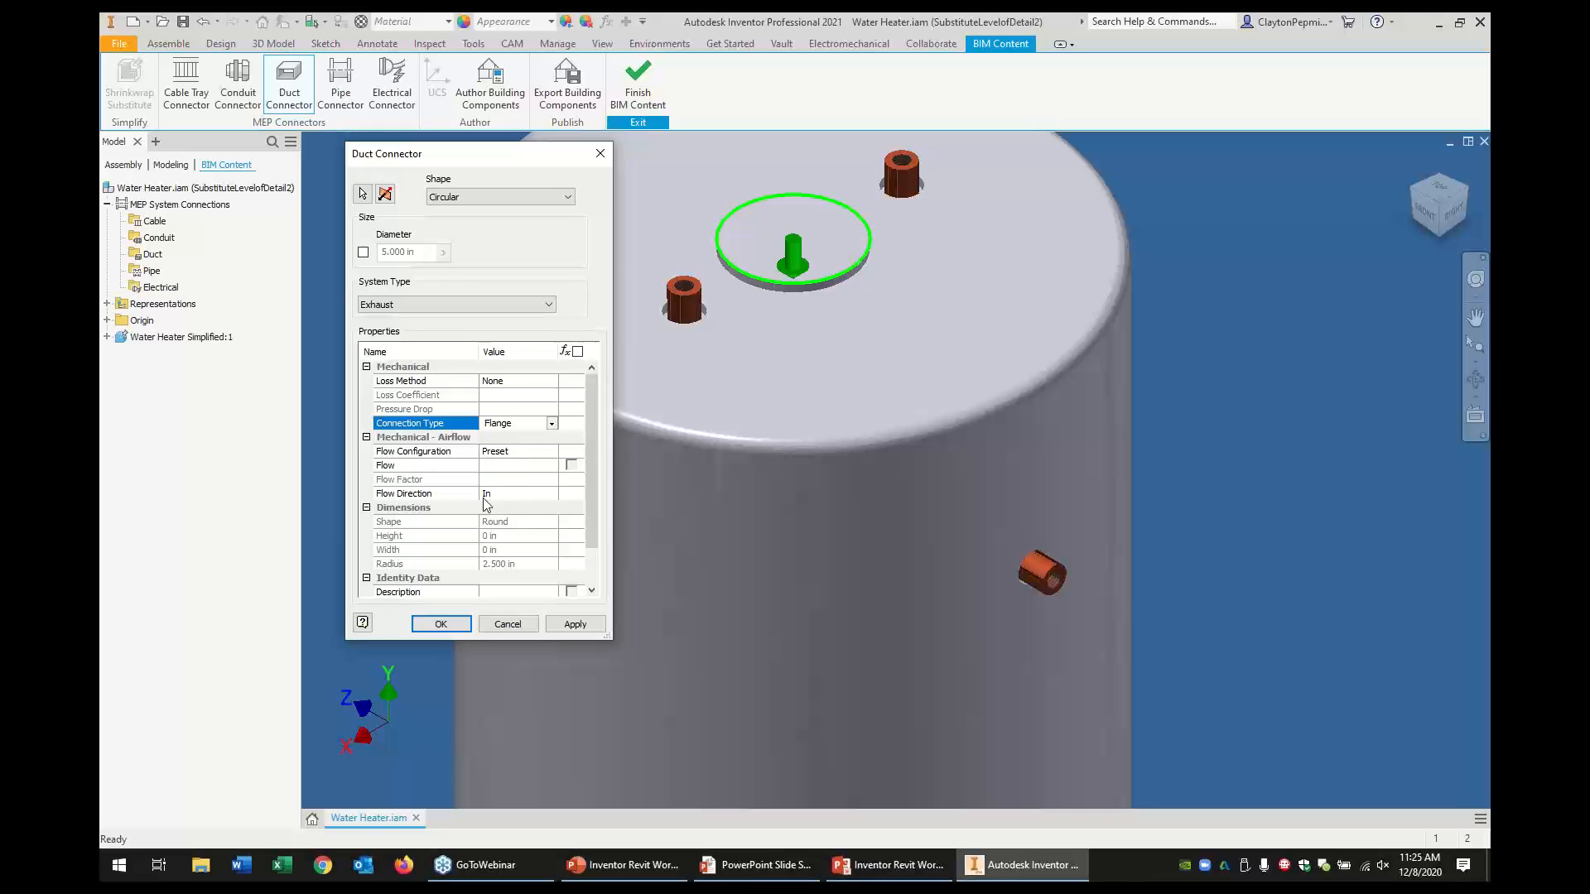
Set the exhaust duct connector's flow direction to Out
left_click(521, 495)
left_click(552, 495)
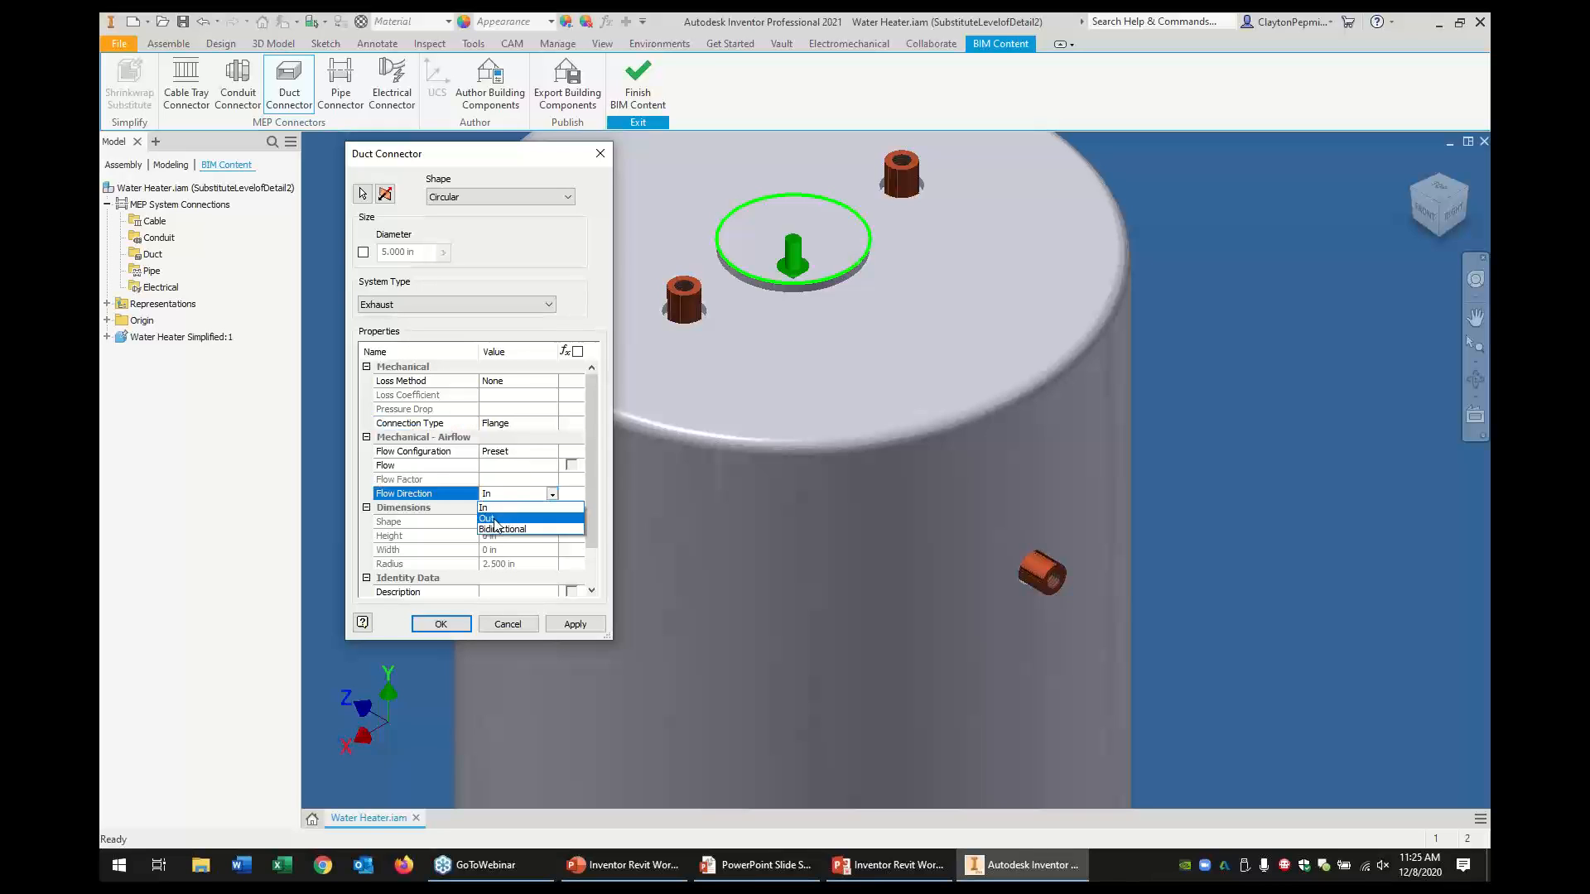
left_click(496, 519)
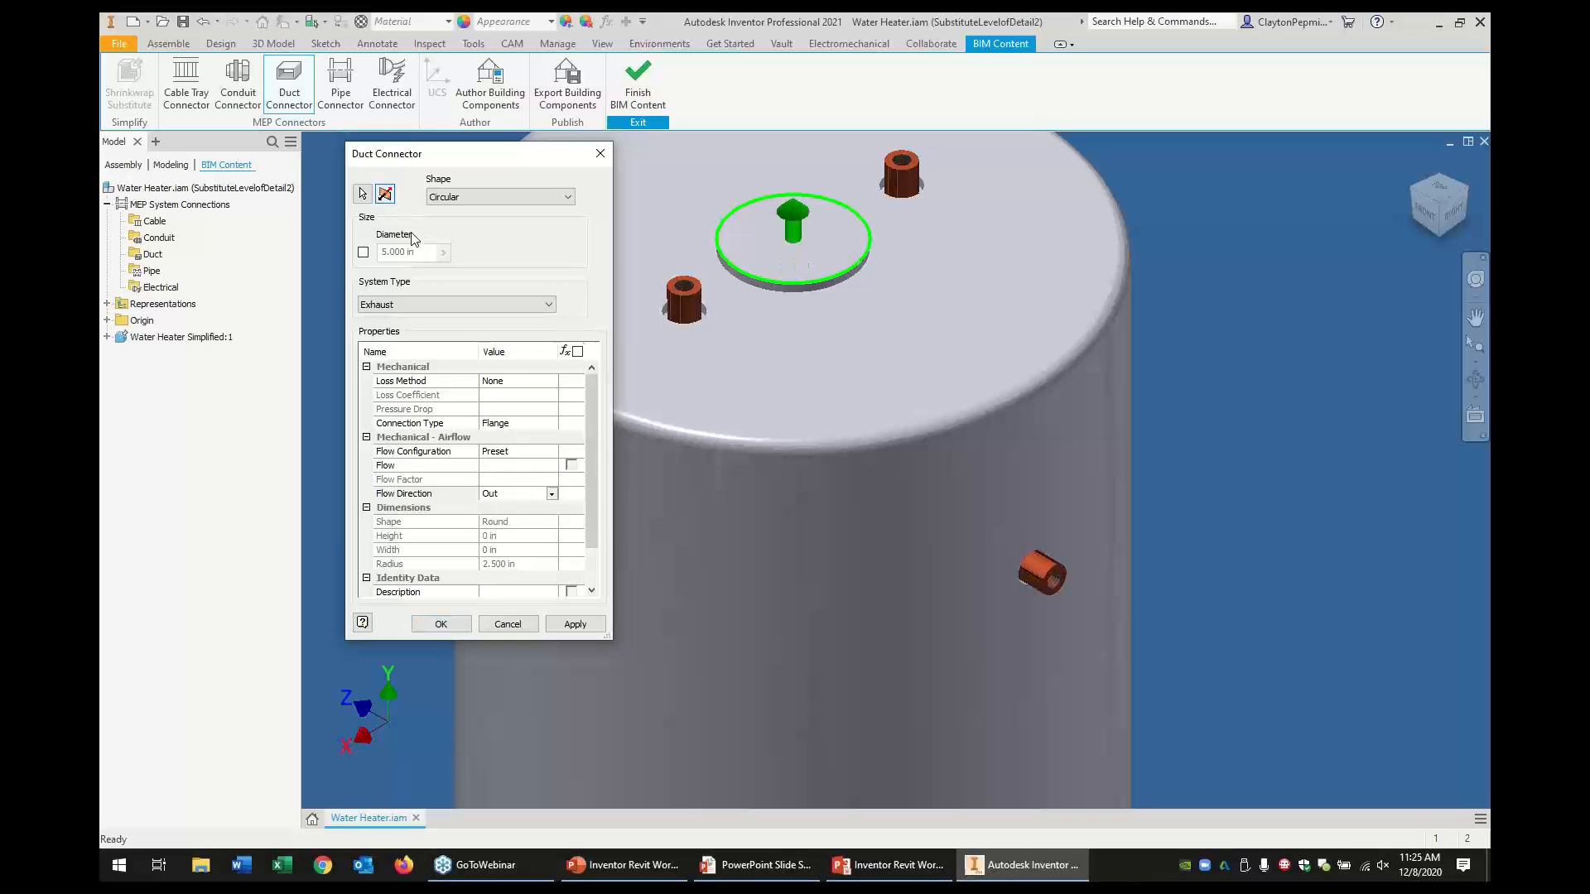
Describe the duct connector as Natural Gas Exhaust, apply it, and finish adding duct connectors
scroll(502, 530, "down", 3)
left_click(496, 551)
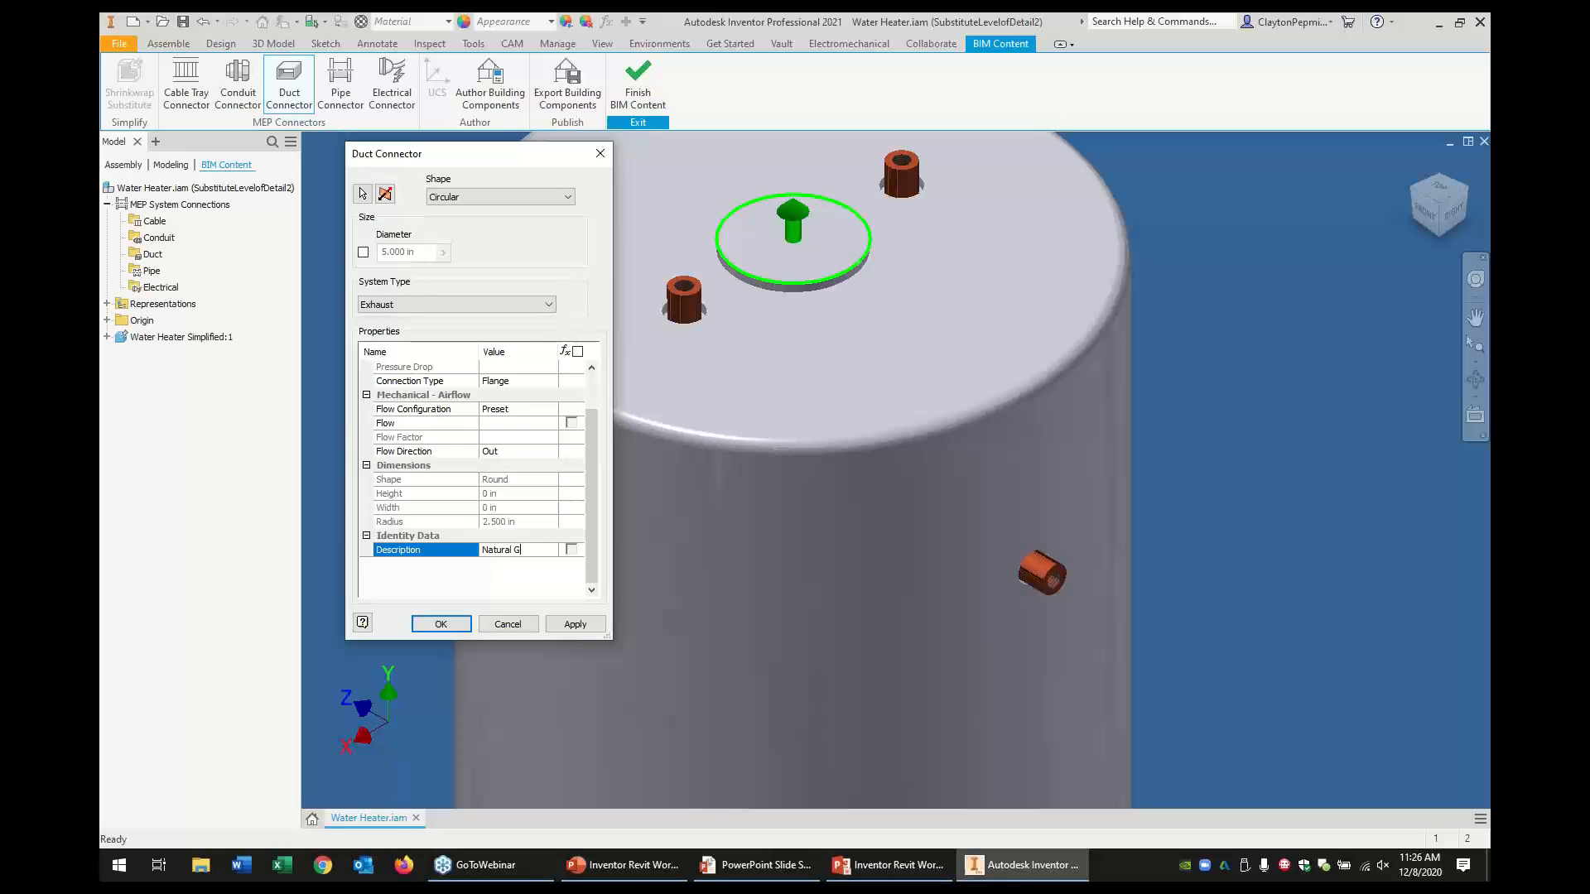
type("Natural Gas Exhaust")
left_click(575, 623)
left_click(524, 627)
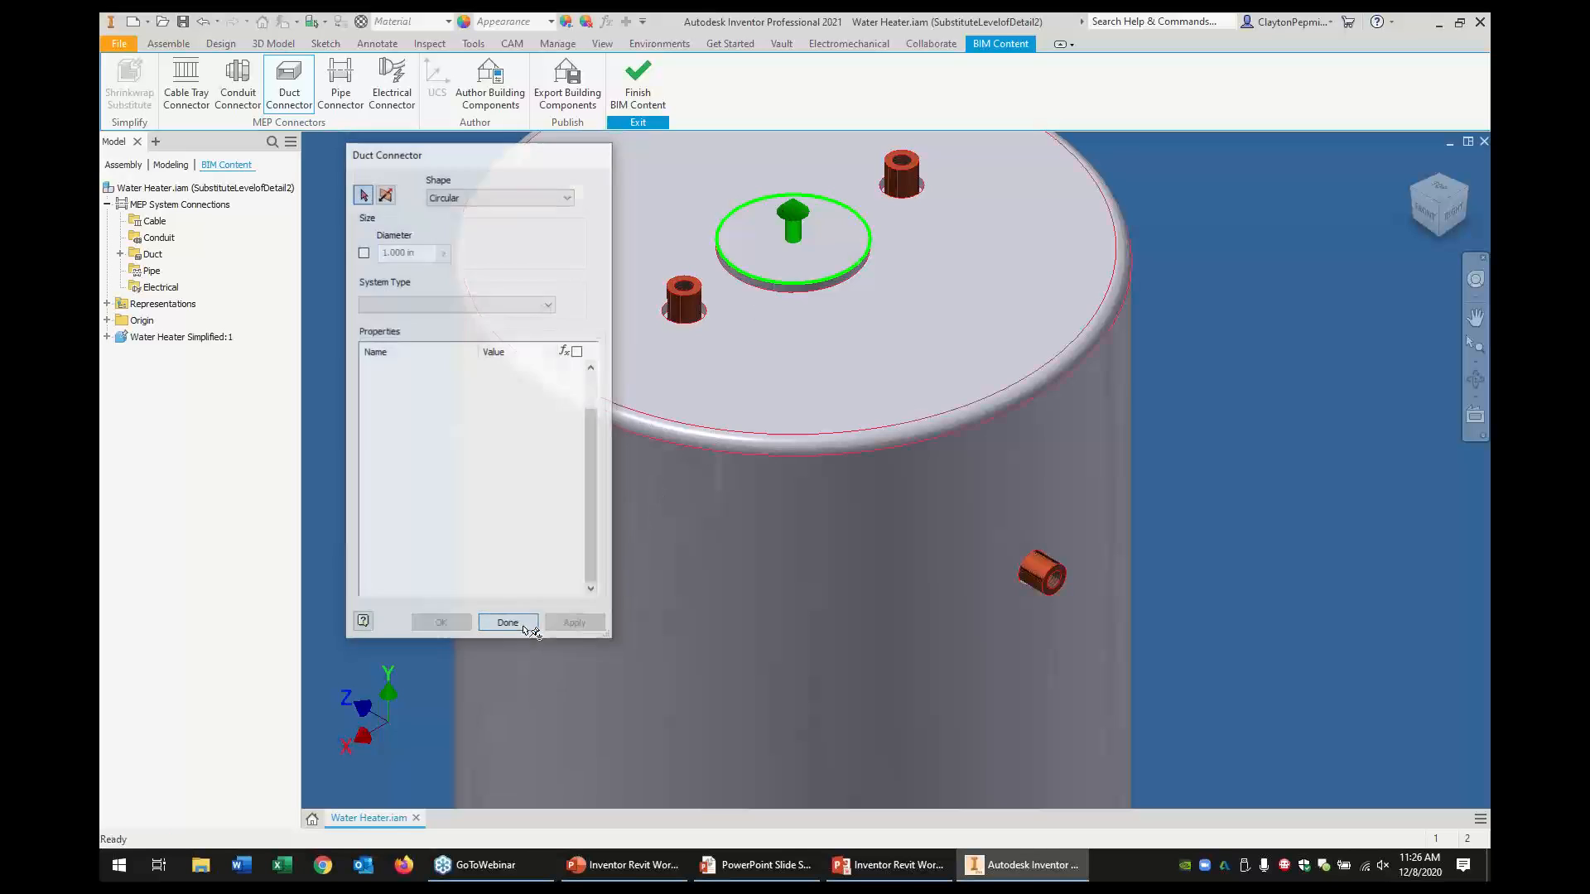
Place a circular pipe connector on the top opening of the rear copper stub on the tank lid and flip it to point upward
scroll(593, 647, "down", 3)
middle_click_drag(612, 628, 745, 536)
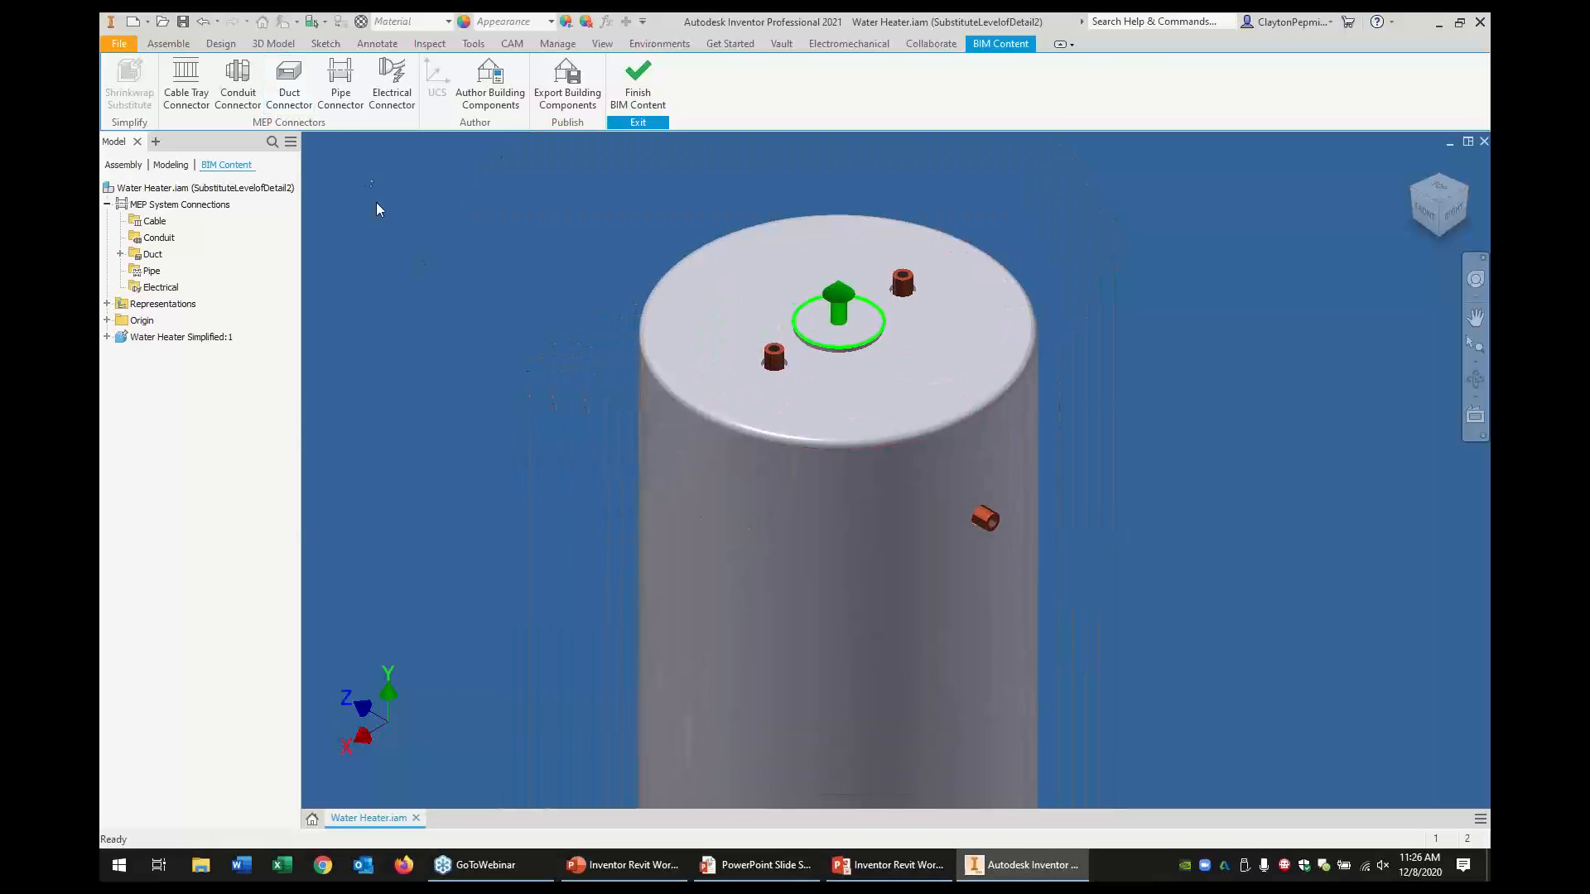
left_click(339, 96)
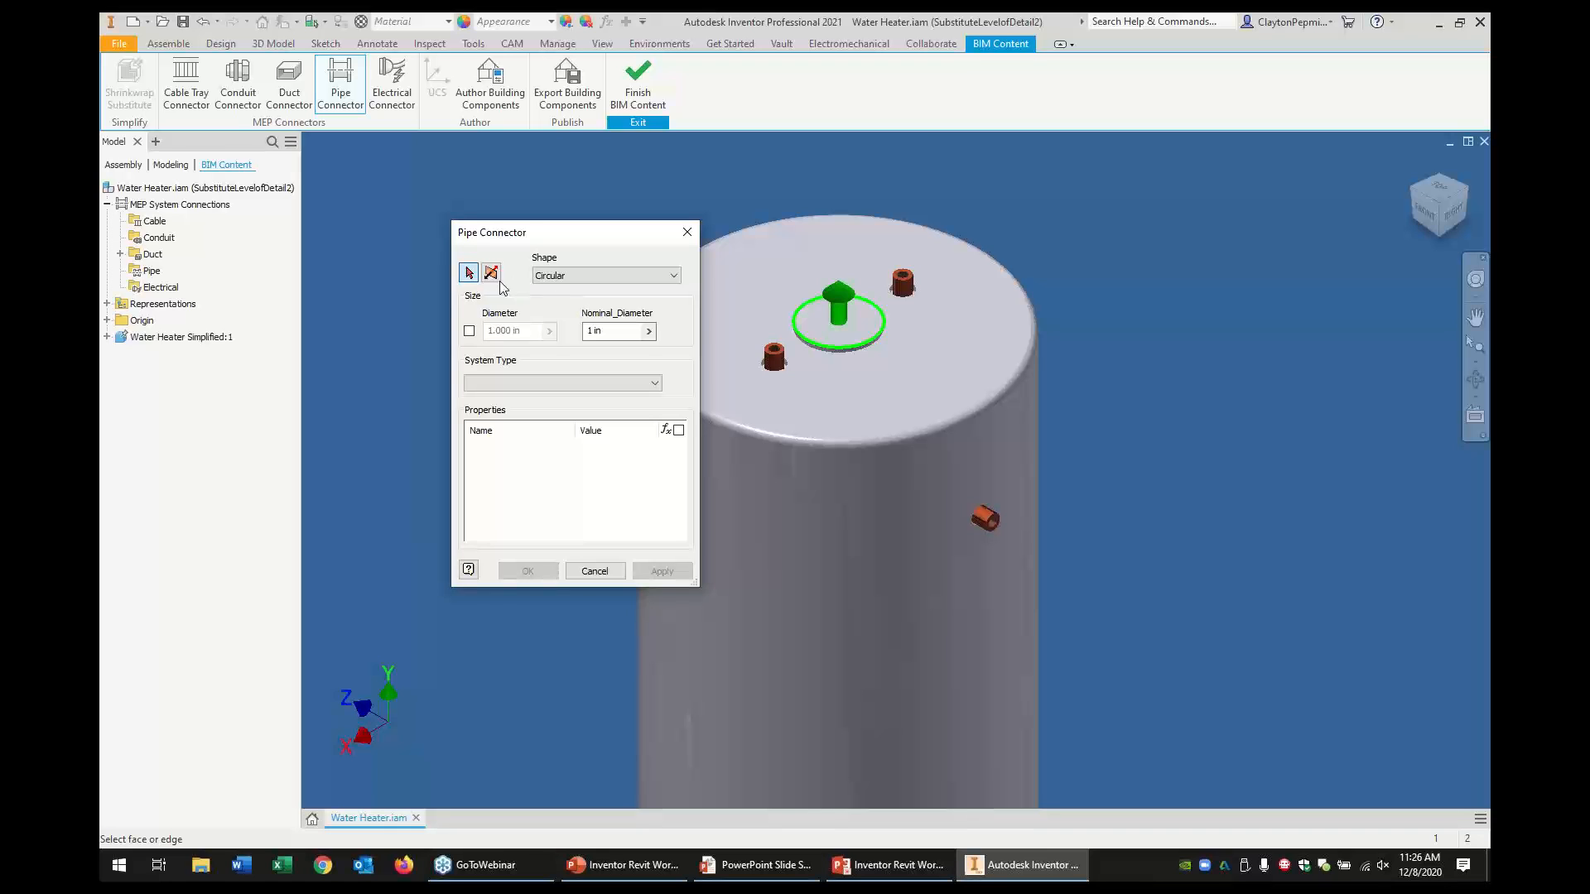
left_click(471, 278)
scroll(898, 265, "up", 6)
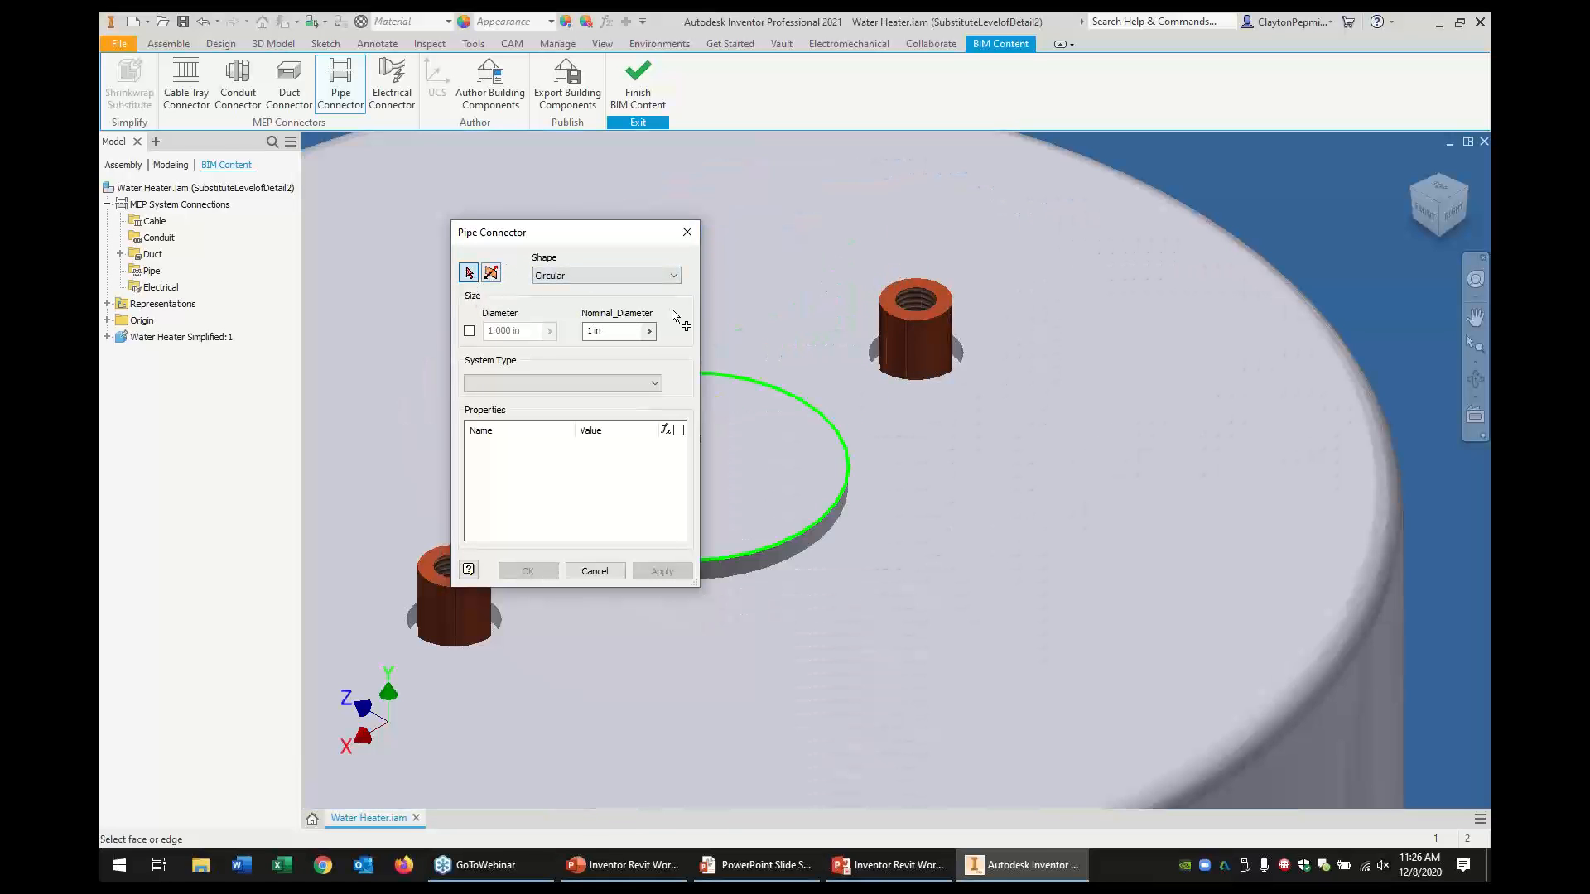
left_click(932, 302)
scroll(911, 356, "down", 4)
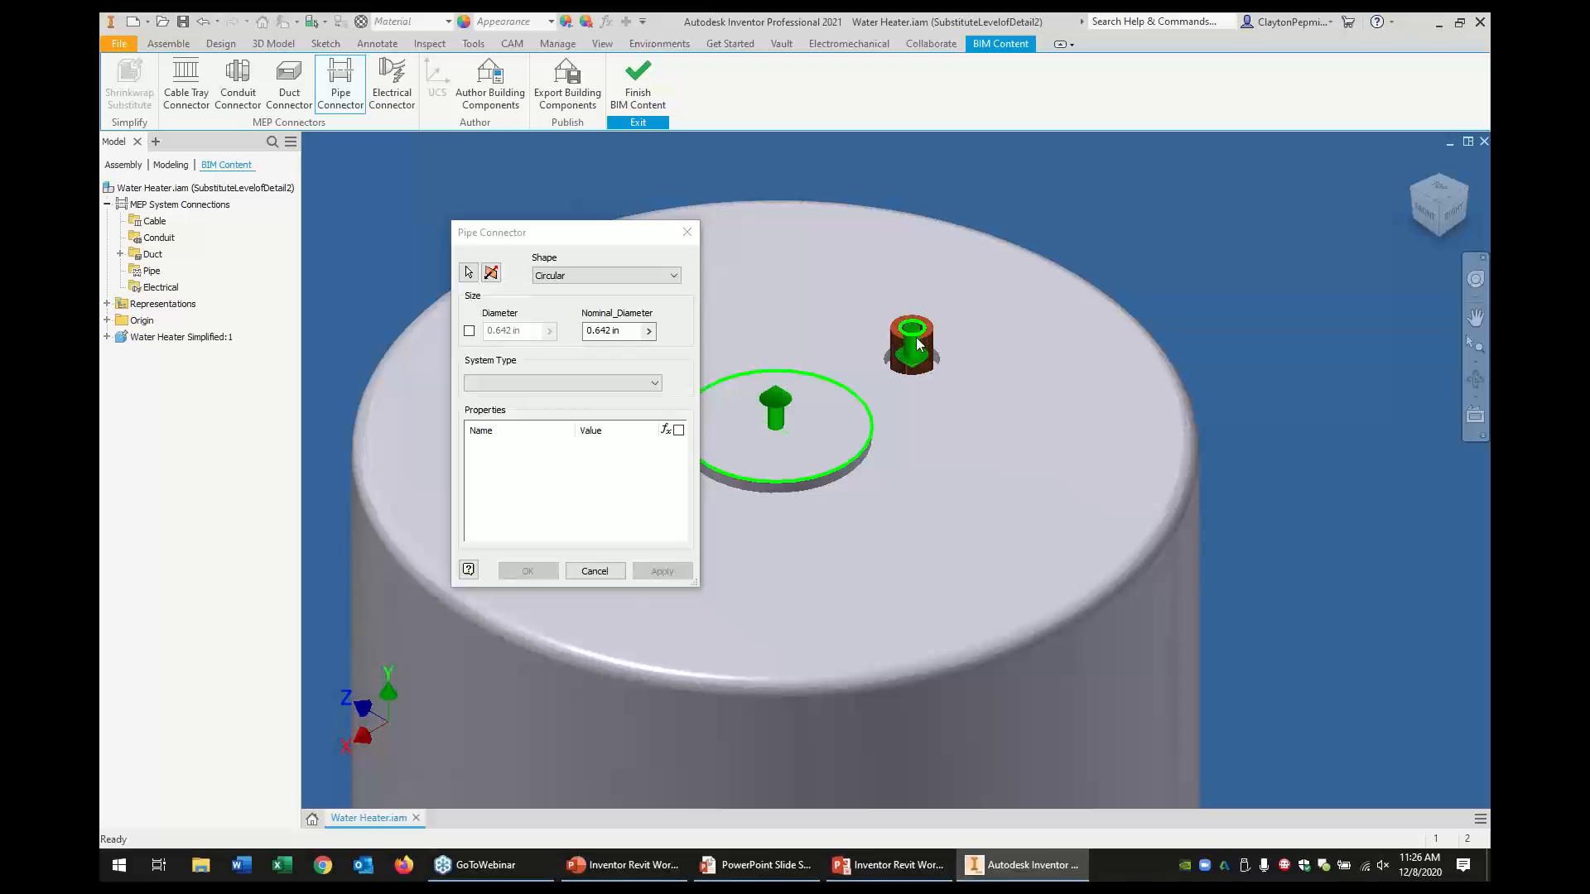
left_click(491, 272)
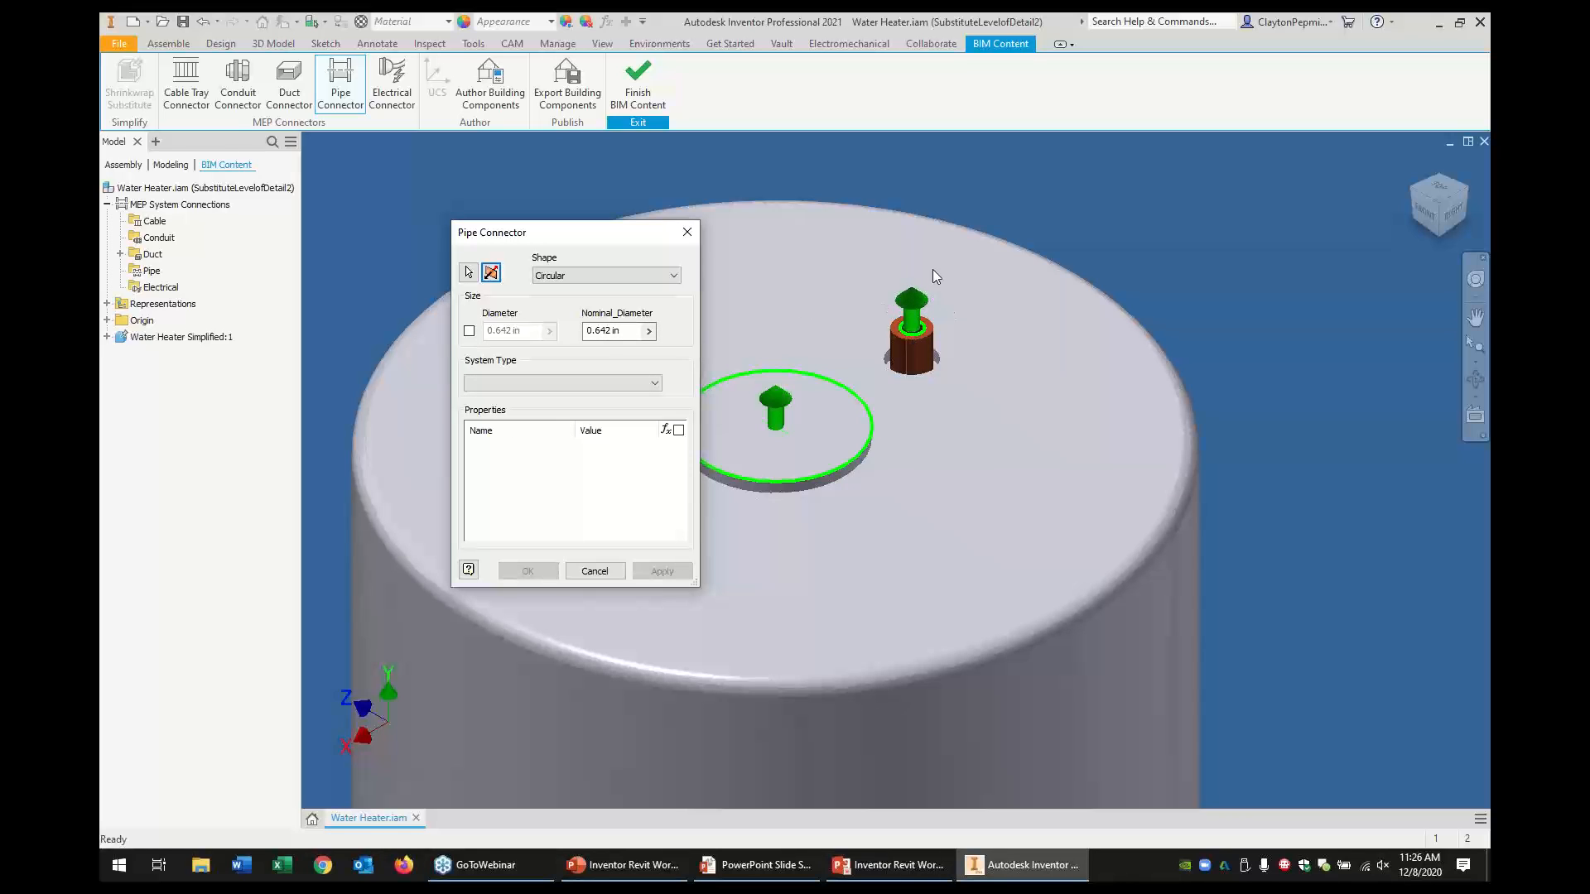
Set the rear stub's pipe connector to system type Domestic Cold Water with flow direction In
left_click(607, 385)
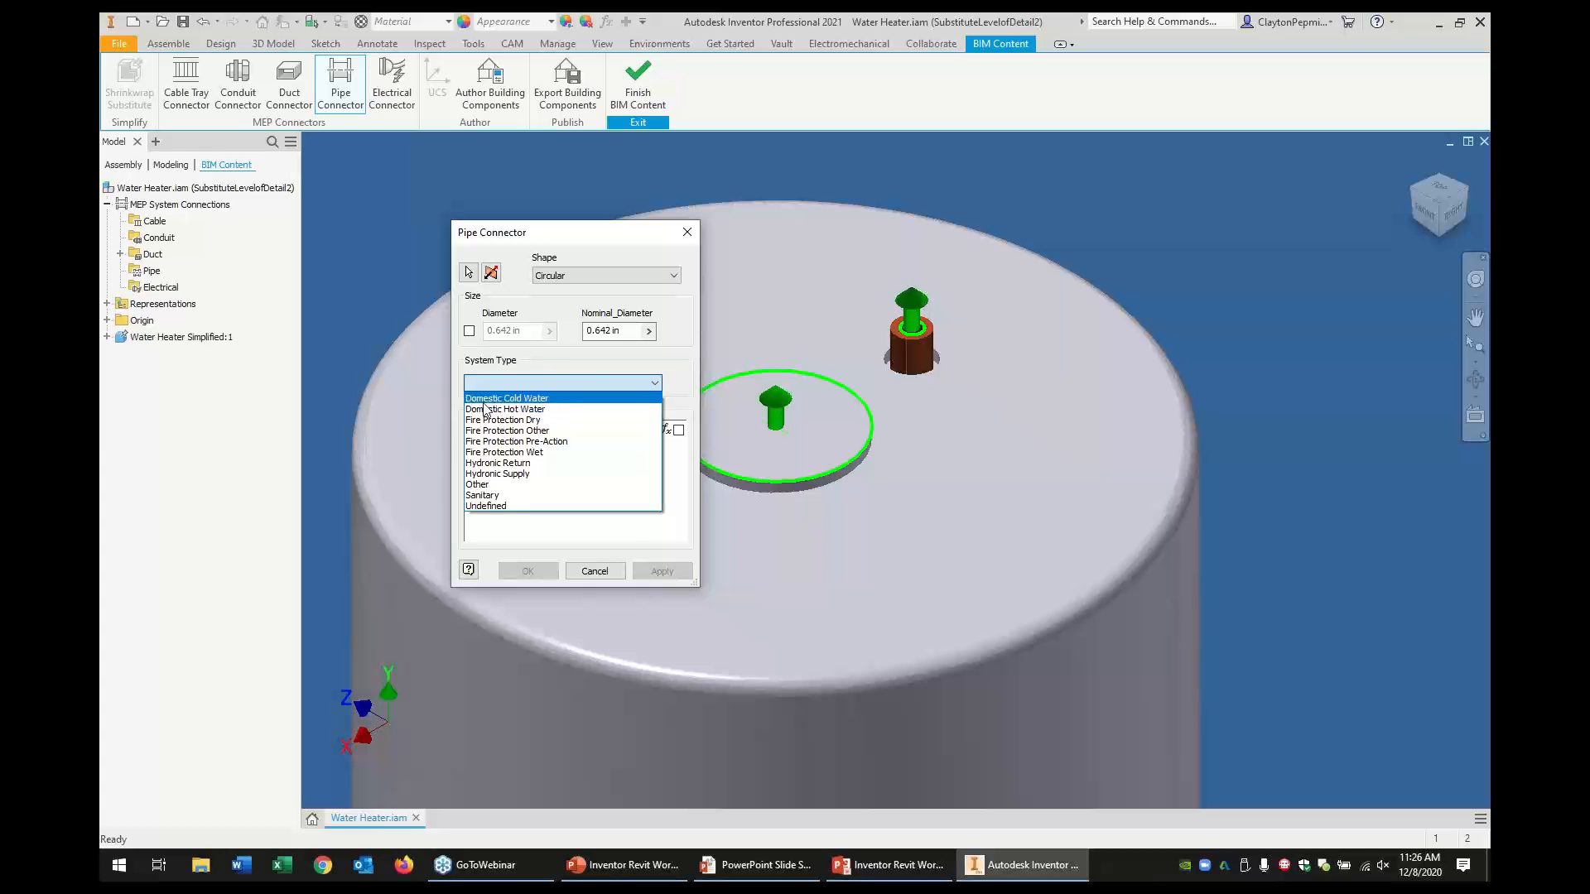
left_click(521, 399)
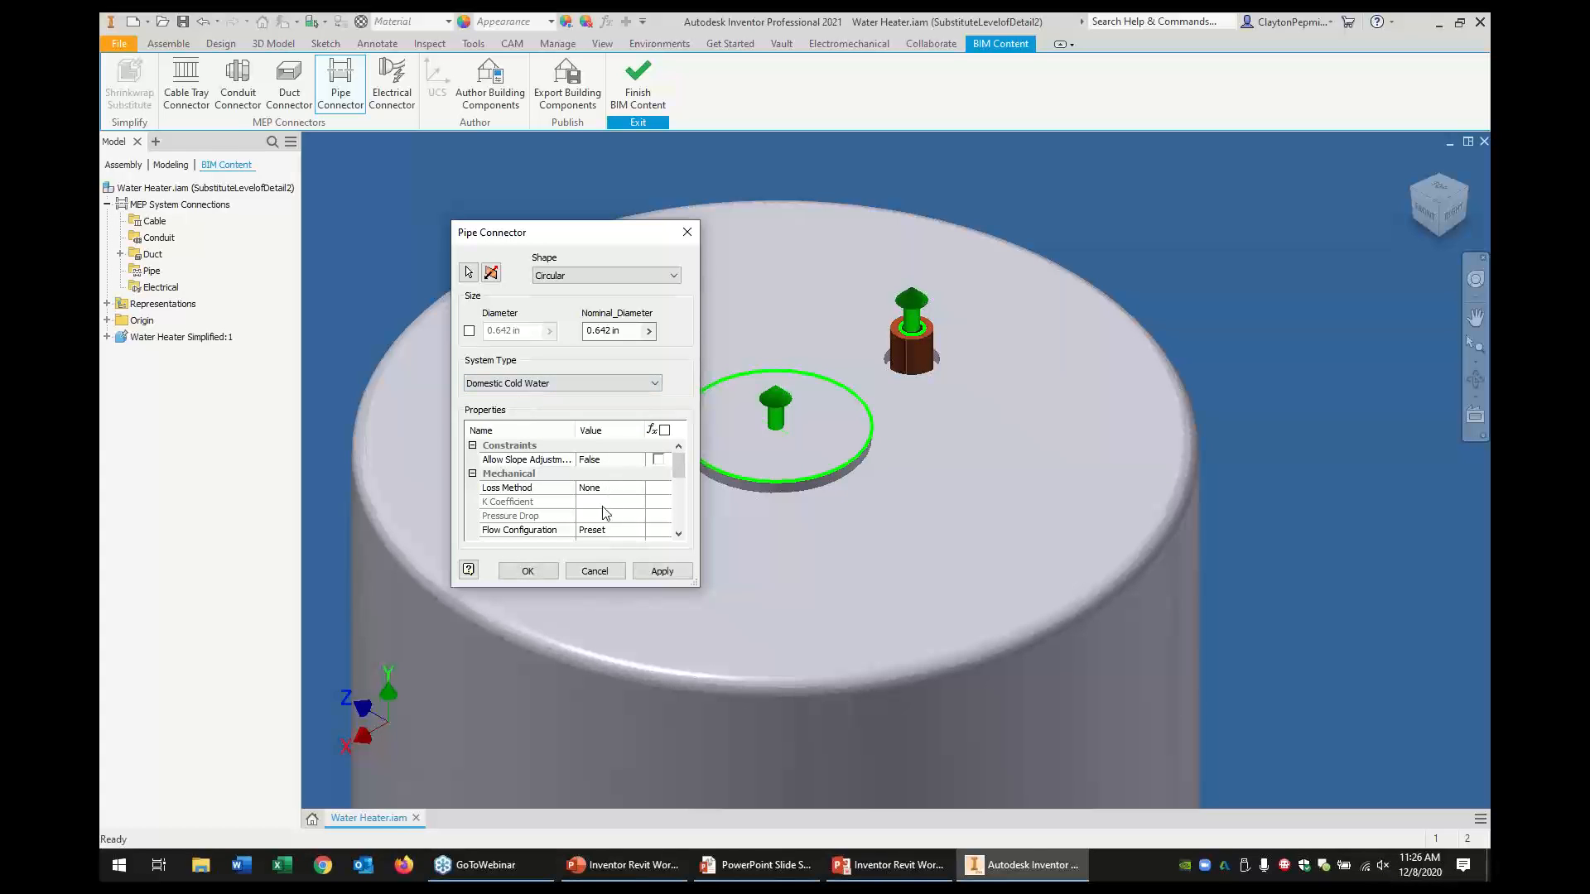
scroll(613, 528, "down", 3)
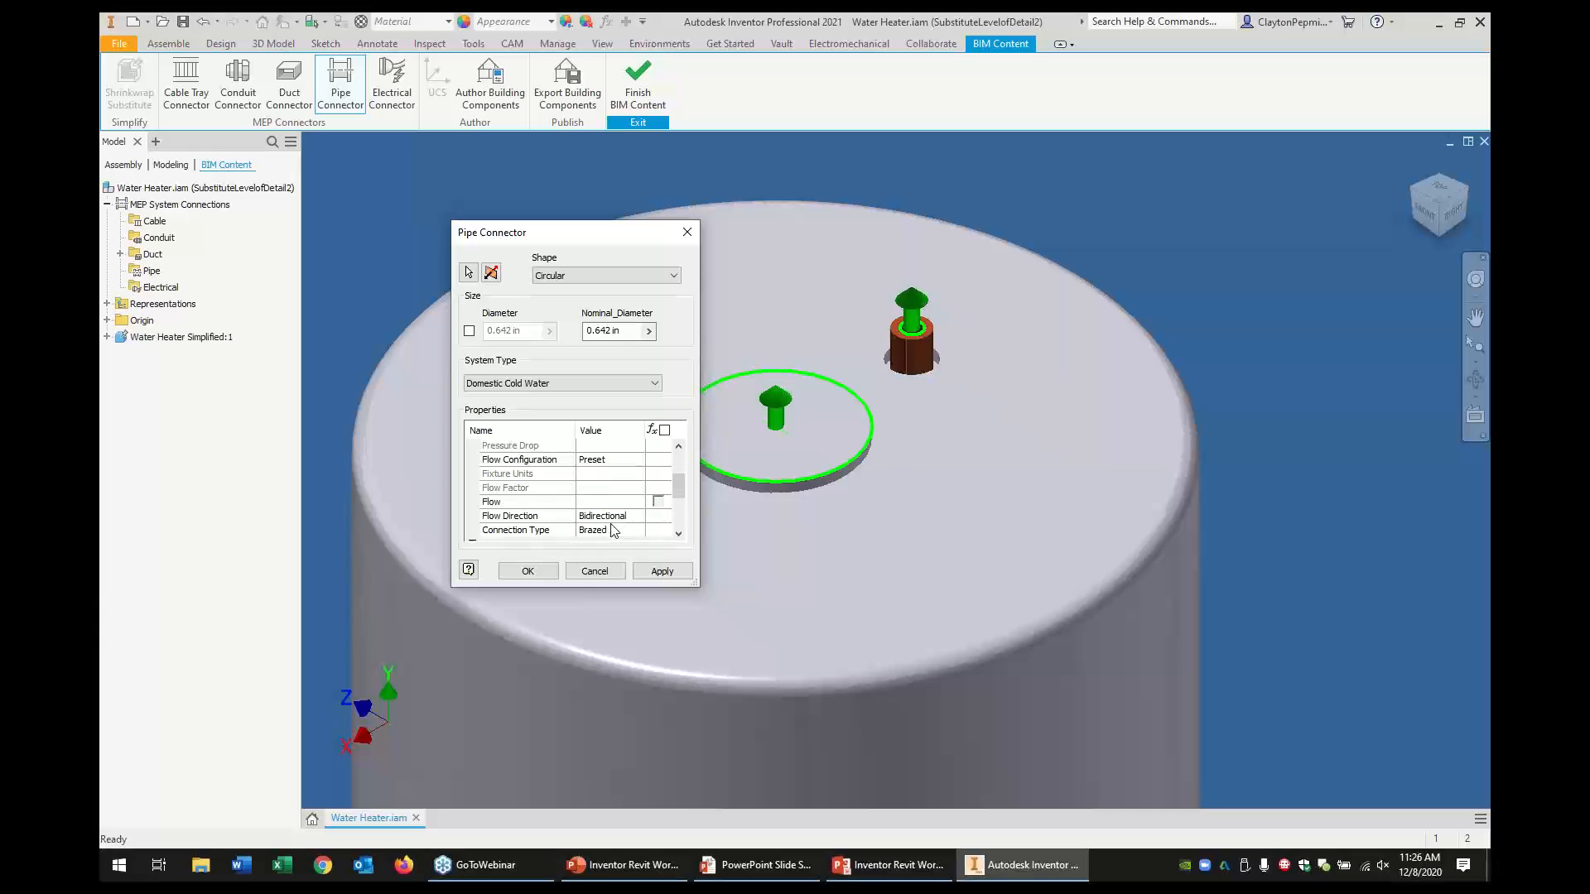
left_click(631, 516)
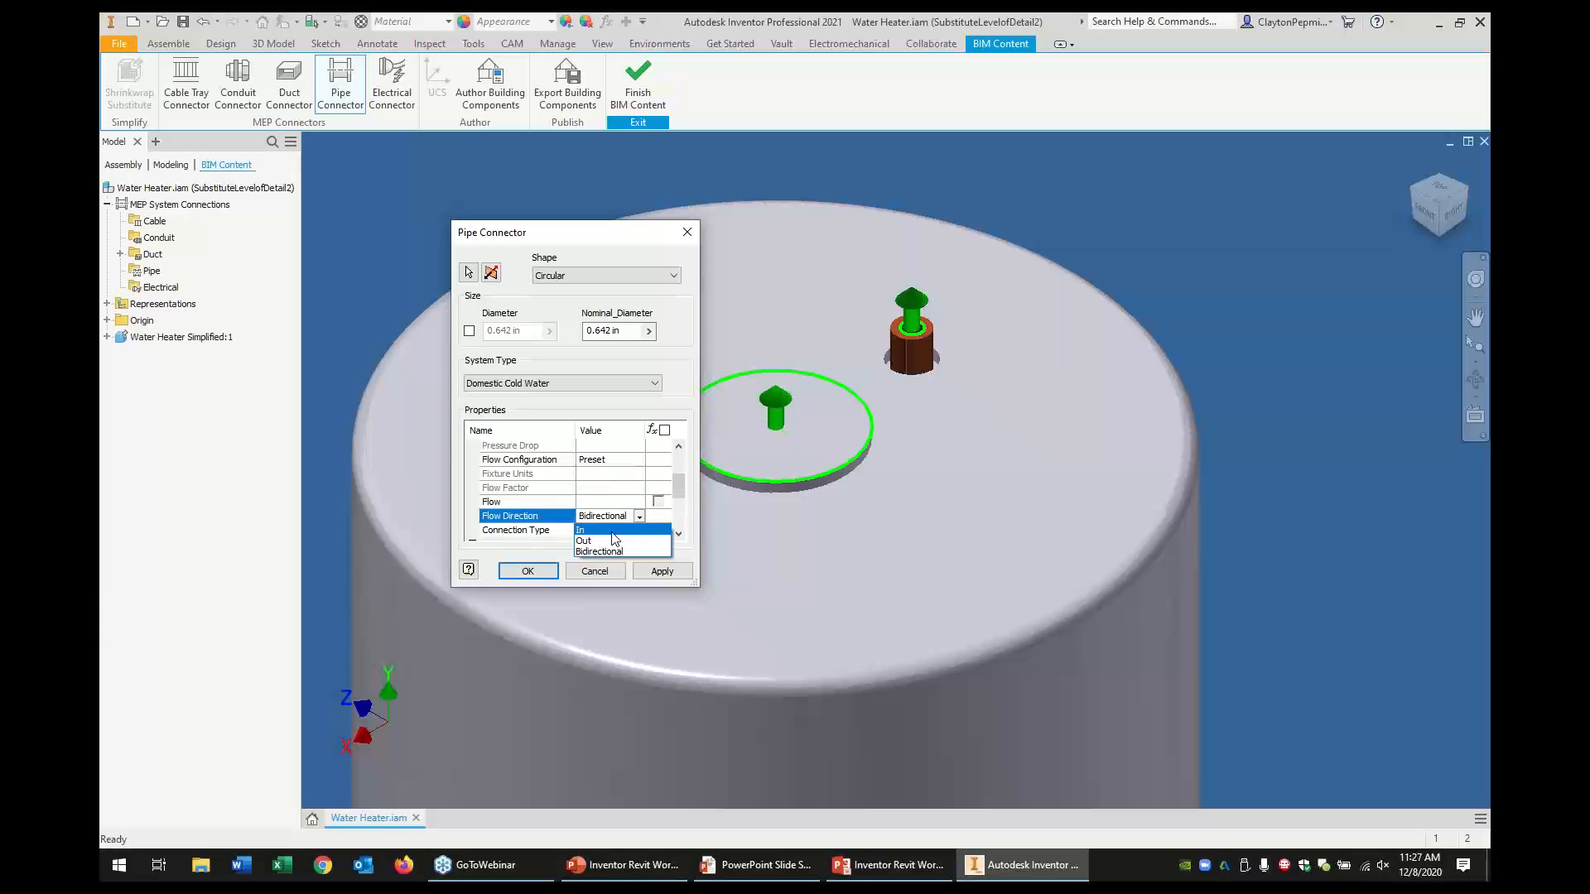
left_click(587, 530)
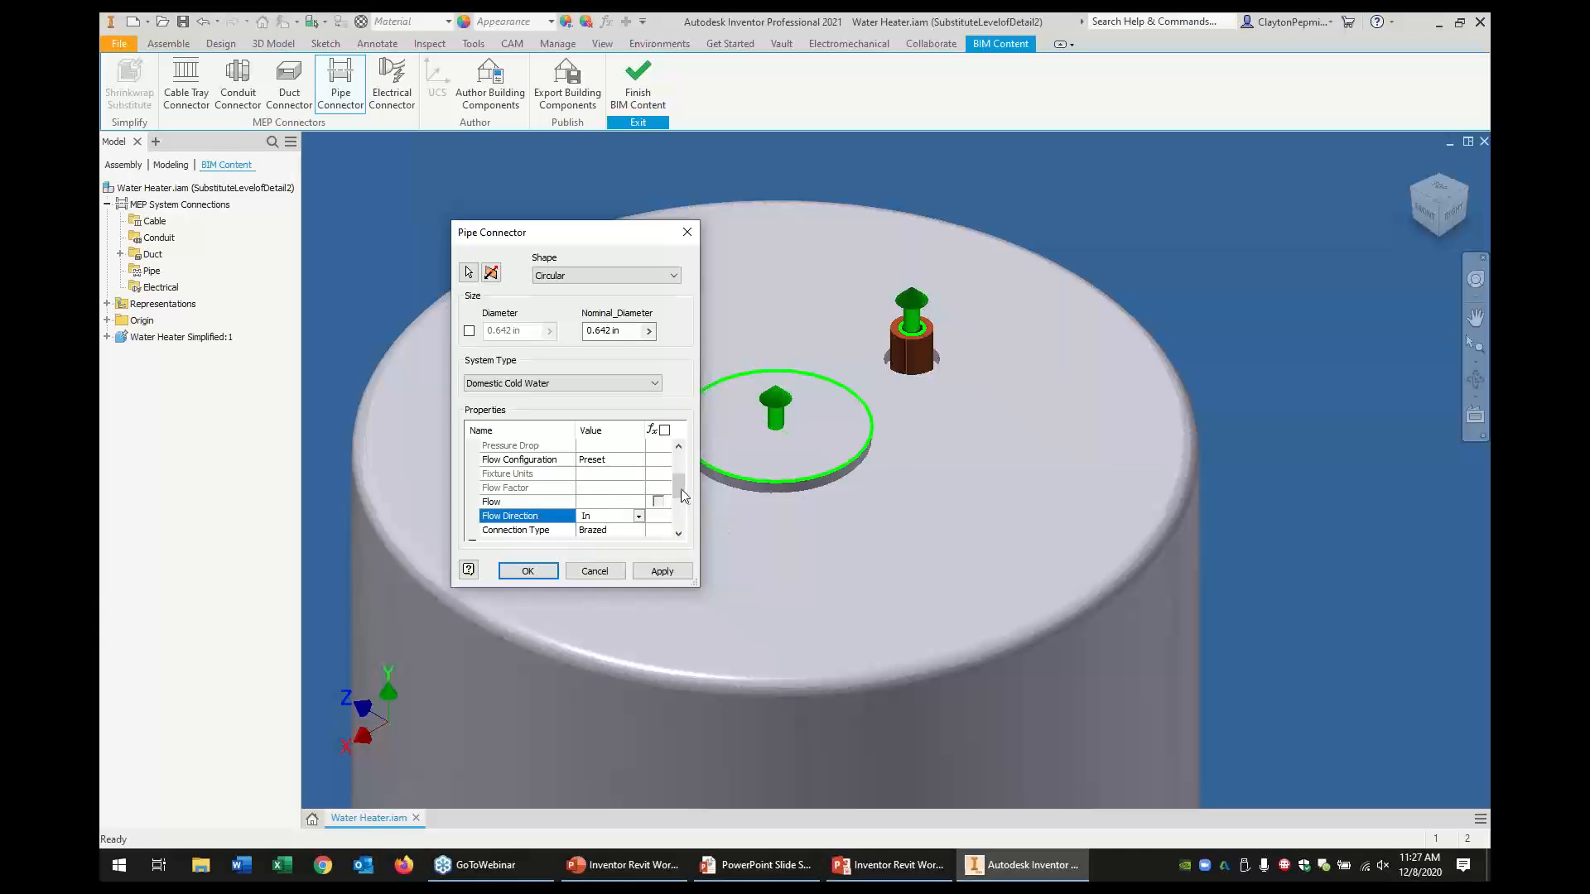
Set the cold water connector's connection type to Threaded
scroll(686, 497, "down", 1)
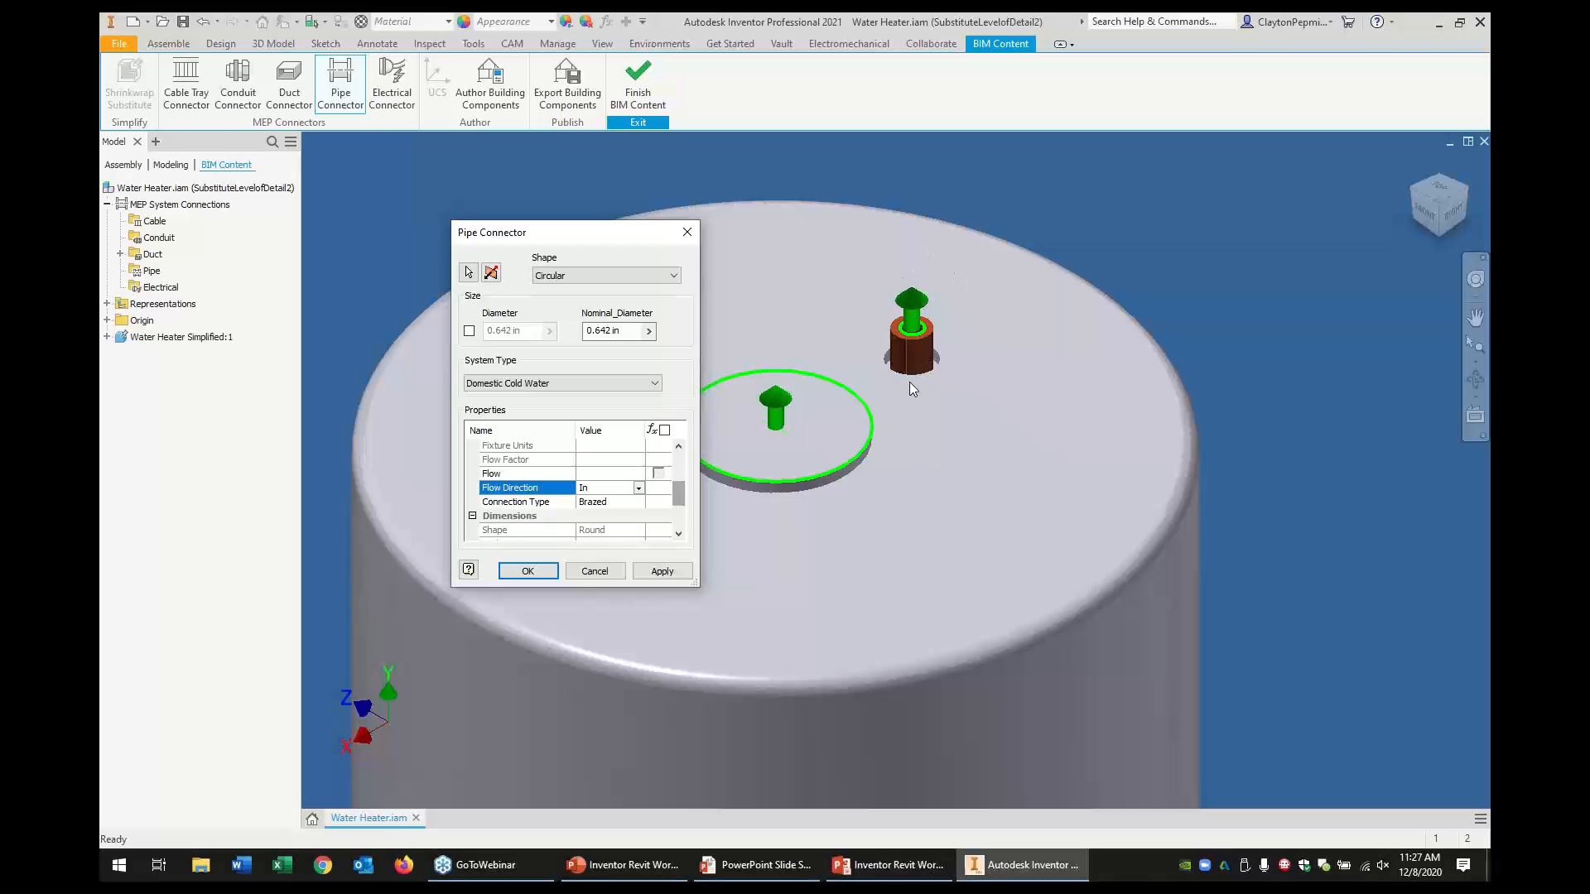
left_click(632, 502)
left_click(640, 503)
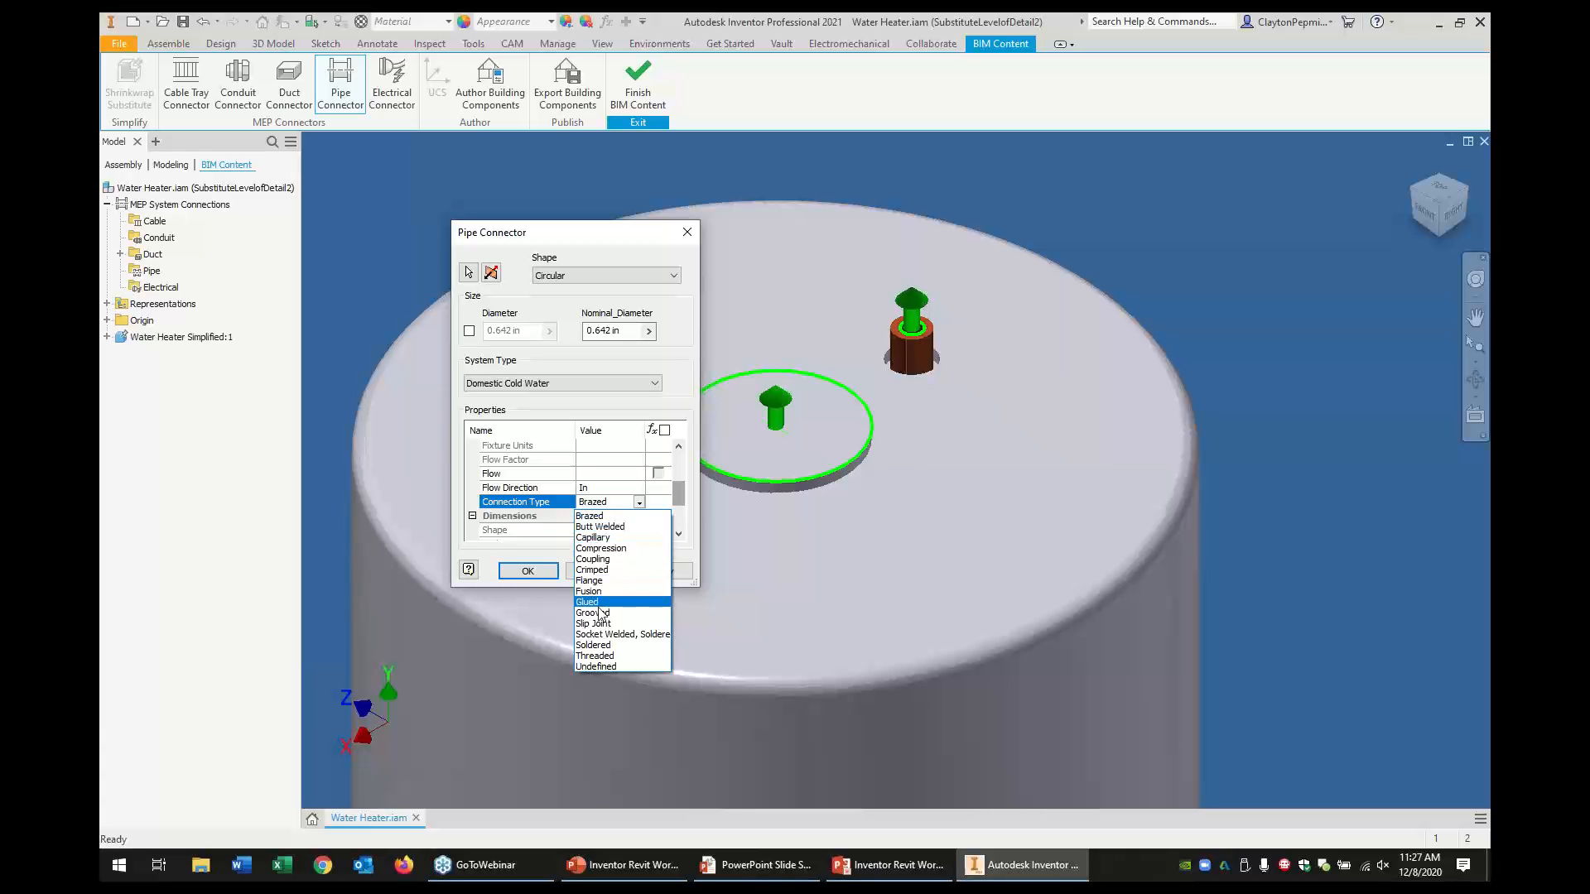
left_click(610, 655)
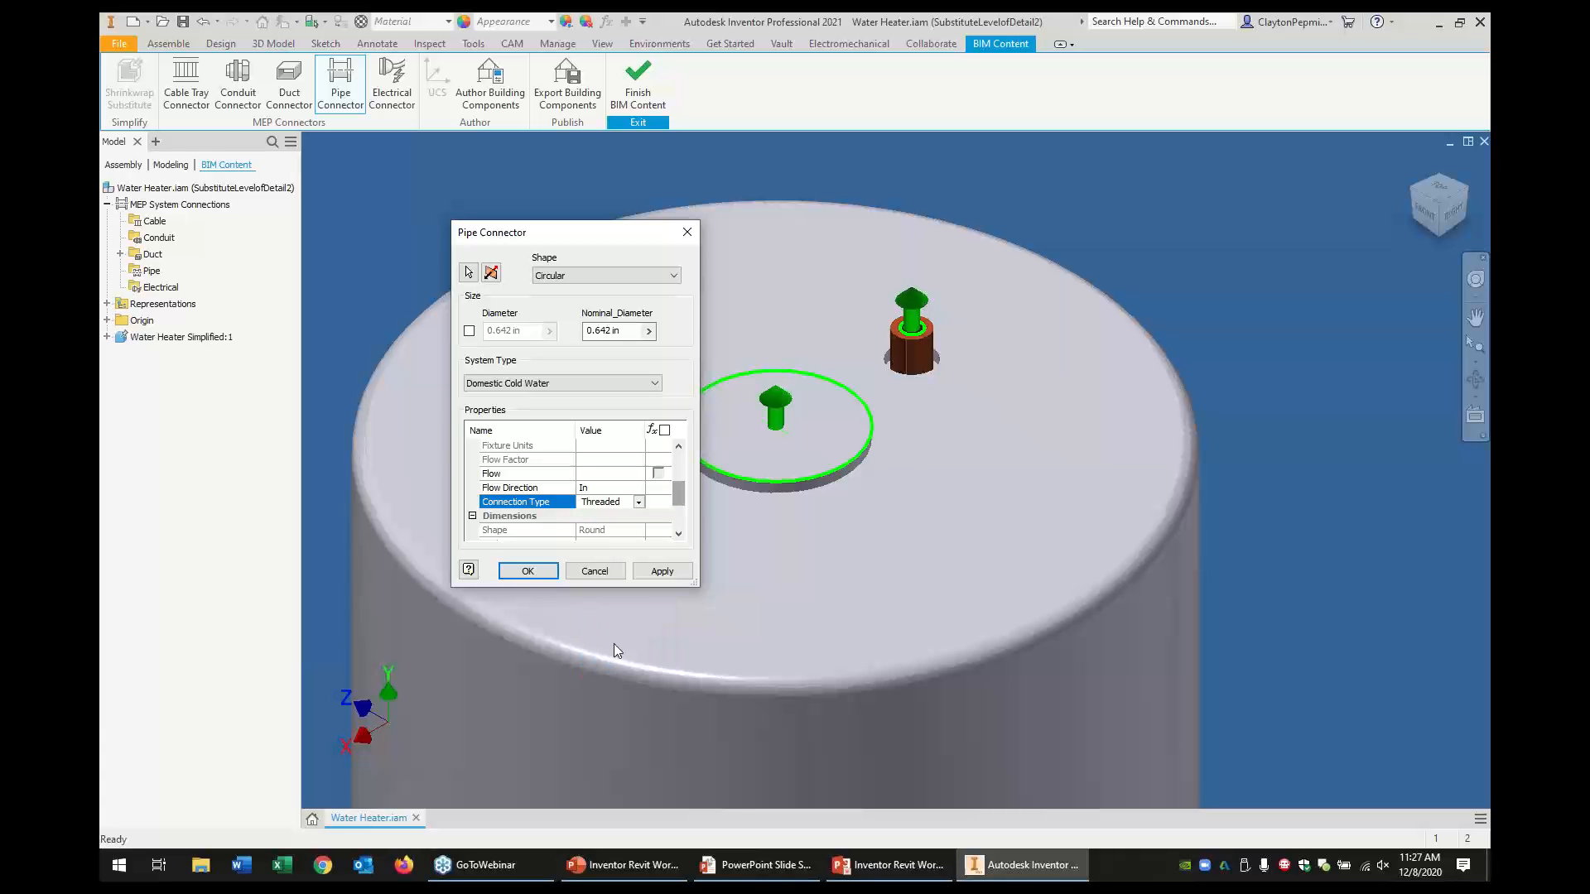
Describe the cold water connector as Cold Water Suply and apply it
left_click_drag(677, 502, 677, 515)
left_click(597, 502)
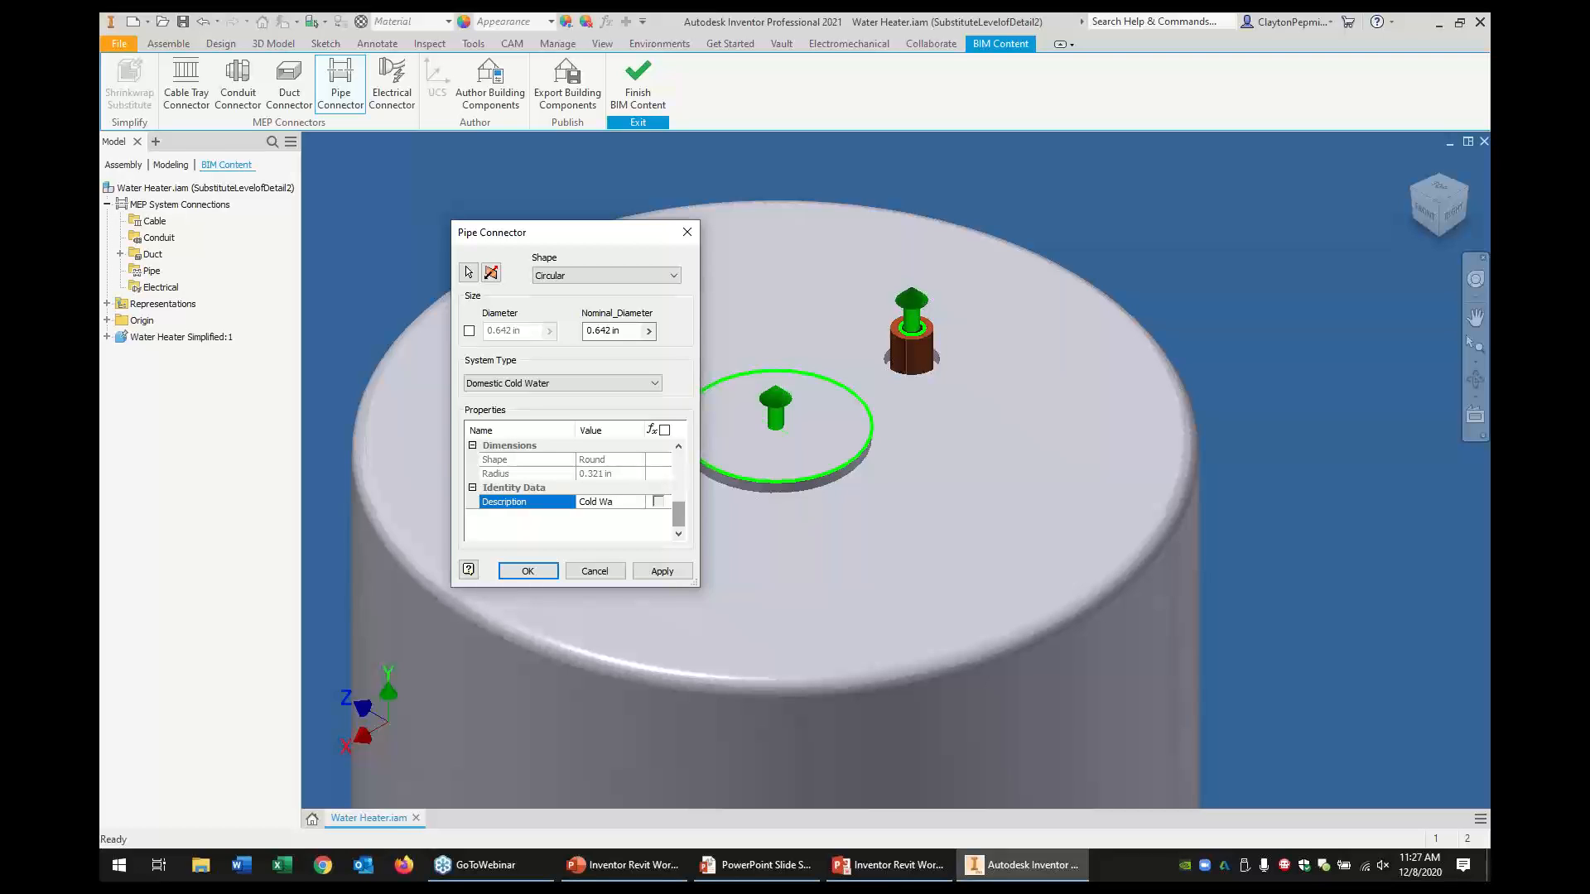
type("Cold Water Suply")
left_click(662, 571)
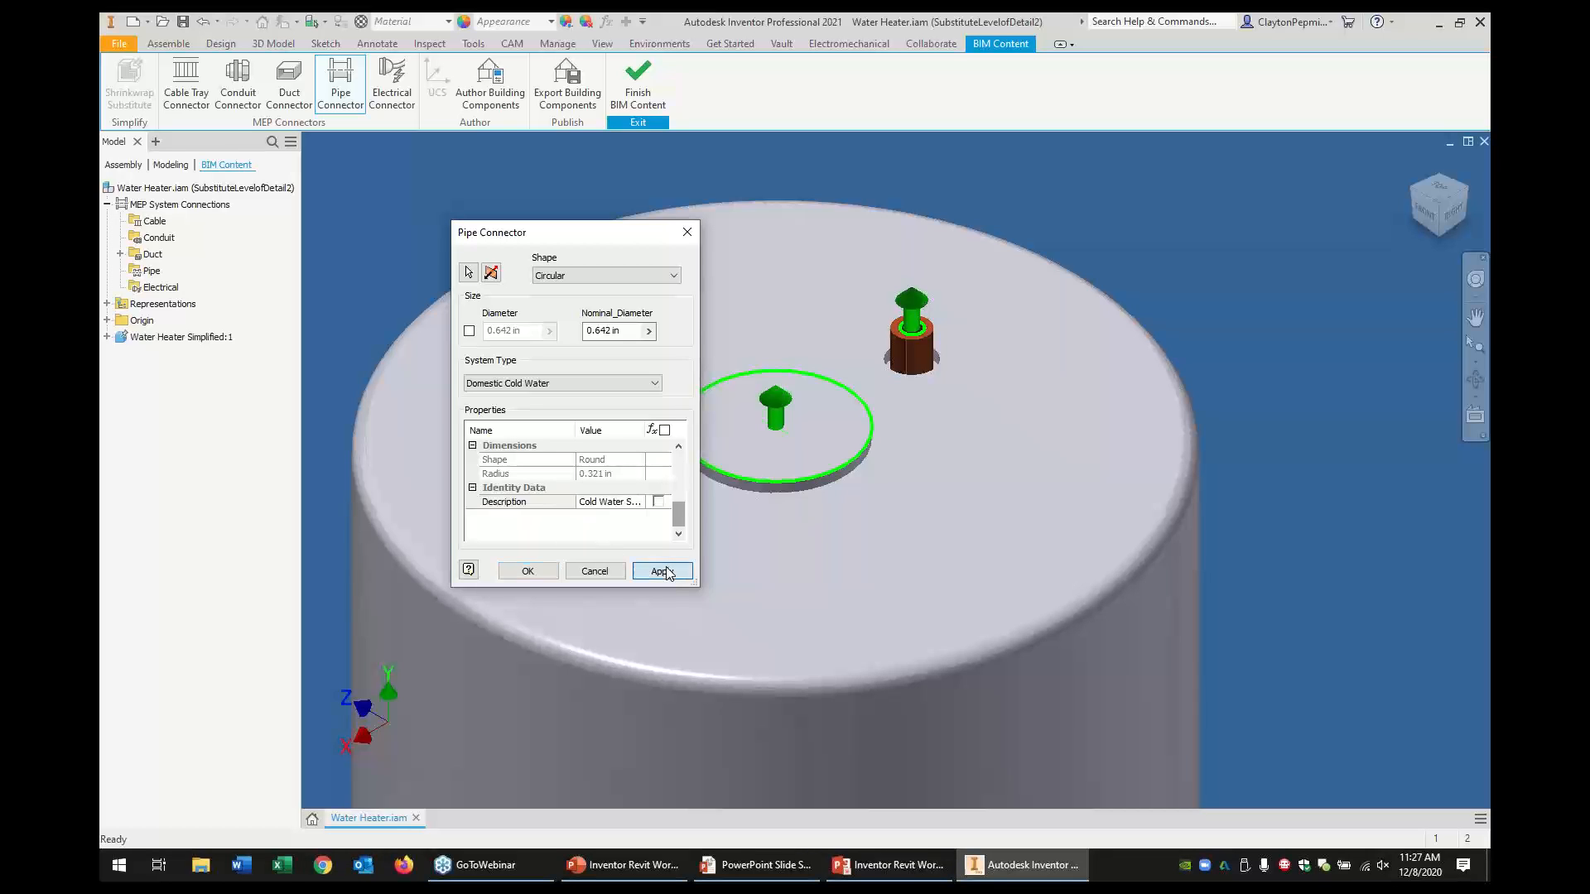
Place a second pipe connector on the top opening of the front copper stub on the lid and flip it to point upward
middle_click_drag(810, 542, 1058, 506)
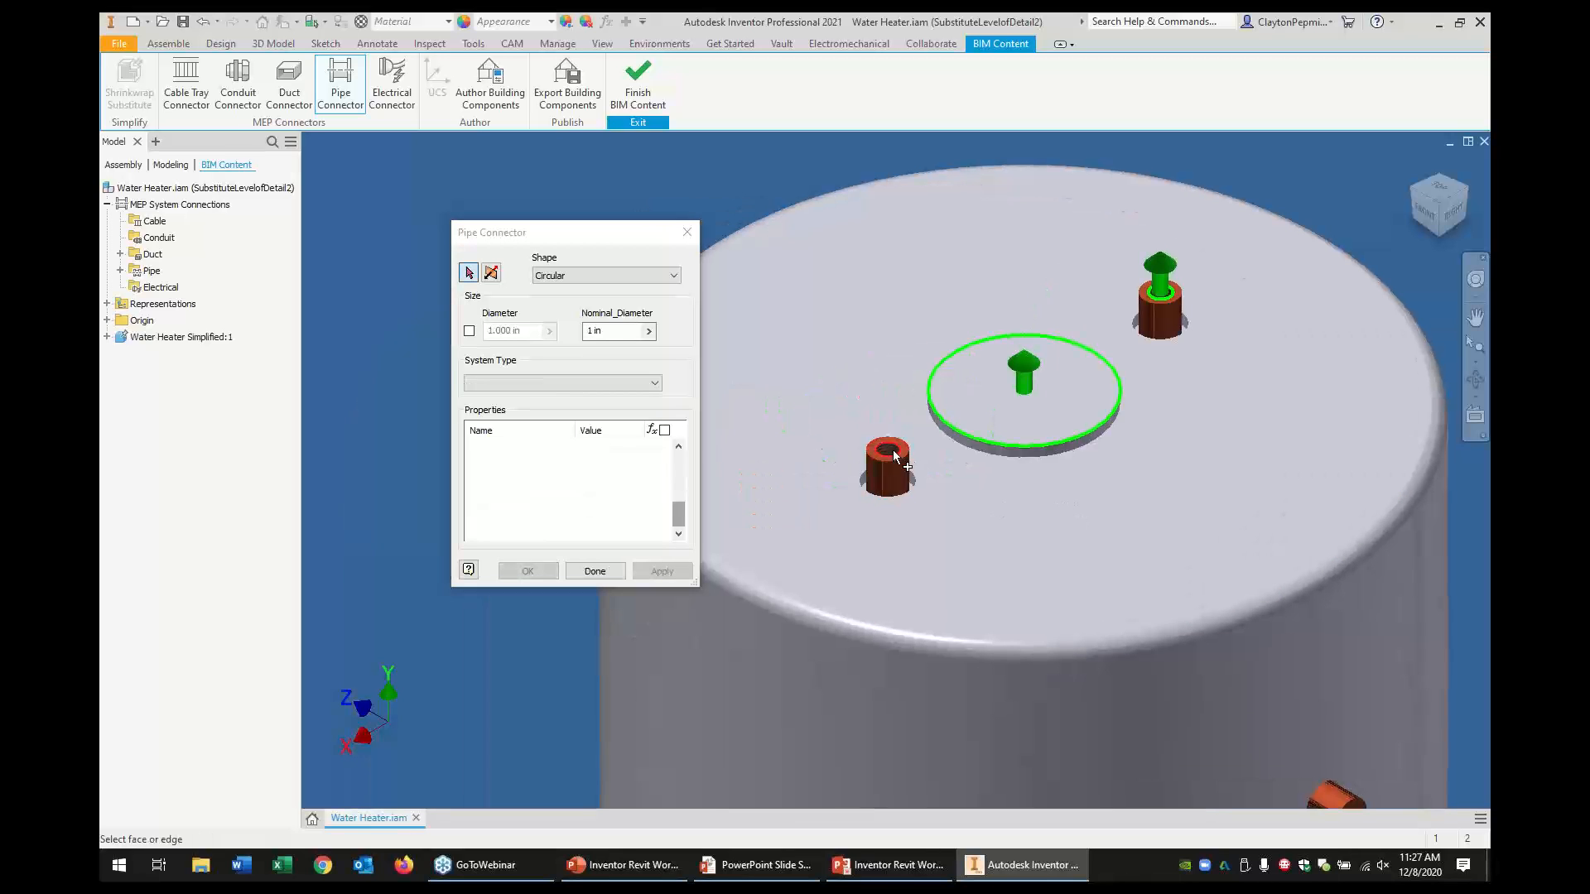
left_click(891, 449)
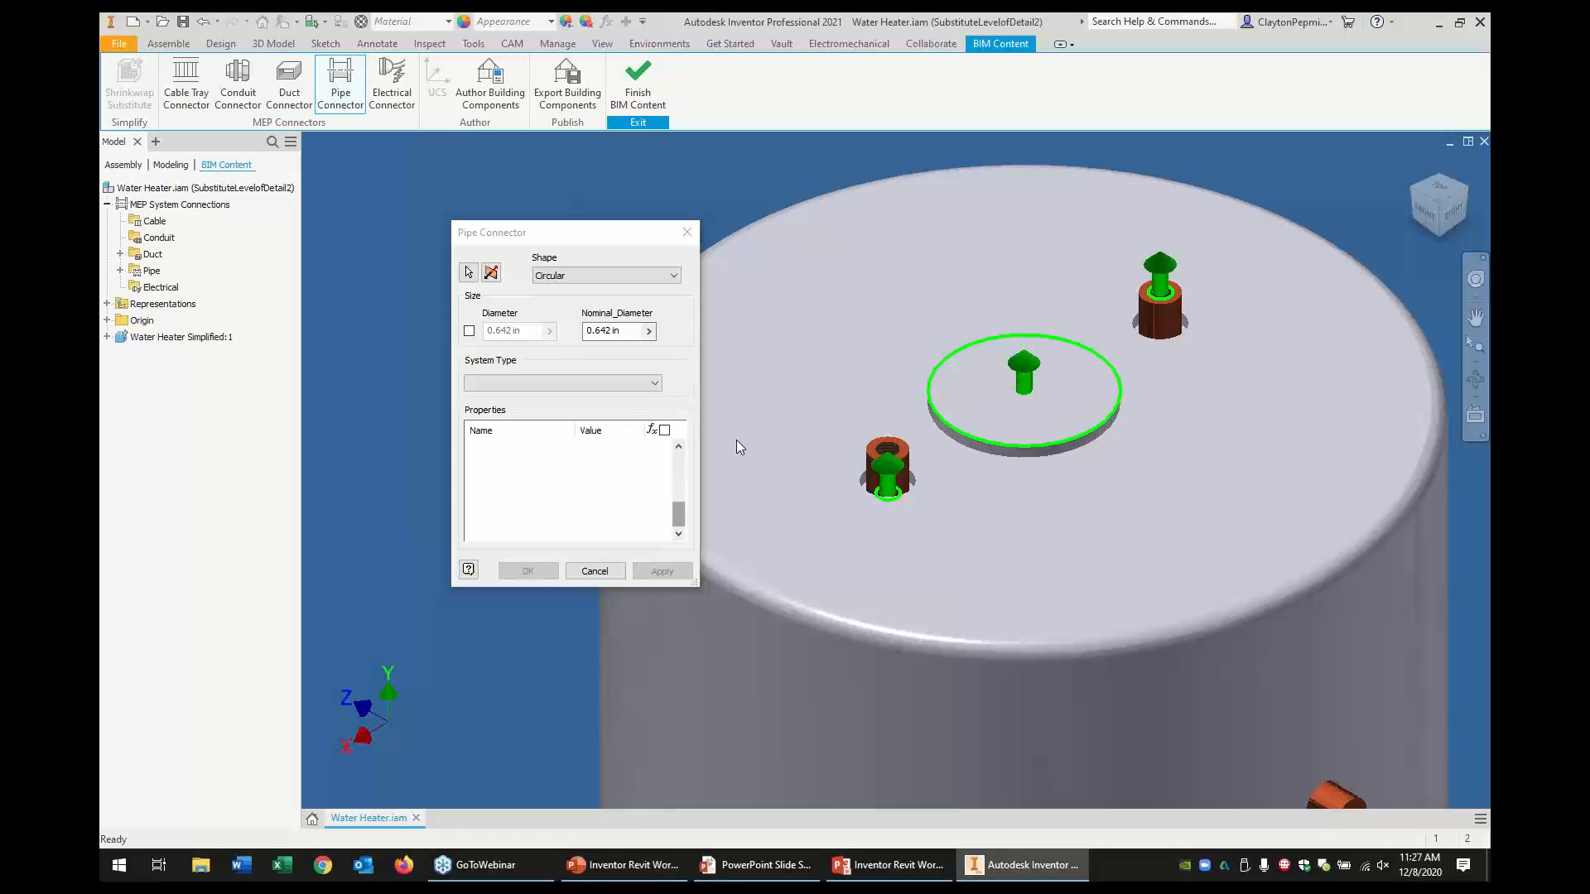
left_click(469, 272)
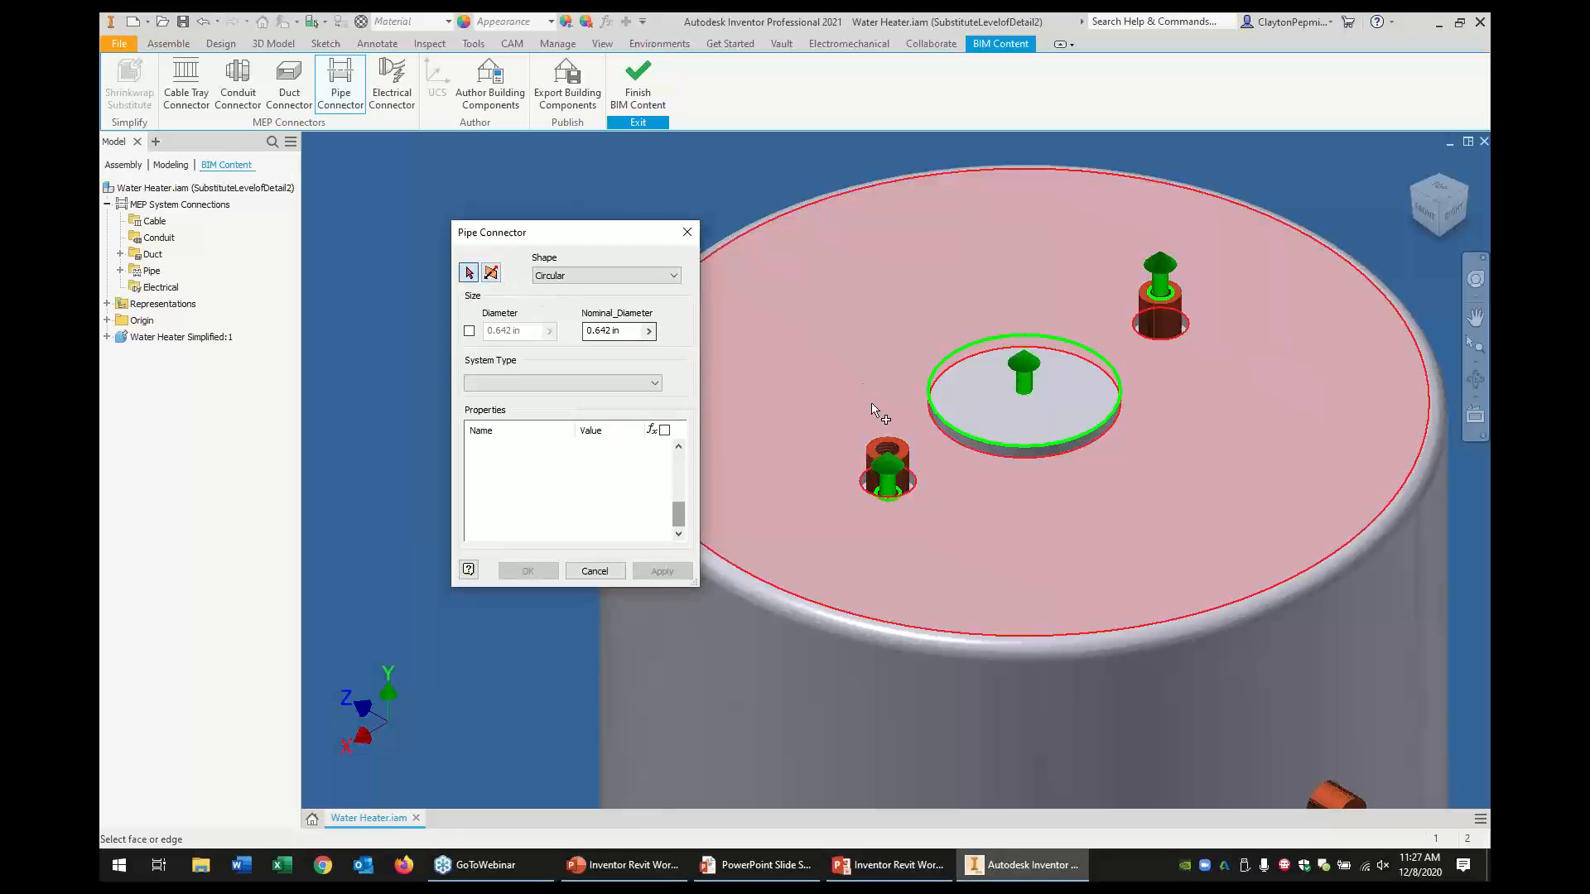
left_click(900, 447)
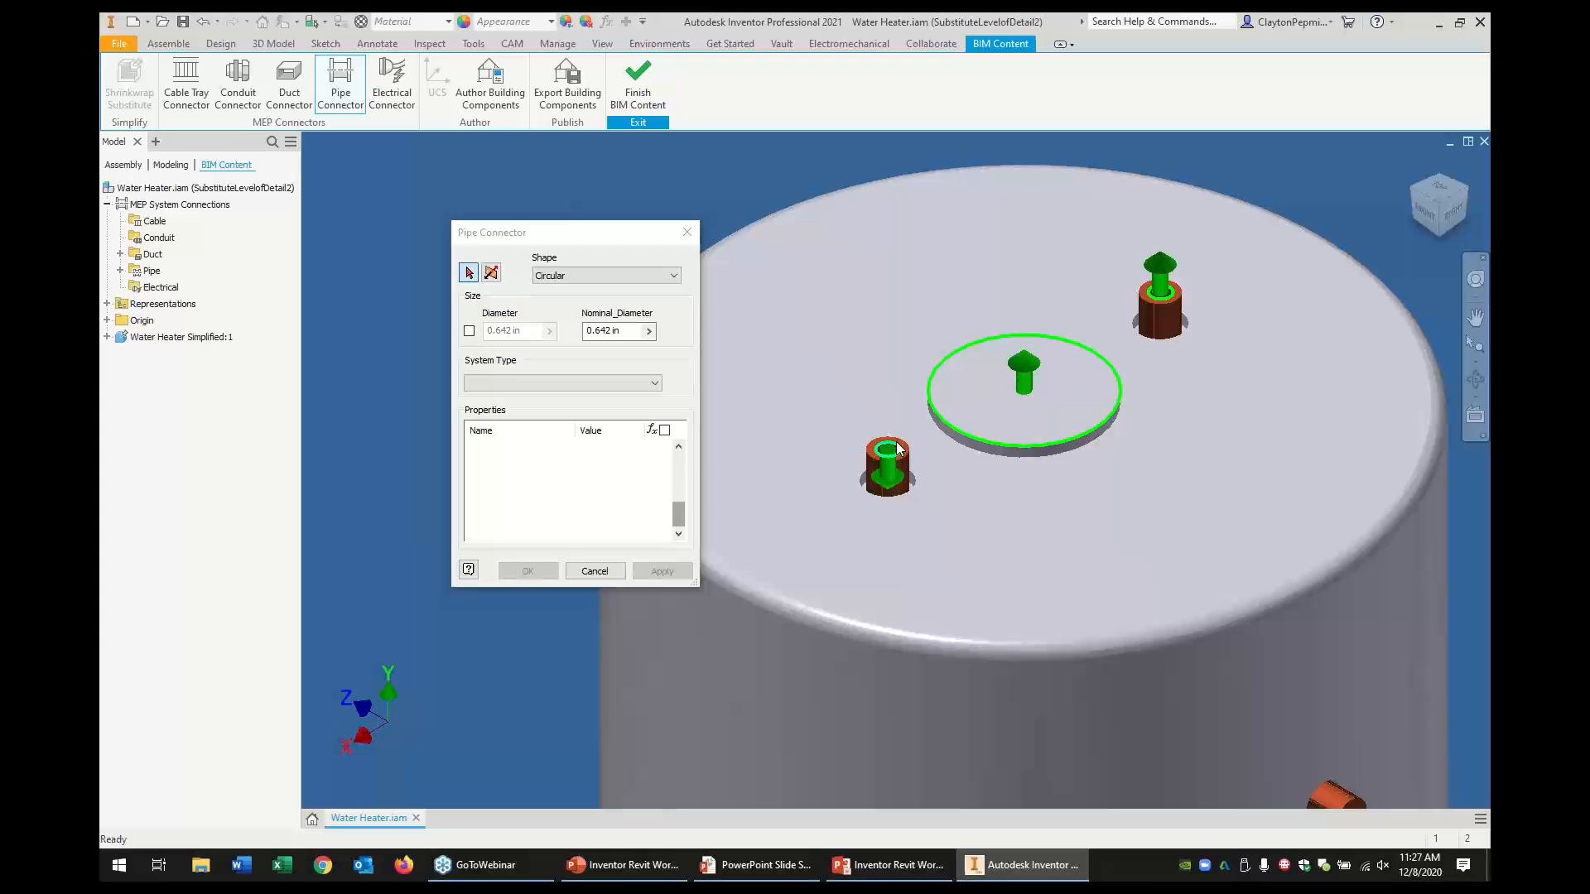
left_click(491, 272)
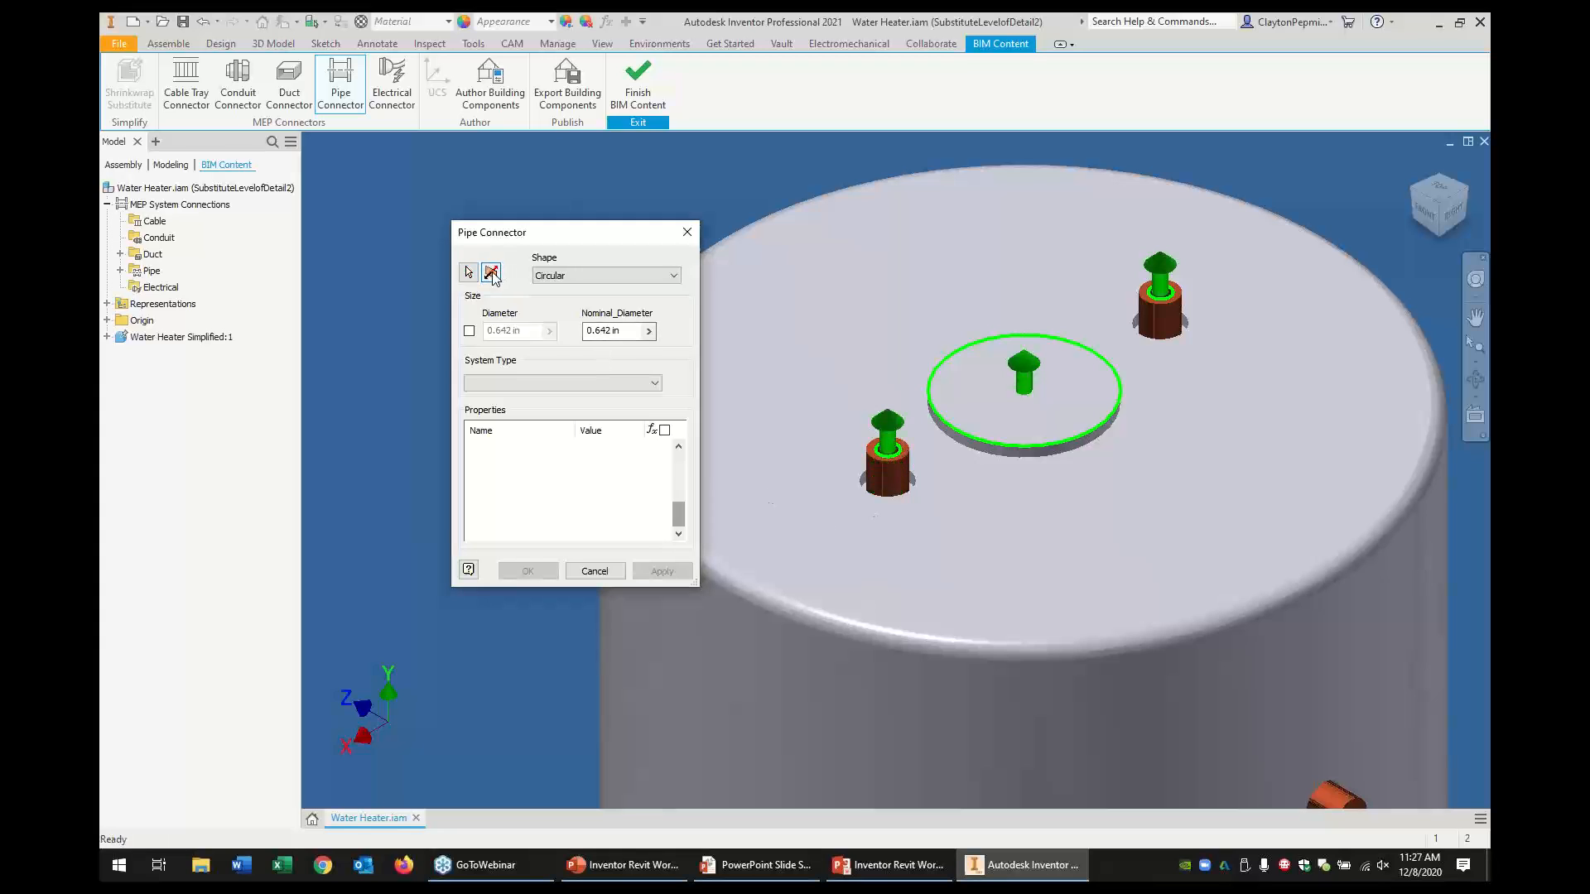
Set the front stub's pipe connector to system type Domestic Hot Water with flow direction Out
left_click(609, 380)
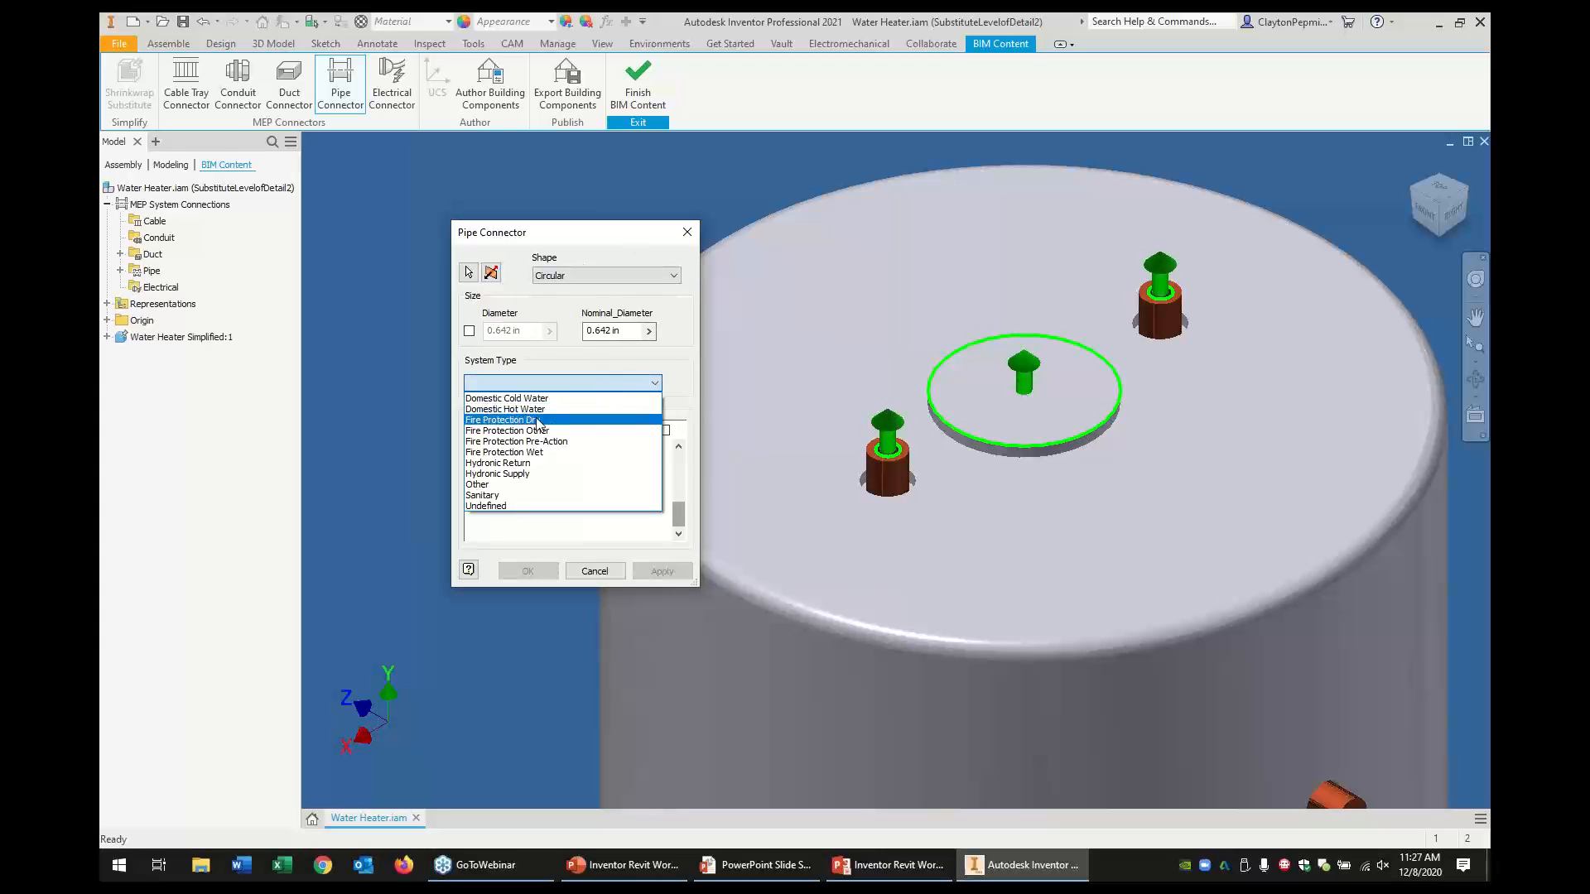
left_click(514, 411)
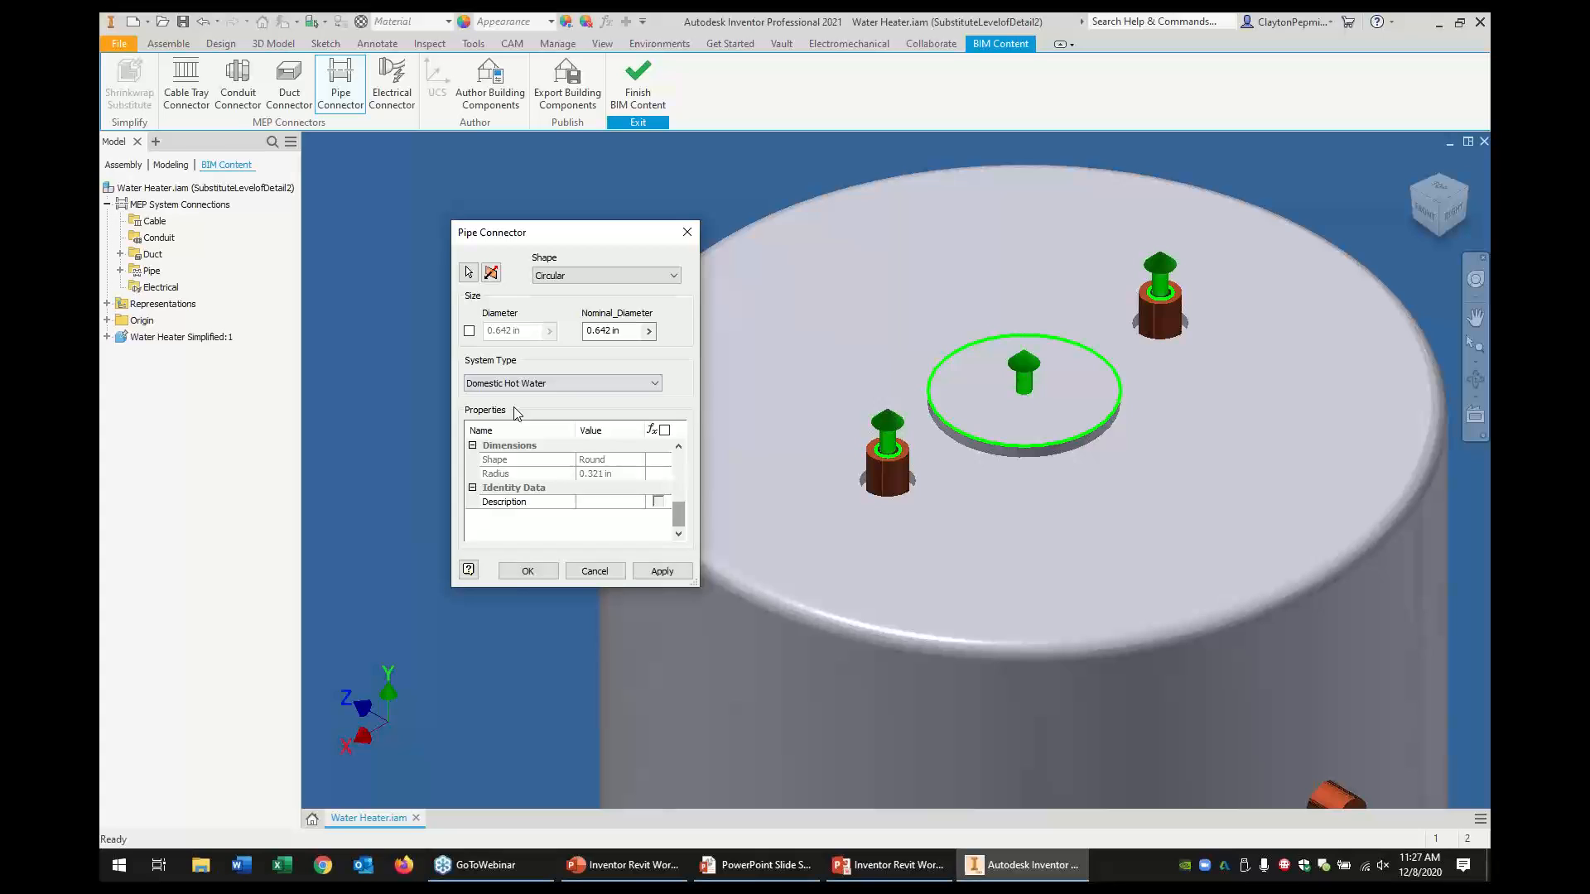
left_click_drag(678, 515, 675, 457)
scroll(603, 512, "down", 2)
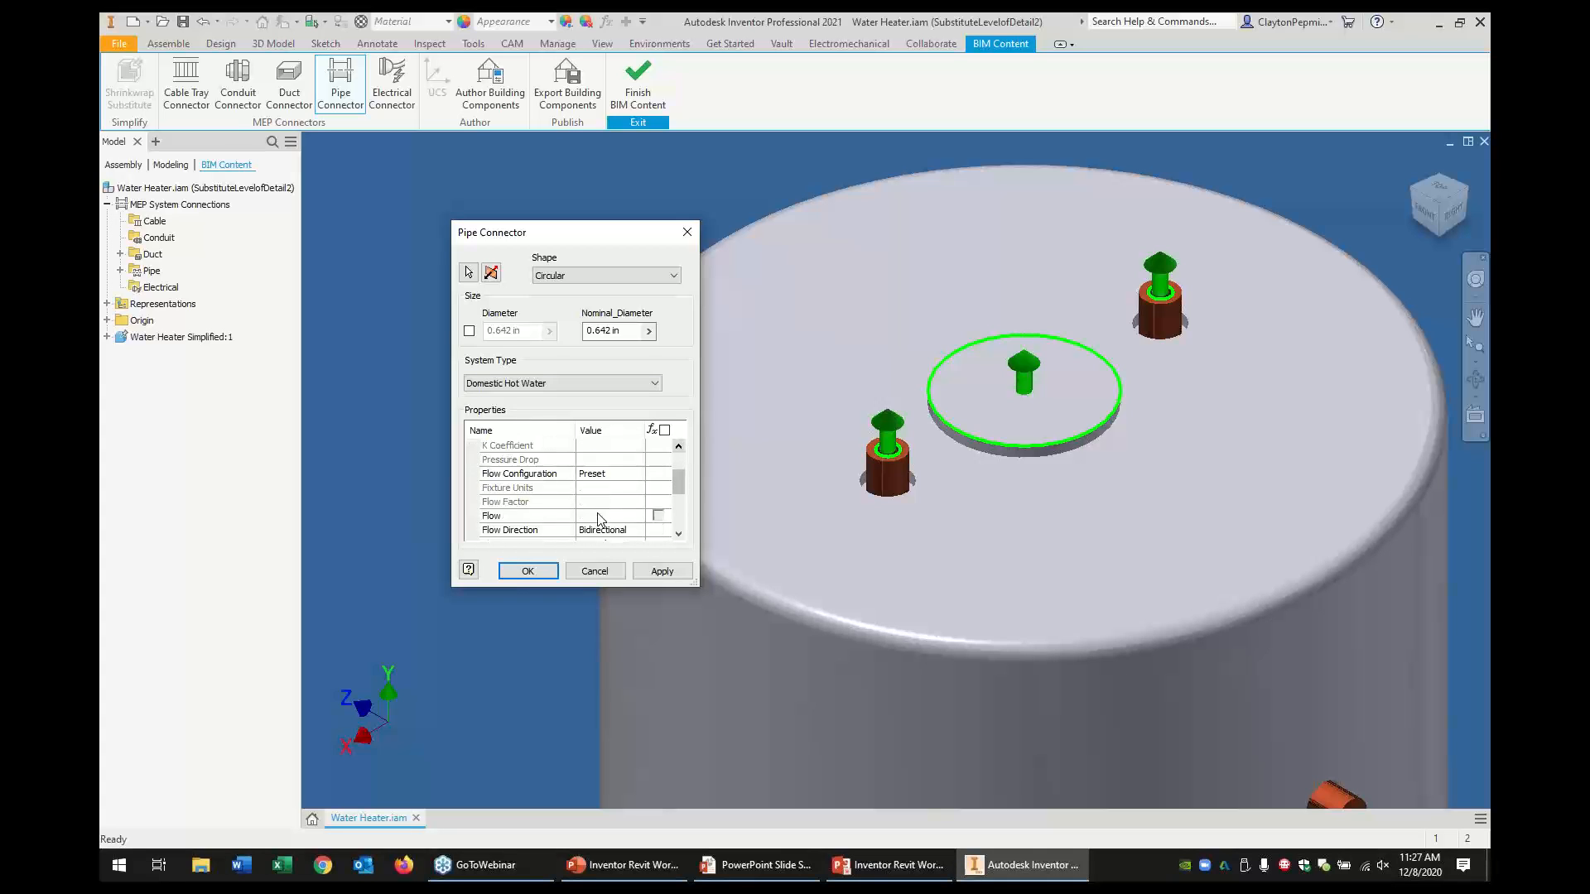
left_click(633, 518)
left_click(638, 516)
left_click(601, 549)
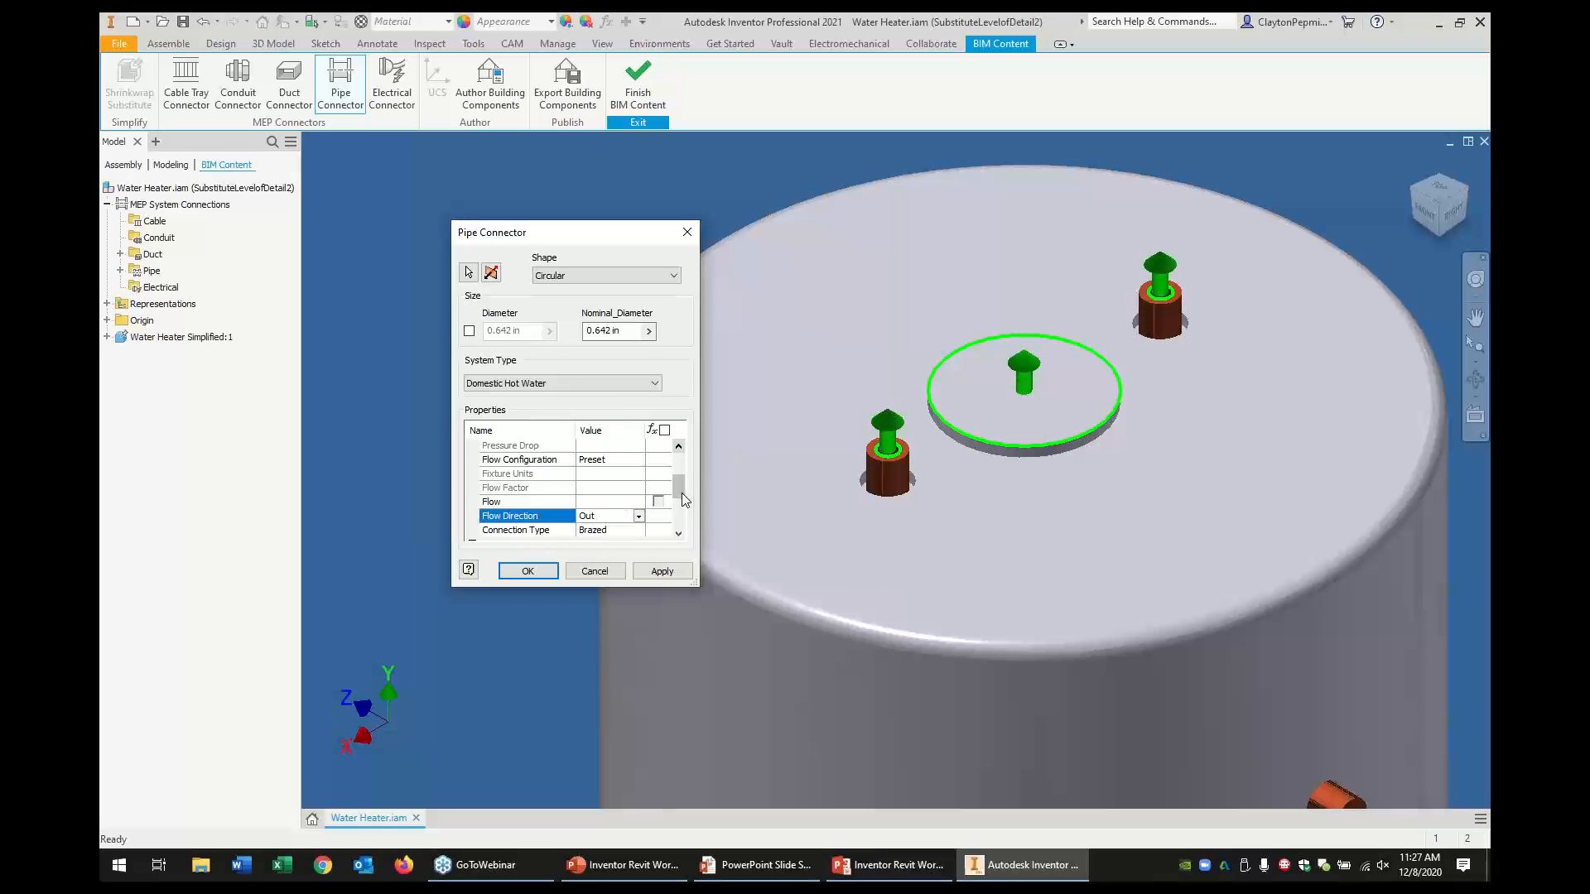
Set the hot water connector's connection type to Threaded
left_click(613, 530)
left_click(640, 488)
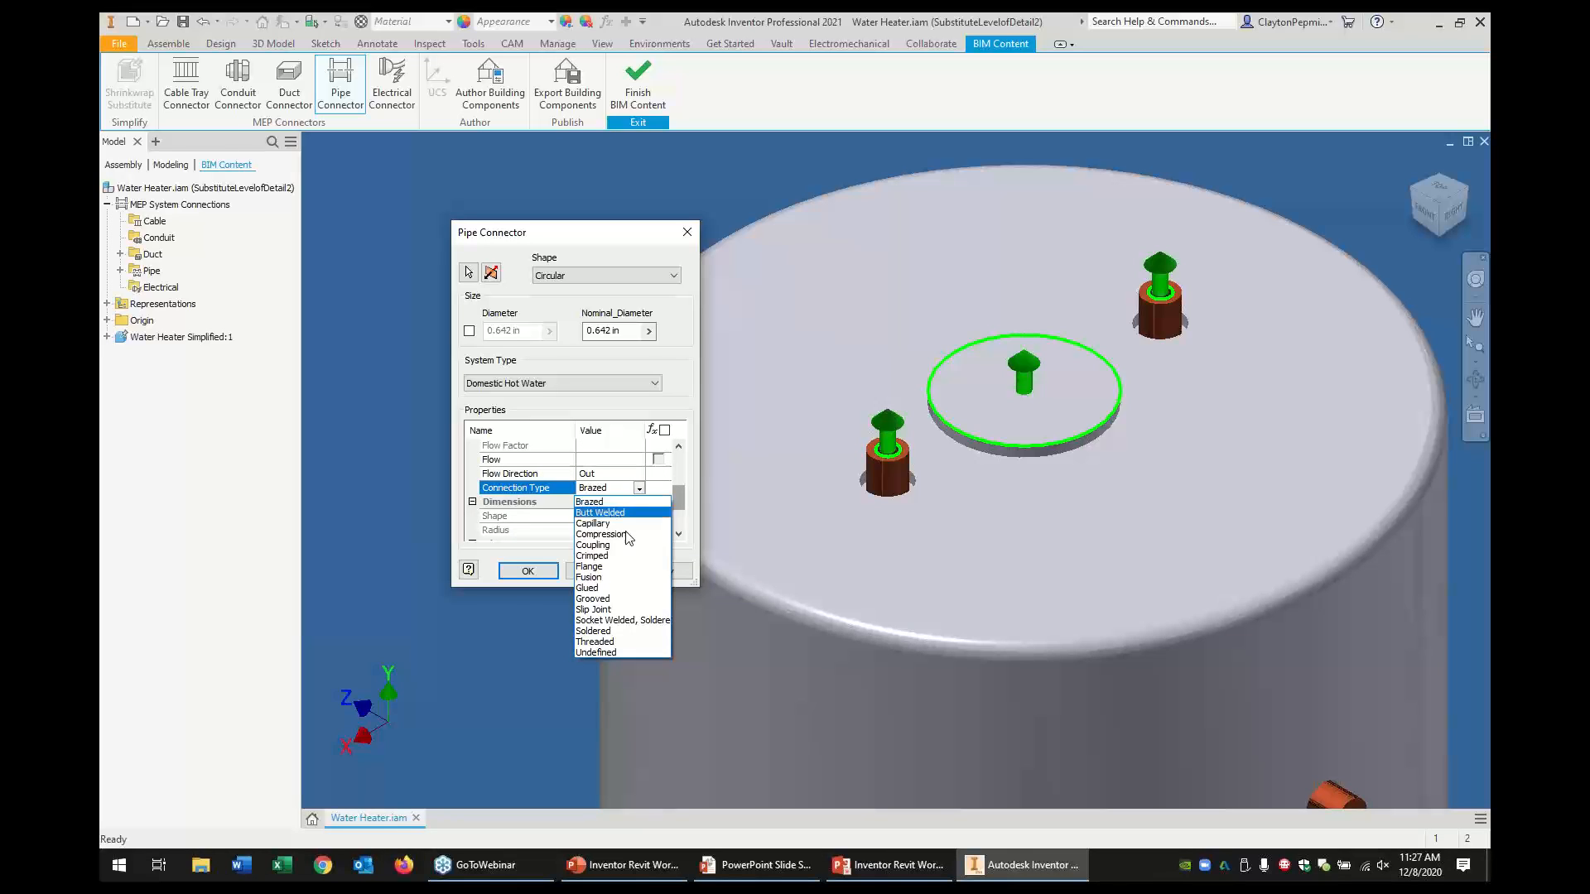
left_click(621, 641)
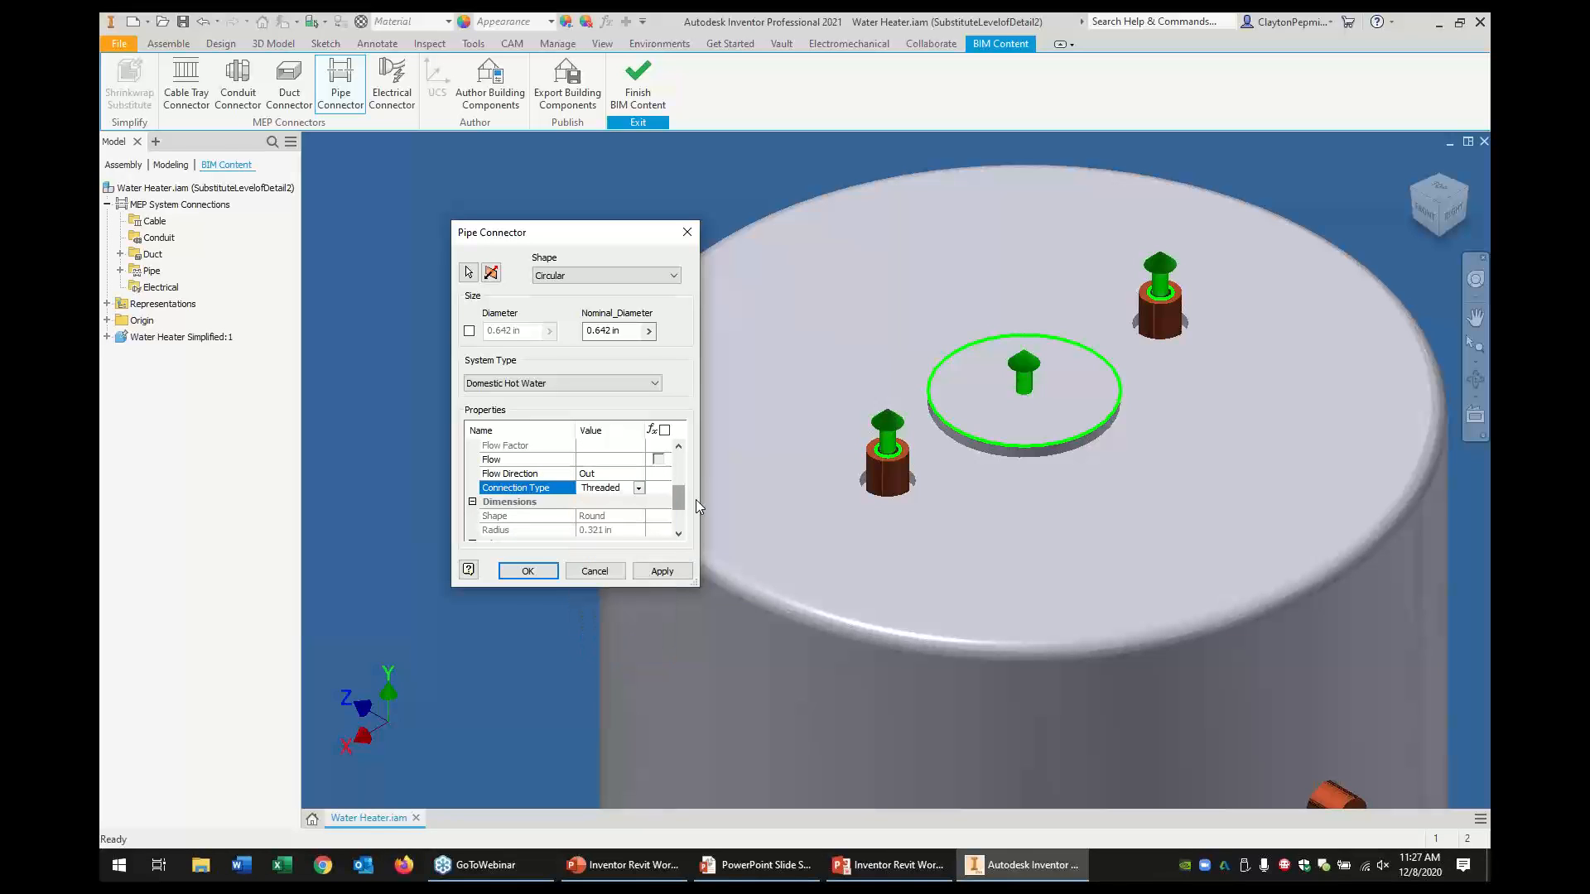
Describe the hot water connector as Hot Water Supply and apply it
left_click_drag(680, 499, 680, 516)
left_click(602, 500)
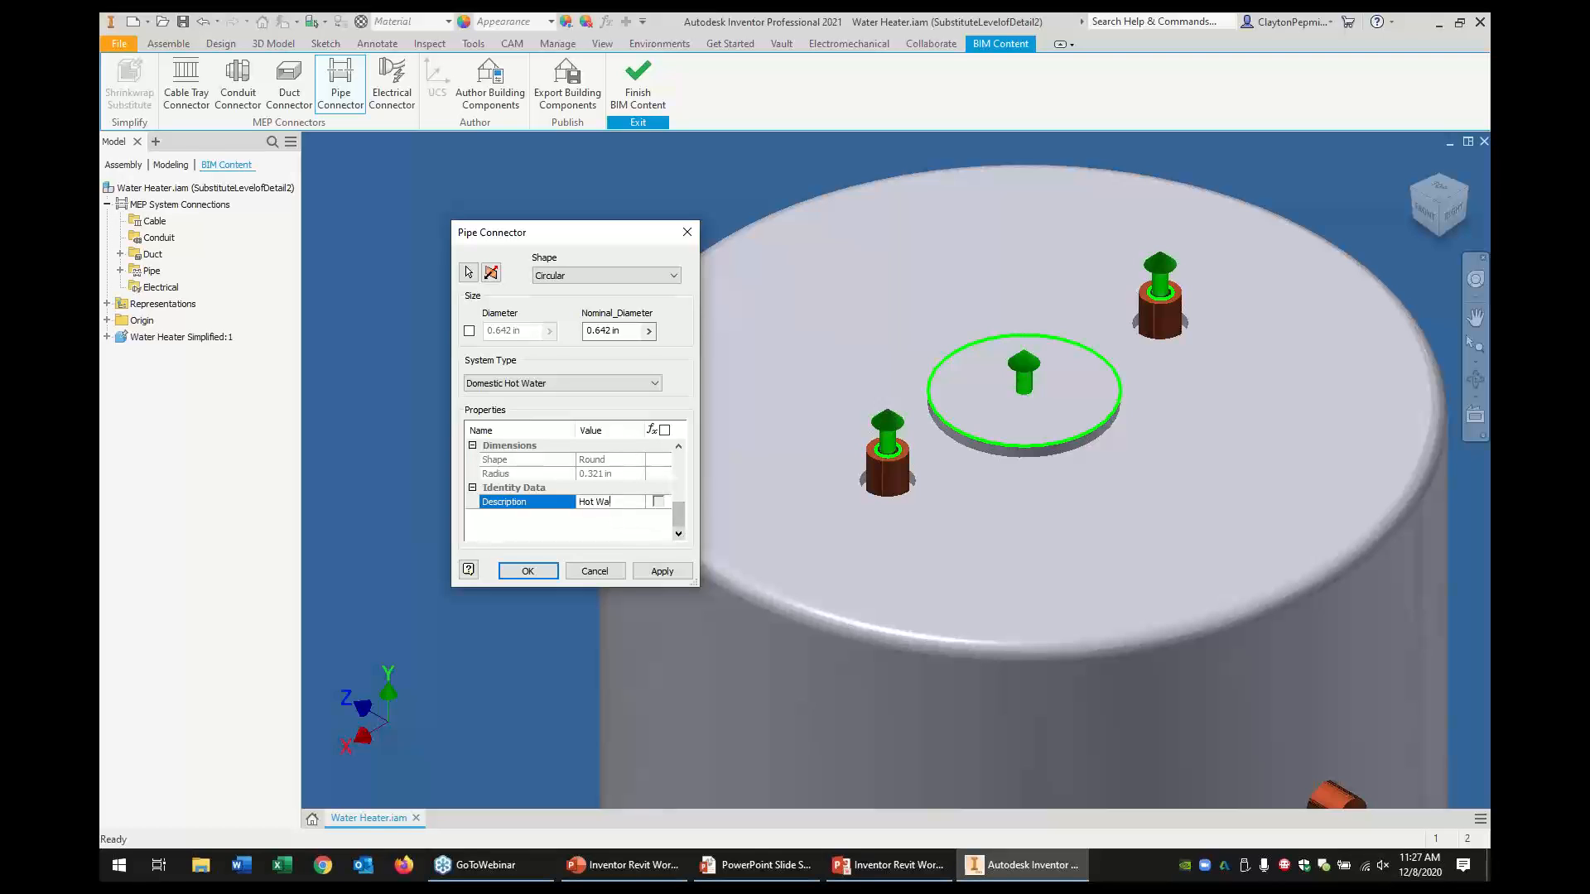
type("Hot Water Suppet")
left_click(649, 575)
Place a pipe connector on the open end of the copper stub high on the tank's side and flip it to point outward
scroll(702, 580, "up", 4)
scroll(809, 616, "down", 5)
middle_click_drag(869, 419, 1022, 422)
left_click(869, 403)
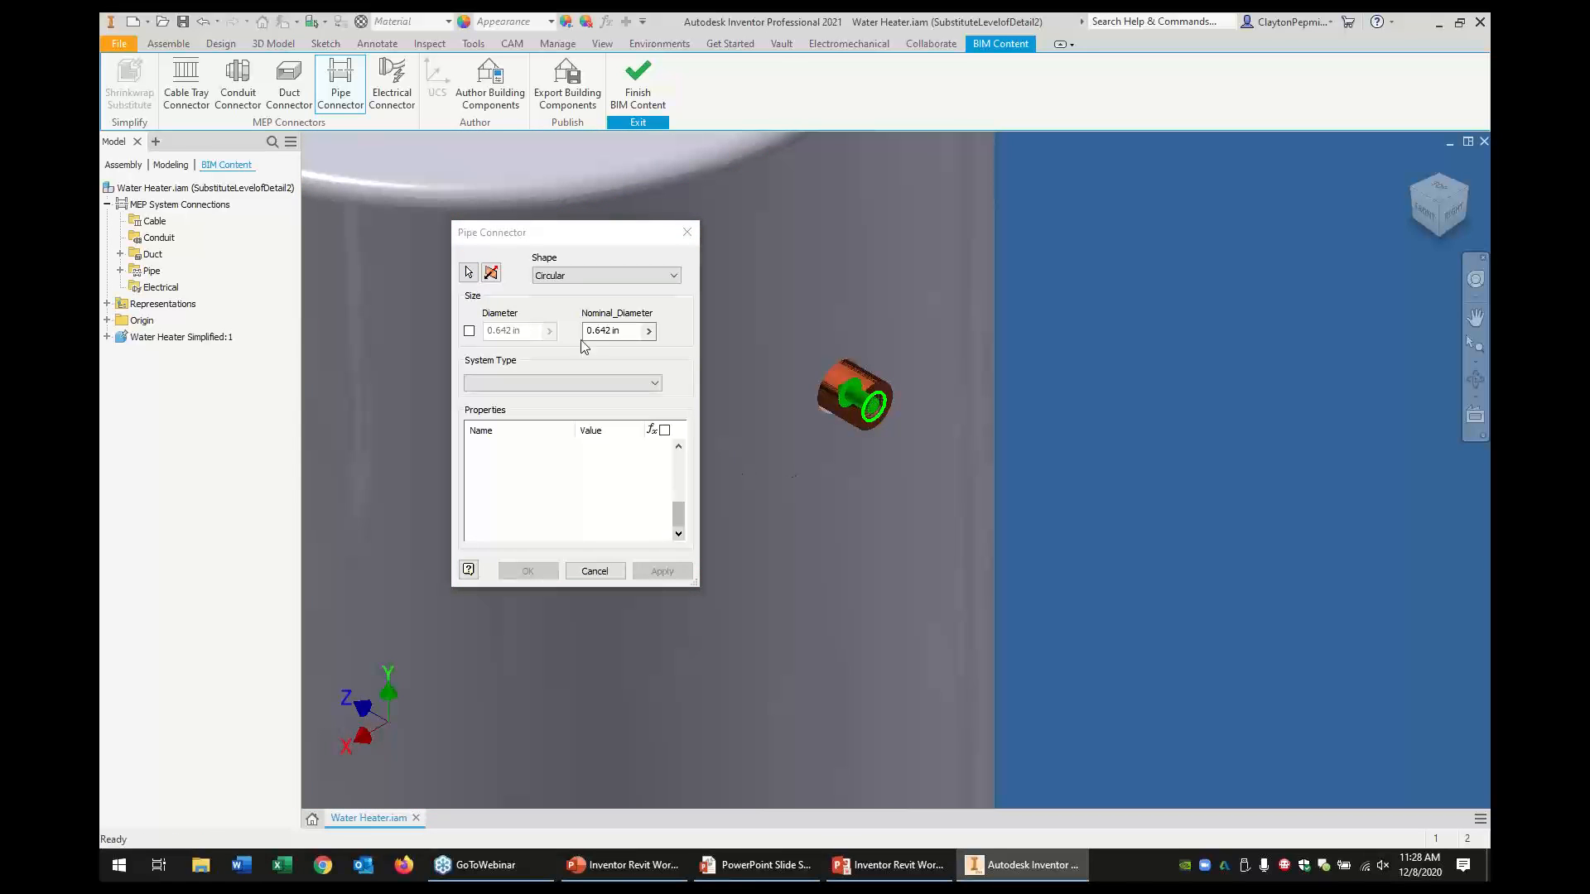
left_click(490, 272)
Set the upper side stub's pipe connector to system type Other with flow direction Out
left_click(514, 383)
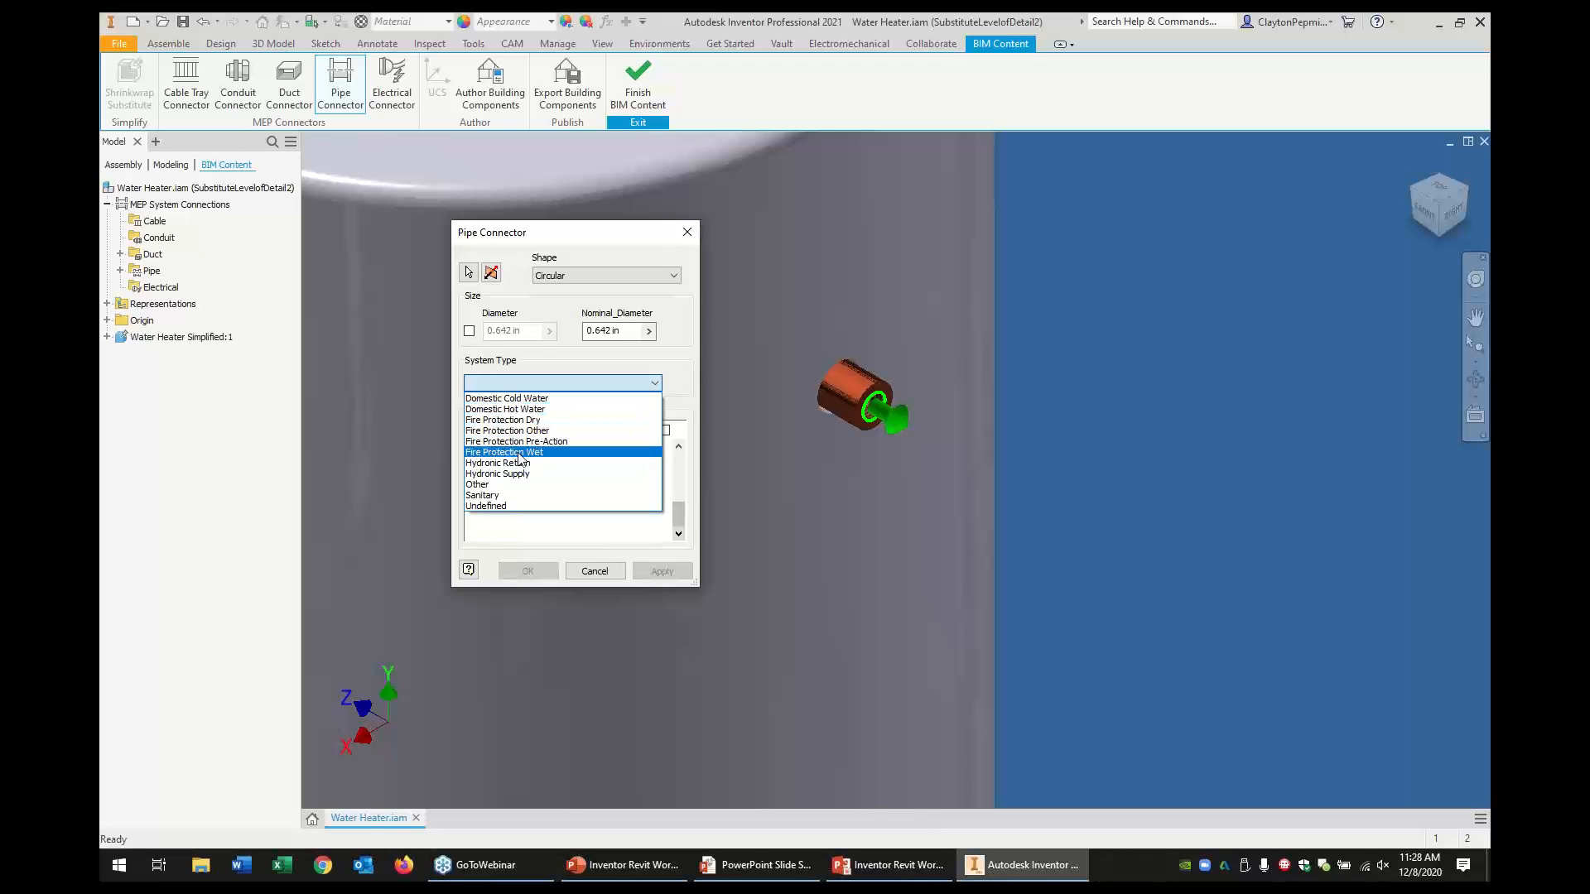
left_click(485, 487)
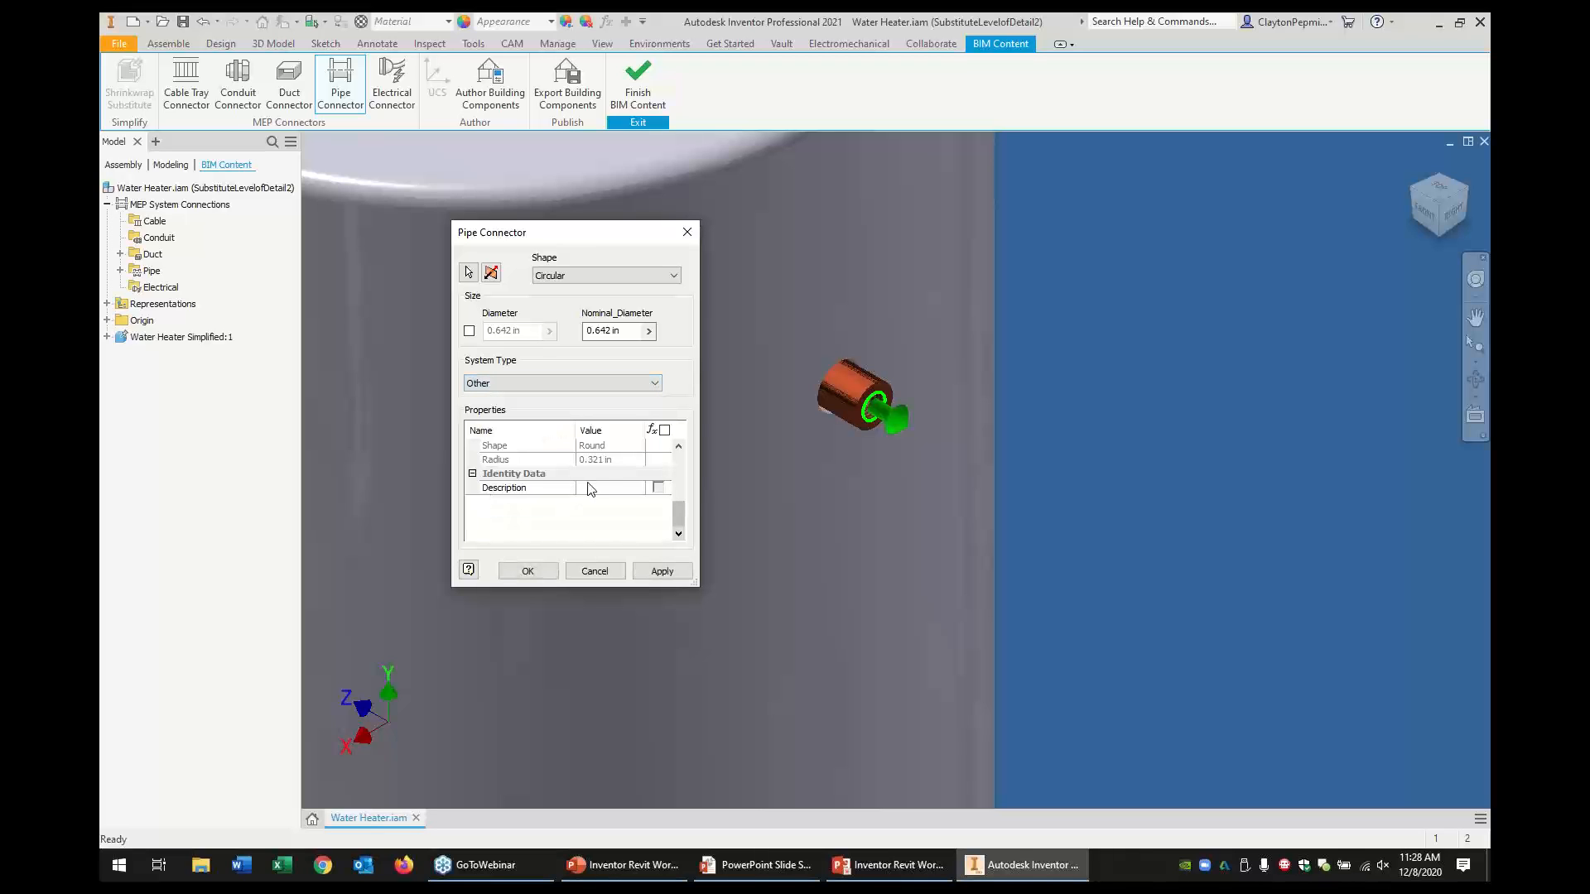
scroll(673, 509, "up", 5)
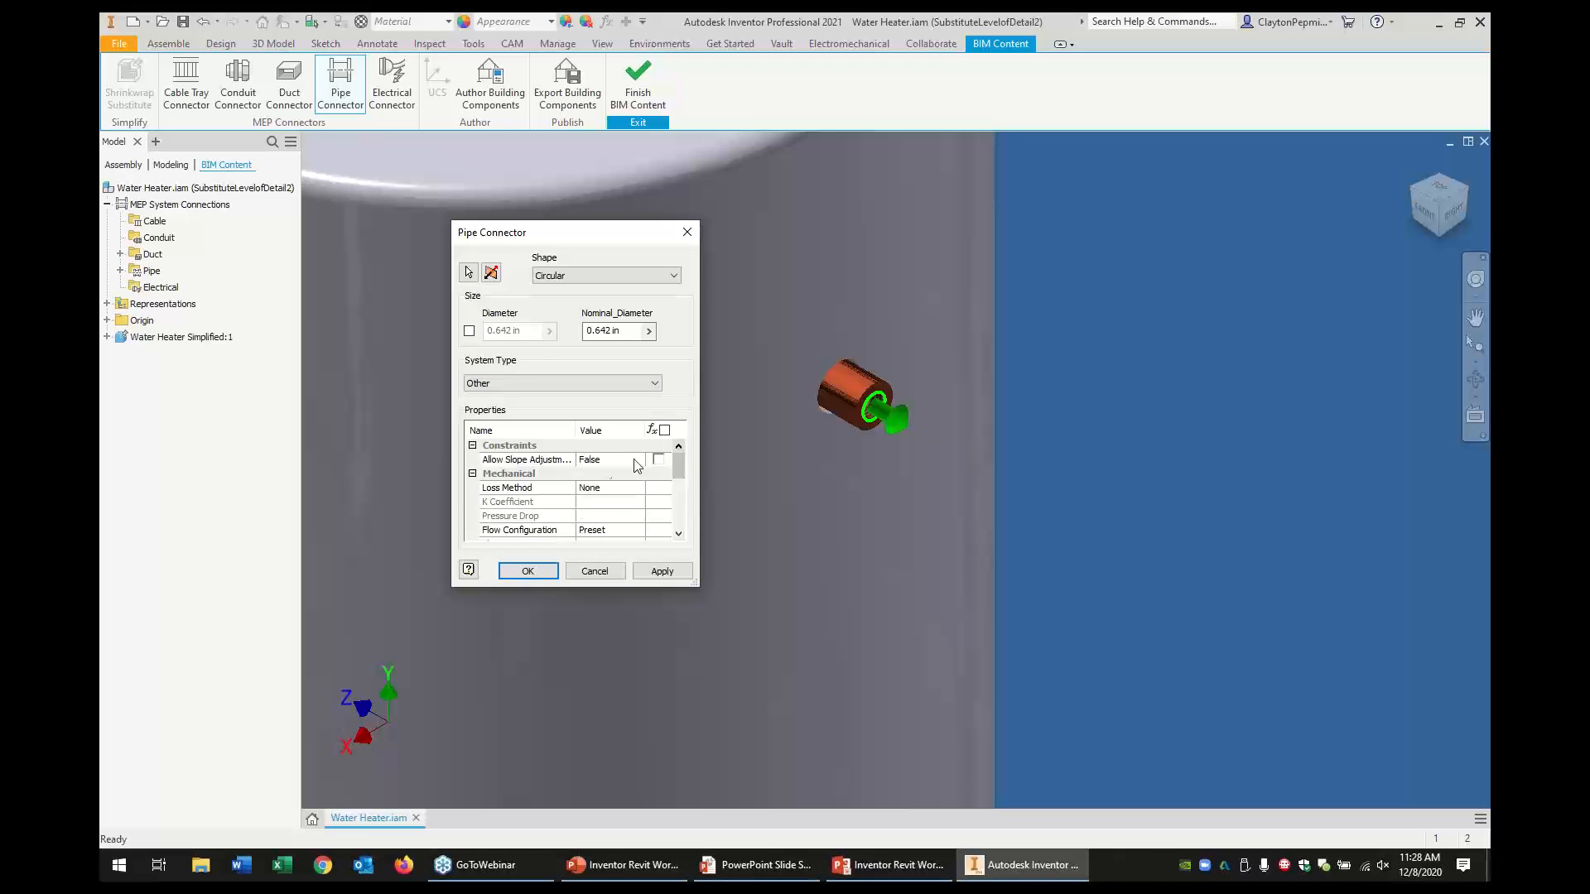
scroll(594, 502, "down", 4)
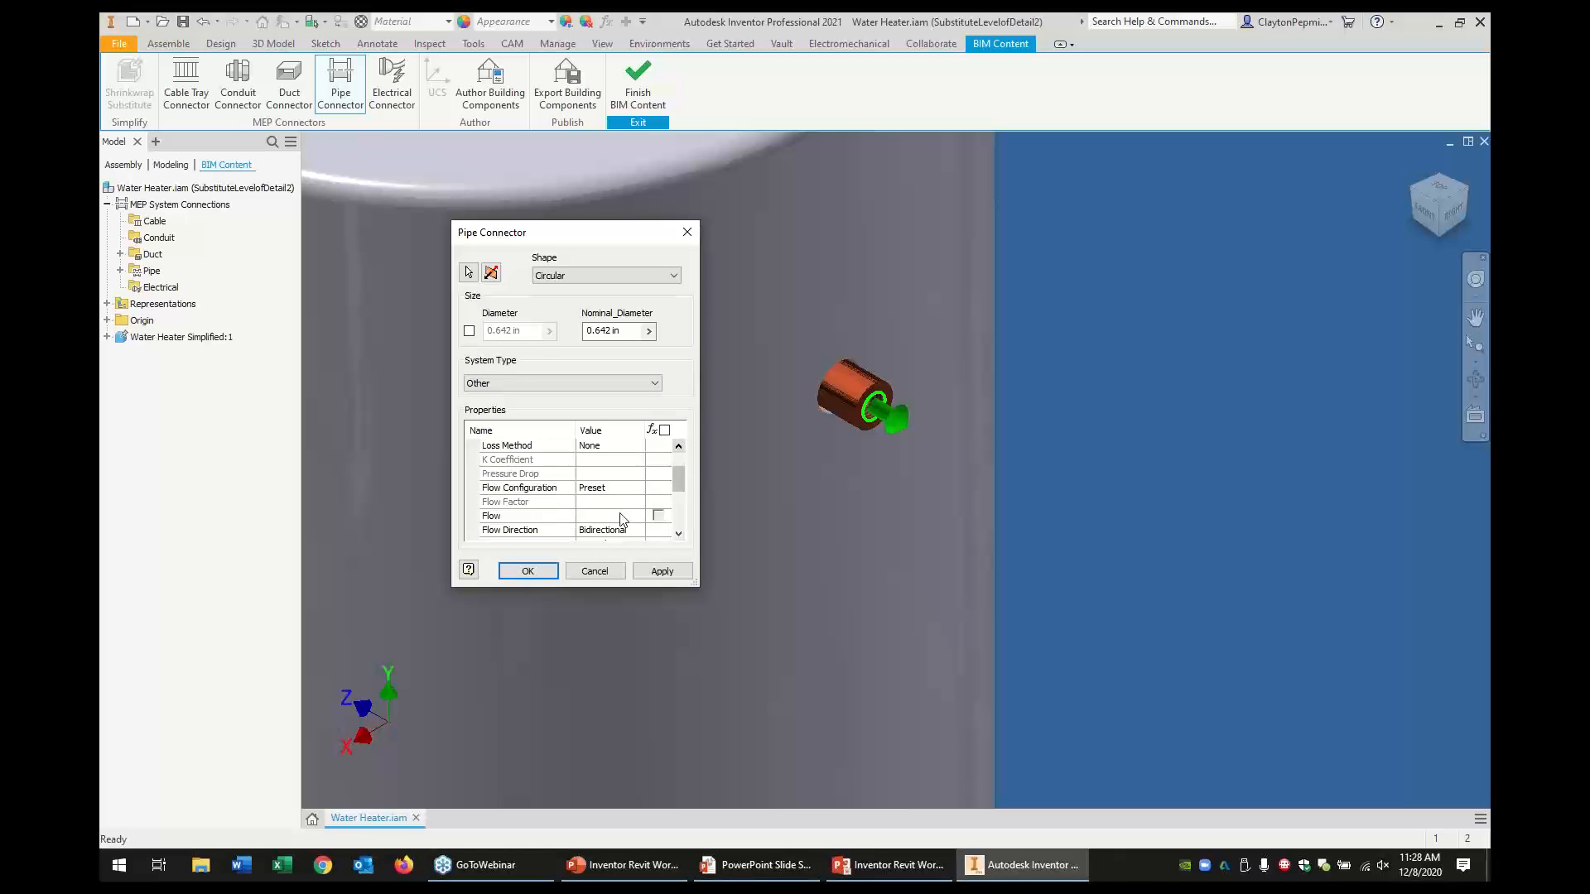
left_click(635, 515)
left_click(636, 517)
left_click(617, 540)
Set the upper side connector's connection type to Undefined
left_click(638, 534)
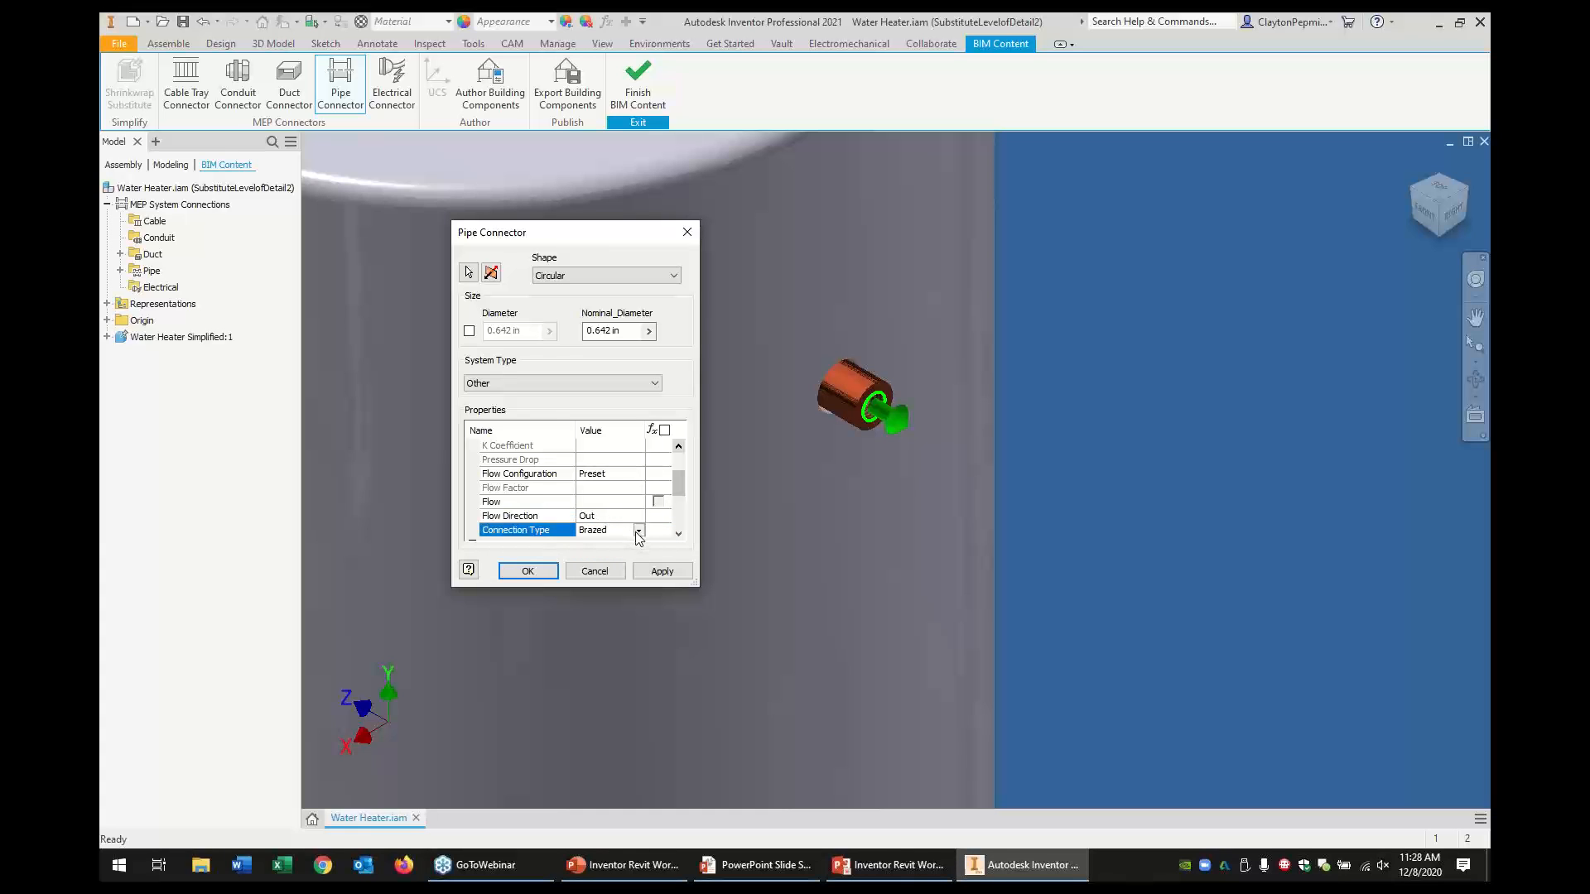
left_click(638, 532)
left_click(625, 679)
left_click(628, 533)
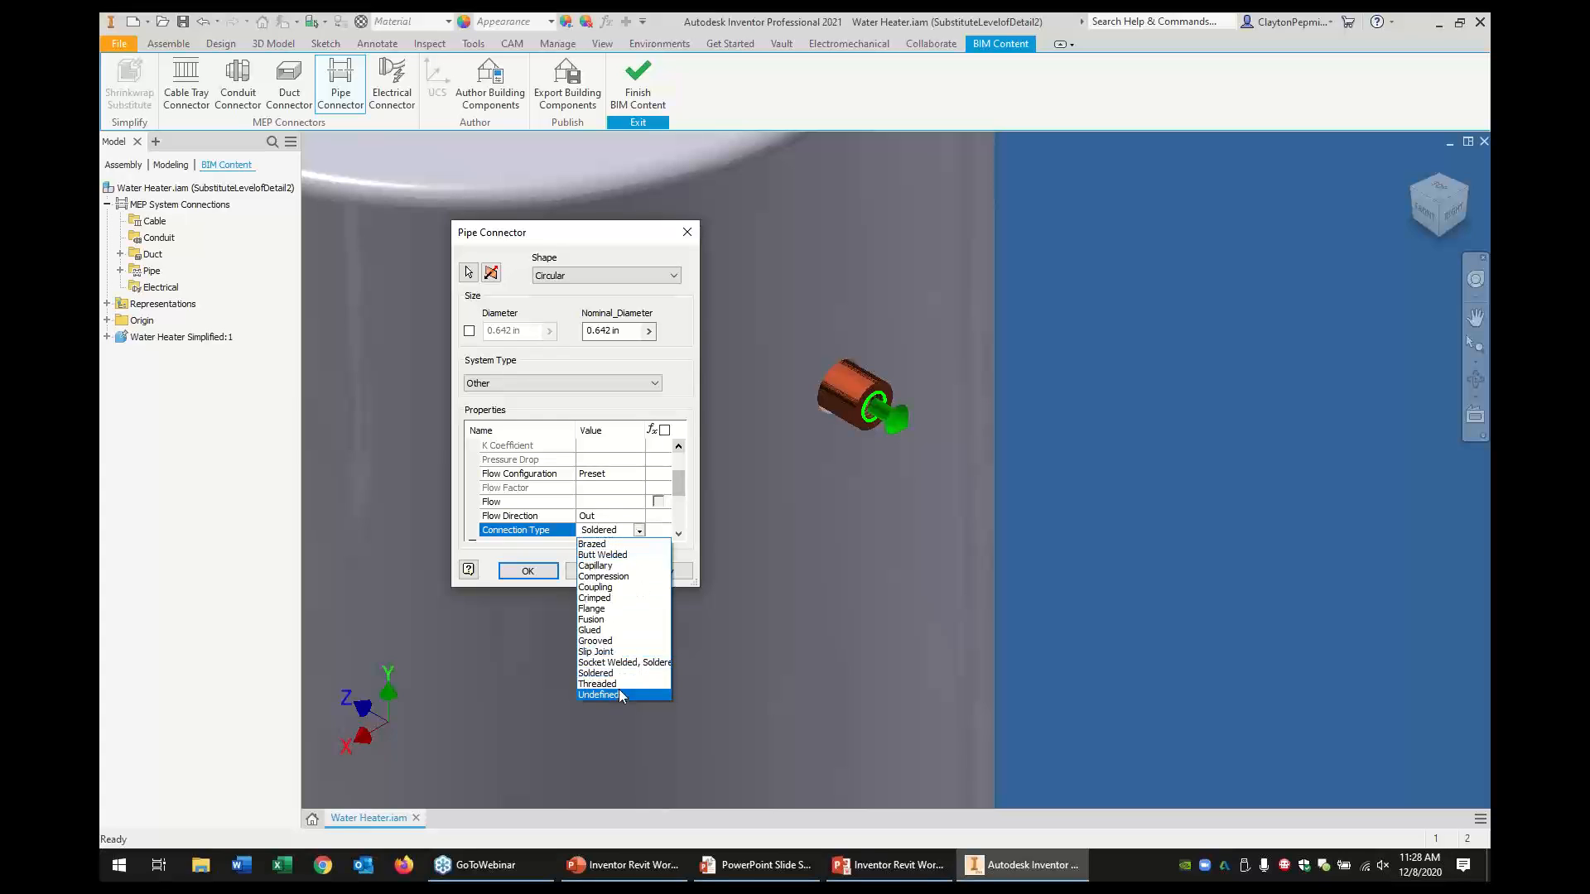
left_click(619, 694)
Describe the upper side connector as Pressure Relief Valve and apply it
left_click_drag(678, 495, 686, 524)
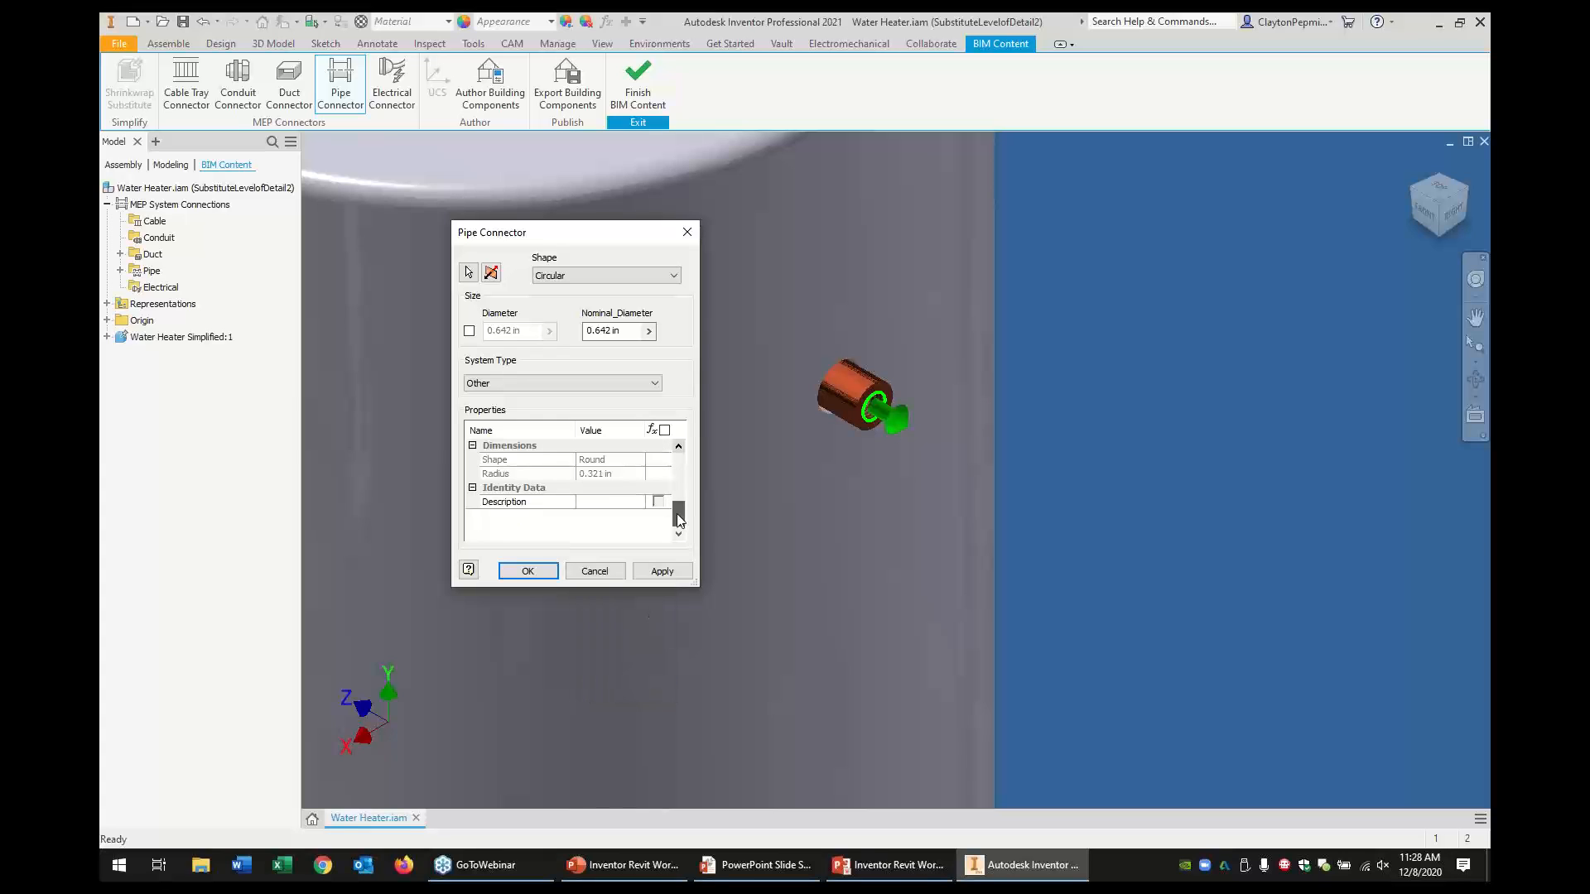
left_click(600, 502)
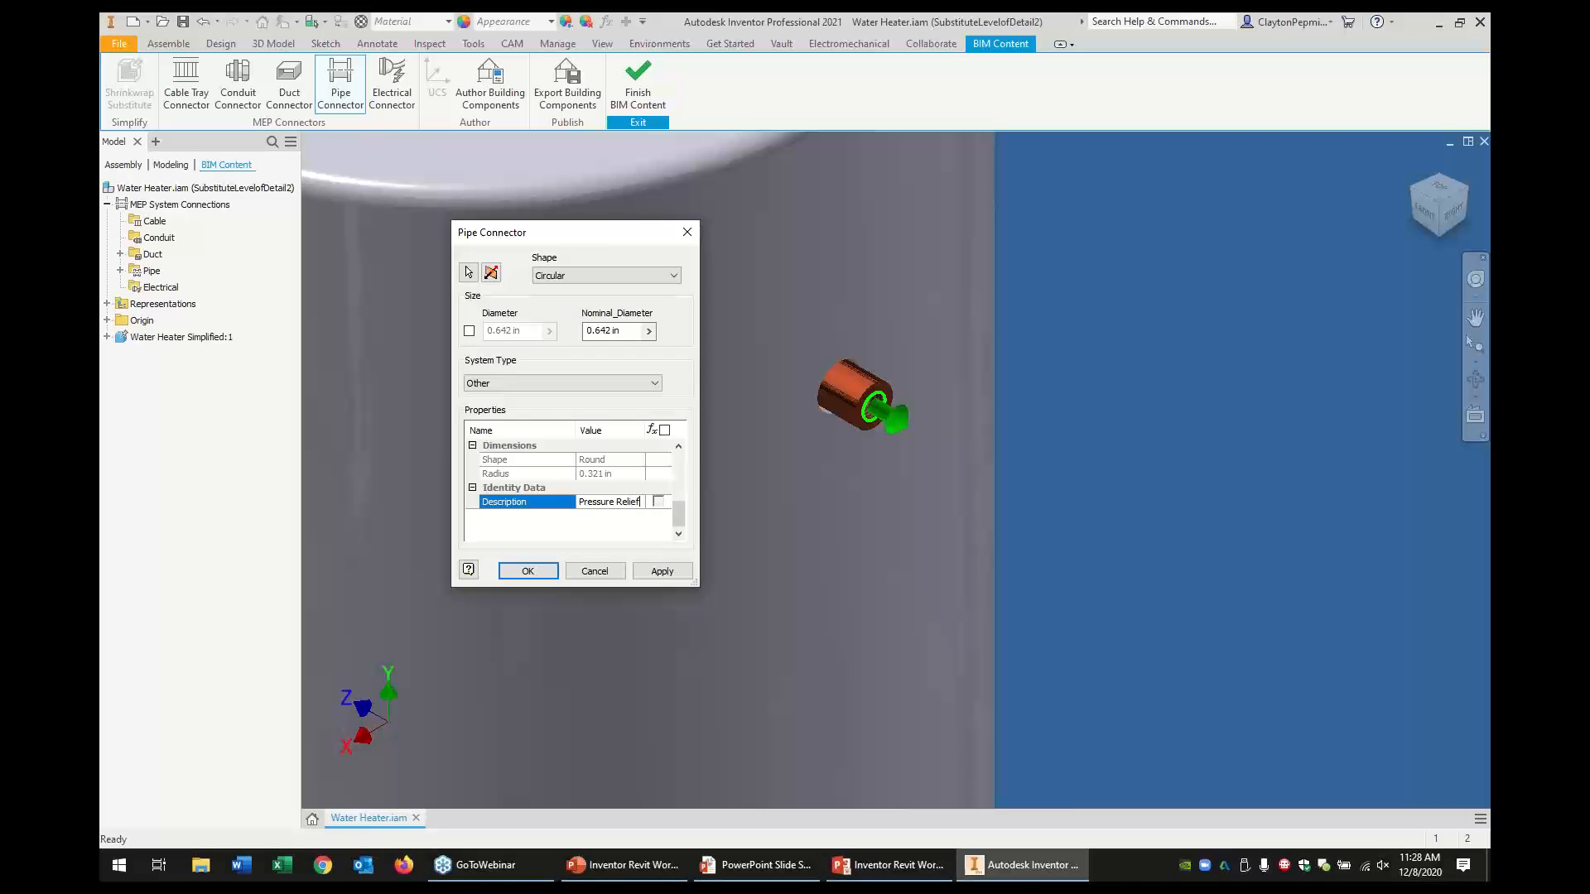
type("Valve")
left_click(646, 574)
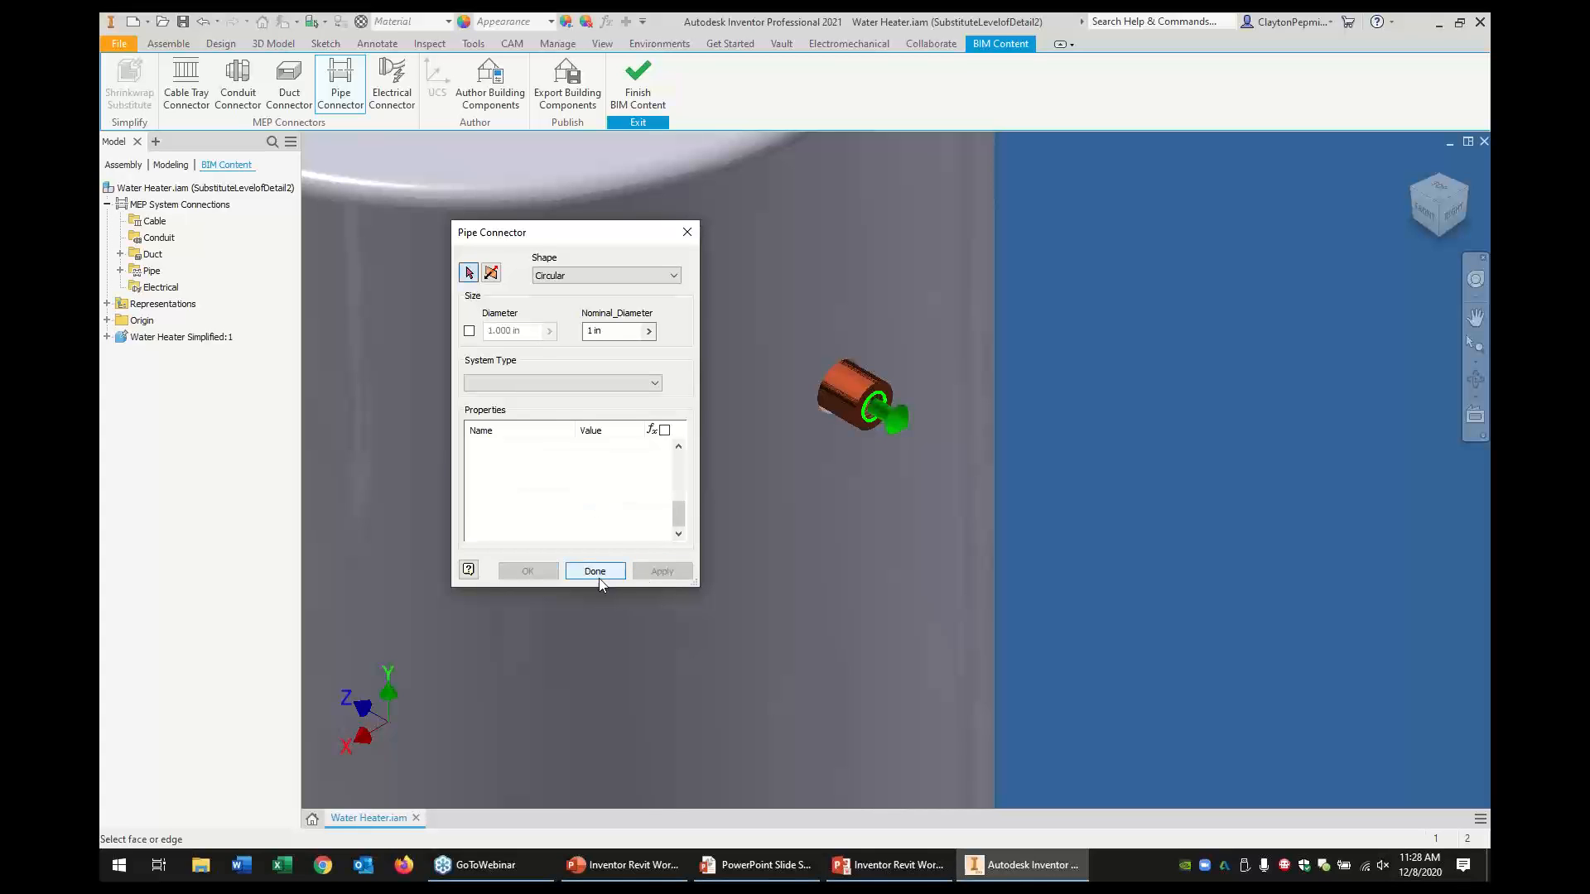
Place a pipe connector on the copper stub of the blue valve box near the tank's base and flip it outward
scroll(638, 633, "down", 10)
middle_click_drag(712, 672, 914, 489)
scroll(917, 521, "up", 3)
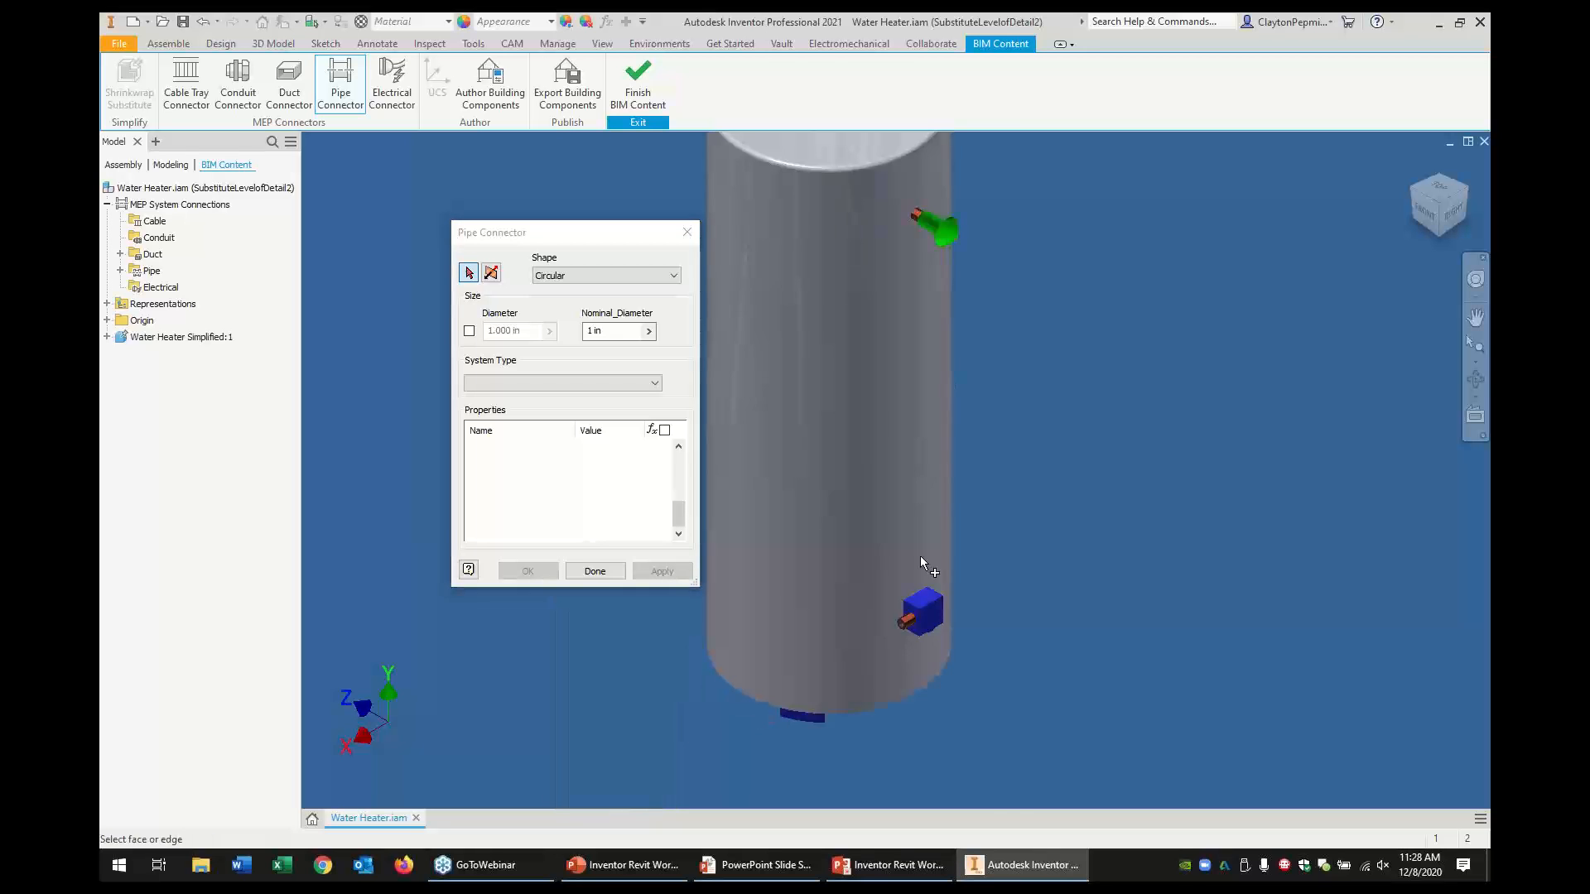
scroll(923, 569, "up", 6)
middle_click_drag(896, 566, 819, 436)
left_click(749, 561)
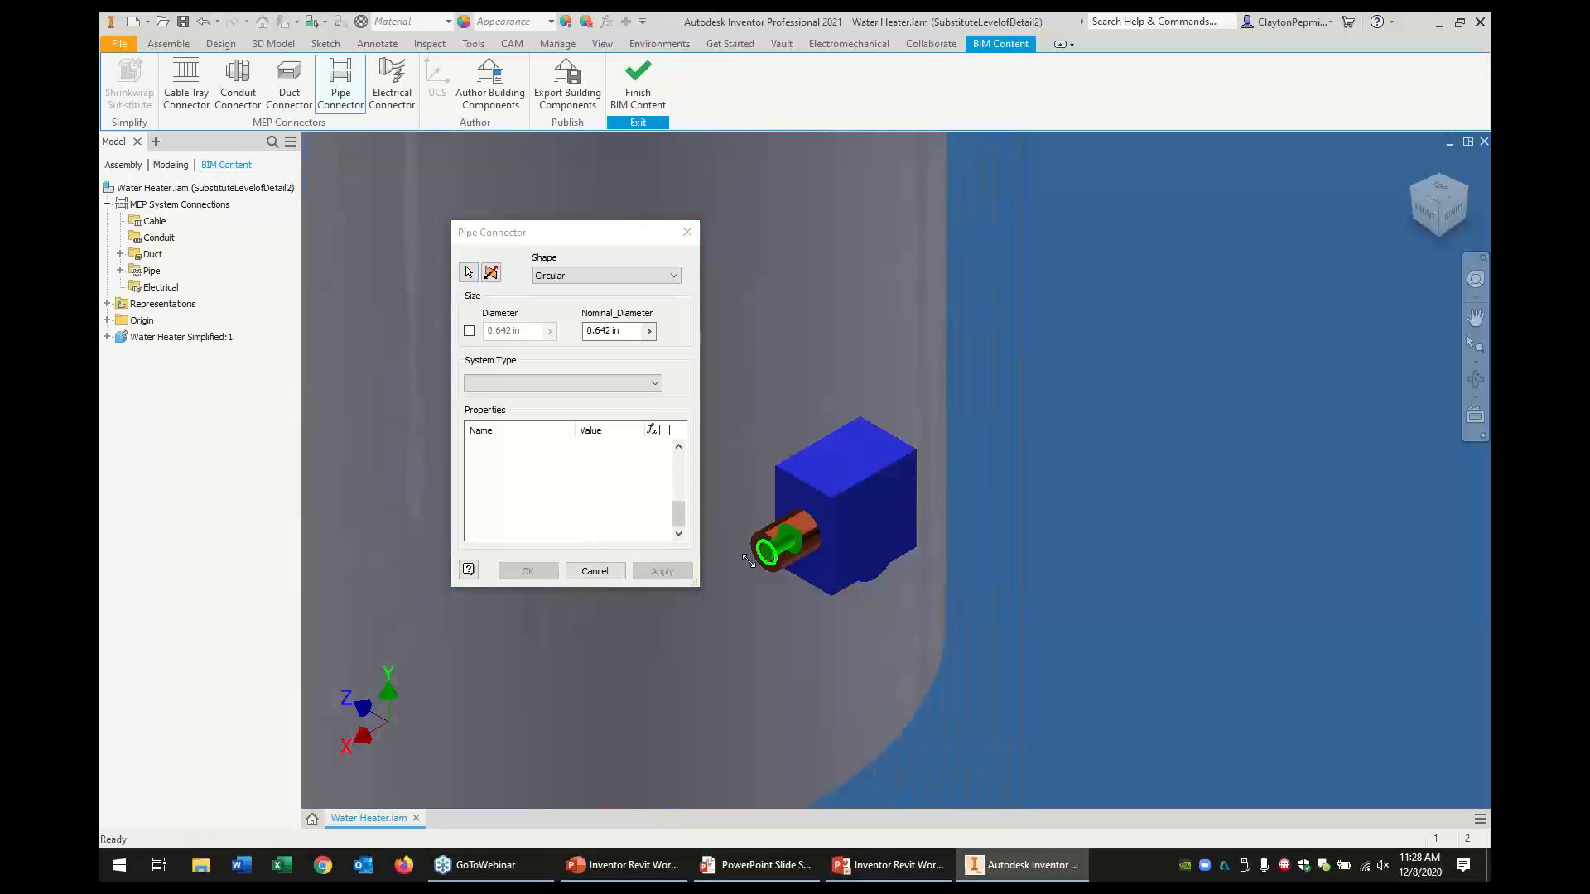
left_click(468, 272)
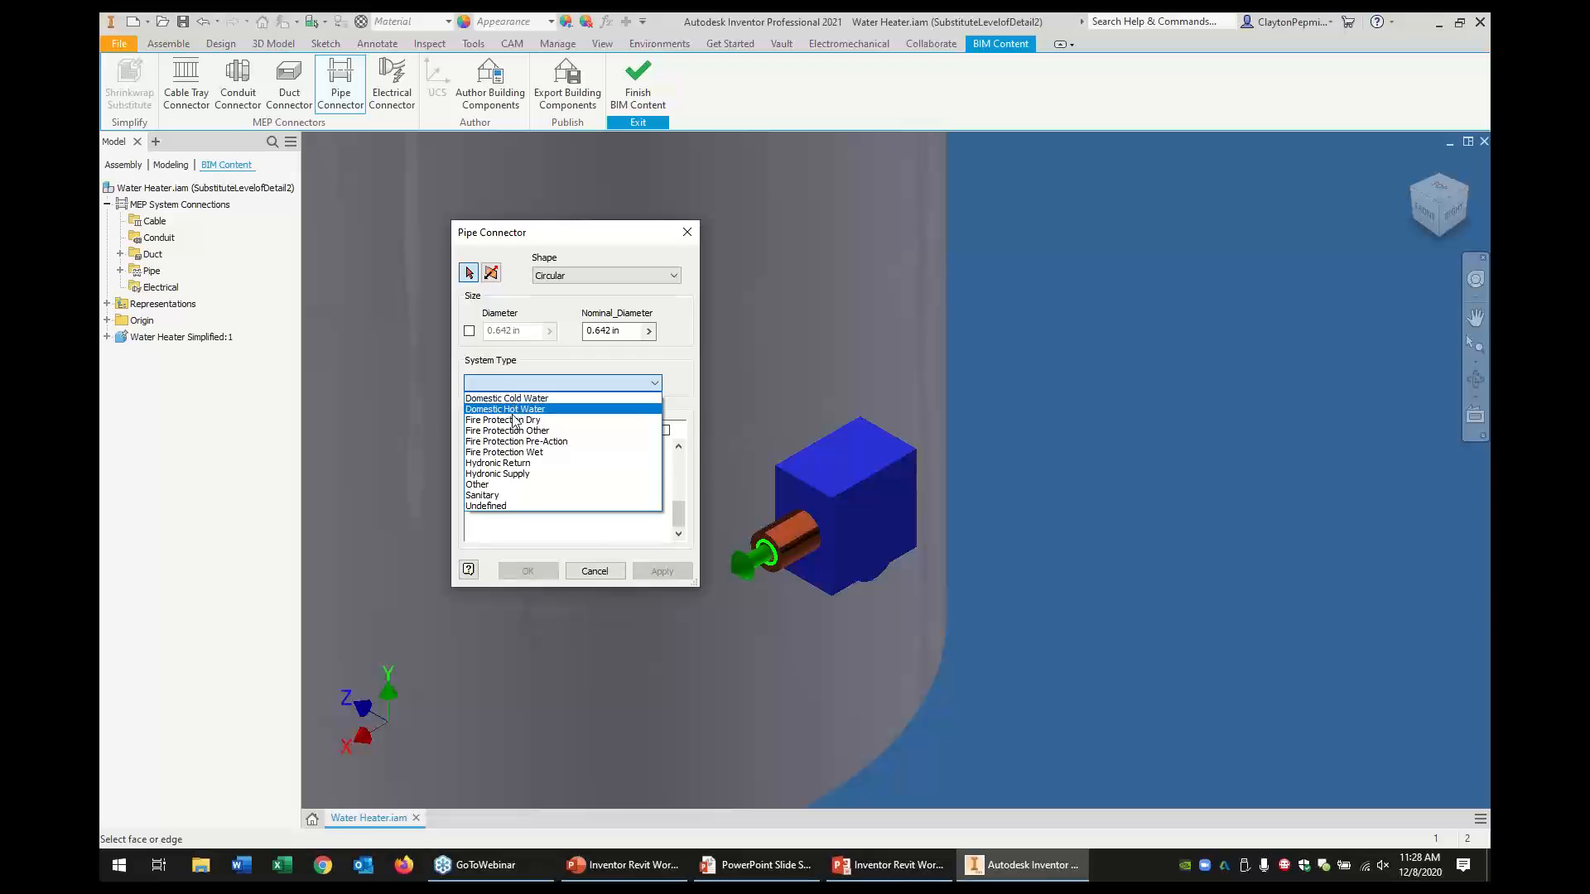
Set the valve box stub's pipe connector to system type Other with flow direction In
left_click(496, 485)
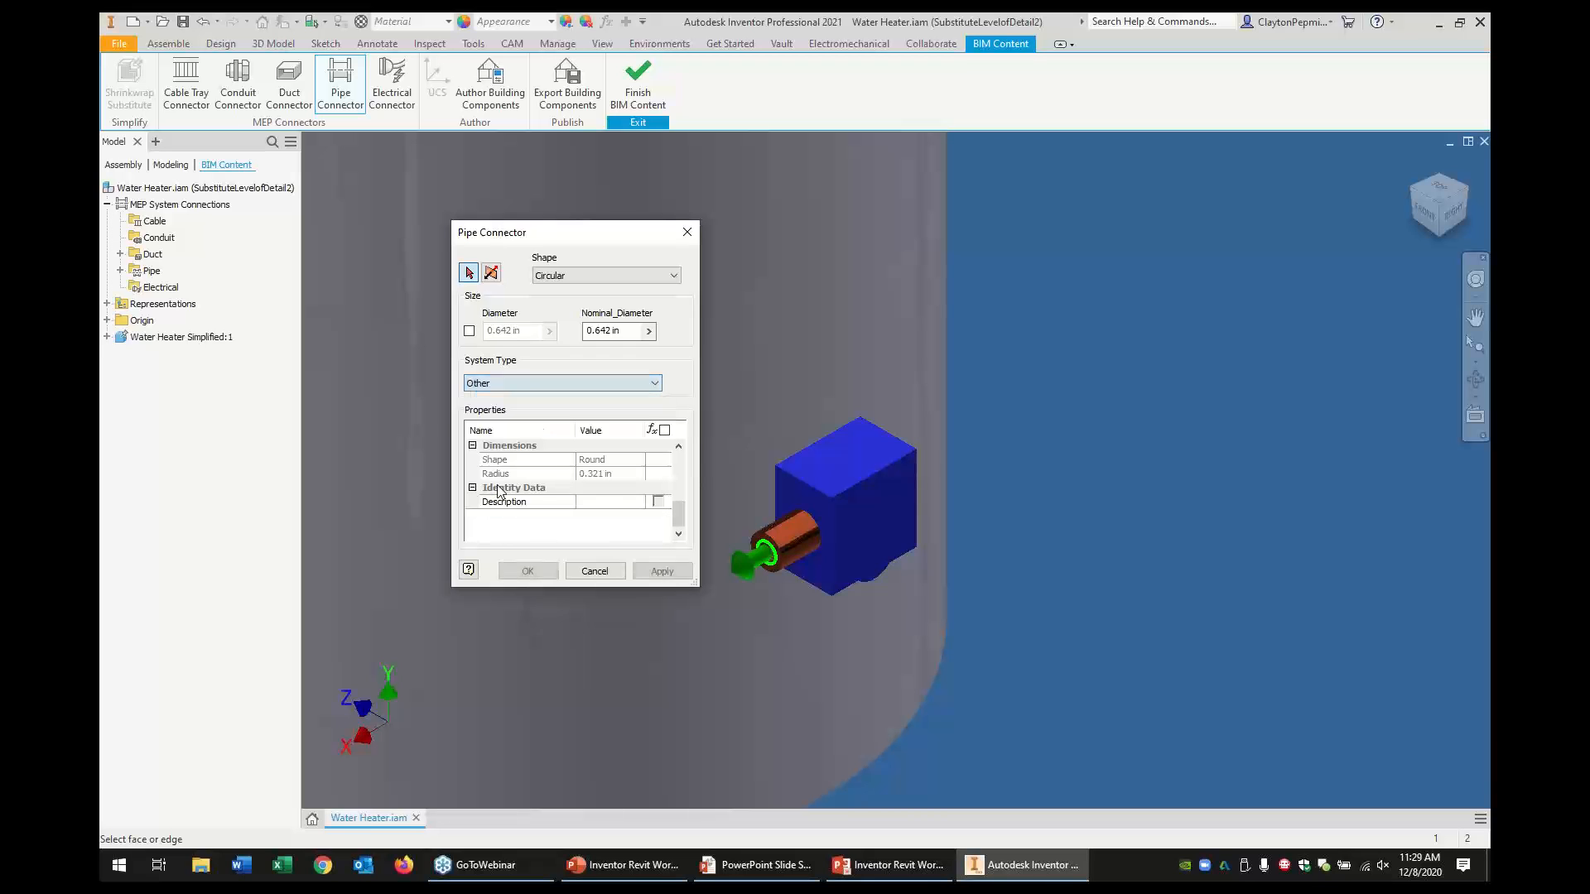
left_click_drag(681, 514, 678, 459)
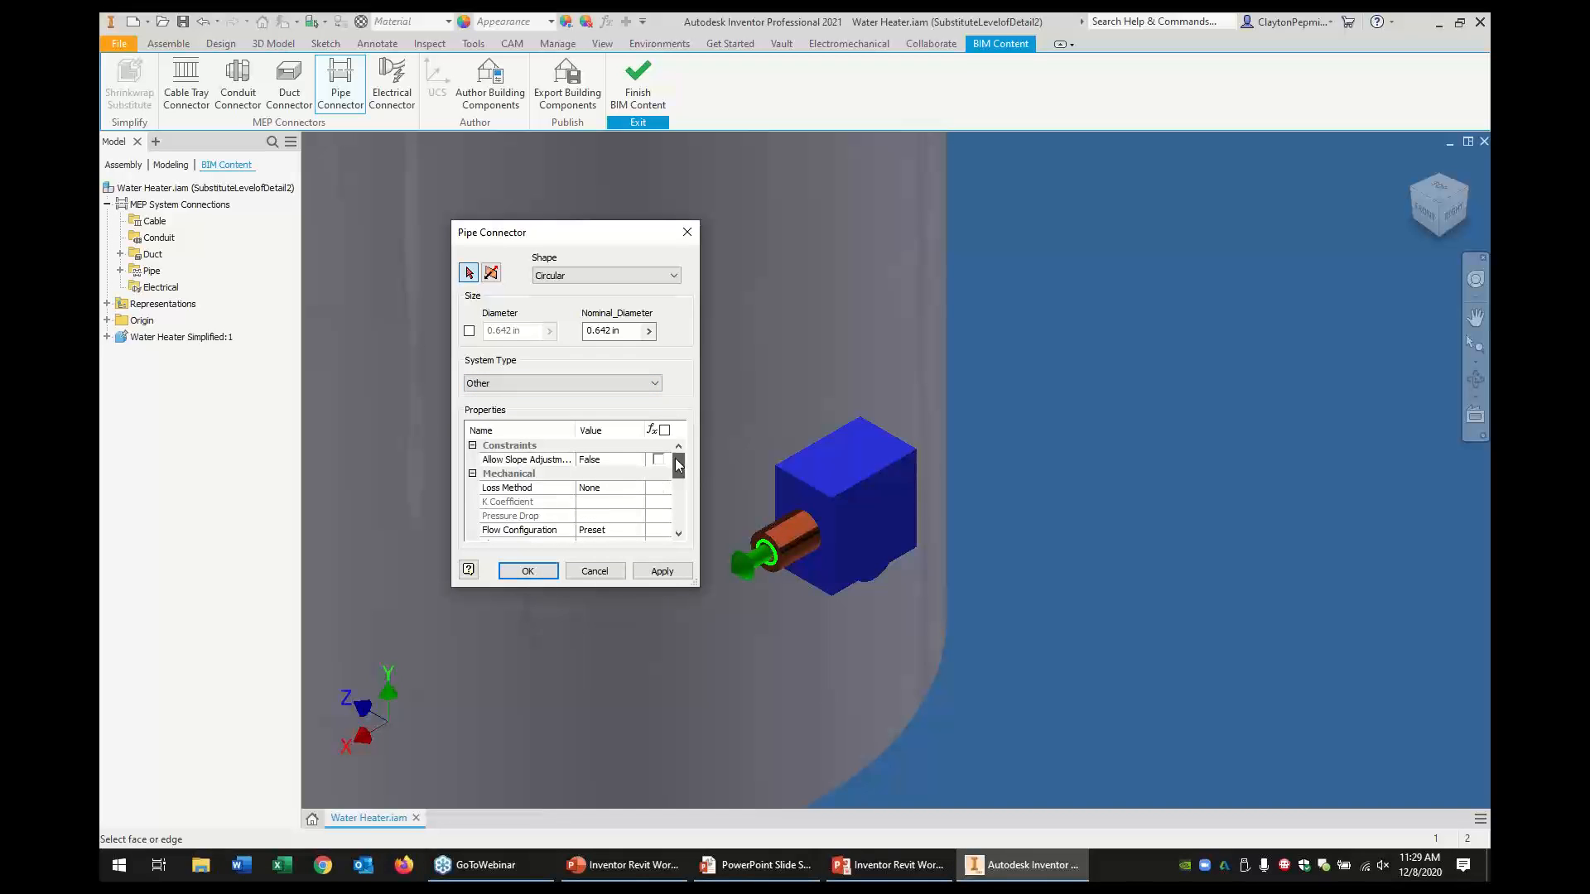
scroll(600, 511, "down", 3)
scroll(601, 520, "down", 1)
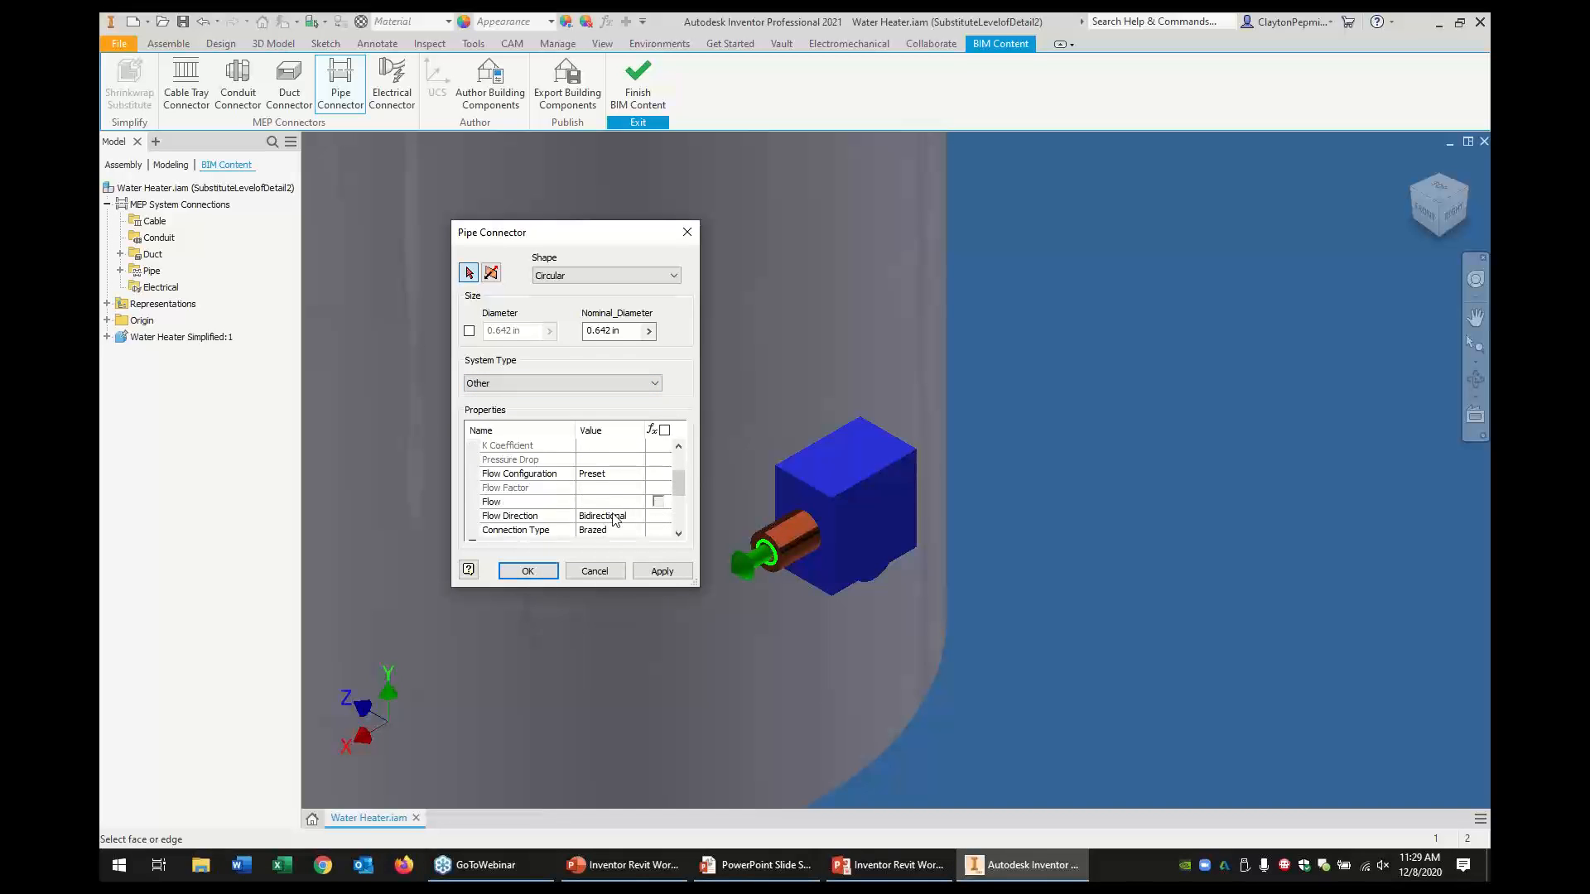
left_click(629, 516)
left_click(631, 516)
left_click(626, 530)
Set the valve box connector's connection type to Threaded
scroll(637, 530, "down", 1)
left_click(638, 517)
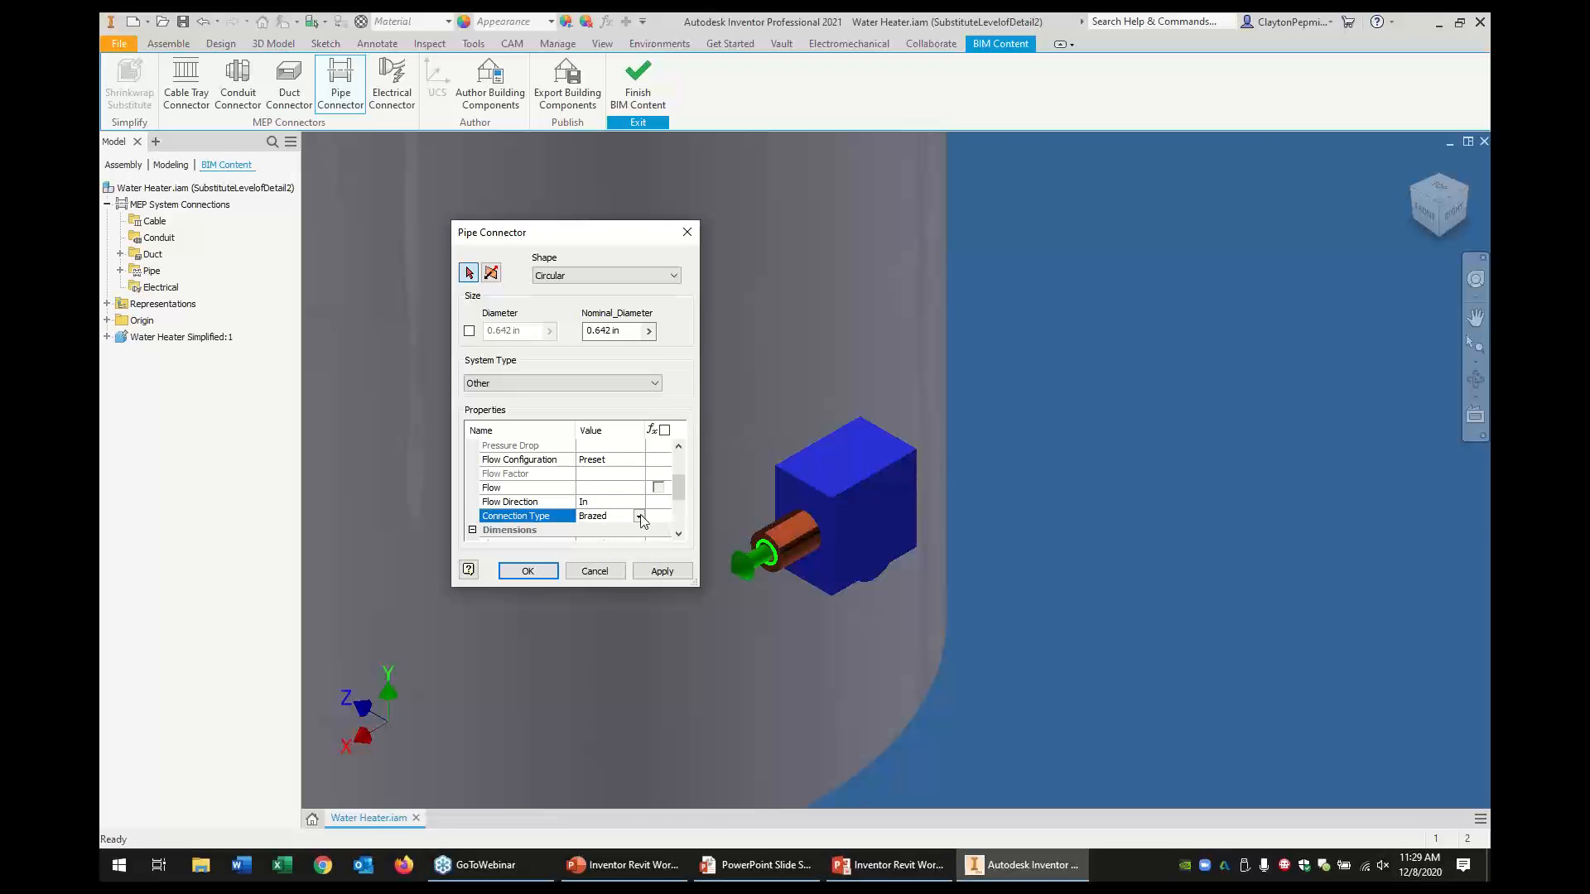
left_click(639, 517)
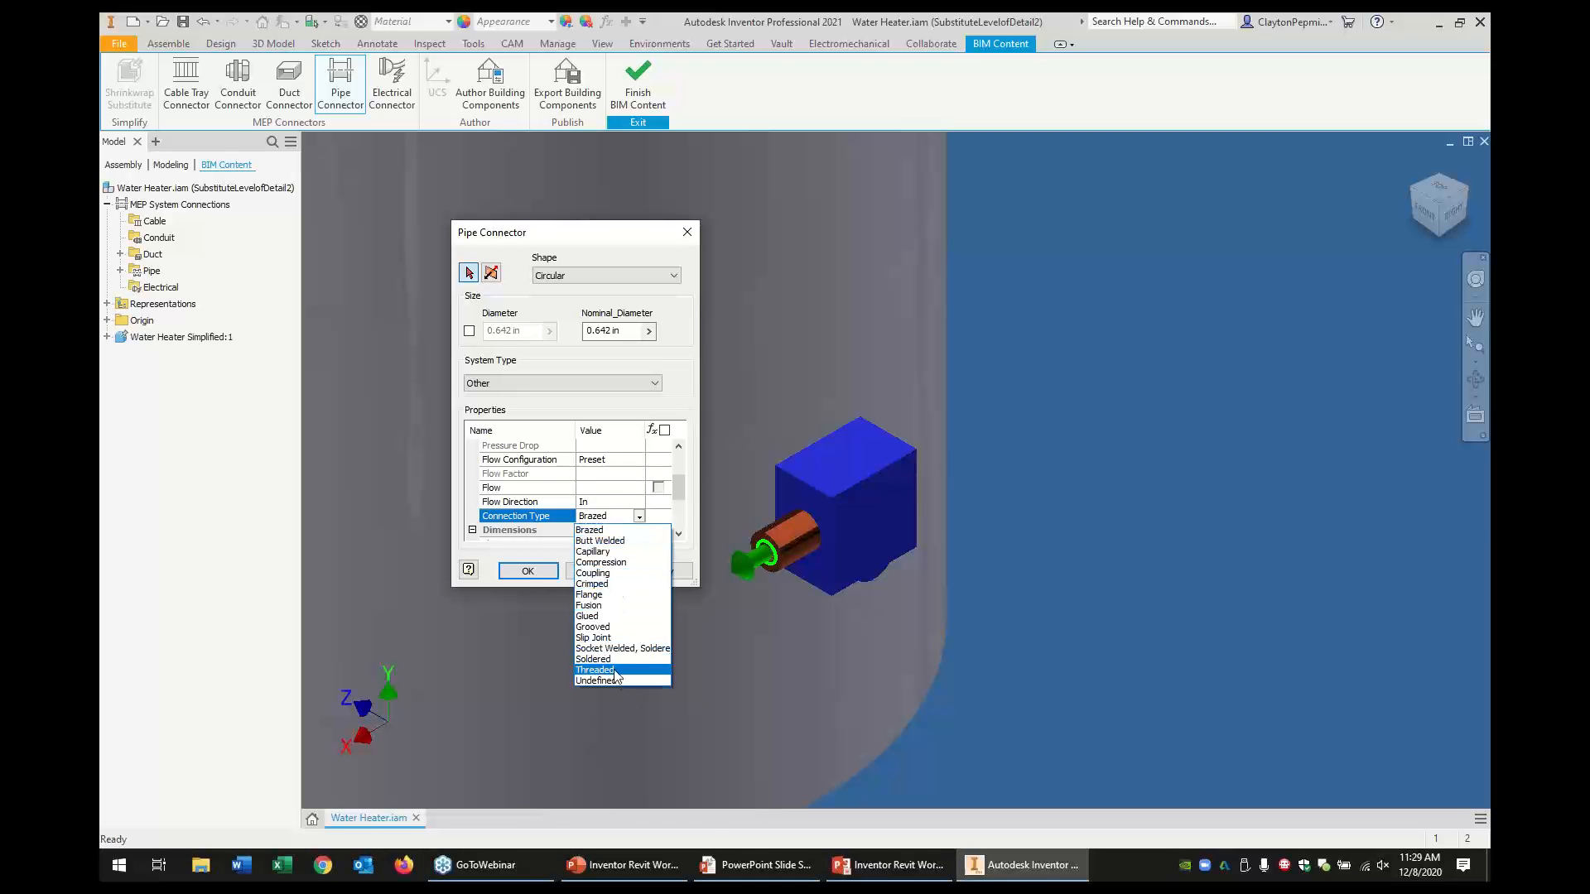
left_click(614, 671)
Describe the valve box connector as Natural Gas Supply and finish placing pipe connectors
scroll(673, 482, "down", 5)
left_click(603, 503)
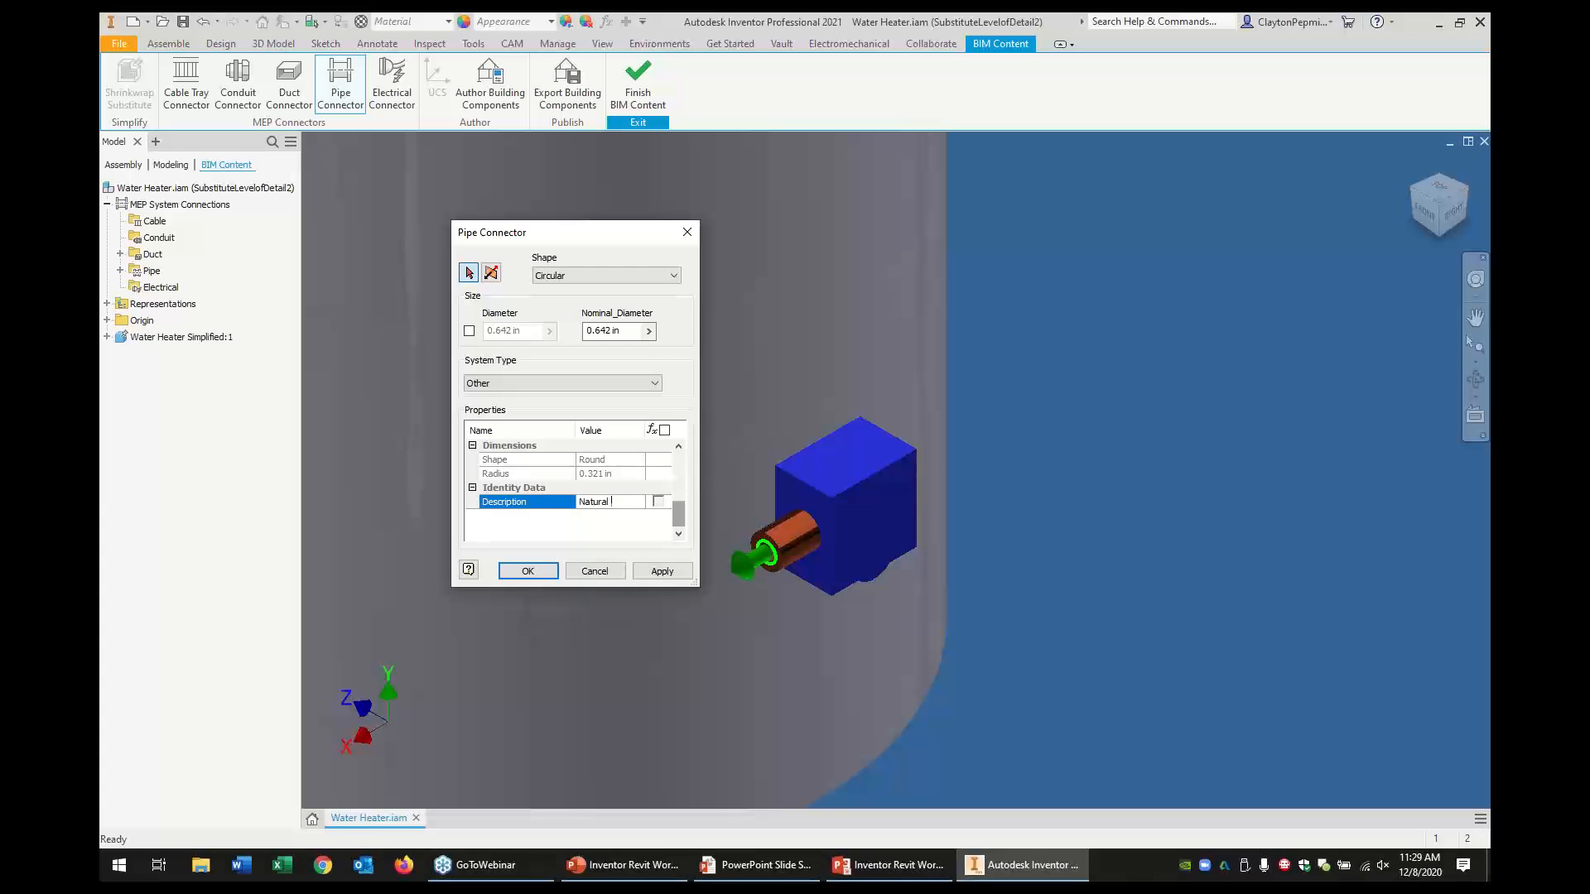
type("Supply")
scroll(821, 675, "down", 4)
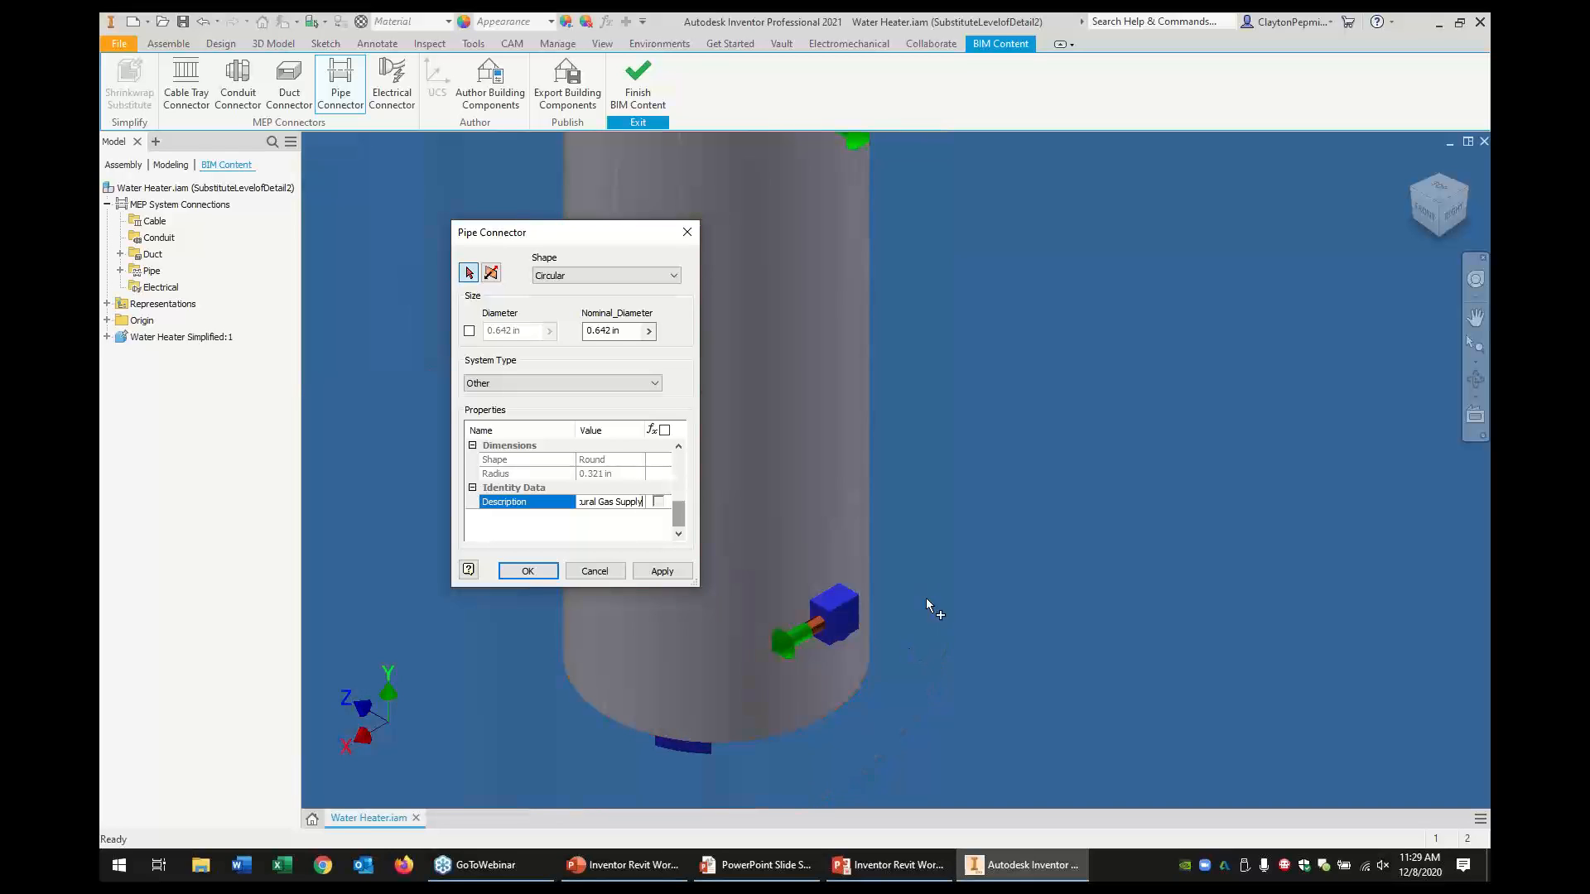
left_click(527, 570)
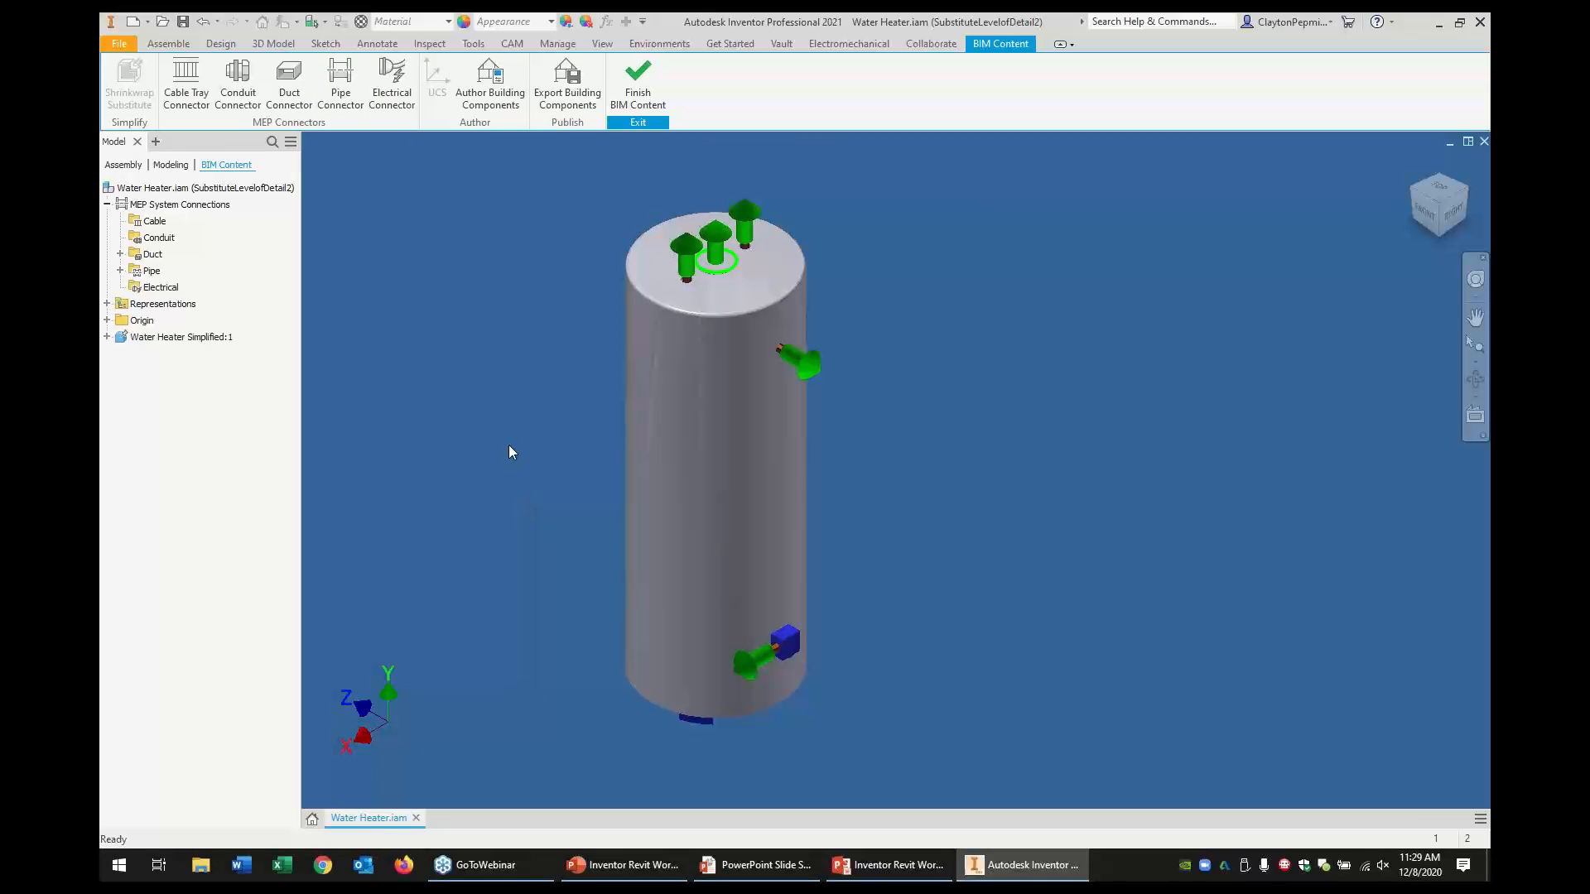
Expand the Duct and Pipe groups under MEP System Connections to review the connectors
left_click(120, 254)
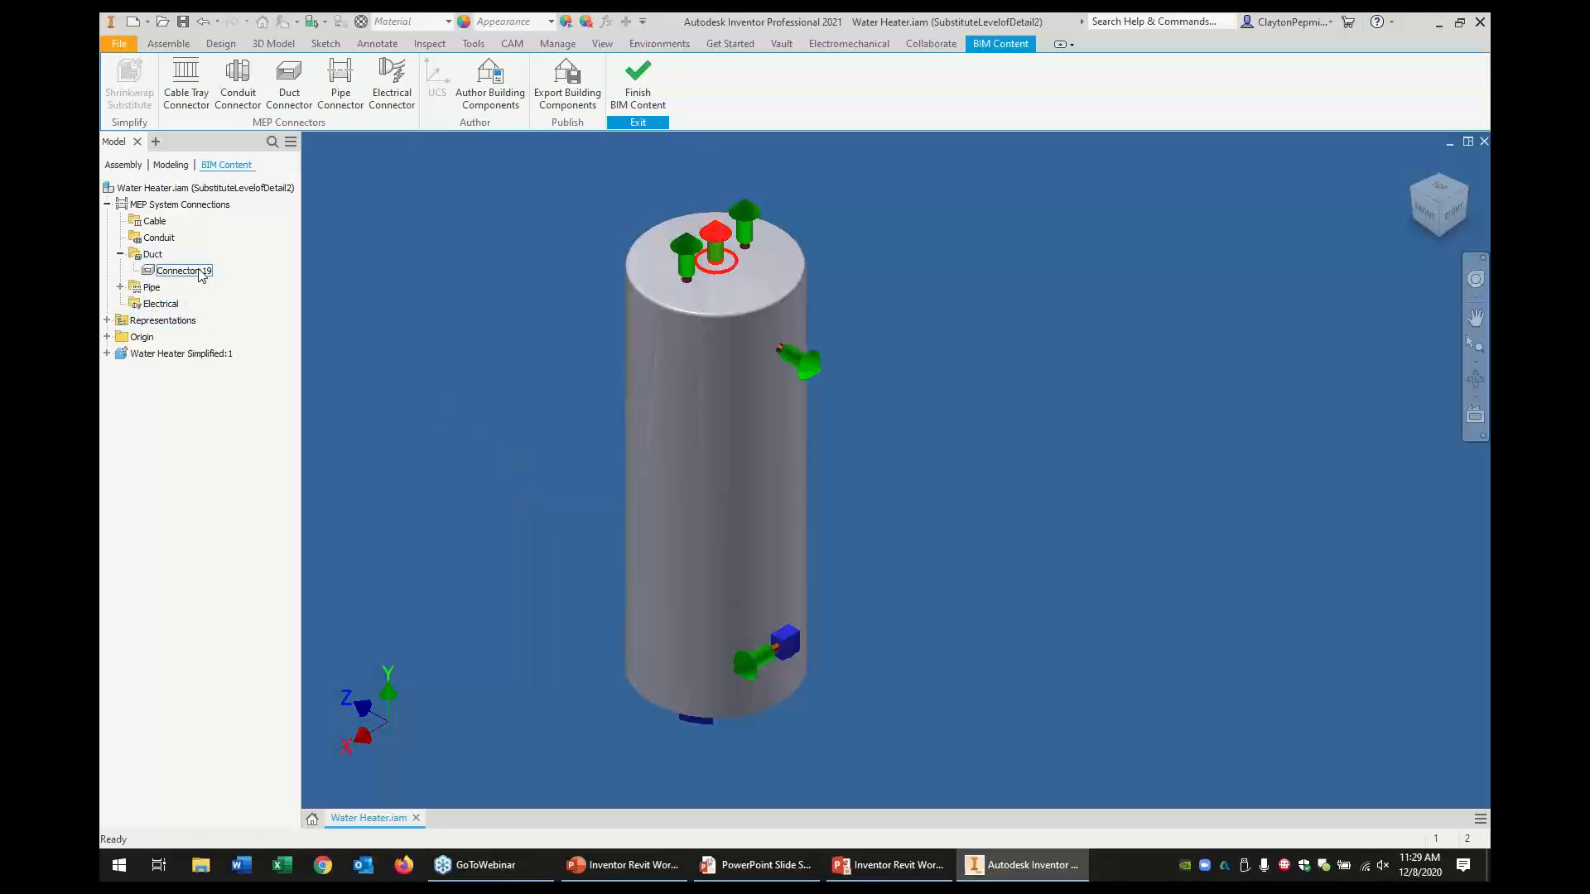
left_click(120, 288)
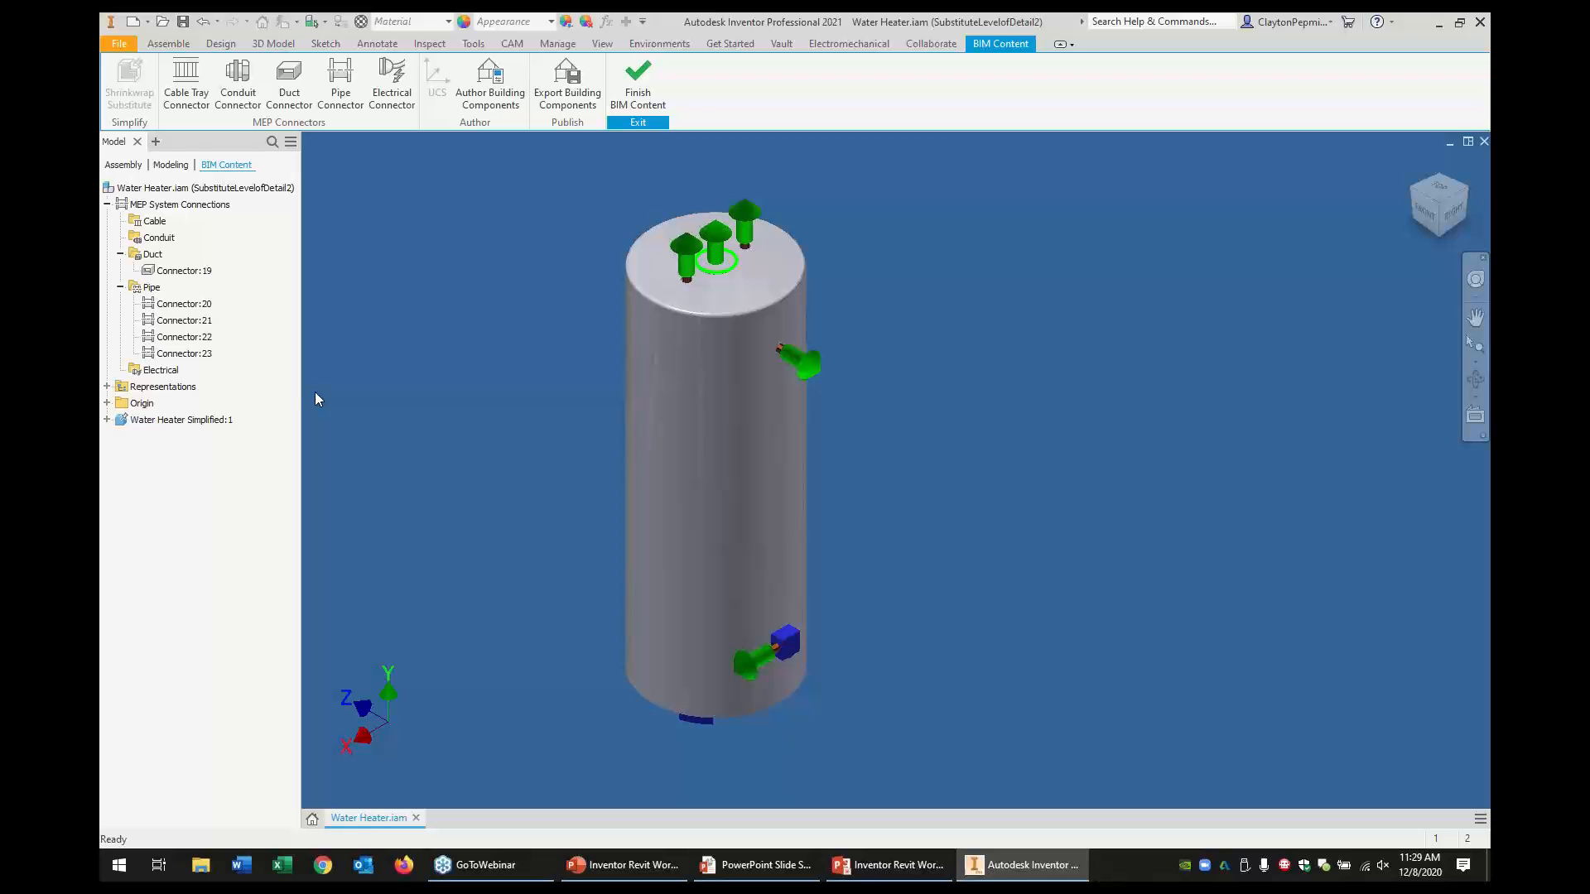
middle_click_drag(389, 339, 445, 356)
Open Author Building Components, try the Model Origin orientation, and set the orientation back to ViewCube
left_click(503, 91)
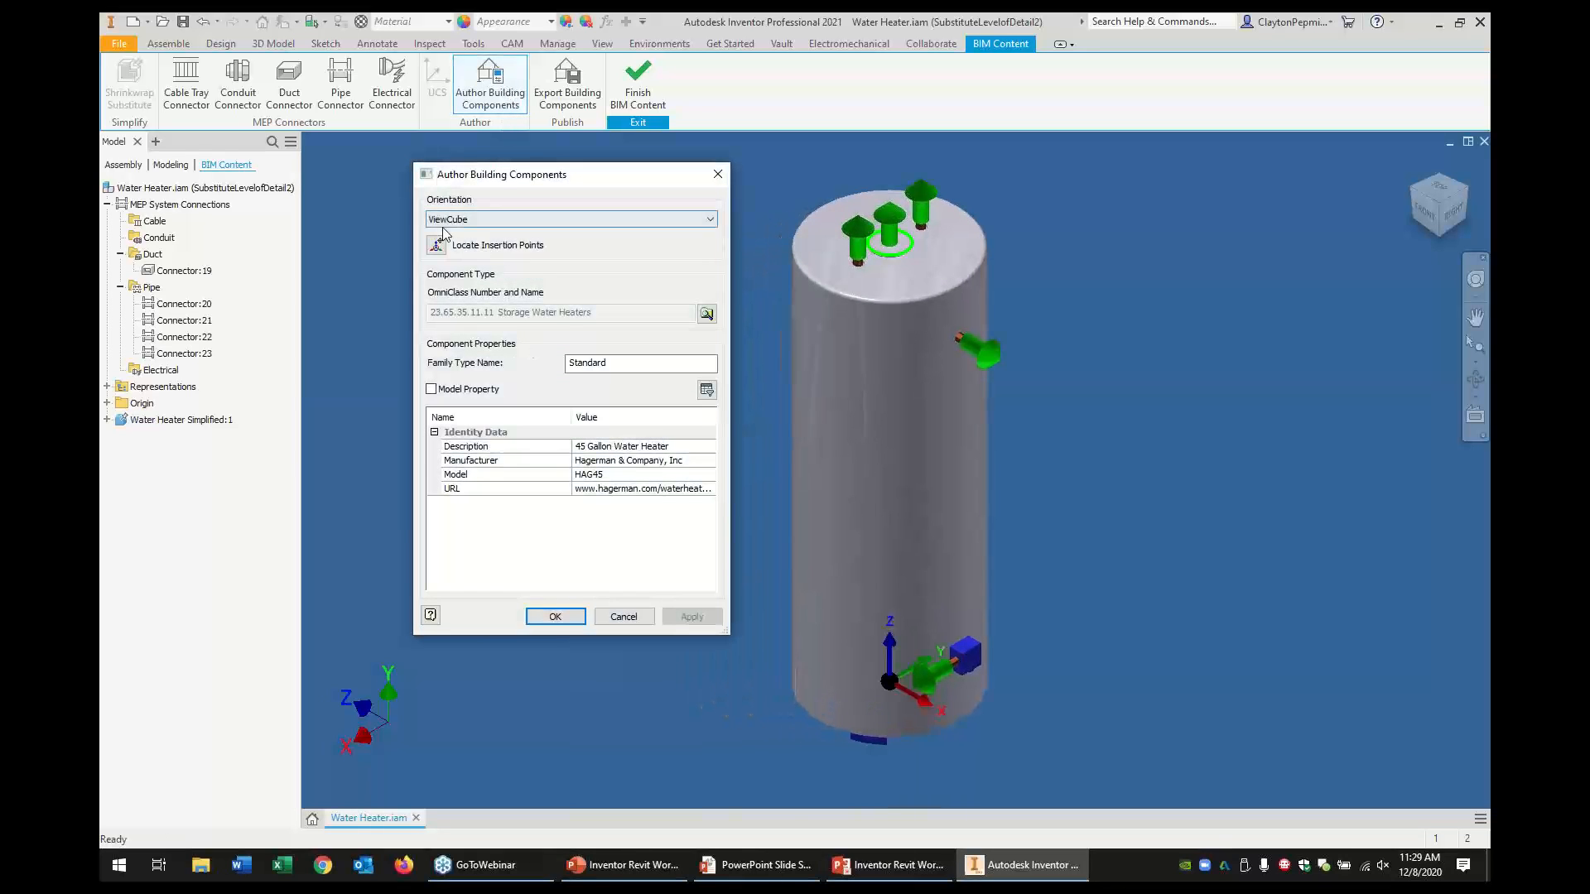
left_click(487, 221)
left_click(470, 245)
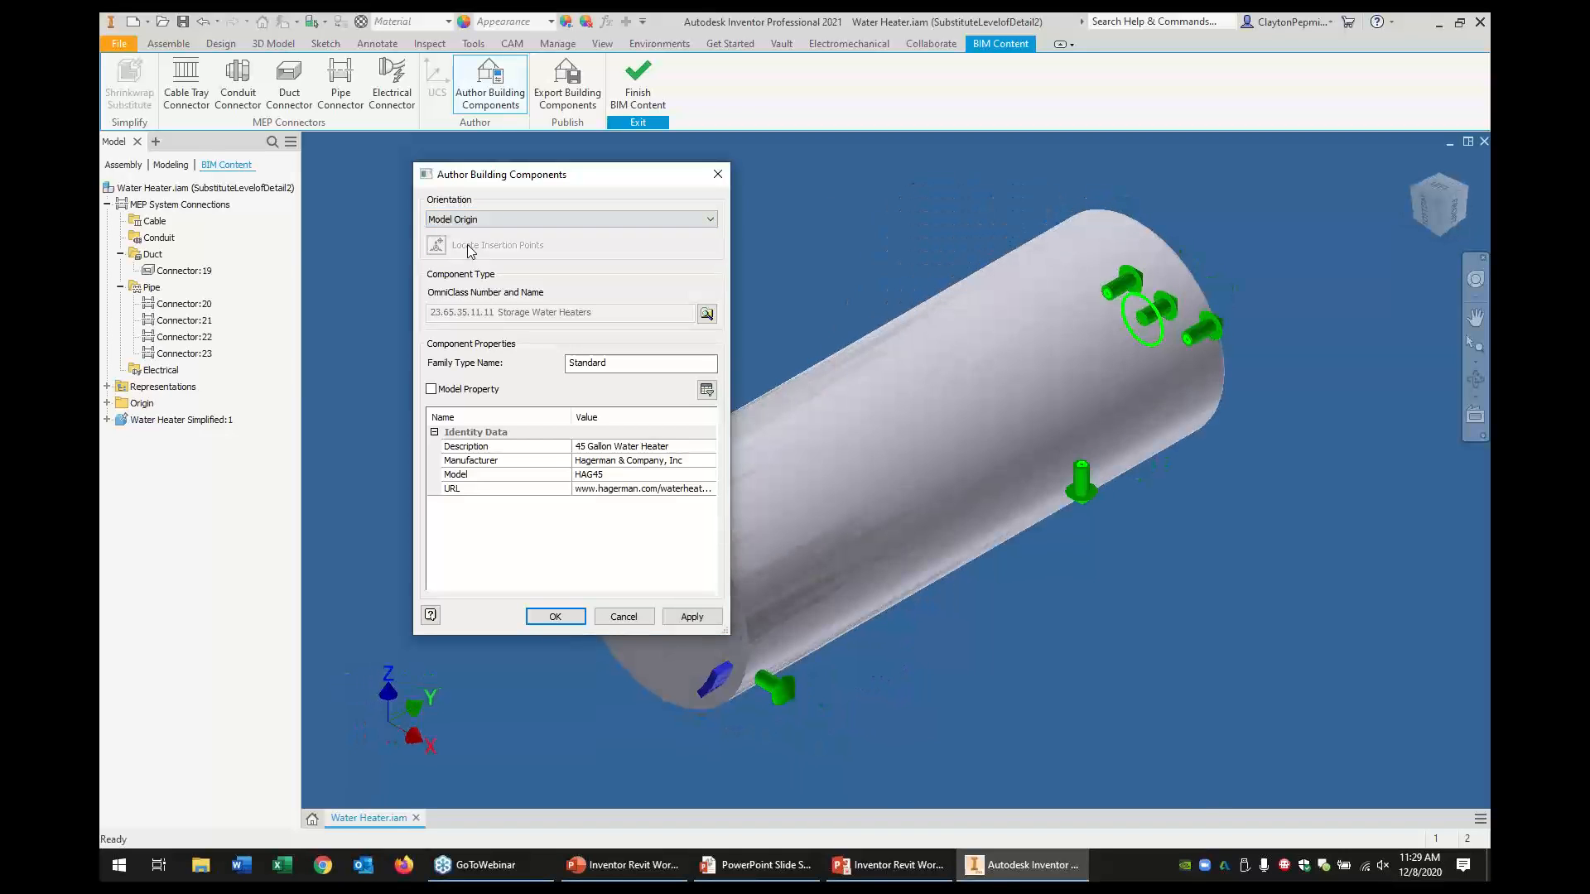
scroll(1045, 579, "down", 3)
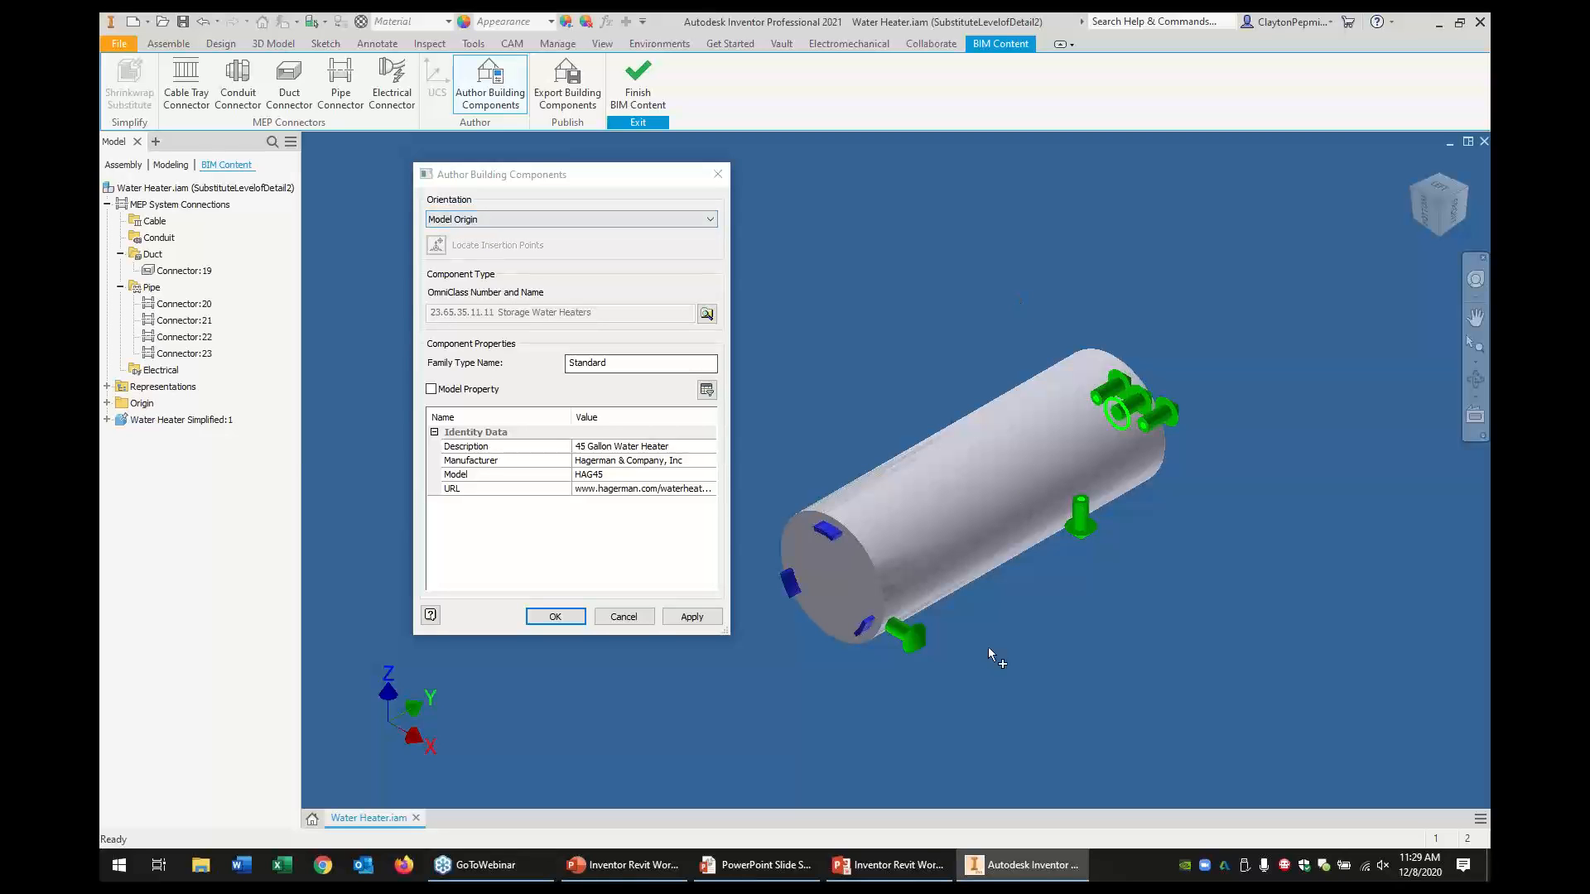
left_click(468, 218)
left_click(457, 240)
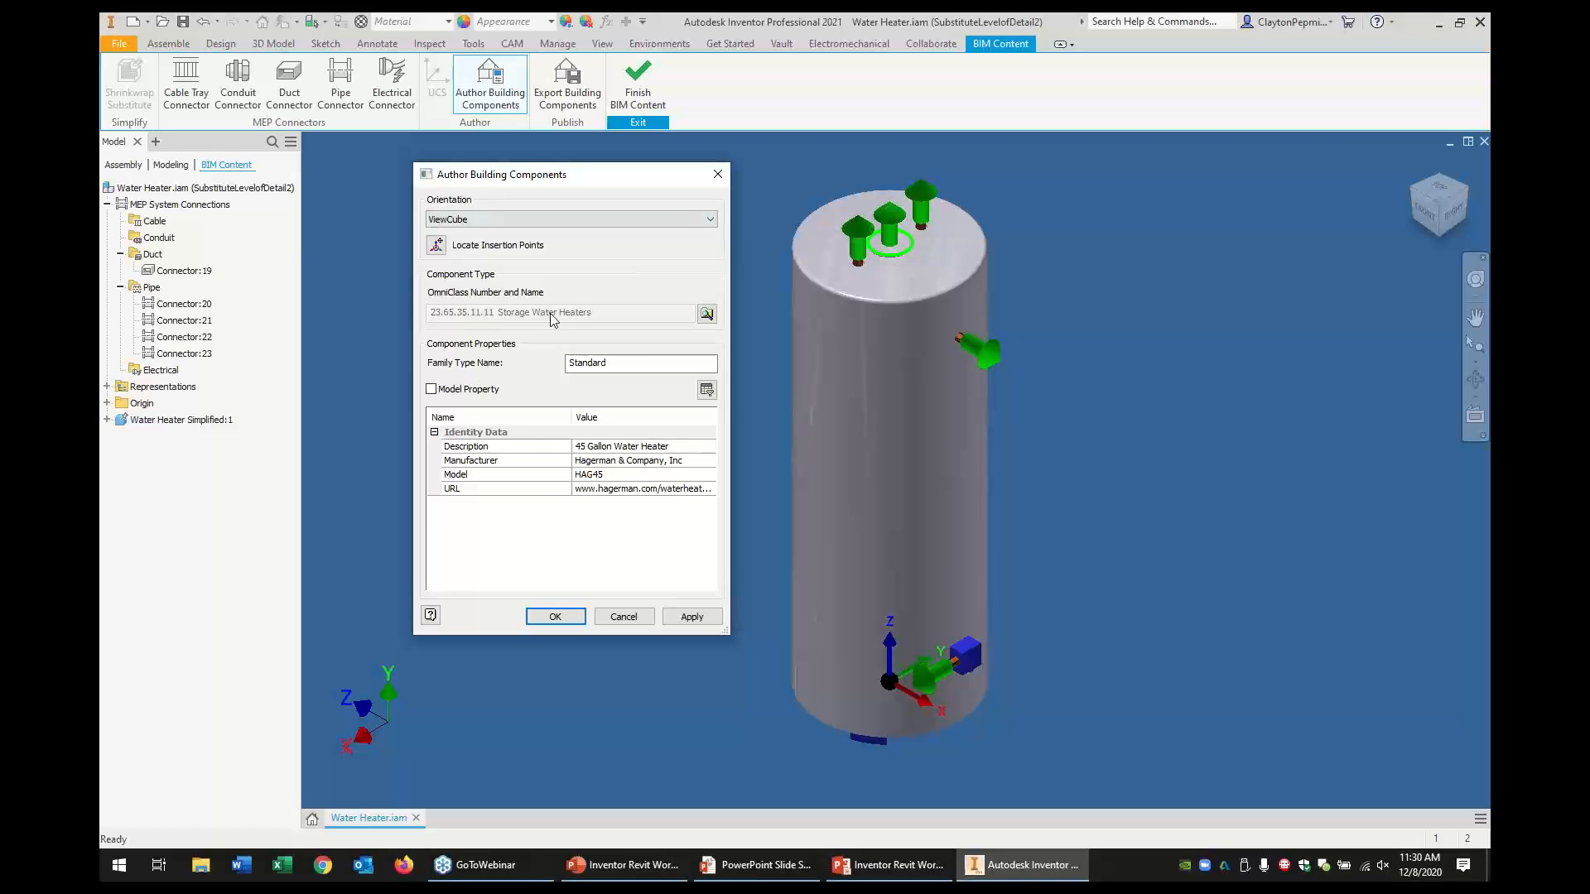
Classify the component as OmniClass 23.65.35.11.11 Storage Water Heaters, filtering by Water Heater, and apply the authoring settings
left_click(706, 314)
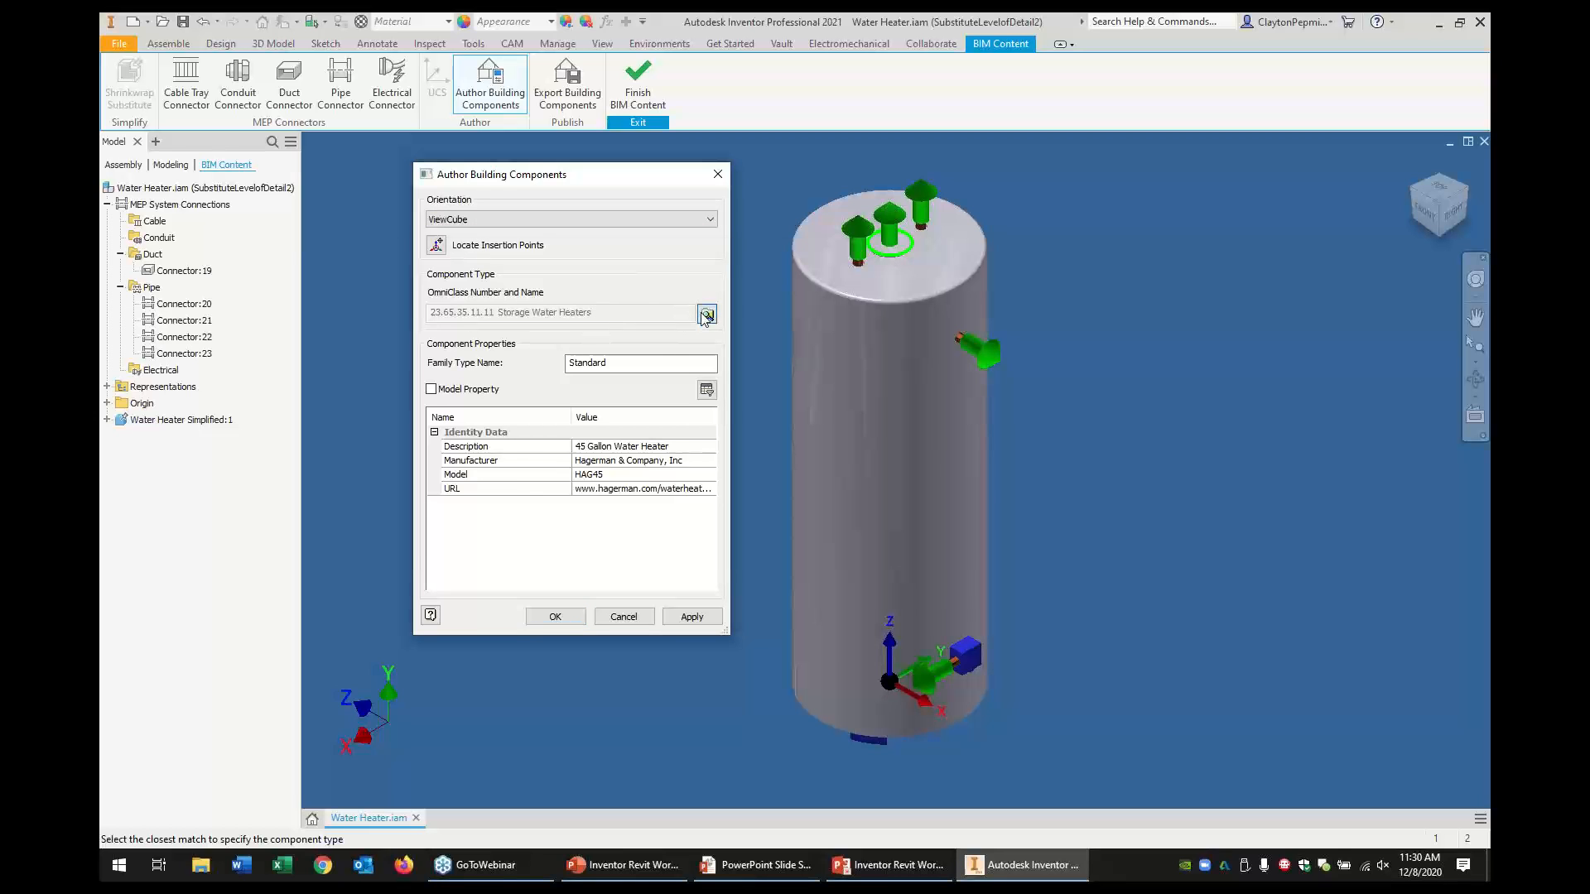
left_click(712, 286)
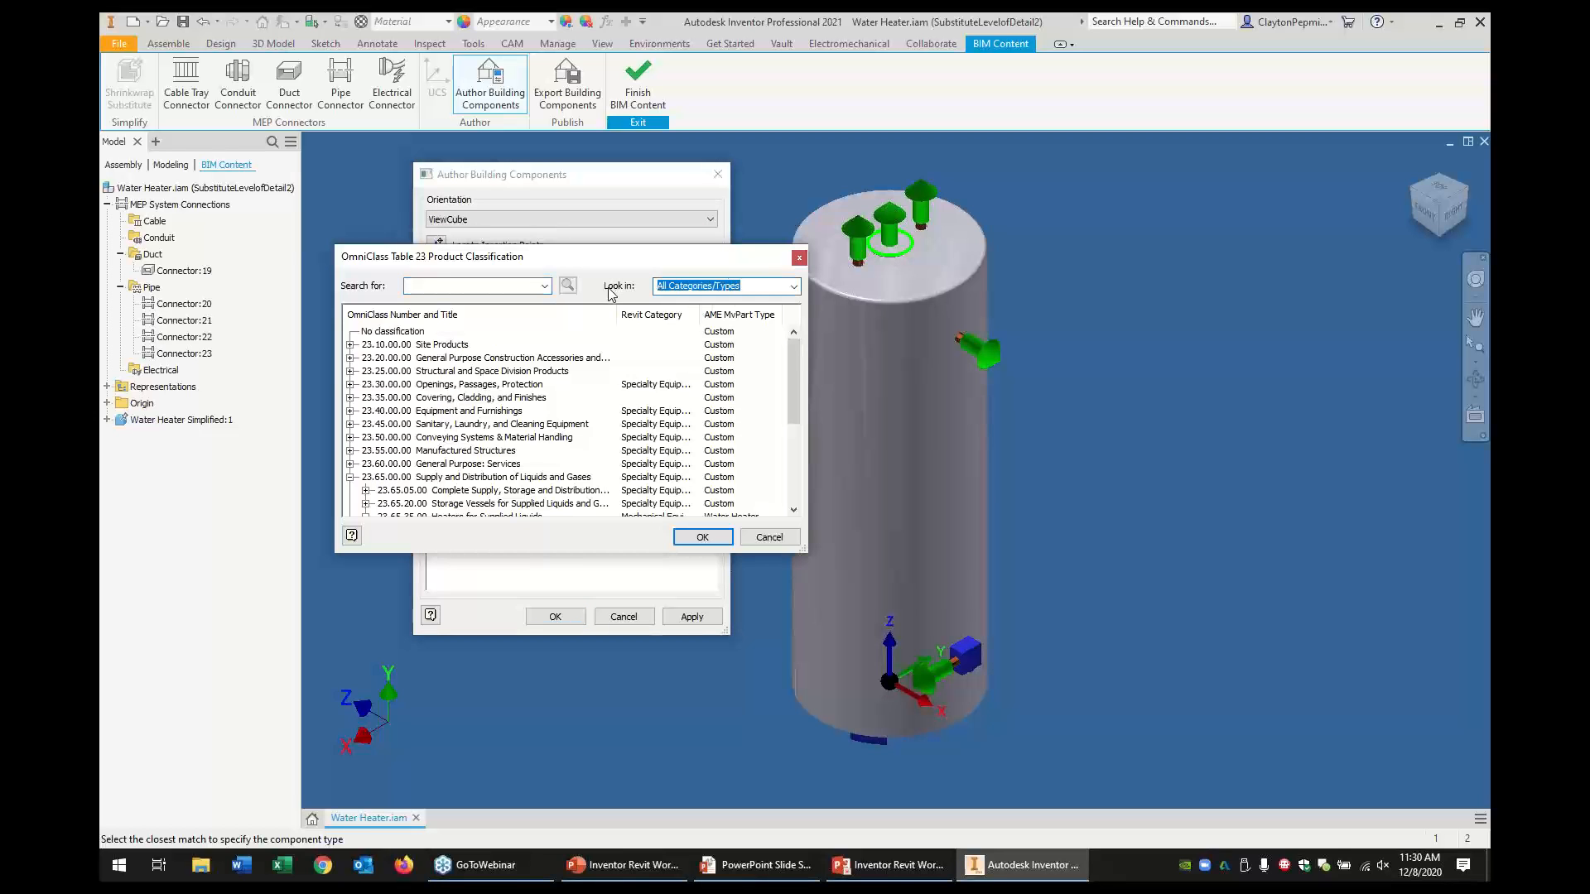
type("water")
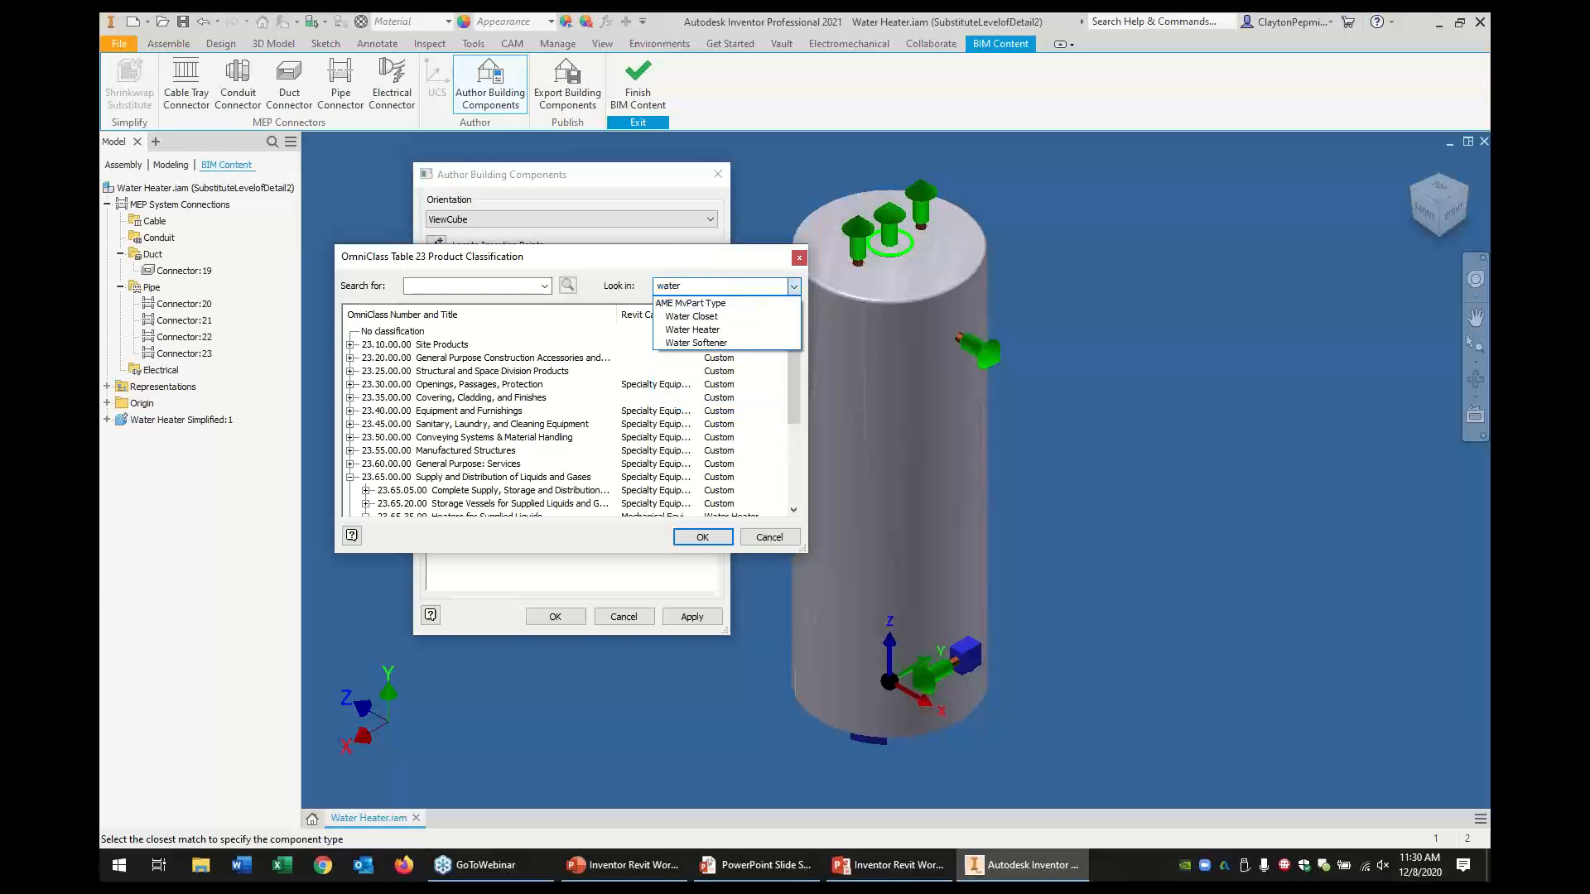
left_click(701, 331)
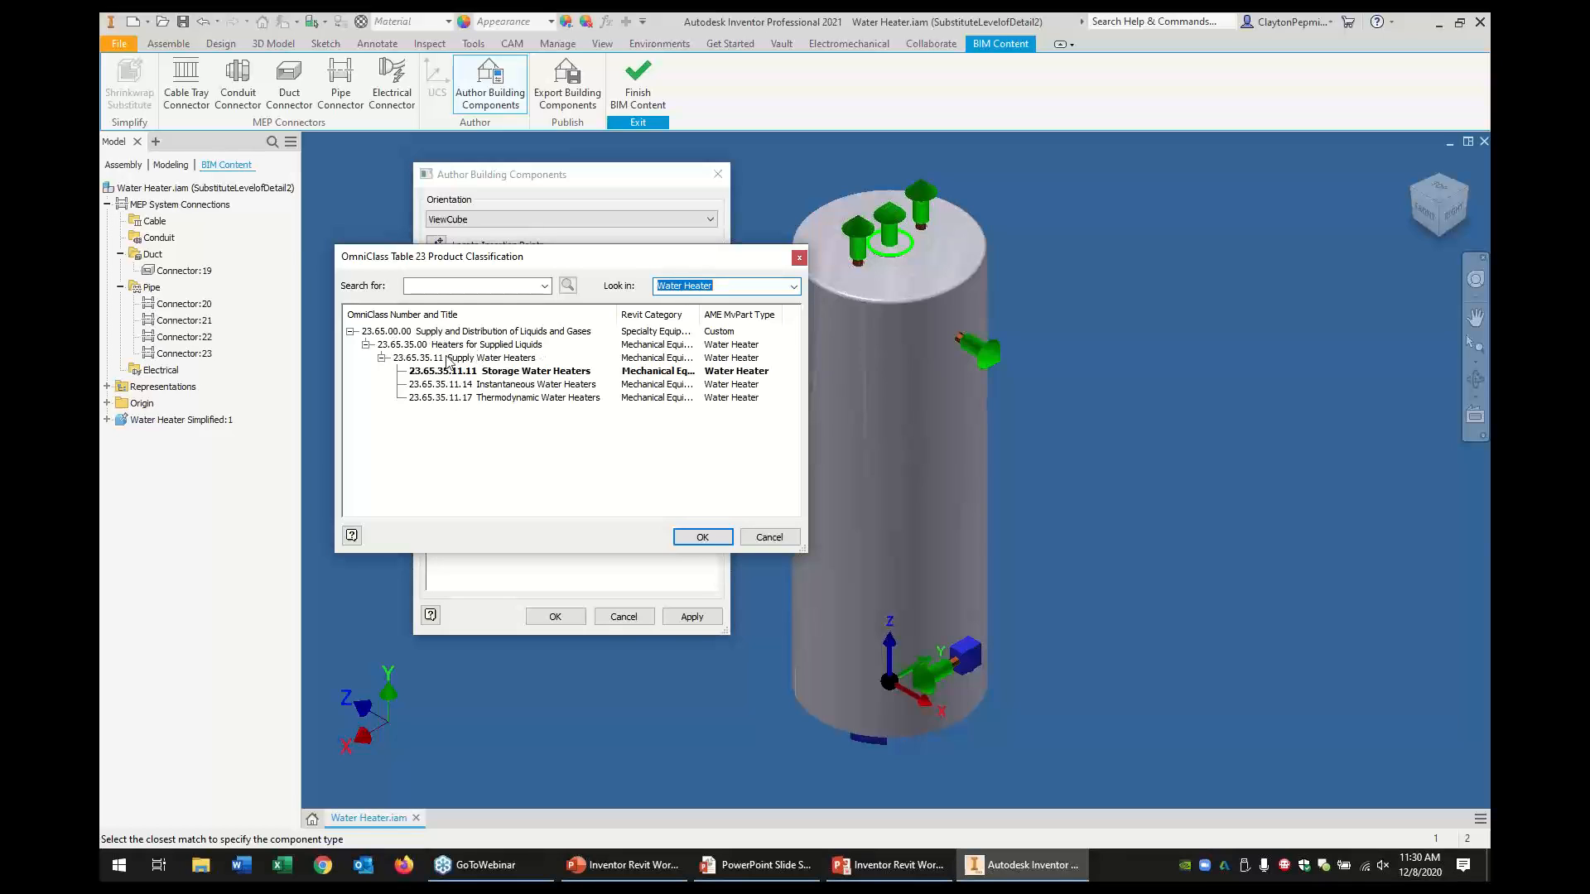
left_click(520, 373)
left_click(701, 538)
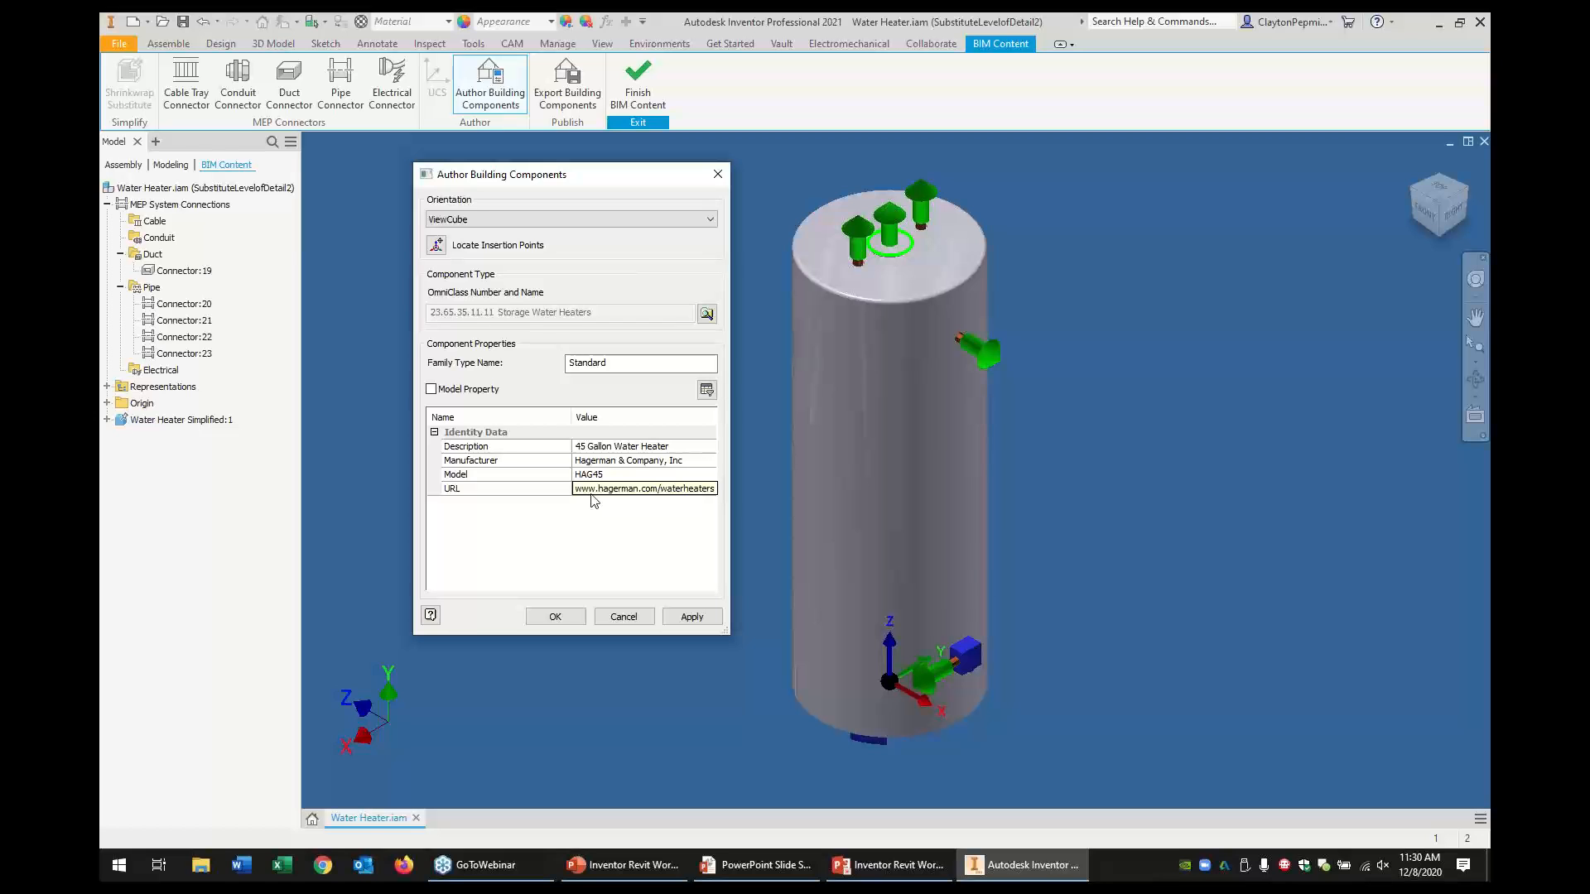
left_click(669, 619)
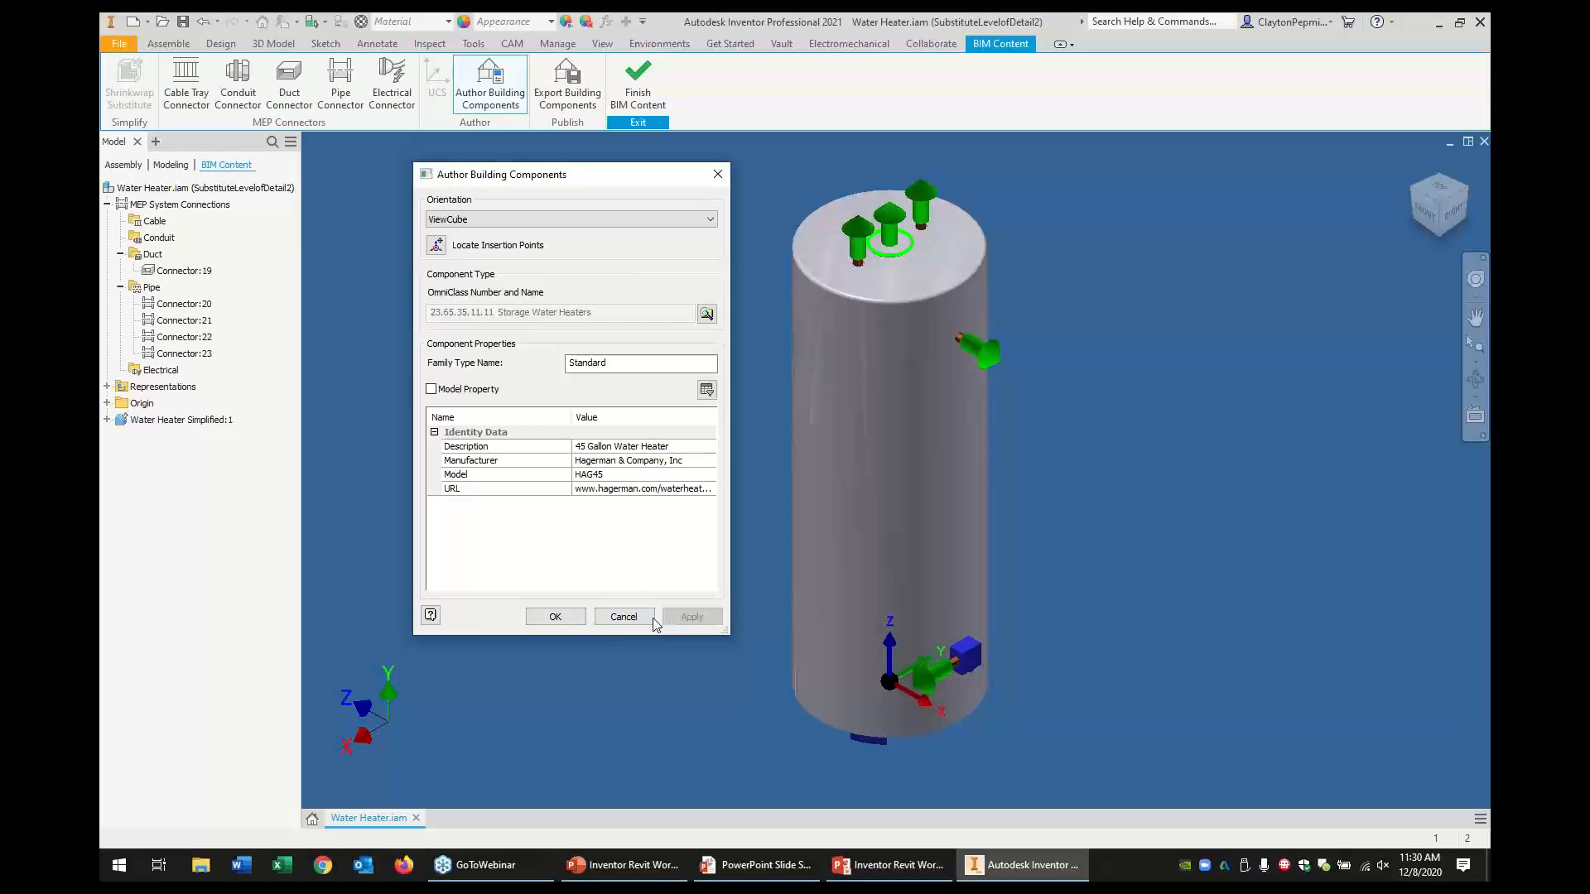
left_click(554, 617)
middle_click_drag(606, 500, 575, 525)
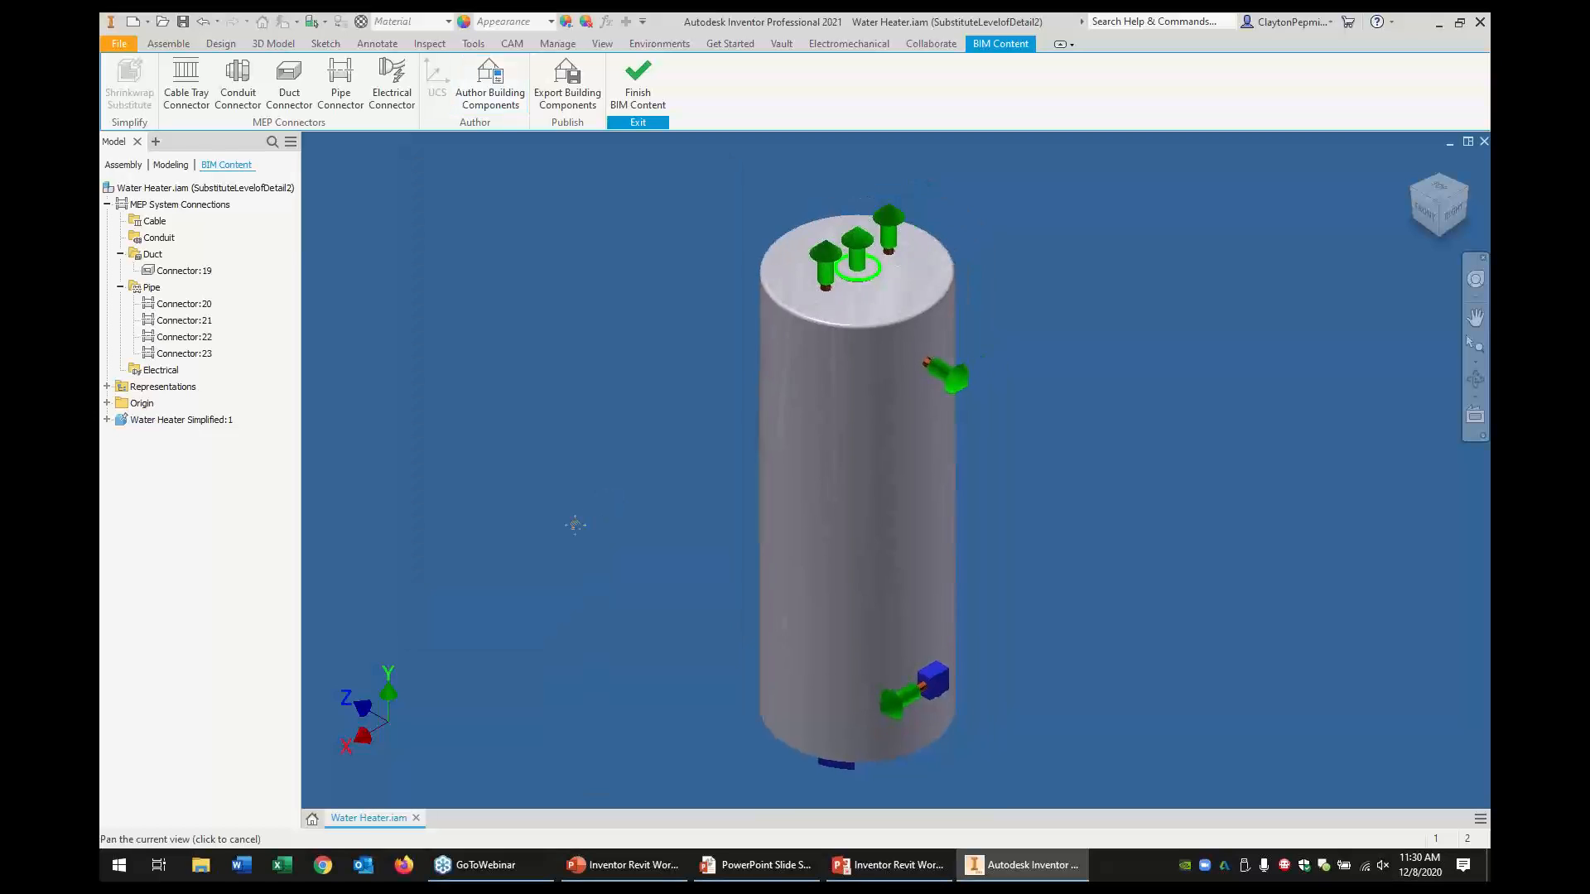
Export the building component as the Revit family file Water Heater.rfa in the Water Heater folder, replacing the existing file
left_click(567, 91)
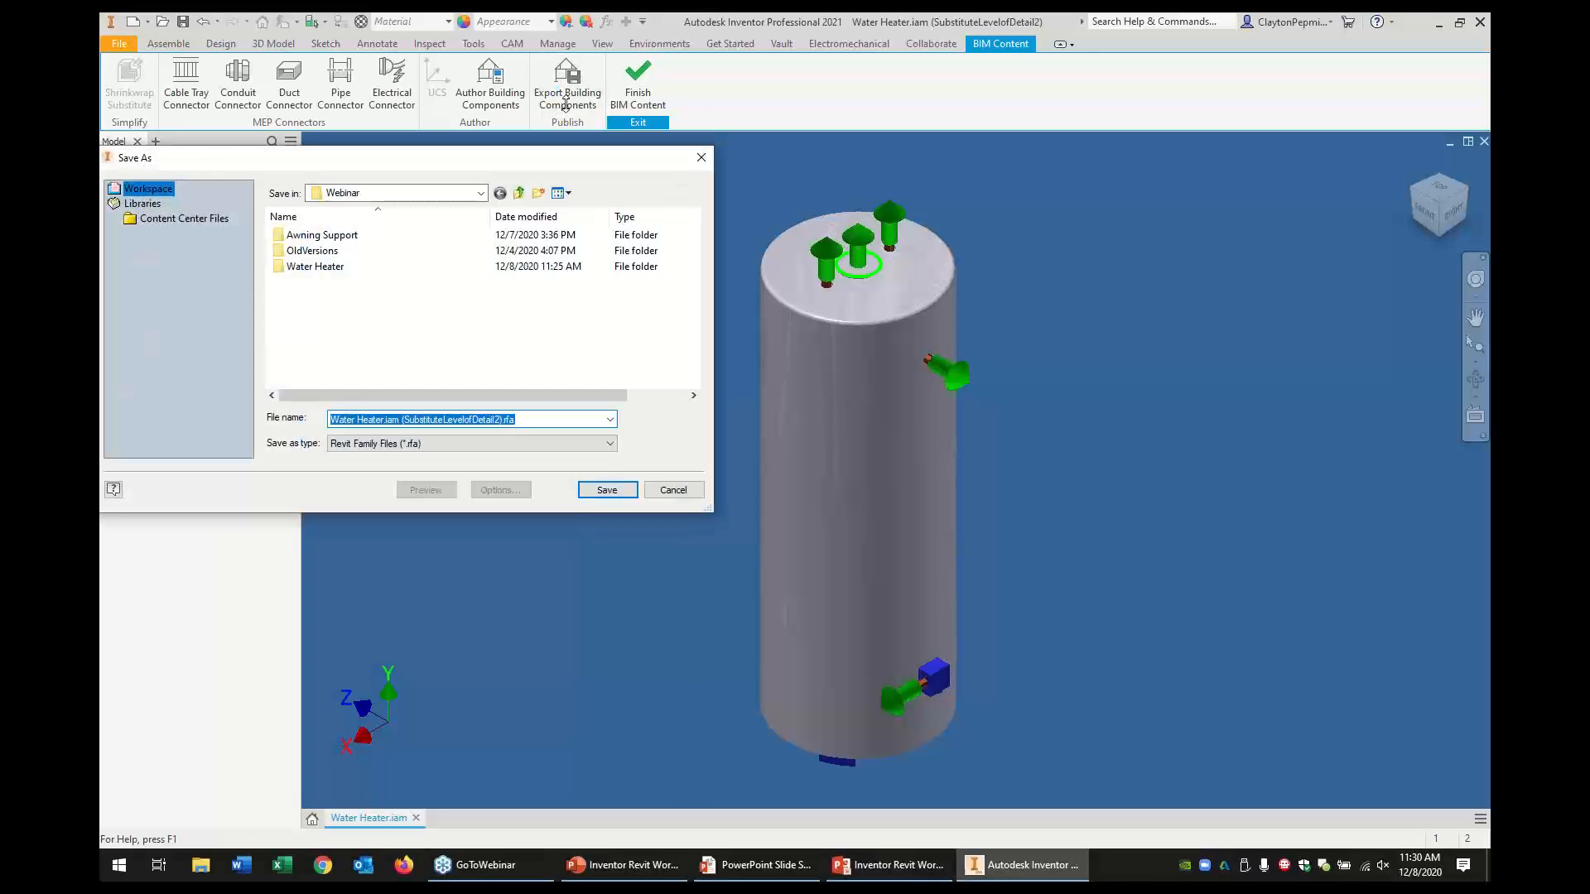
double_click(323, 267)
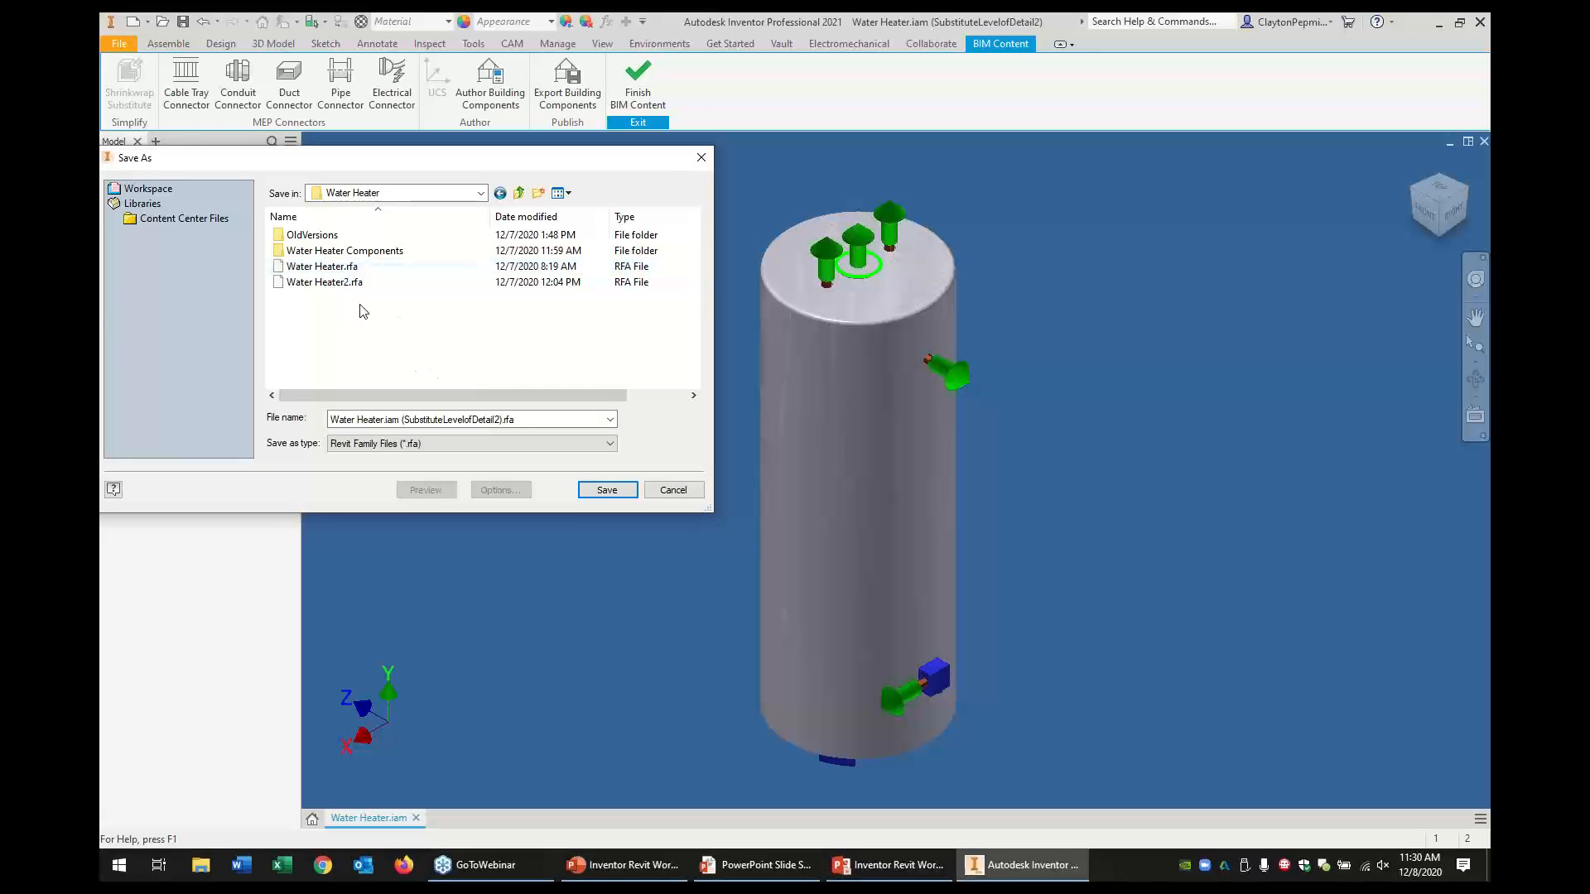
left_click(322, 266)
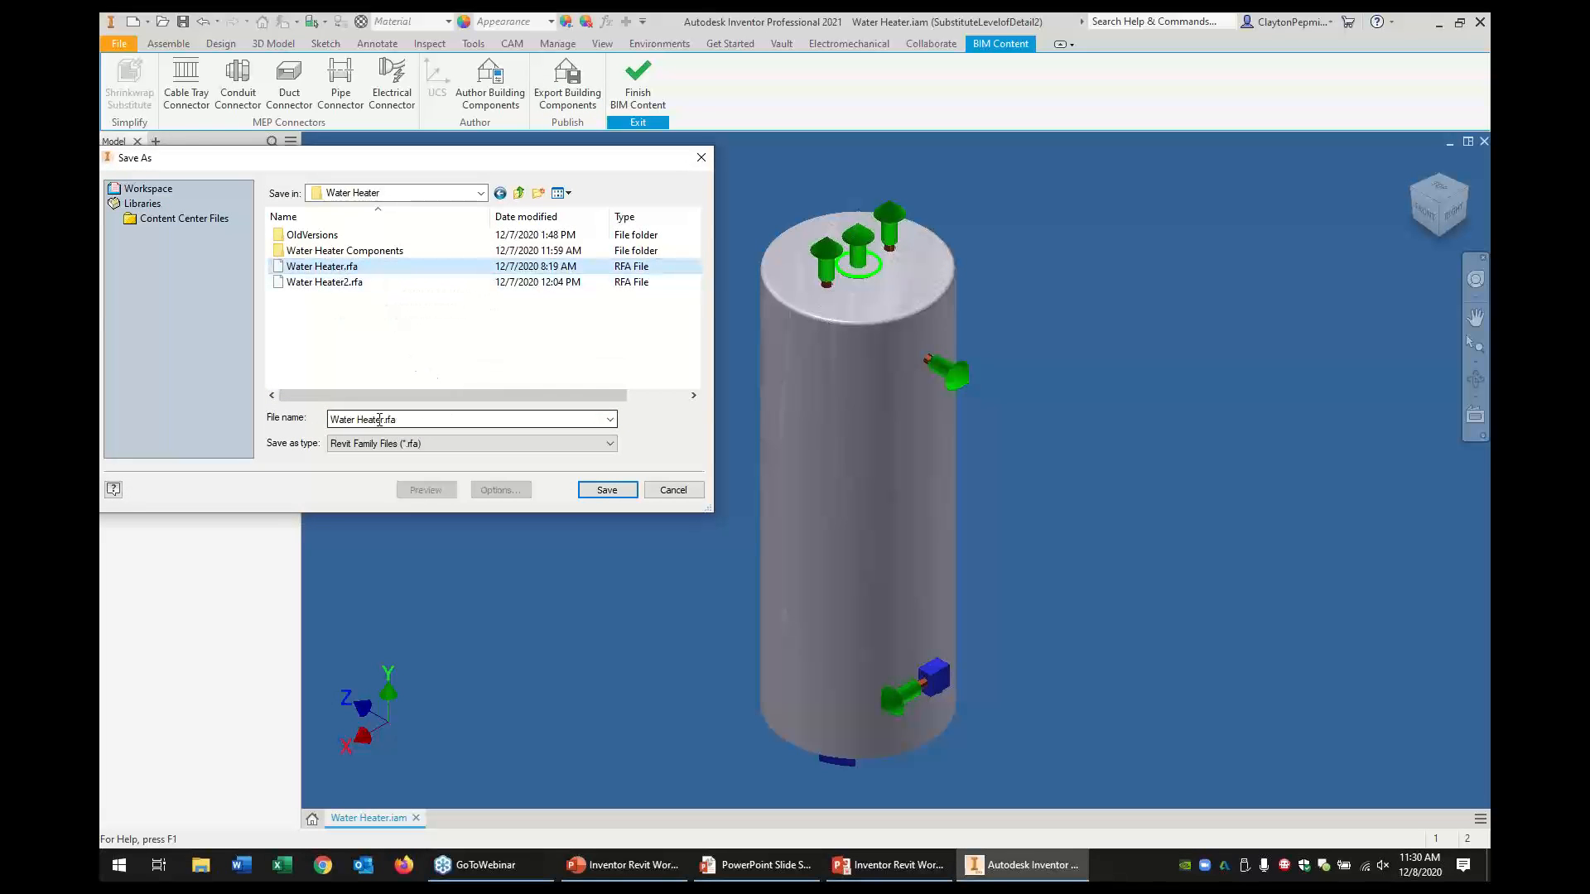
left_click_drag(356, 159, 442, 157)
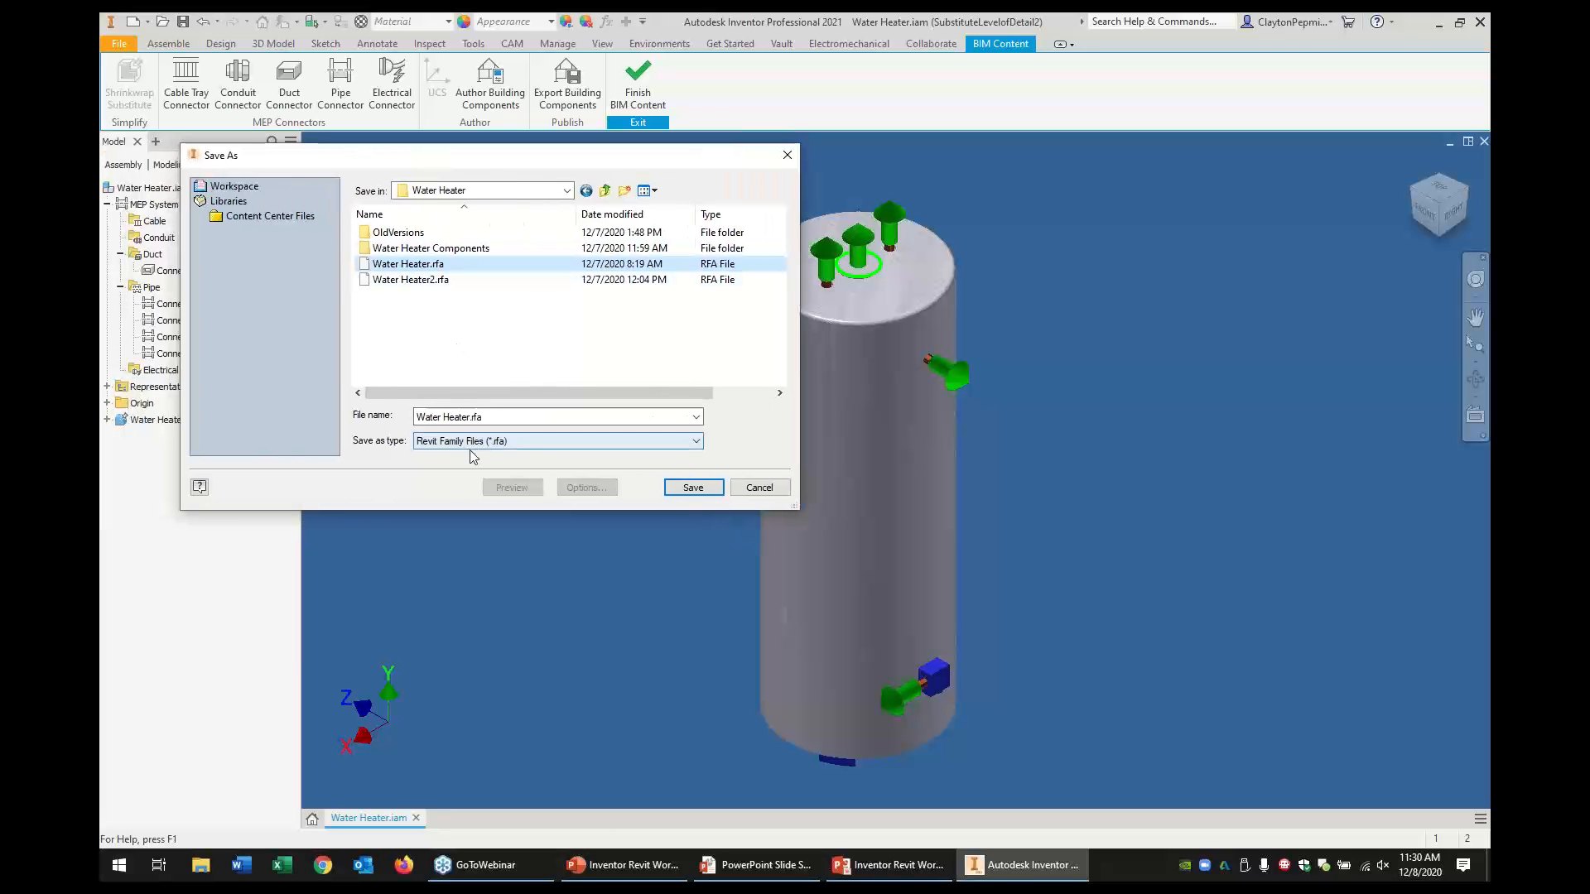
left_click(685, 491)
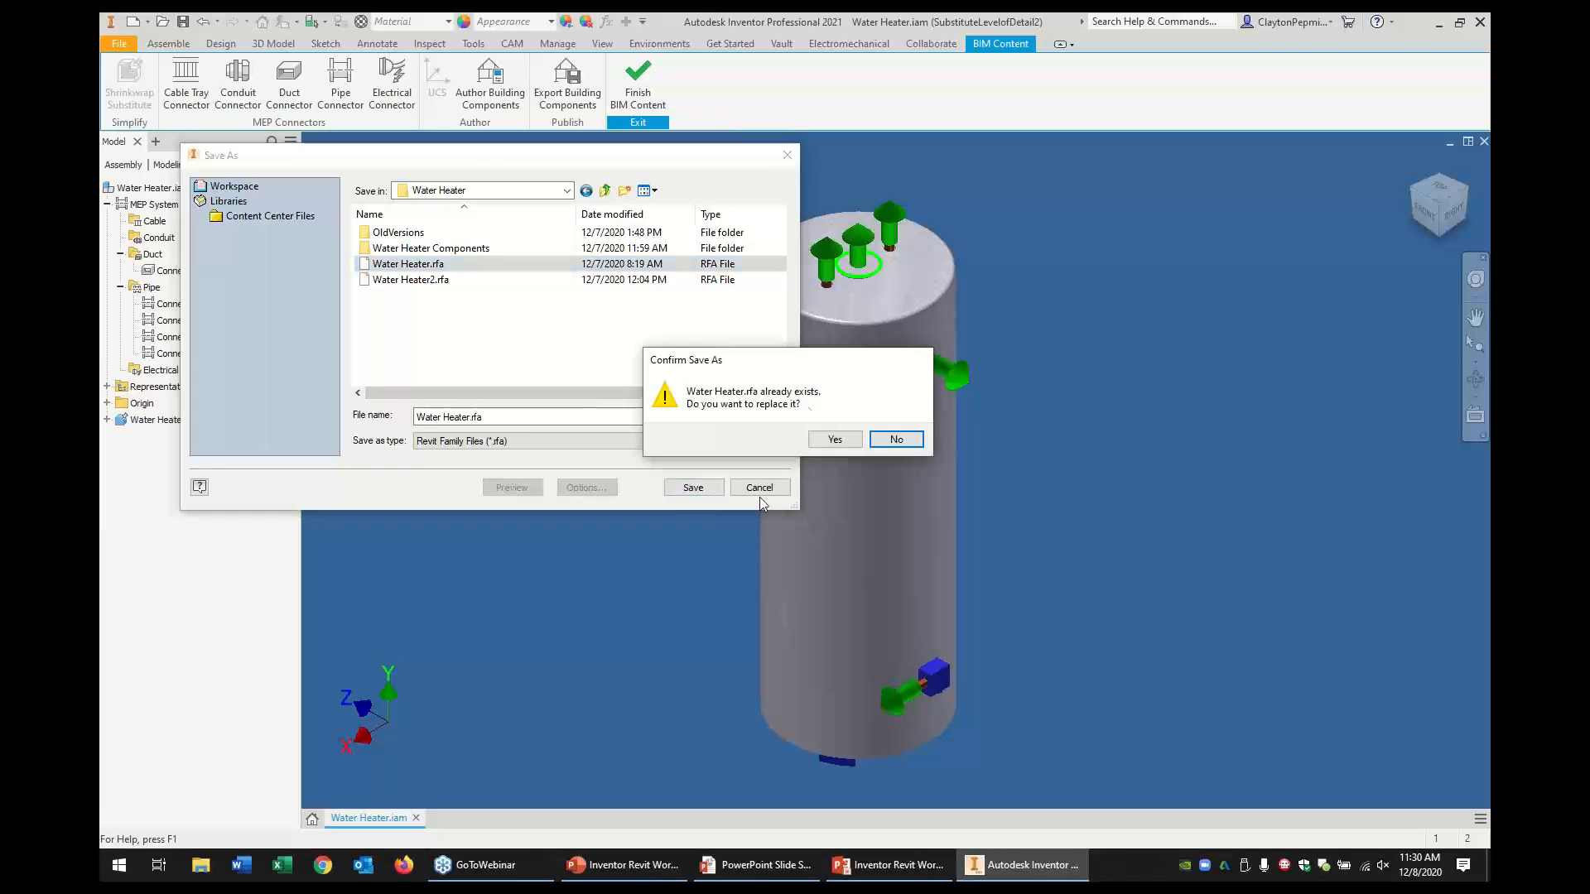
left_click(834, 438)
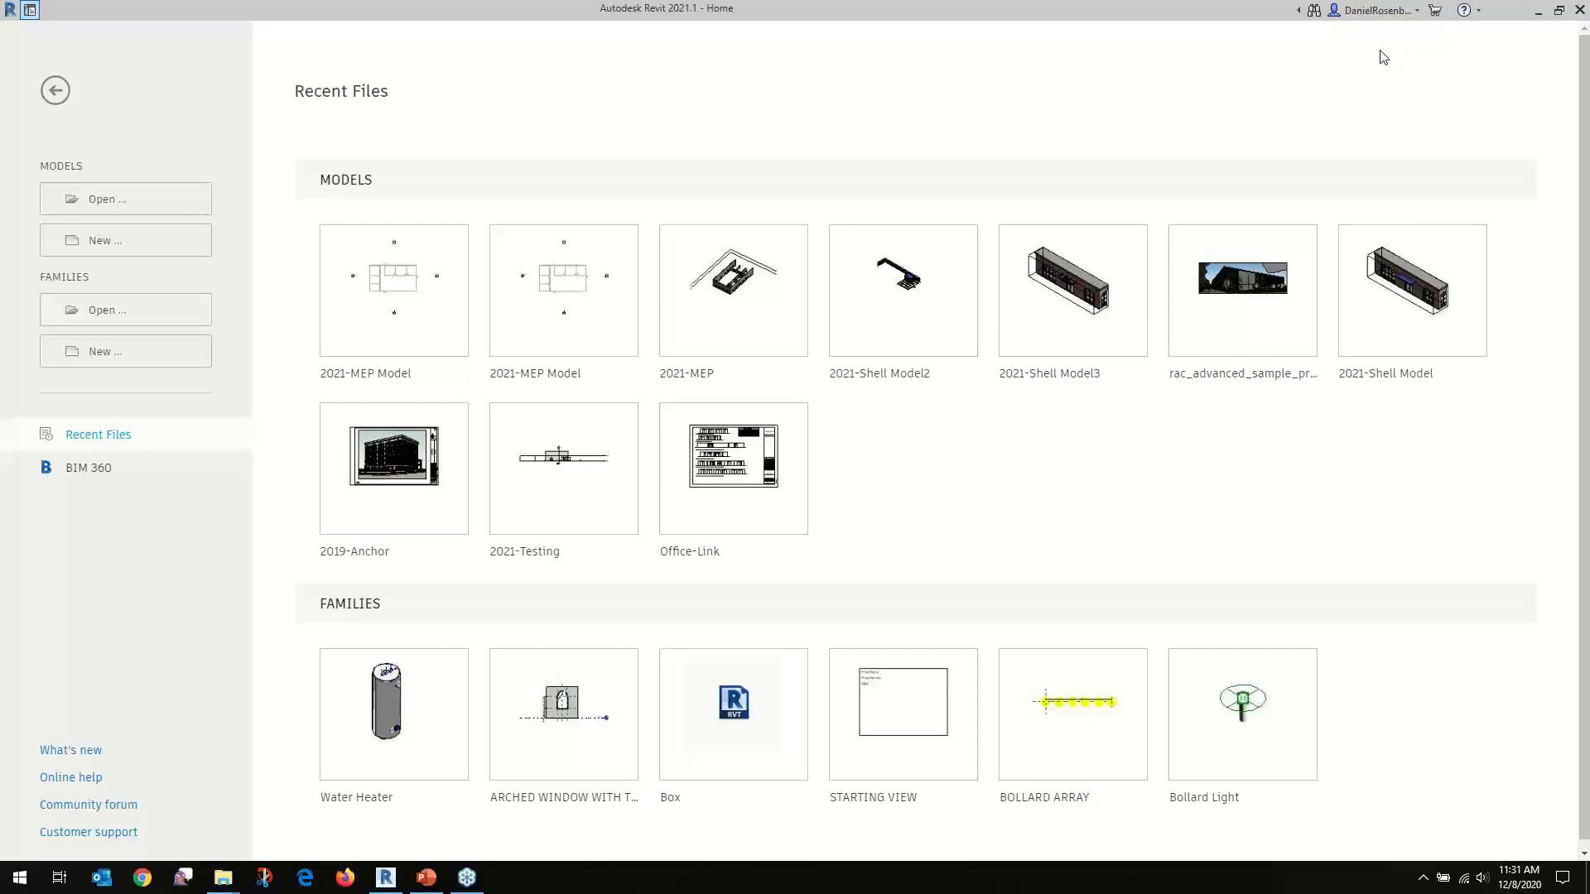
Switch to Revit and open the 2021-MEP Model project from the Demo folder
left_click(986, 8)
left_click(157, 206)
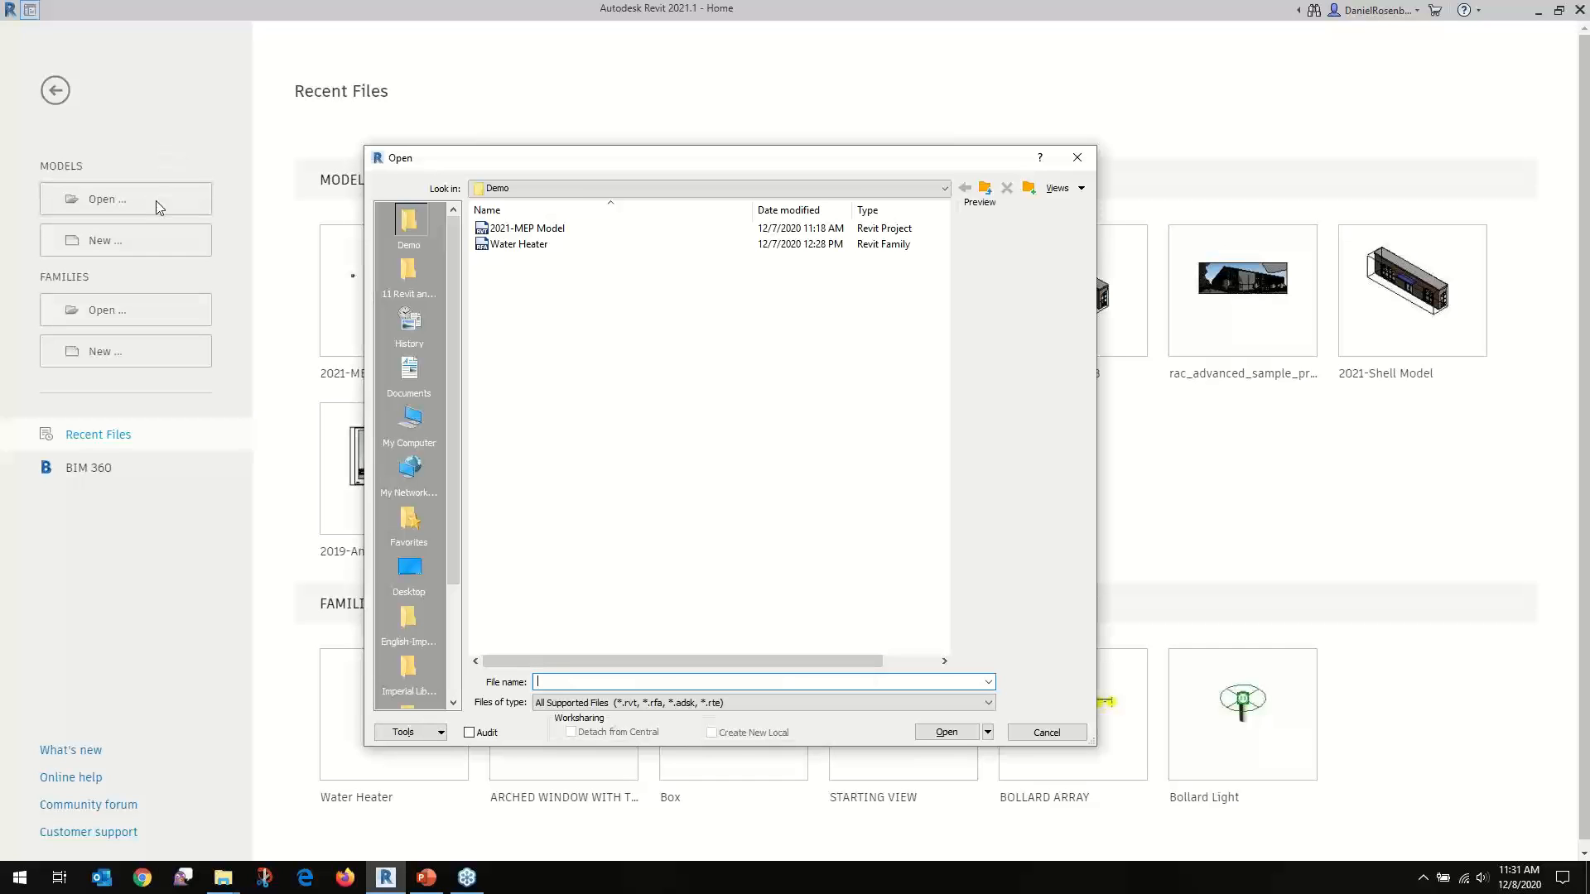
left_click(538, 228)
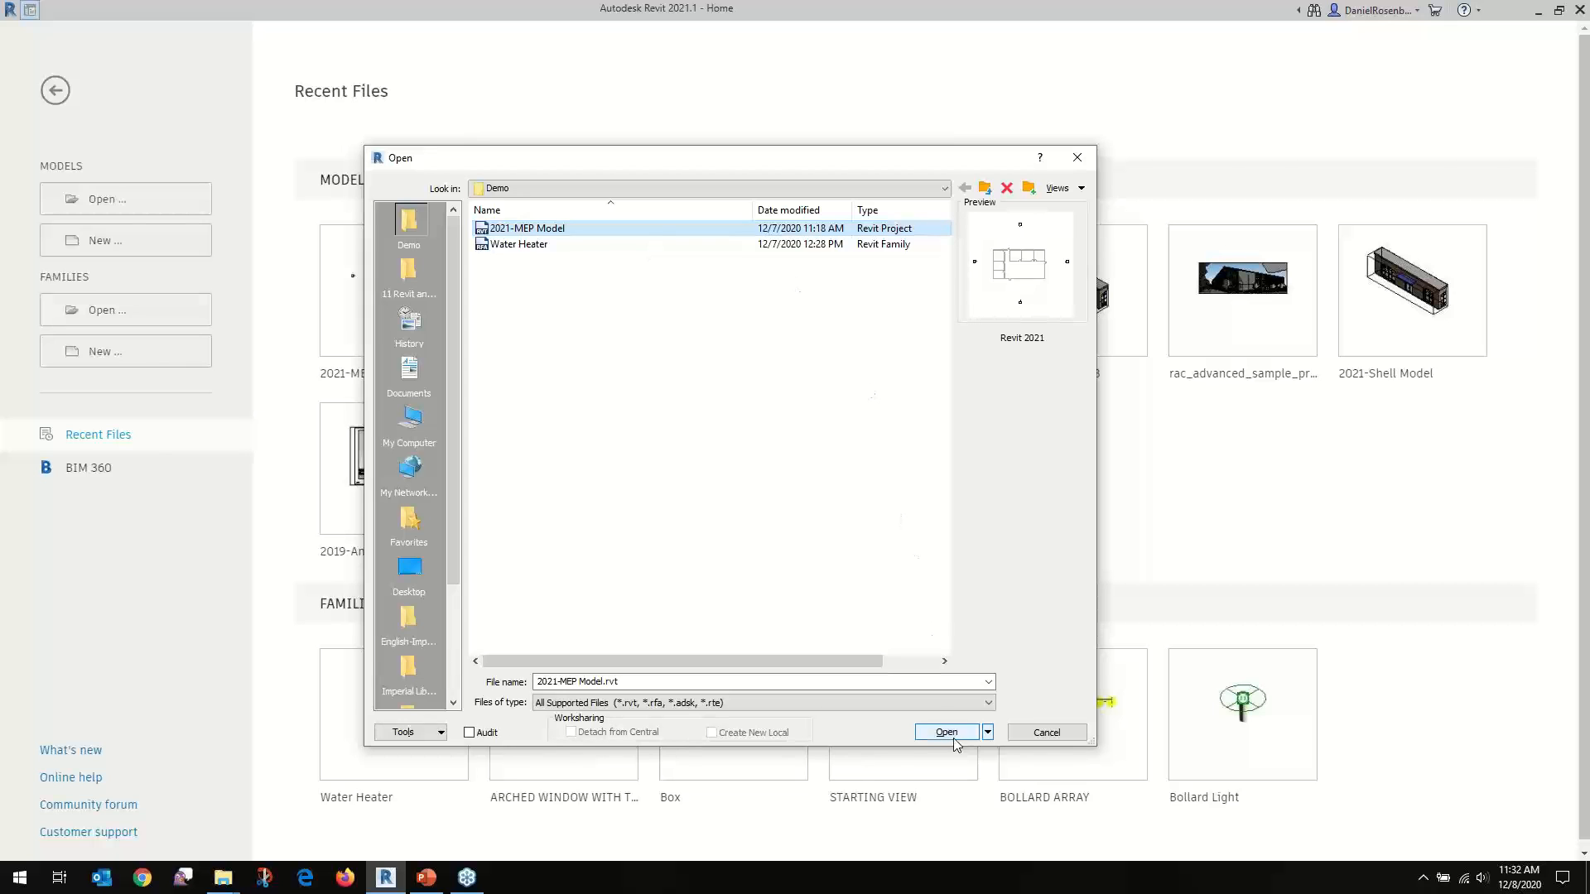
left_click(953, 738)
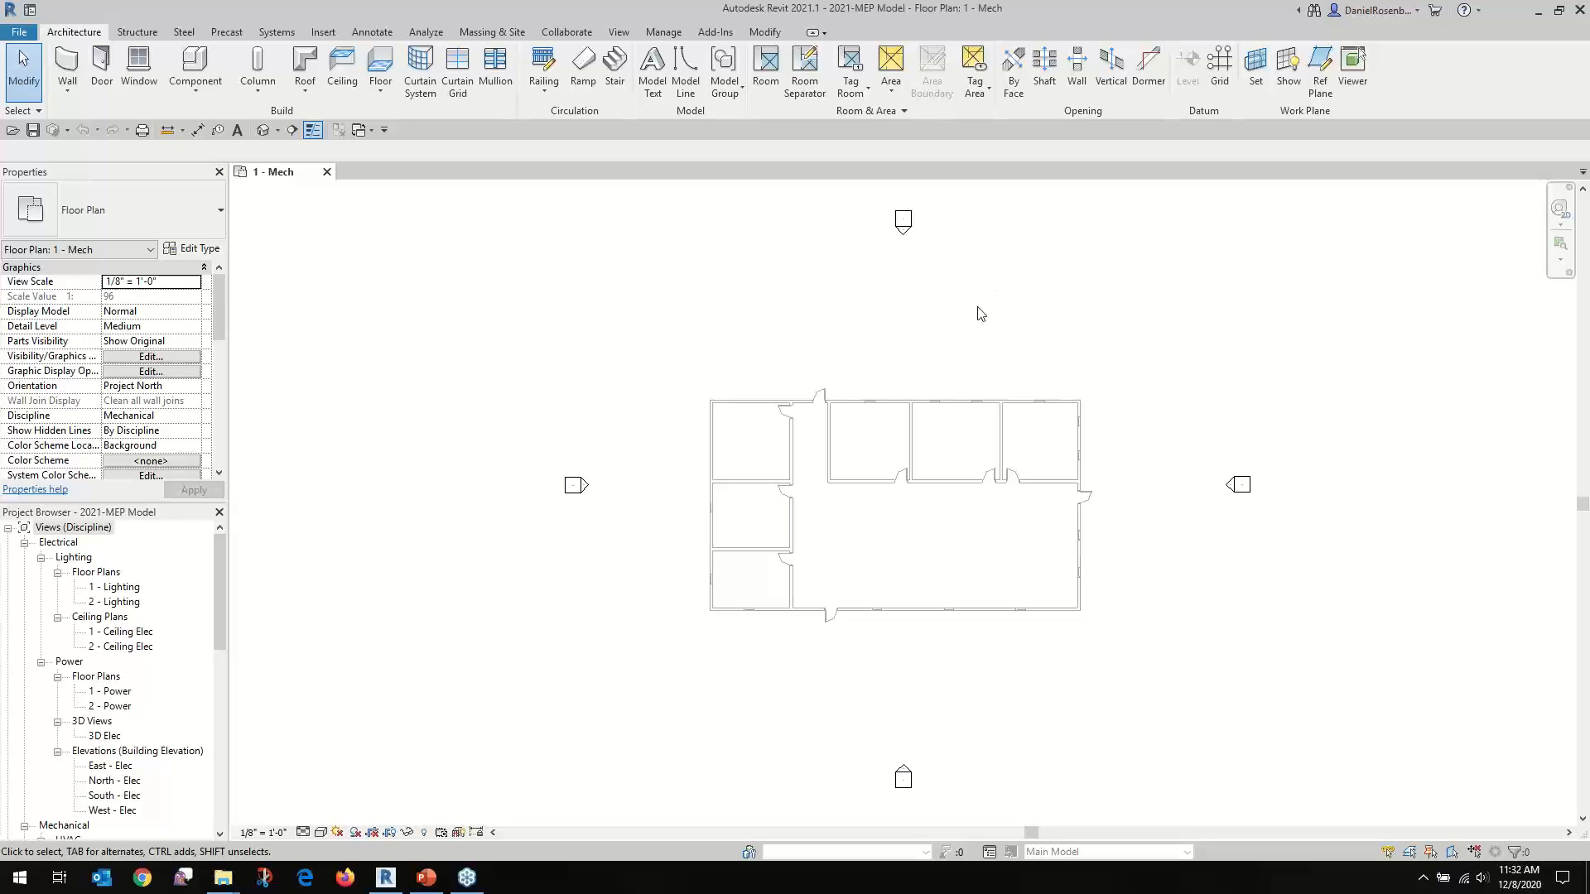
Load the Water Heater family from the Demo folder into the project
scroll(832, 461, "up", 3)
scroll(708, 427, "up", 2)
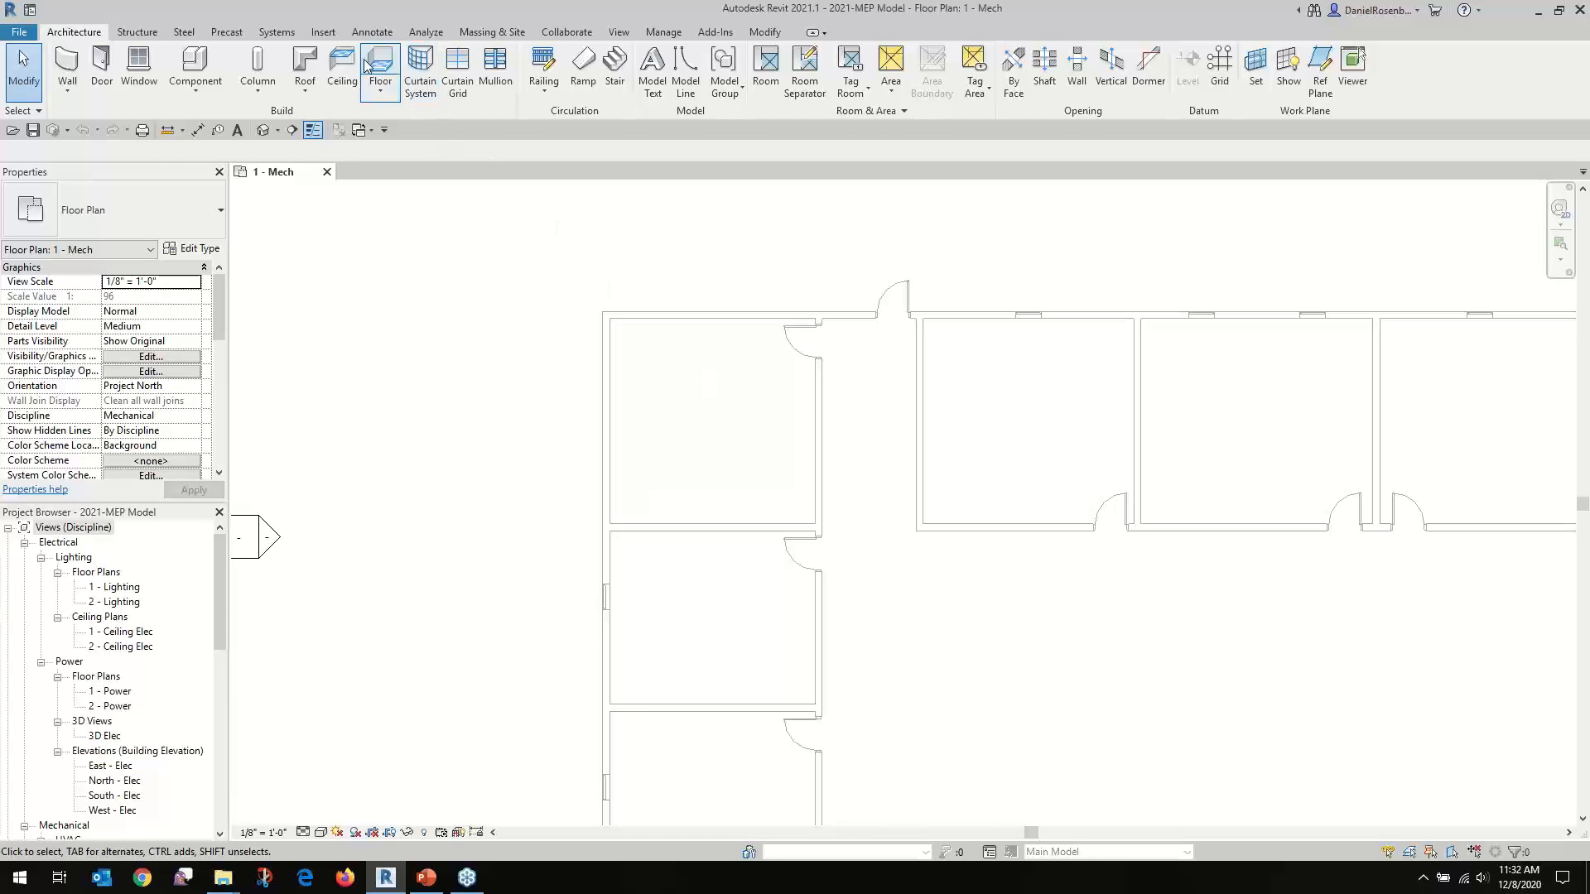
left_click(325, 33)
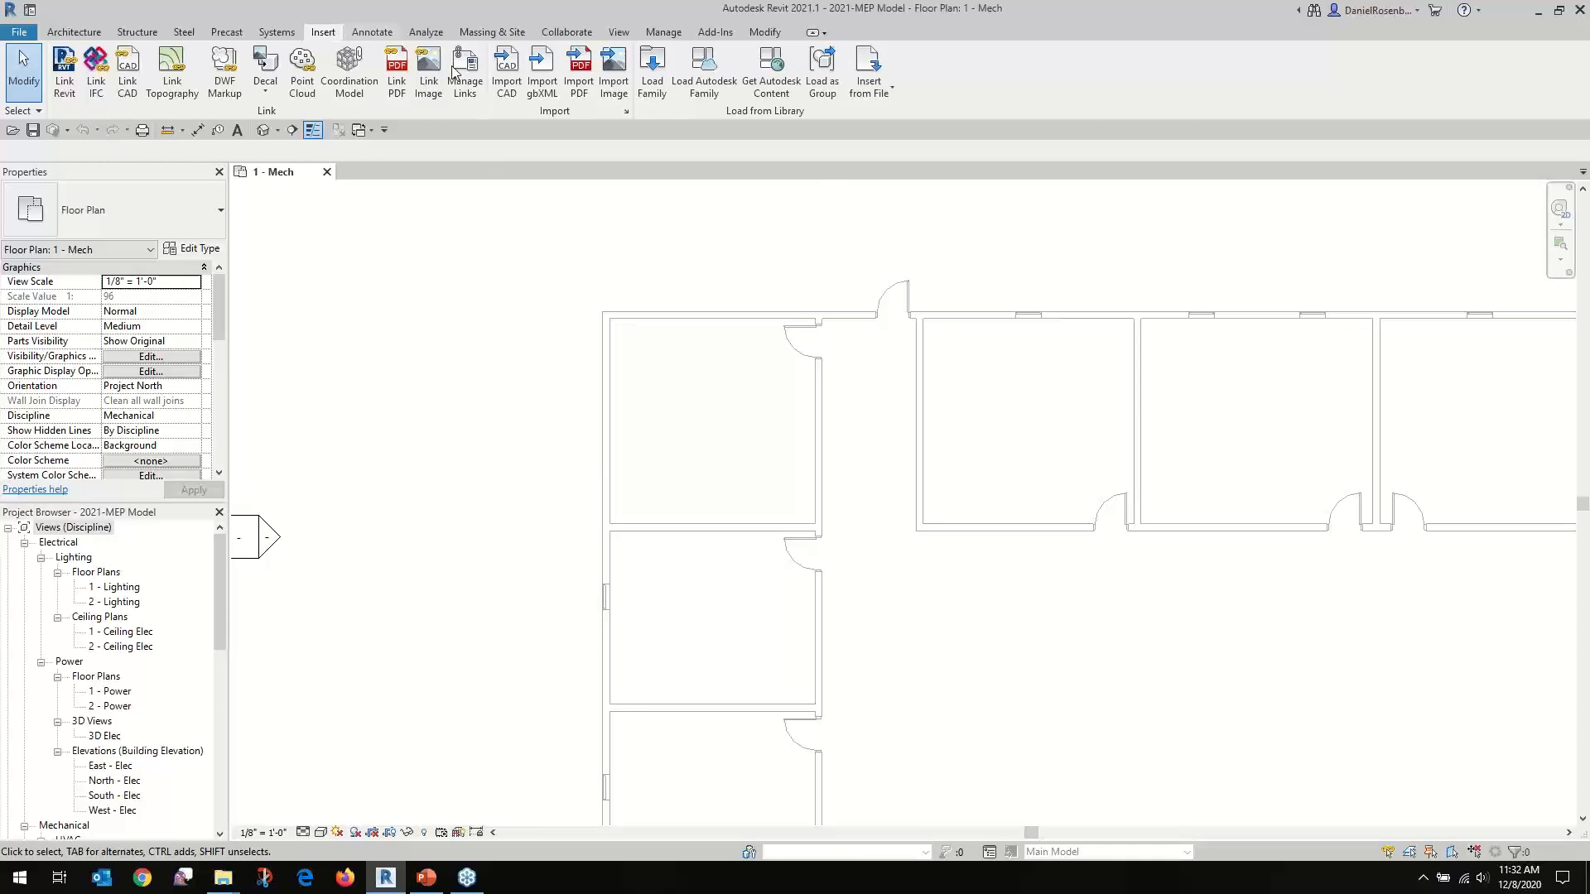
left_click(653, 83)
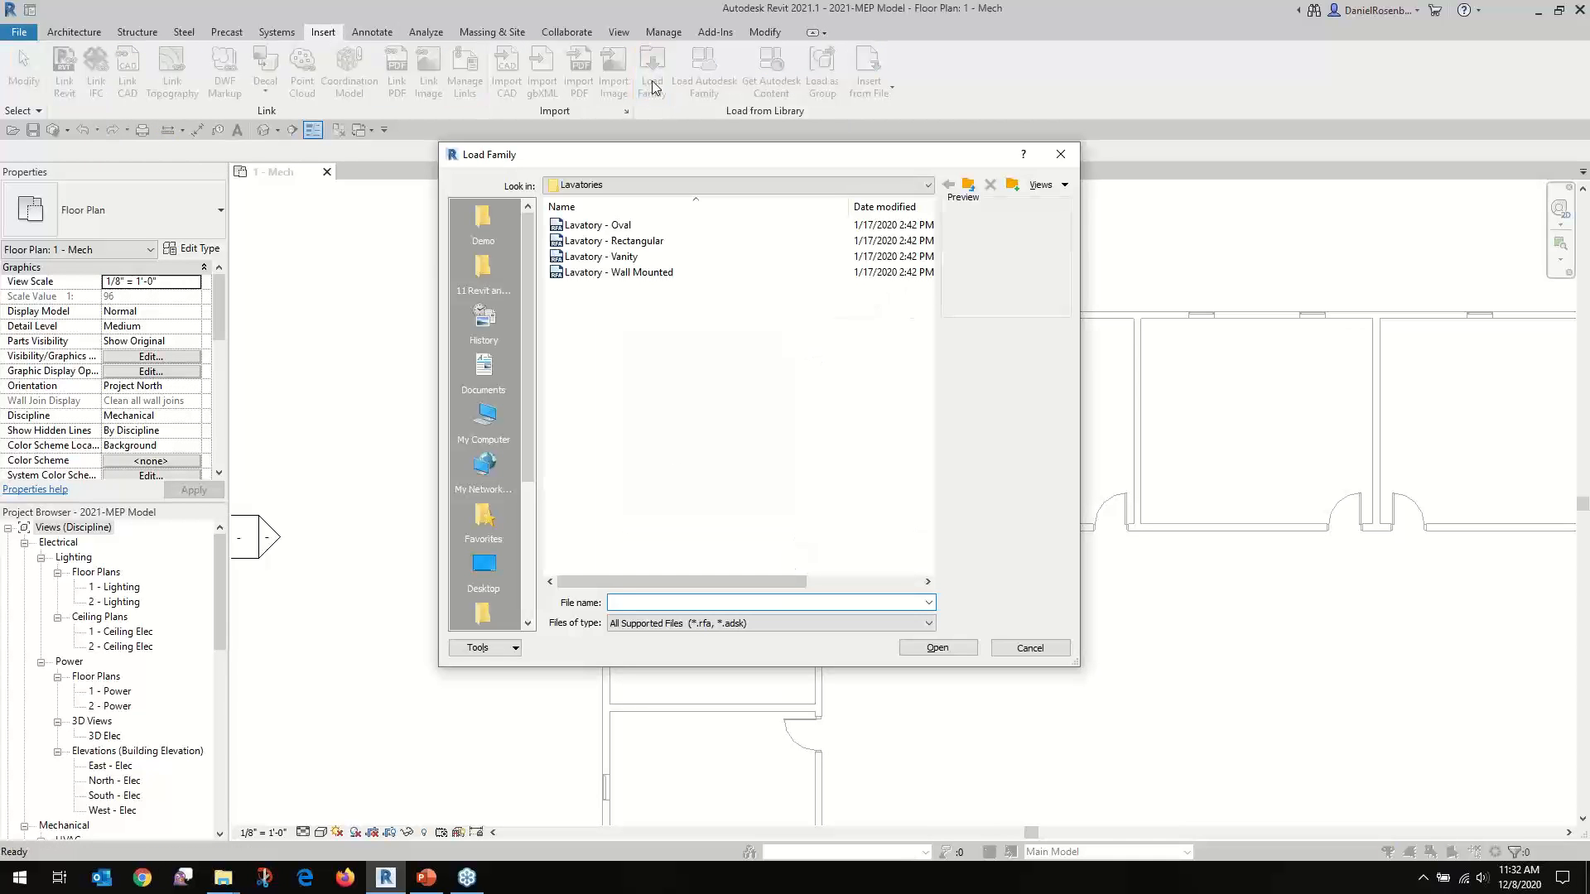
left_click(482, 222)
left_click(592, 225)
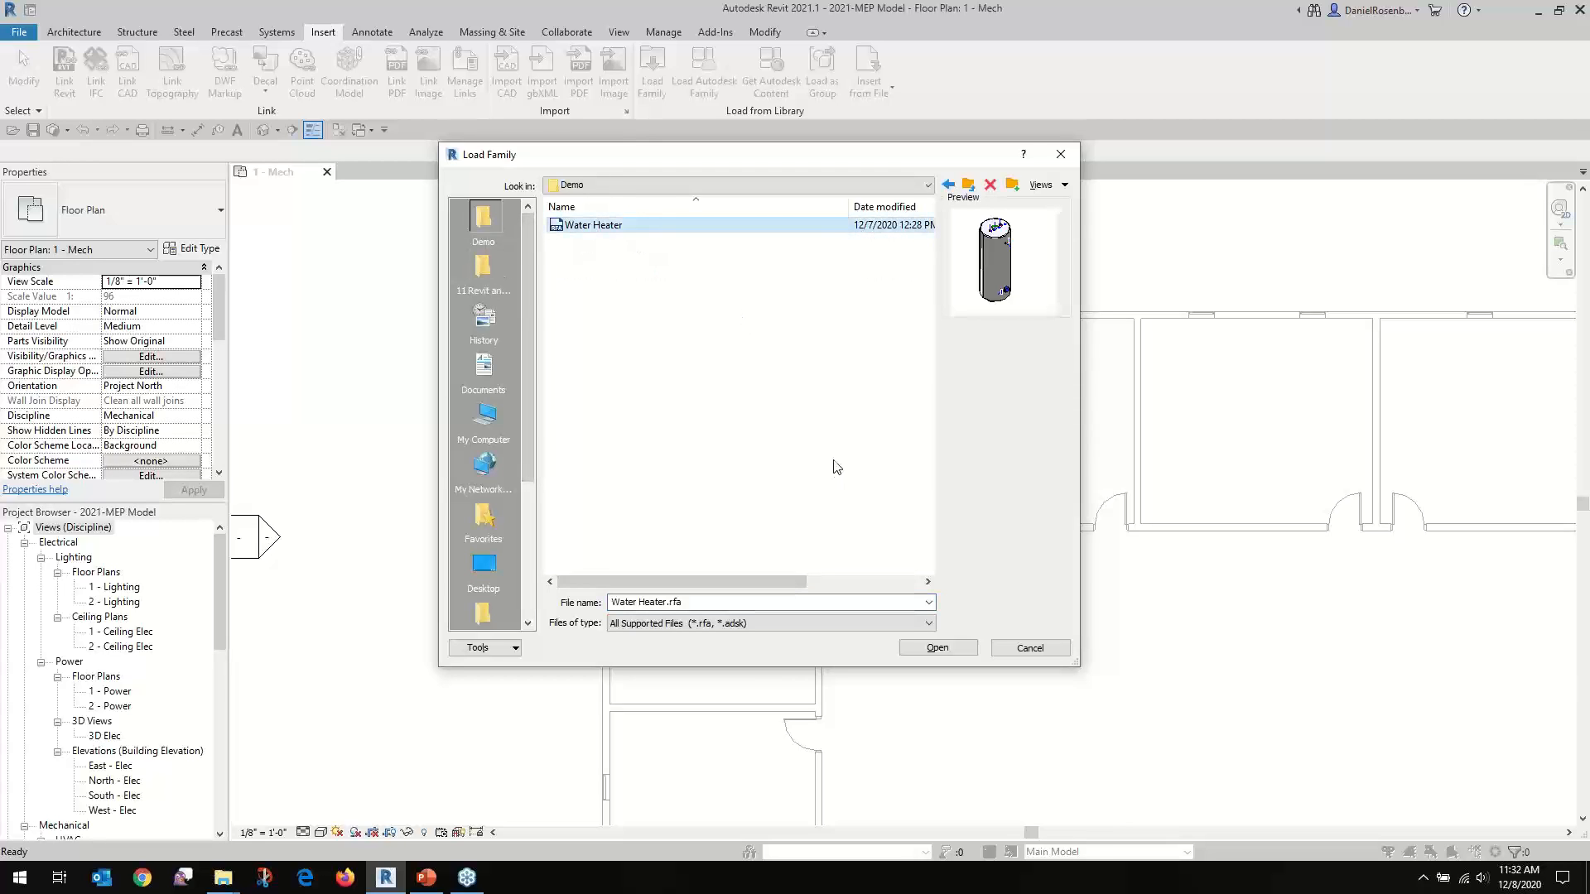
left_click(947, 648)
left_click(947, 649)
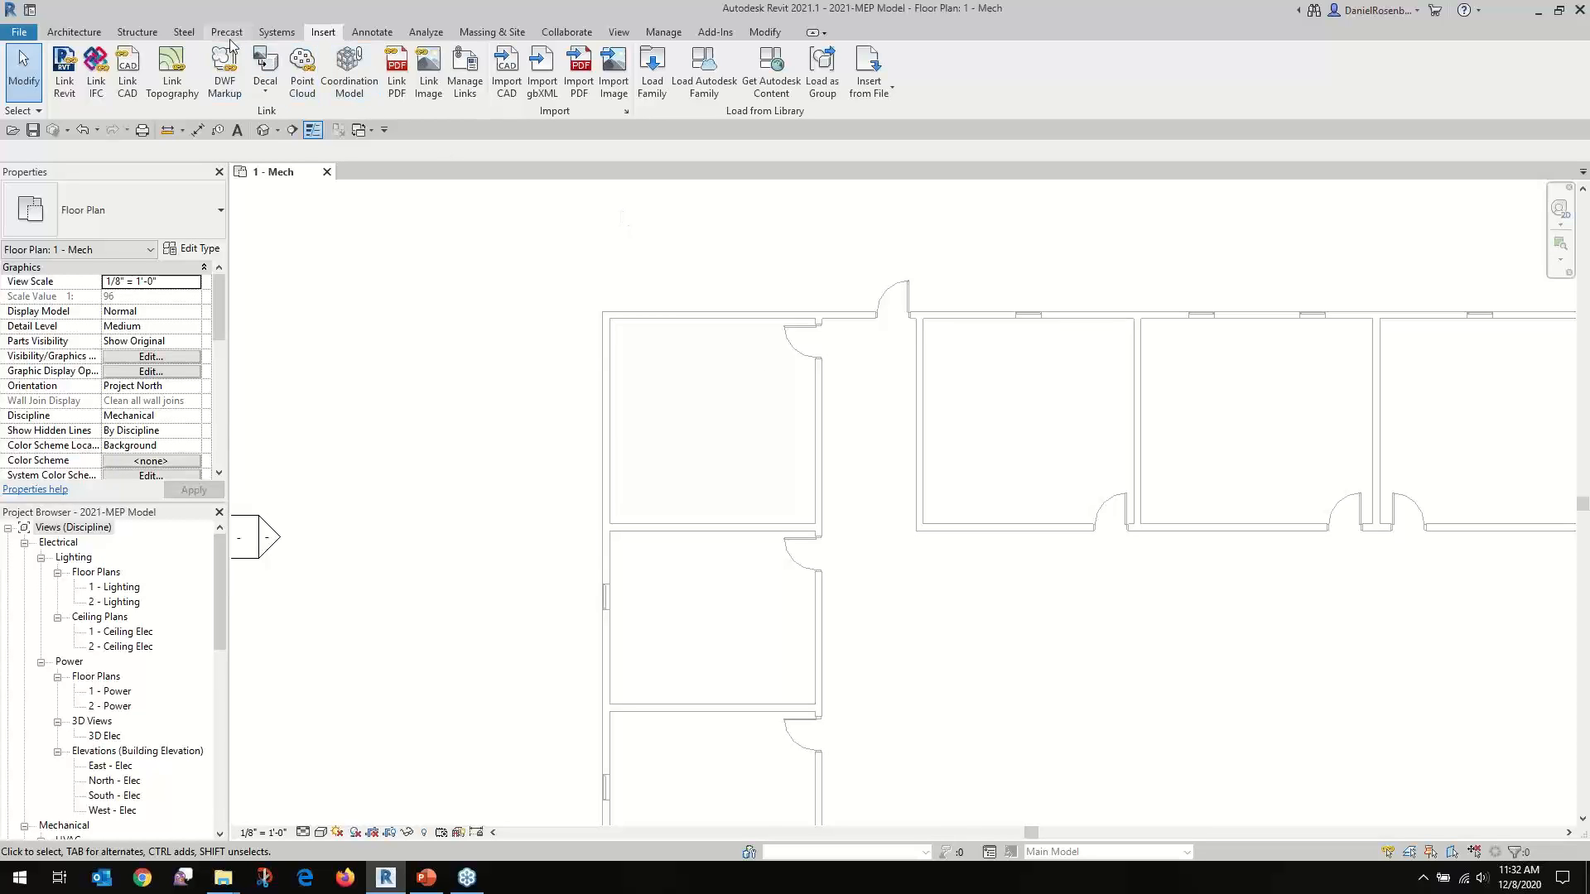
Place the Water Heater Standard mechanical equipment on Level 1 in the upper-left room's lower-left corner, about 17'-3" from its right wall
left_click(276, 32)
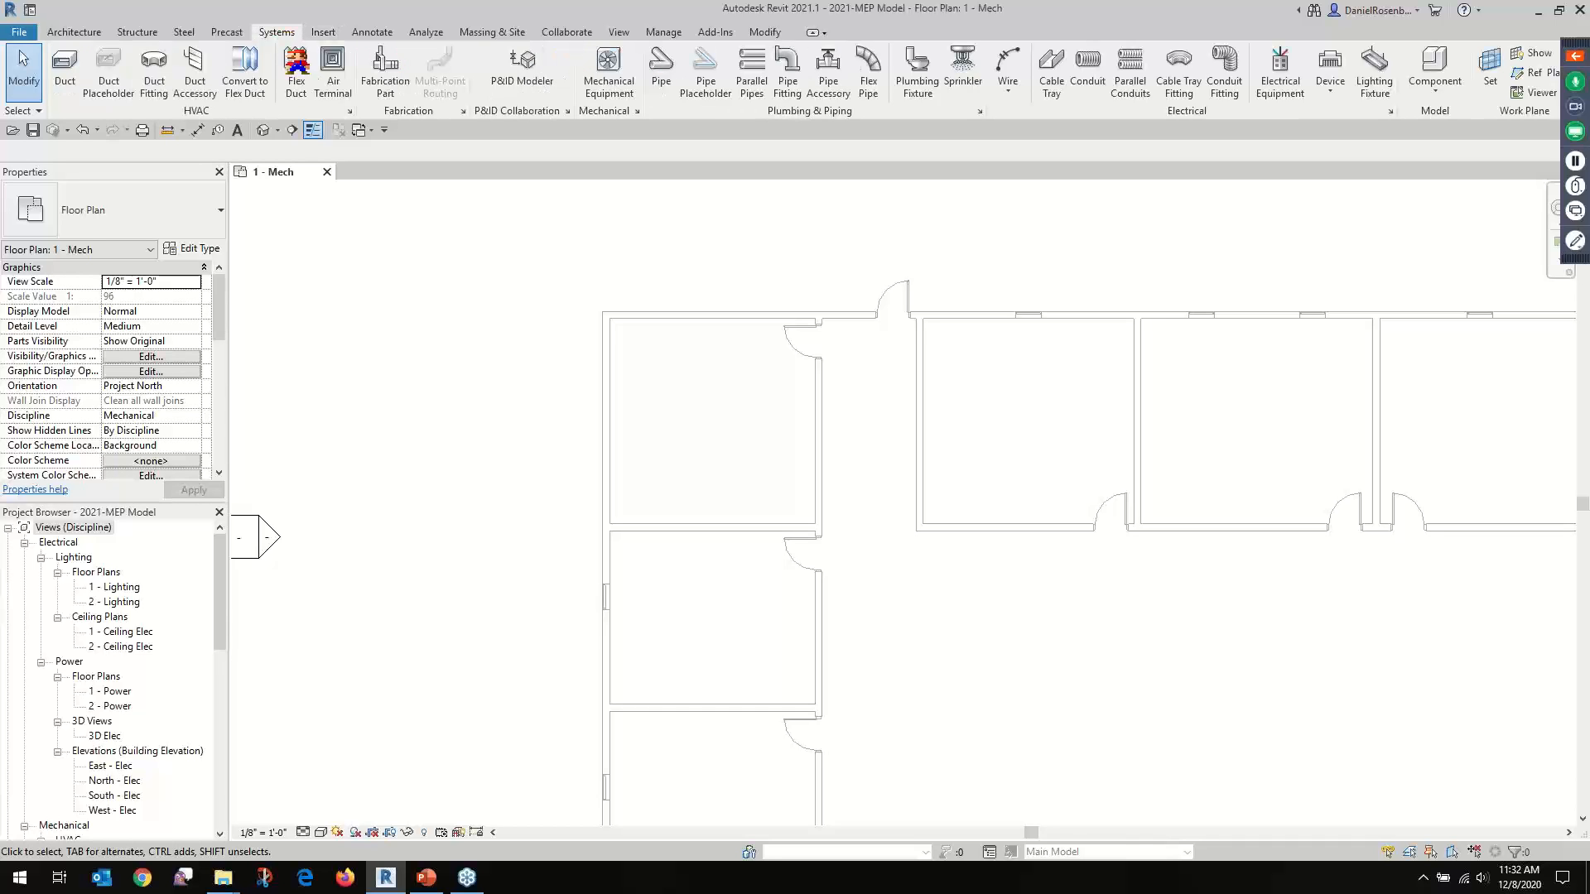
left_click_drag(573, 30, 654, 131)
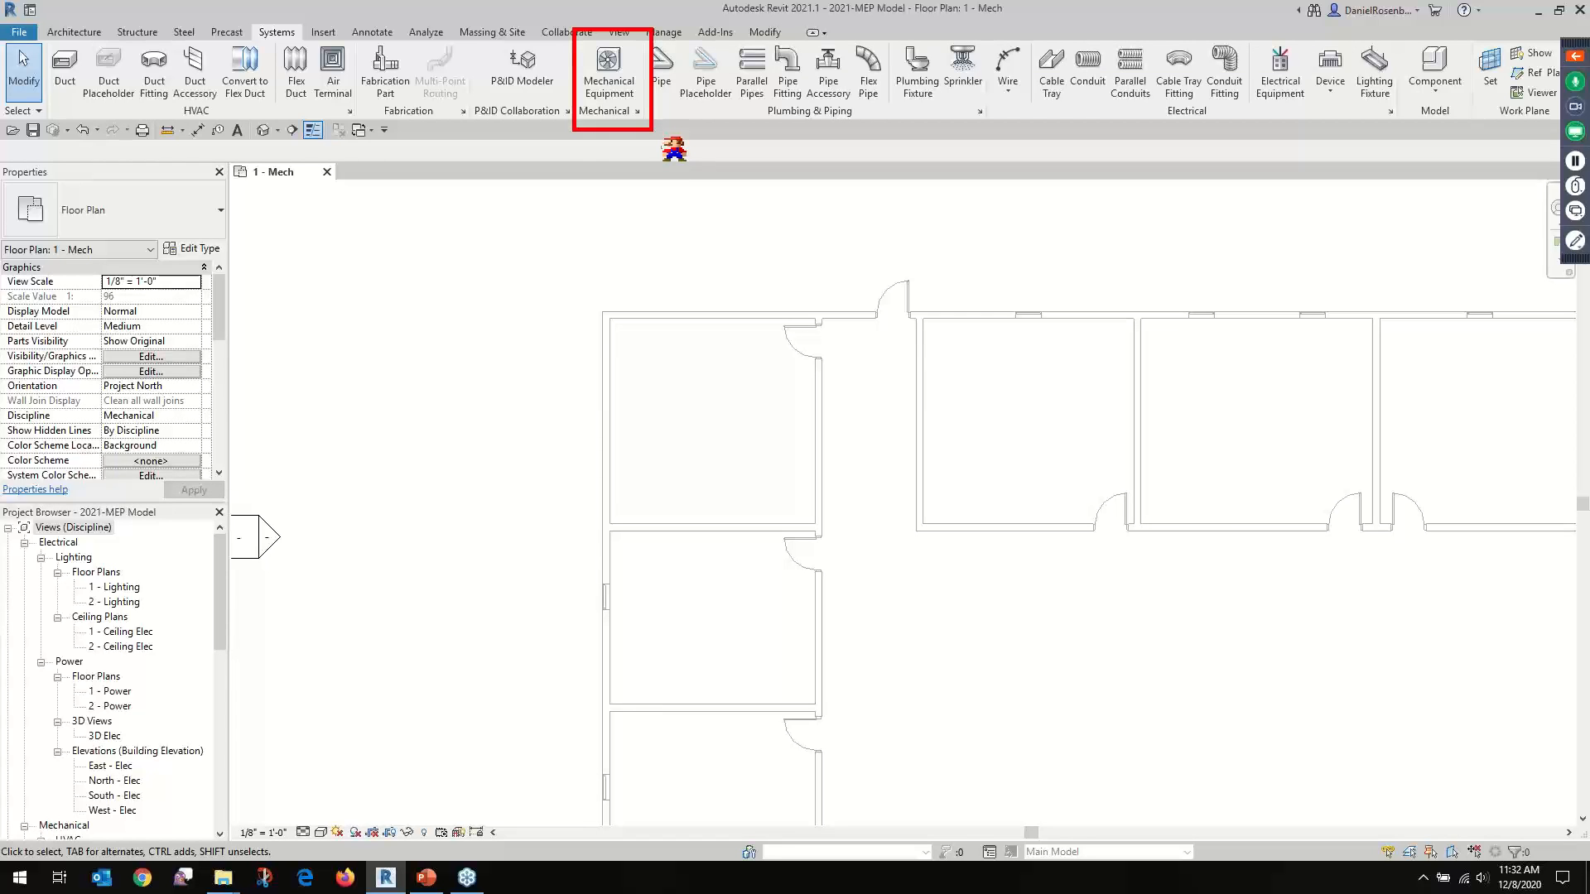
left_click(609, 60)
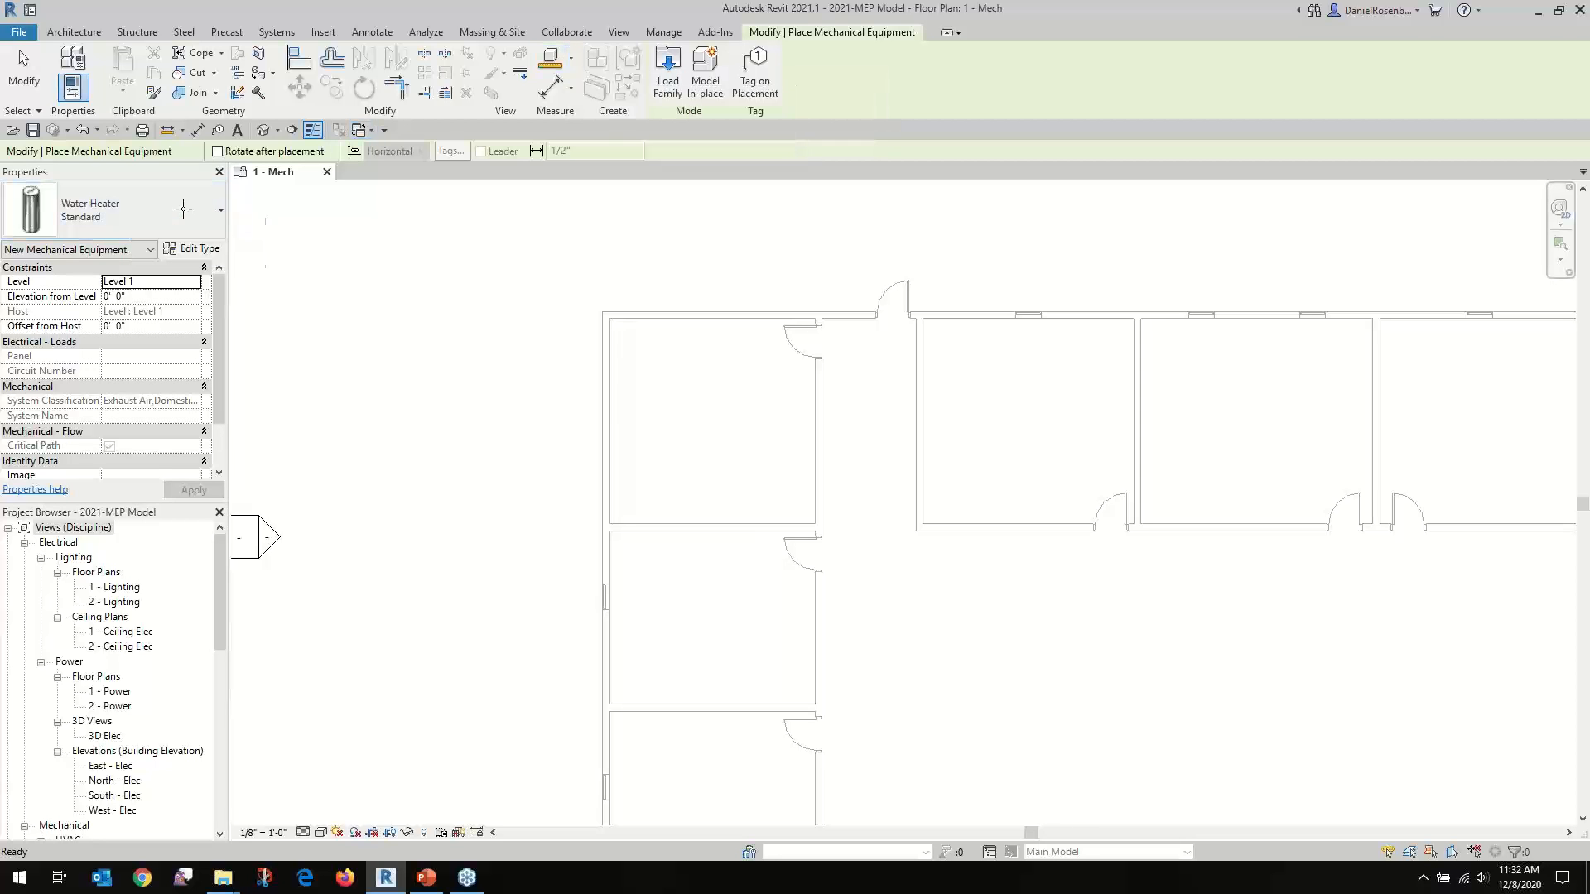
scroll(643, 502, "up", 5)
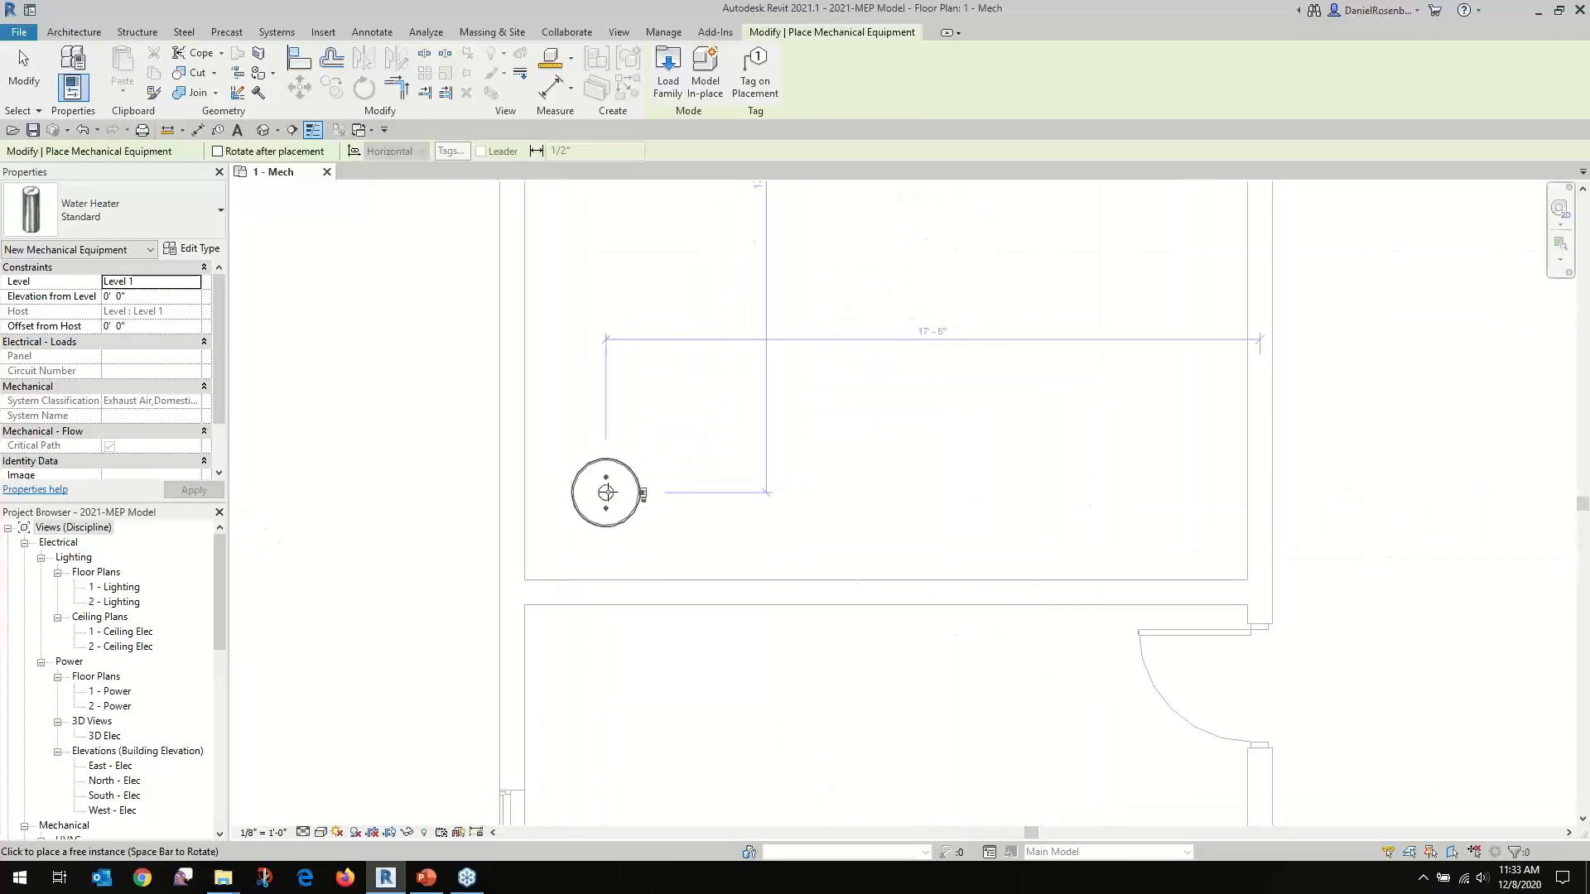
left_click(615, 489)
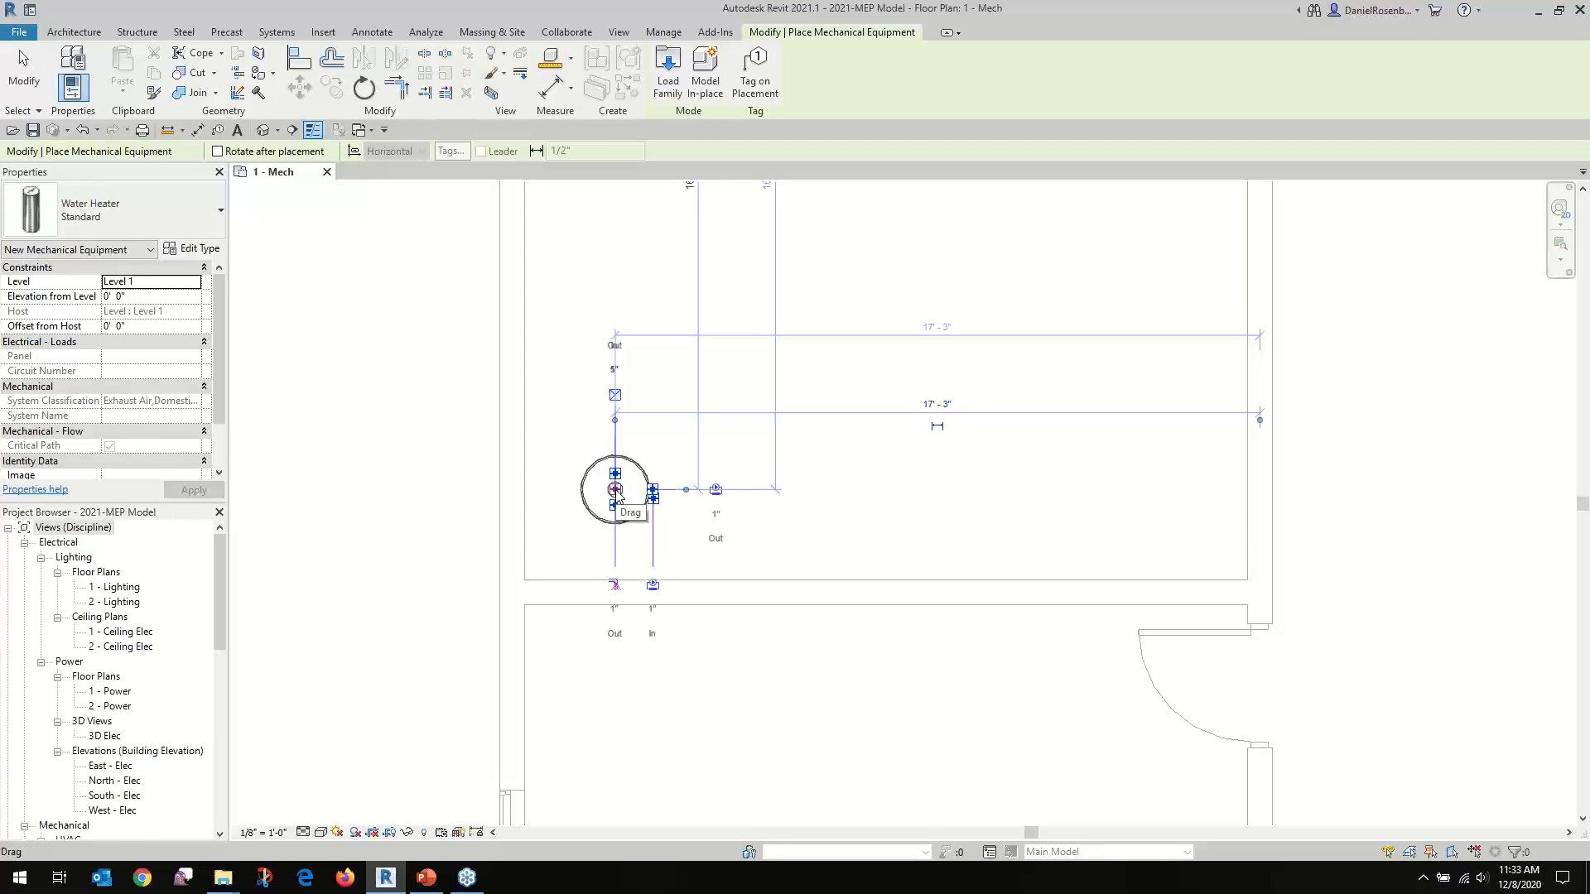
key("Escape")
key("Escape")
Select the placed water heater in the floor plan and examine its duct and pipe connectors
scroll(623, 519, "up", 3)
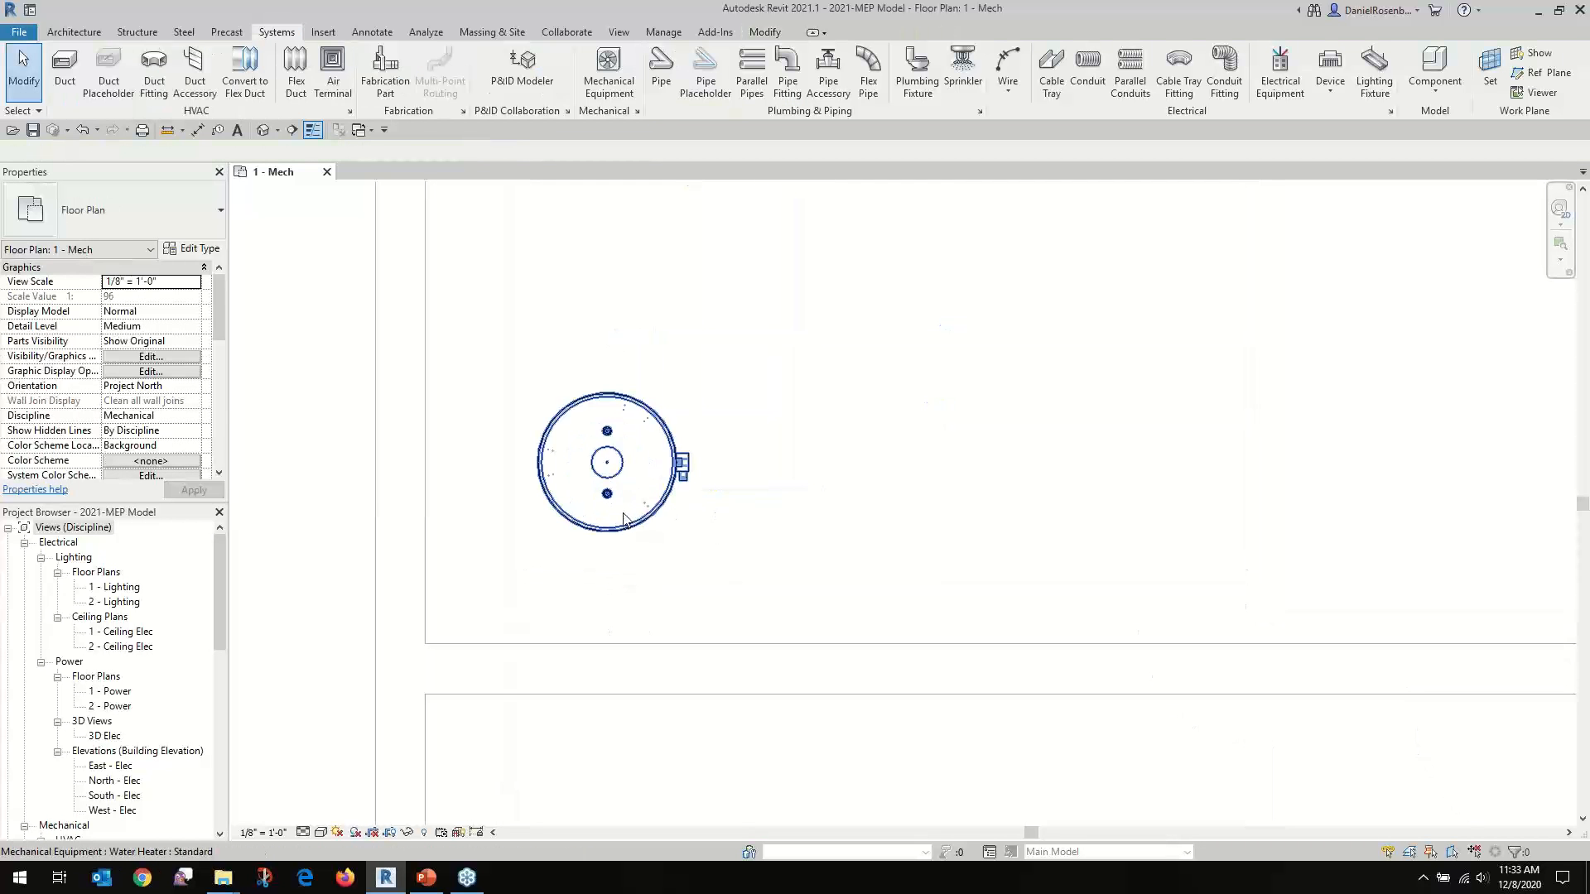
left_click(658, 478)
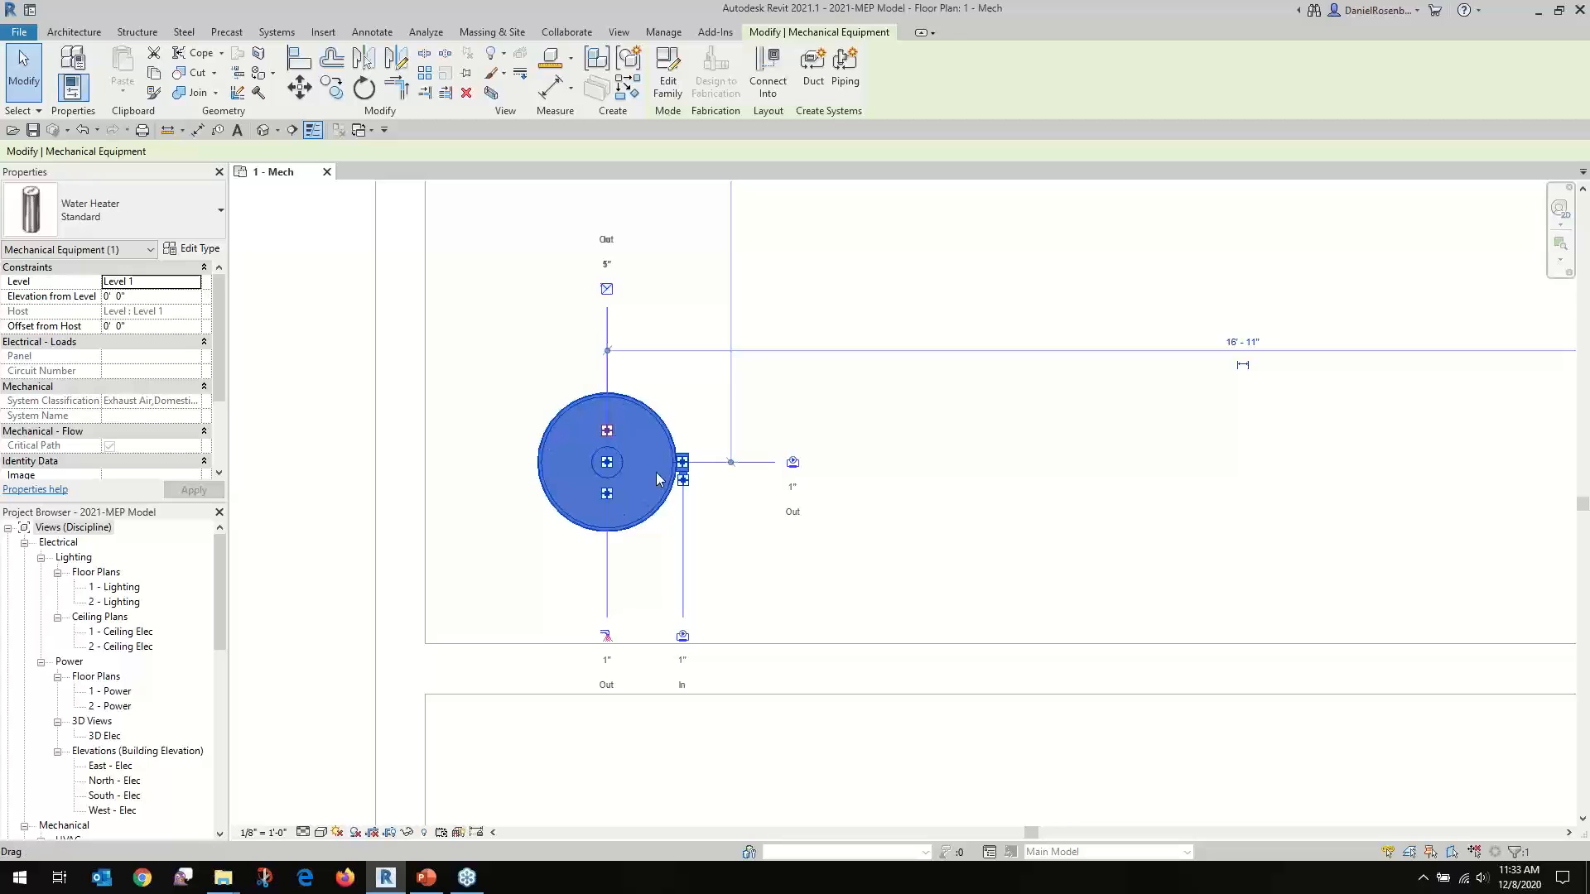
left_click_drag(614, 416, 605, 449)
scroll(608, 439, "down", 2)
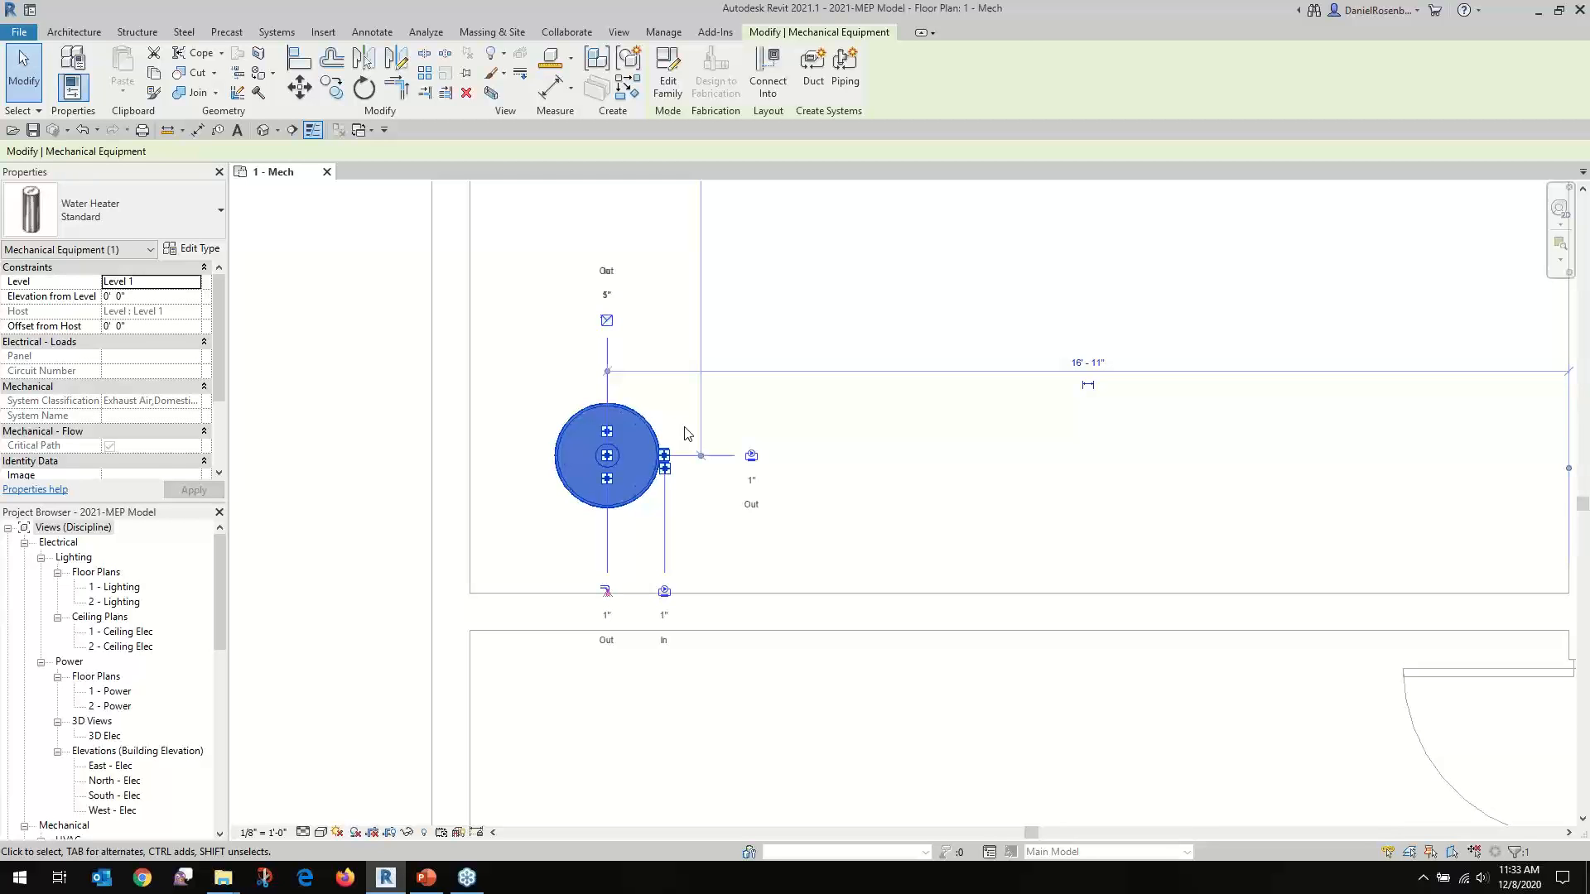
key("Escape")
Open the default 3D view, examine the water heater and its connectors from several angles, and close that view
key("3")
key("d")
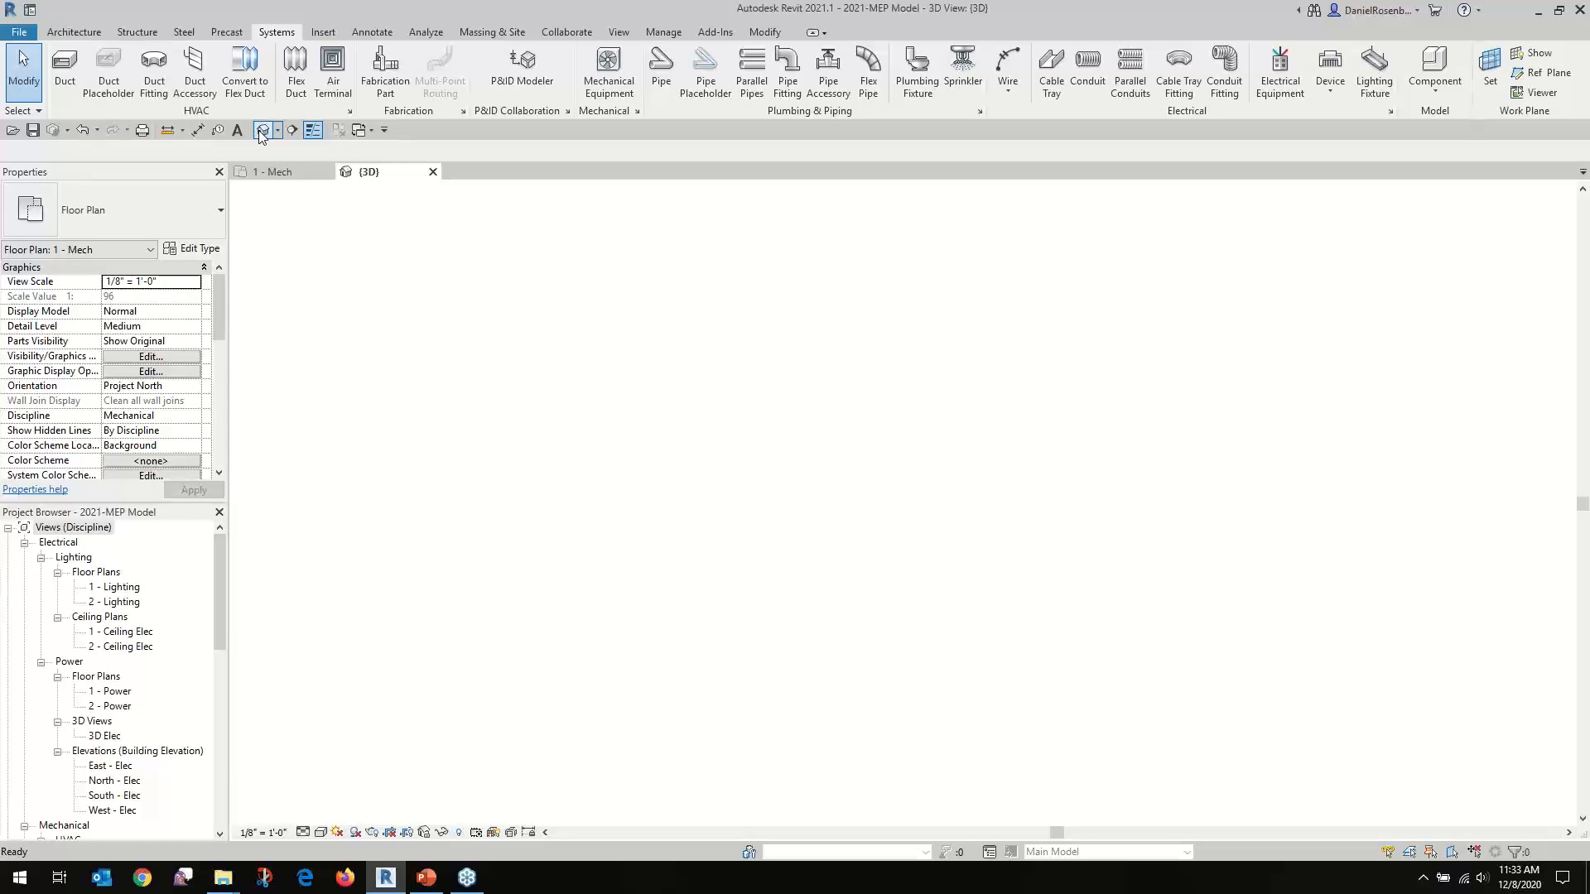
scroll(787, 439, "up", 6)
middle_click_drag(827, 451, 856, 418, "shift")
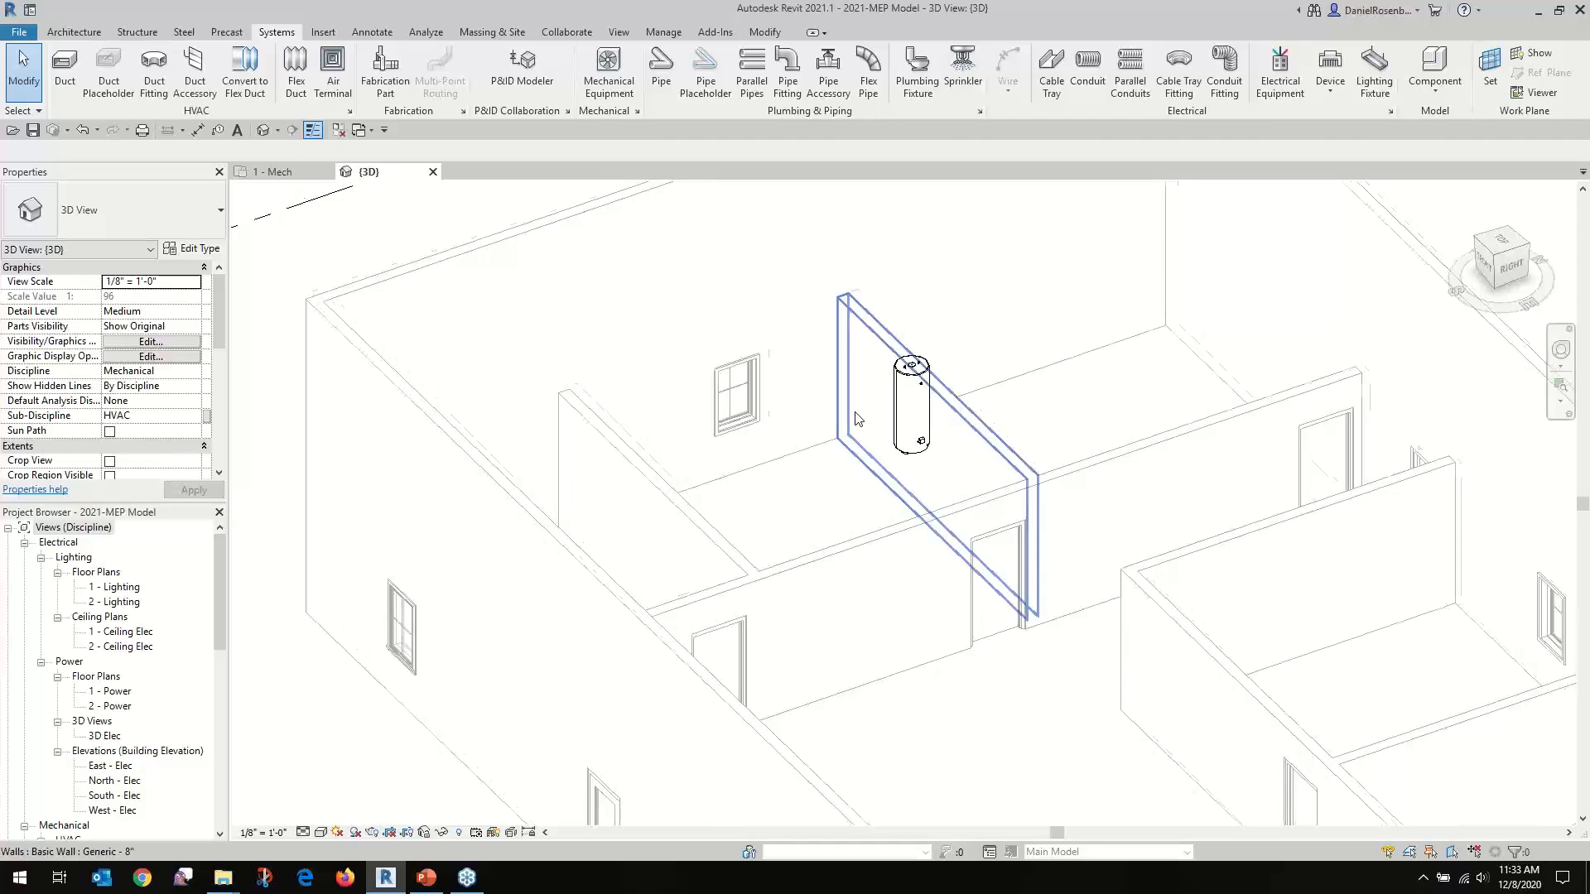
left_click(908, 405)
mouse_move(1115, 468)
middle_mouse_down("shift")
mouse_move(885, 431)
mouse_move(826, 354)
mouse_move(751, 375)
mouse_move(869, 469)
mouse_move(1113, 480)
middle_mouse_up("shift")
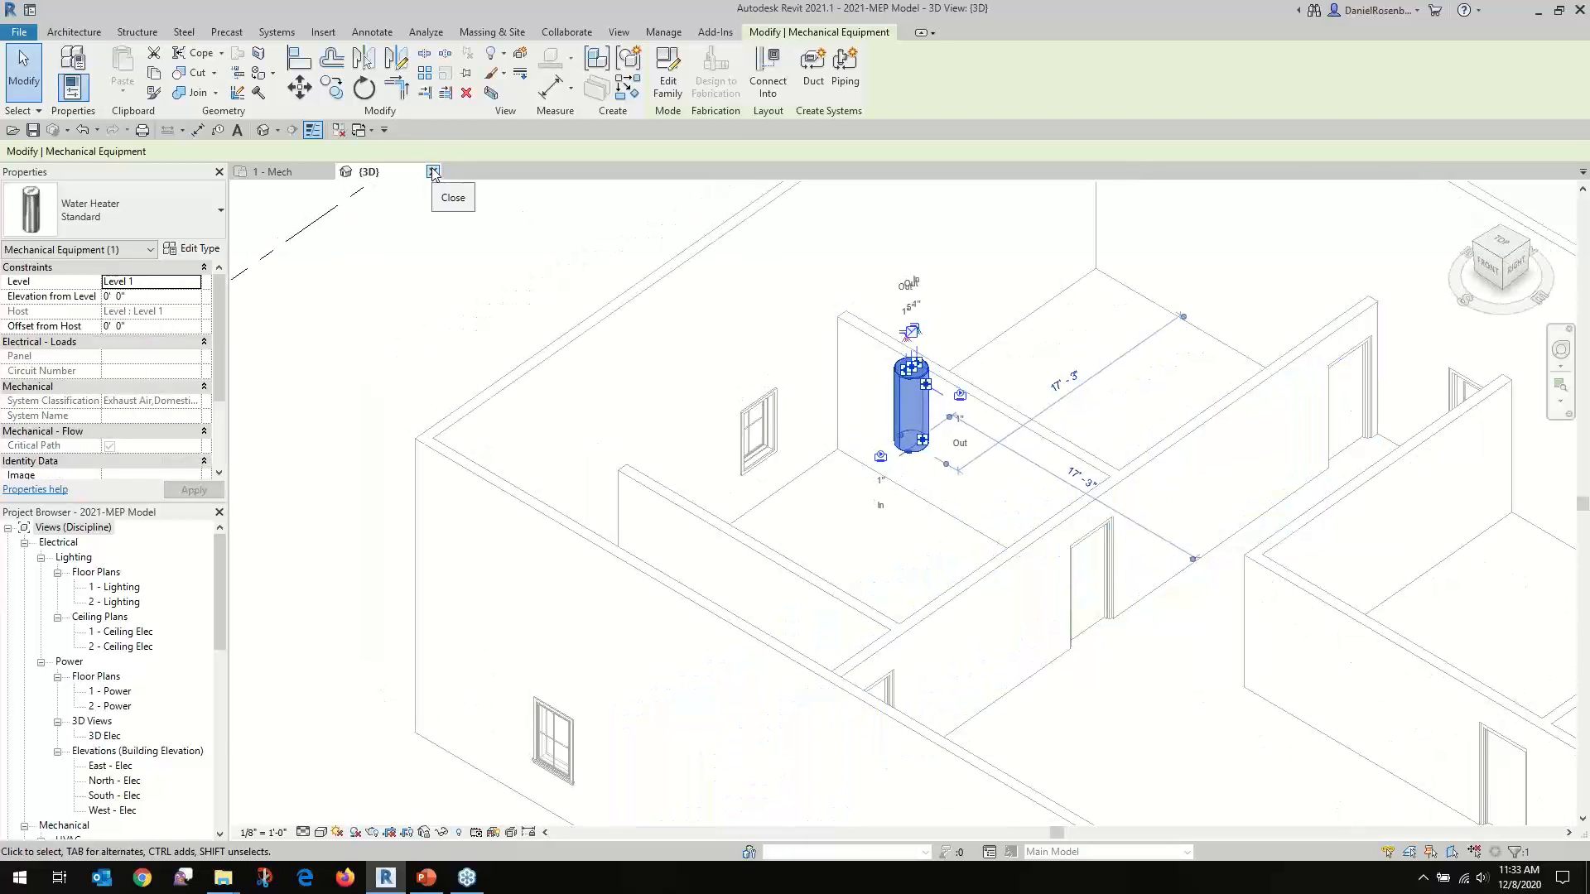
left_click(432, 171)
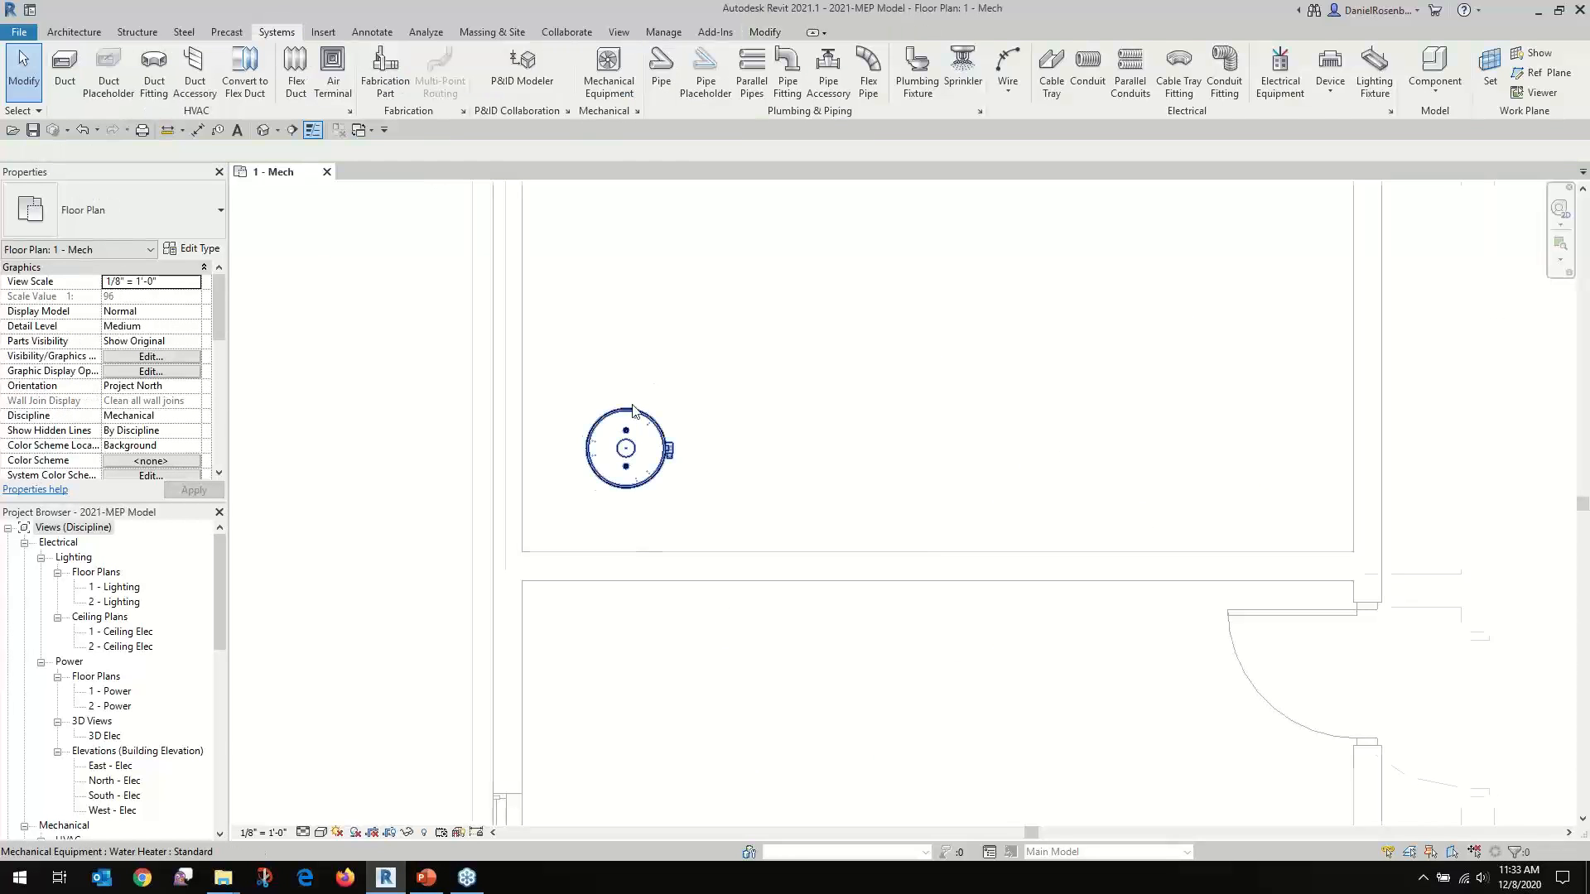
Review the water heater's instance properties and its type's connector diameters and identity data, closing the type properties without changes
scroll(632, 406, "down", 3)
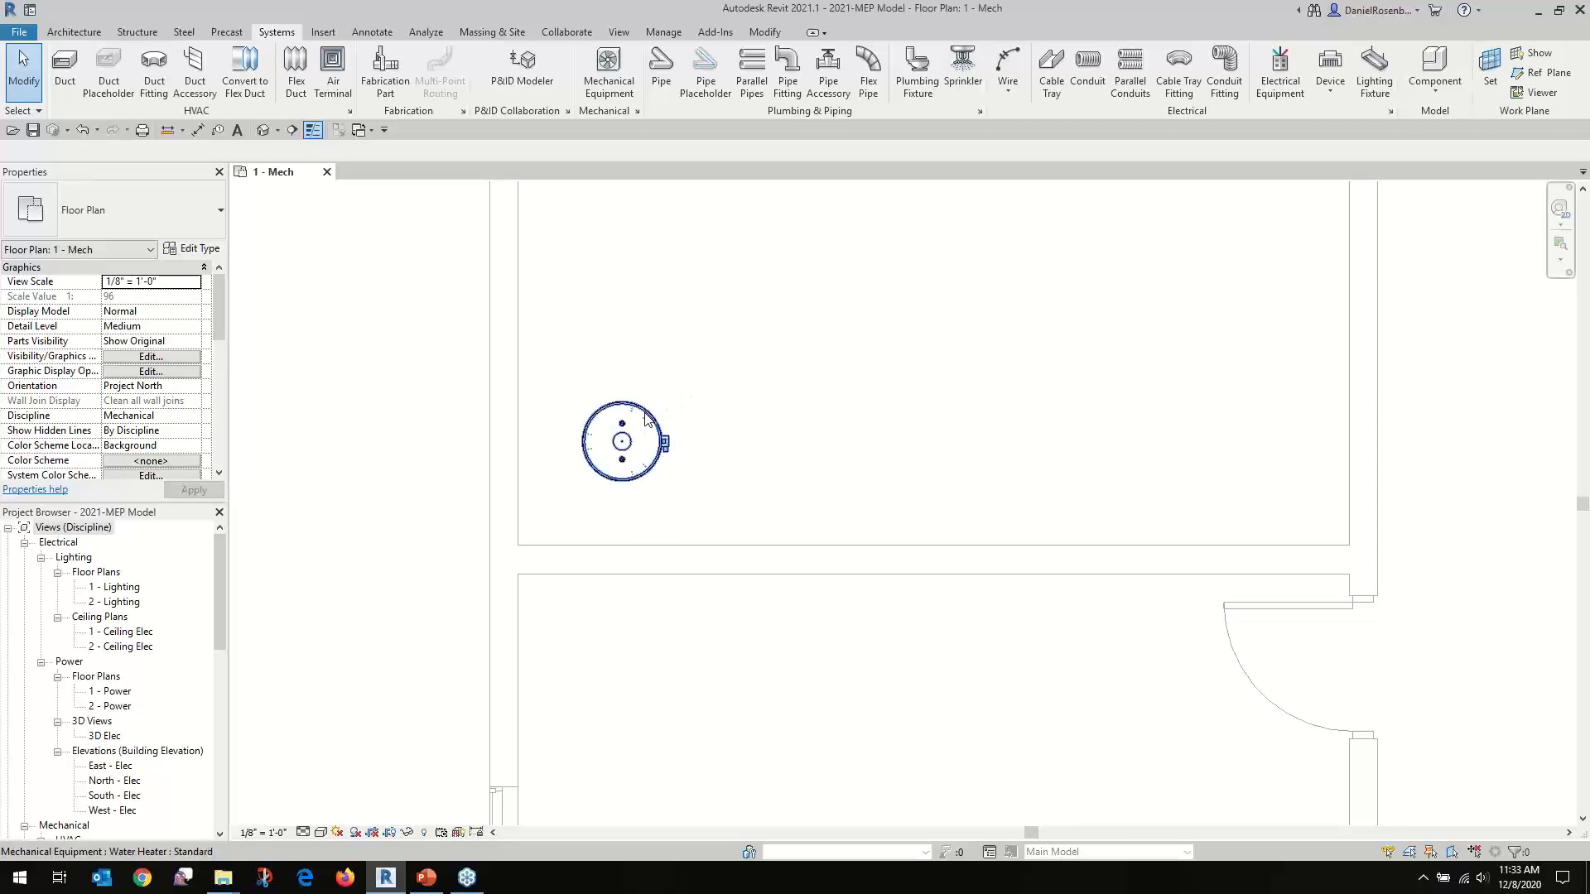
left_click(626, 440)
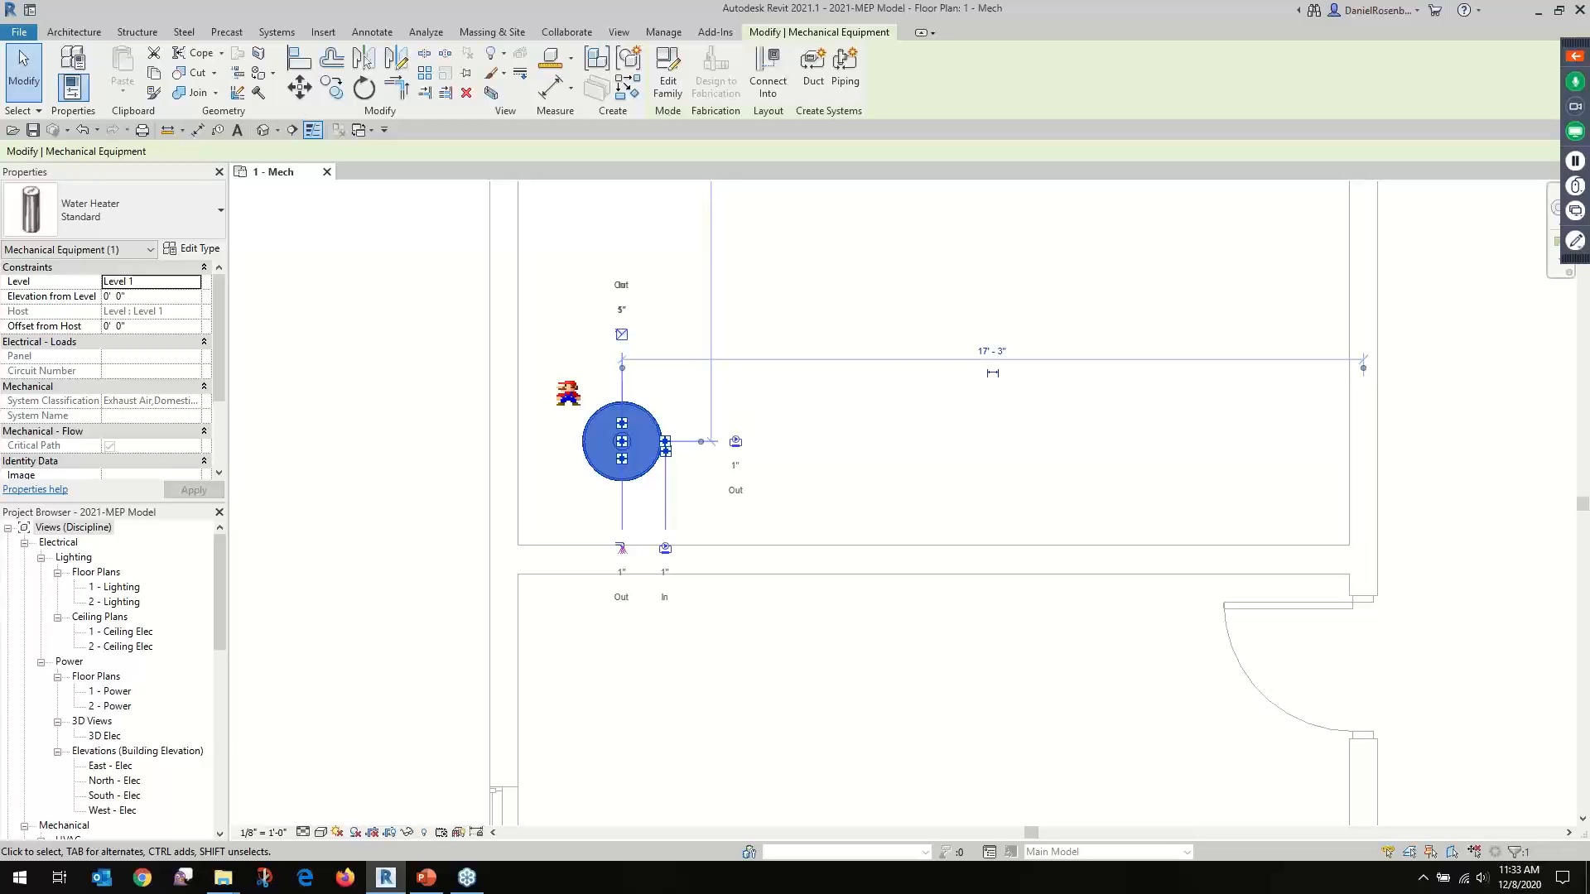
left_click_drag(2, 166, 223, 486)
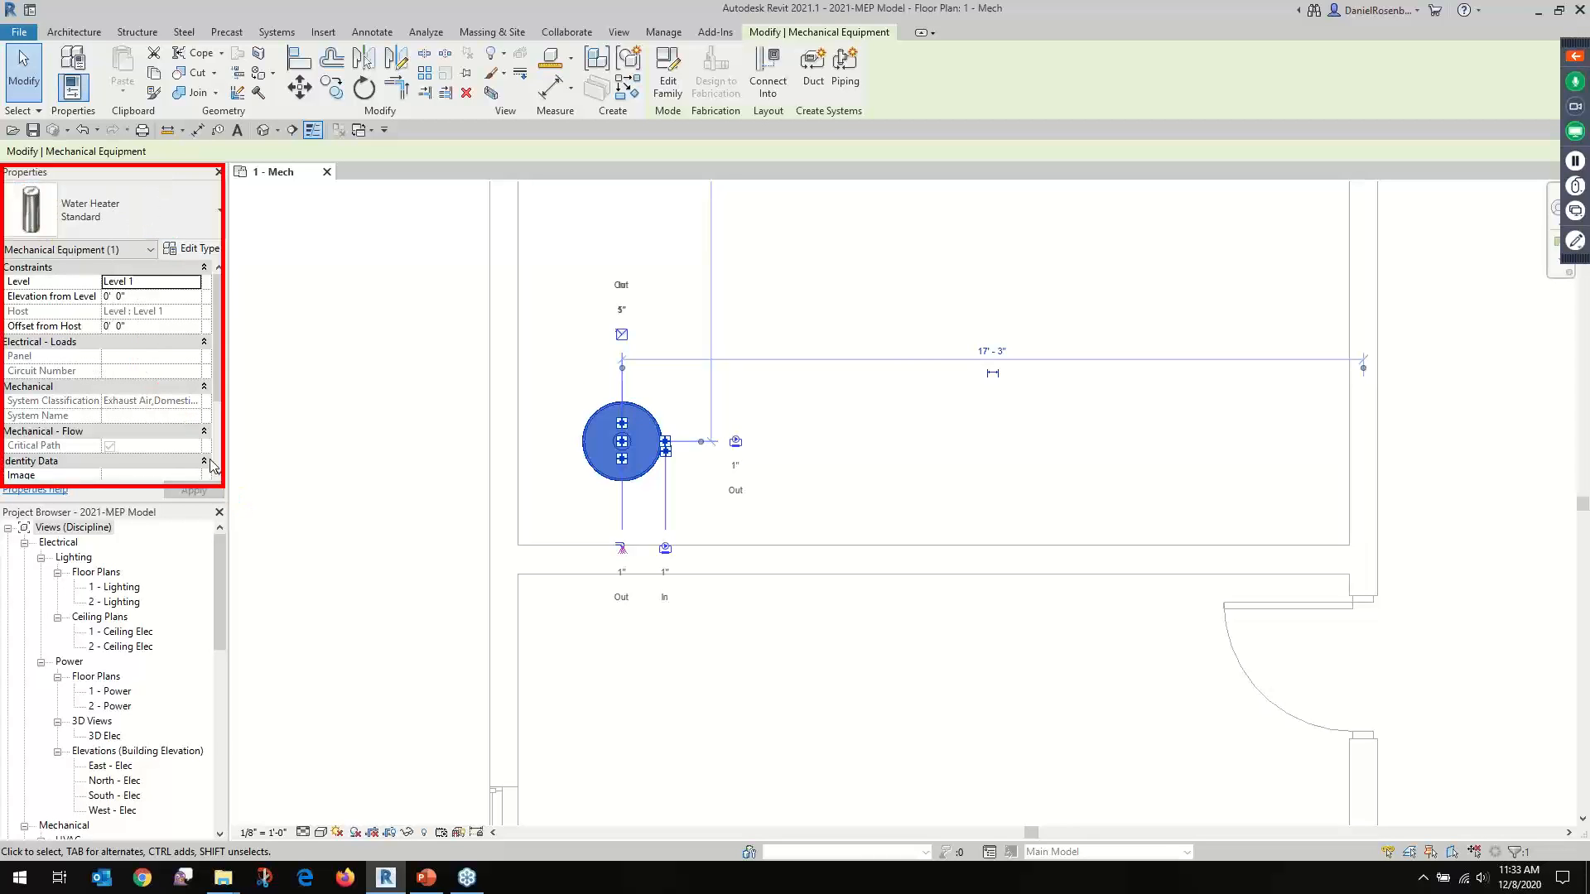
key("Escape")
mouse_move(218, 318)
left_mouse_down()
mouse_move(215, 384)
mouse_move(212, 281)
left_mouse_up()
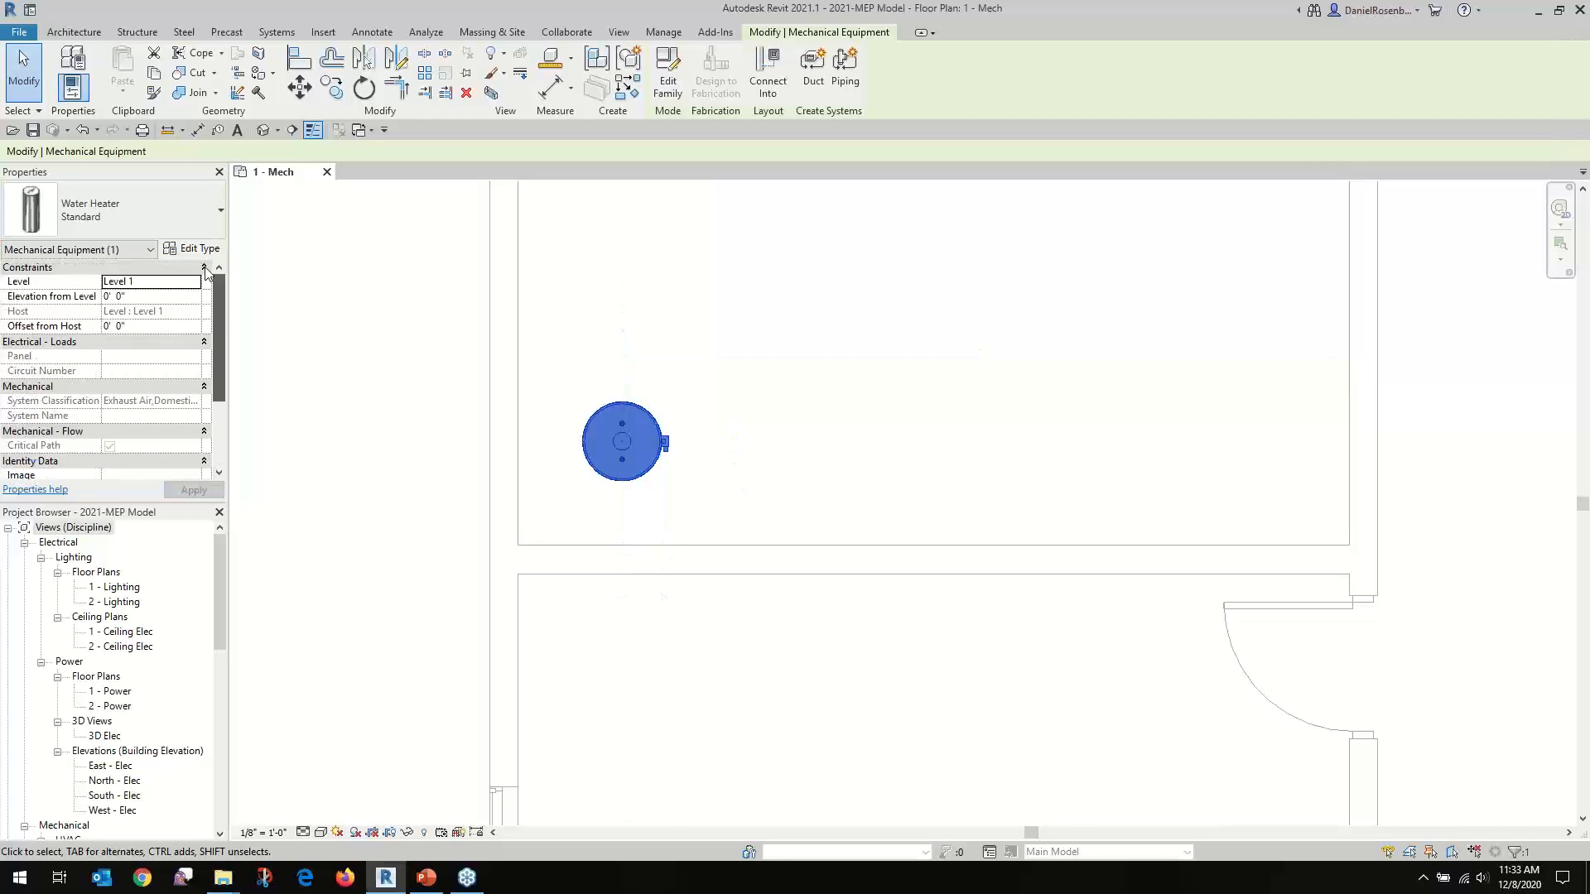
left_click(197, 247)
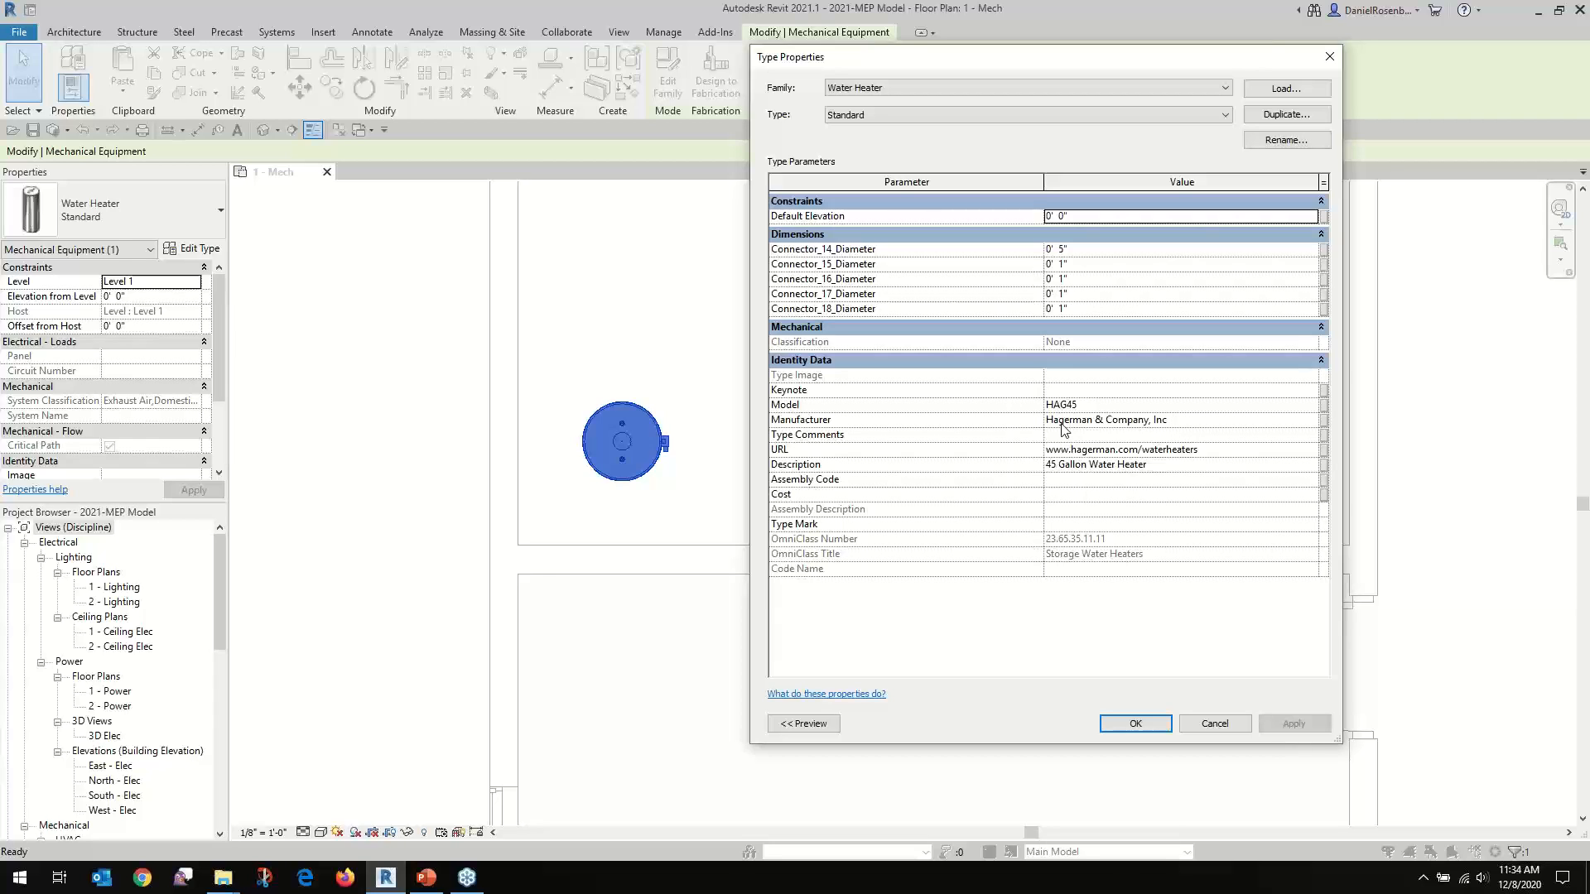
key("ctrl+1")
mouse_move(765, 226)
left_mouse_down()
mouse_move(975, 341)
mouse_move(1327, 330)
left_mouse_up()
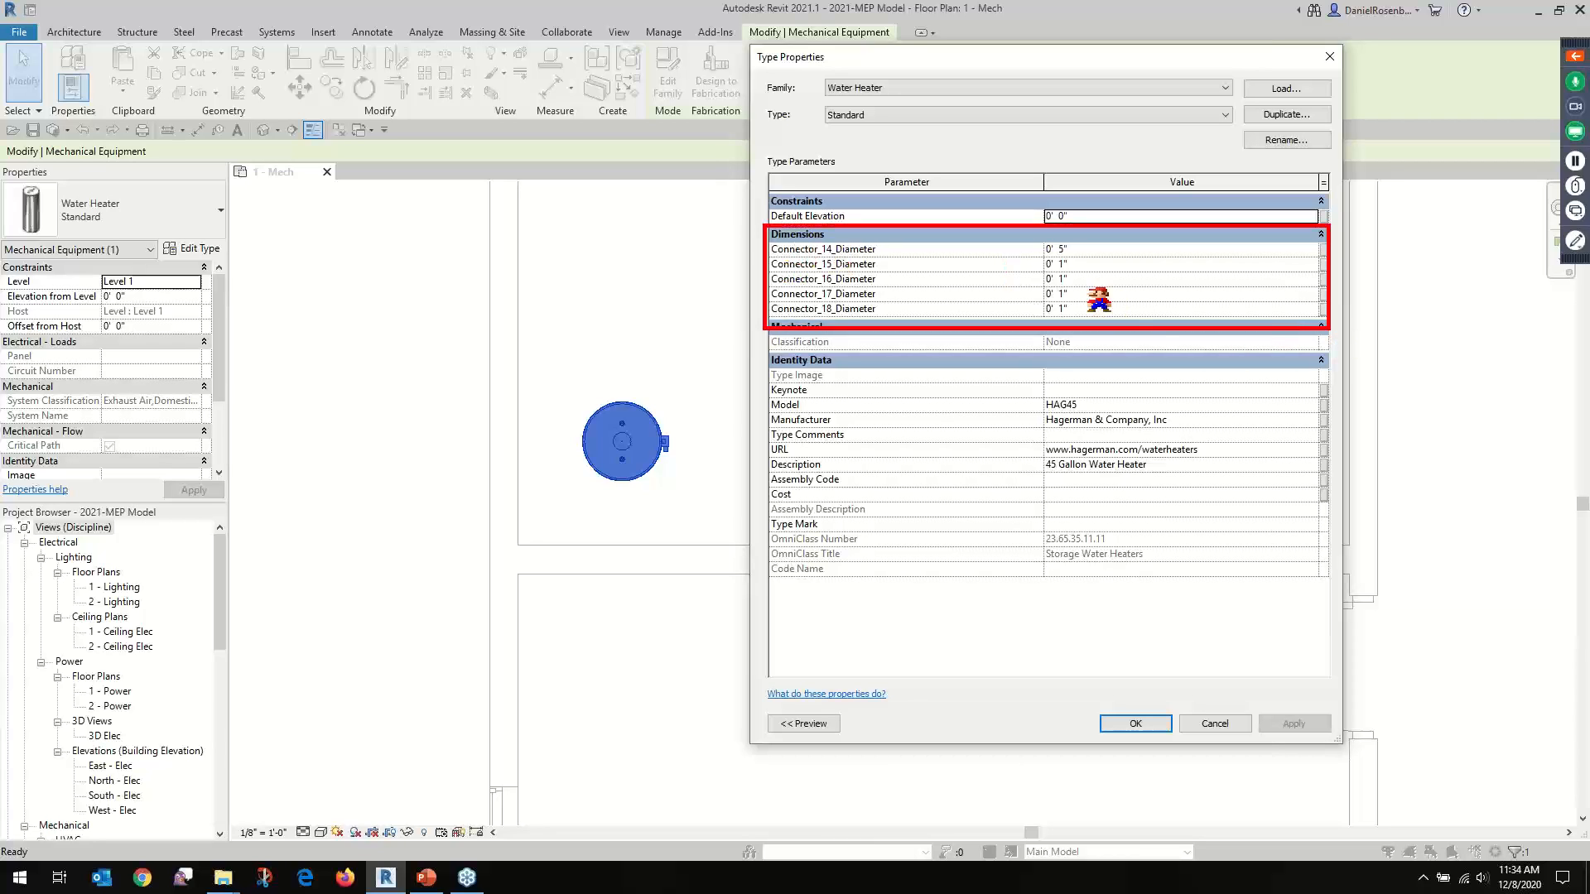
key("Escape")
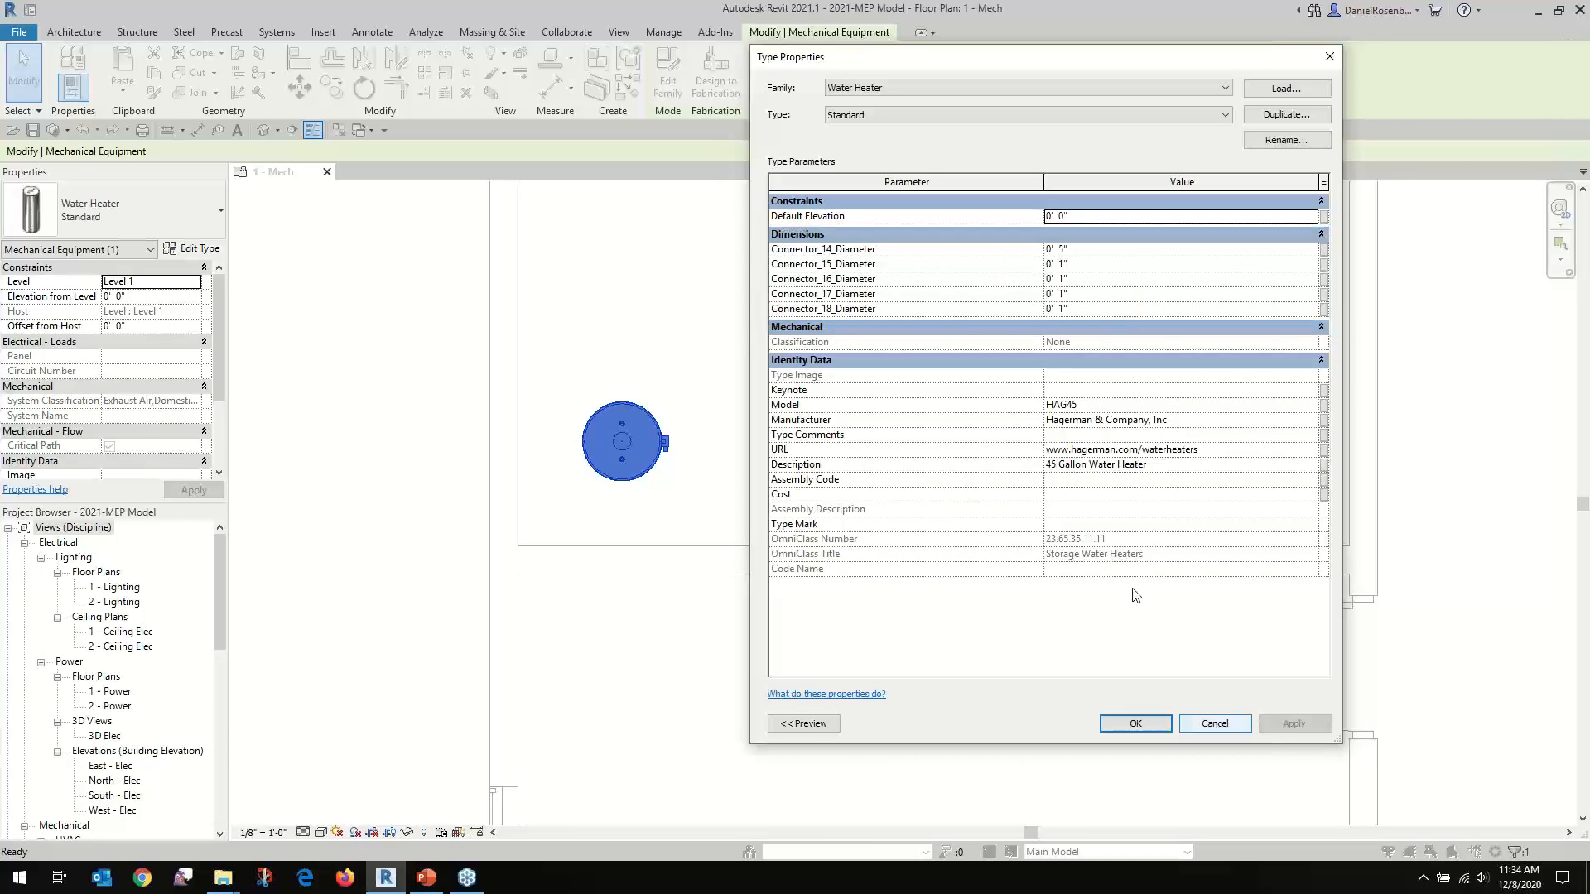
left_click(1215, 724)
left_click(762, 331)
Draw a vertical building section just right of the water heater, facing it and crossing the room's lower wall, and open its section view
scroll(568, 525, "down", 3)
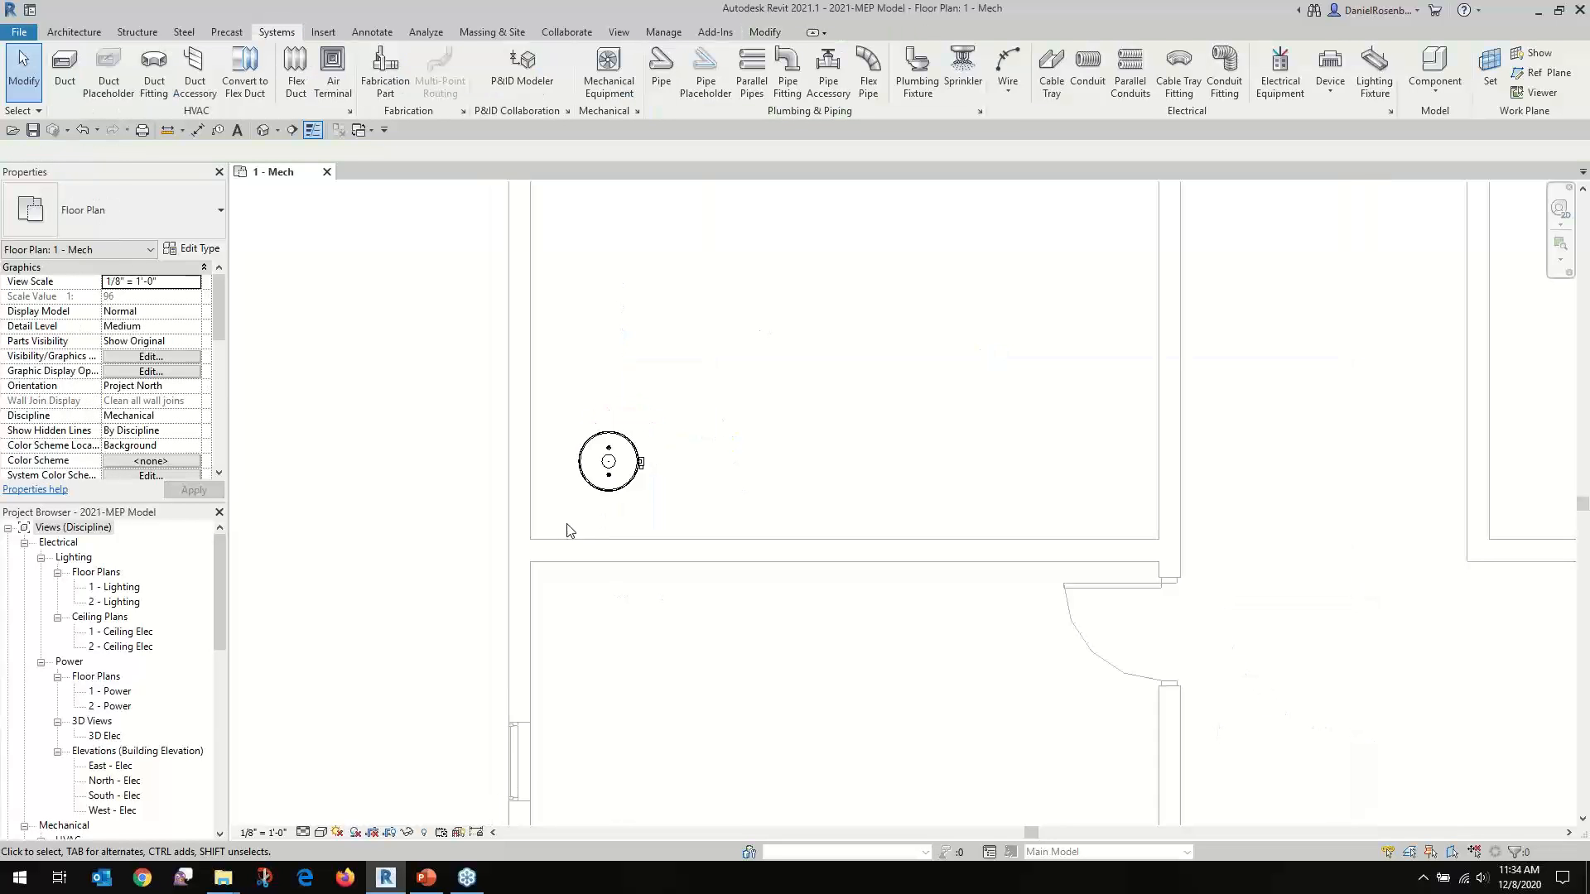
left_click(293, 131)
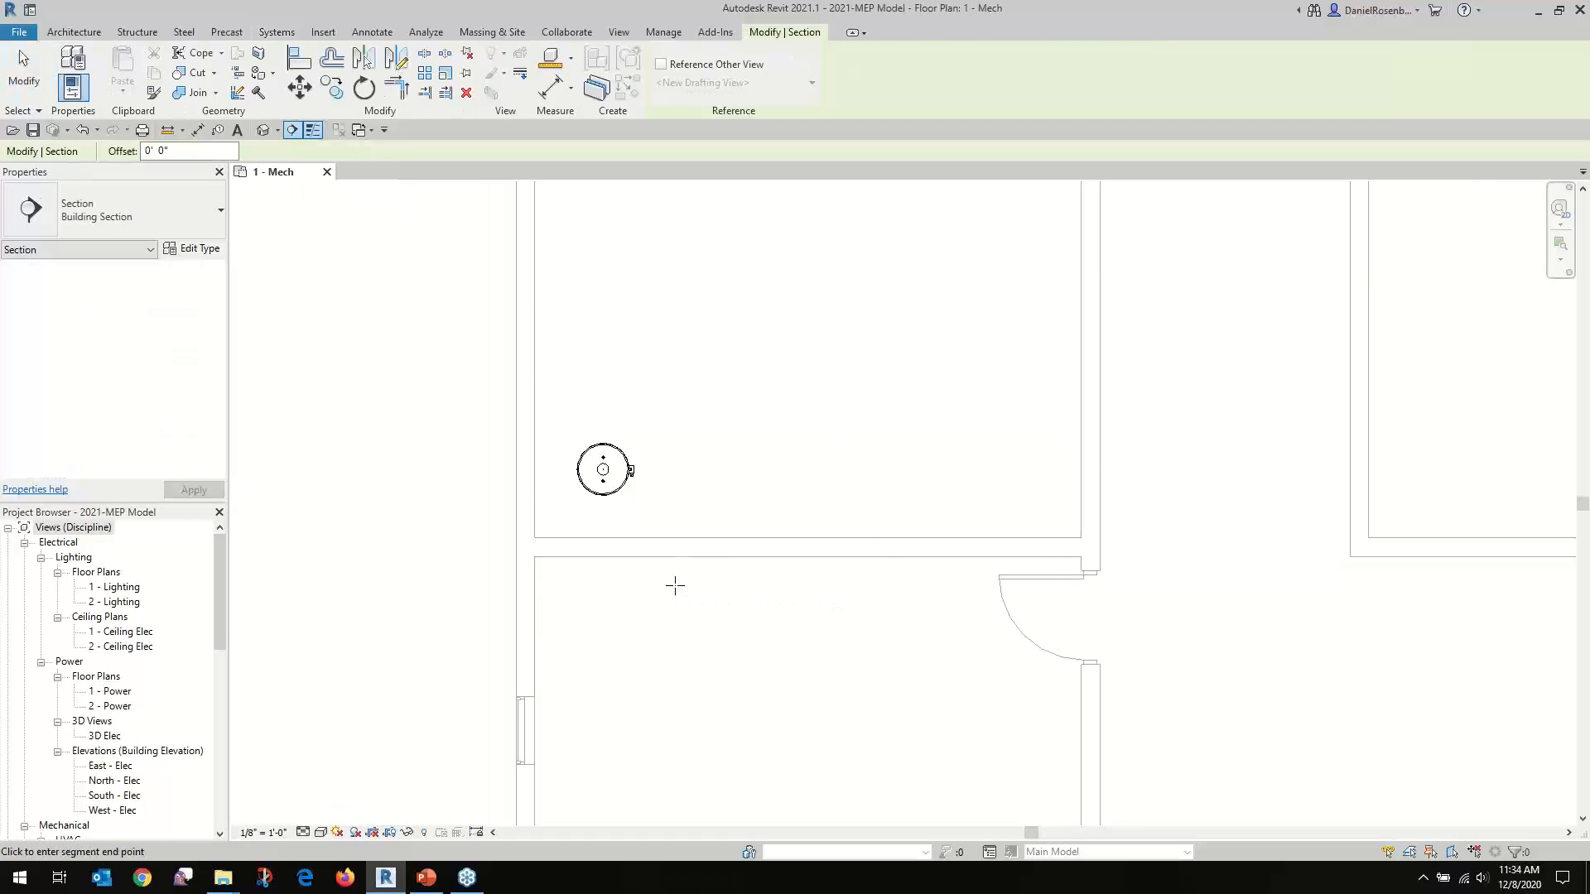
left_click(674, 583)
left_click(674, 346)
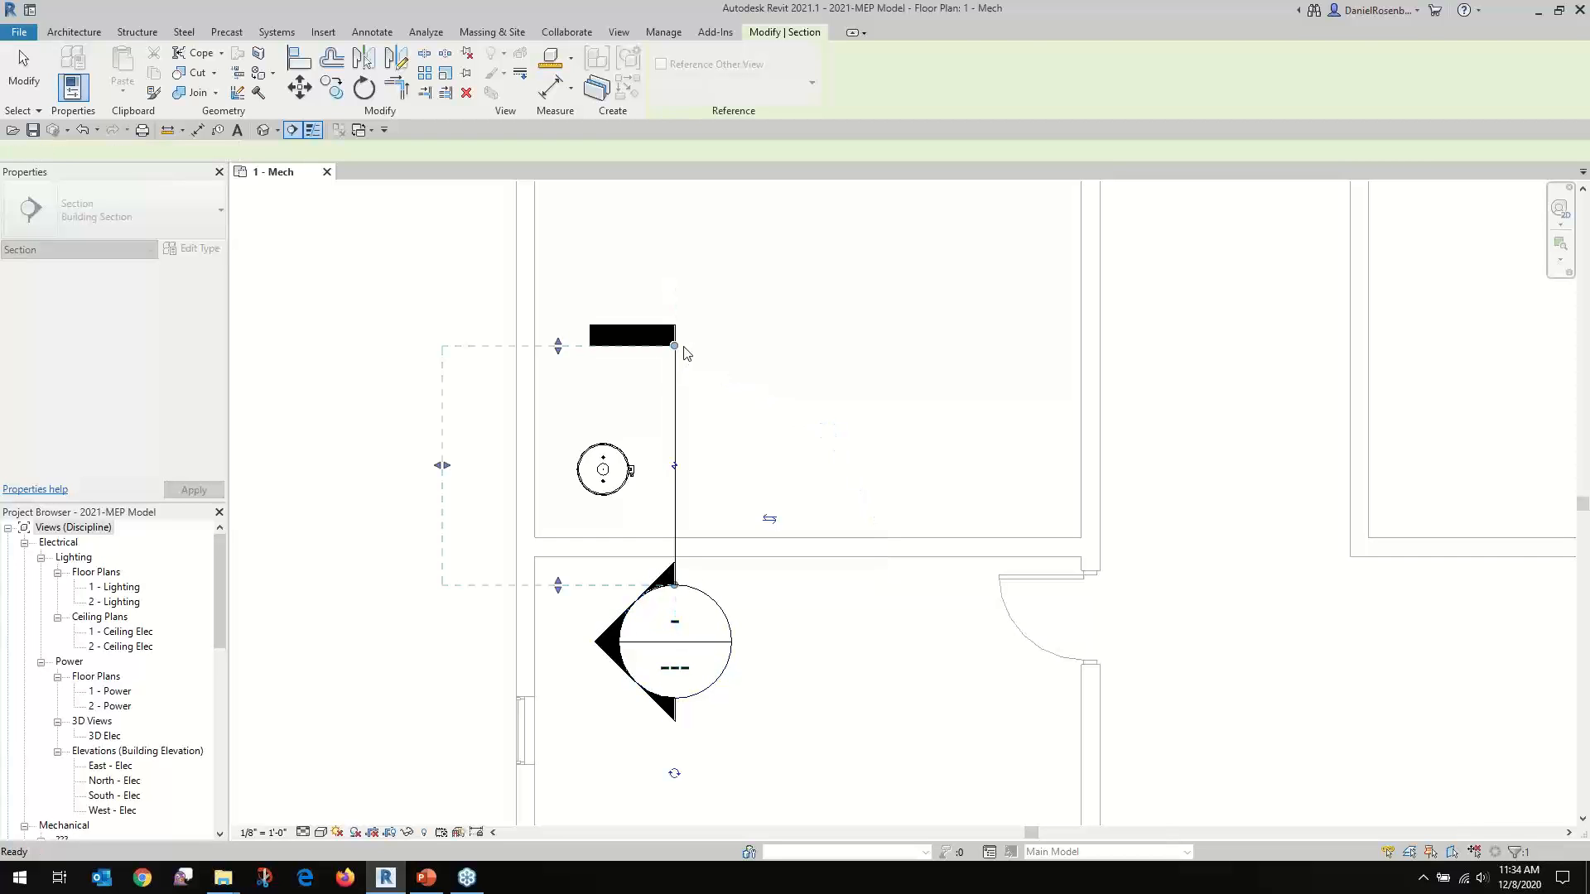
key("Escape")
double_click(674, 637)
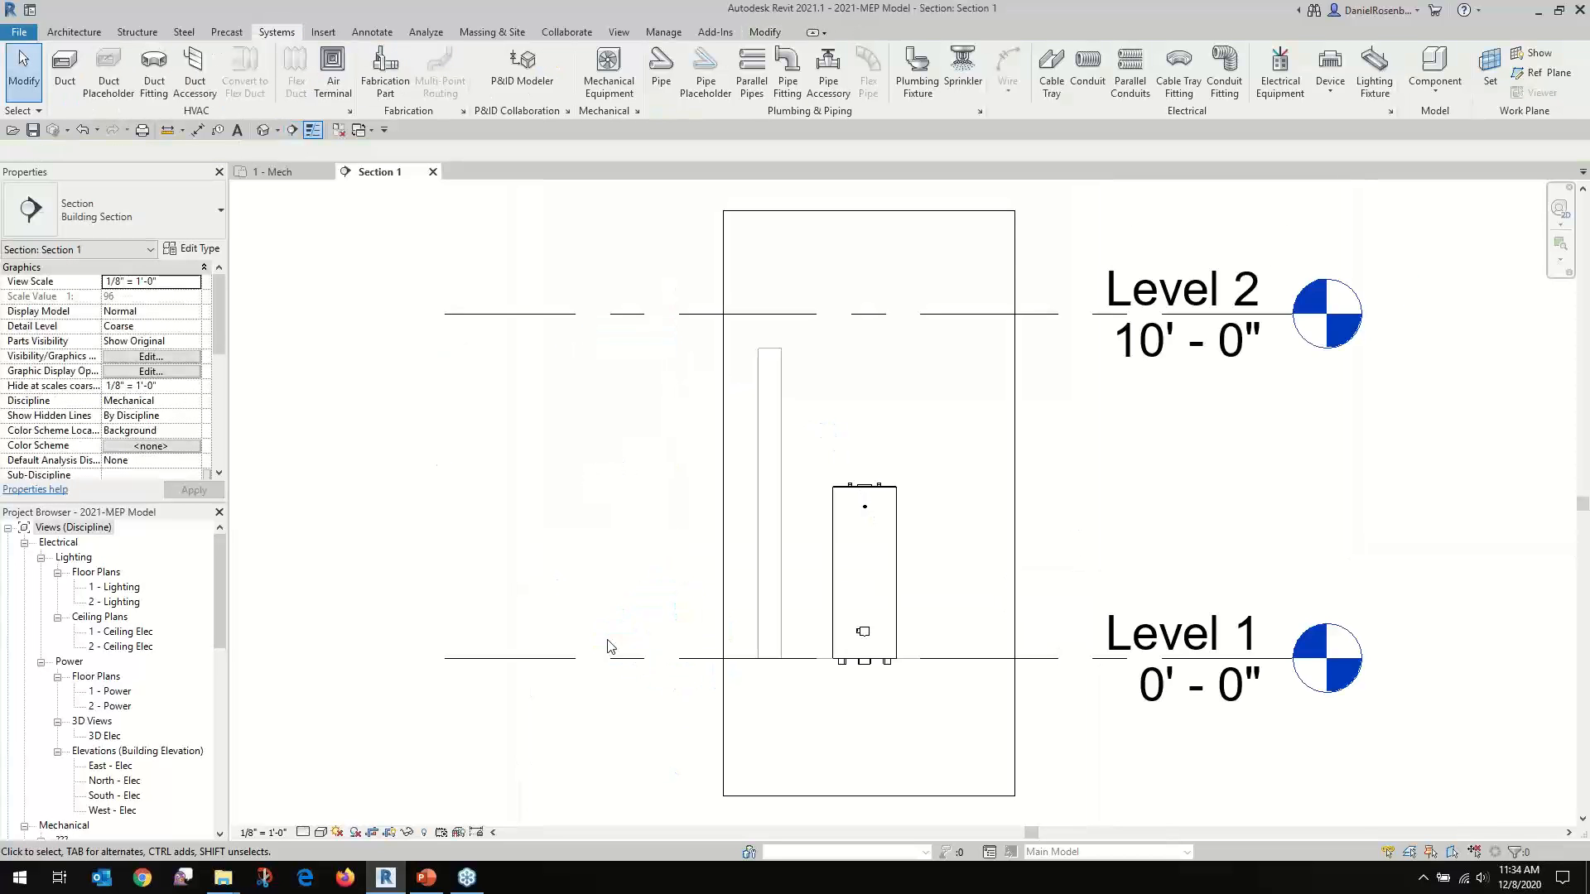
Set the water heater's elevation from Level 1 to 0' 2" in the section view
scroll(997, 586, "up", 1)
scroll(855, 653, "down", 2)
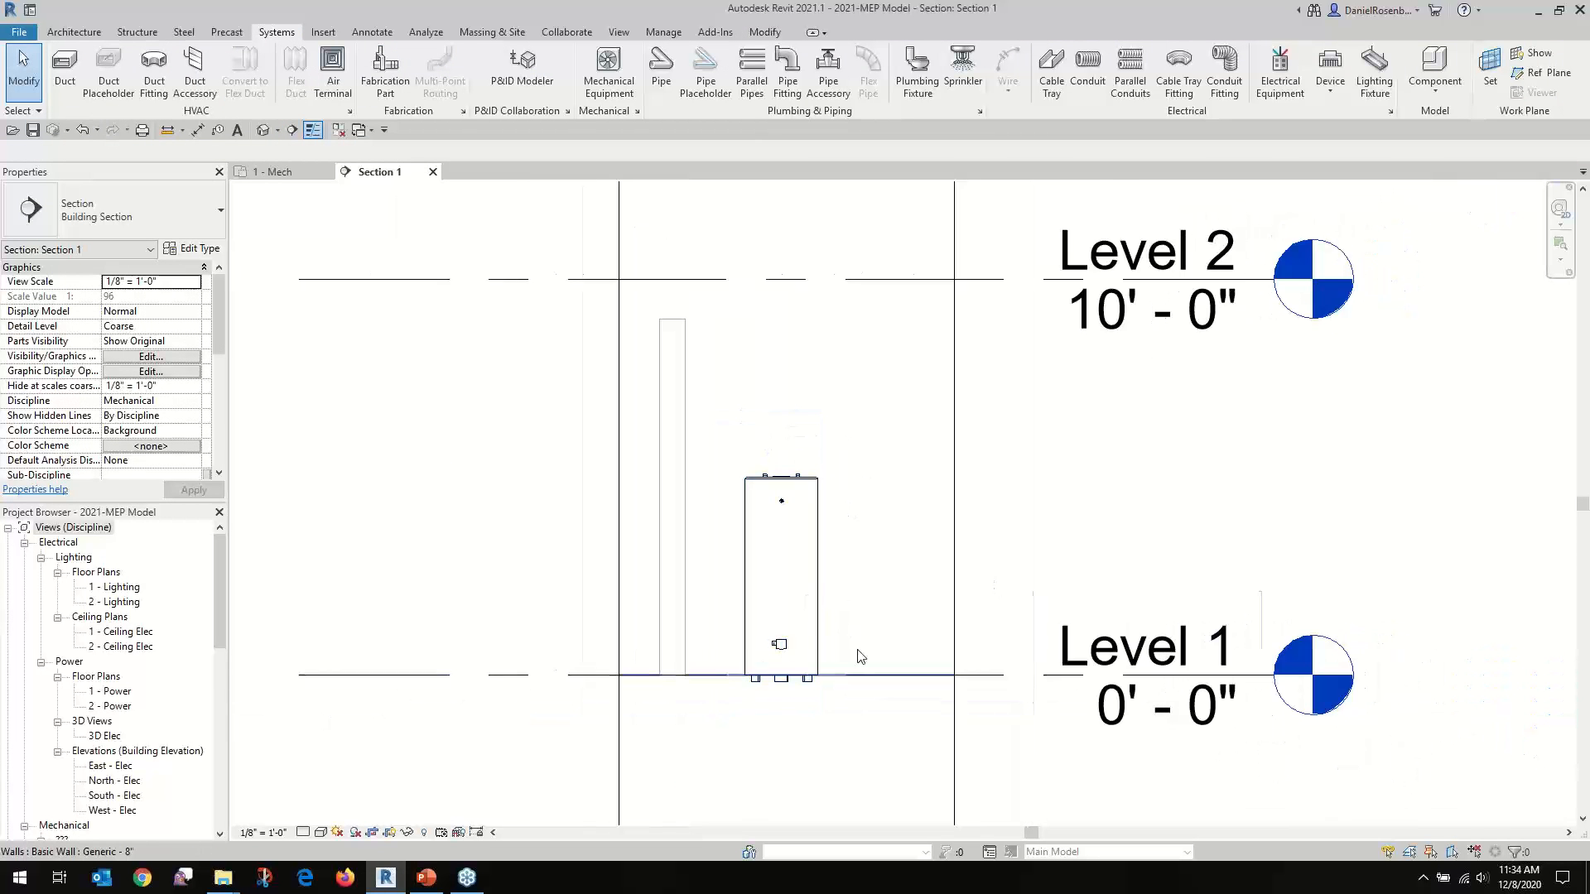
scroll(819, 638, "up", 1)
left_click(824, 636)
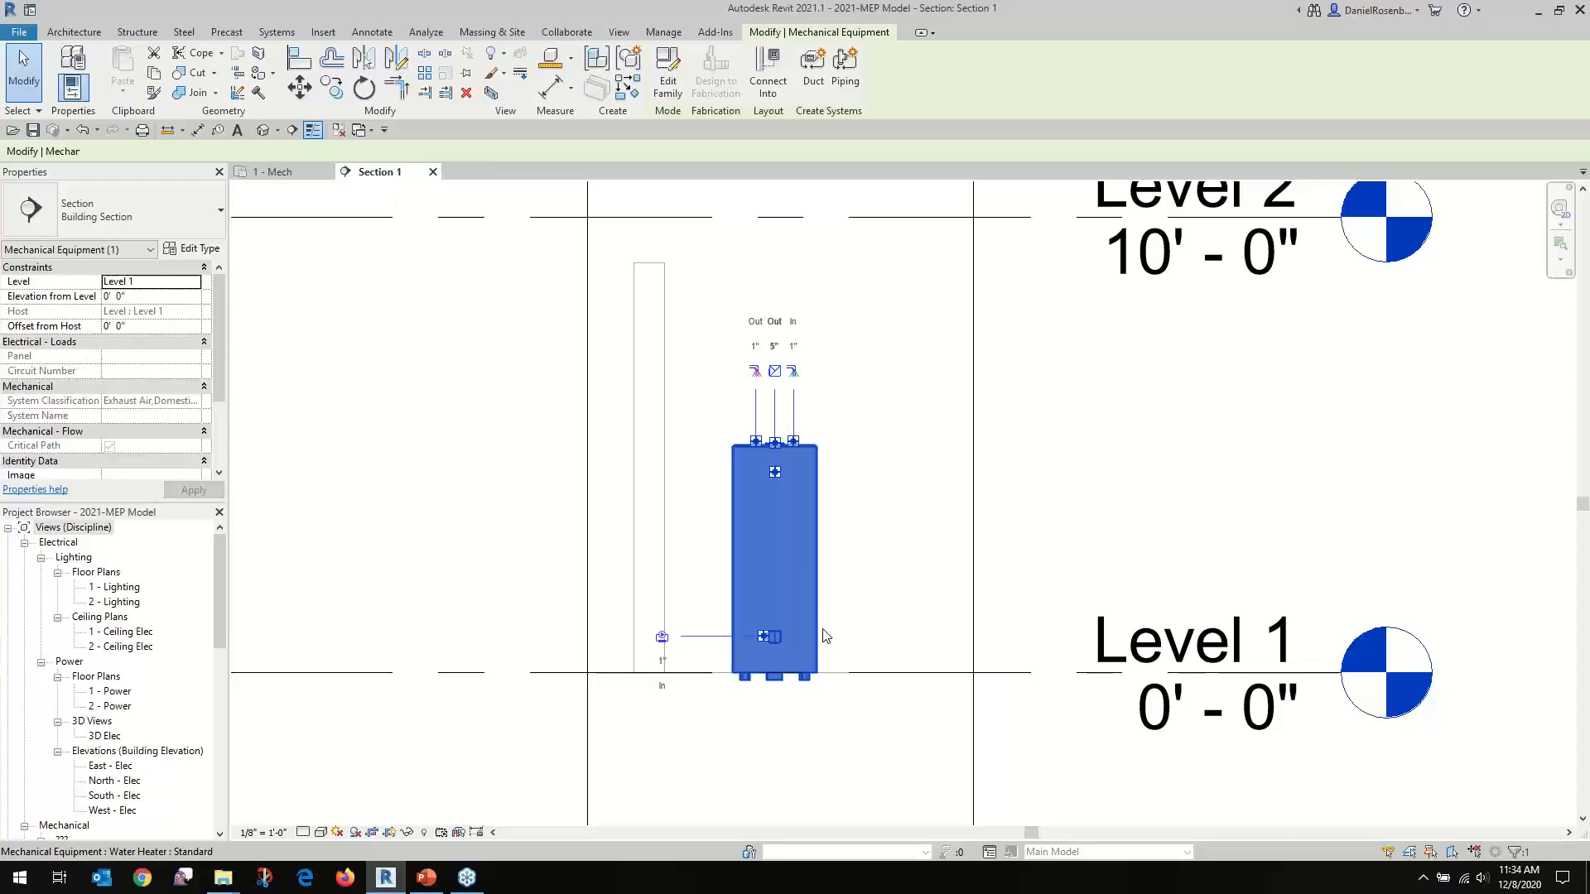
left_click(125, 297)
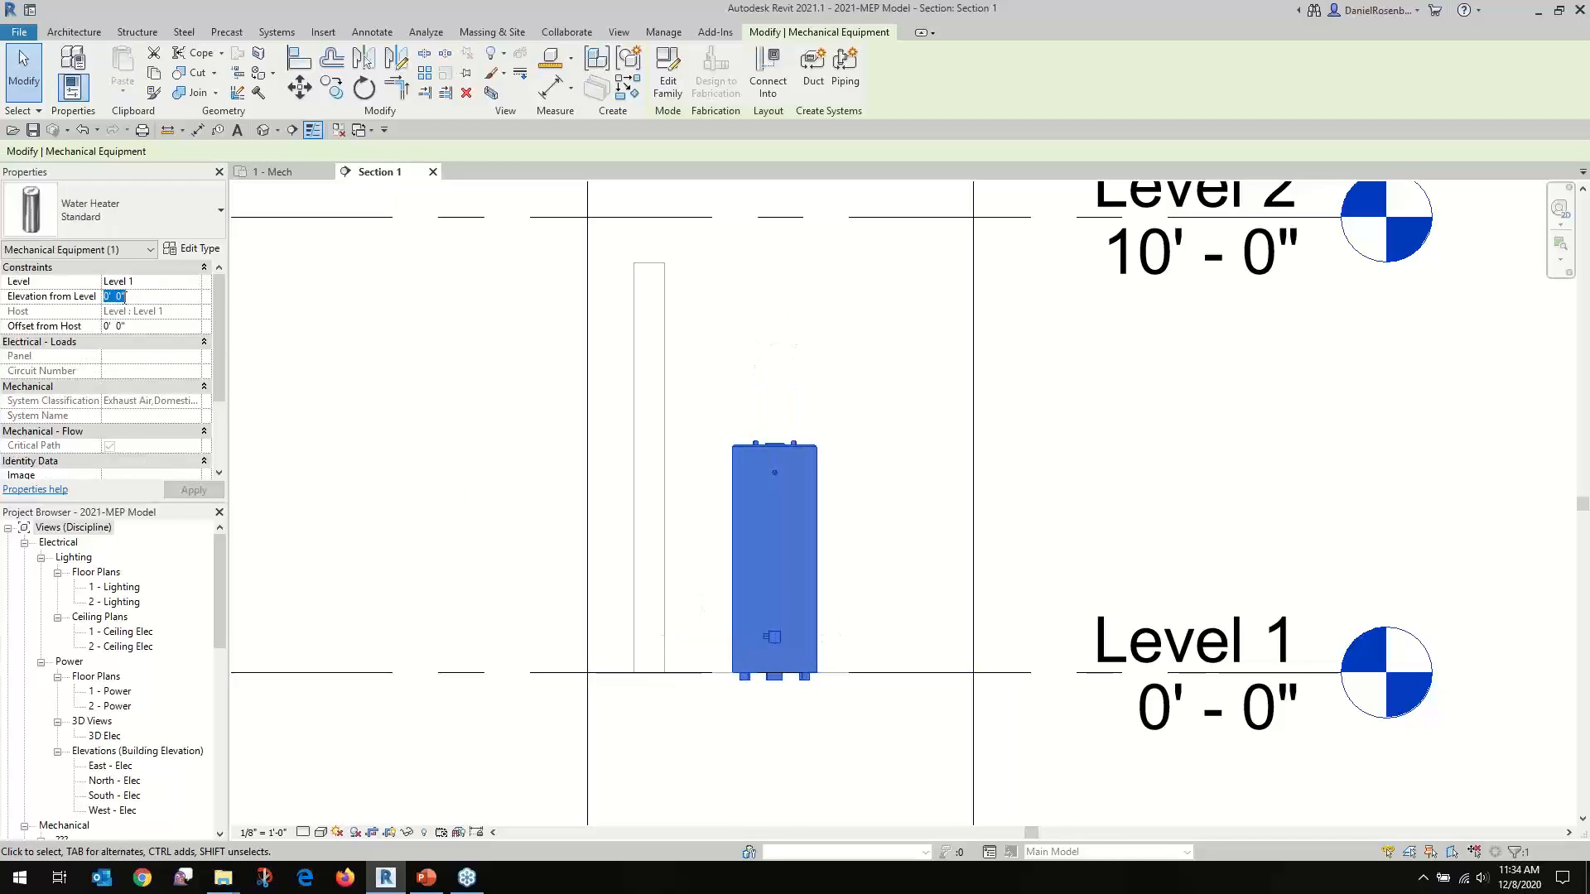
left_click_drag(122, 296, 115, 297)
type("2")
key("Return")
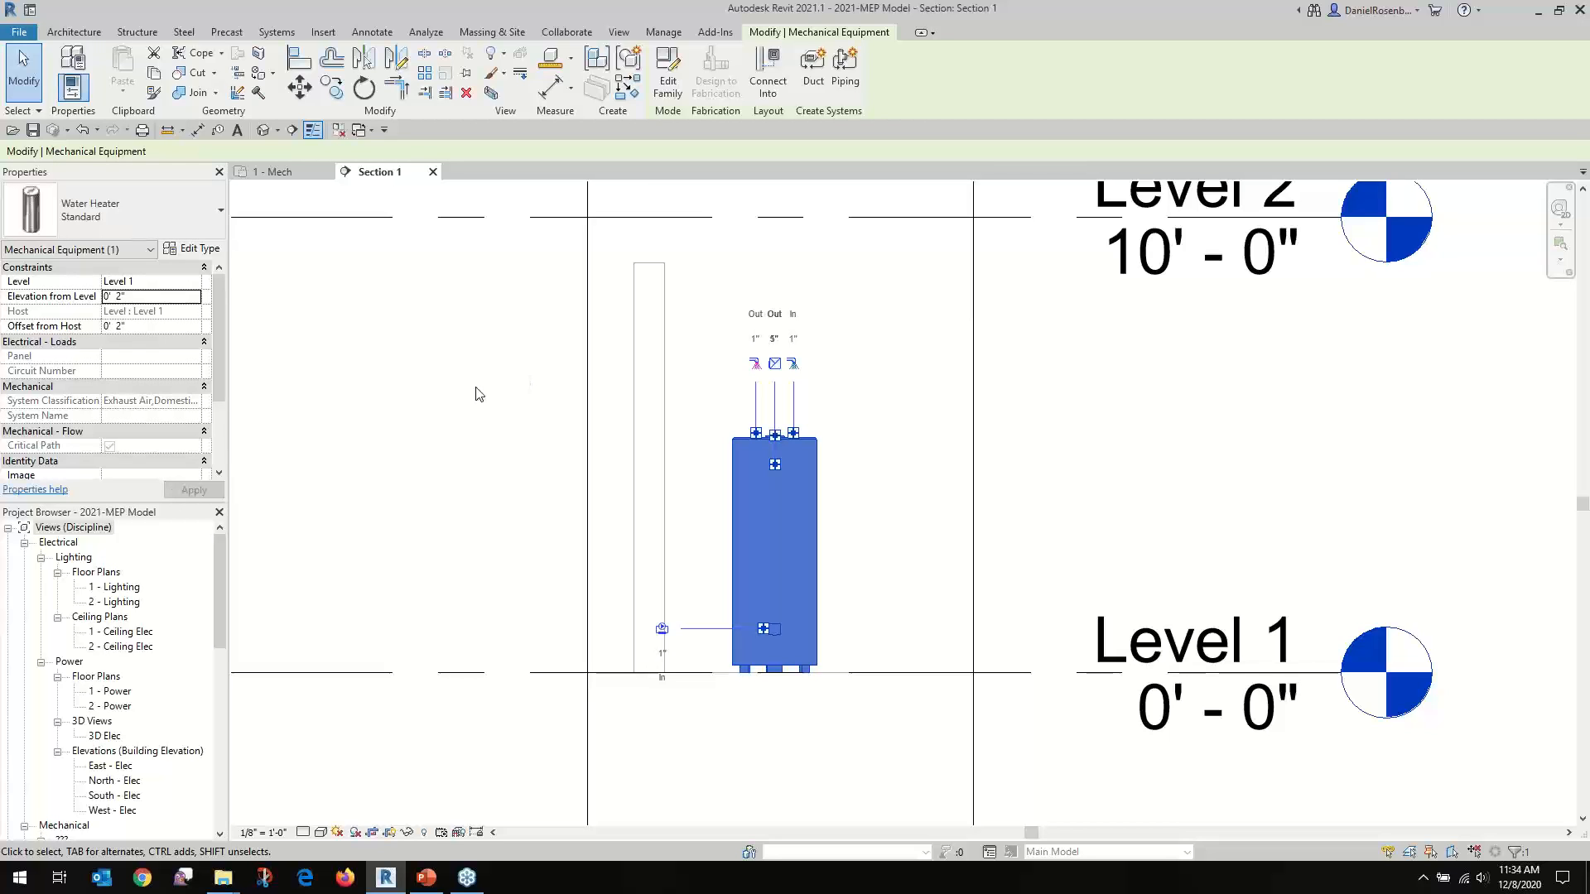
key("Escape")
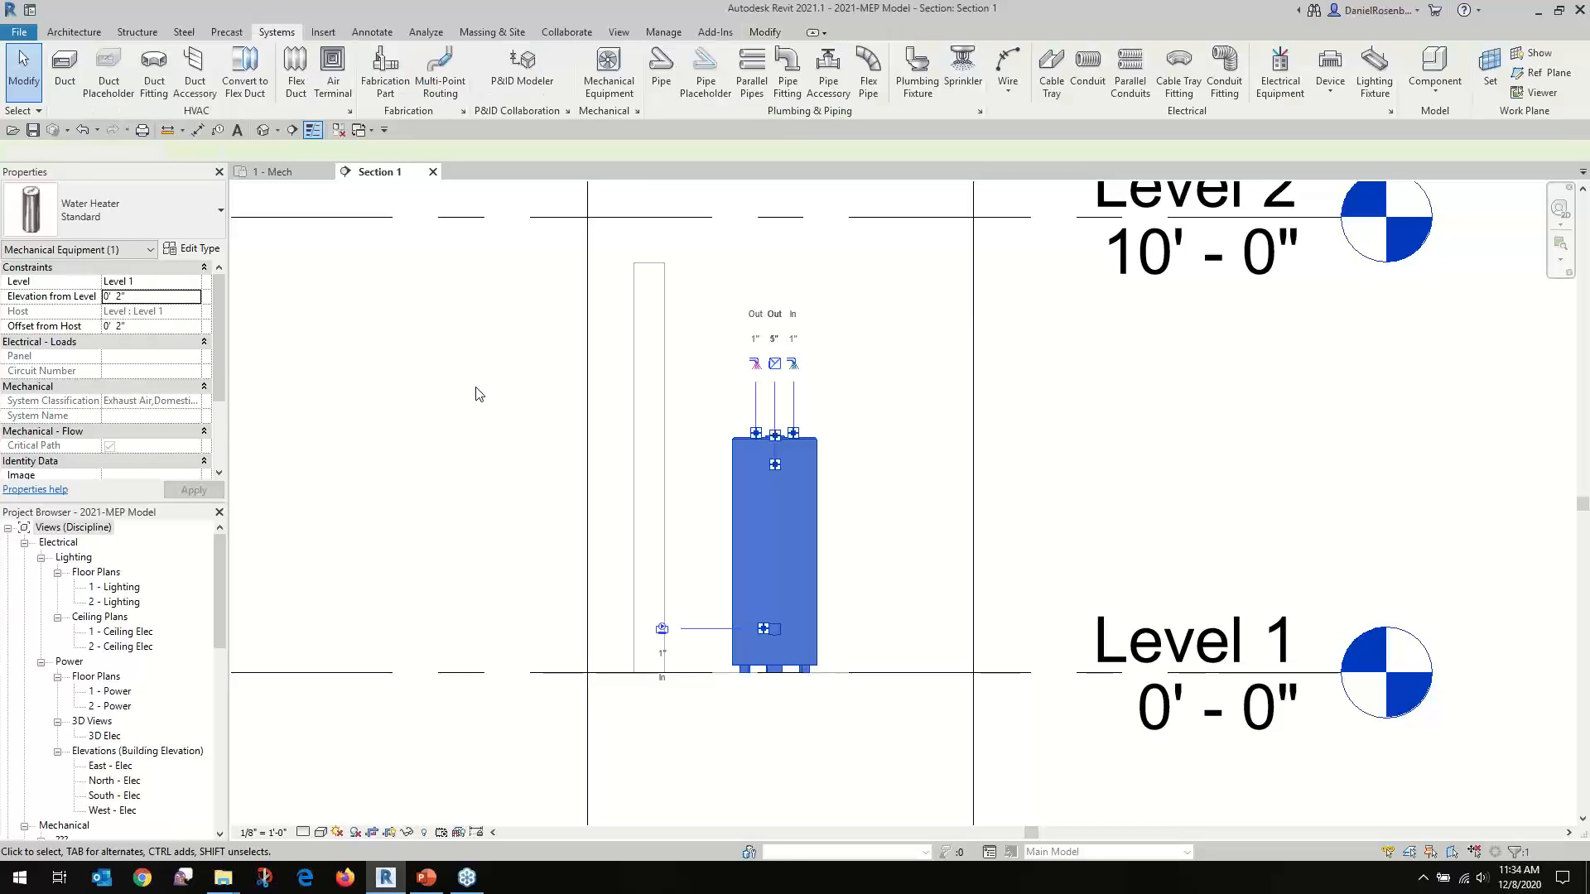
key("Escape")
Draw a 1" PVC - DWV pipe from the water heater's top inlet up to about 7'-1", turning horizontally right to near the section boundary
scroll(795, 390, "up", 3)
left_click(774, 538)
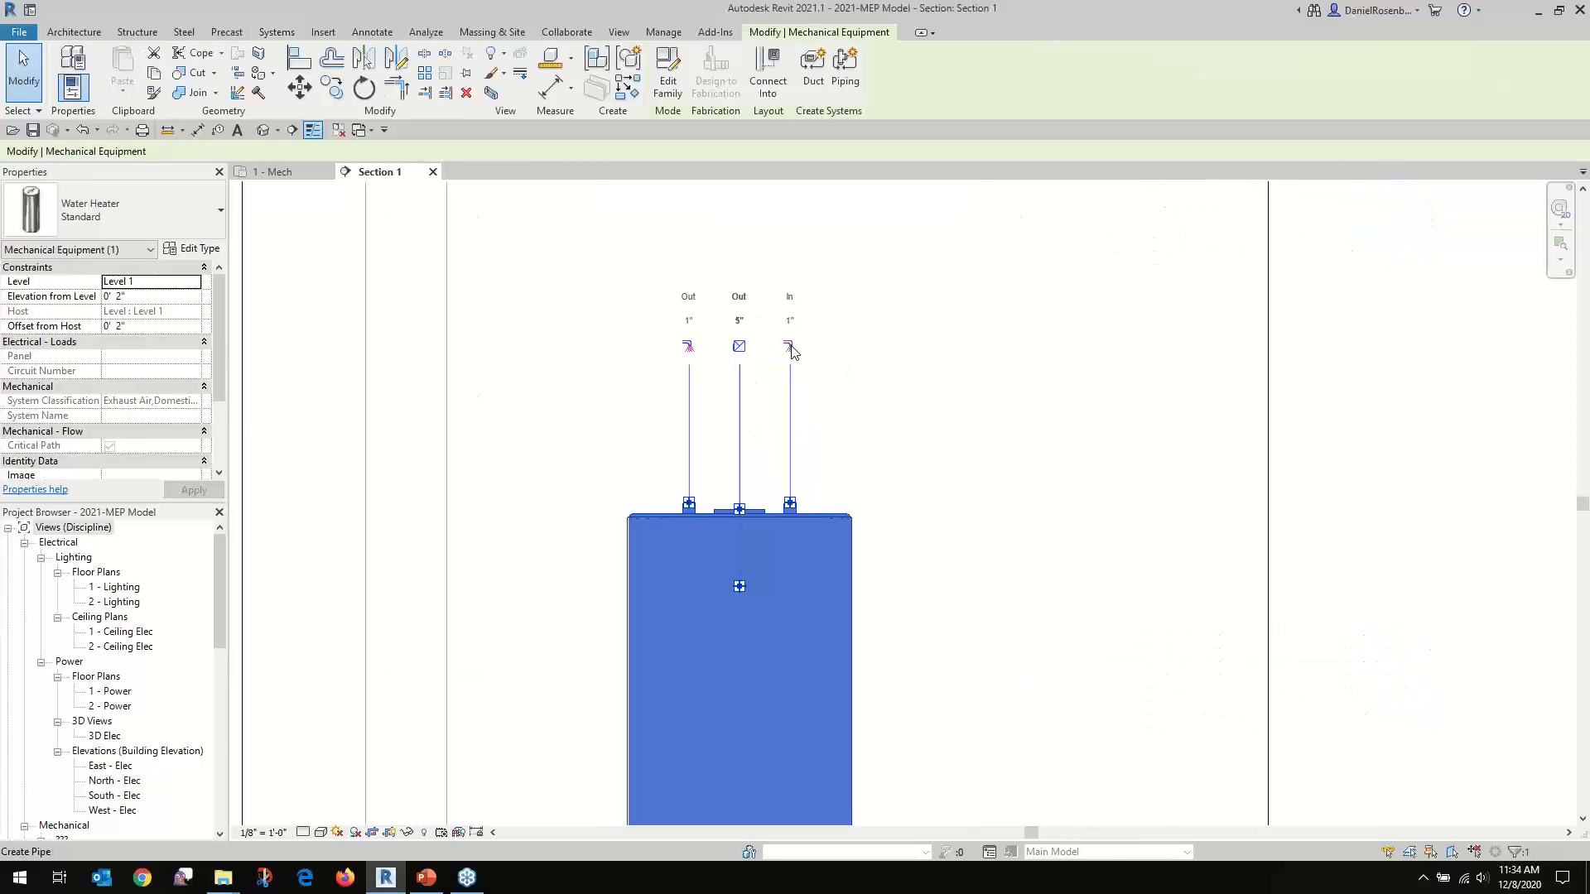
left_click(793, 433)
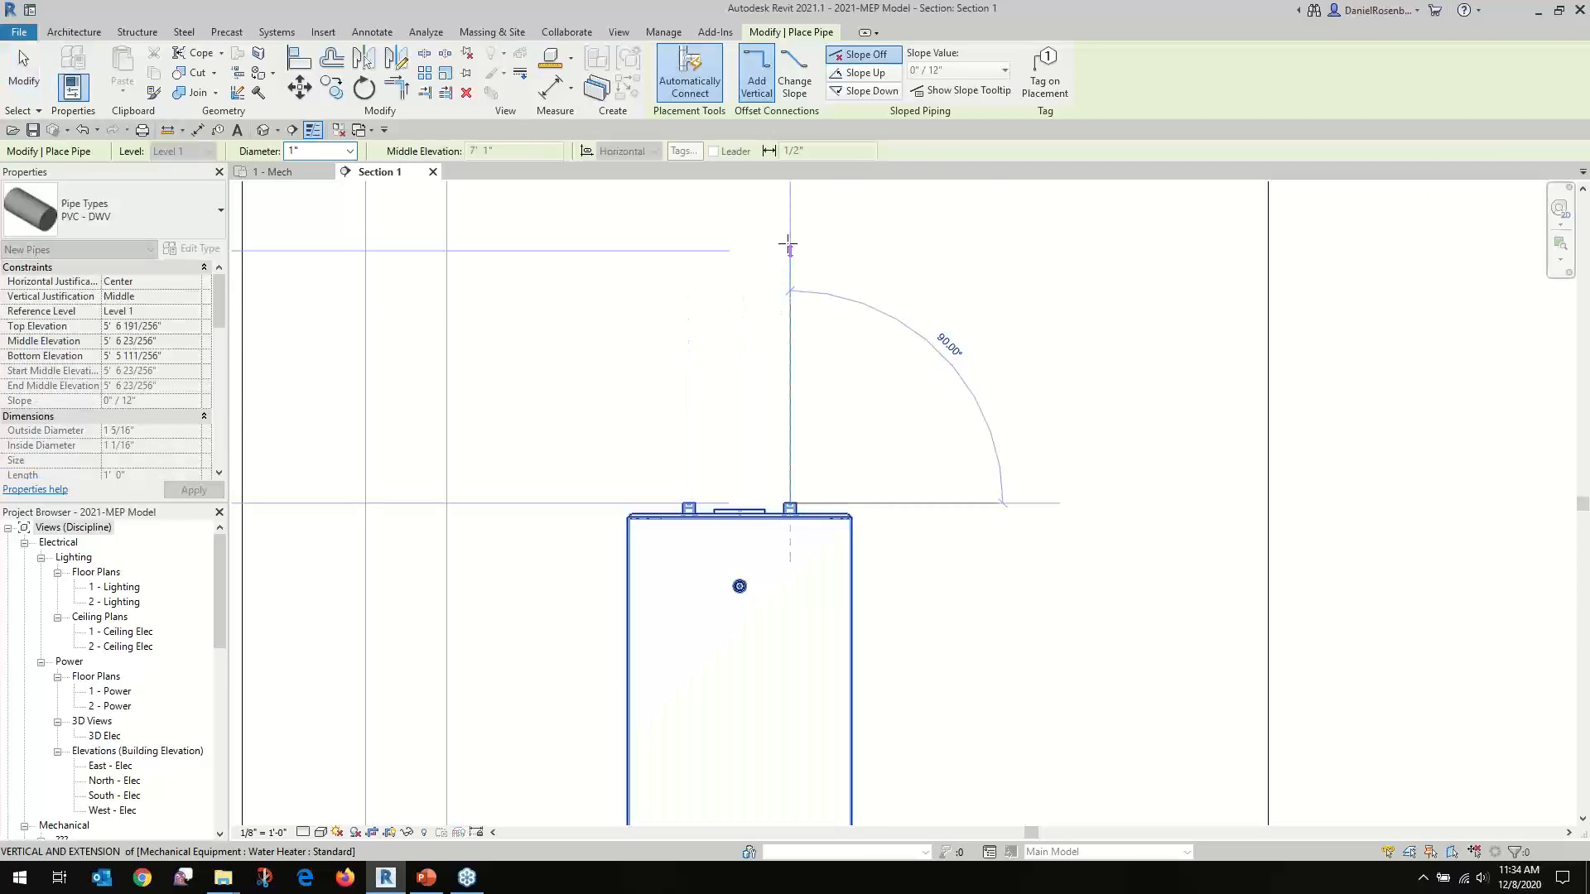
left_click(787, 245)
left_click(1241, 241)
key("Escape")
key("Escape")
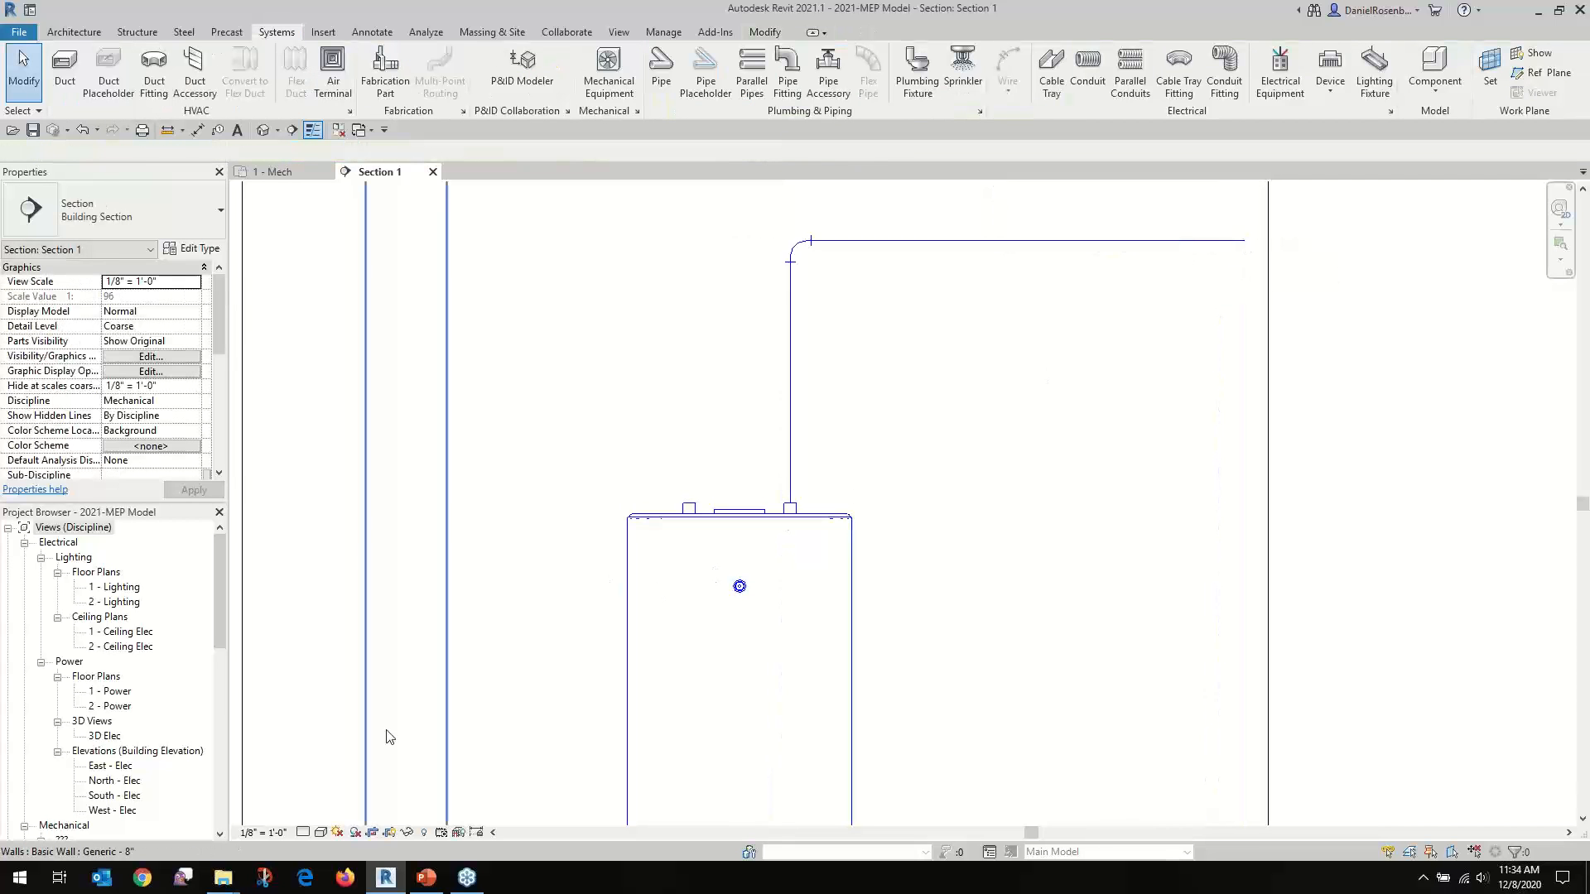
Set the section view's detail level to Fine
left_click(303, 832)
left_click(325, 815)
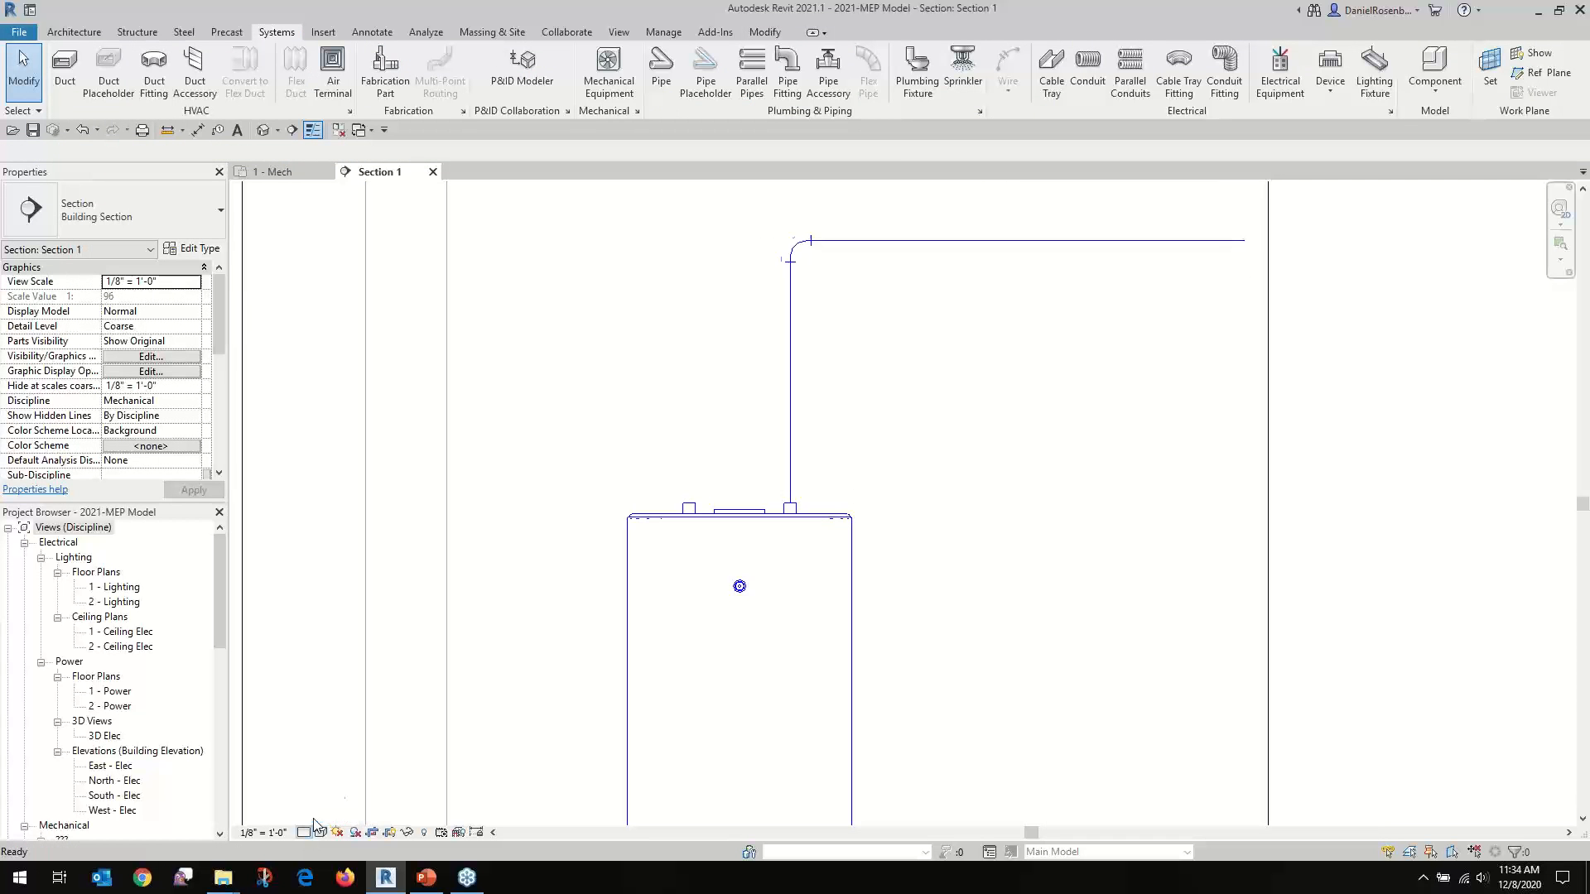
scroll(803, 572, "down", 3)
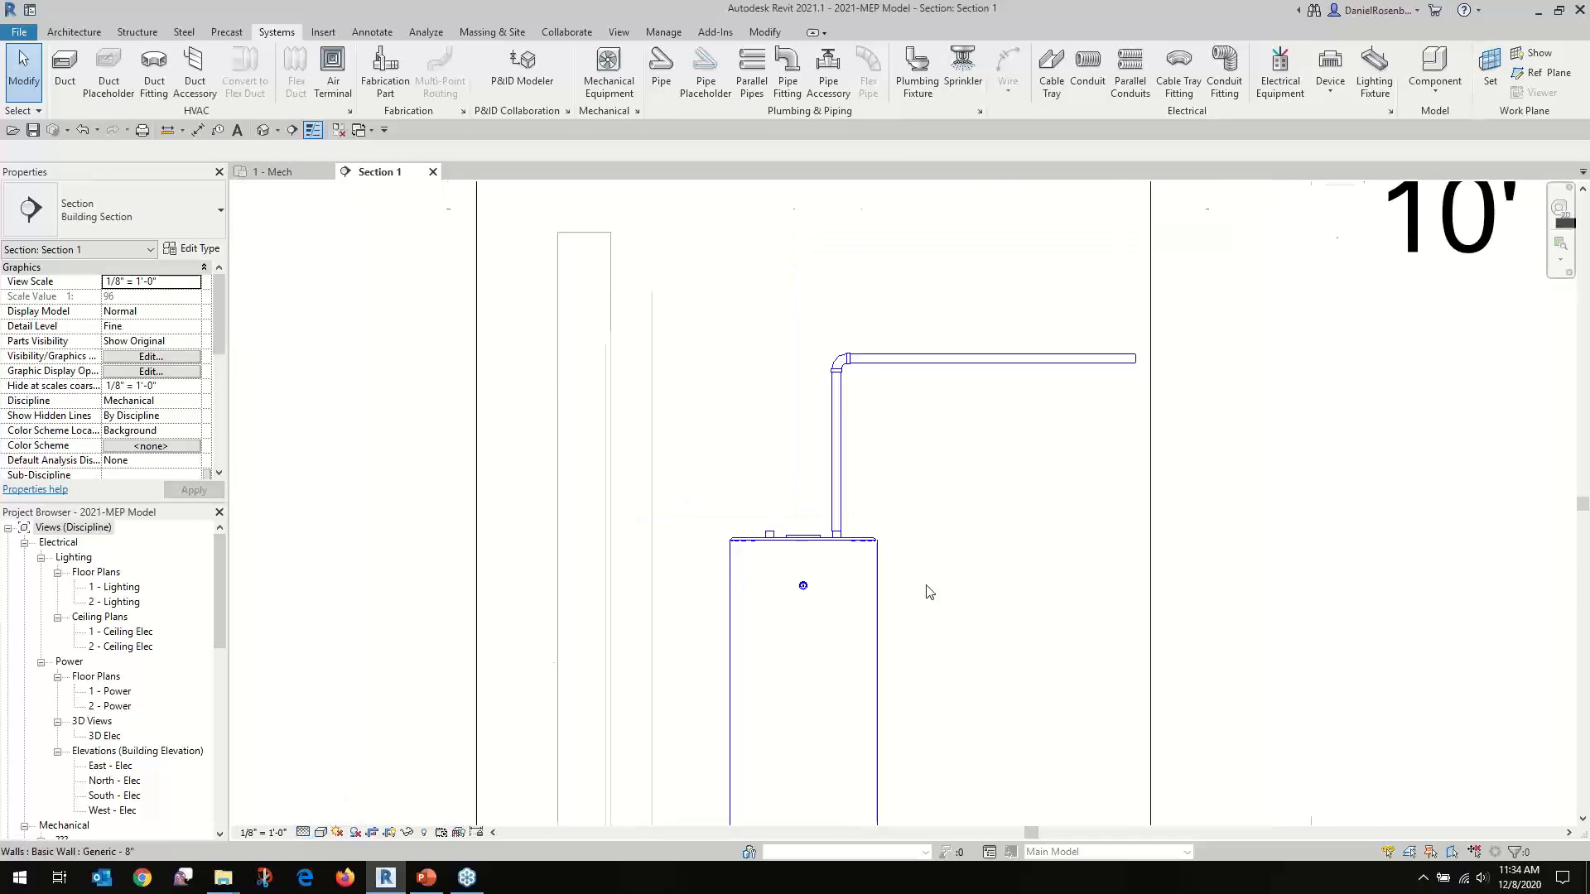
Draw a 1" PVC - DWV pipe from the water heater's top outlet up to about 8'-7", turning horizontally left past the wall
left_click(802, 544)
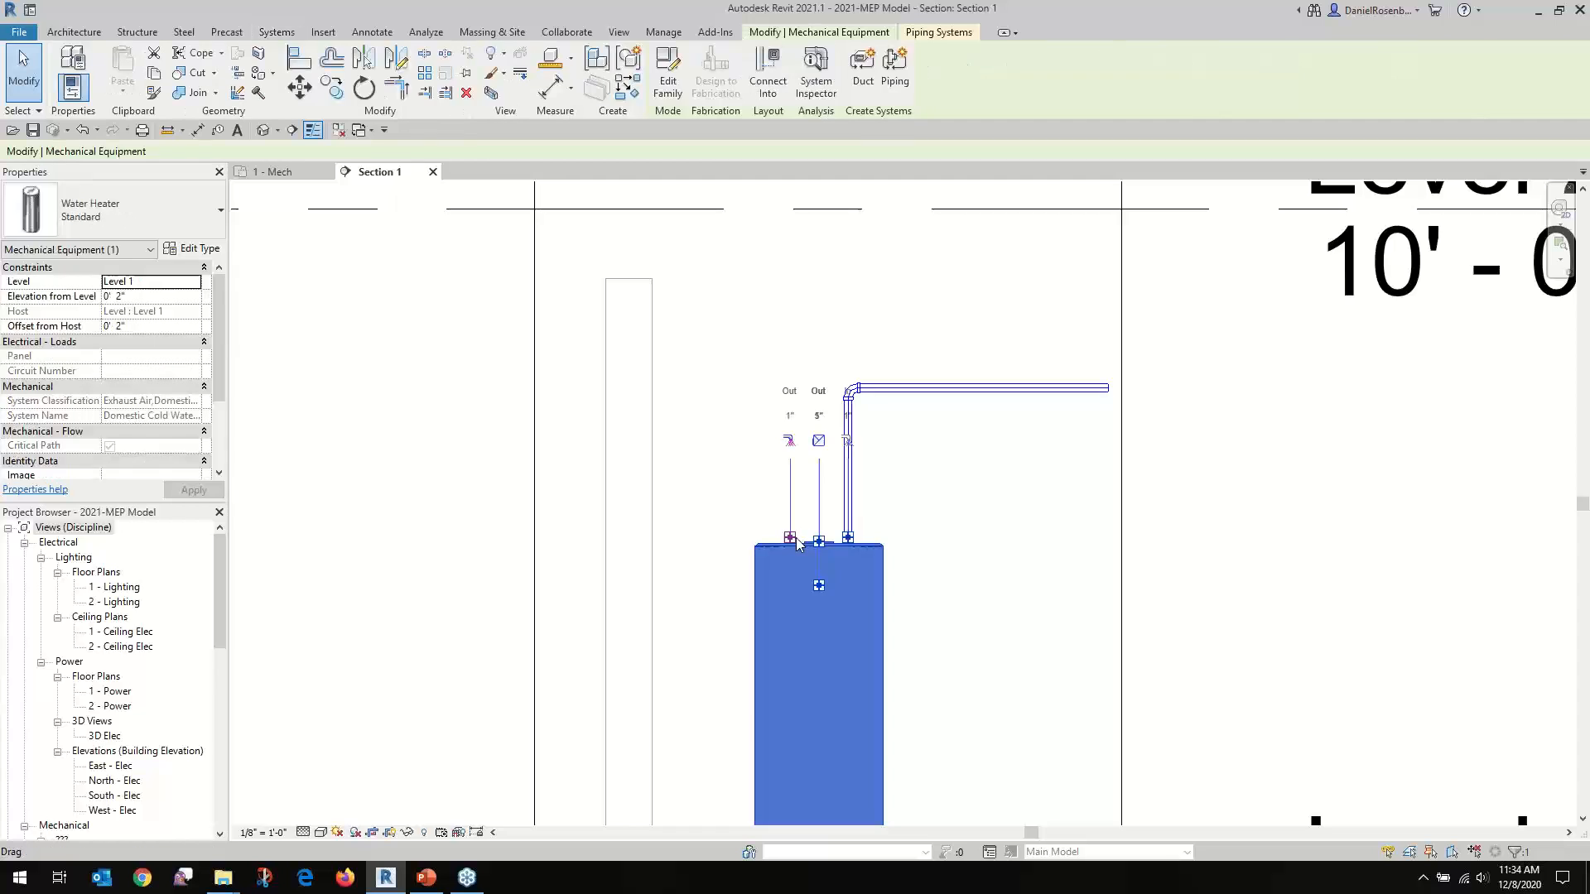
left_click(789, 442)
left_click(790, 307)
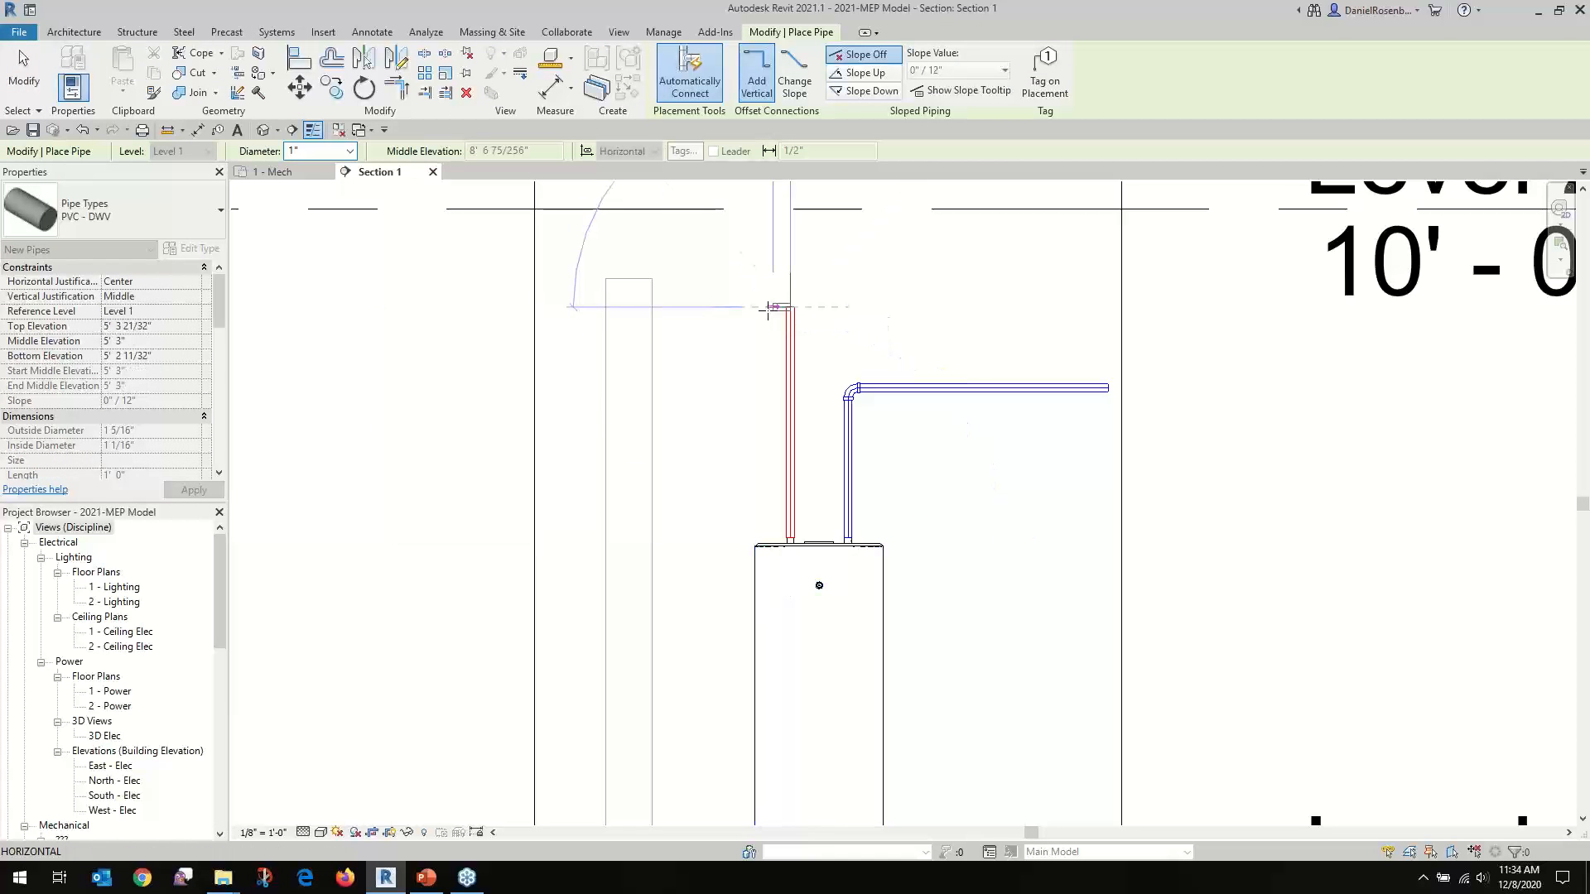
left_click(548, 307)
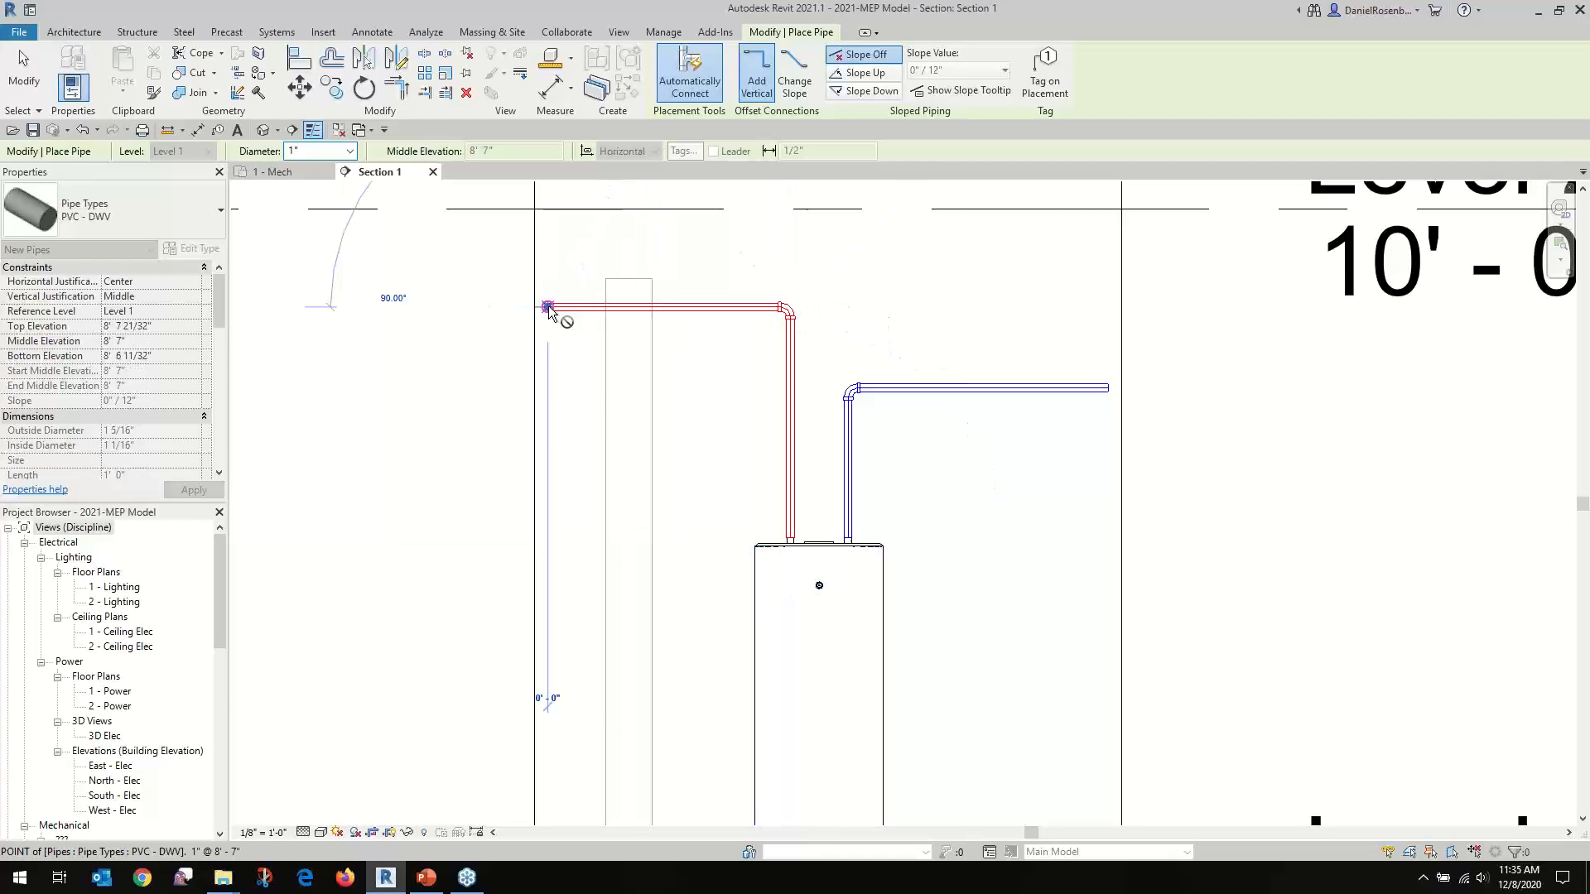
key("Escape")
key("Escape")
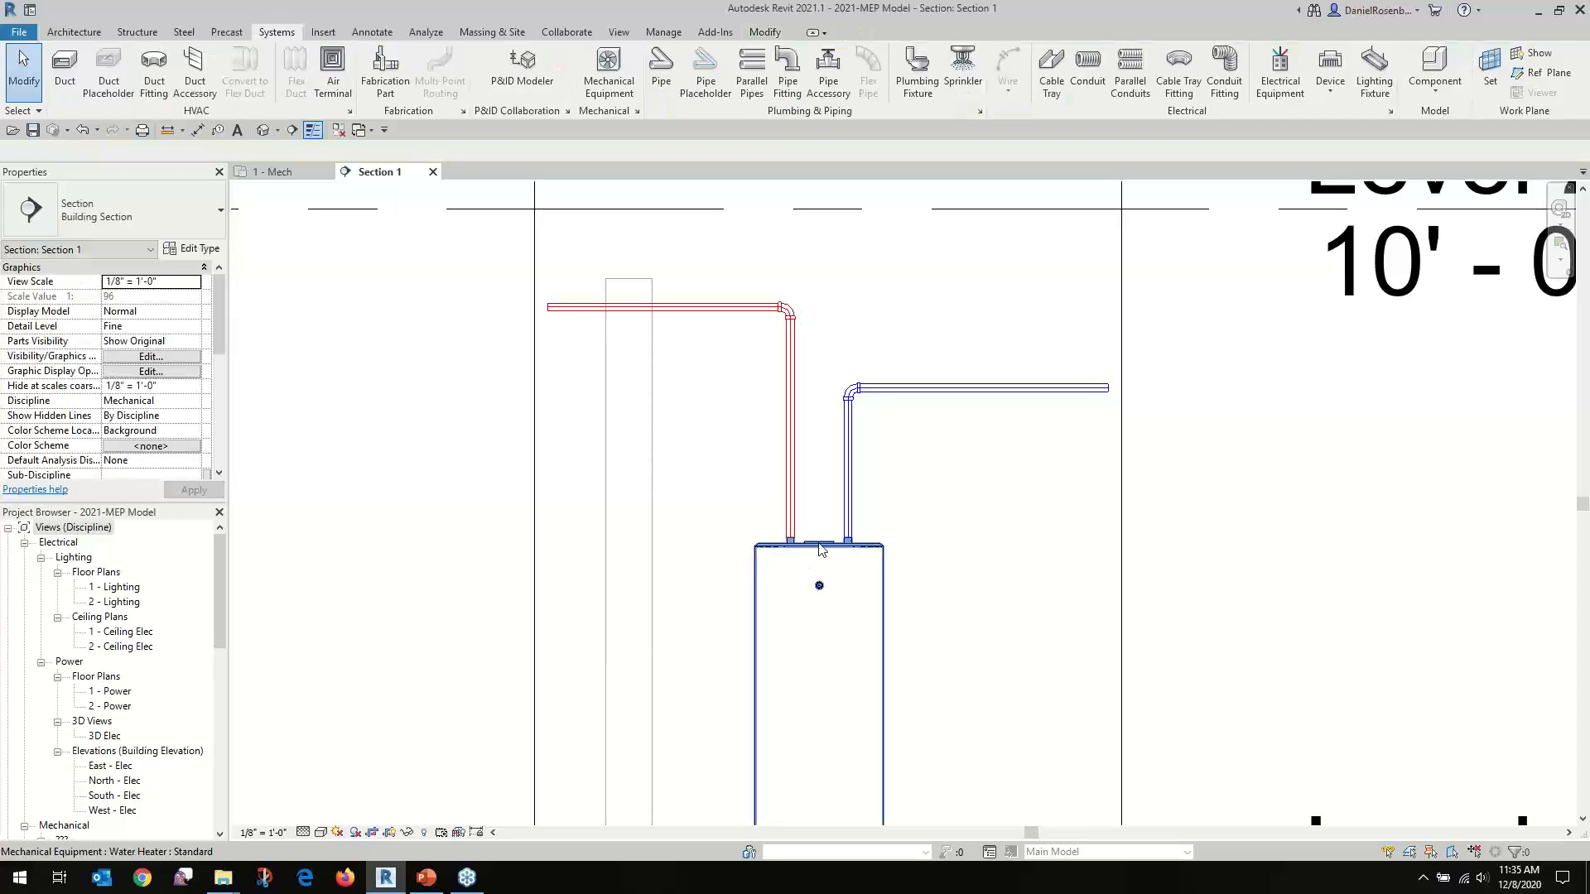
Draw a 5" round duct from the water heater's top center connector straight up to about 9'-5", just below Level 2
left_click(815, 556)
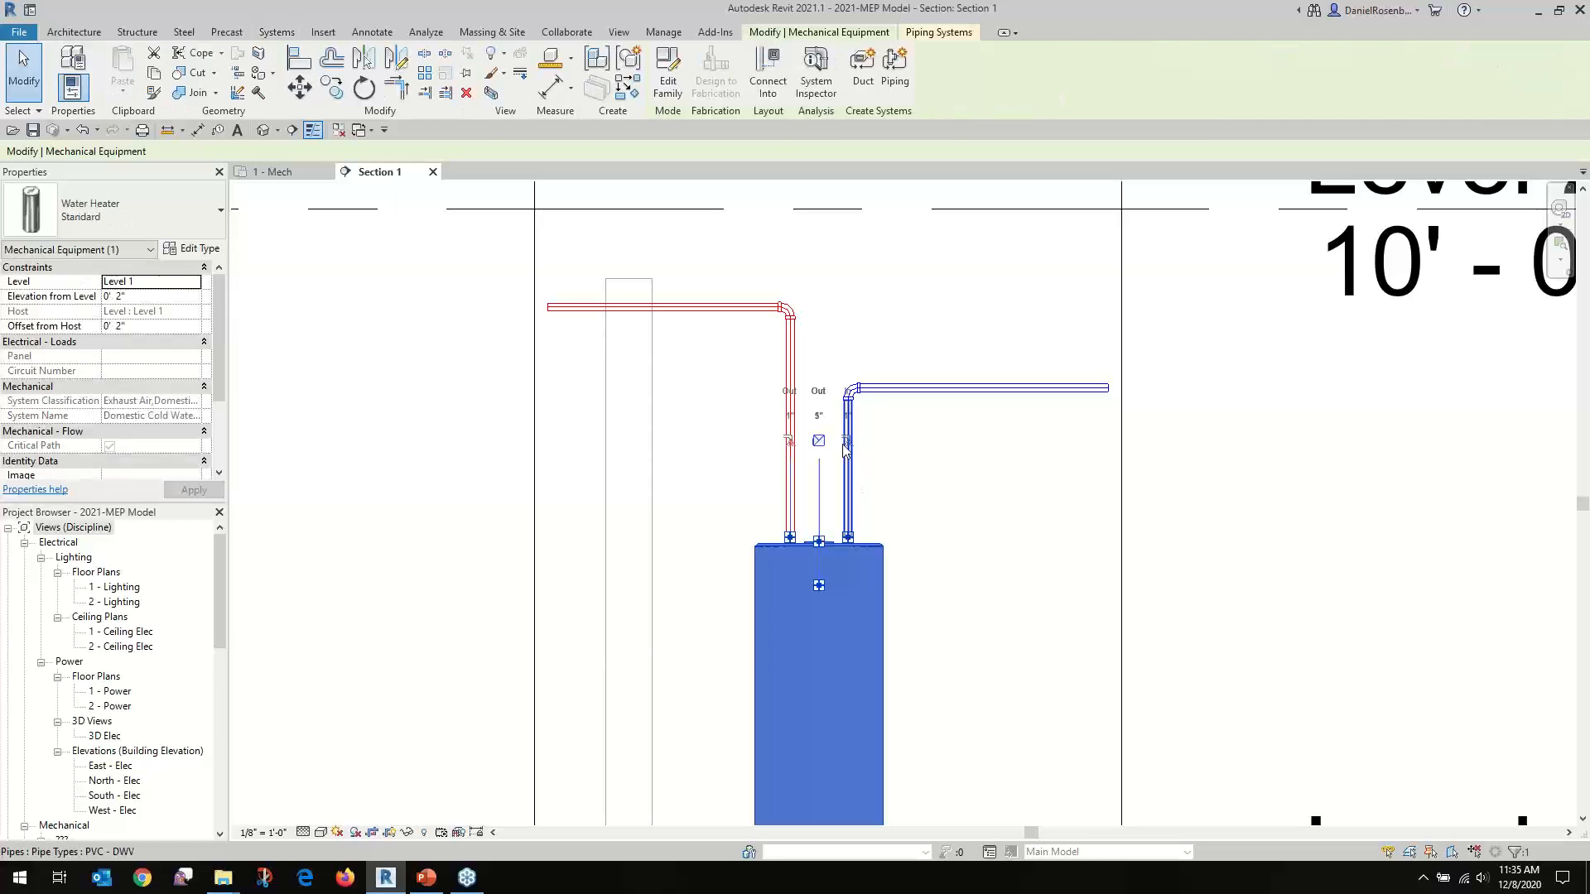
scroll(840, 540, "up", 2)
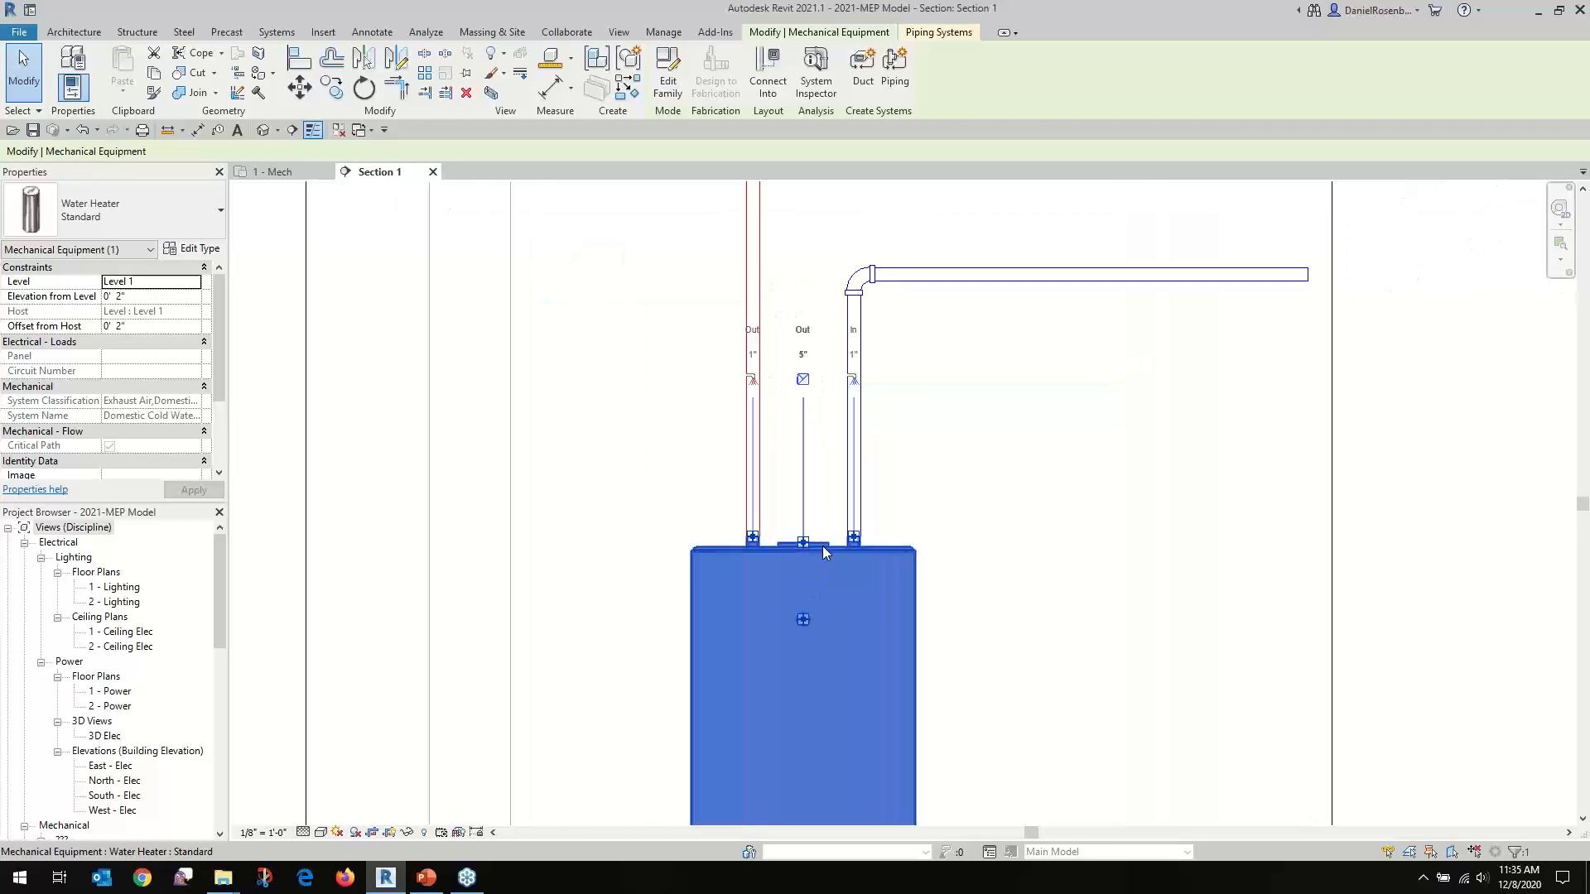
right_click(804, 542)
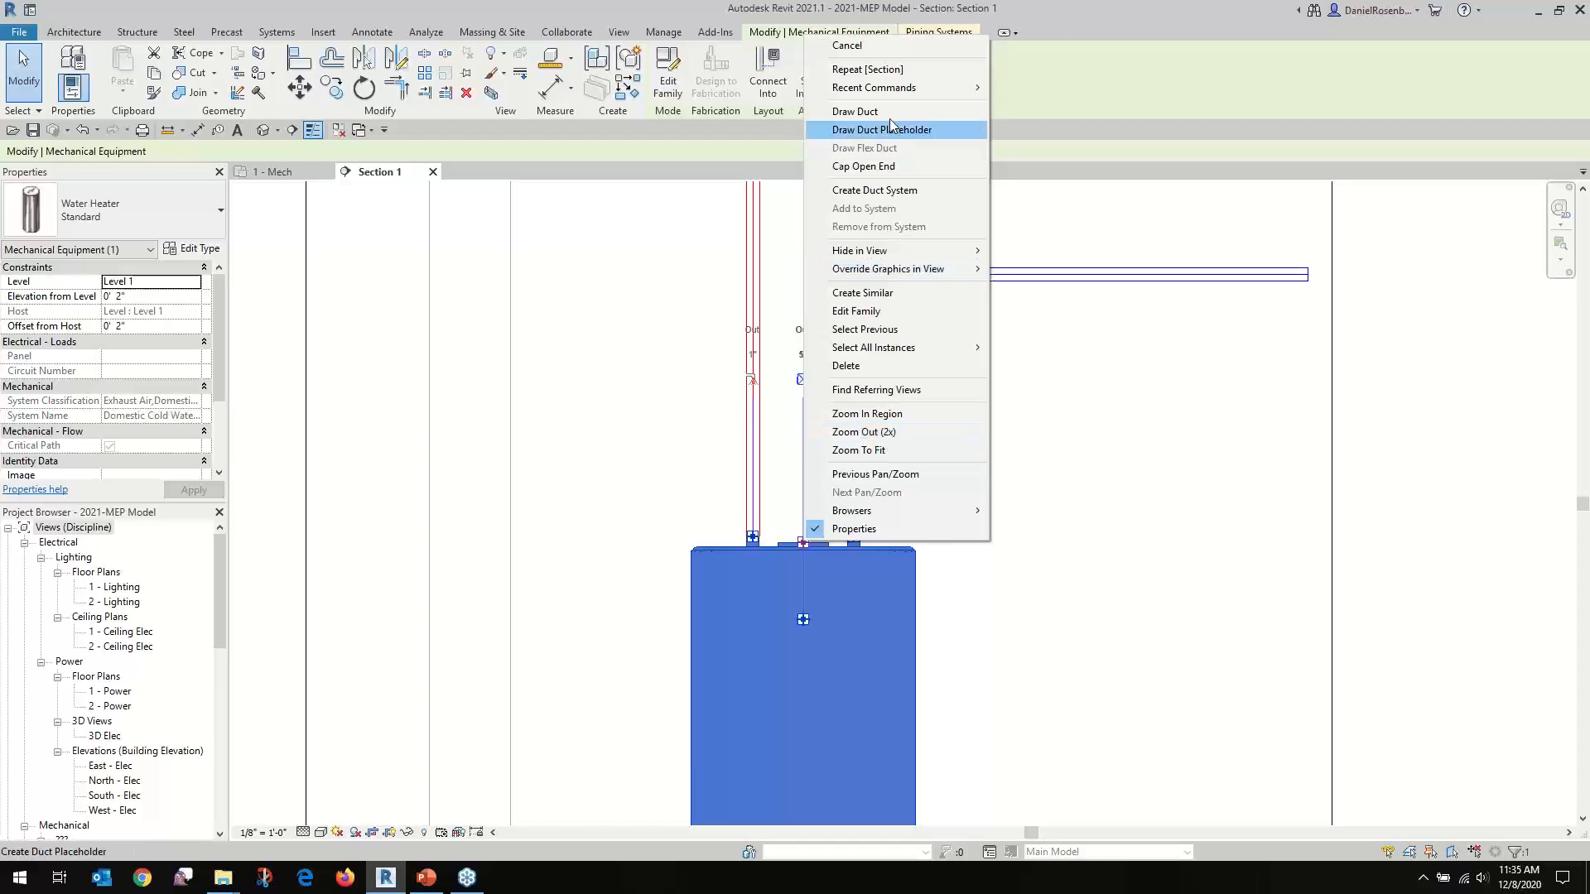
left_click(855, 111)
scroll(803, 619, "down", 3)
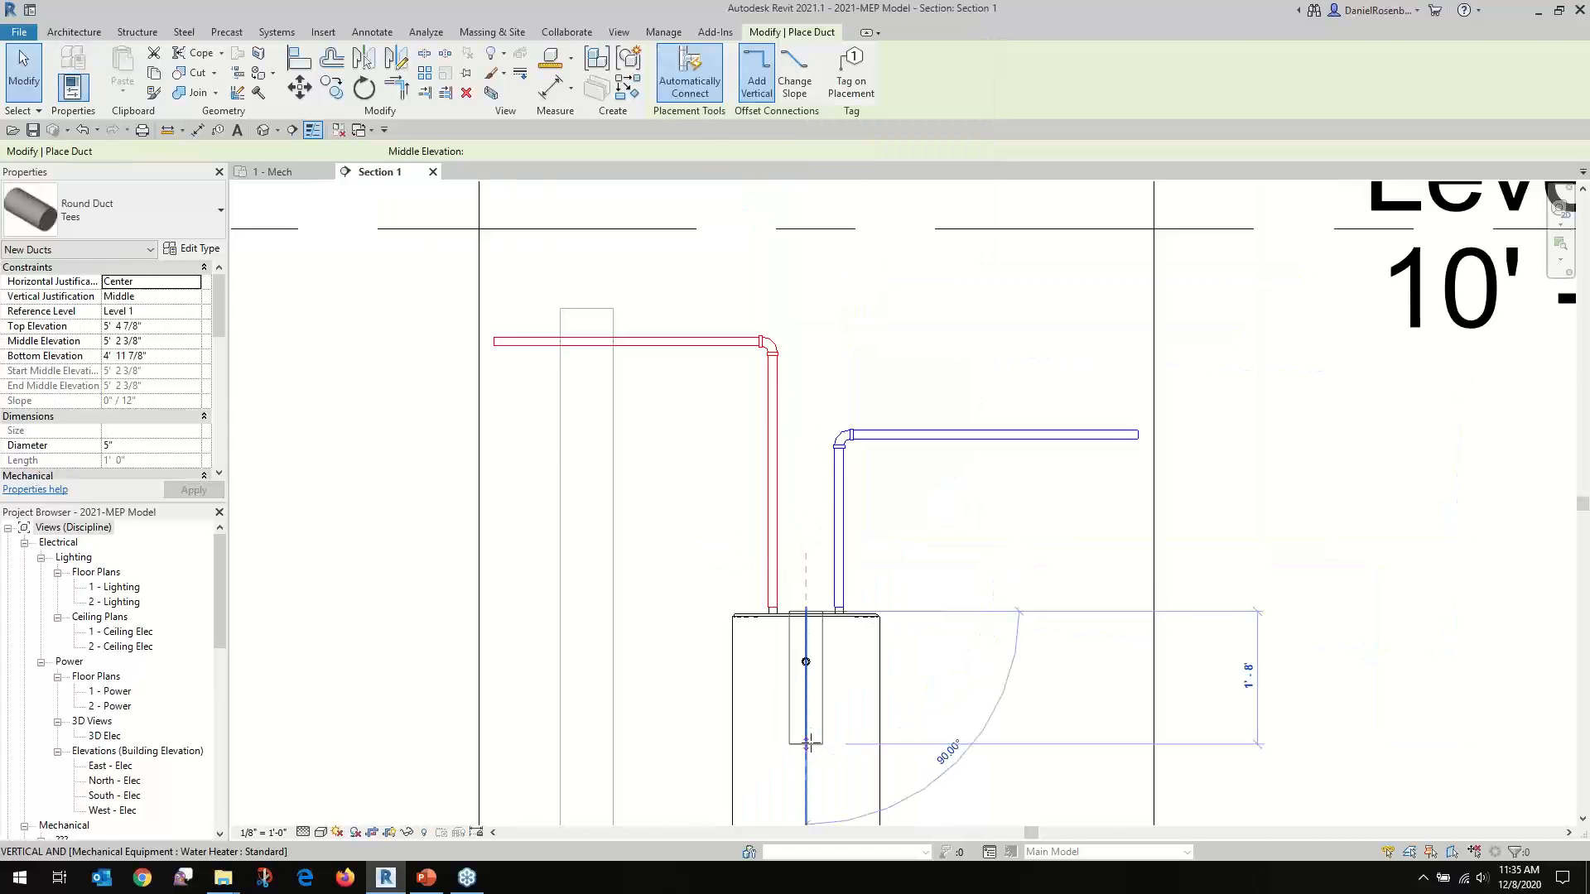
left_click(806, 325)
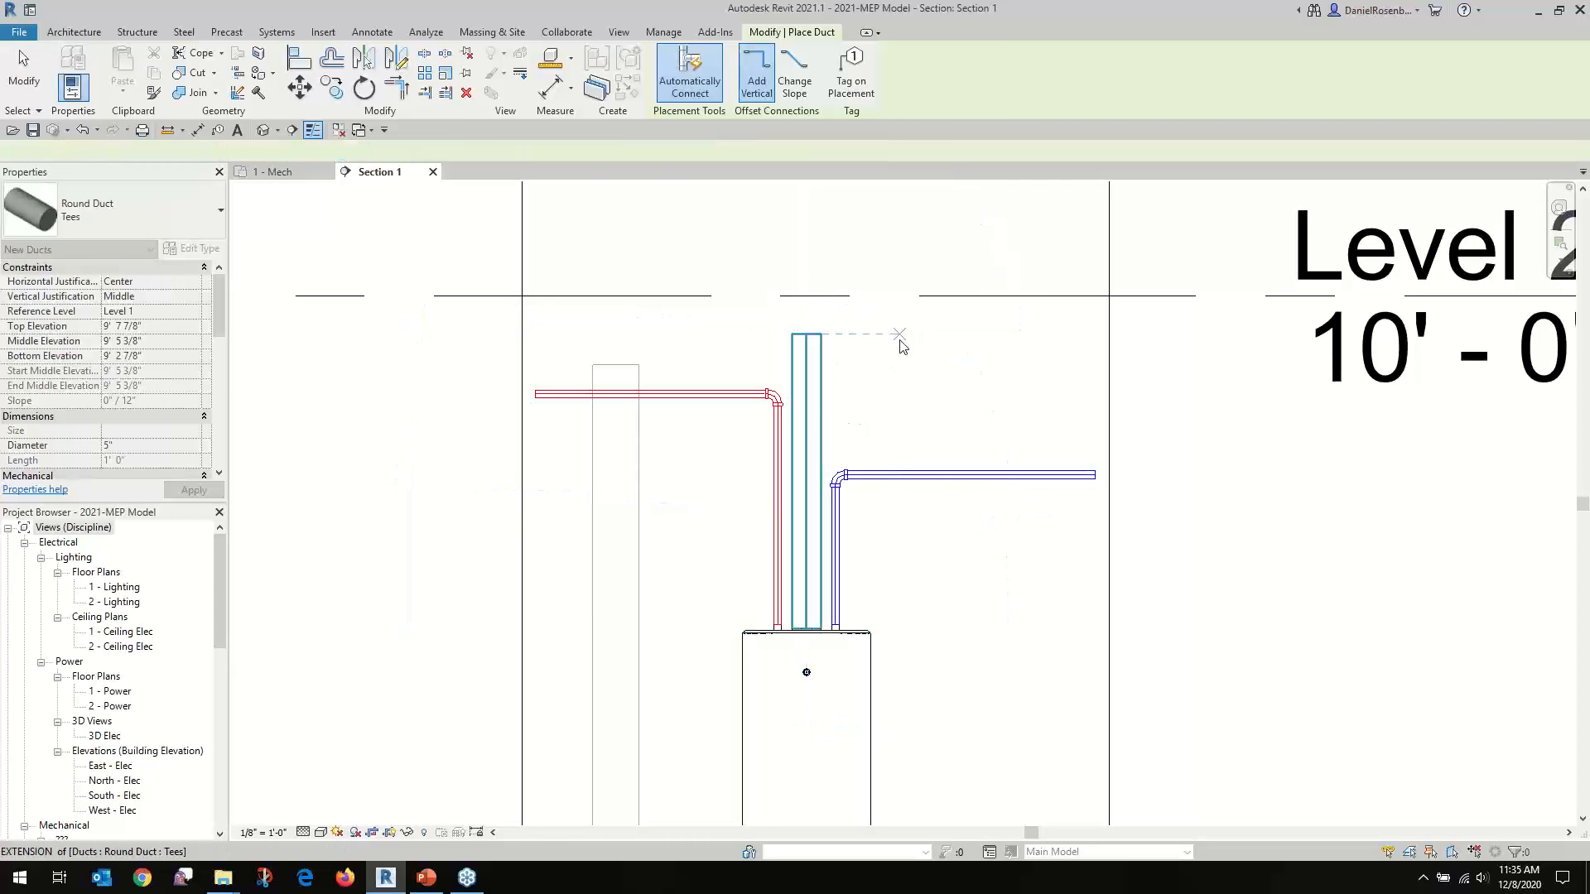
key("Escape")
key("Escape")
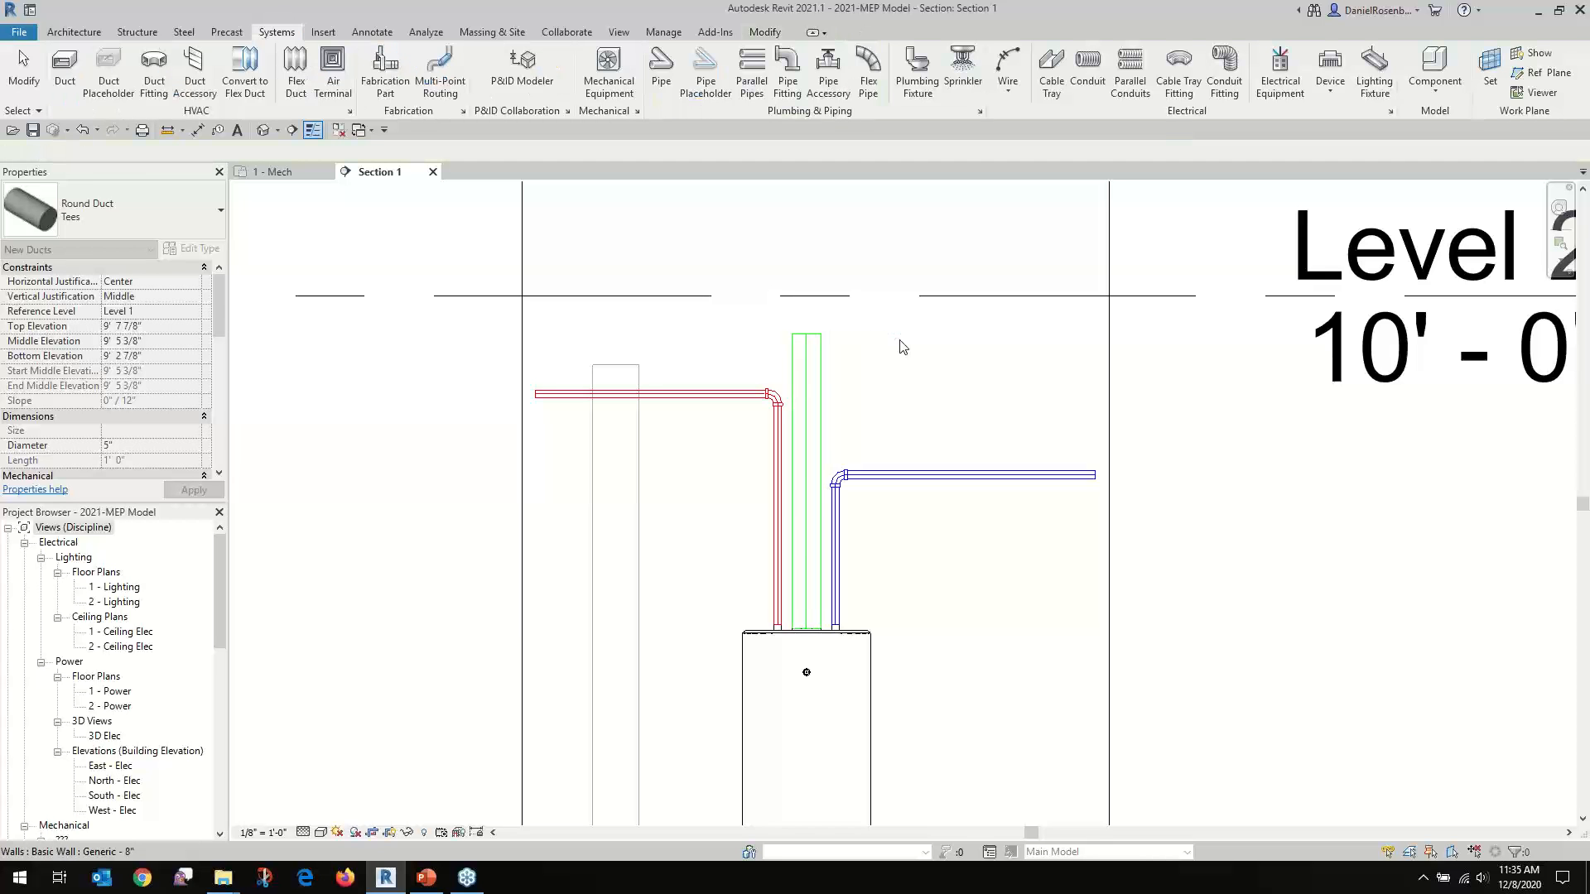
Open the default 3D view around the water heater and set its detail level to Fine
key("z")
key("f")
left_click(264, 130)
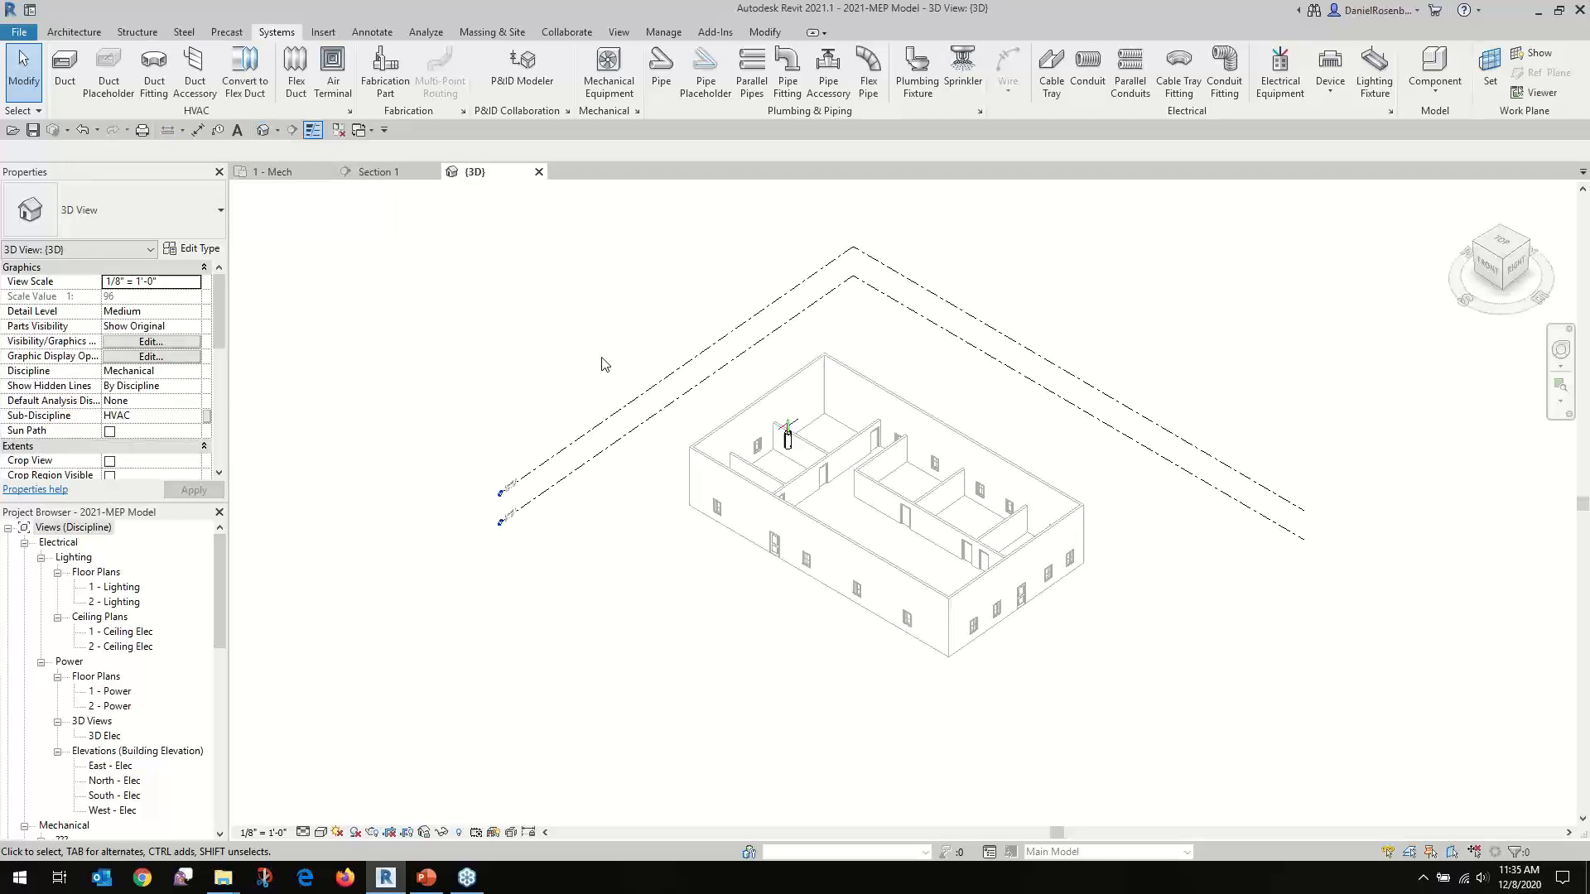
scroll(787, 434, "up", 8)
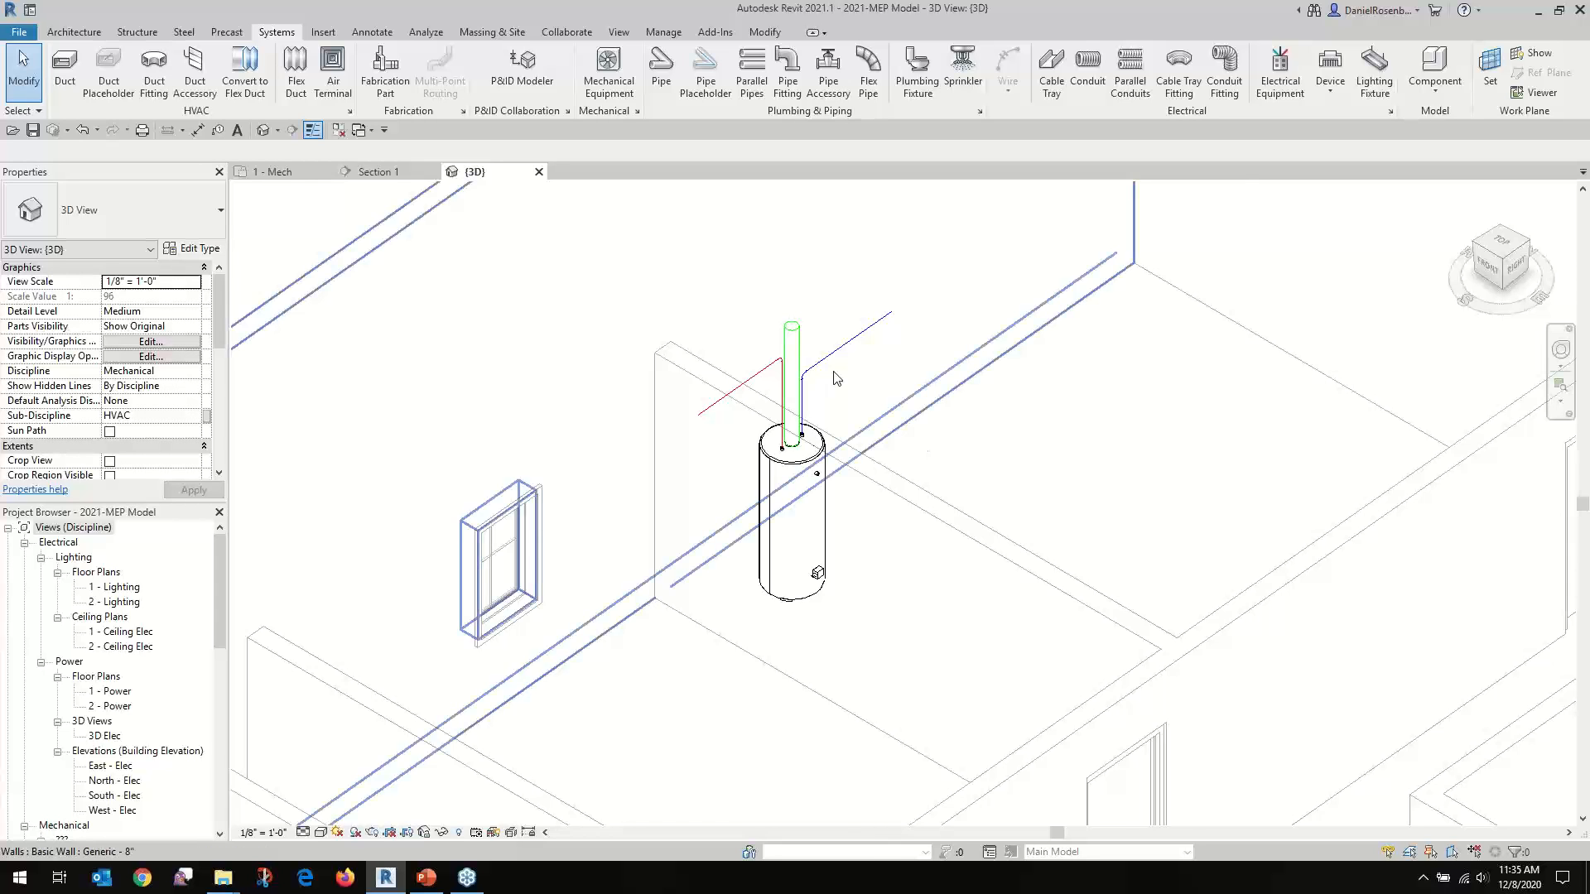
scroll(836, 378, "up", 4)
left_click(320, 832)
left_click(319, 813)
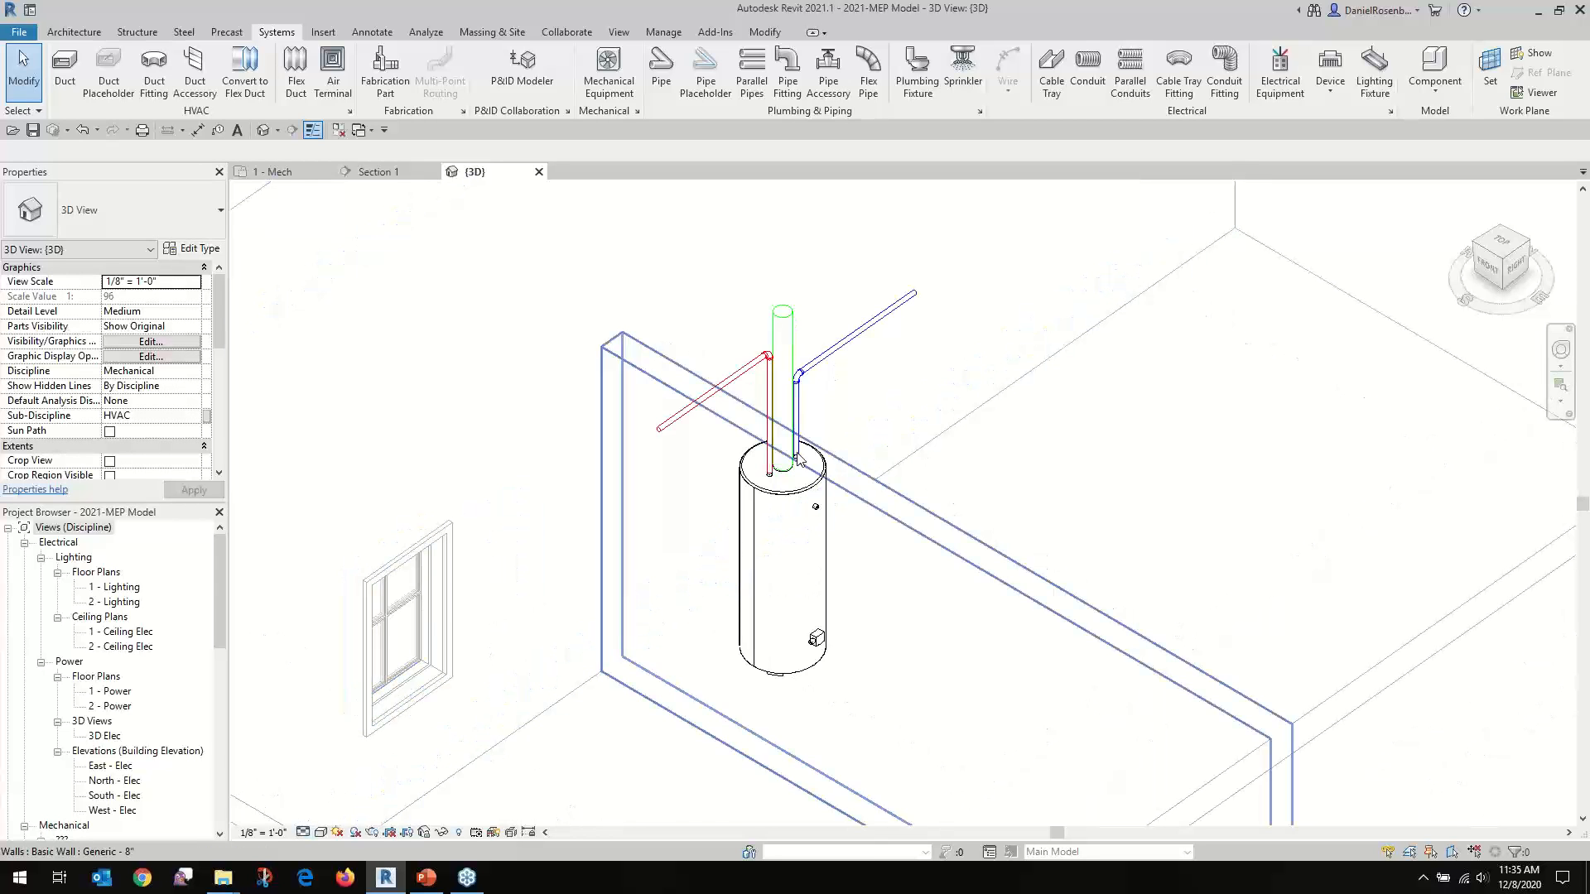
Shade the 3D view and examine the water heater's connected pipes, duct and remaining connectors from different angles
scroll(841, 476, "down", 2)
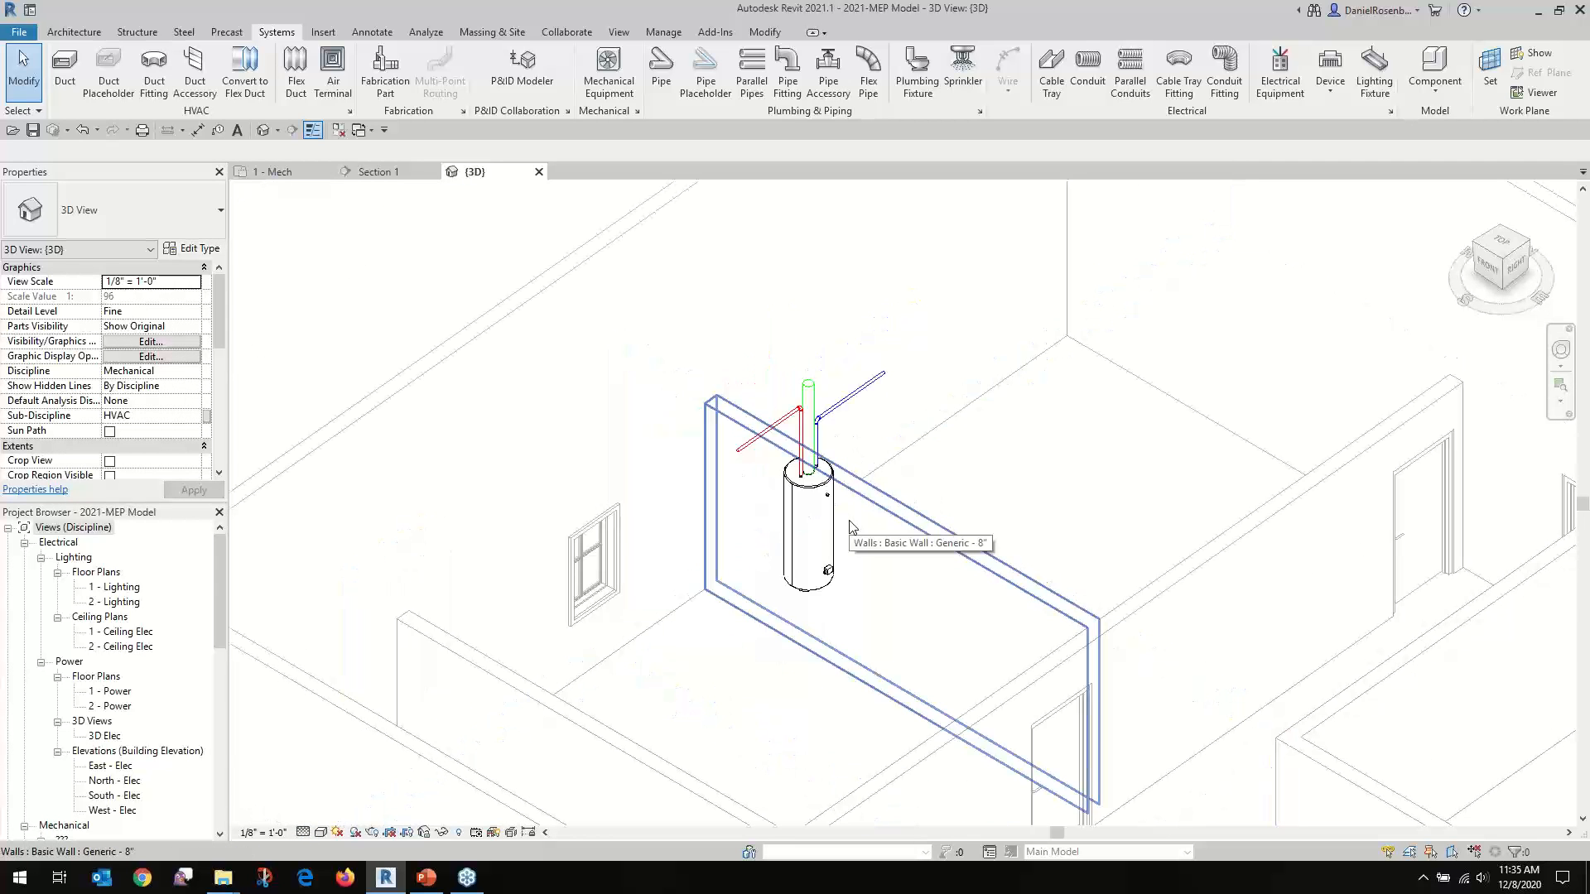
middle_click_drag(970, 535, 931, 532, "shift")
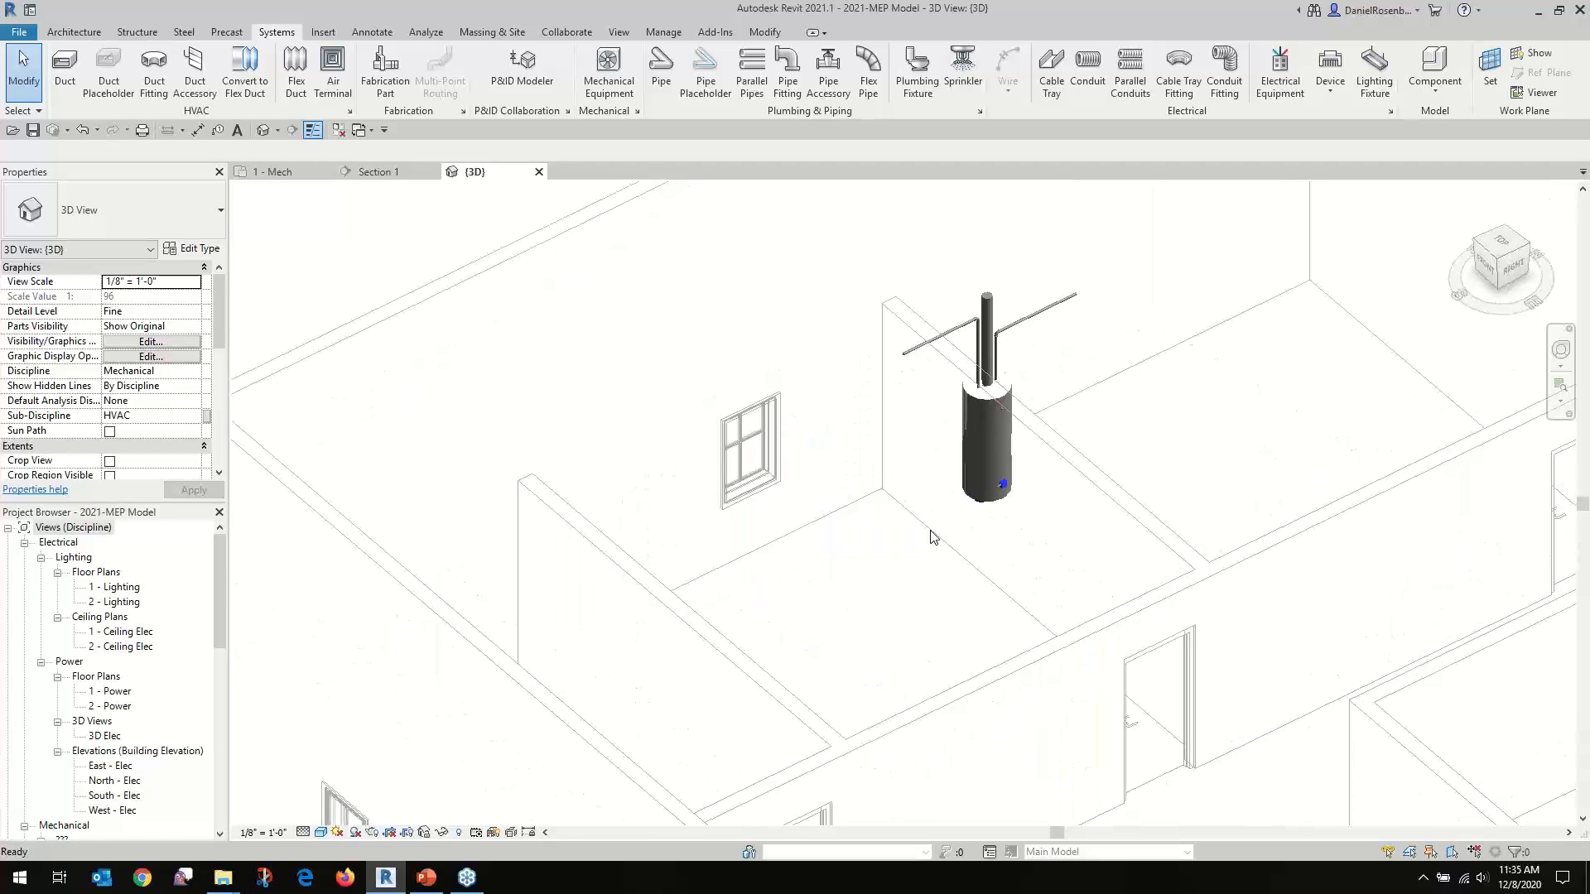
left_click(972, 434)
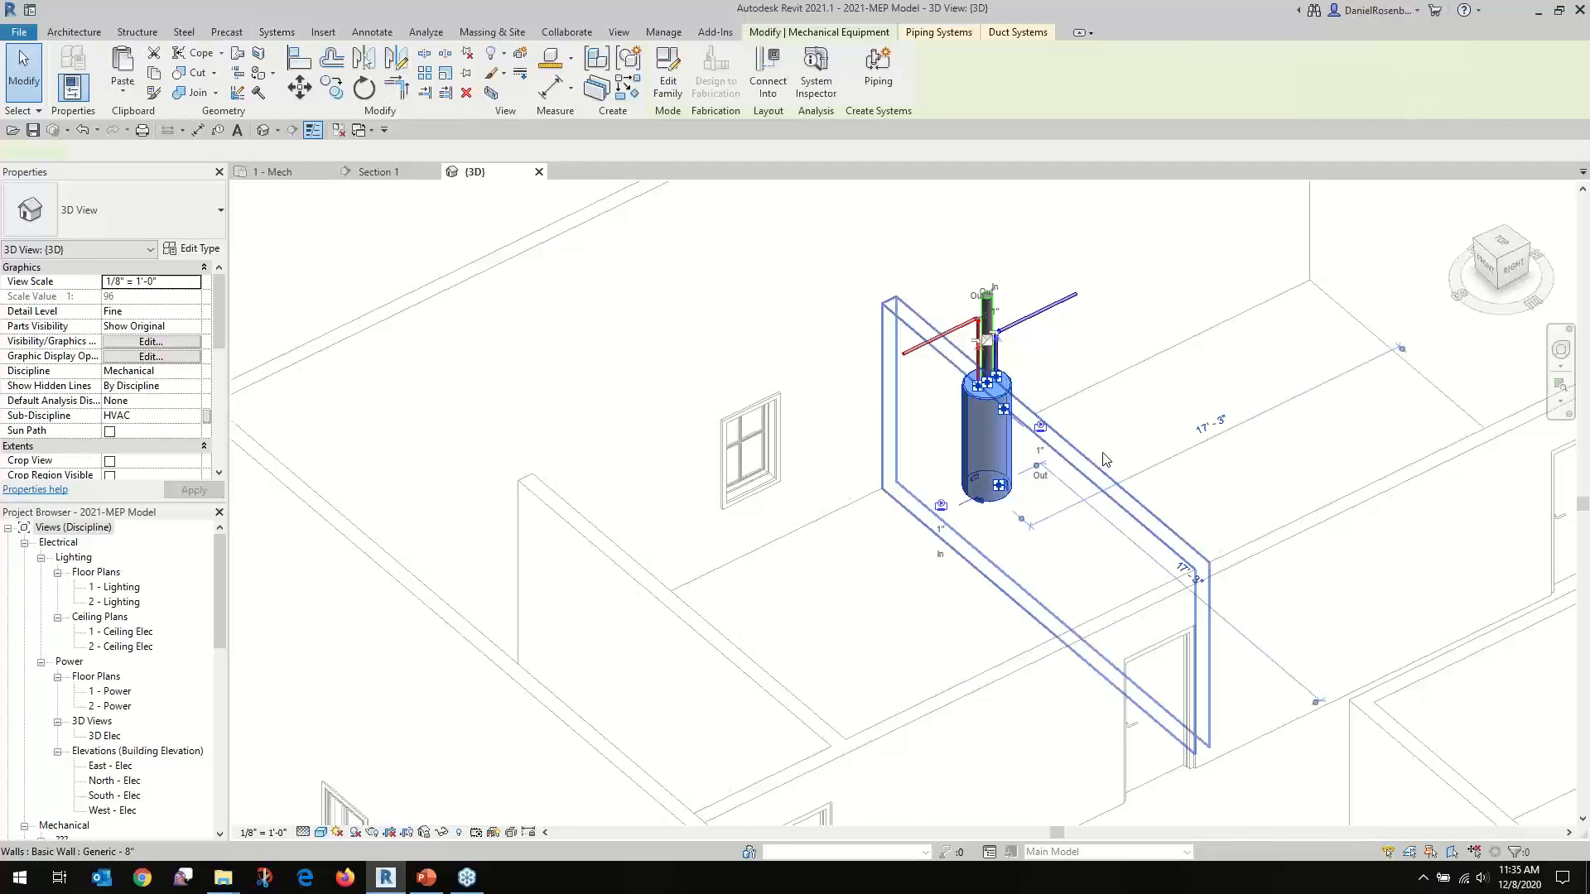
middle_click_drag(1103, 458, 1142, 444, "shift")
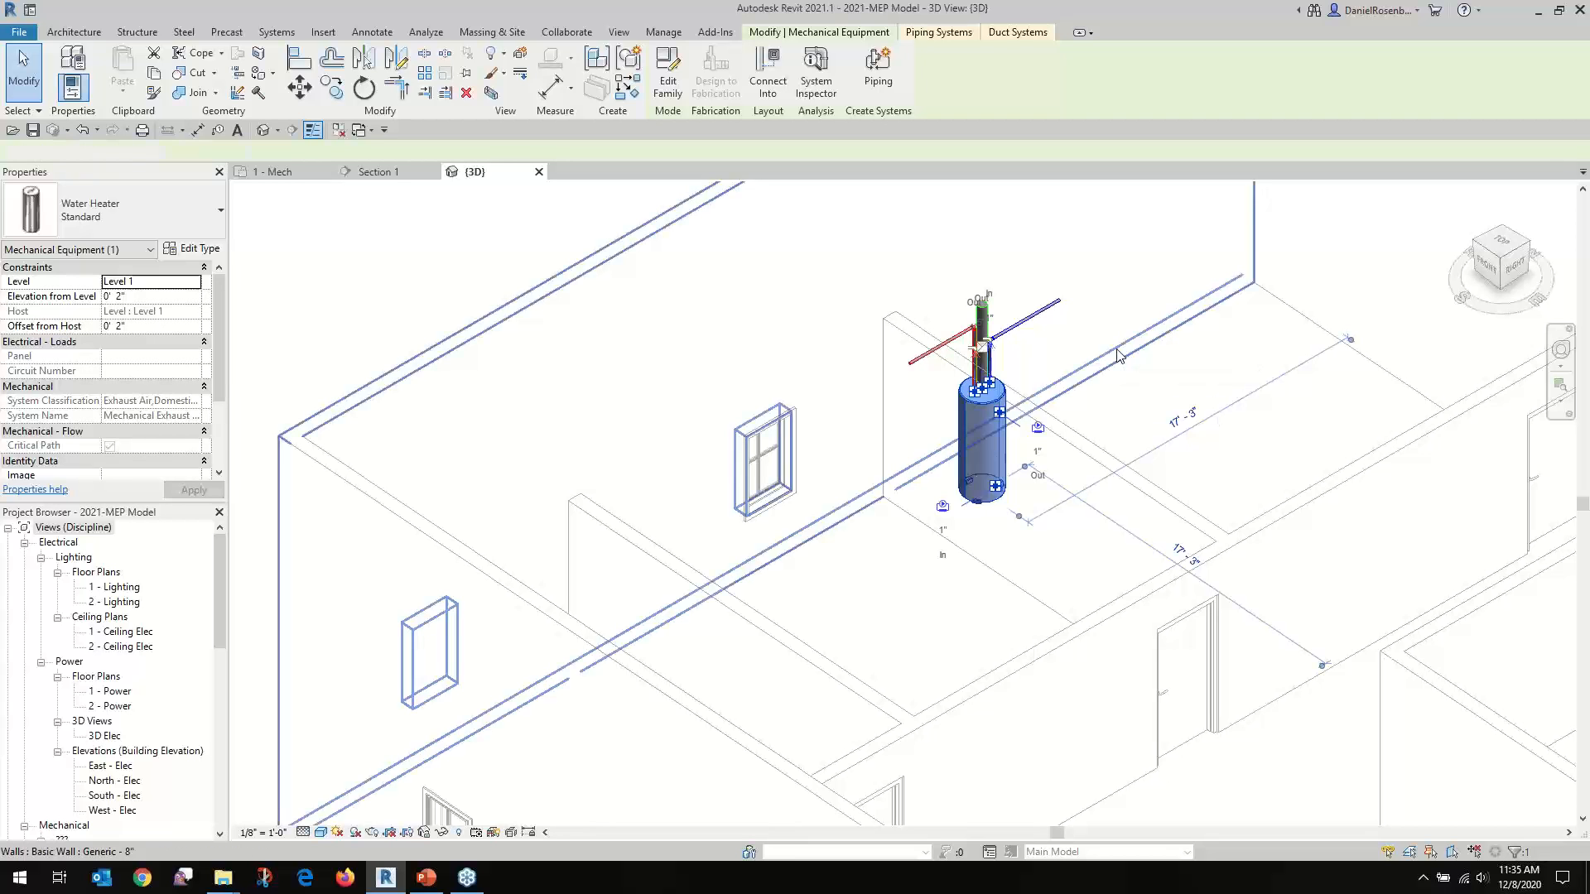
key("Escape")
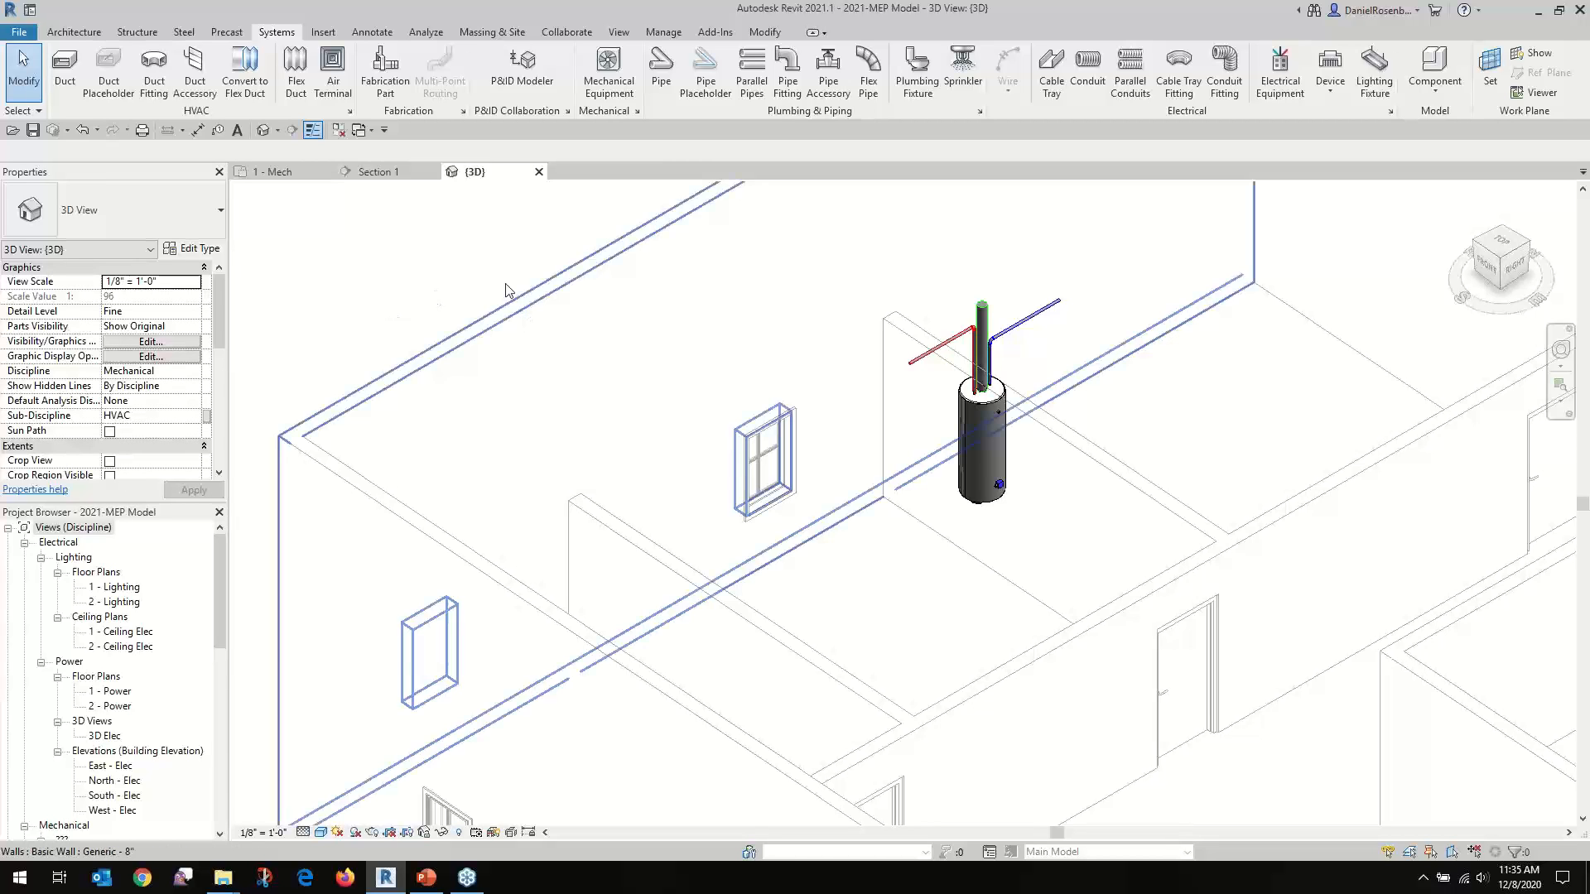
Close the 3D and section views and return to the water heater area in the 1 - Mech floor plan
left_click(539, 172)
left_click(432, 172)
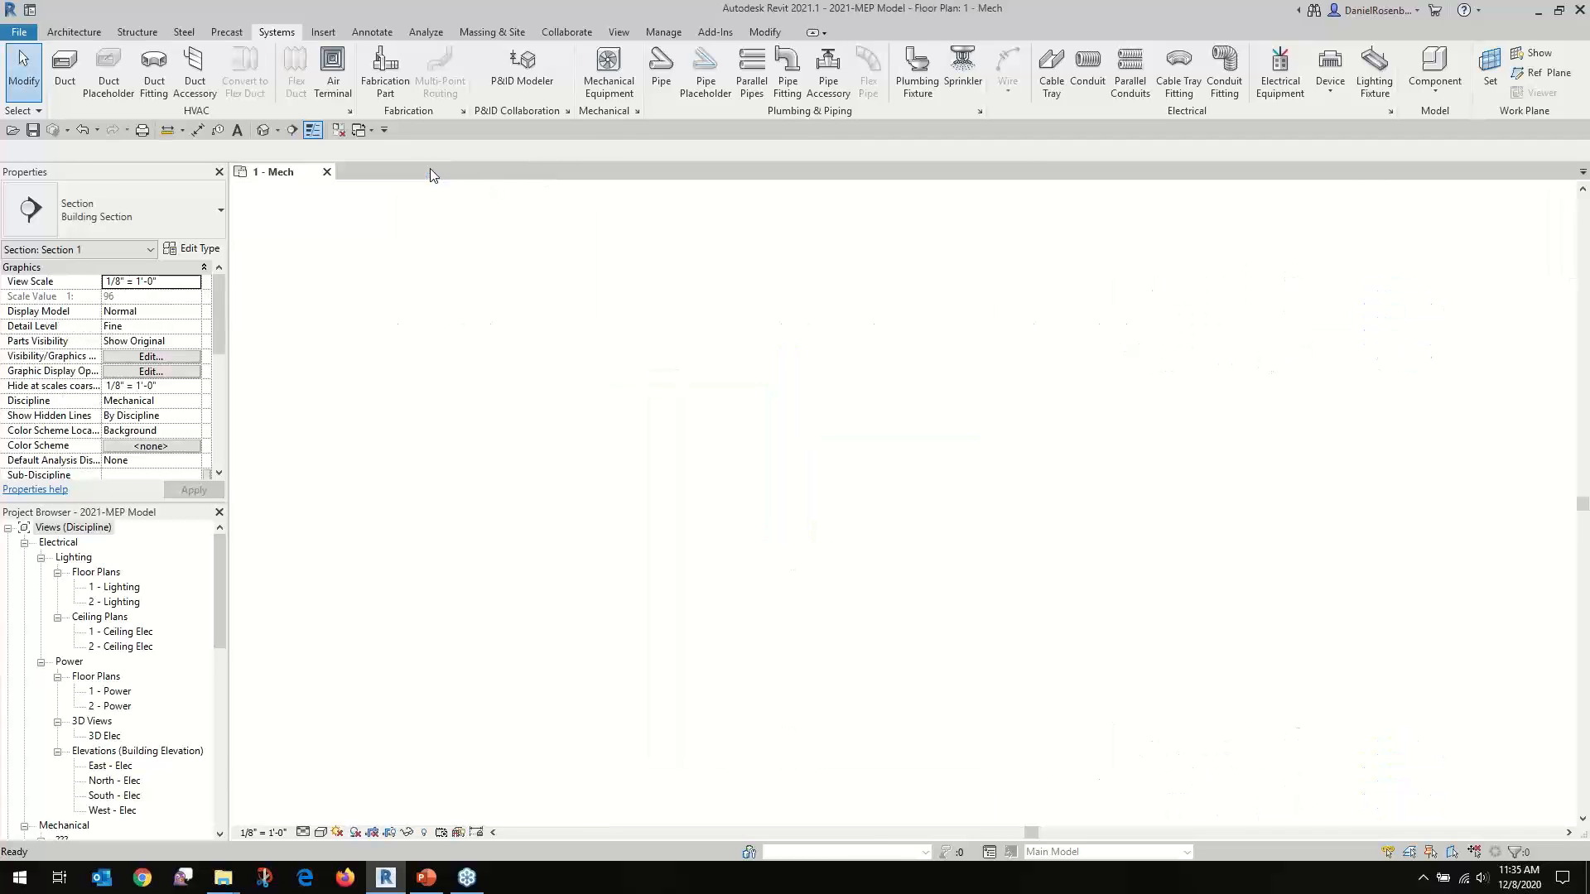
scroll(508, 383, "down", 5)
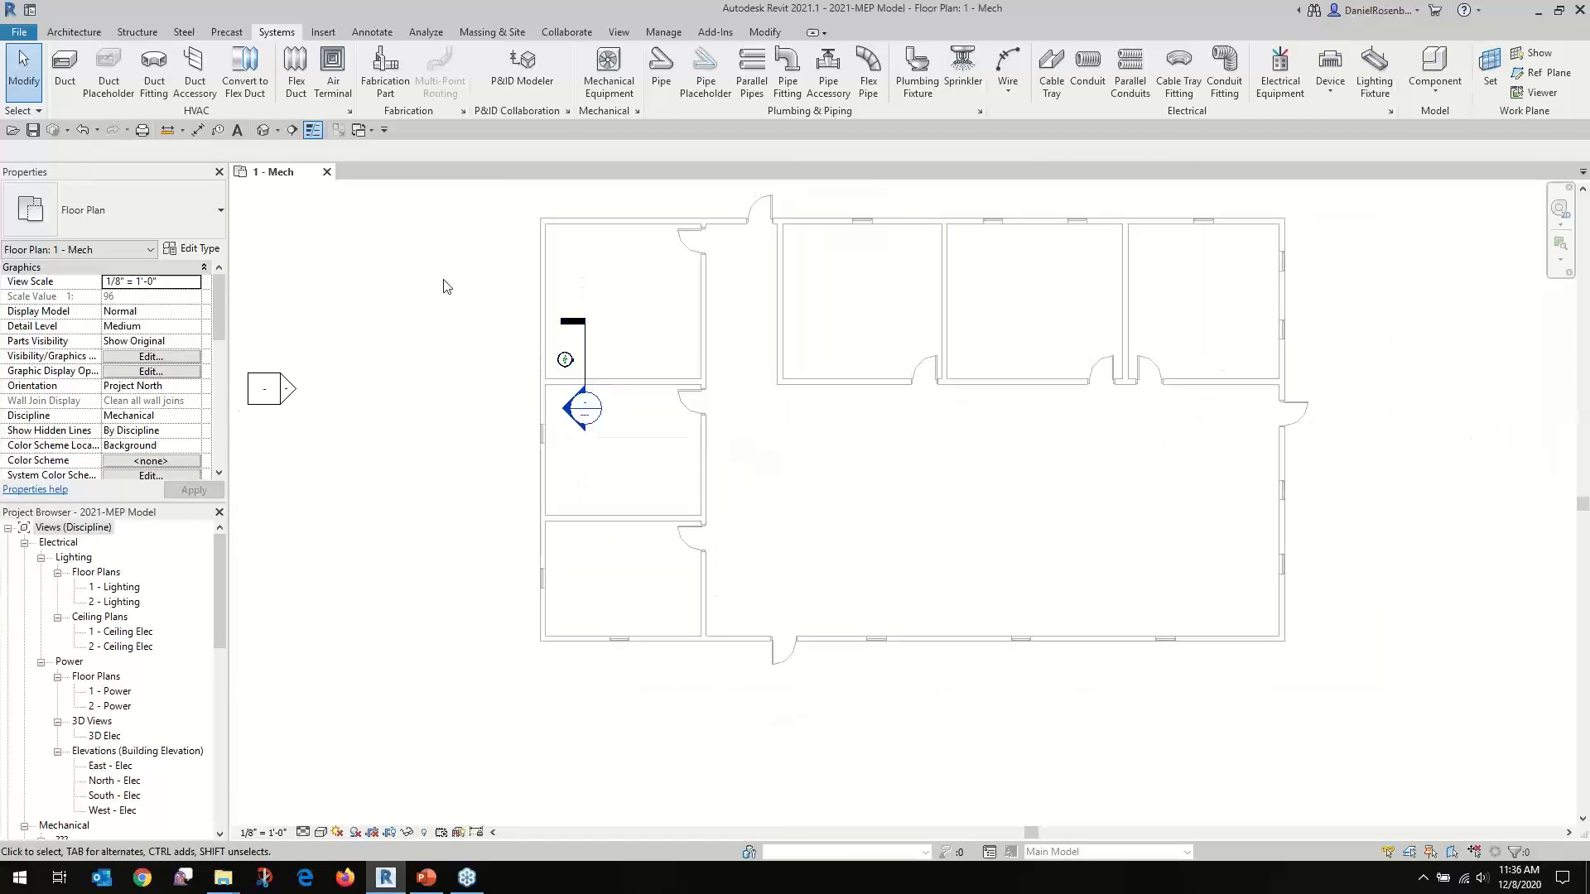
scroll(570, 339, "up", 2)
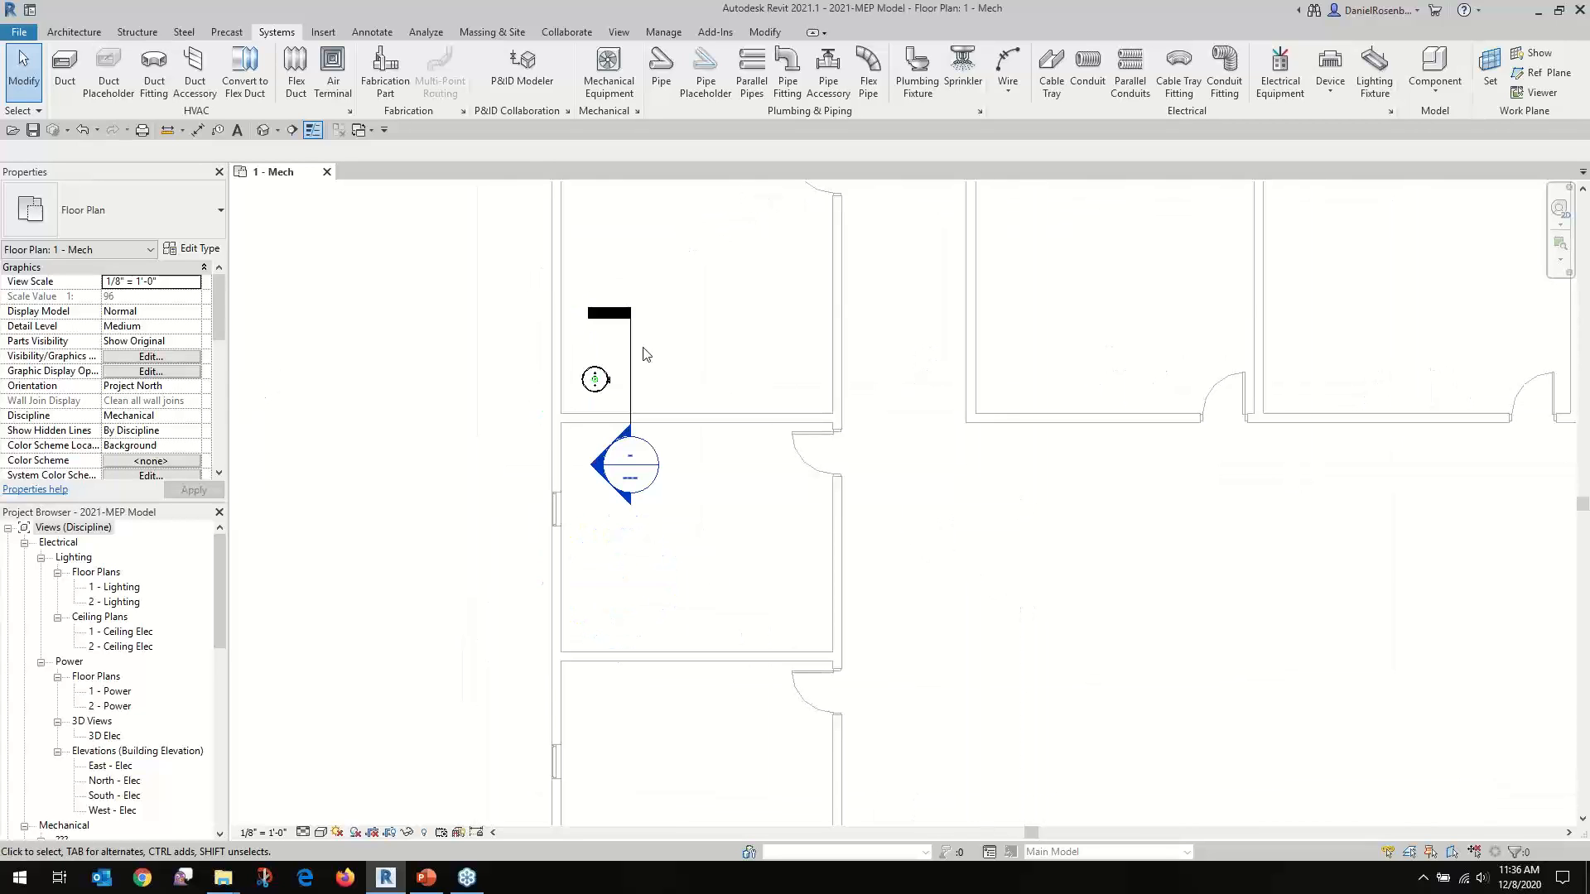
Open the default 3D view and look over the whole building with the water heater inside
left_click(264, 130)
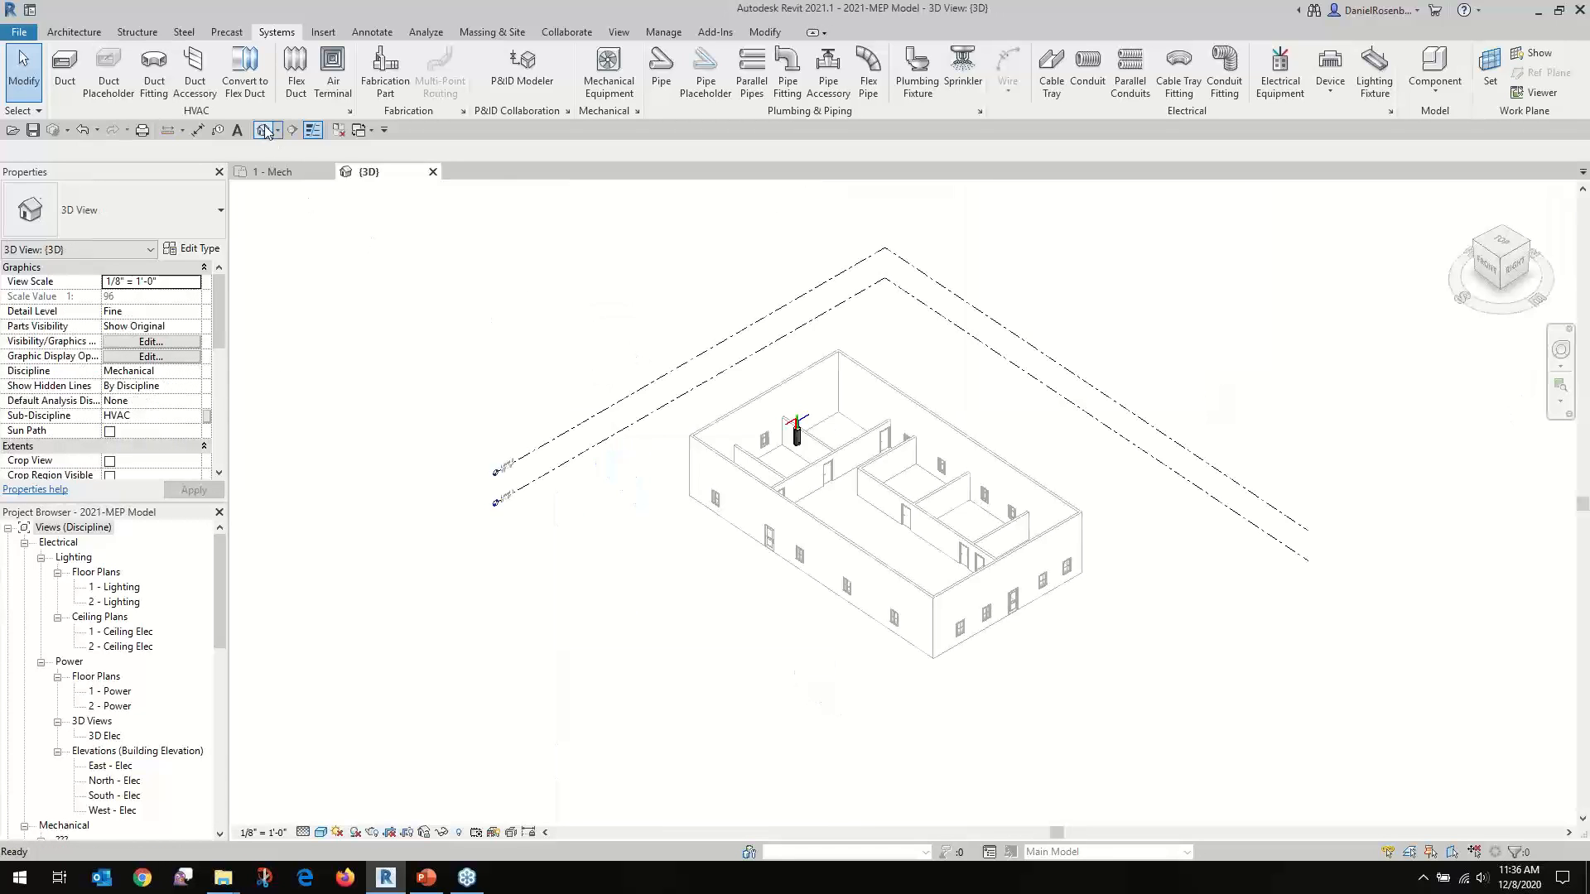
scroll(776, 563, "up", 6)
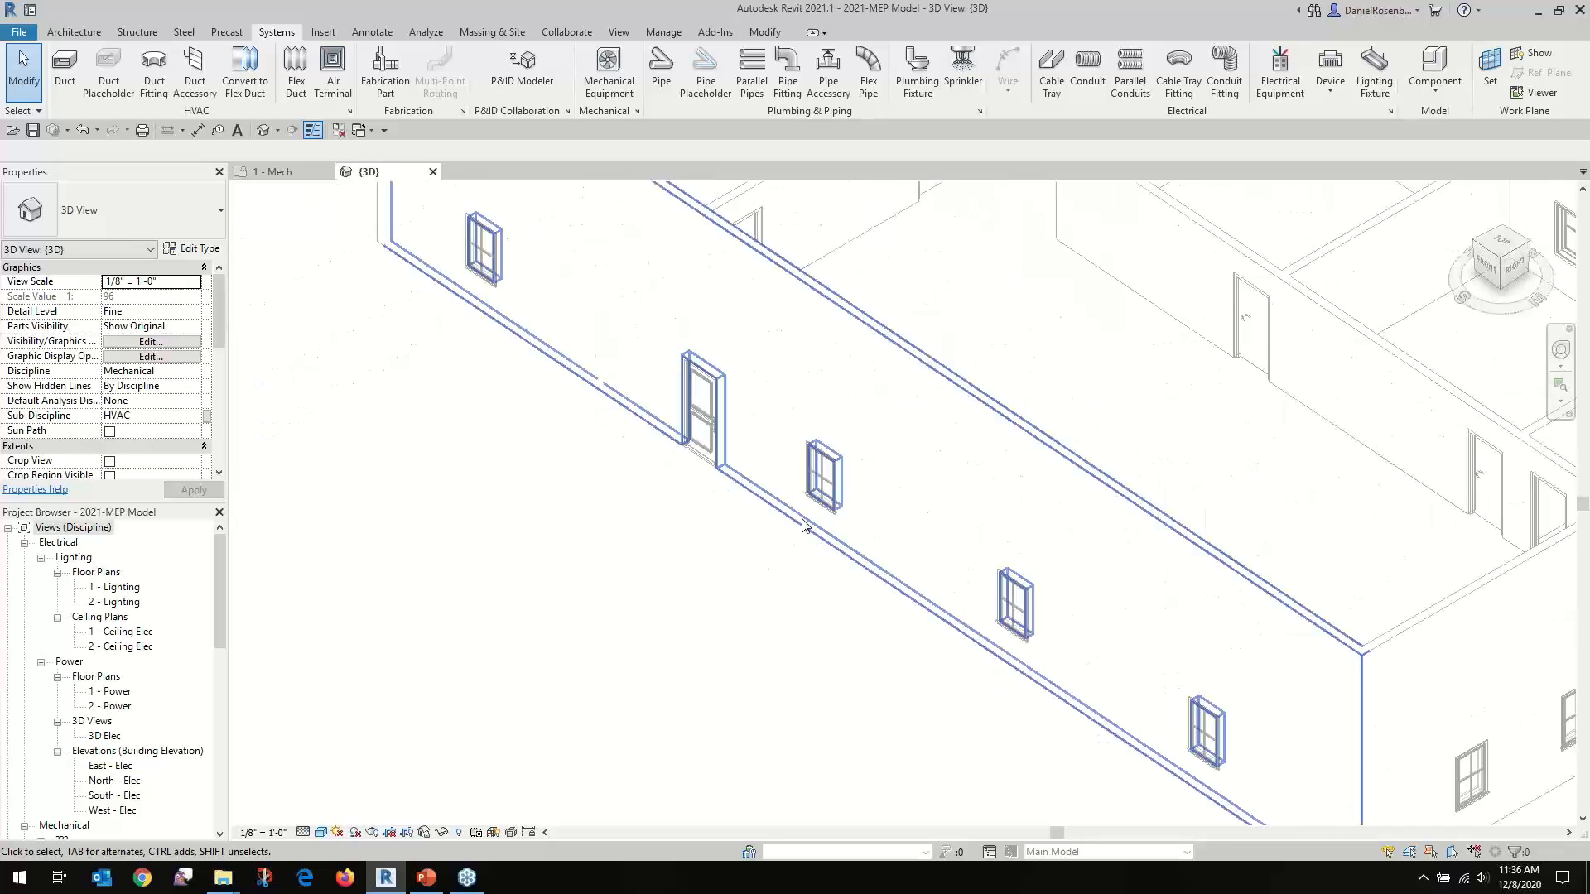
scroll(836, 509, "up", 3)
scroll(853, 537, "down", 5)
scroll(634, 389, "up", 3)
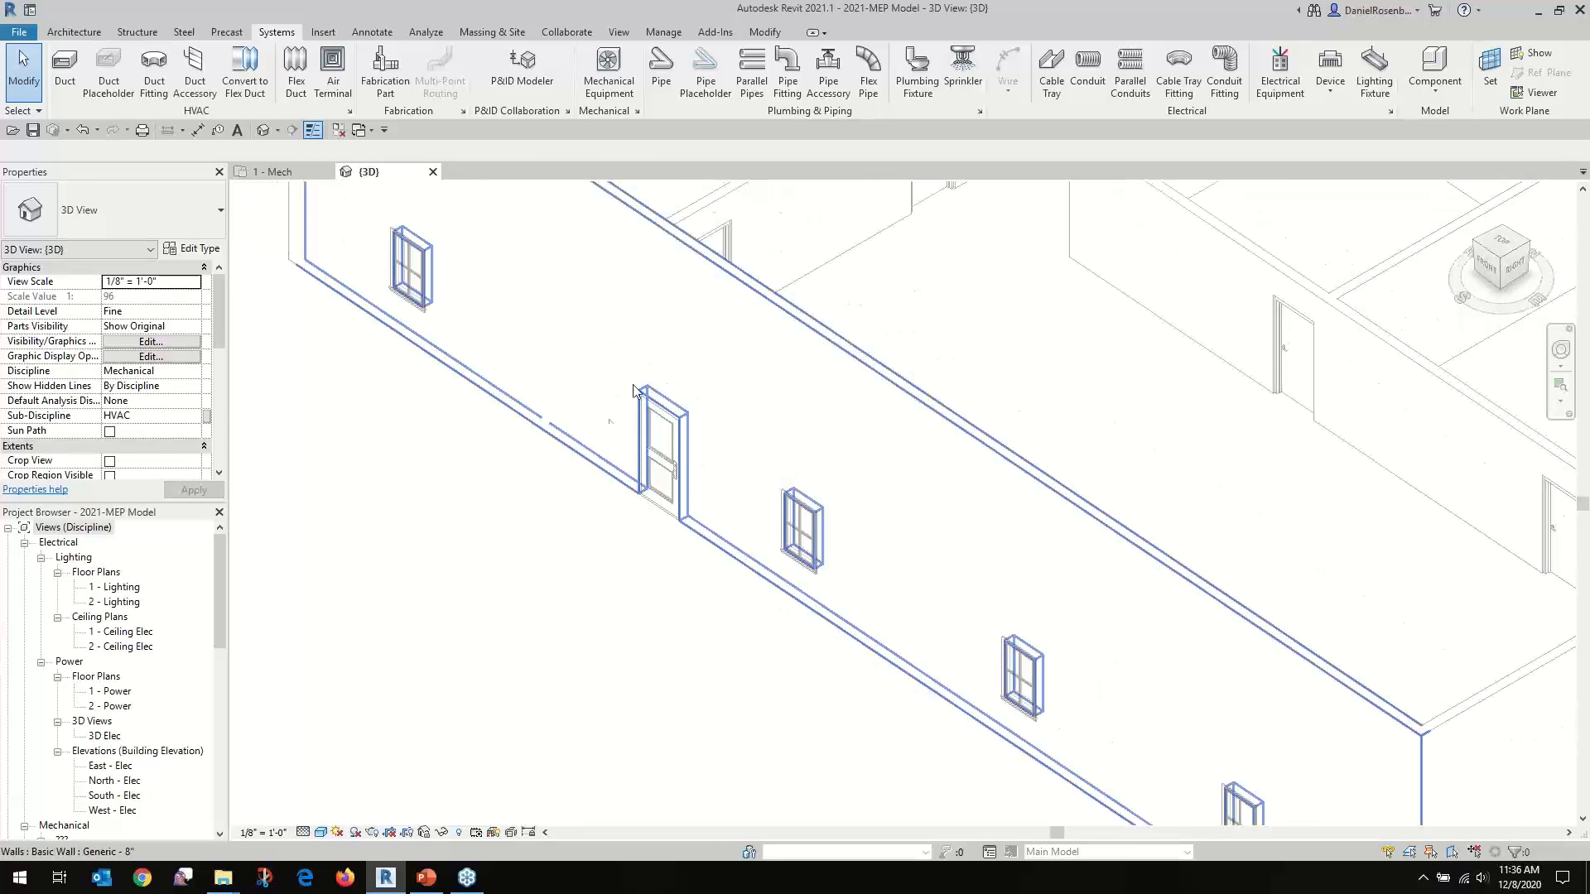
scroll(548, 510, "down", 4)
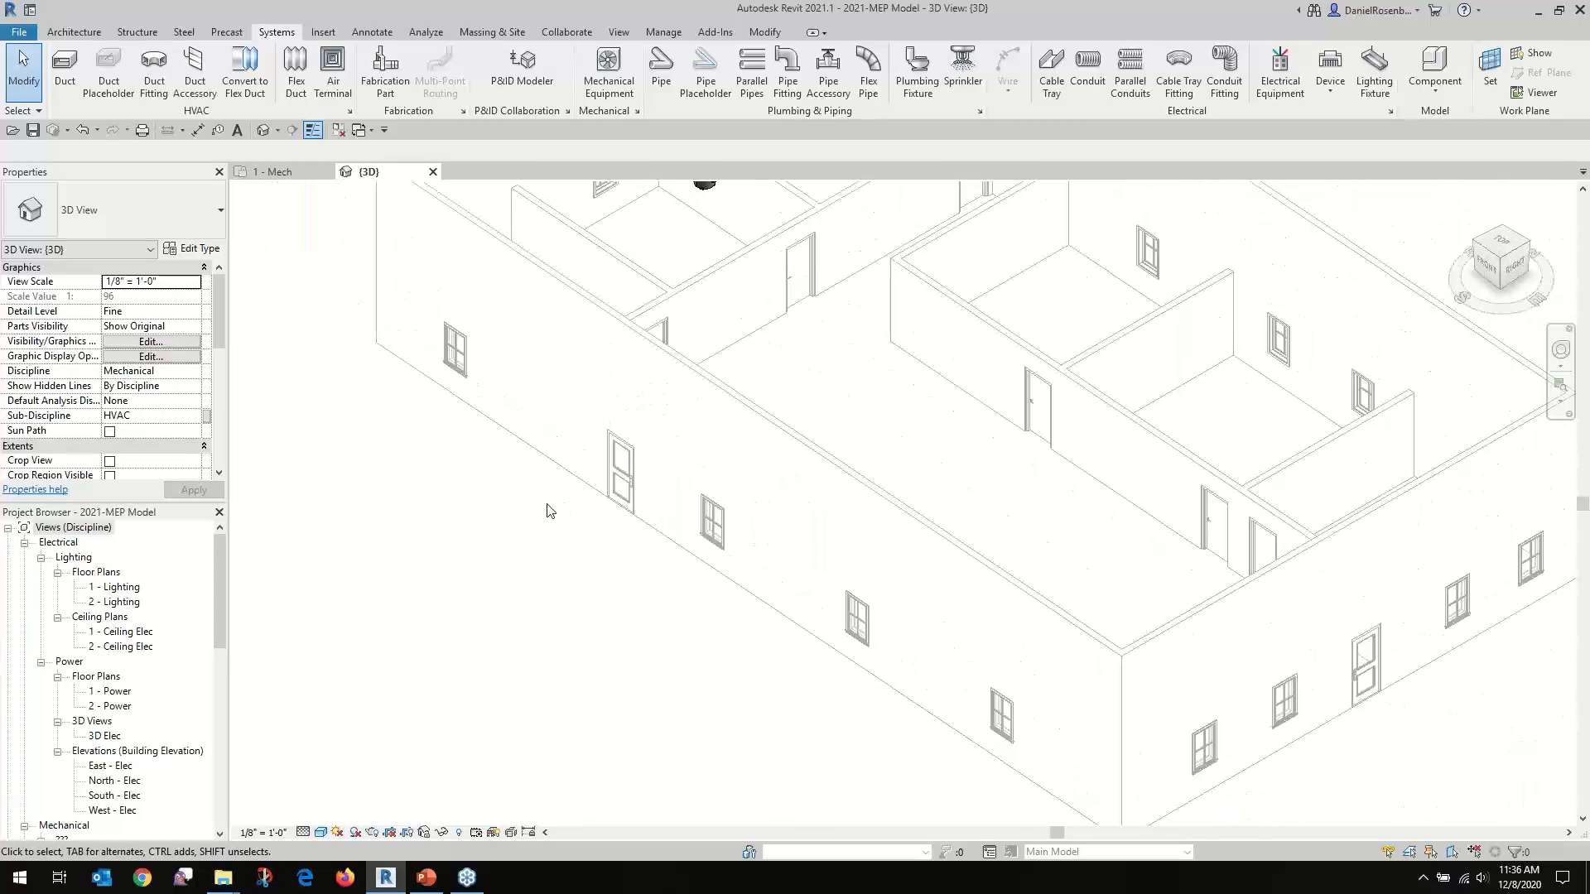
scroll(557, 563, "down", 3)
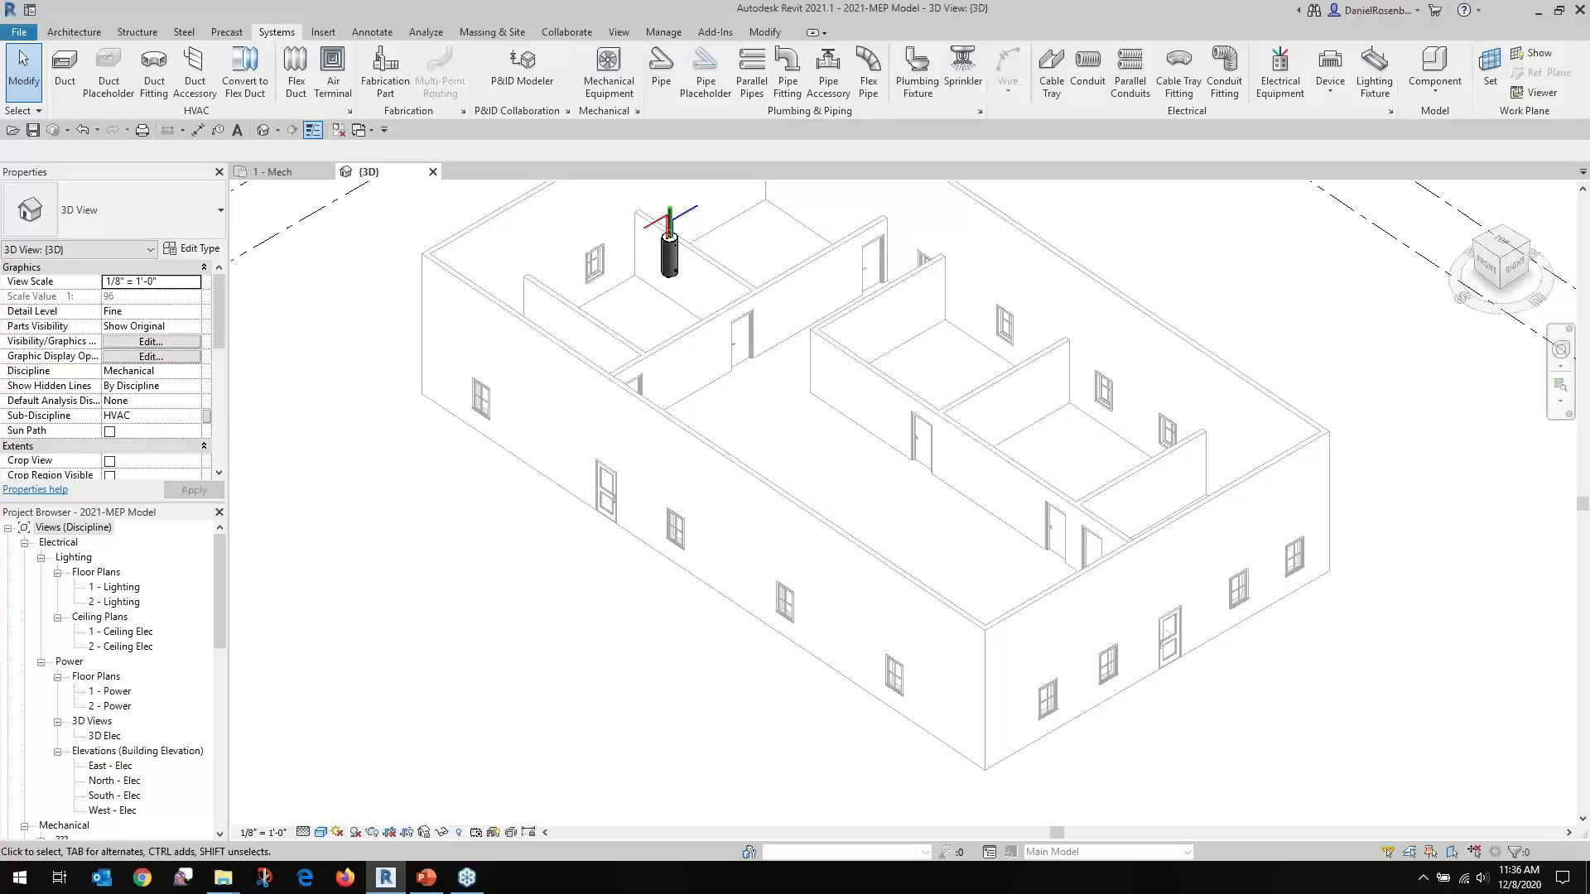
key("alt+Tab")
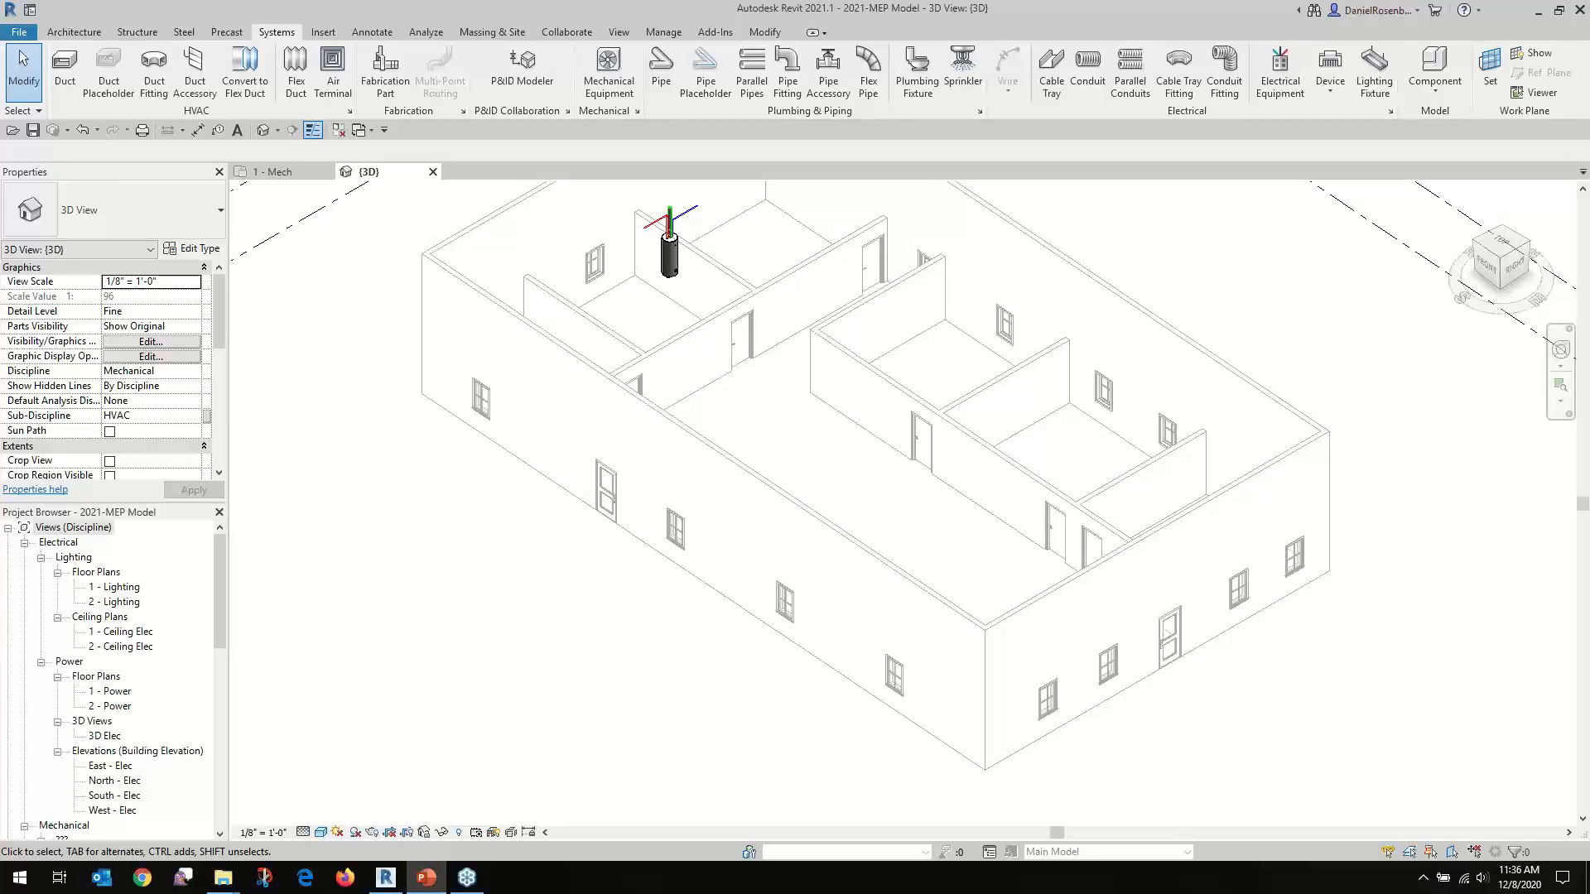
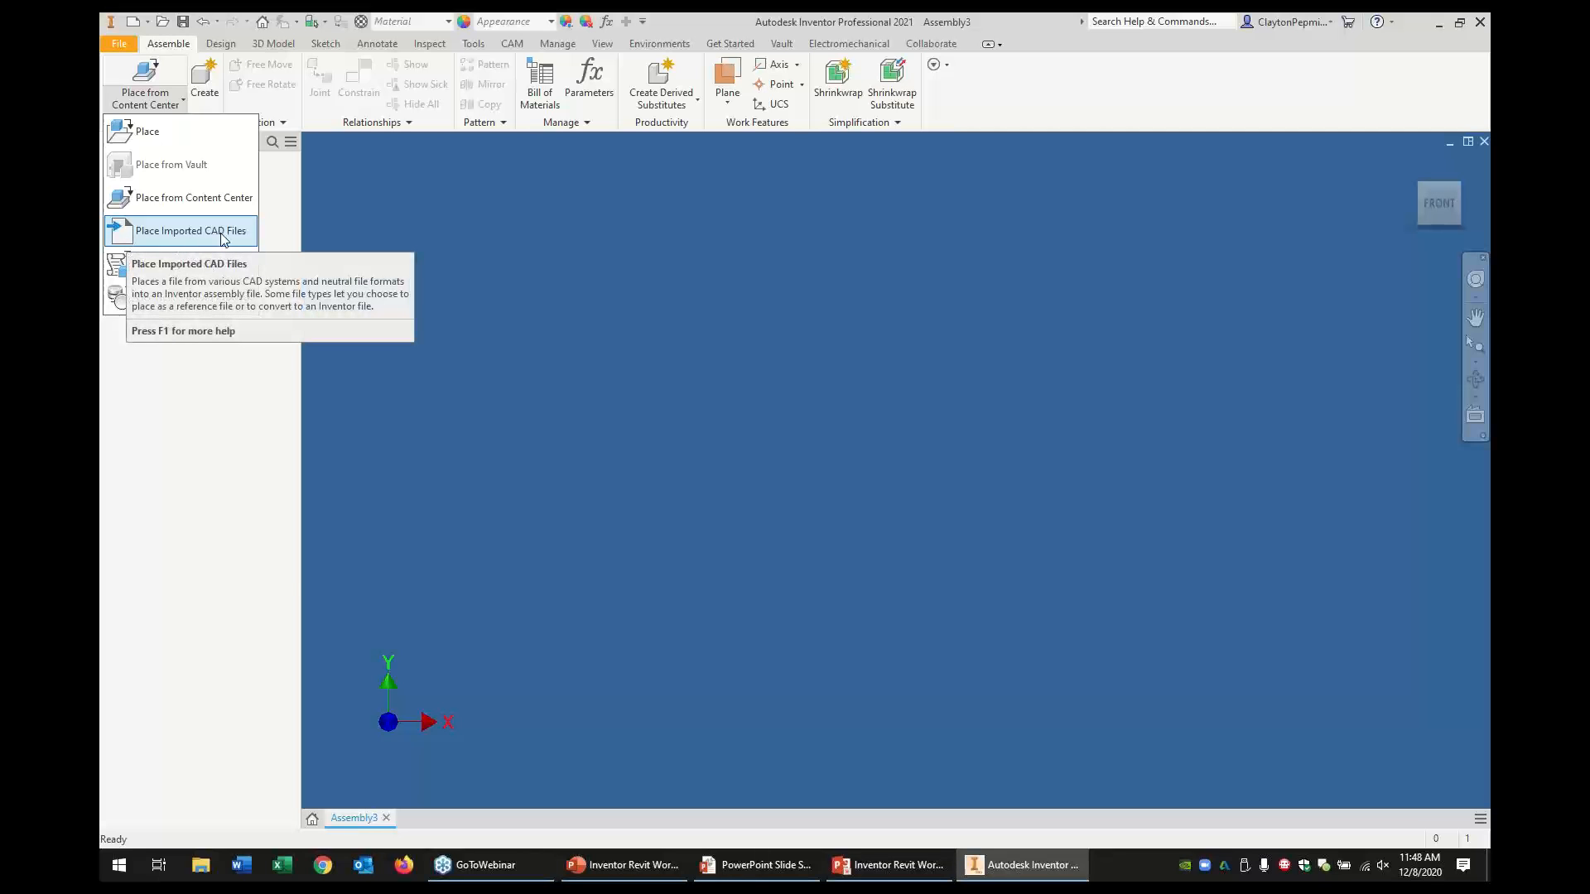
In Inventor, start placing 2021-Shell Model1.rvt from the Webinar workspace into the empty assembly as an imported CAD file
left_click(183, 232)
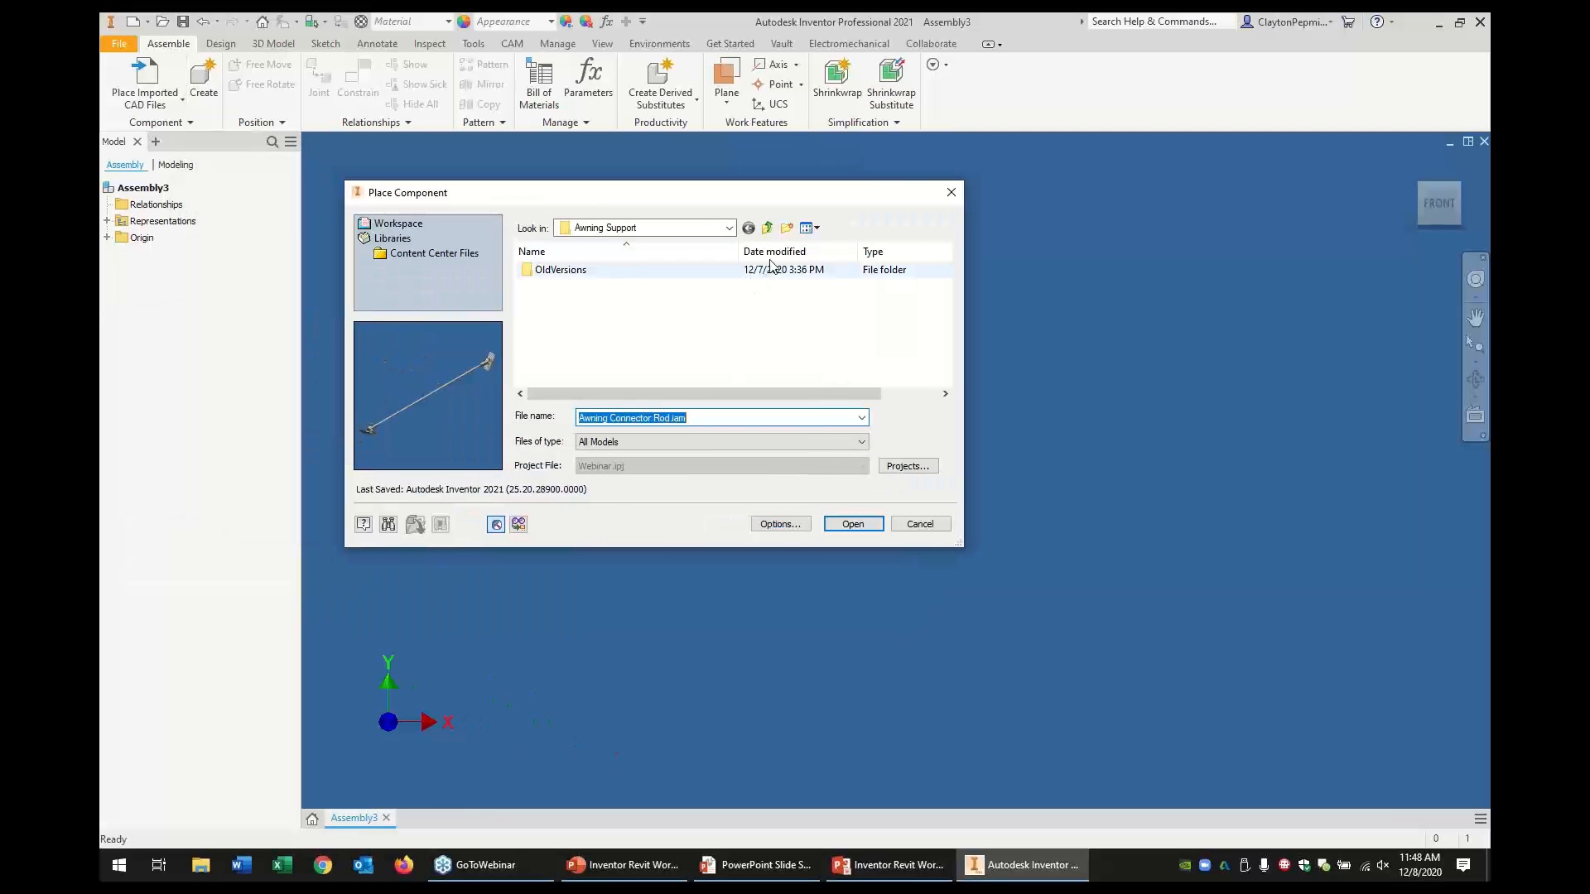
left_click(565, 319)
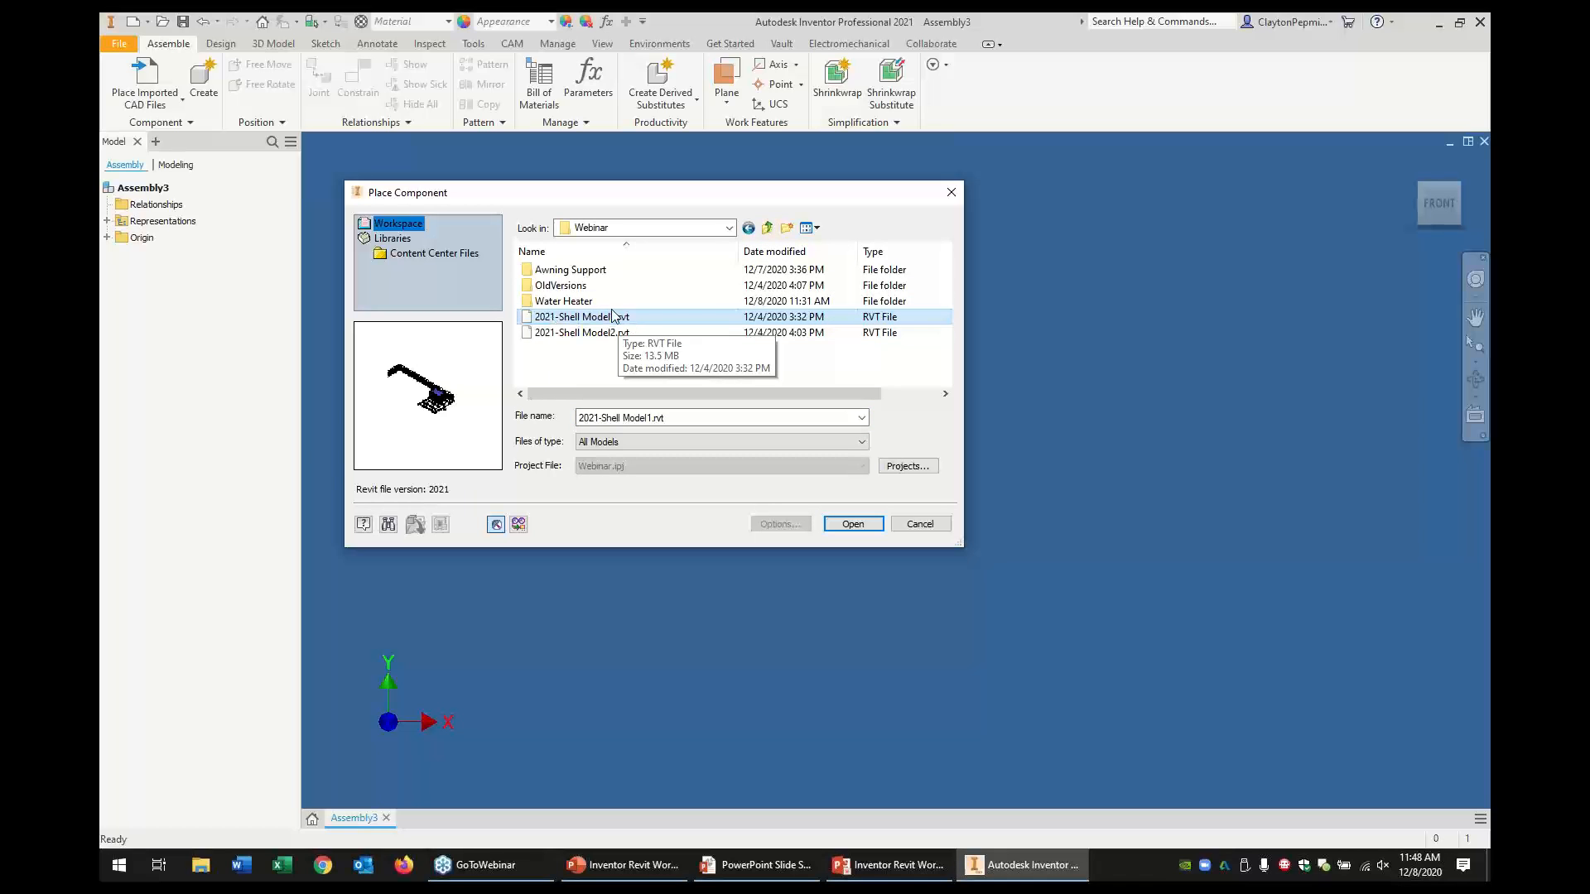
left_click(853, 524)
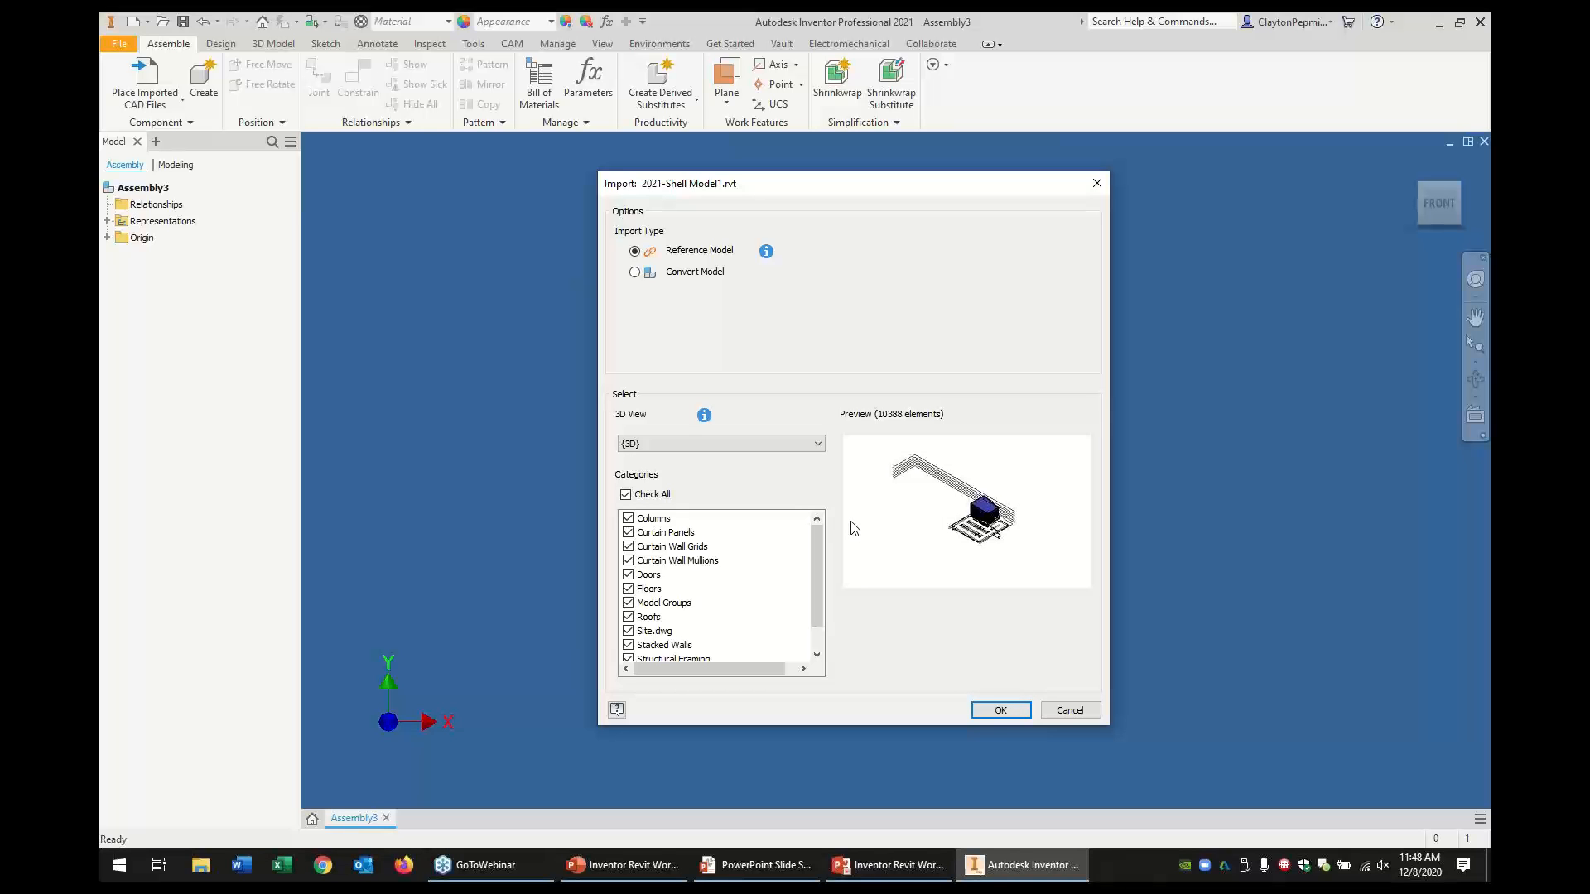
left_click_drag(795, 187, 538, 169)
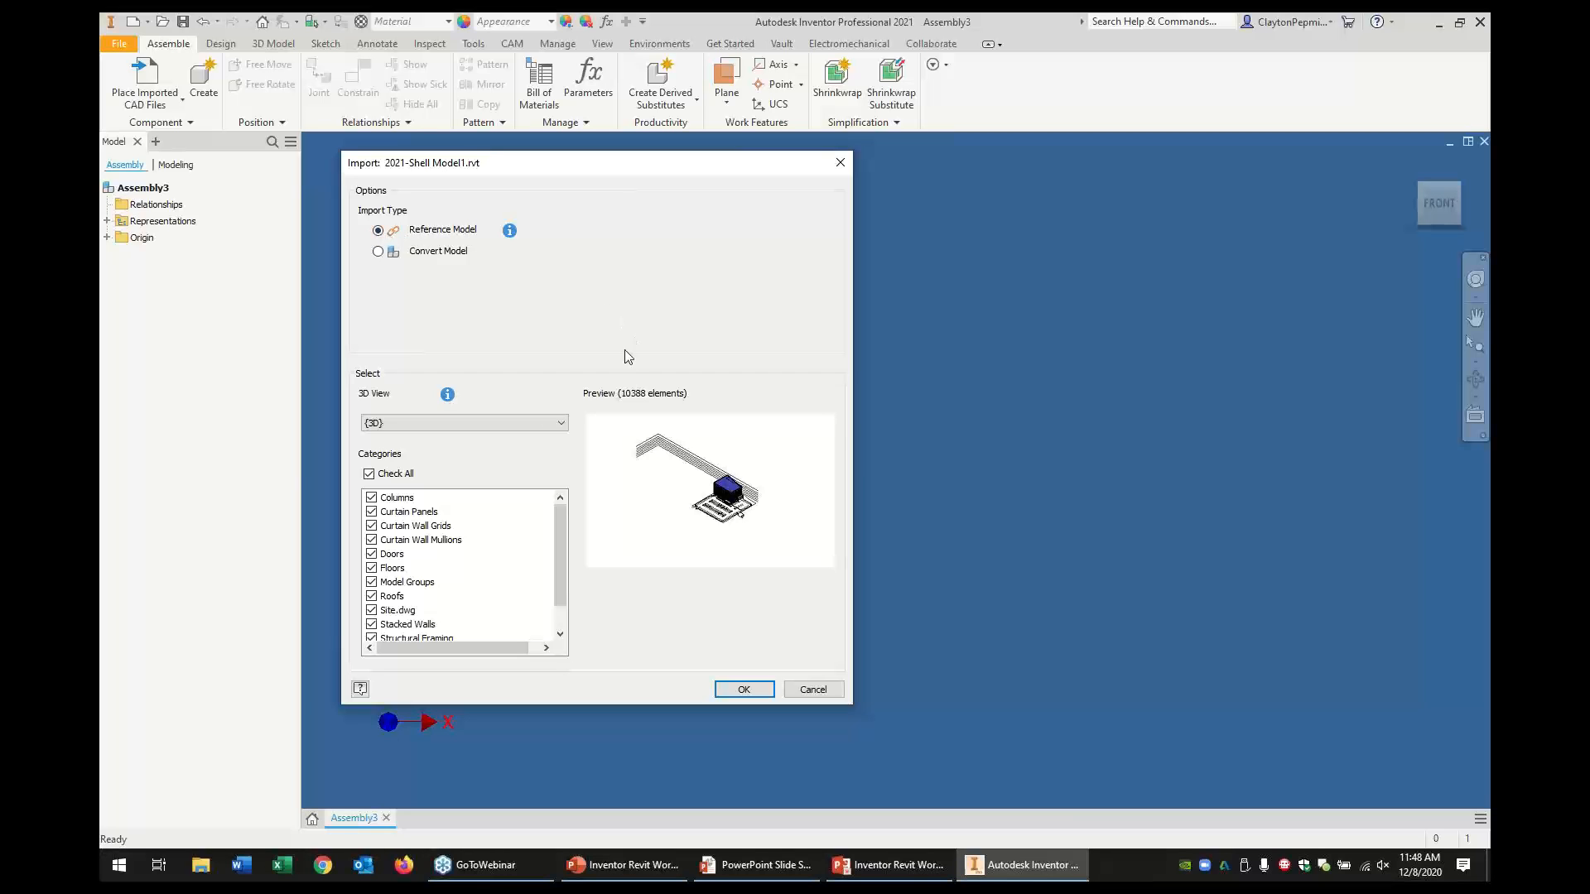
Choose 3D View 1 for the import and exclude the curtain panels, doors, floors and roofs
left_click(448, 426)
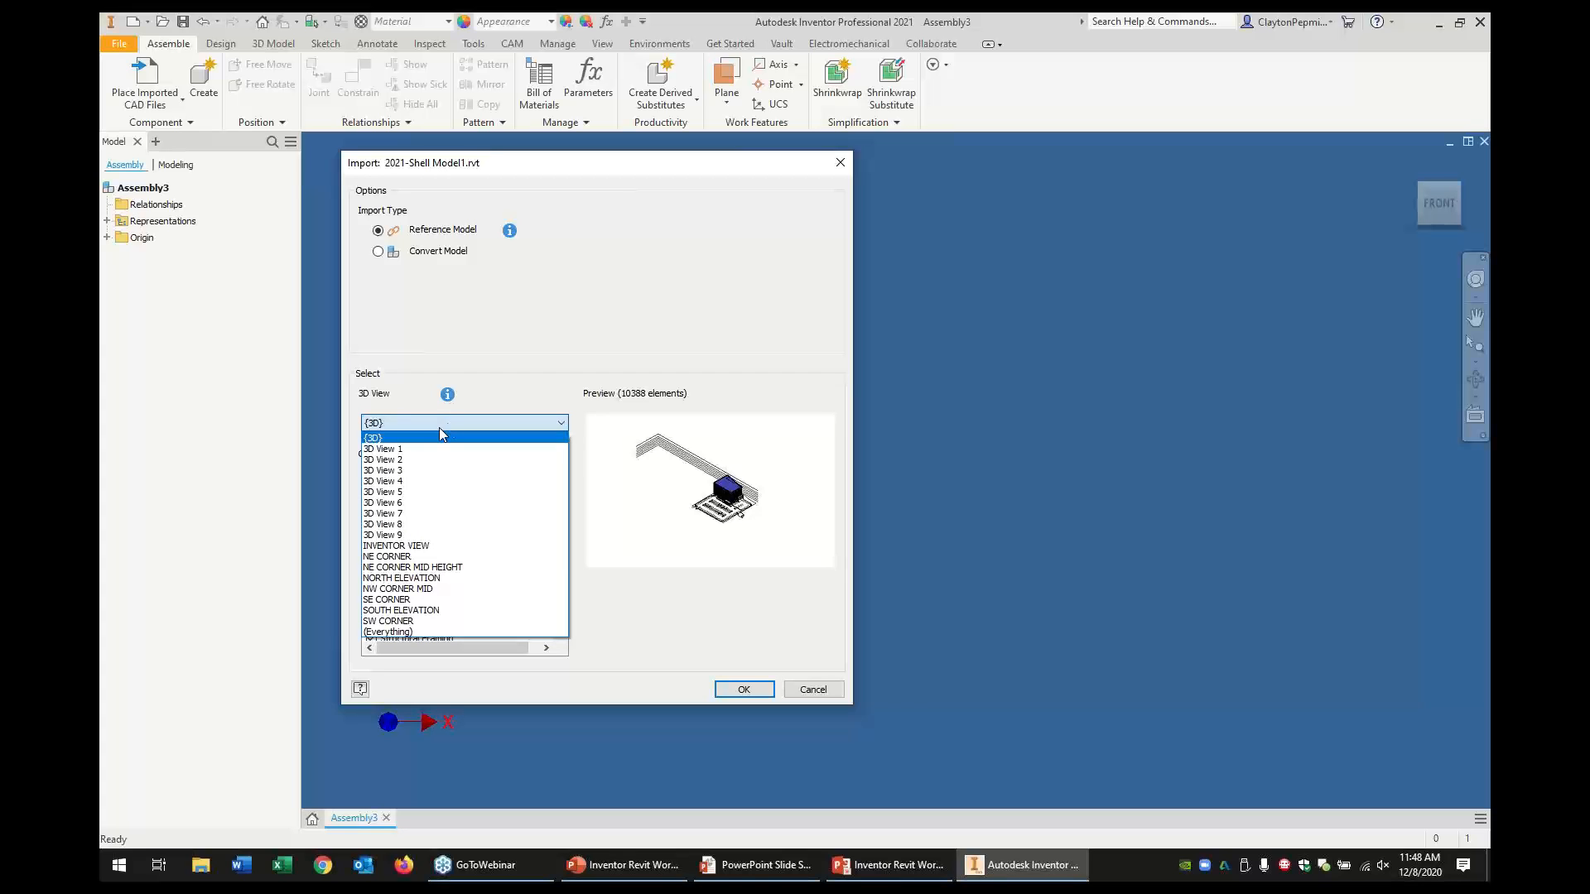
left_click(410, 449)
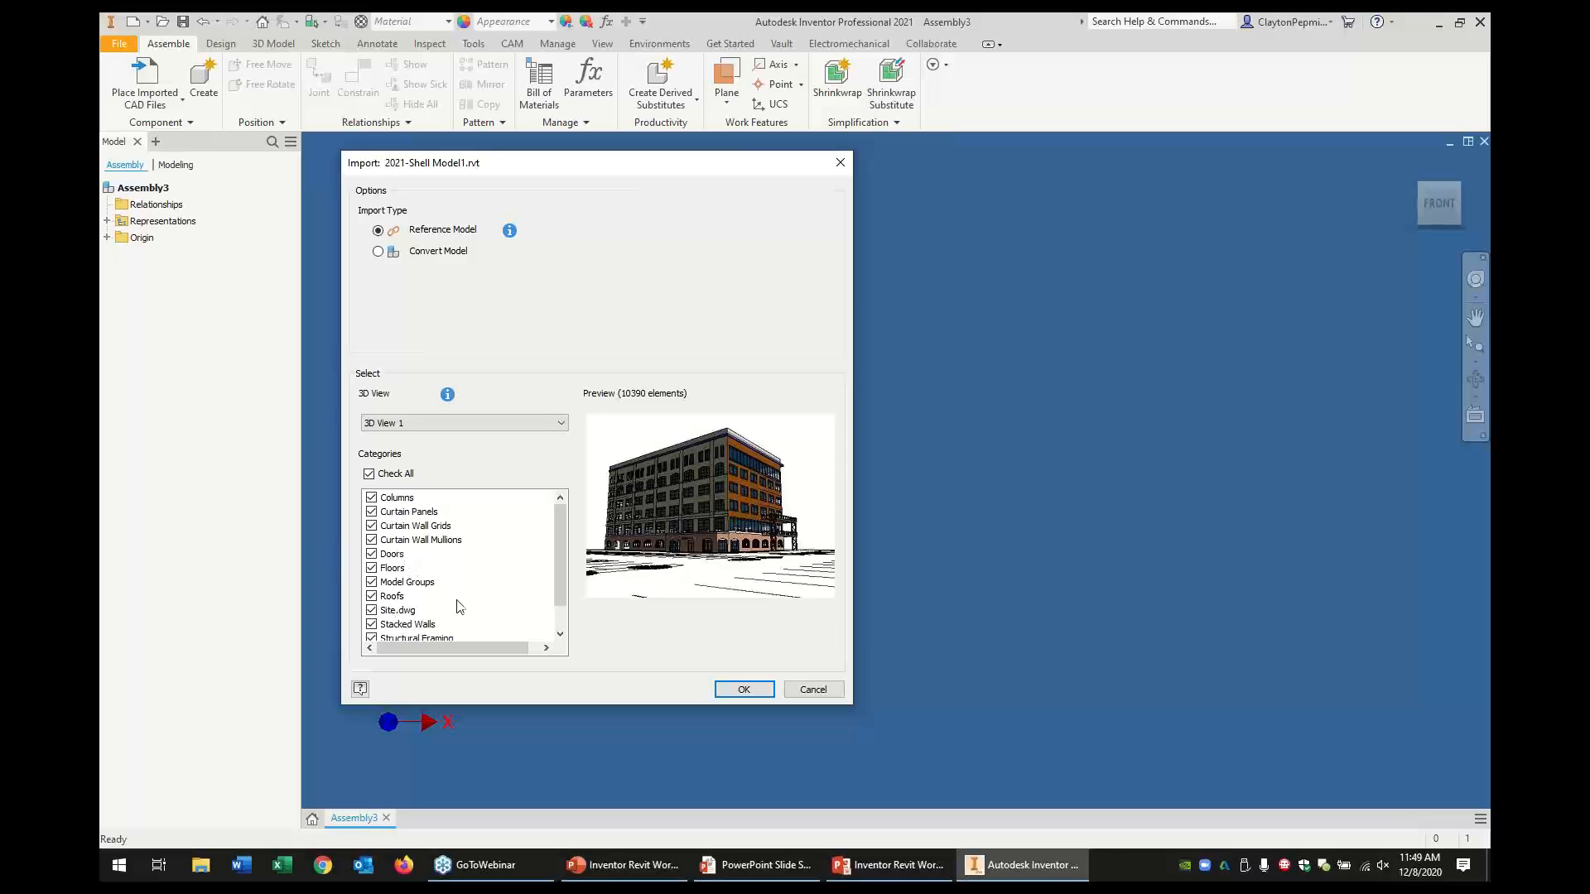
scroll(455, 603, "down", 1)
scroll(398, 580, "up", 1)
left_click(371, 554)
left_click(372, 513)
left_click(379, 569)
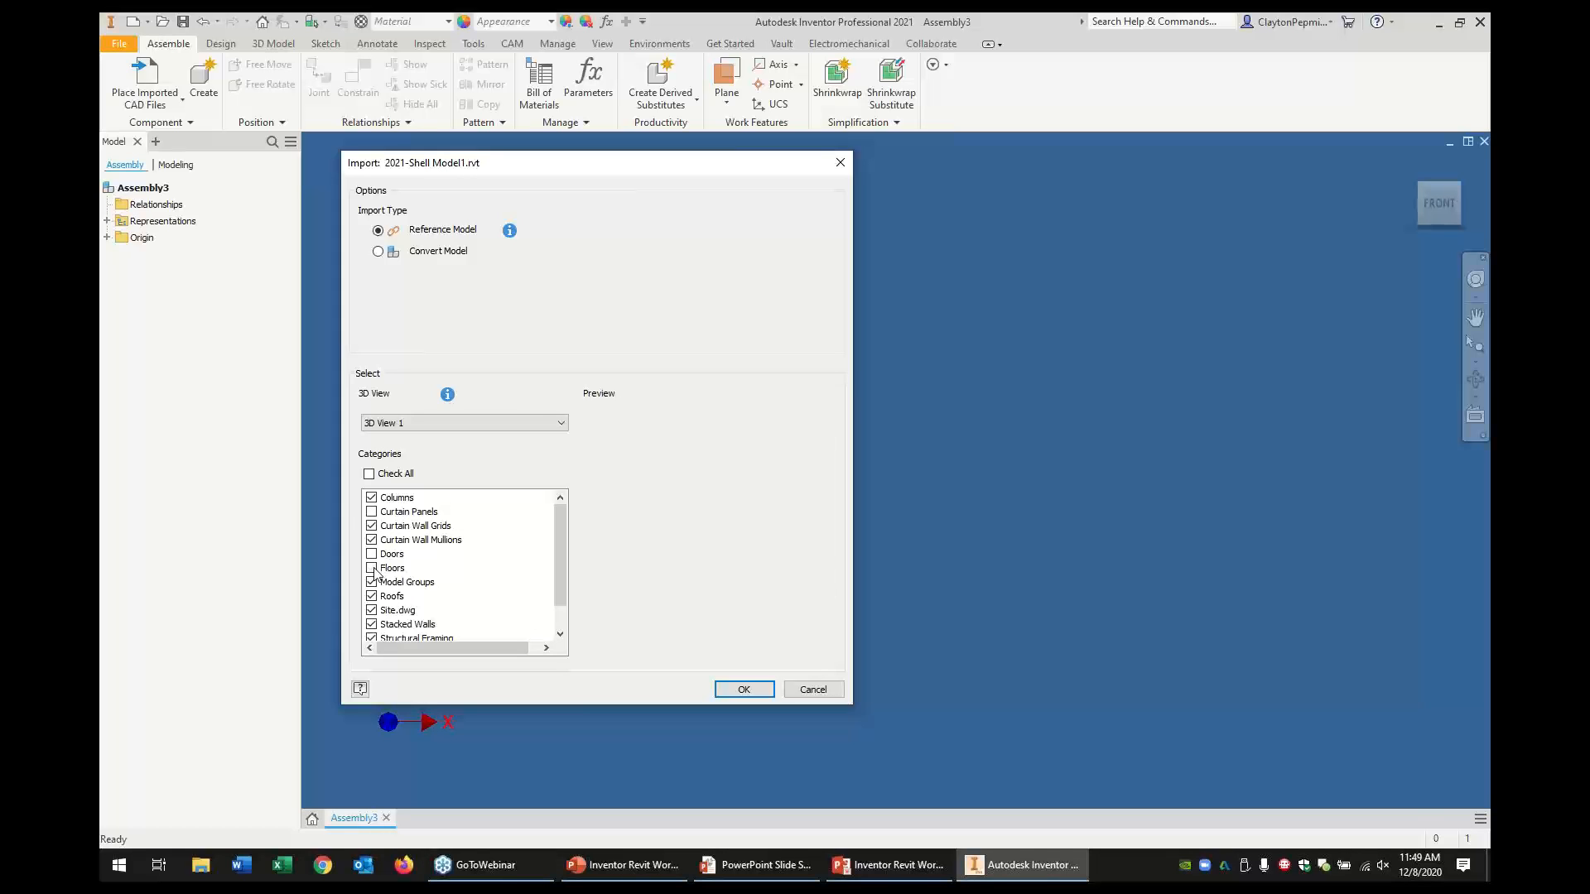
left_click(374, 597)
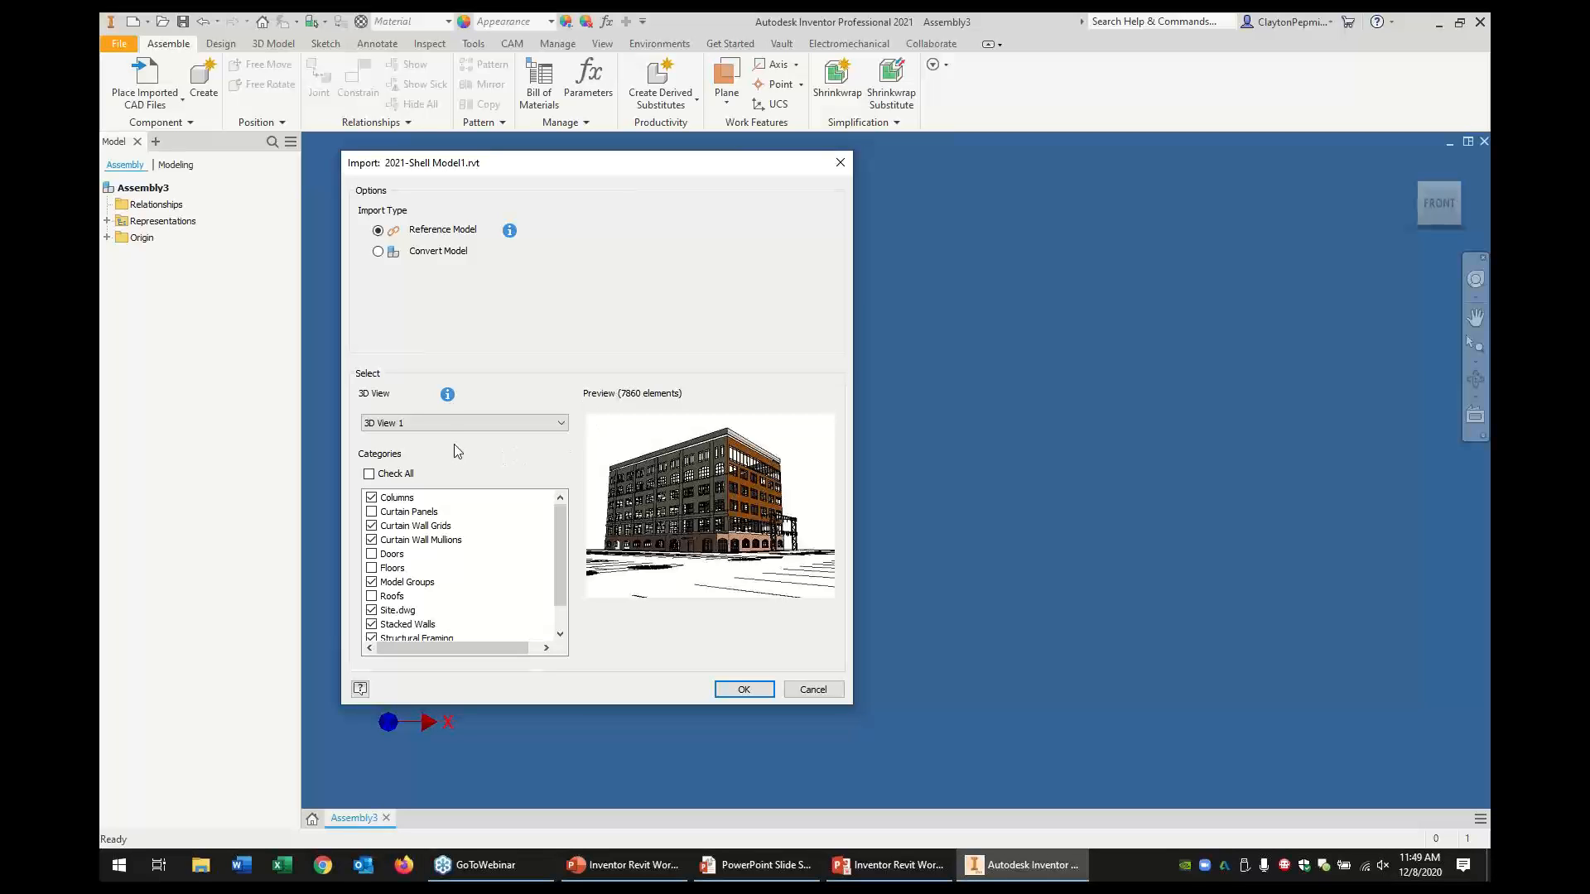
Import the shell model's INVENTOR VIEW with all categories as a reference model and place a single instance
left_click(439, 424)
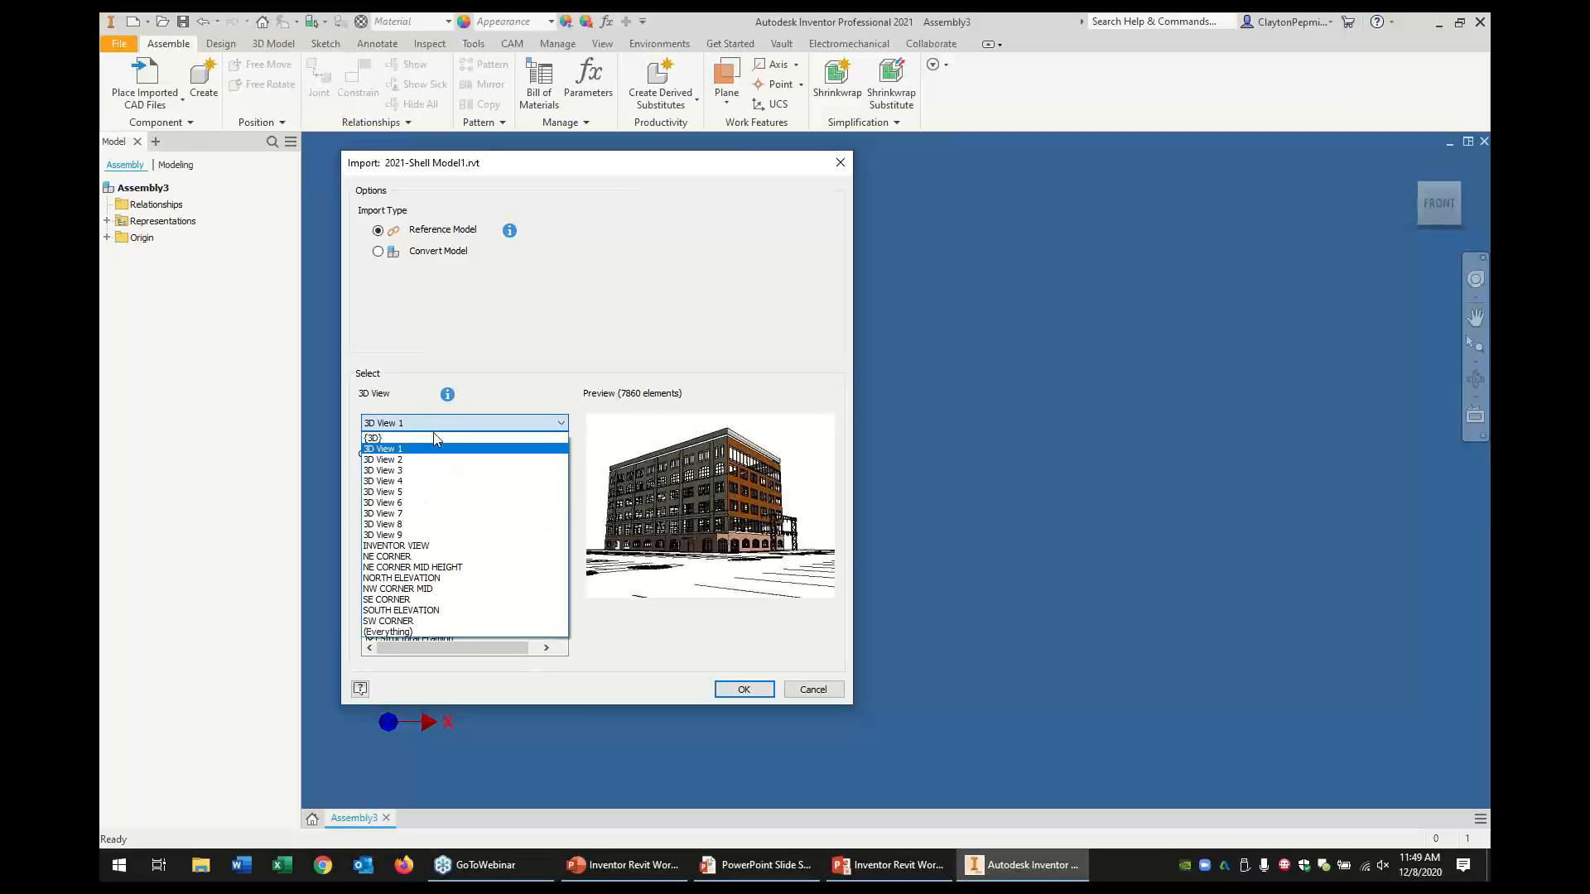
left_click(381, 545)
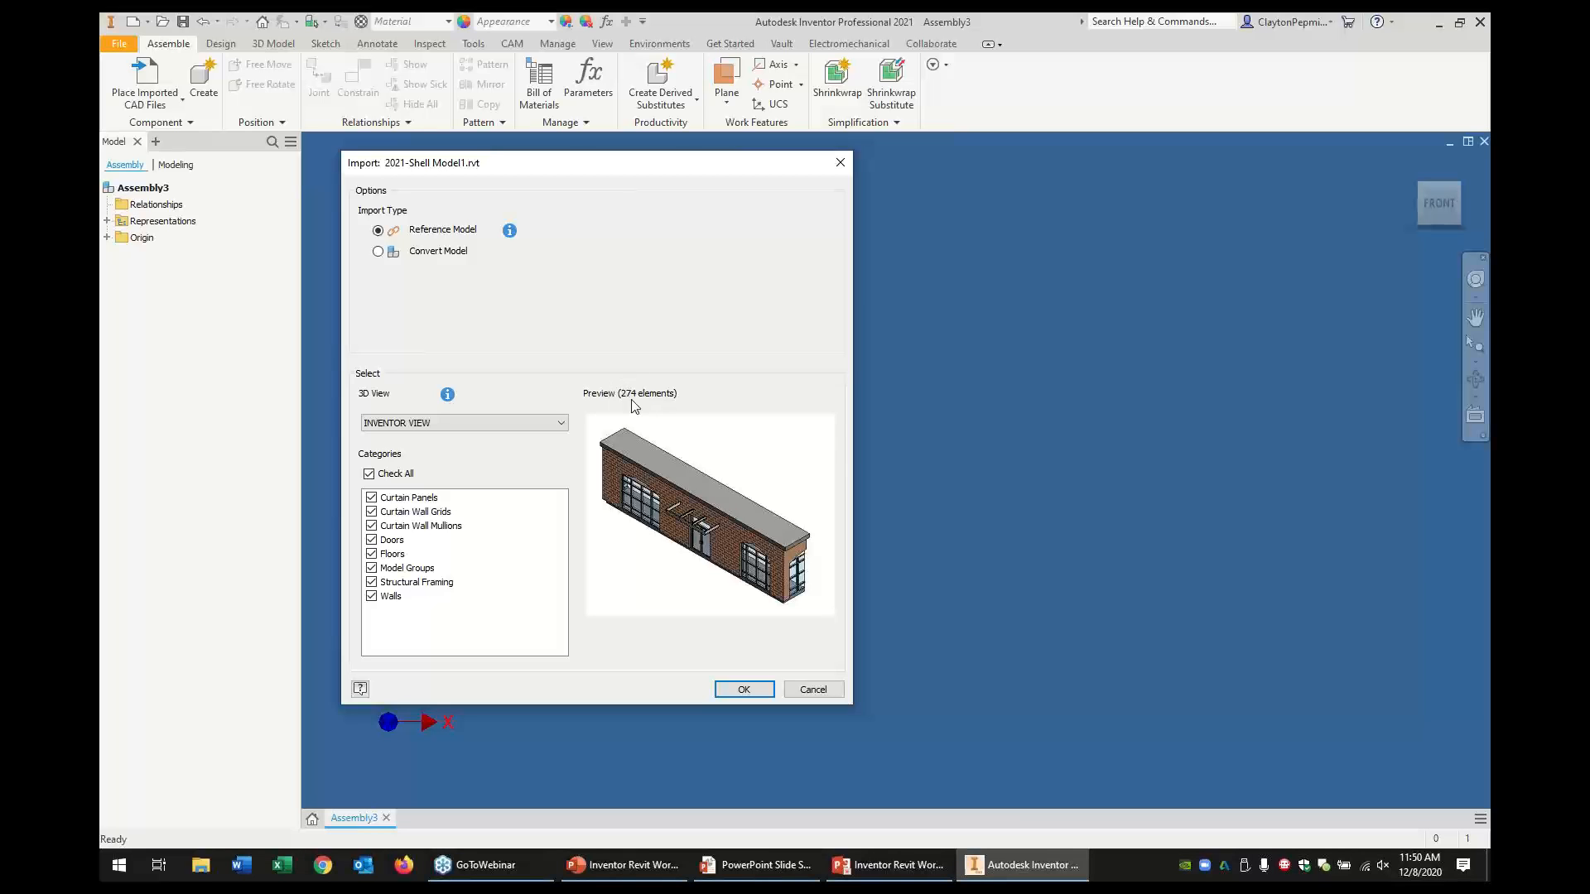
left_click(756, 690)
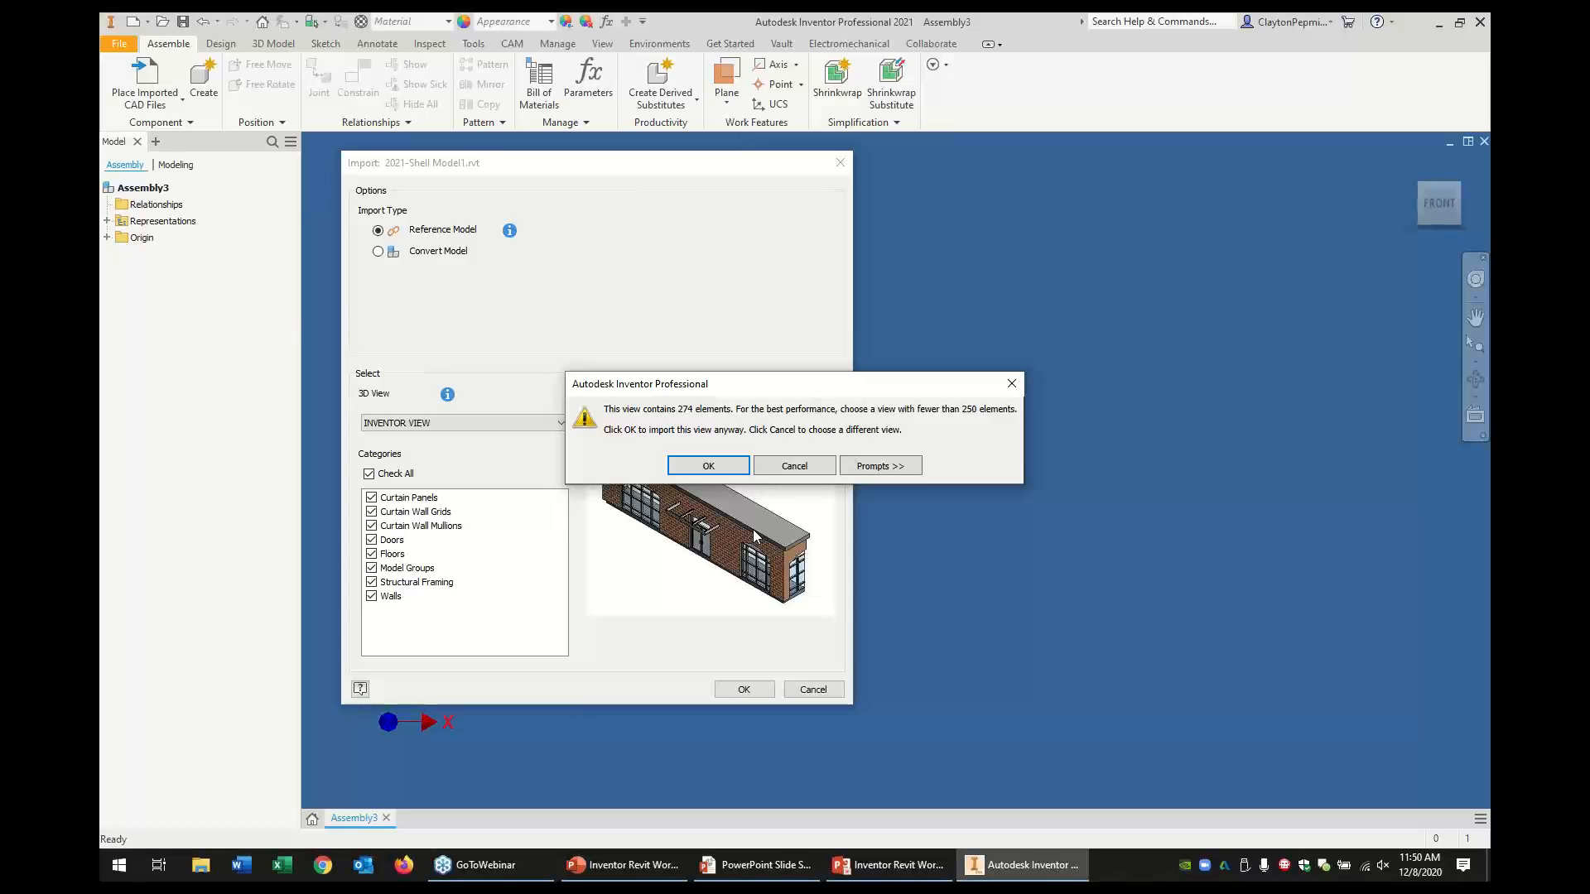
left_click(710, 466)
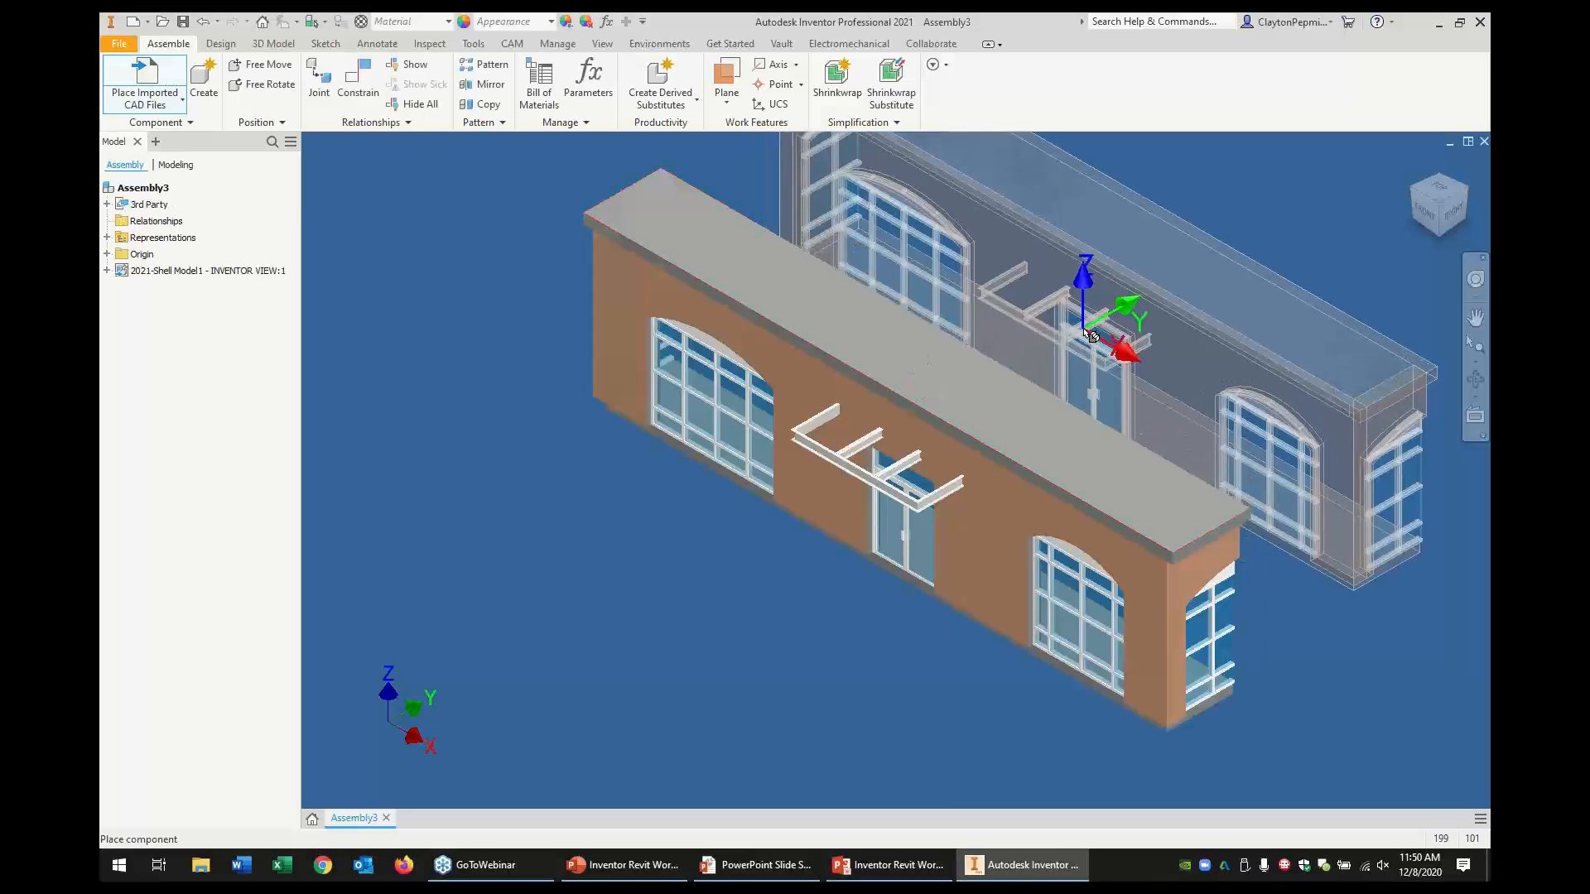
middle_click_drag(1092, 335, 906, 406)
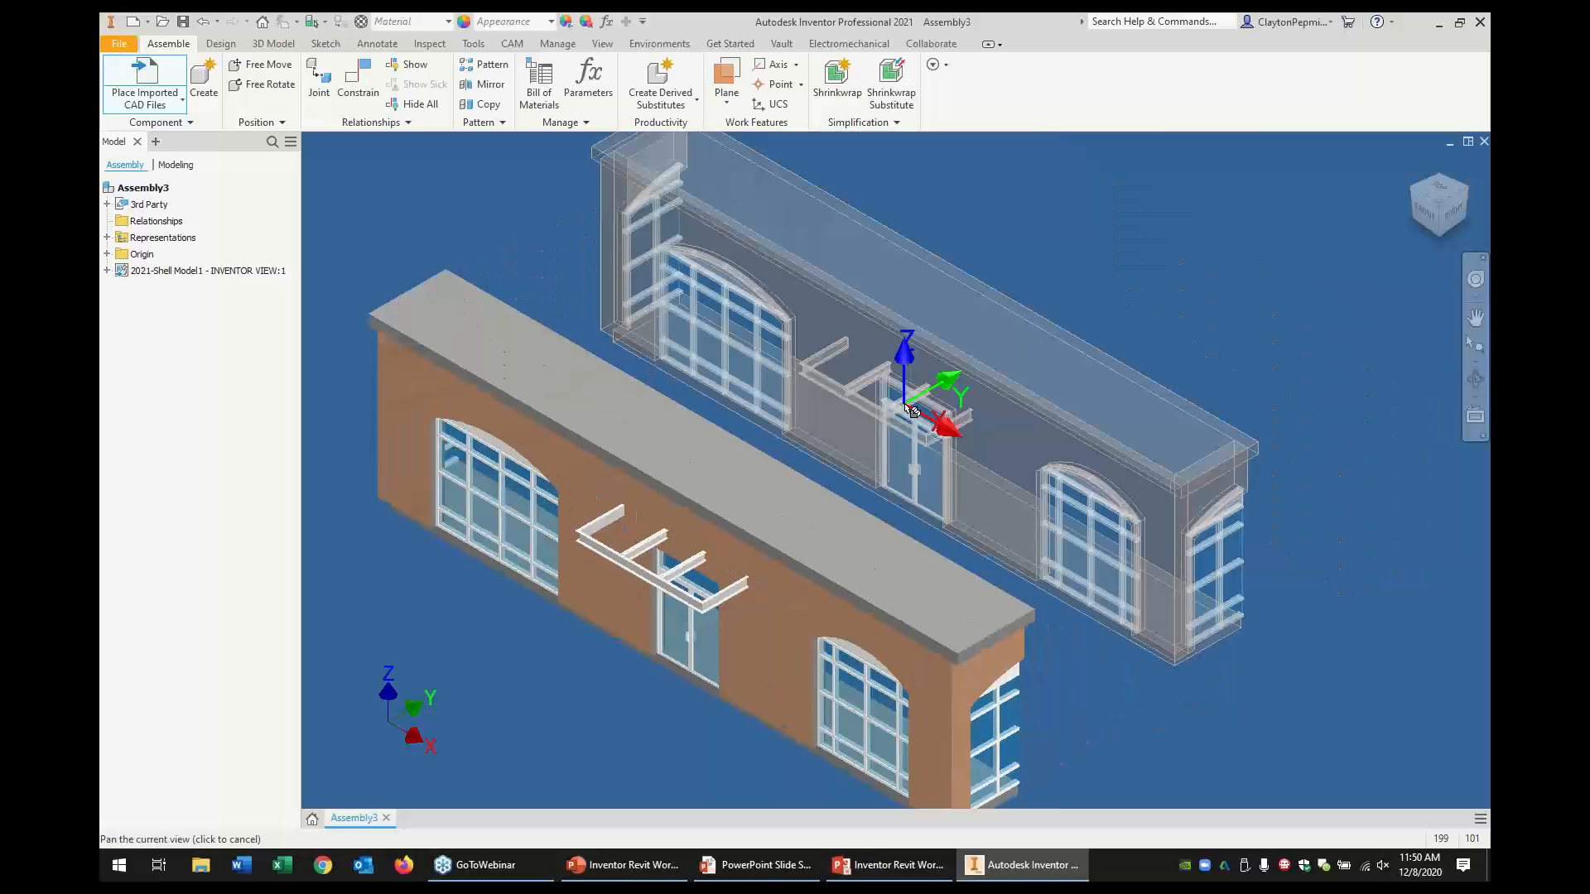
key("Escape")
middle_click_drag(928, 427, 1111, 344)
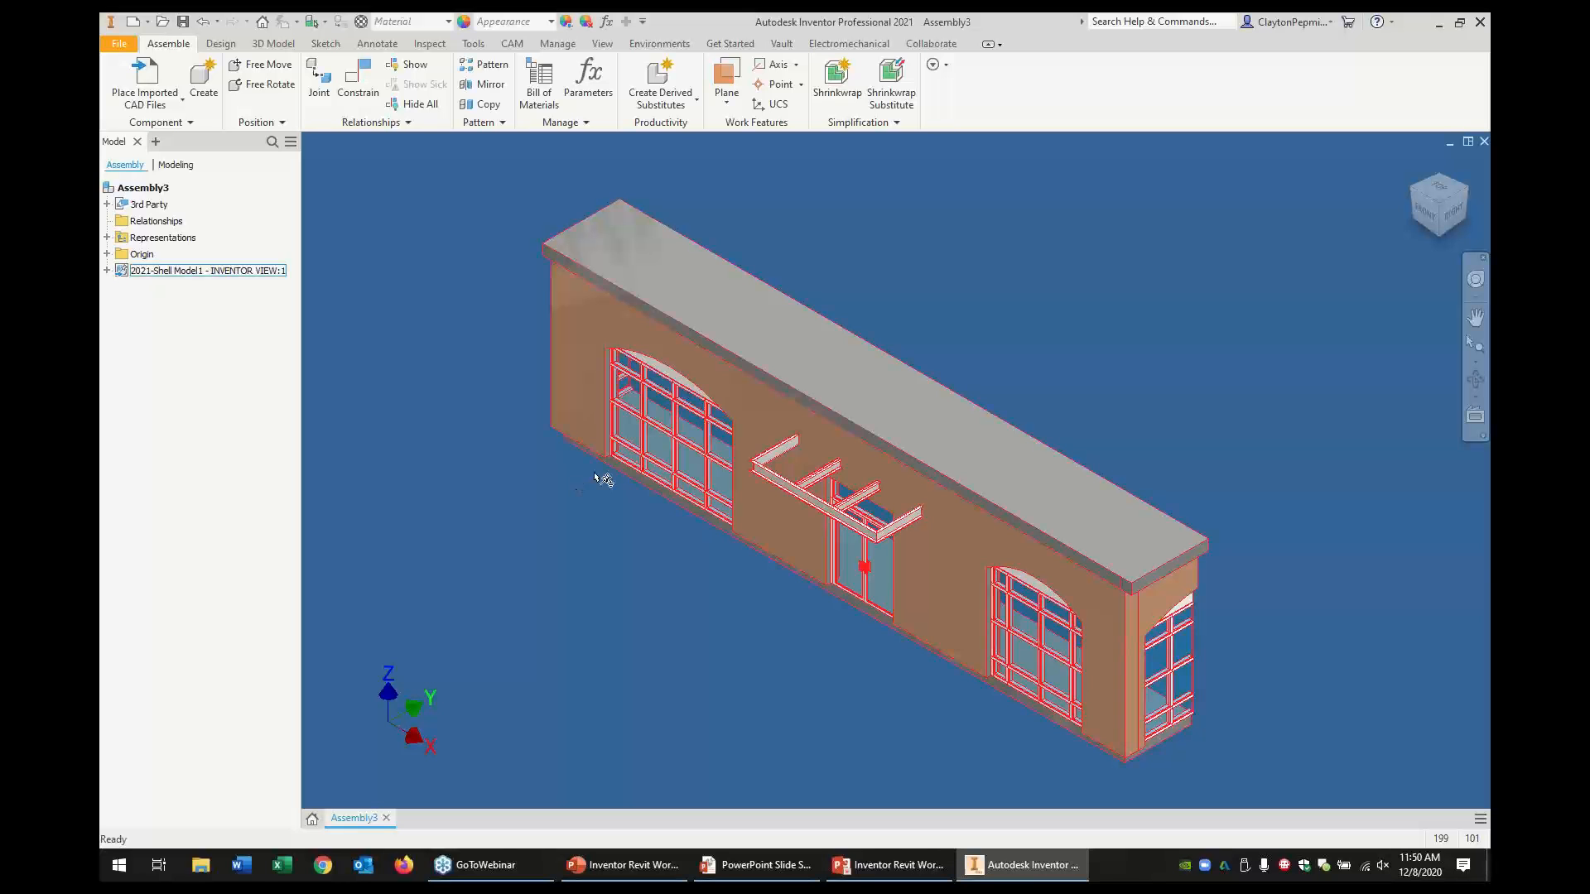
Place one Awning Connector Rod.iam from the Awning Support folder in front of the building's window, near the awning
left_click(168, 99)
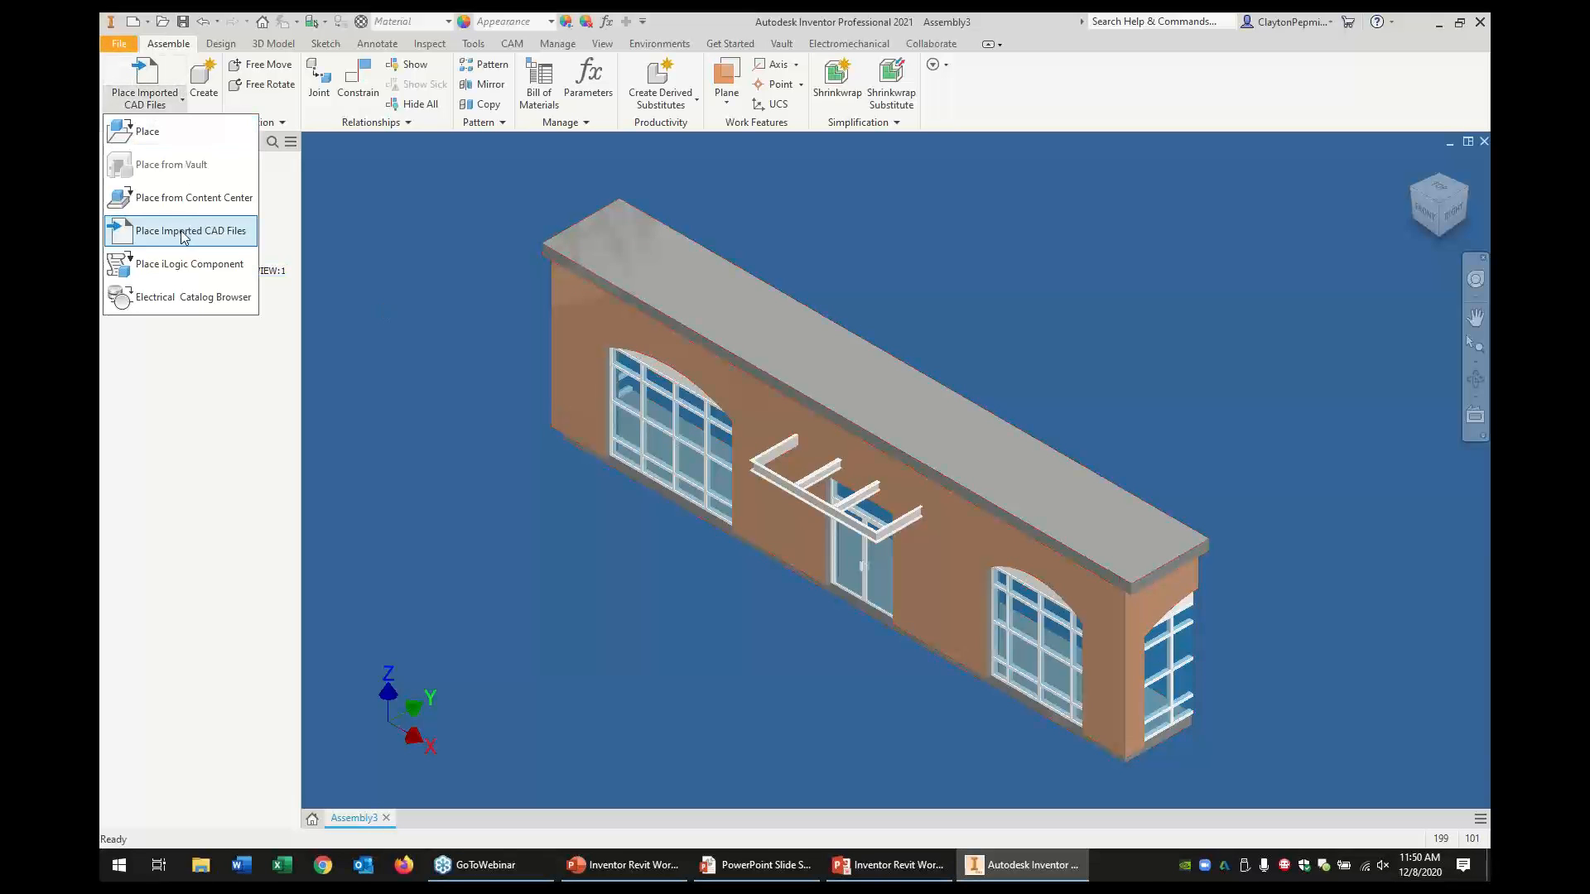
scroll(795, 439, "down", 3)
scroll(788, 457, "down", 2)
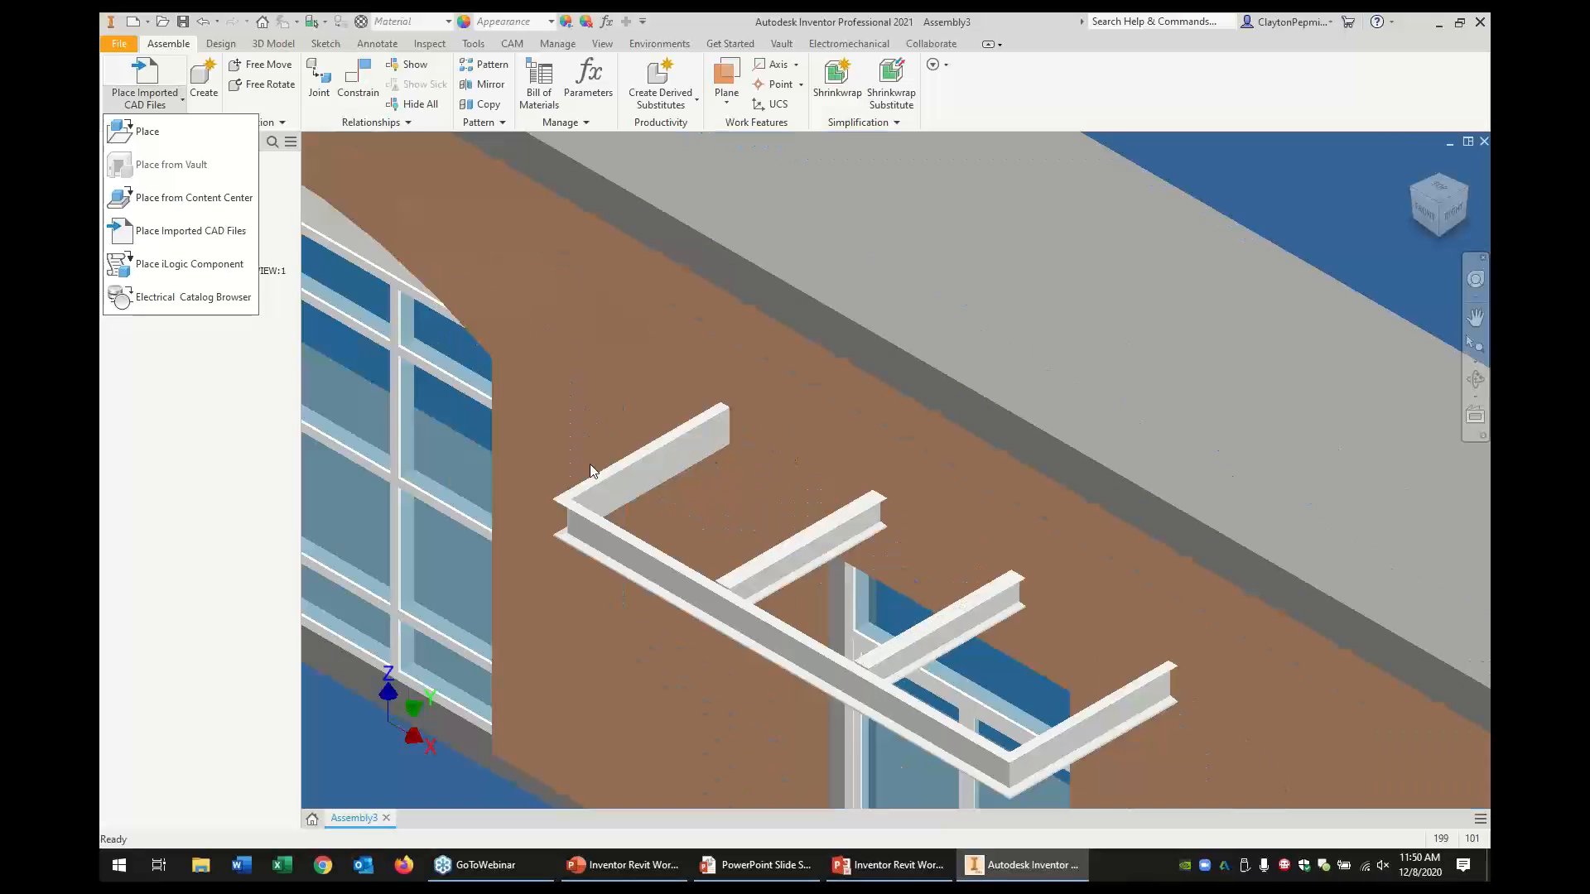
scroll(722, 540, "up", 5)
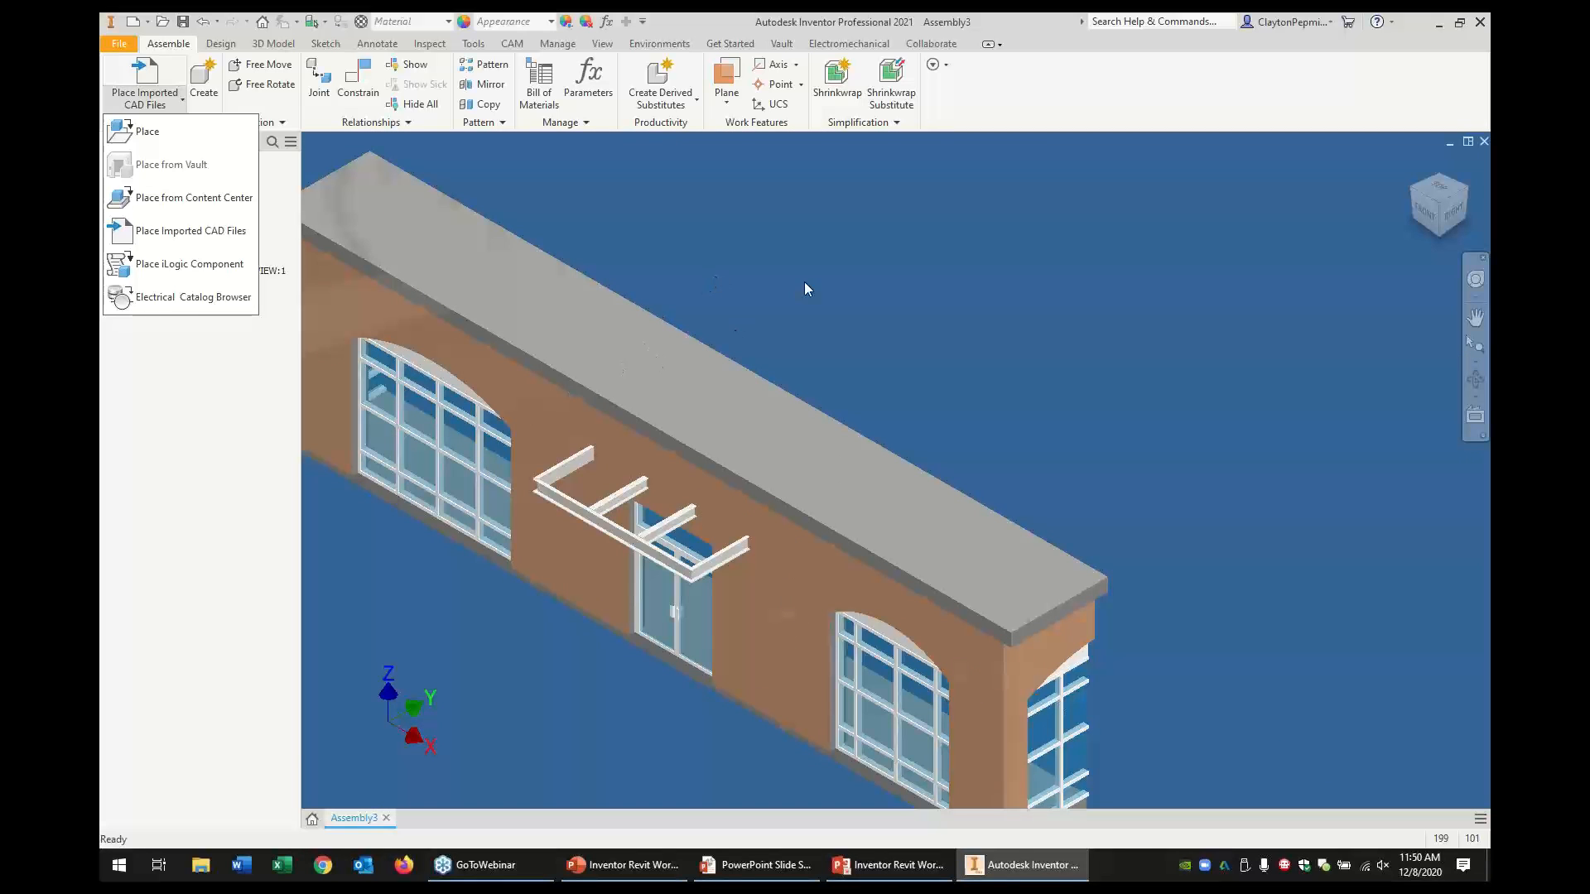
left_click(141, 130)
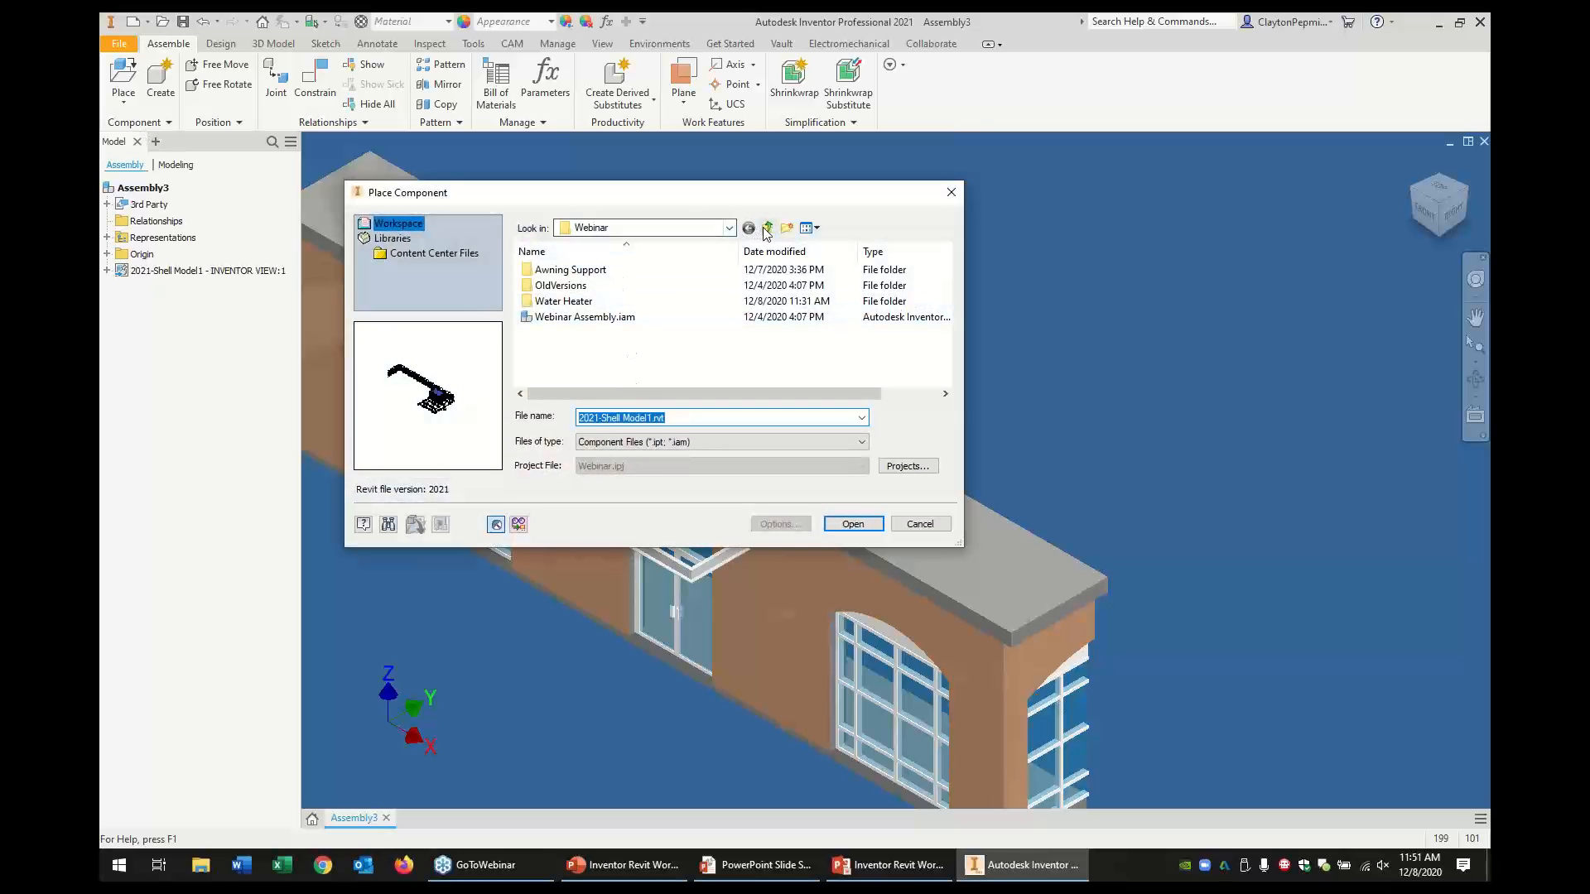
double_click(570, 270)
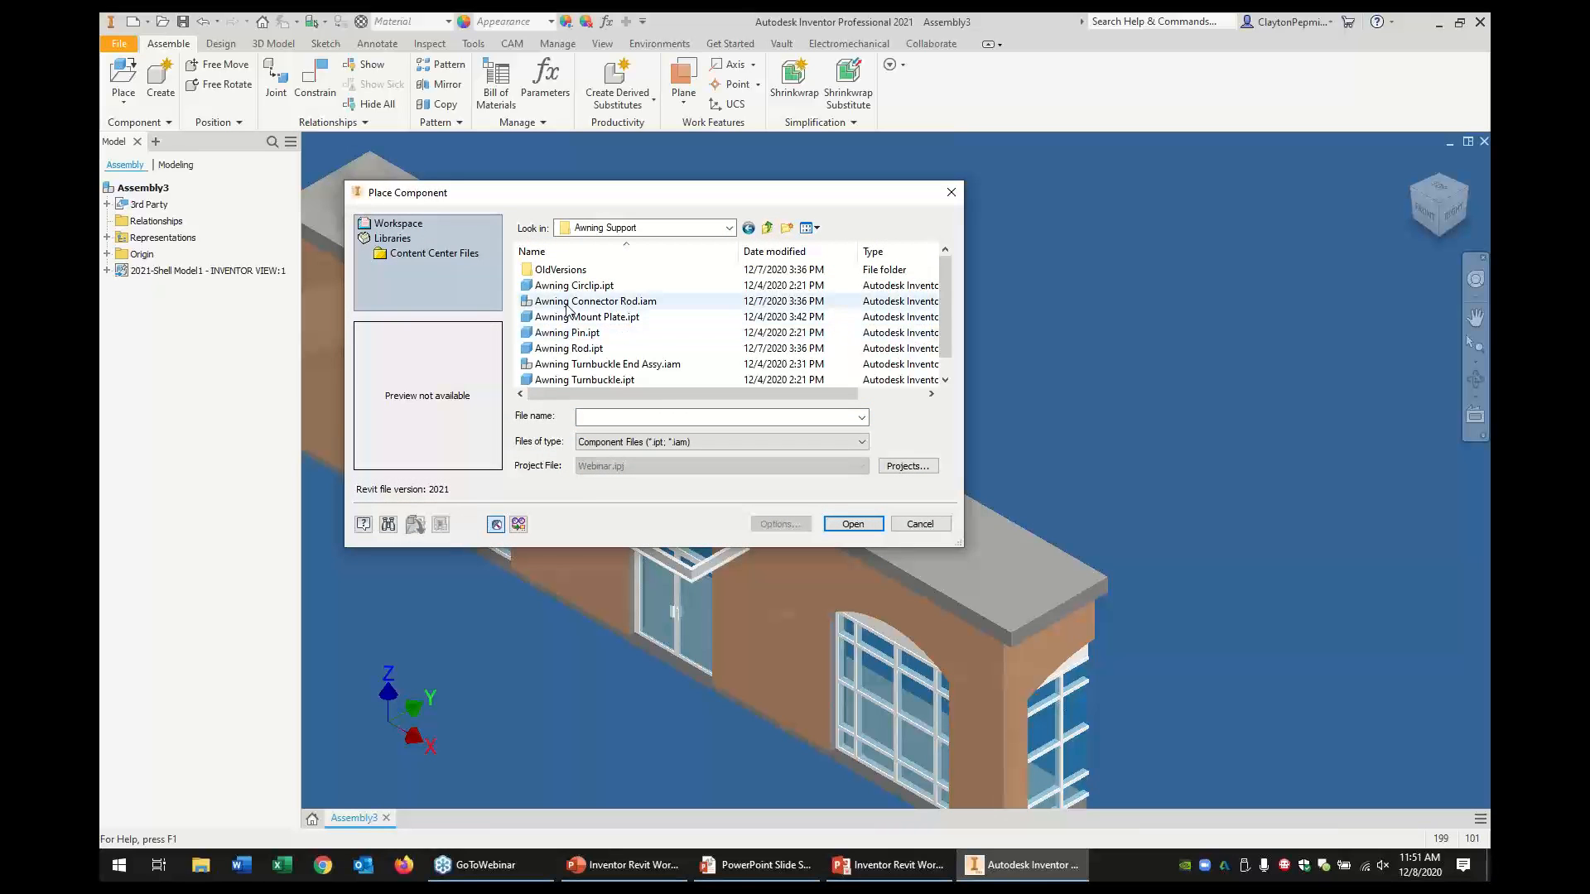
left_click(568, 303)
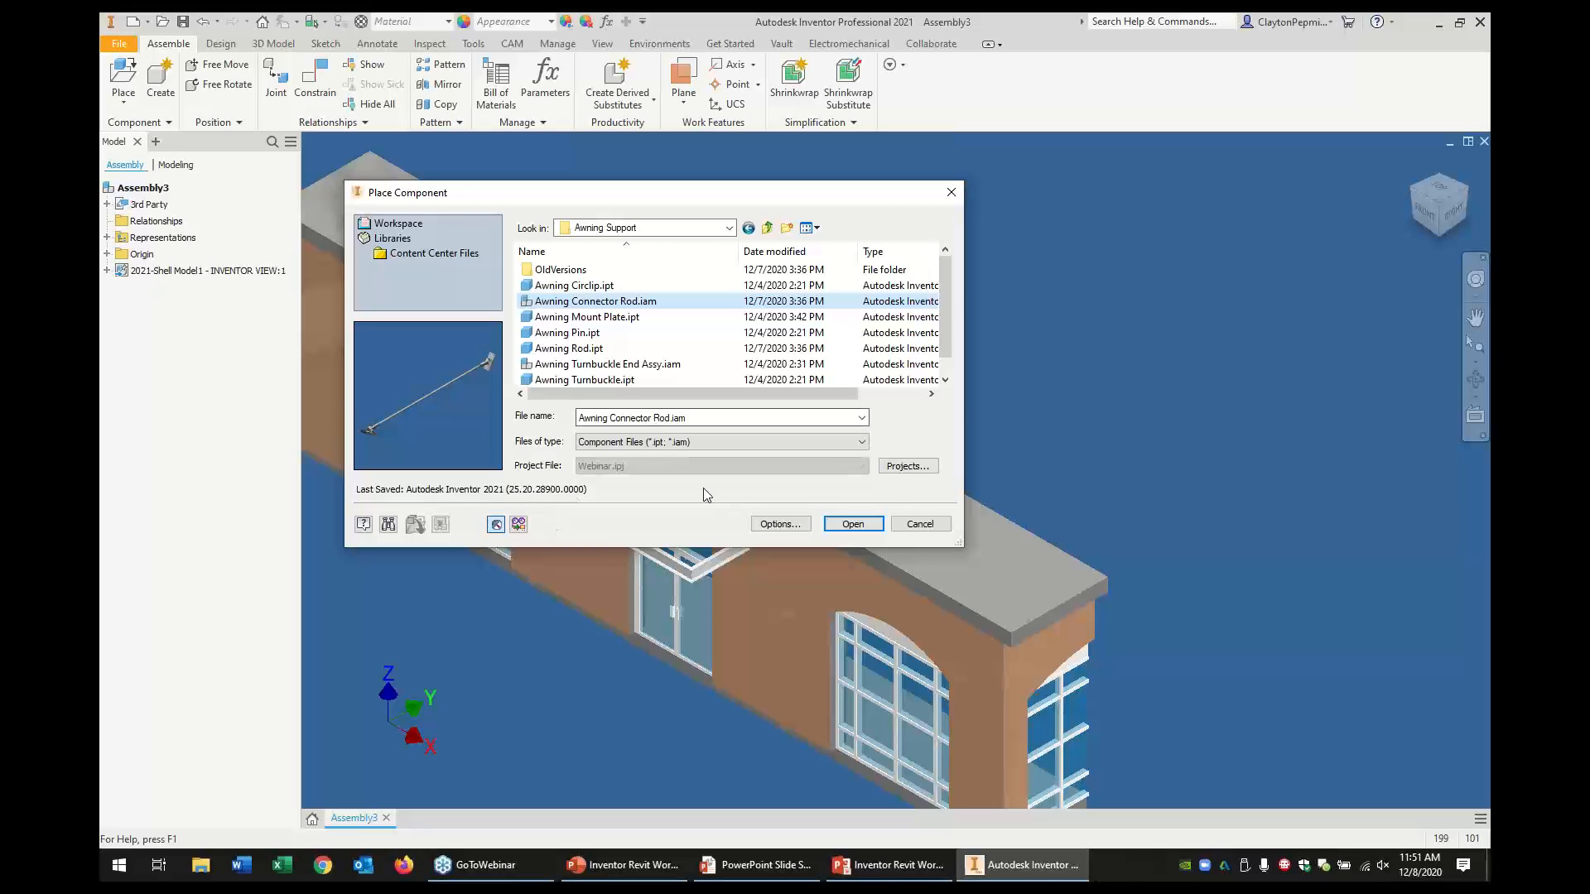
left_click(851, 524)
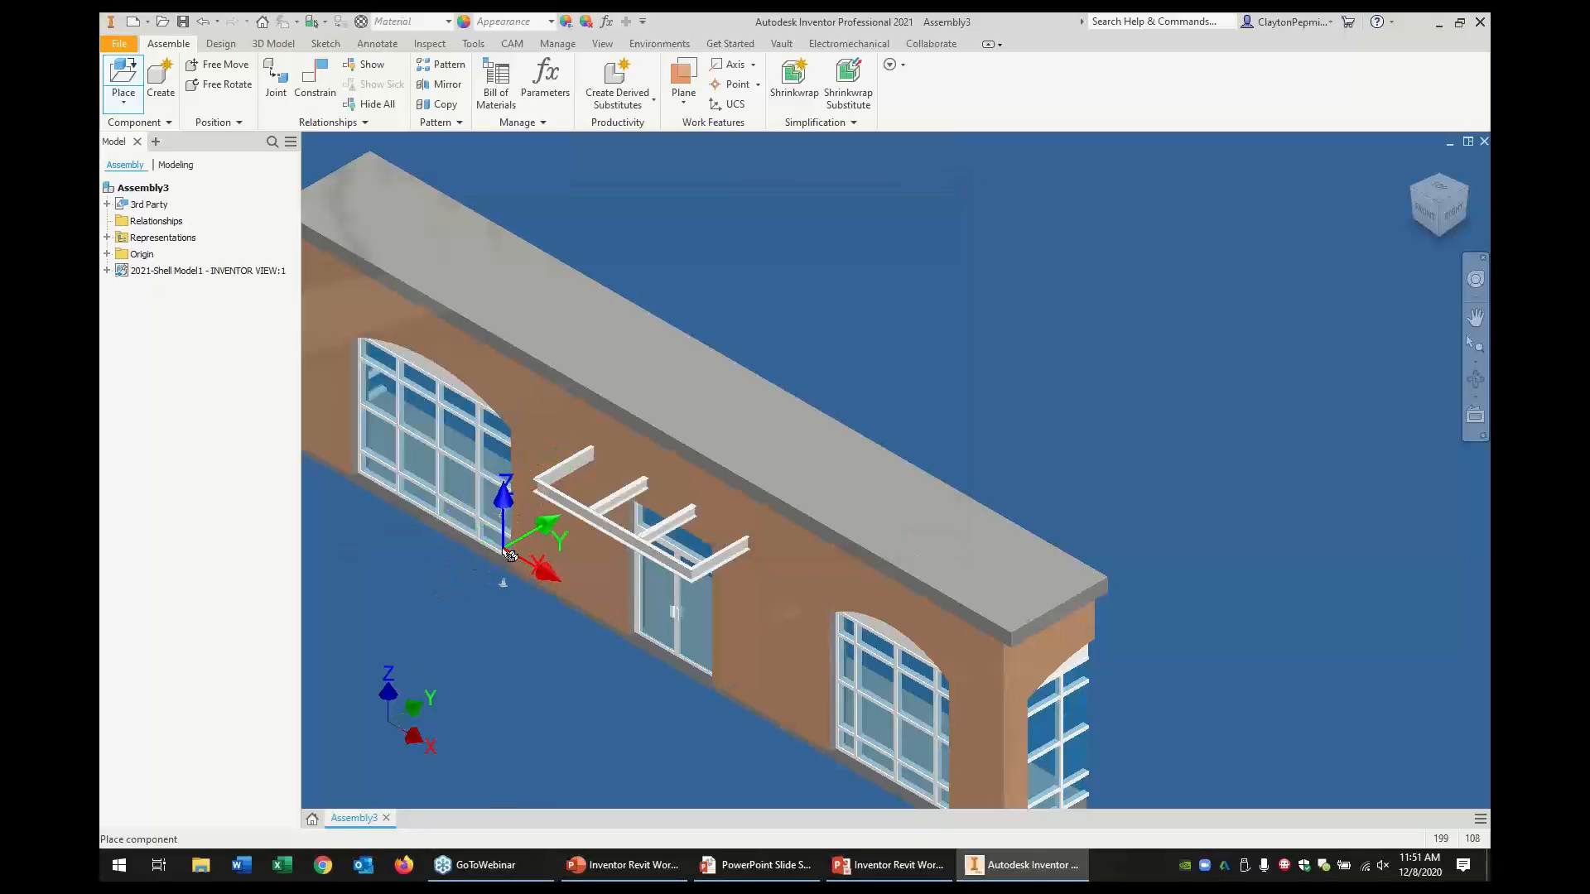
left_click(484, 555)
left_click(562, 547)
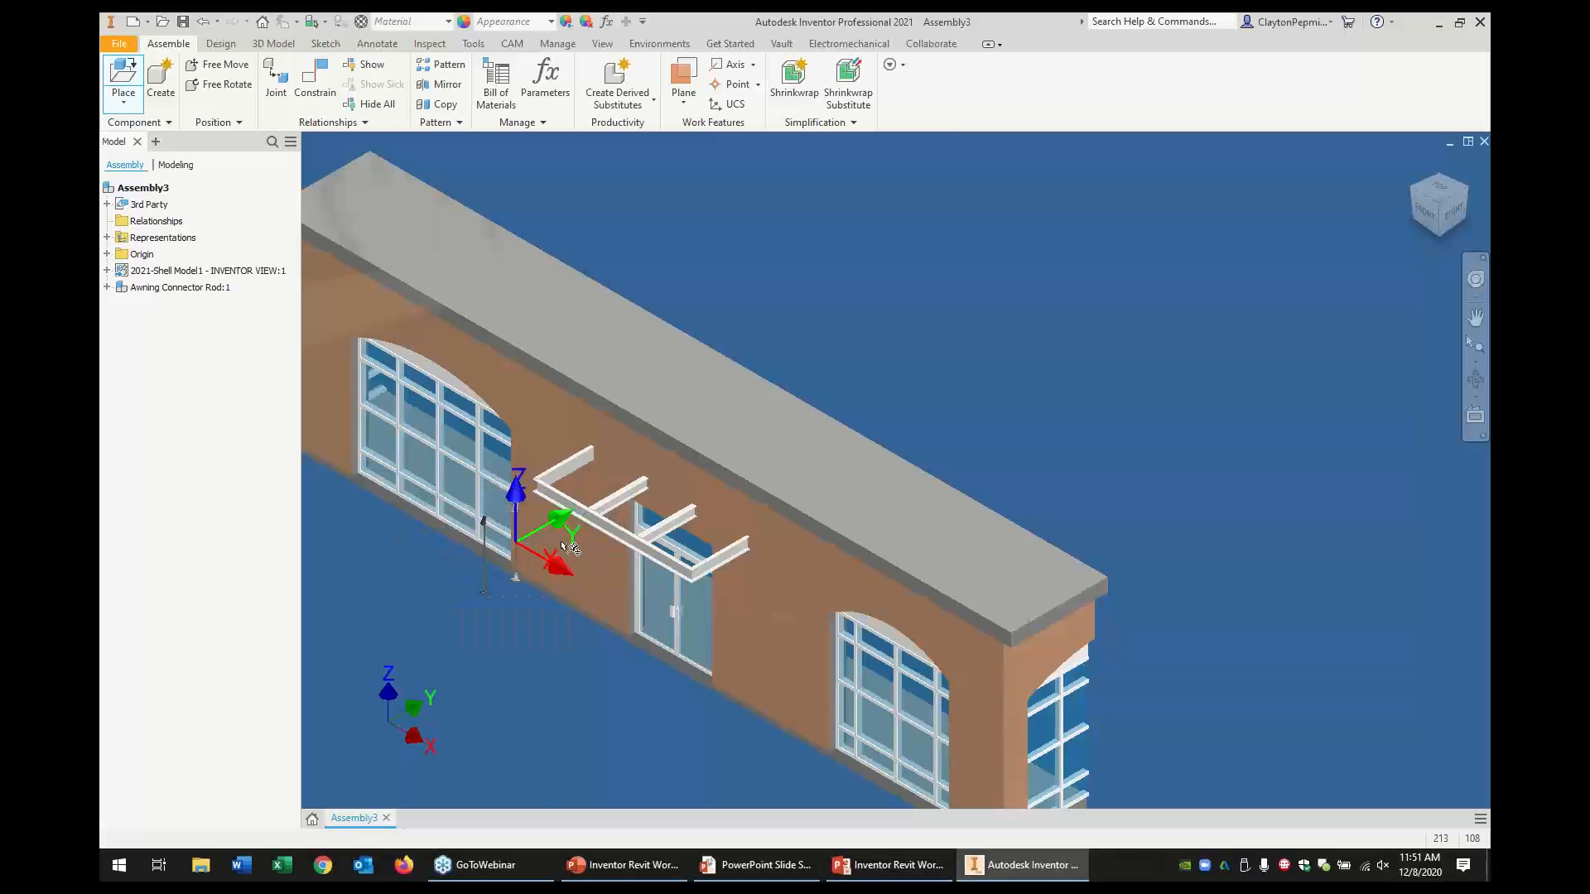
Mate the face of the connector rod's end plate to the top flange of the awning frame near its corner, with 0 in offset
scroll(465, 583, "up", 5)
scroll(652, 506, "down", 2)
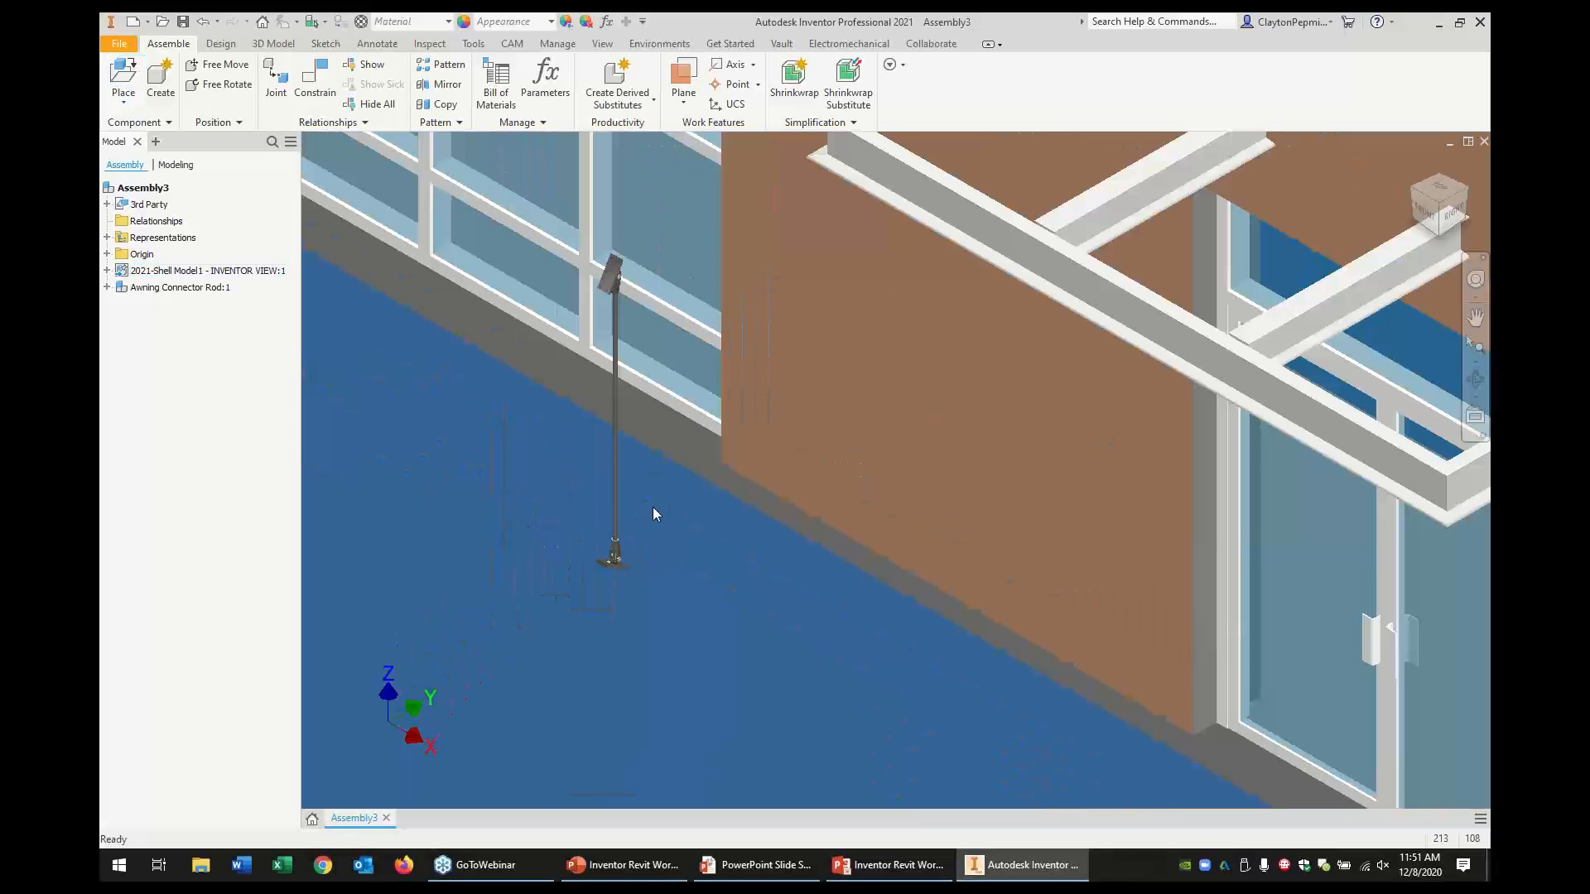
left_click(315, 83)
scroll(464, 397, "up", 5)
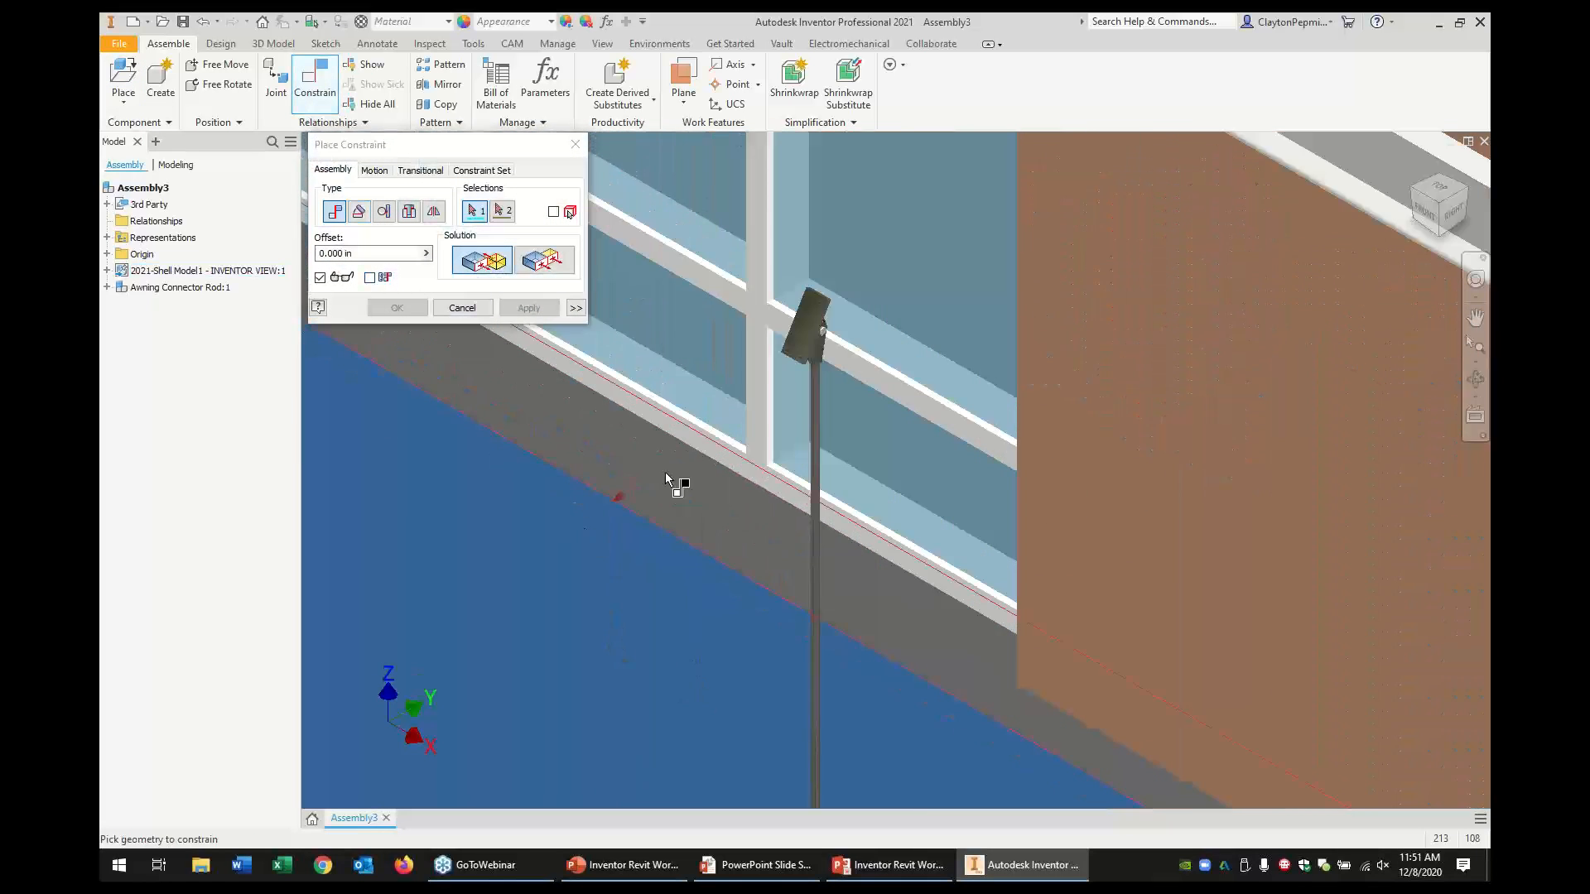
left_click(880, 220)
scroll(881, 221, "down", 3)
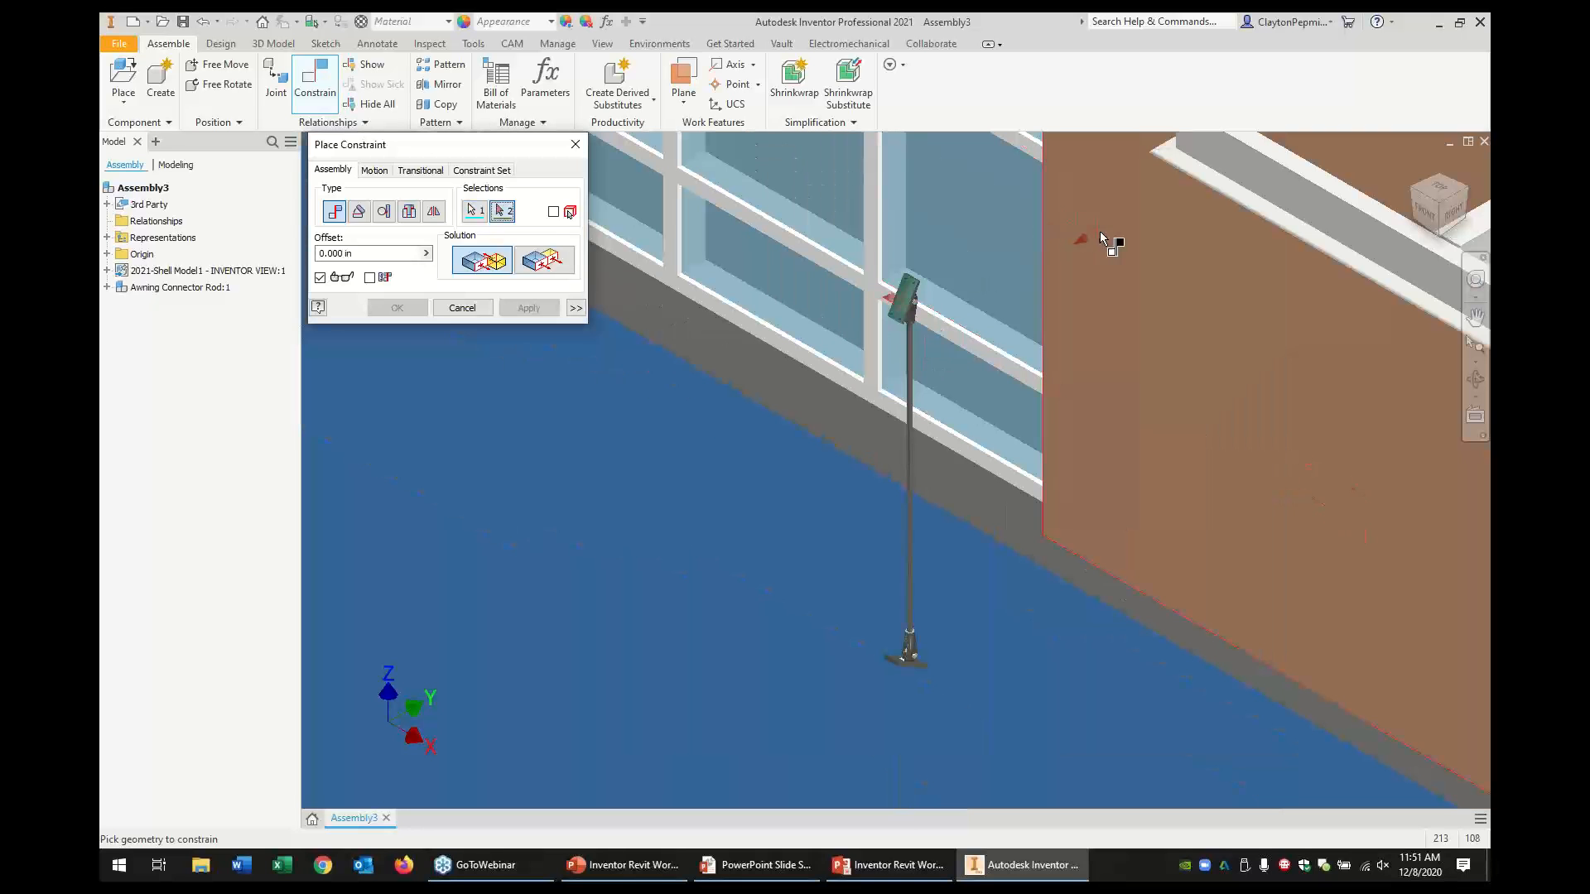
middle_click_drag(1101, 240, 939, 437)
middle_click_drag(1029, 276, 926, 381)
left_click(917, 382)
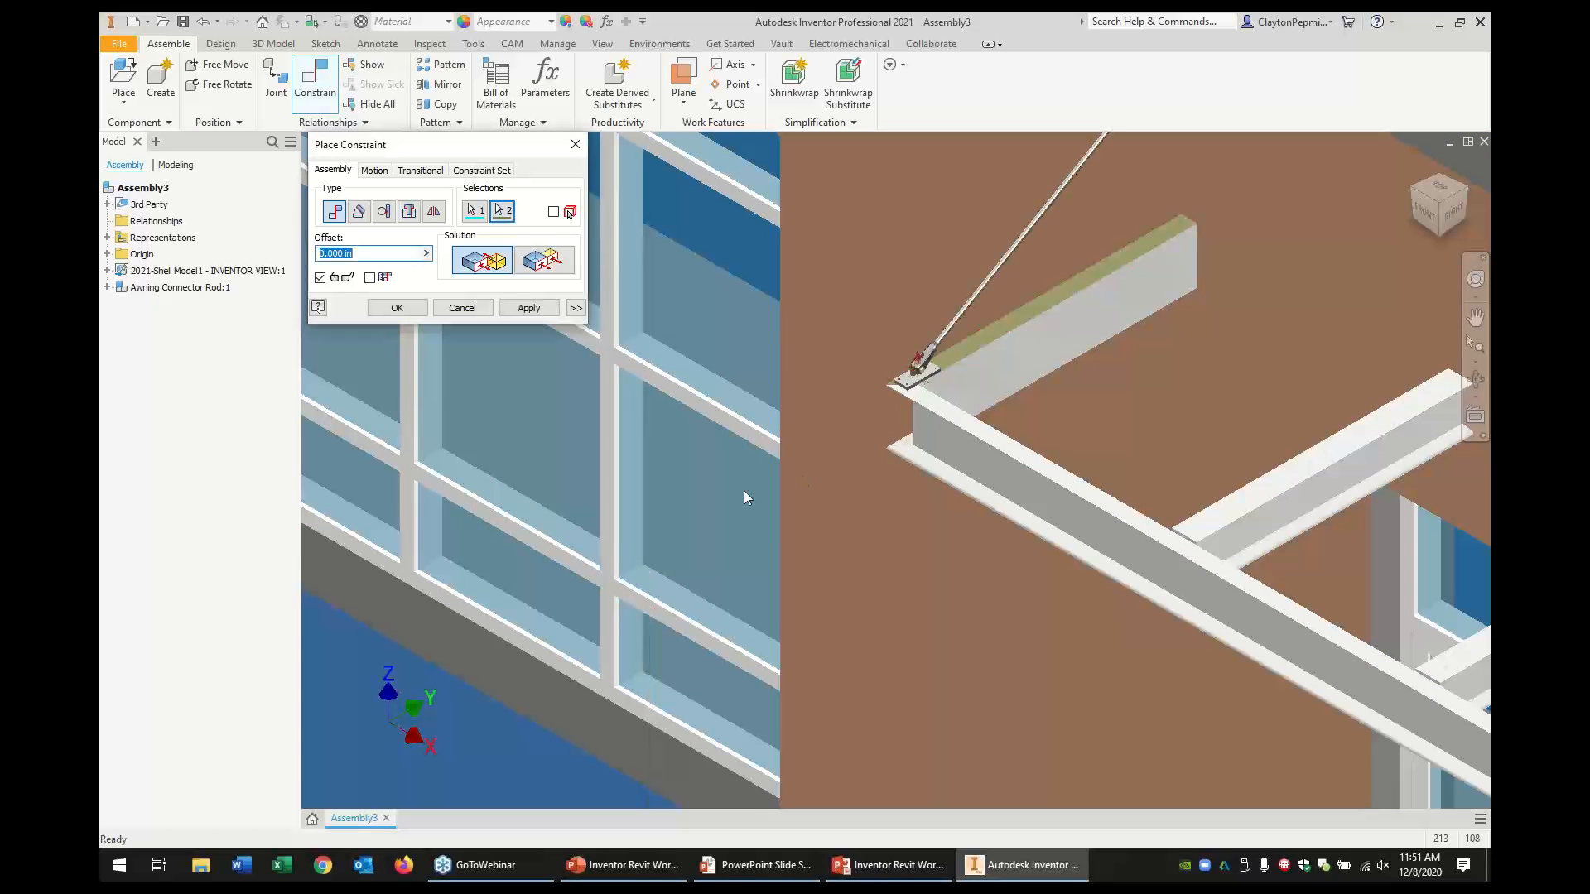
left_click(528, 308)
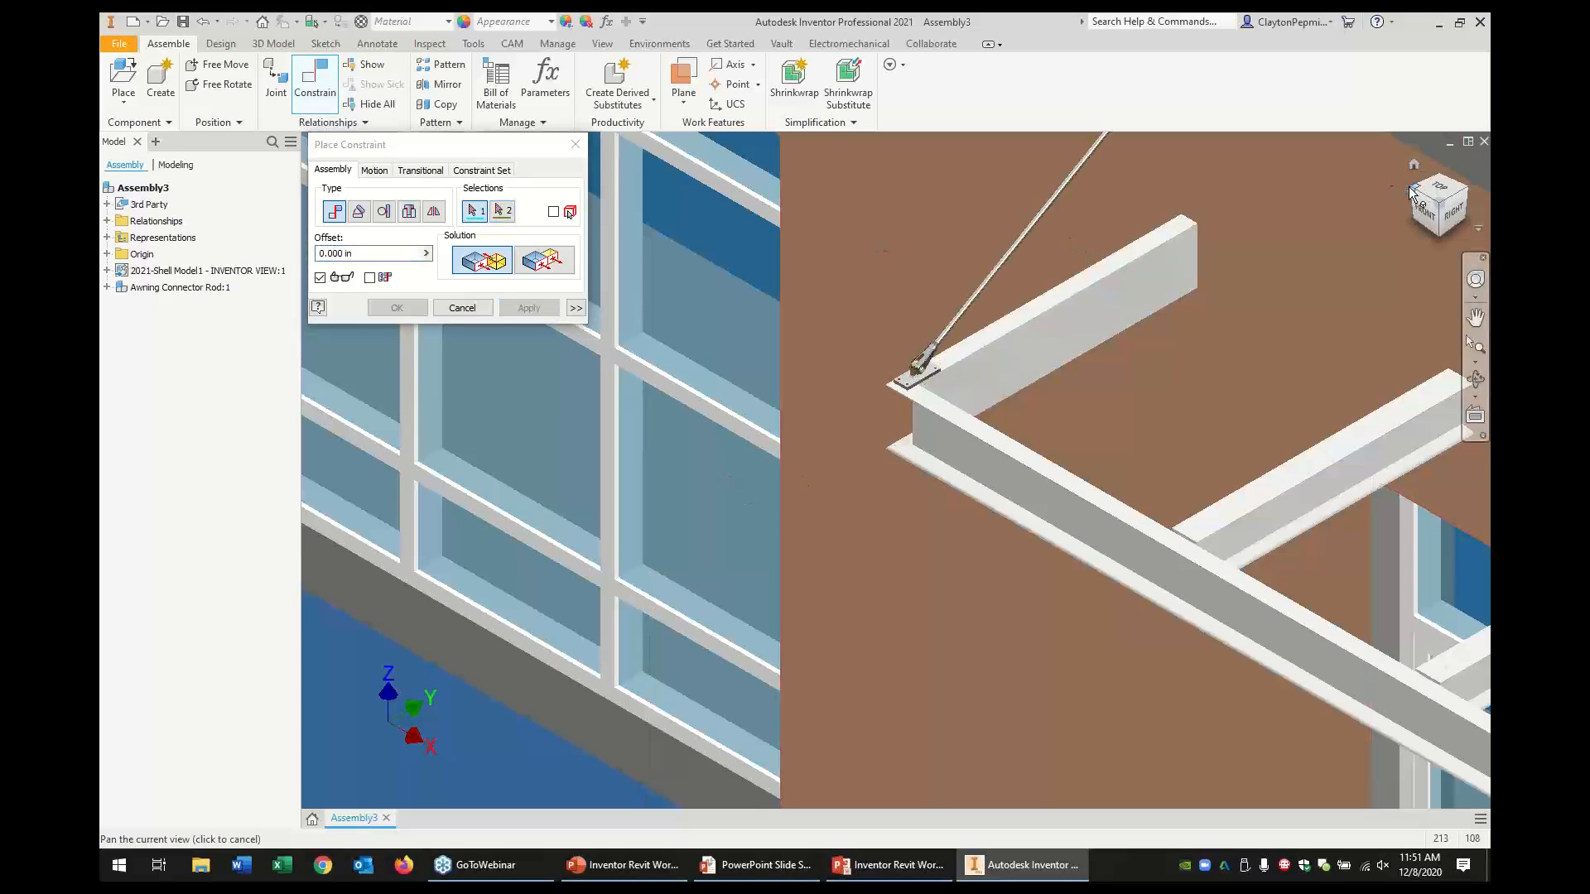
left_click(1417, 187)
scroll(912, 451, "up", 5)
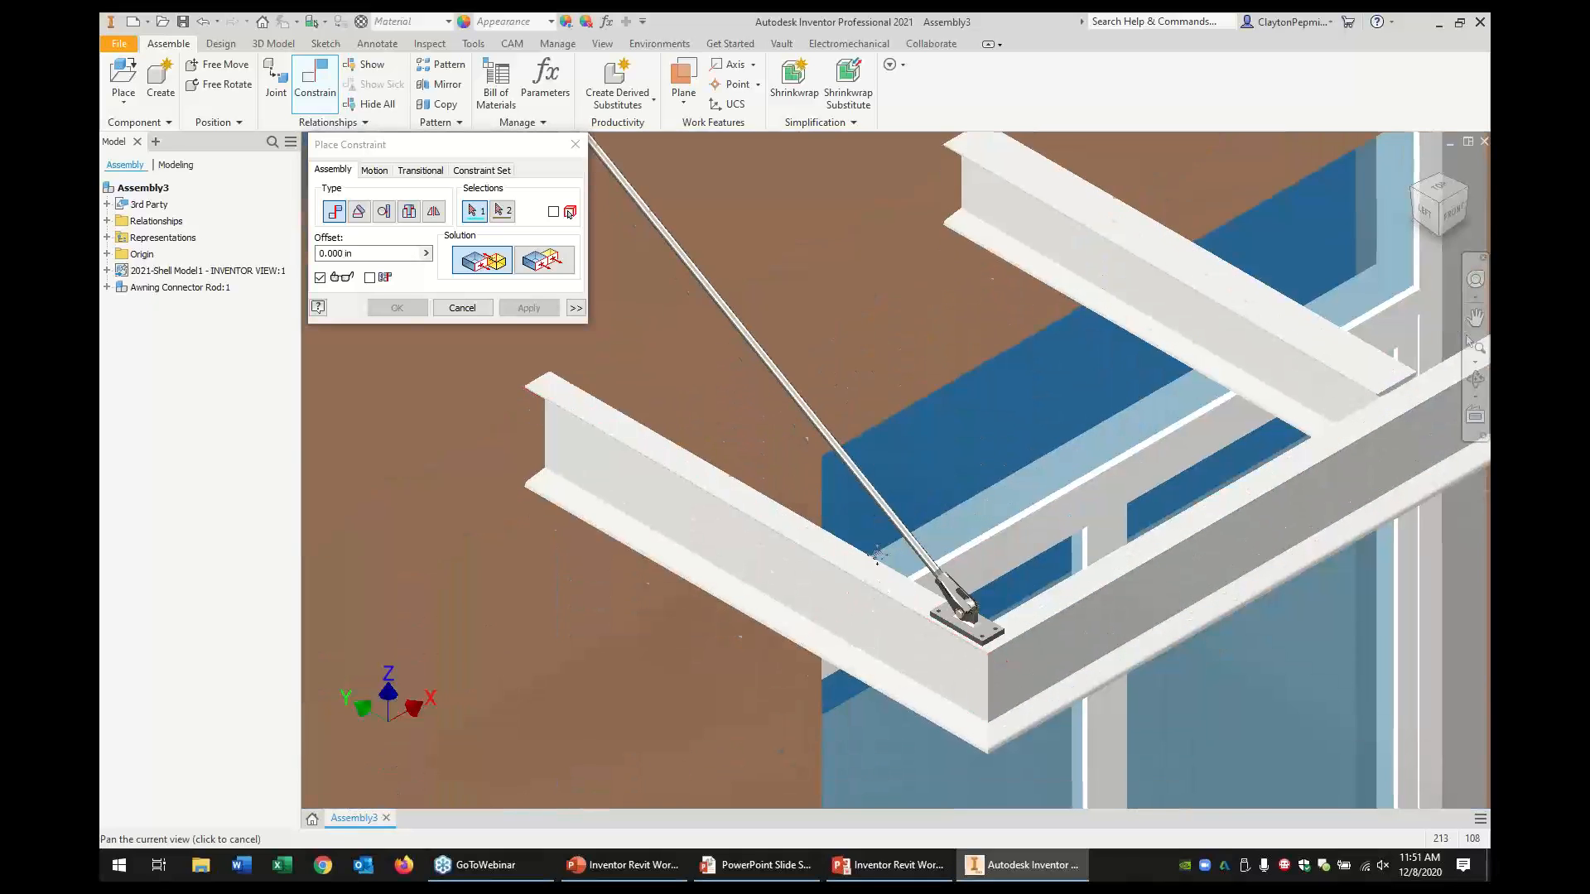
Mate the side face of the rod's lower end plate to the outer edge of the awning's top flange with 0 in offset
middle_click_drag(952, 621, 946, 445)
scroll(947, 445, "up", 3)
left_click(956, 450)
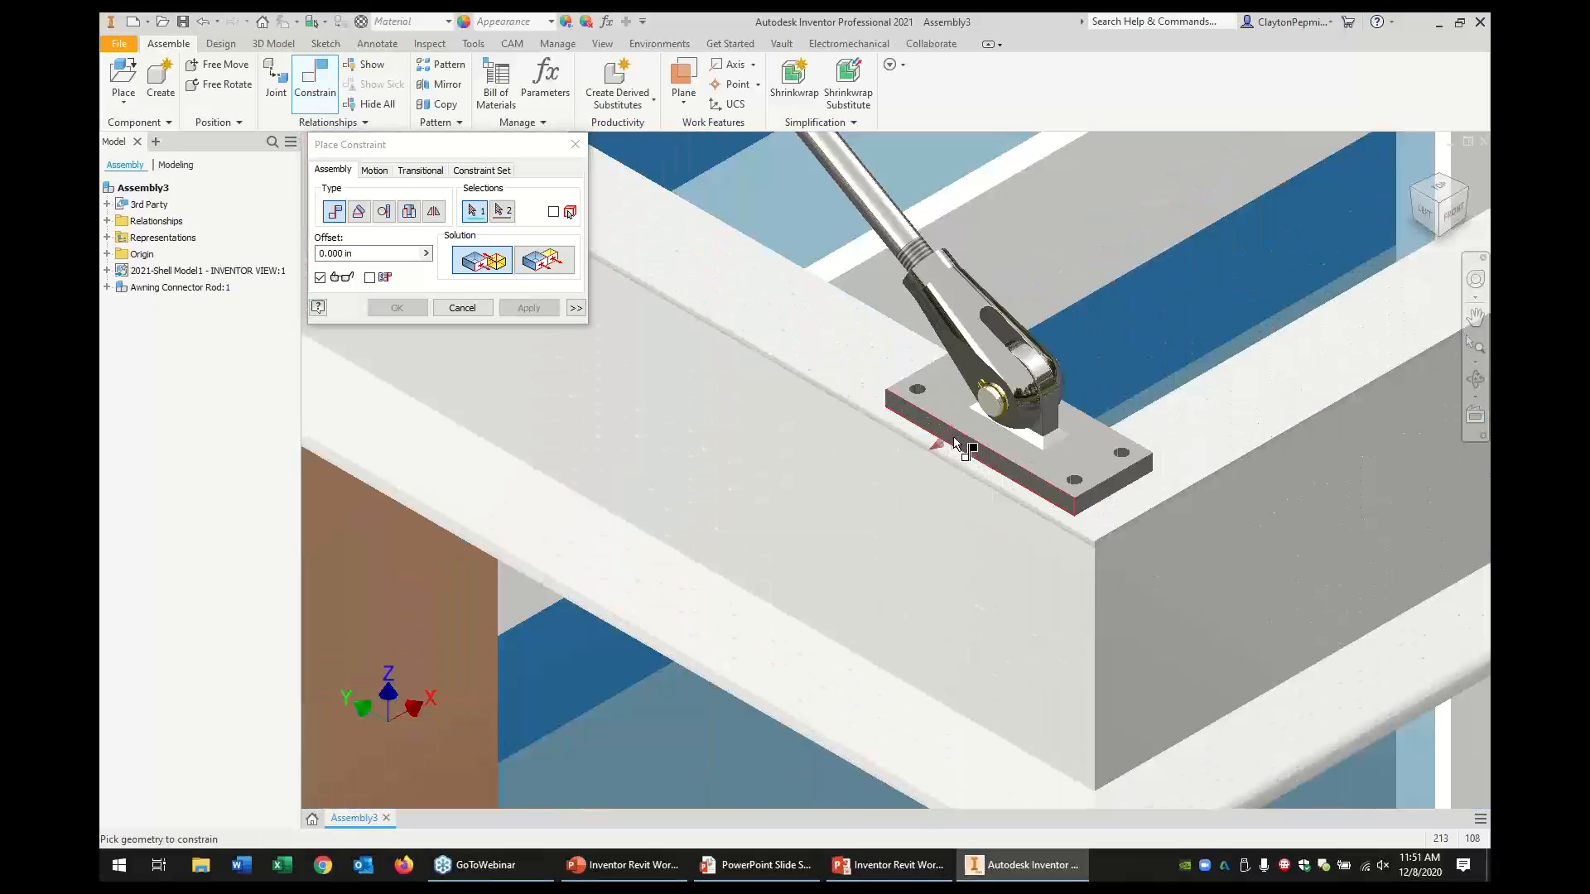
left_click(948, 455)
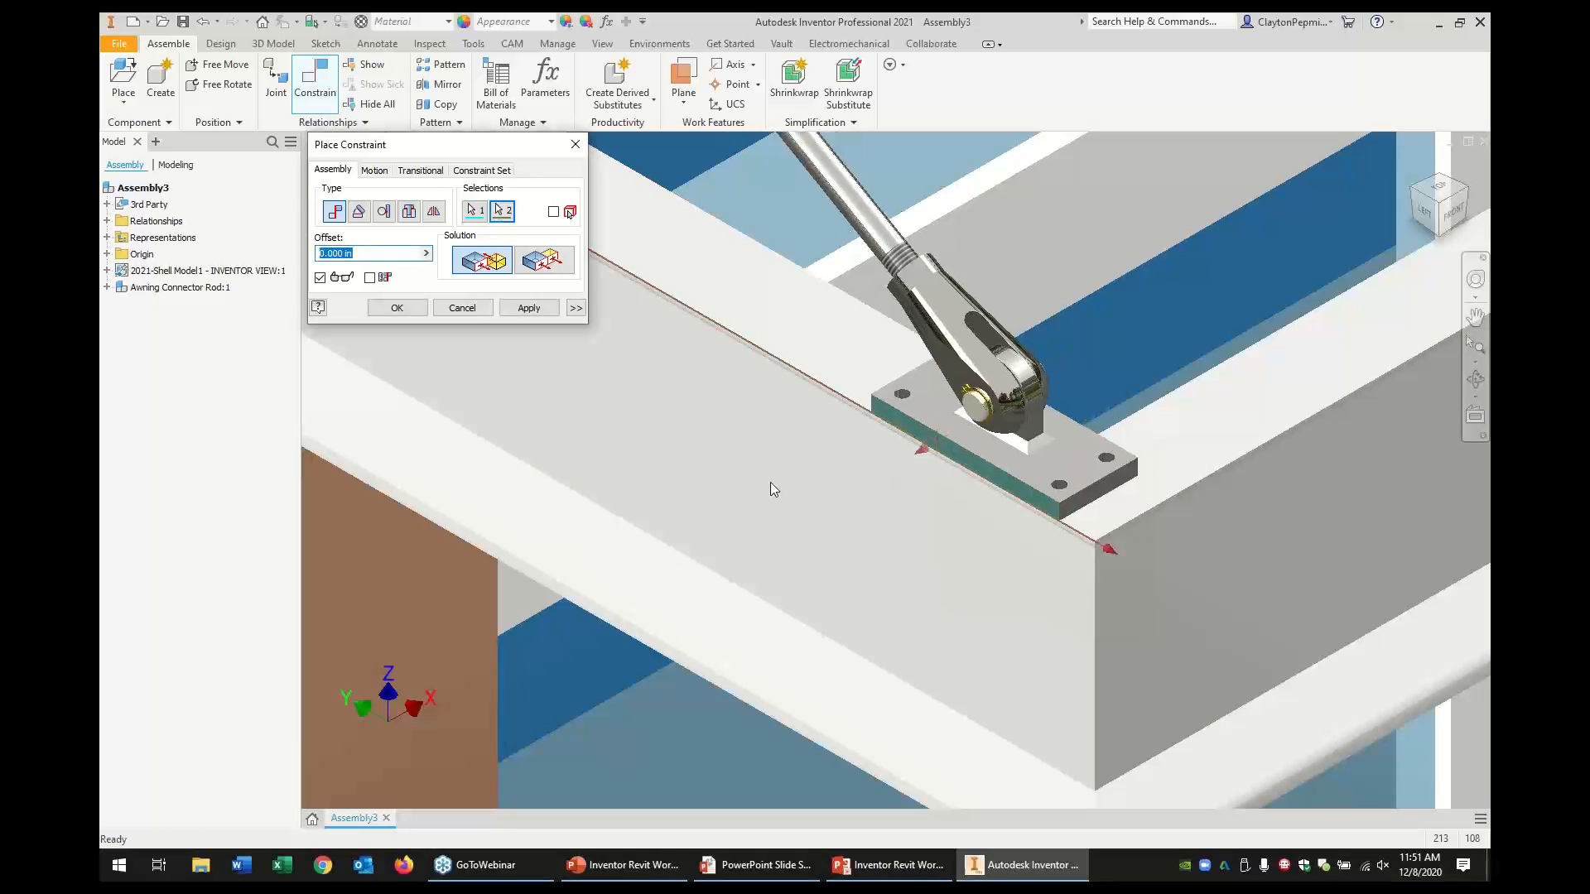
left_click(528, 308)
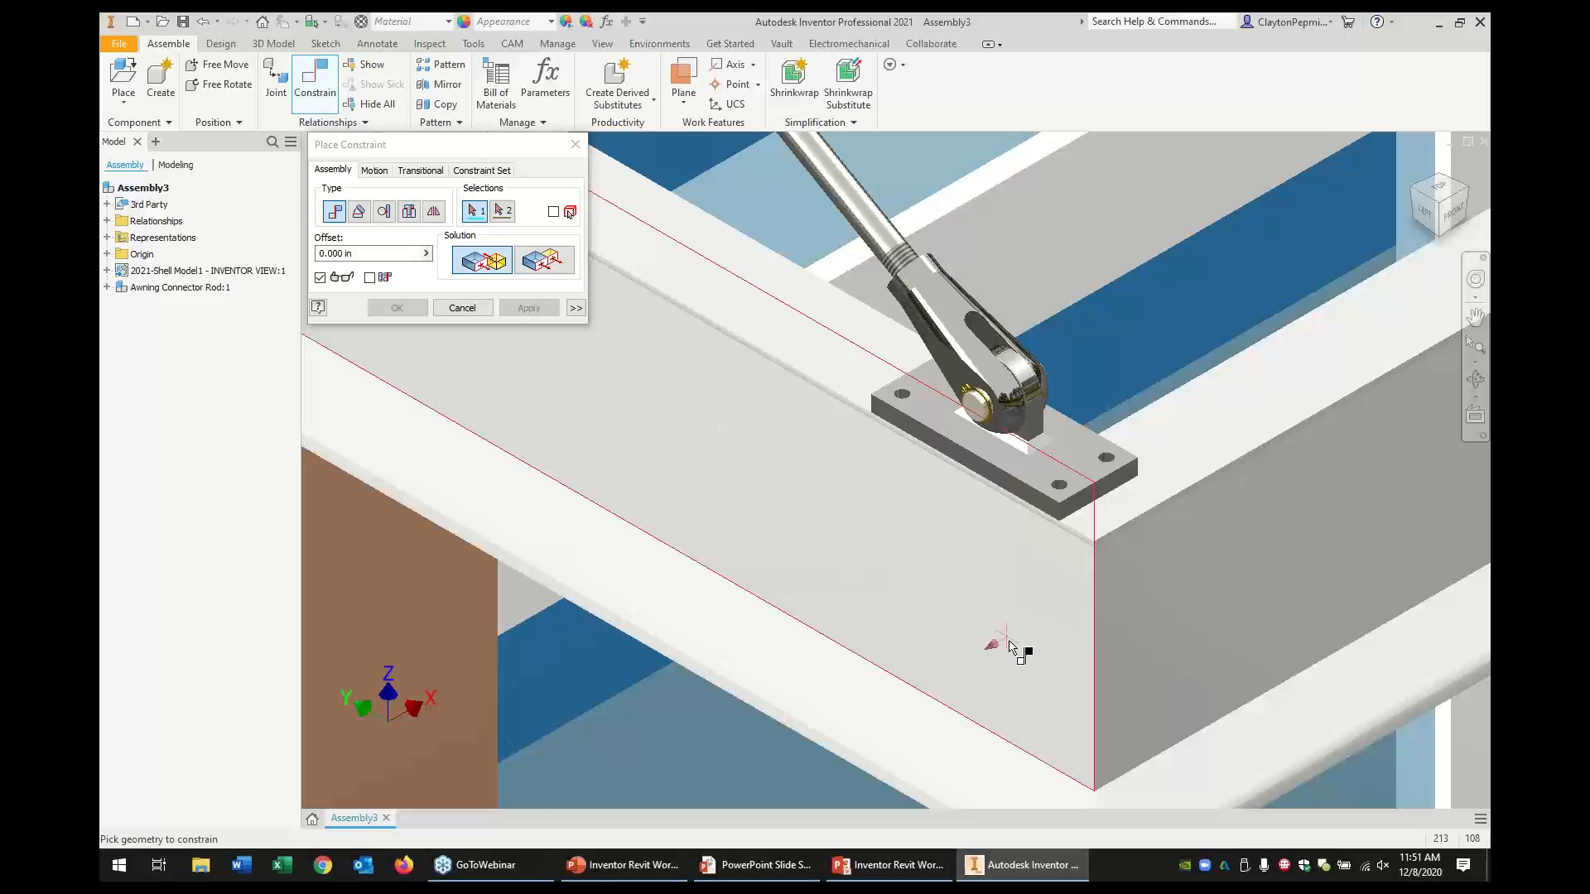
Mate the back face of the rod's upper end plate to the brick wall above the awning with 0 in offset
middle_click_drag(1075, 586, 1054, 554, "shift")
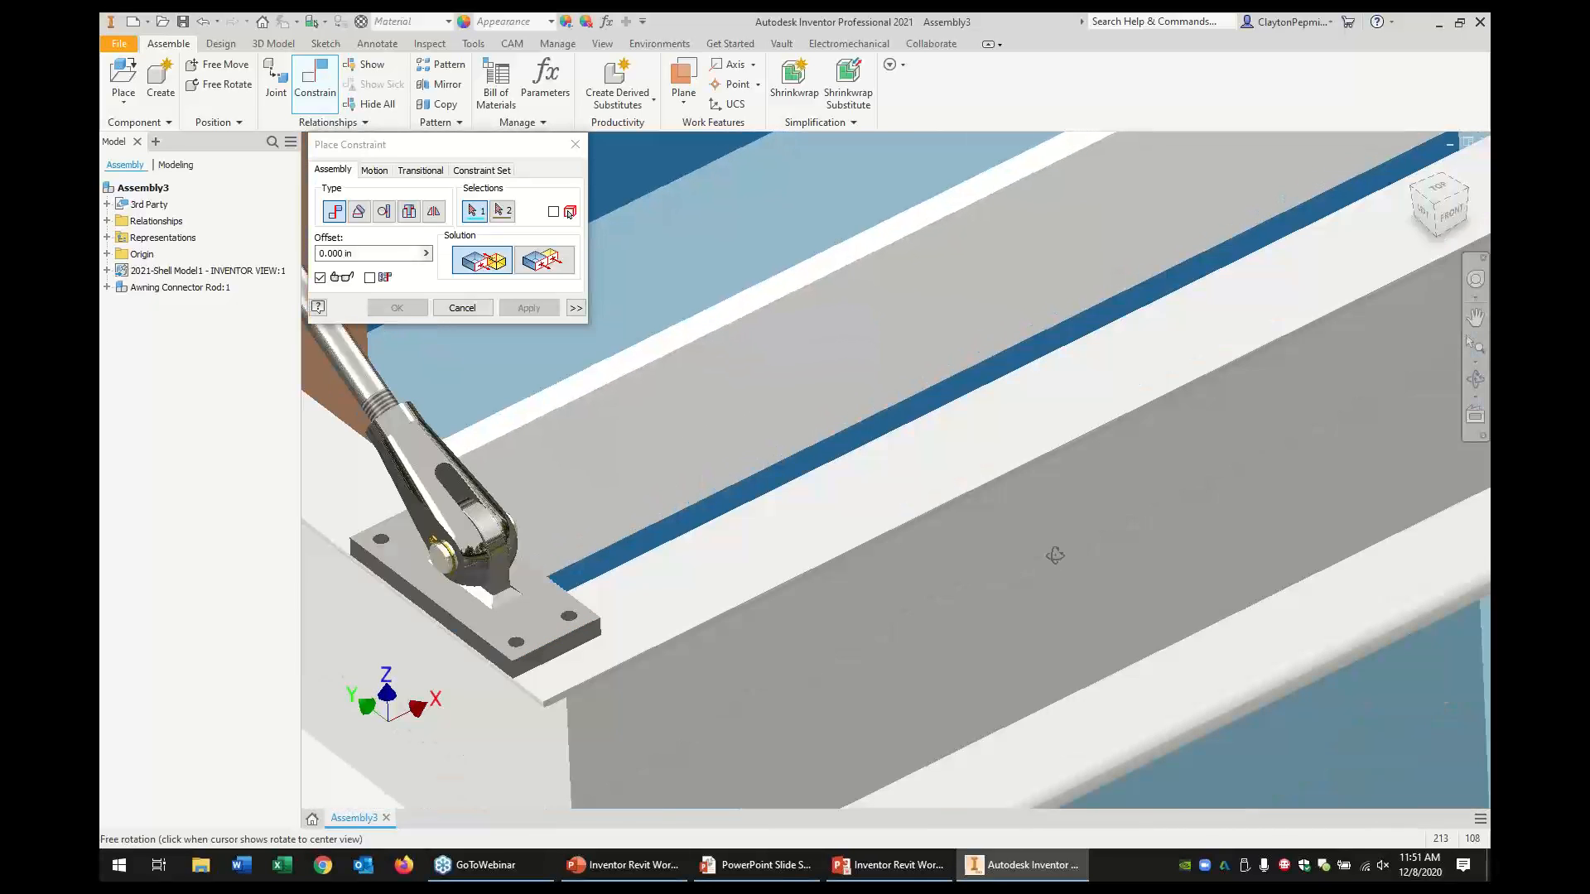
scroll(912, 573, "down", 4)
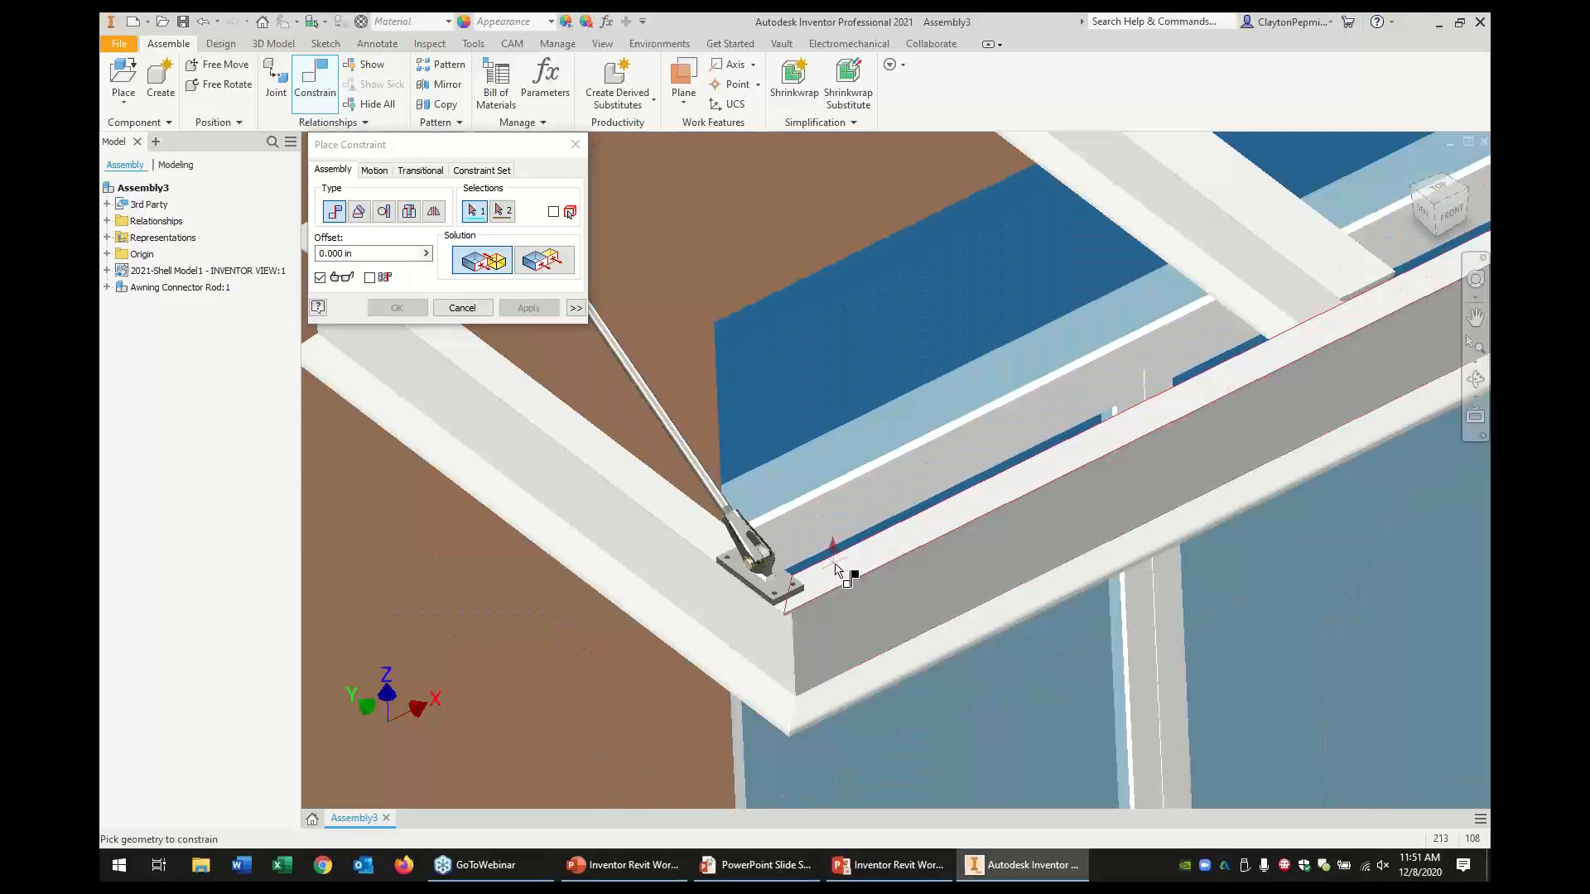
scroll(818, 580, "up", 3)
scroll(795, 622, "down", 1)
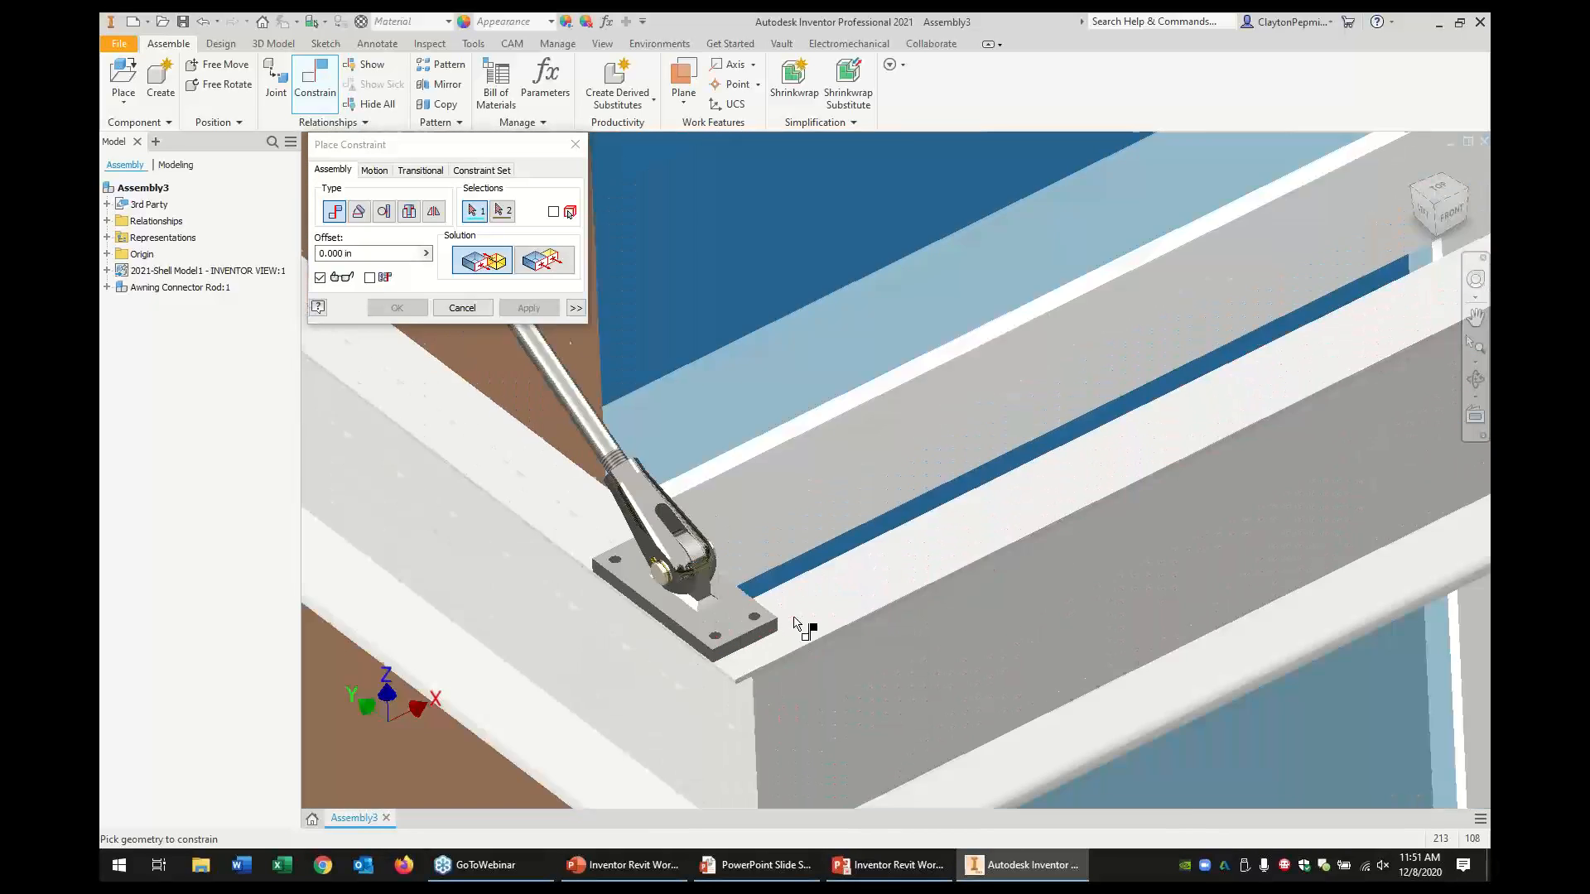
scroll(795, 621, "down", 4)
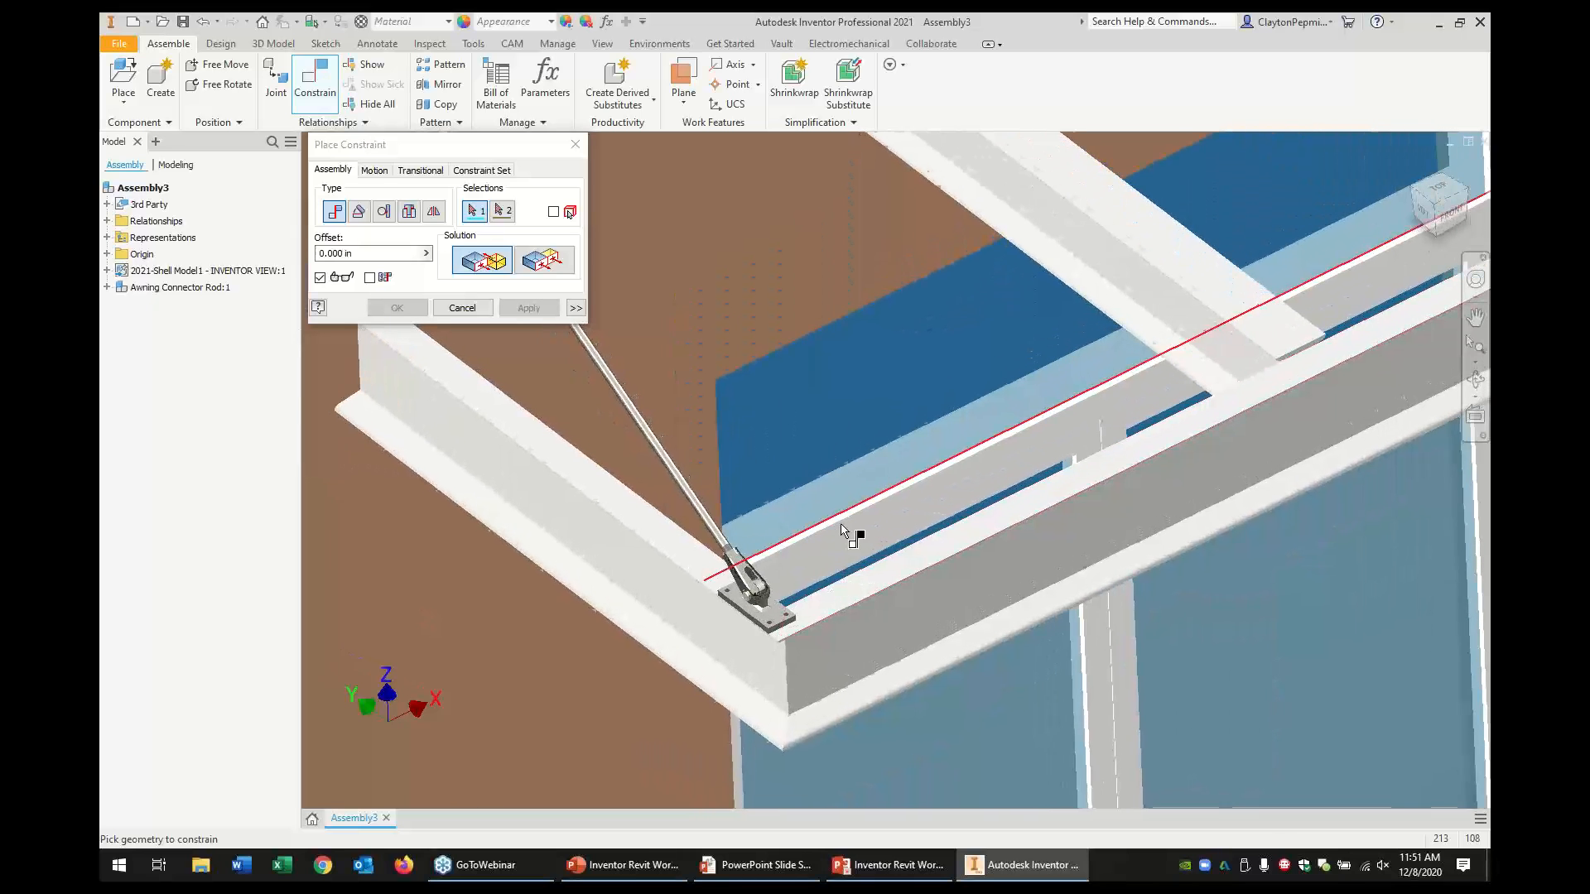
middle_click_drag(841, 530, 738, 547, "shift")
scroll(745, 497, "down", 5)
middle_click_drag(755, 444, 778, 429)
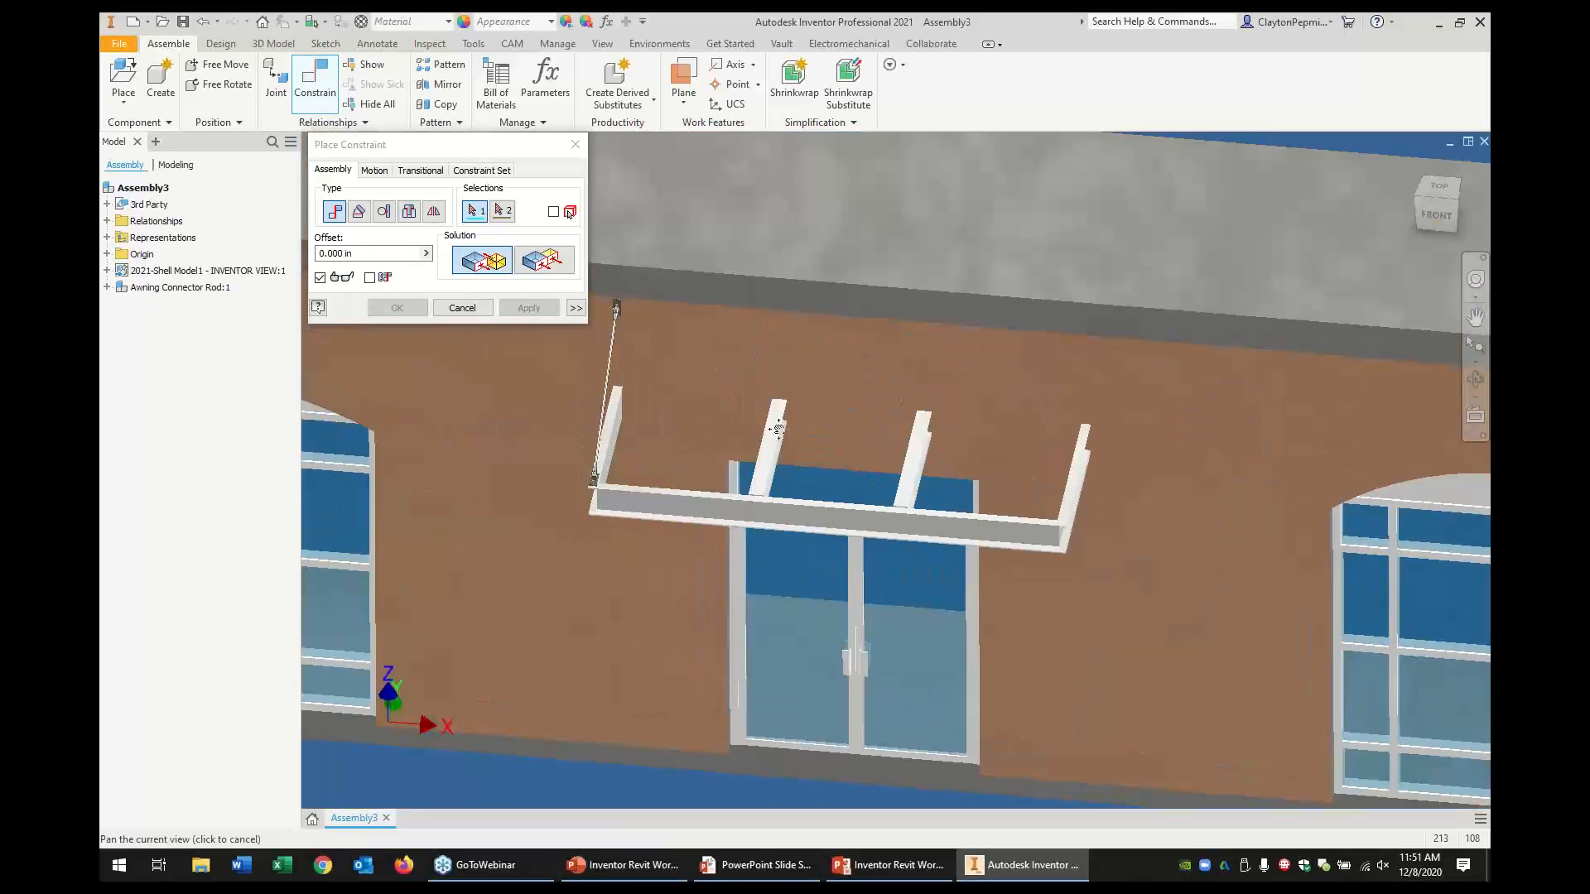
left_click_drag(630, 325, 802, 444)
scroll(802, 419, "up", 6)
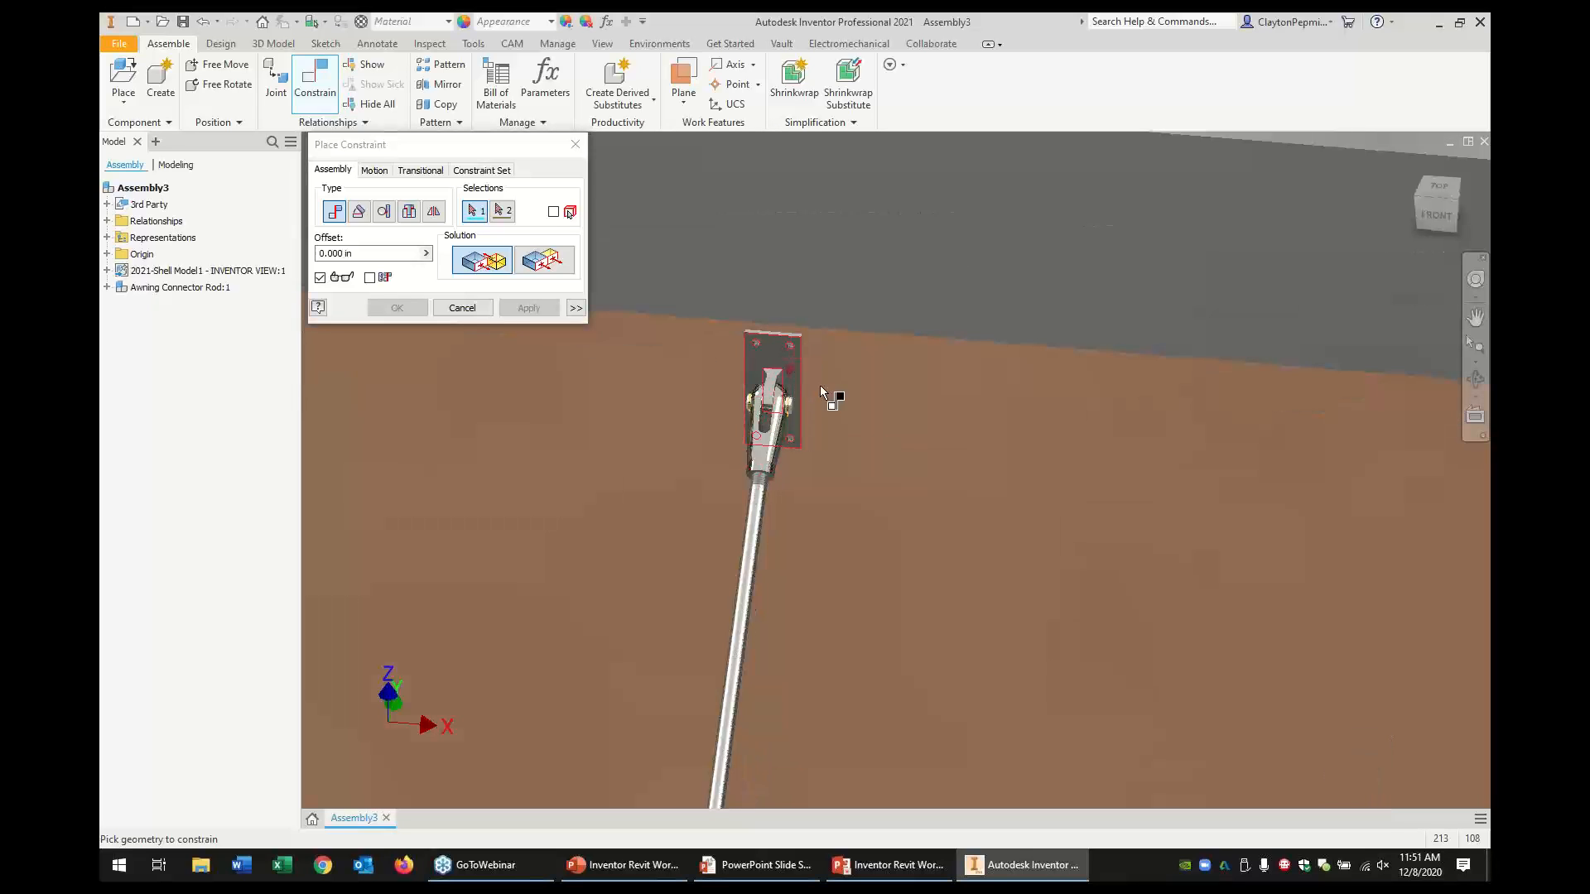
left_click(872, 386)
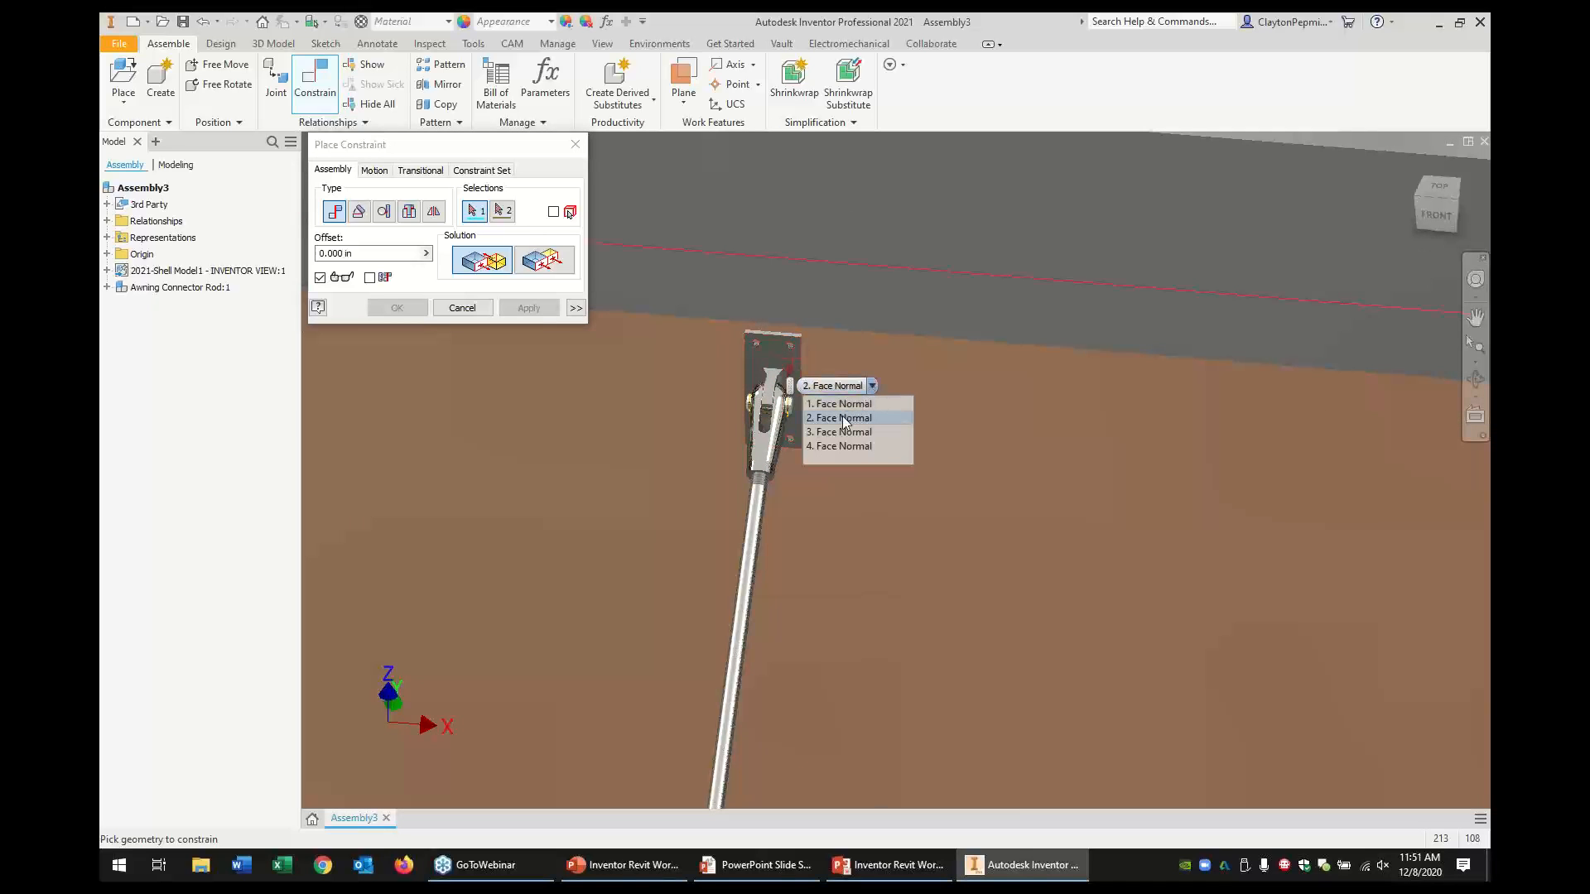
left_click(843, 418)
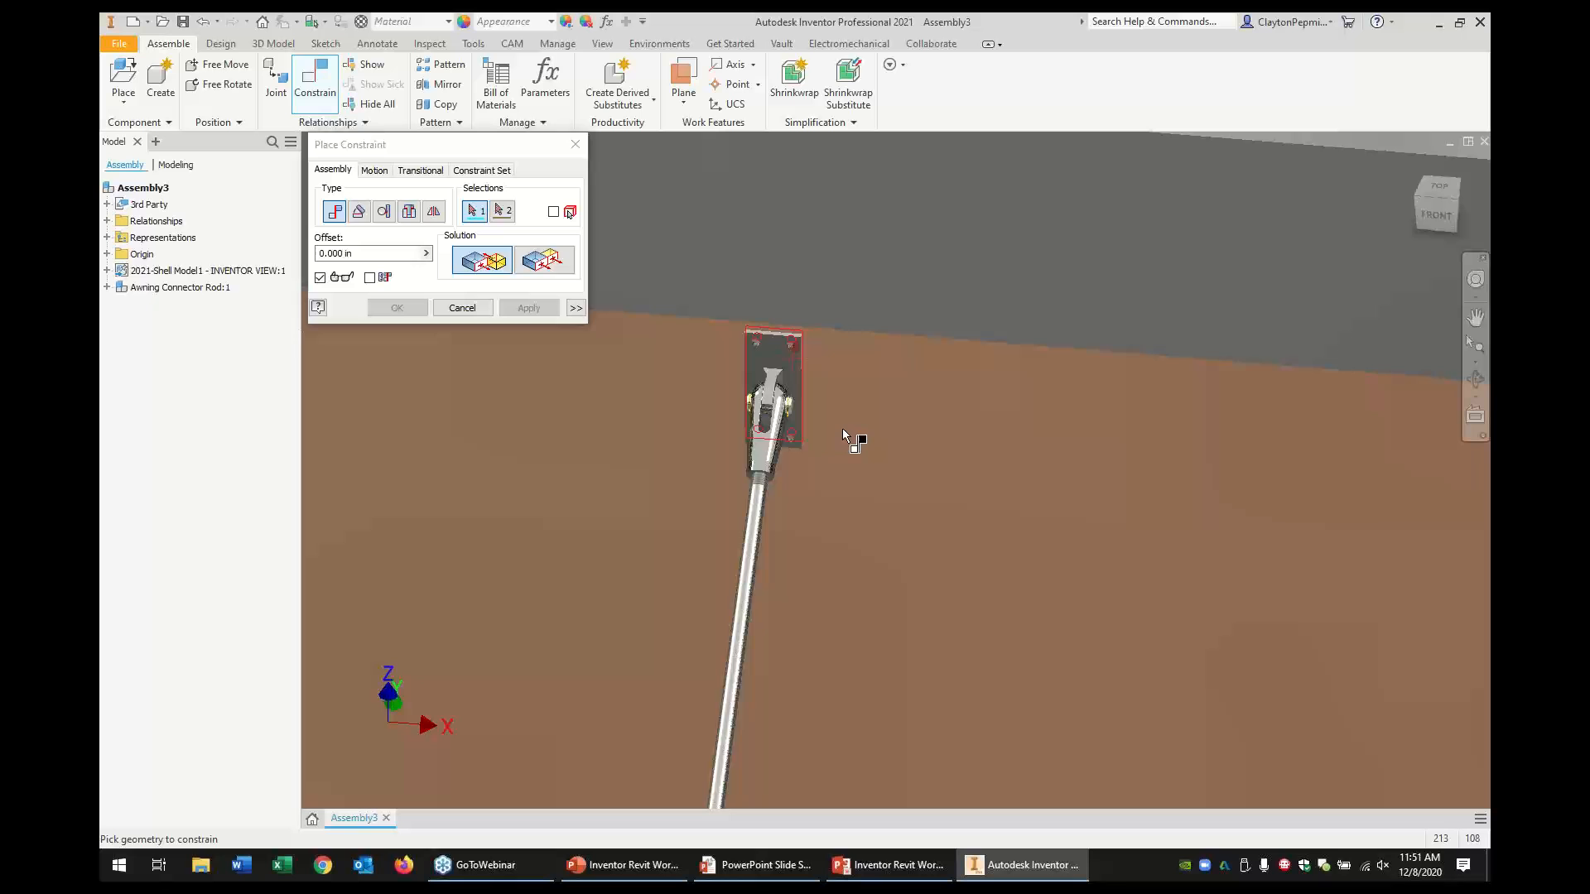
left_click(886, 376)
left_click(554, 310)
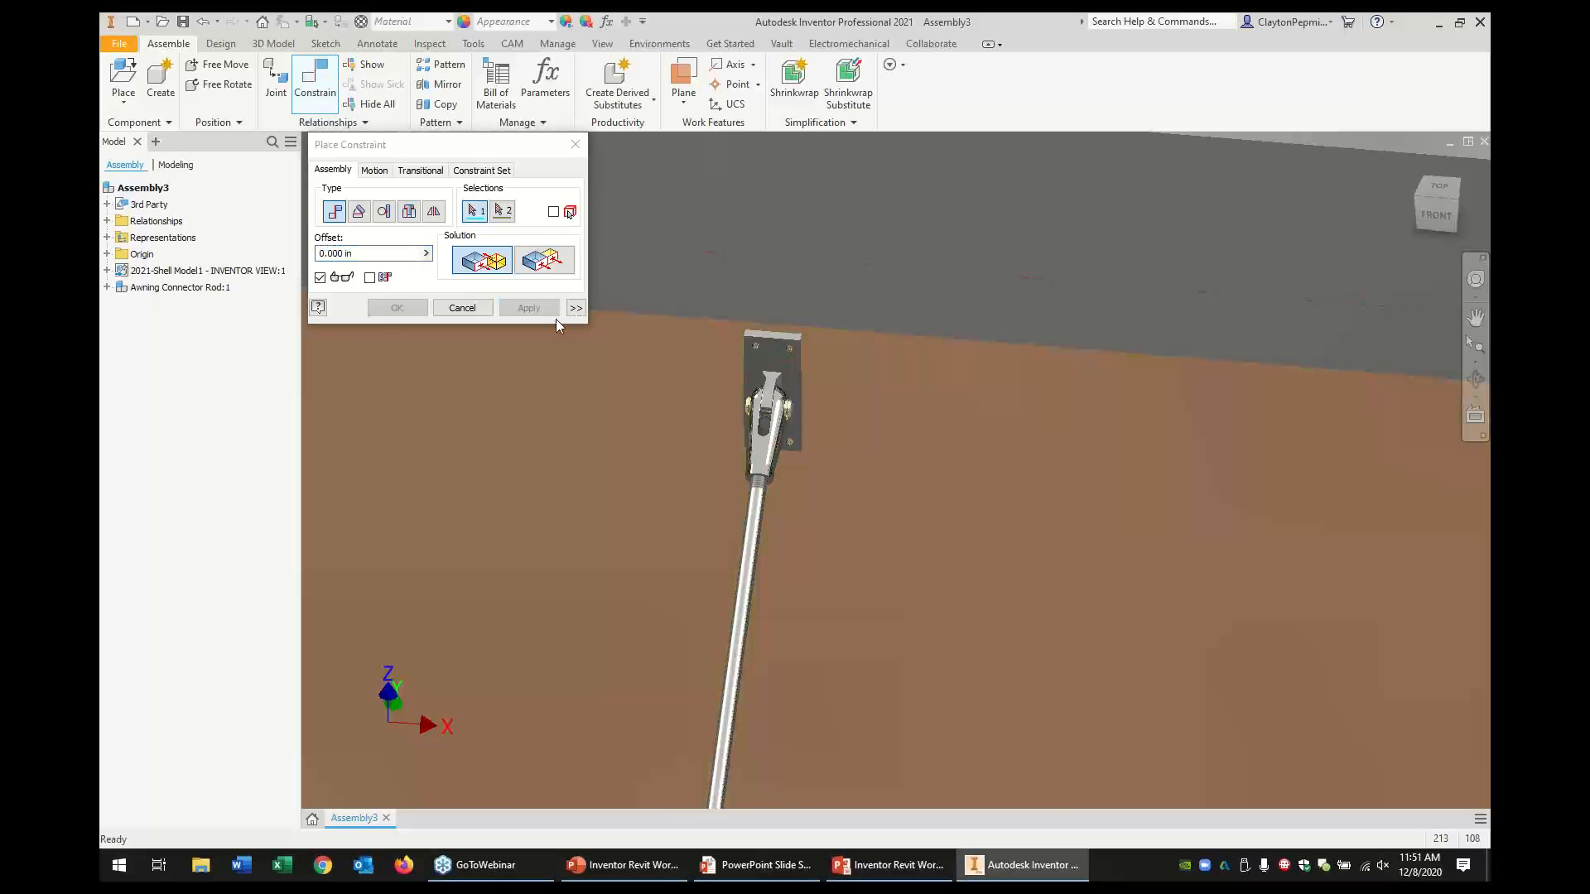
Examine the mounted connector rod between the awning corner and the wall from several angles, and finish constraining
scroll(642, 440, "down", 5)
scroll(672, 468, "down", 3)
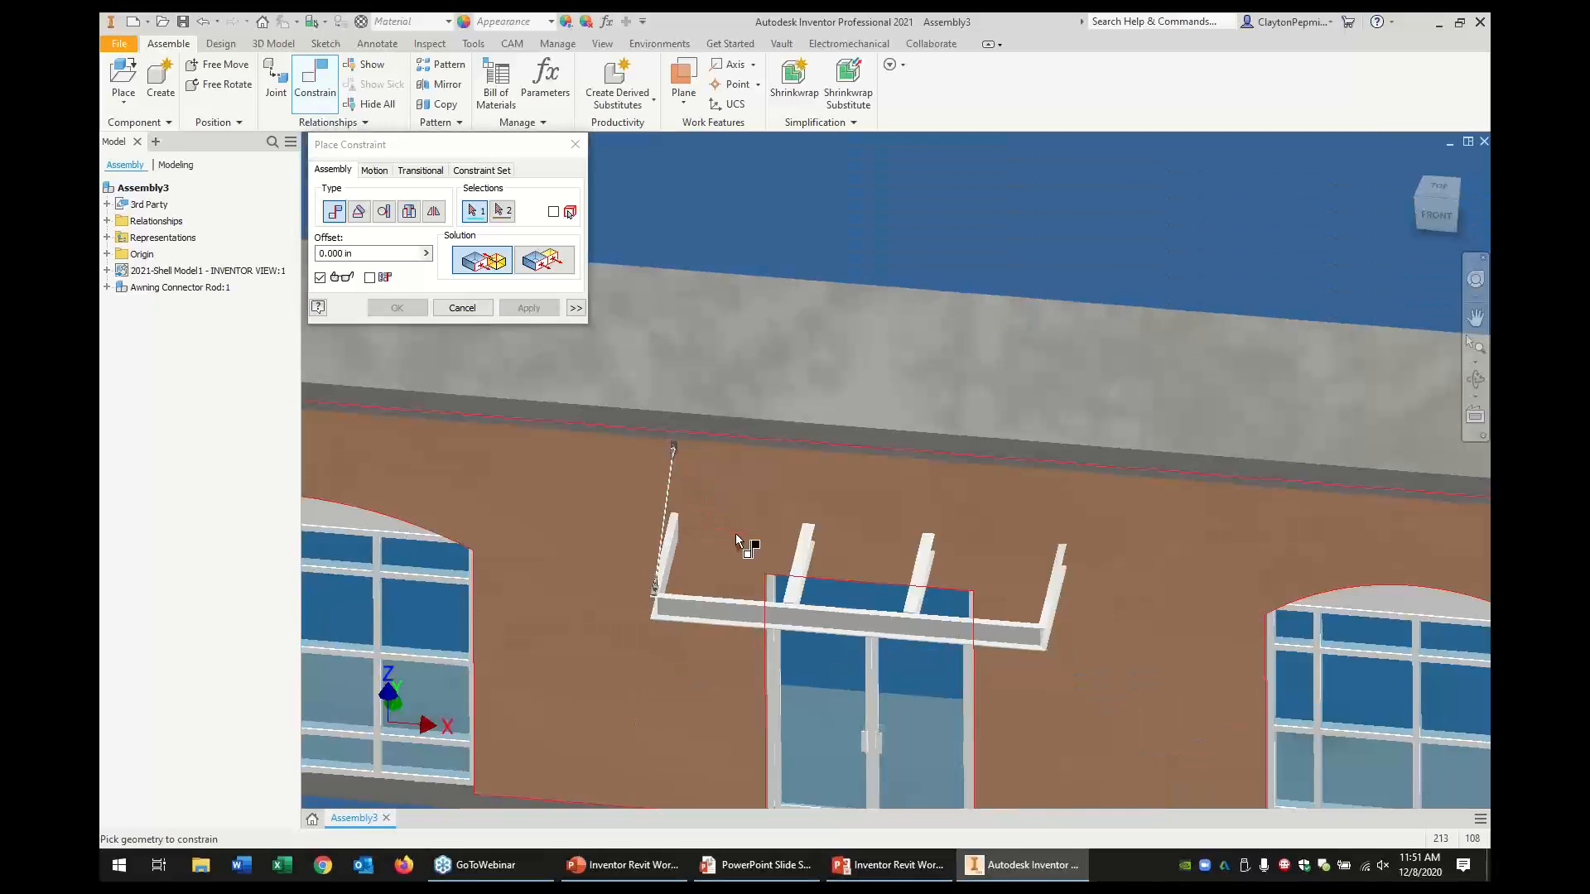
scroll(737, 534, "up", 3)
middle_click_drag(721, 512, 910, 201, "shift")
scroll(764, 461, "up", 4)
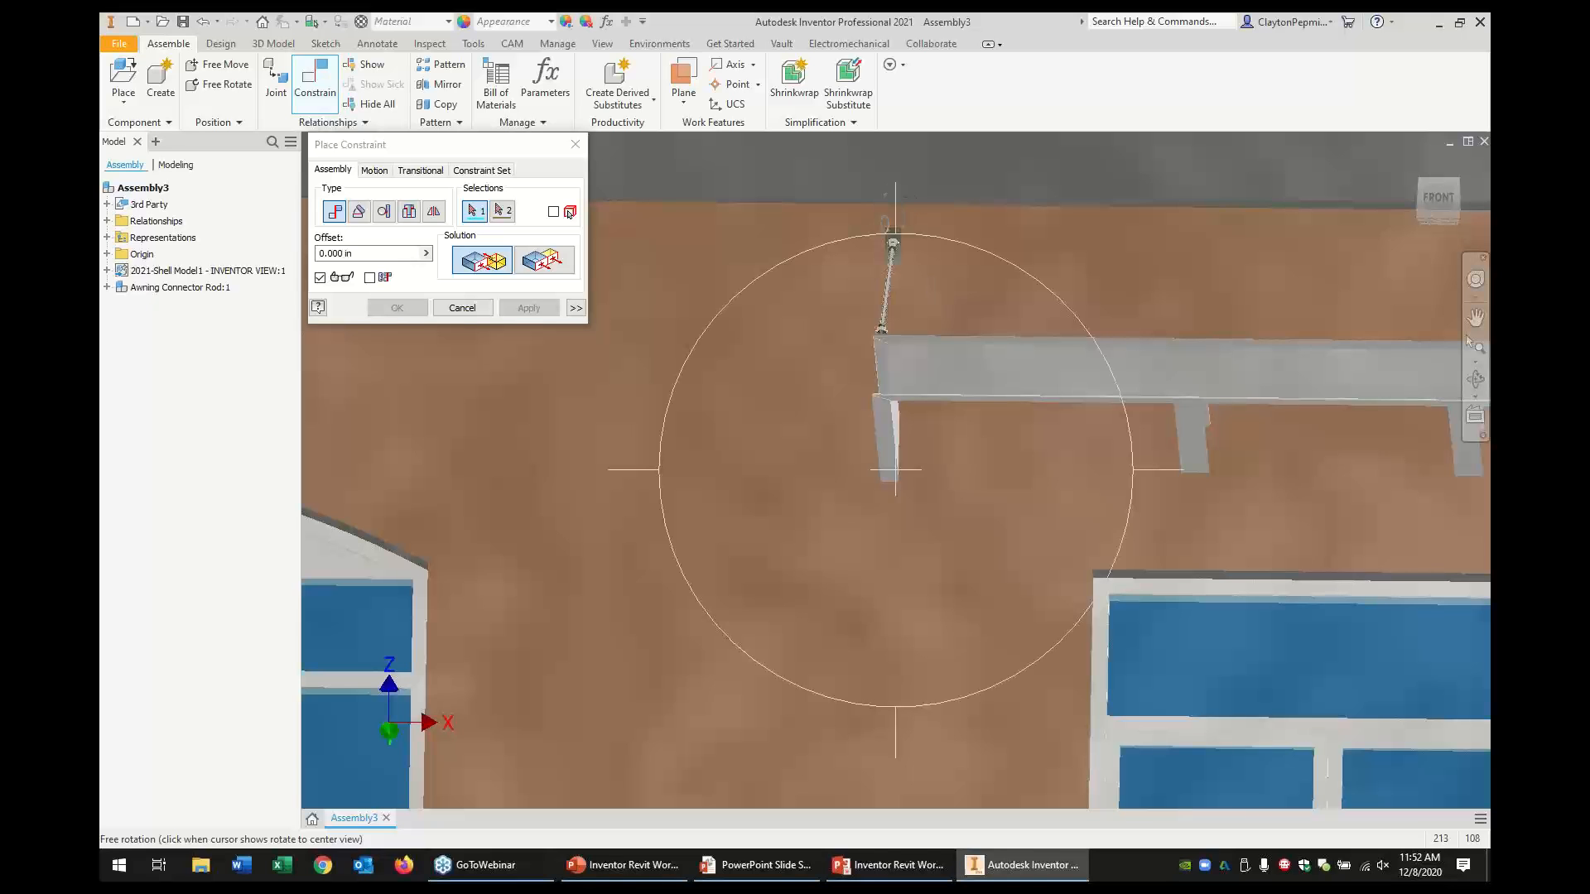
middle_click_drag(941, 302, 894, 201, "shift")
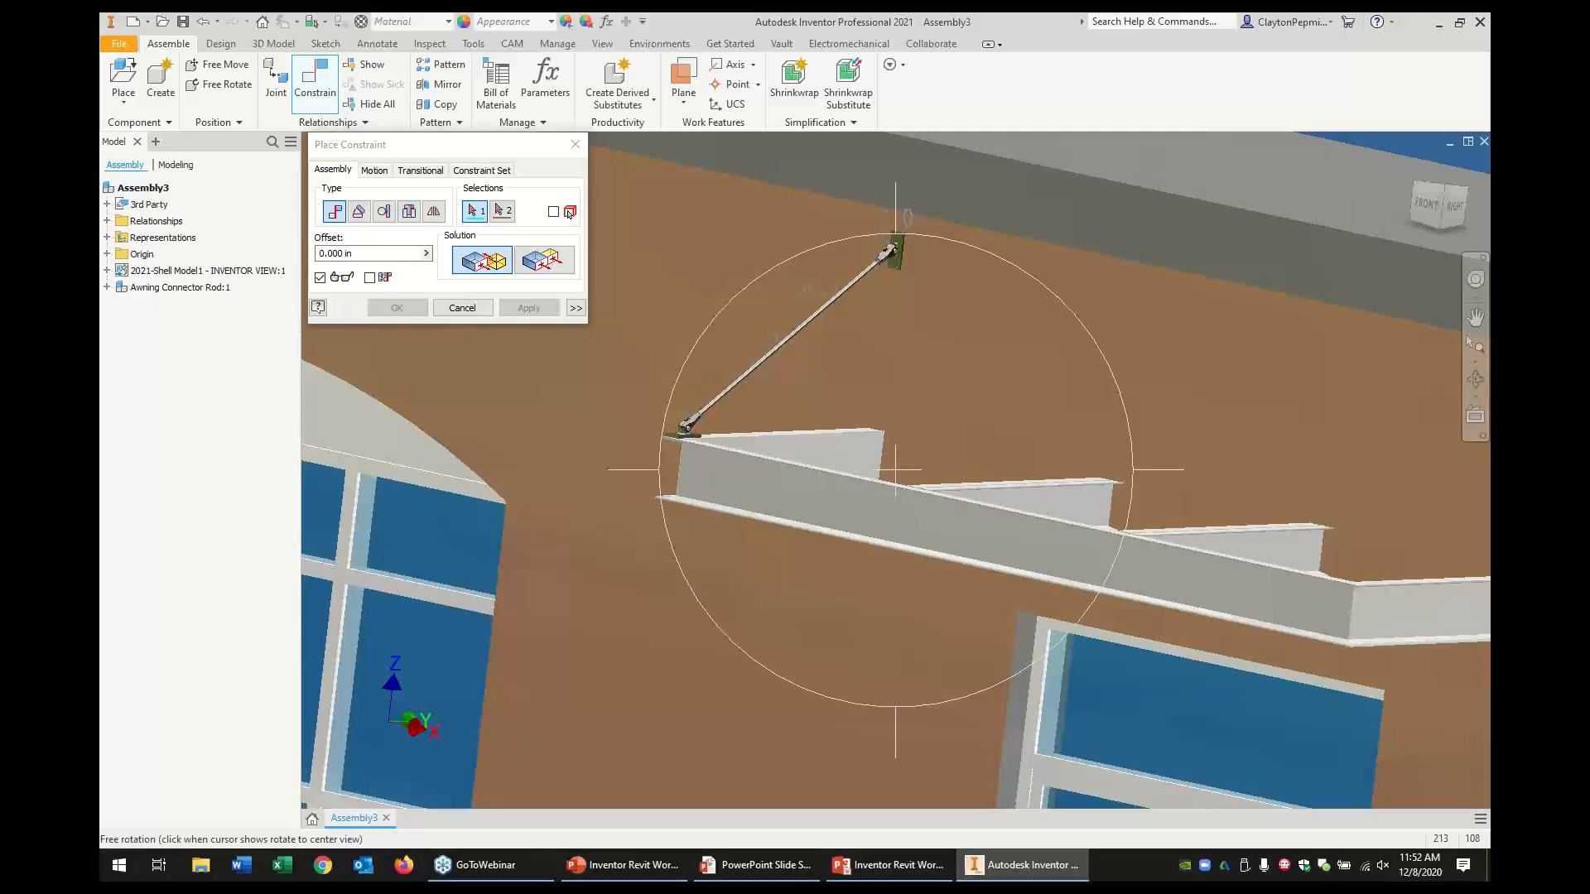
middle_click_drag(931, 294, 936, 342, "shift")
scroll(874, 434, "down", 3)
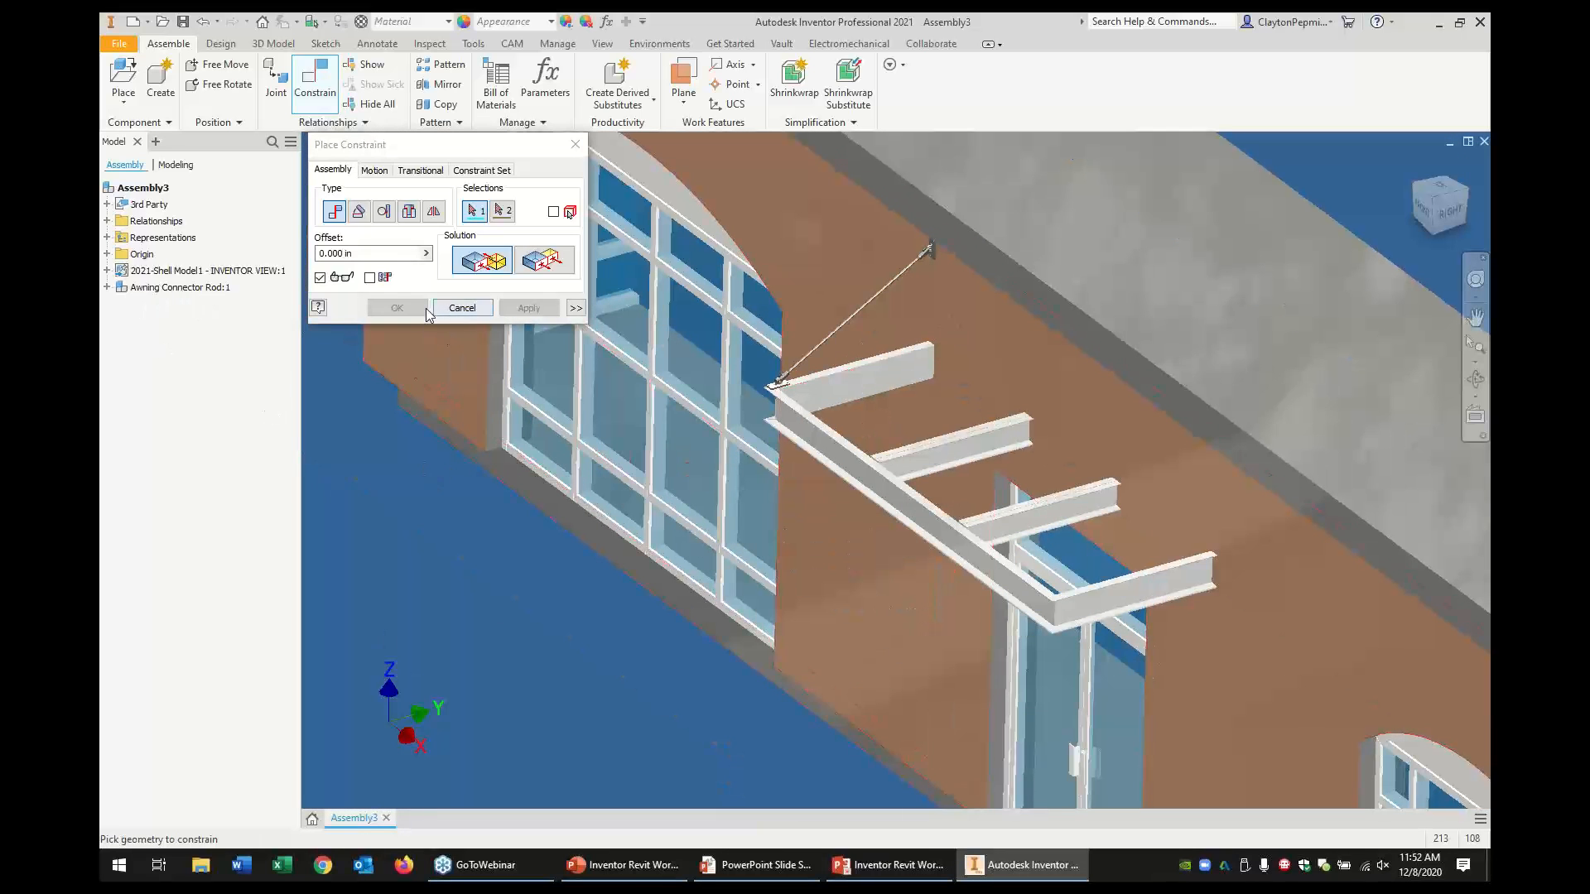
left_click(462, 308)
Place one more Awning Connector Rod in front of the large arched window
left_click(122, 79)
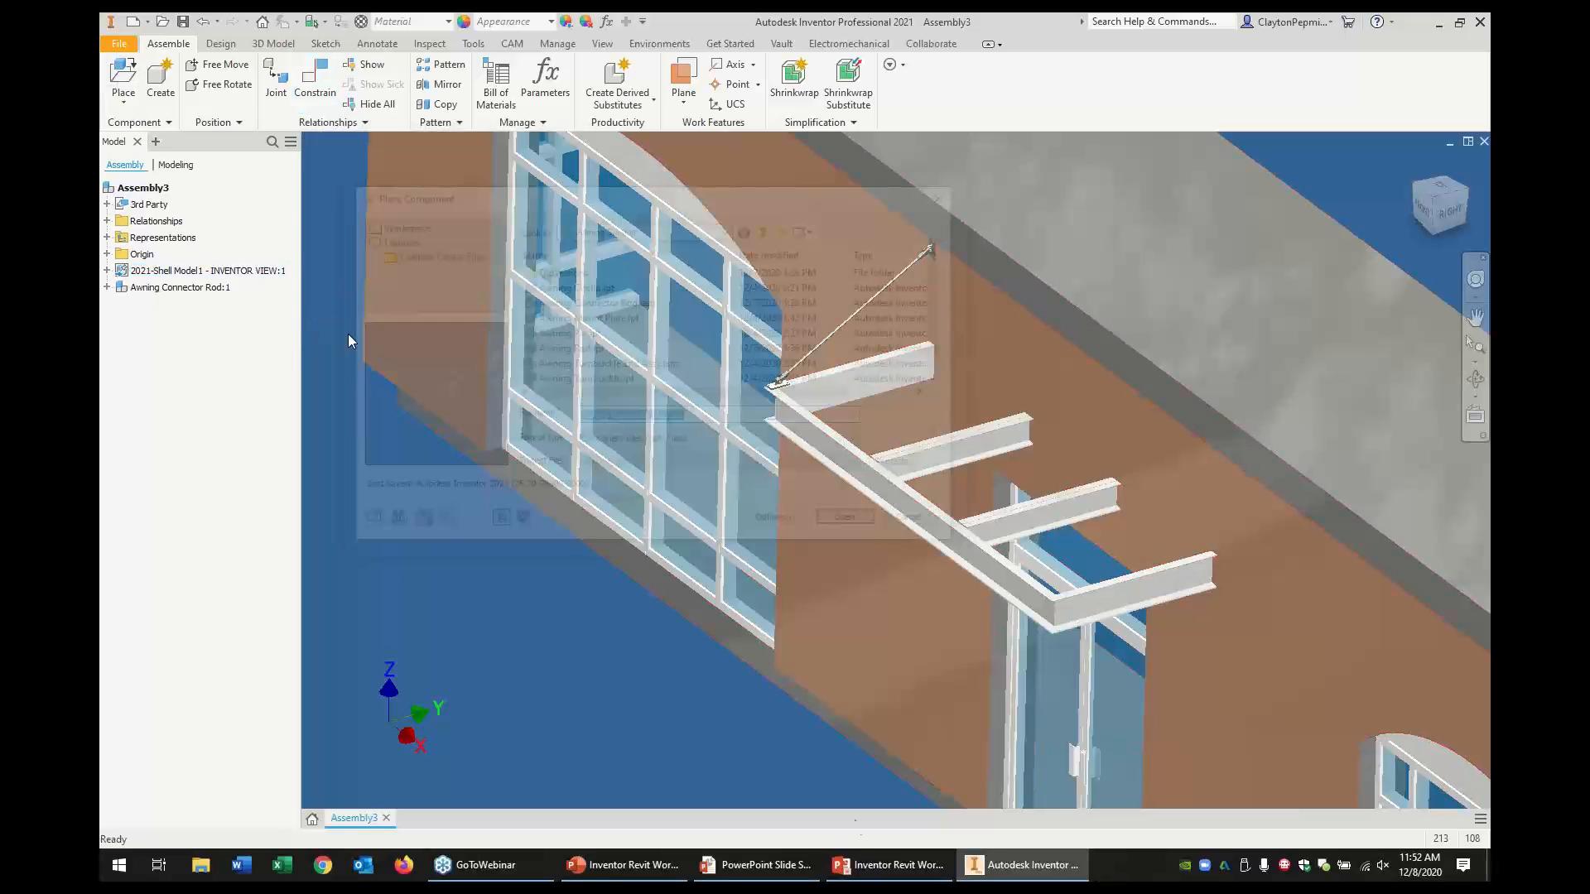
left_click(853, 524)
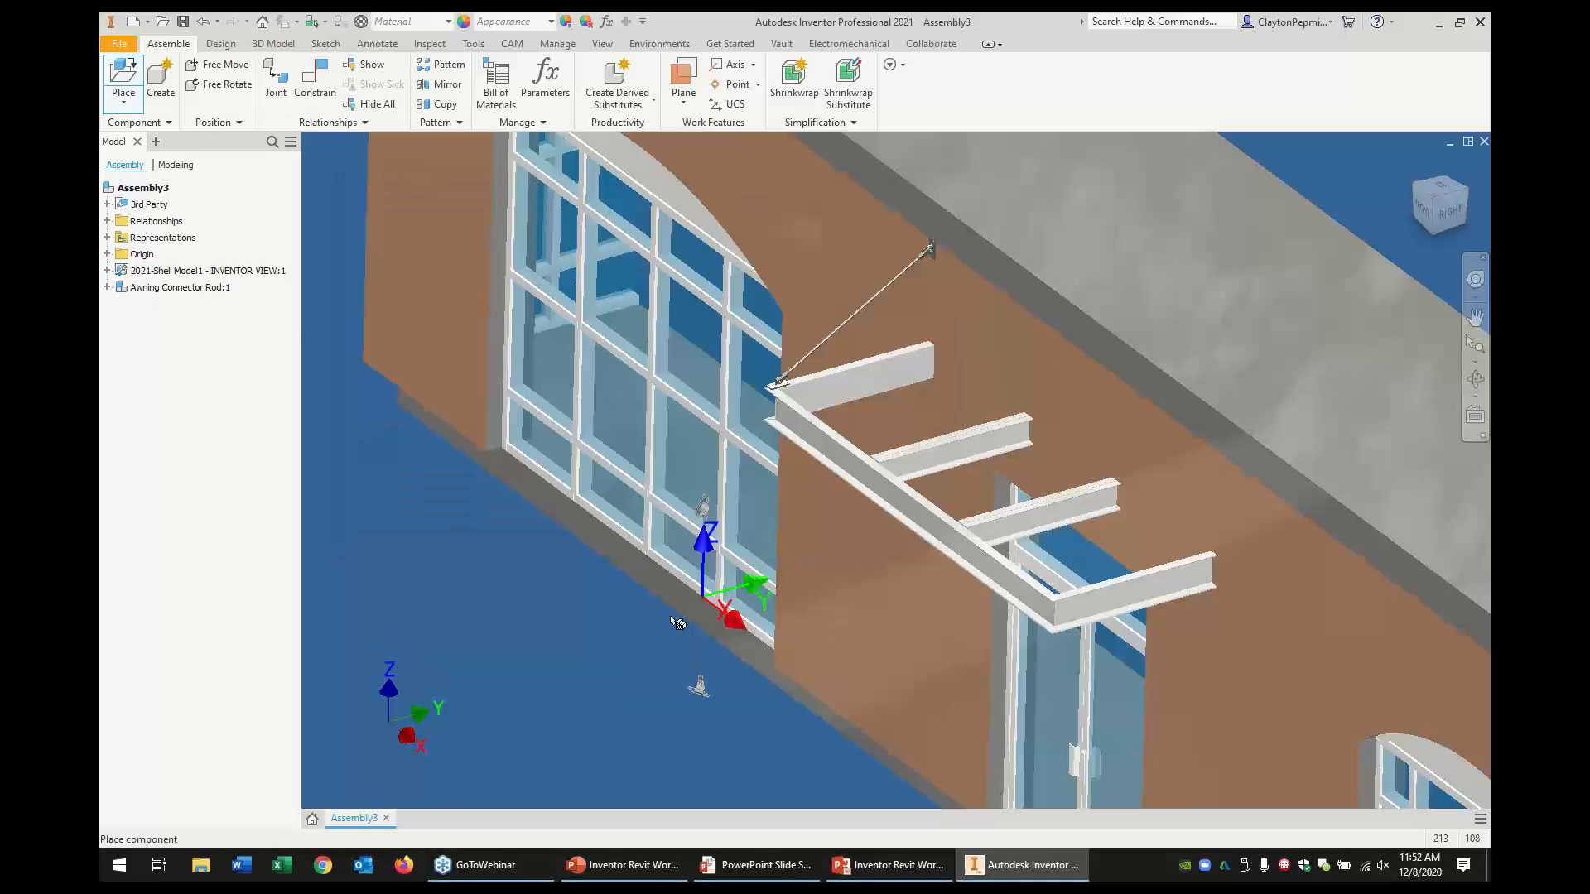
left_click(610, 592)
right_click(677, 669)
left_click(739, 663)
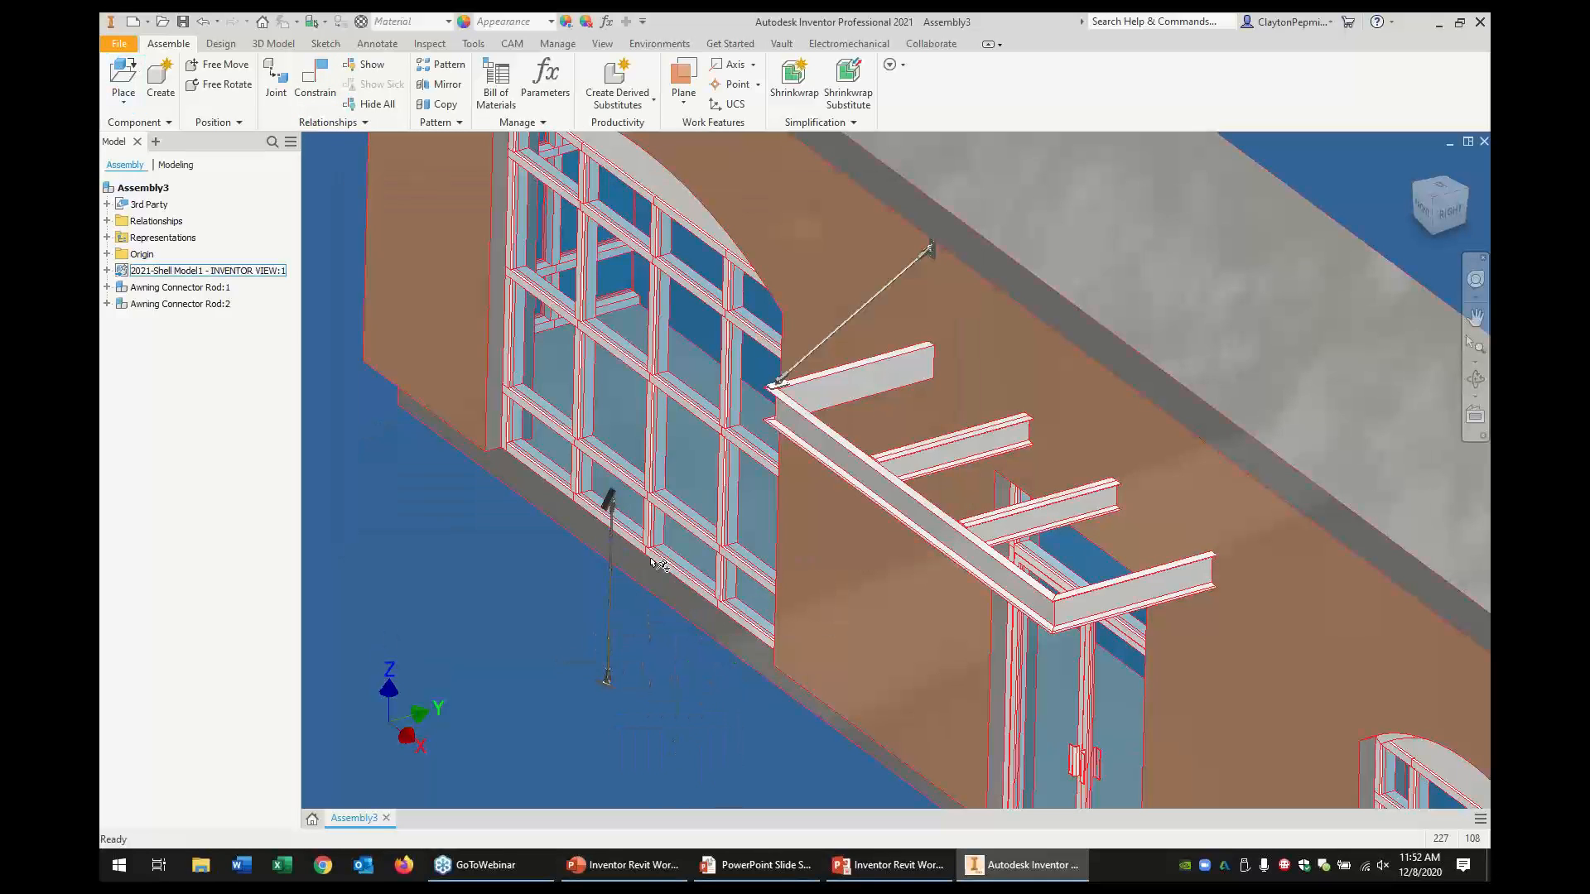
Mate the second rod's end plate face to the awning's top flange at the opposite front corner with 0 in offset
key("c")
scroll(659, 447, "down", 3)
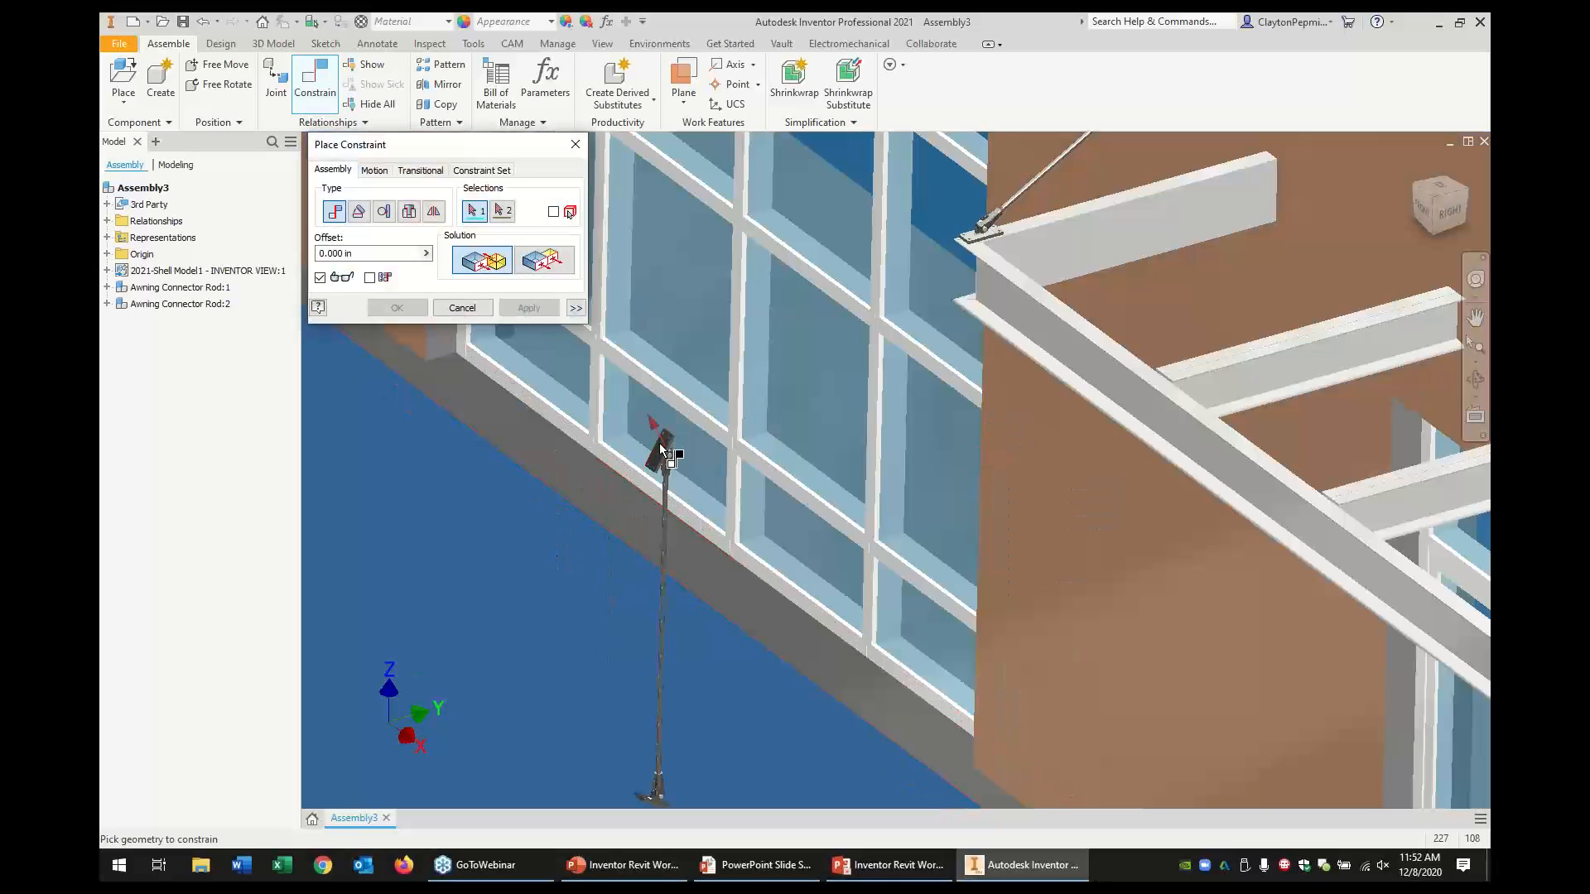
scroll(659, 444, "down", 5)
left_click(660, 454)
scroll(674, 478, "up", 6)
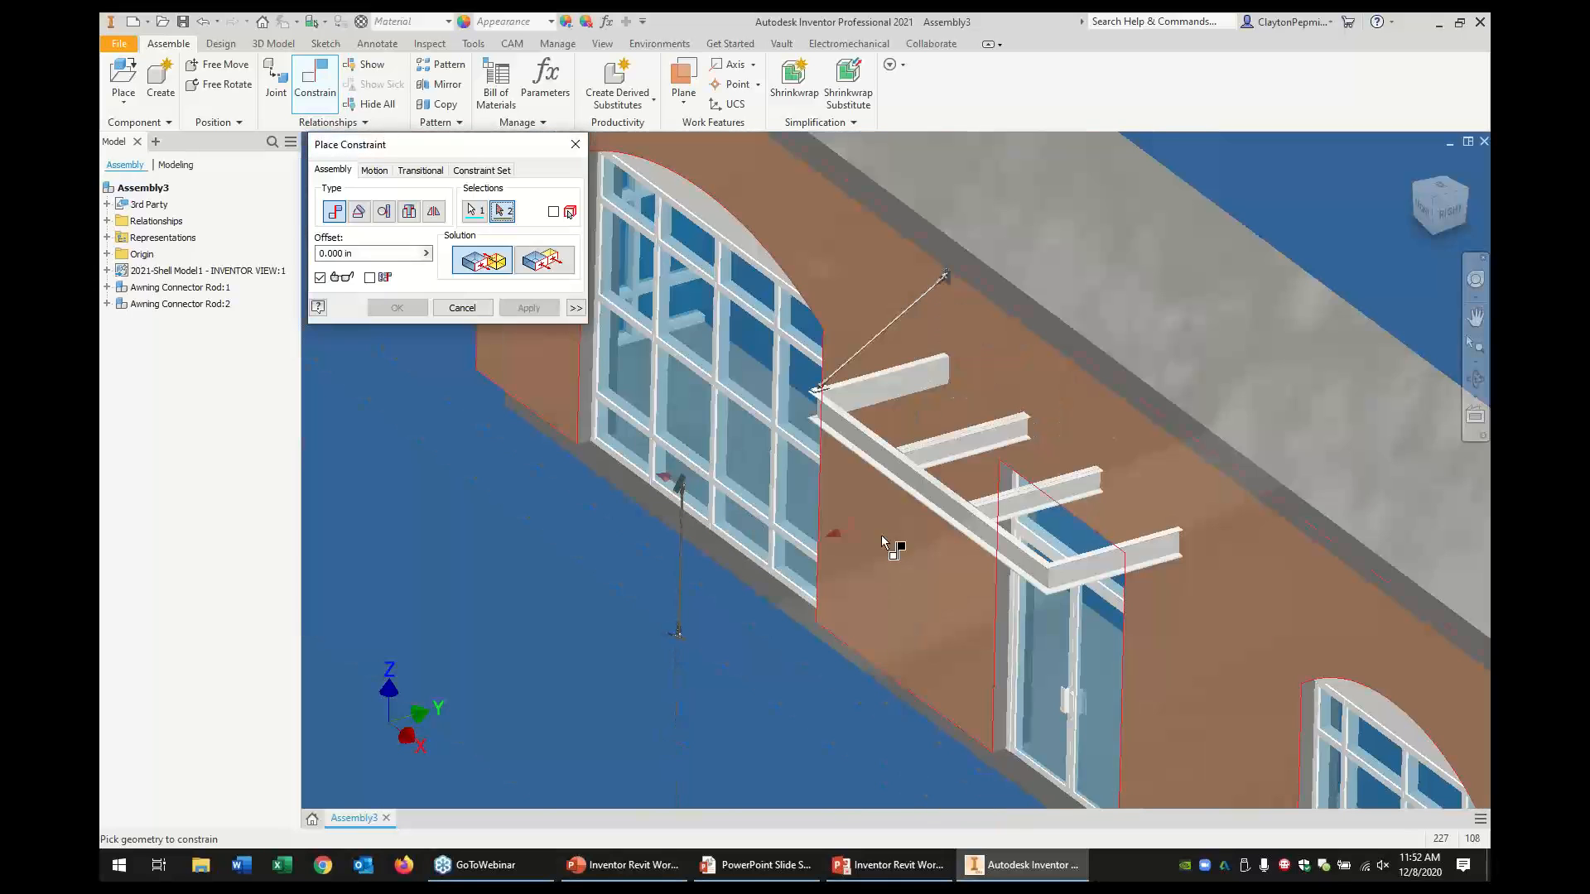
scroll(1076, 584, "down", 6)
left_click(1006, 598)
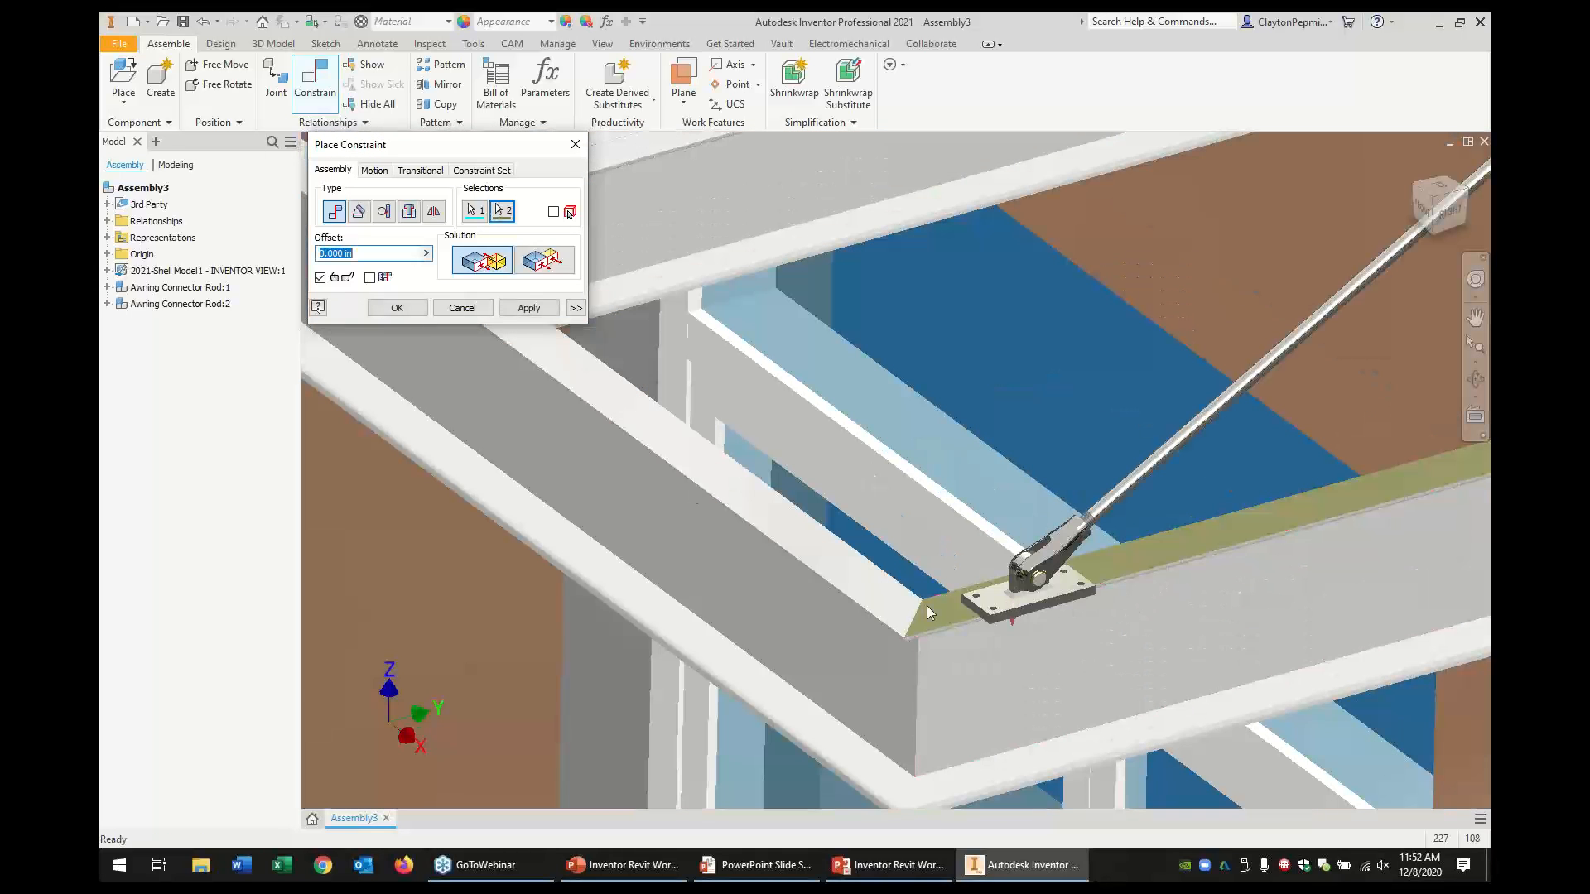
left_click(528, 308)
Mate the side face of the second rod's lower end plate to the outer flange edge of the awning beam with 0 in offset
scroll(1035, 613, "down", 5)
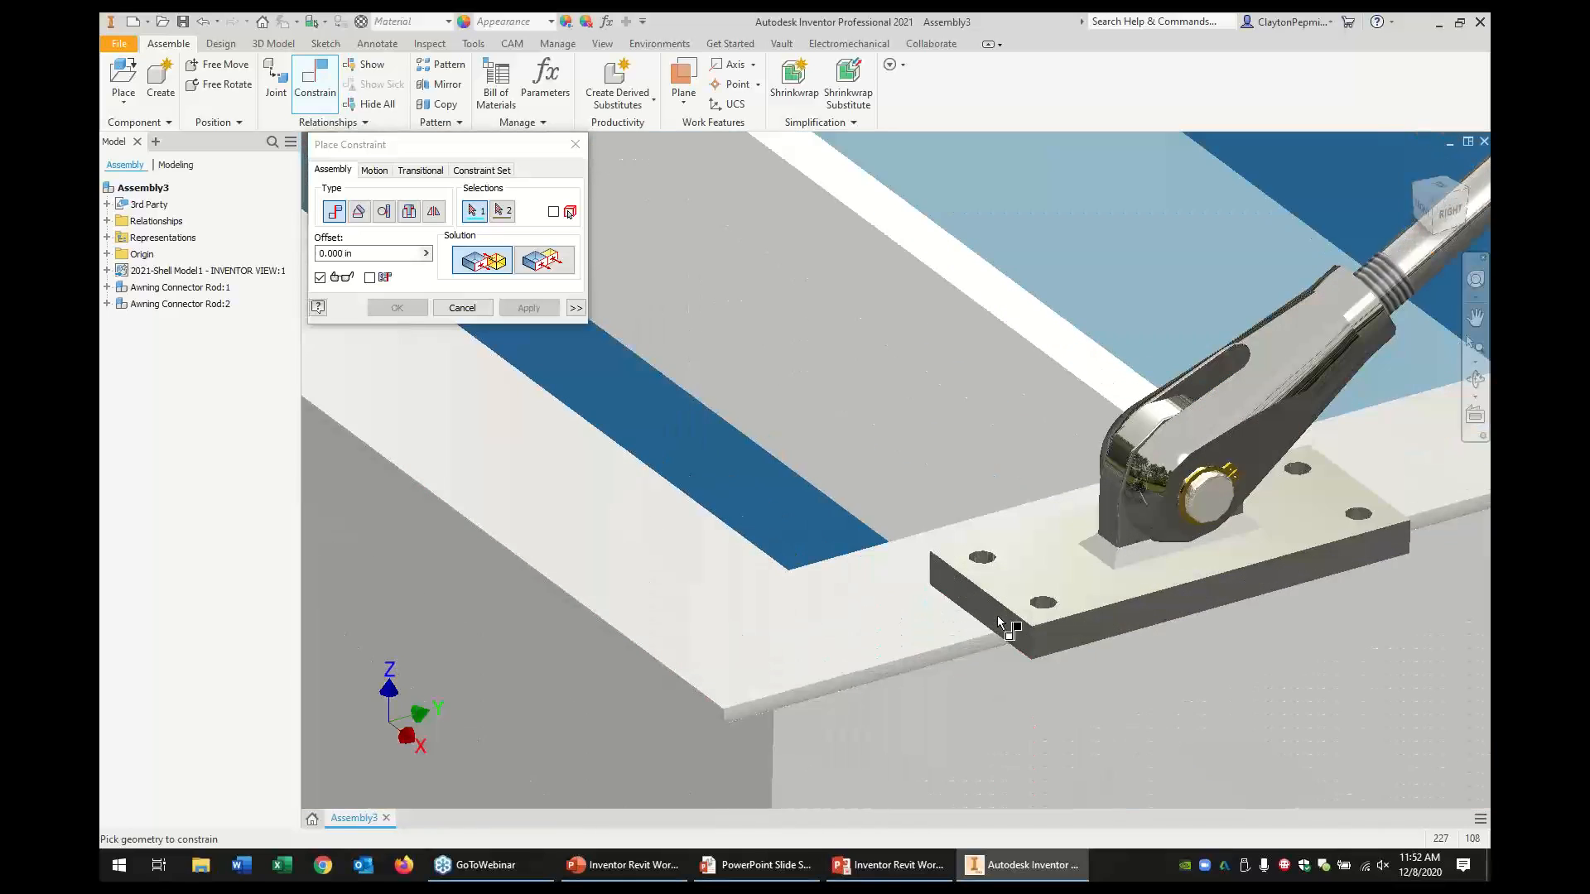
left_click(1085, 642)
left_click(956, 642)
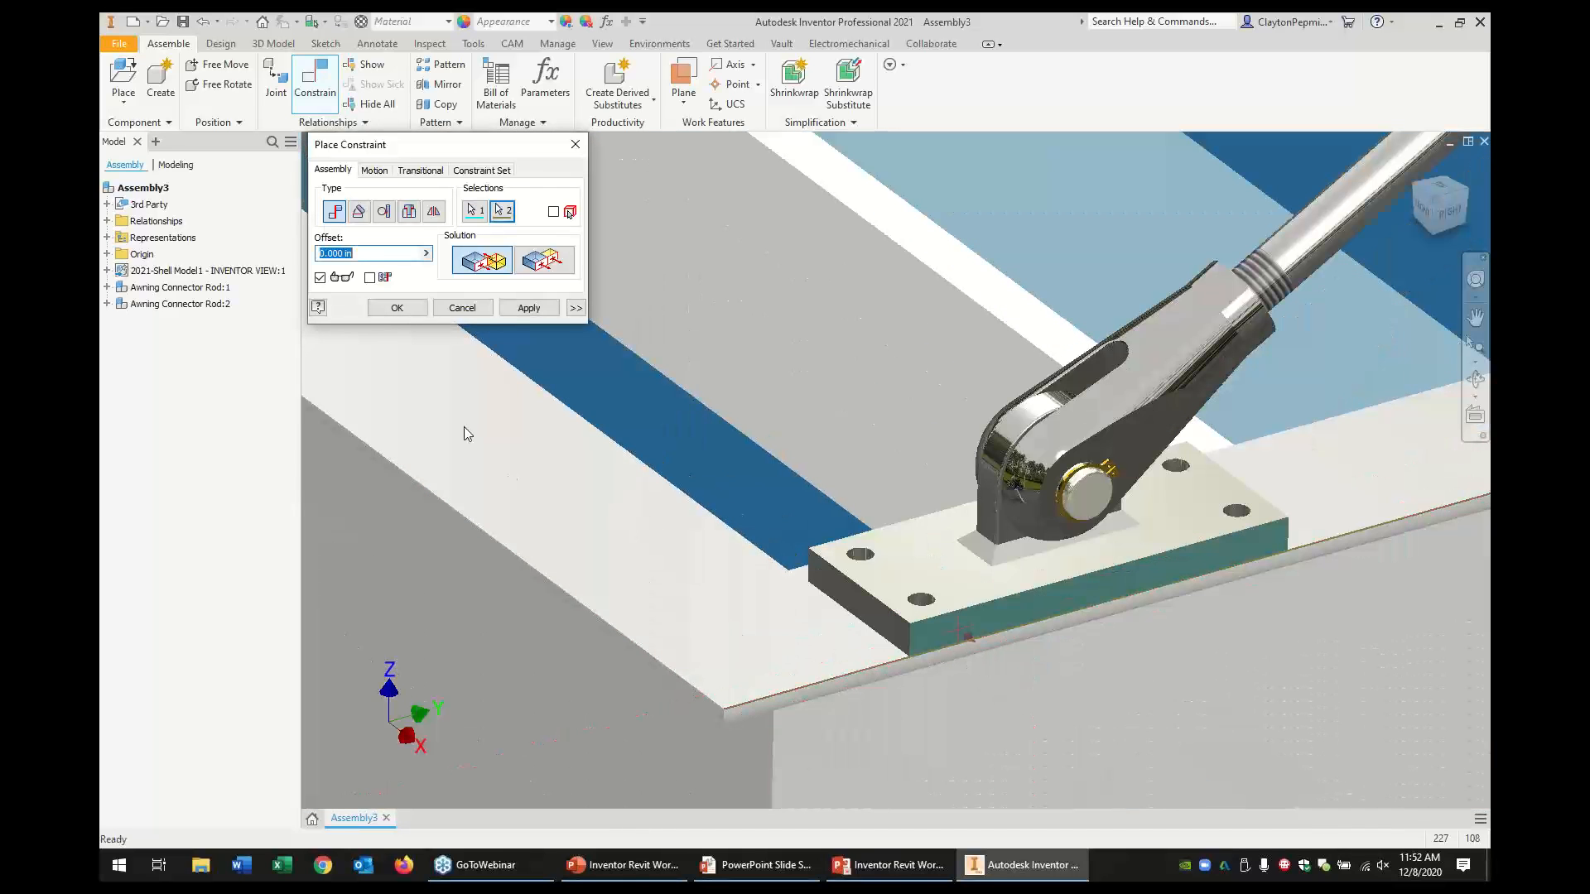
left_click(507, 306)
Mate the back face of the second rod's upper end plate to the brick wall with 0 in offset and finish constraining
scroll(828, 476, "up", 5)
middle_click_drag(1412, 398, 1031, 758)
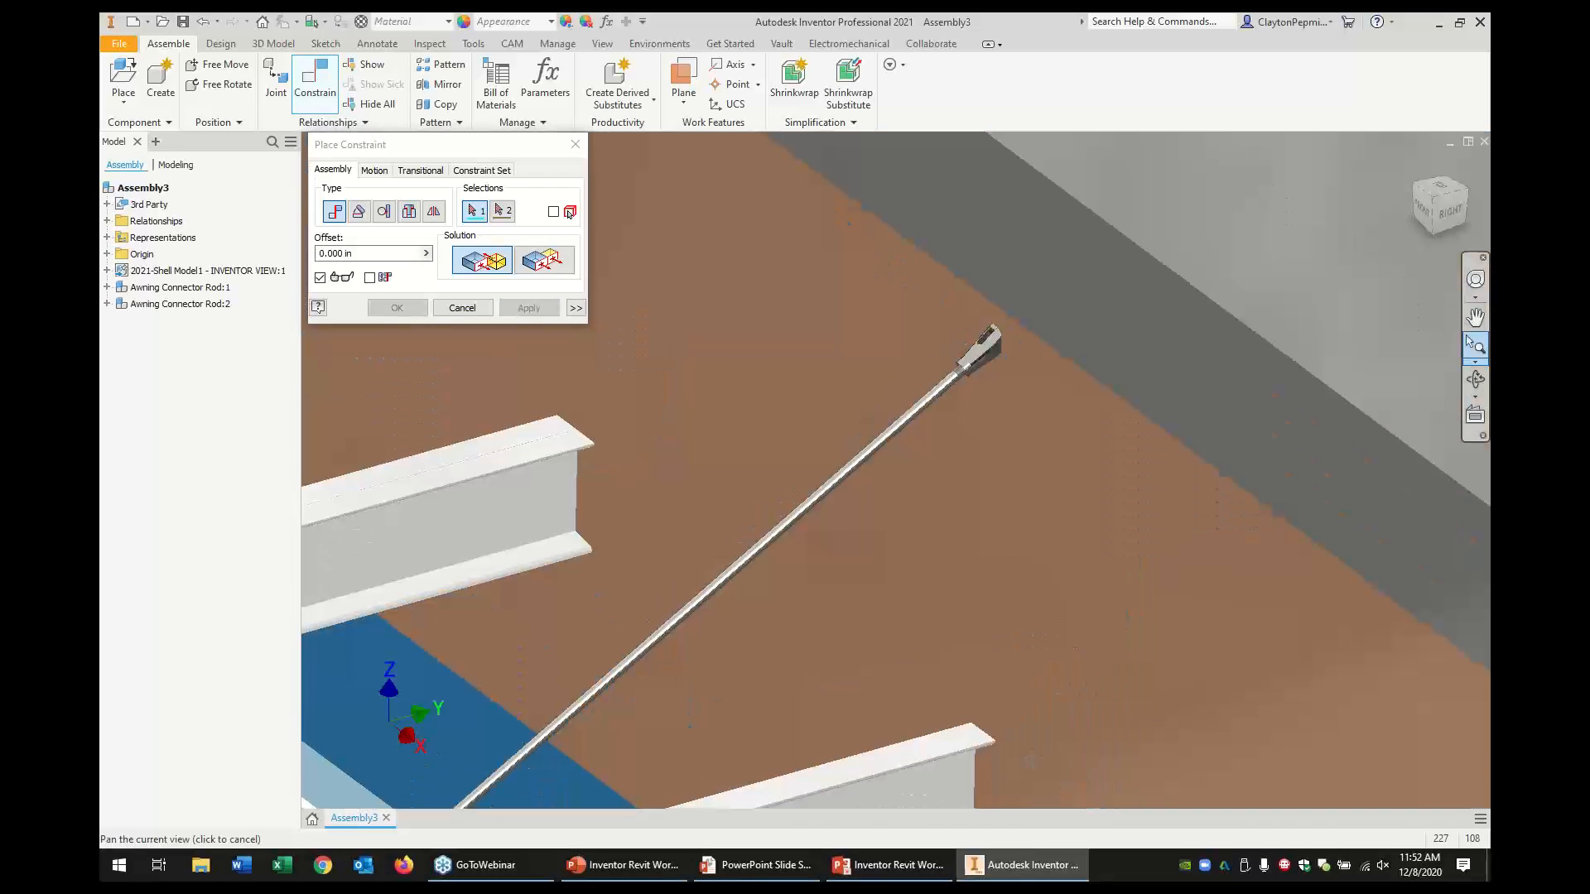
left_click(1020, 379)
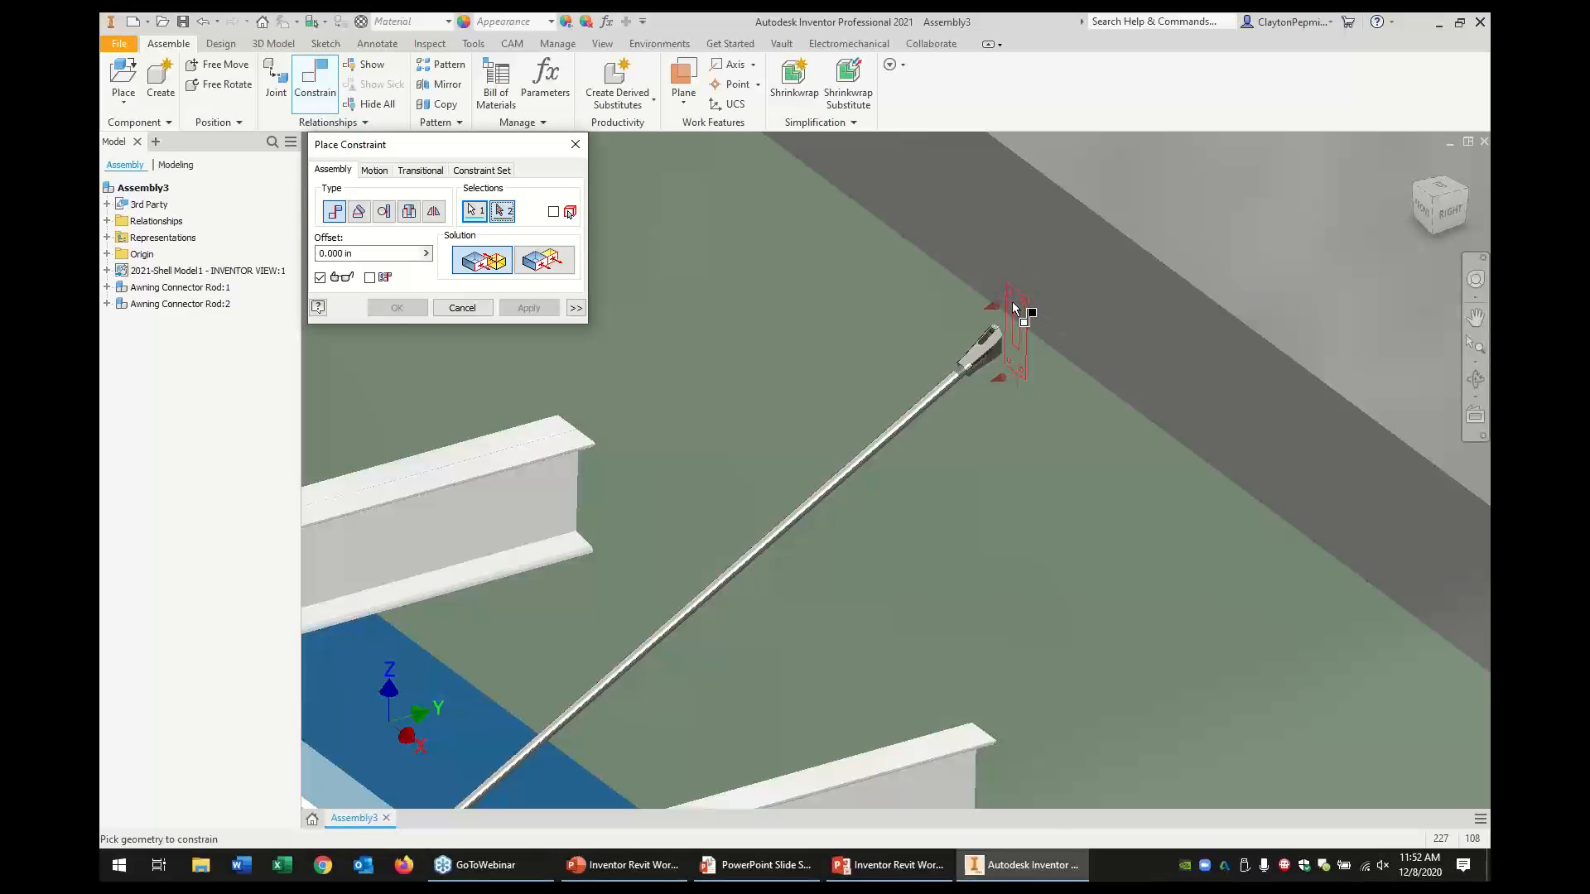
mouse_move(1016, 315)
left_click(1090, 329)
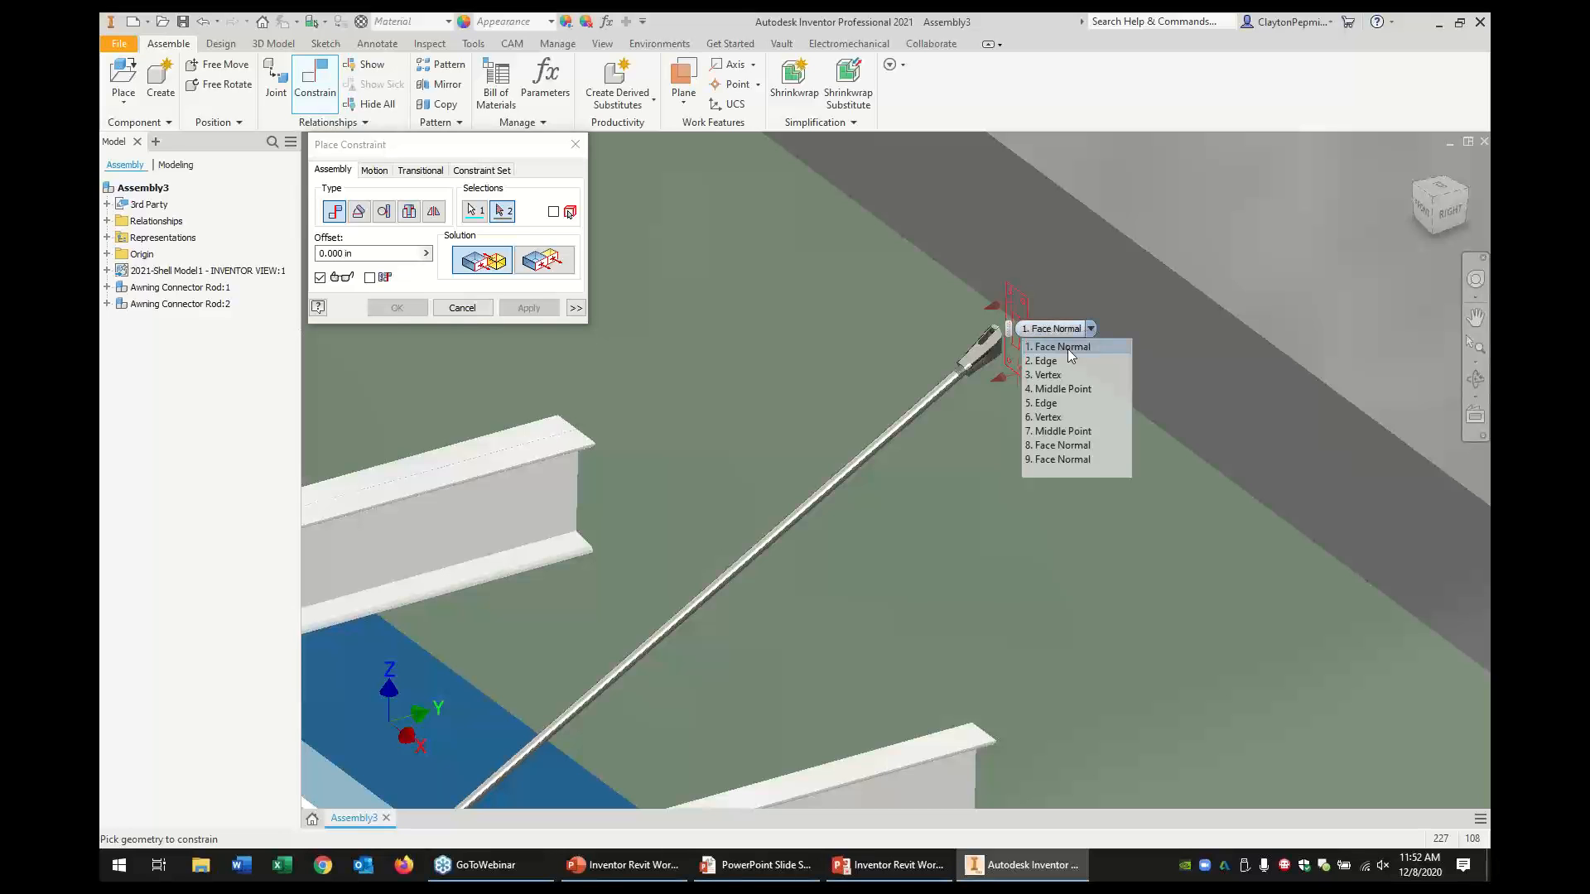
left_click(1068, 446)
left_click(534, 310)
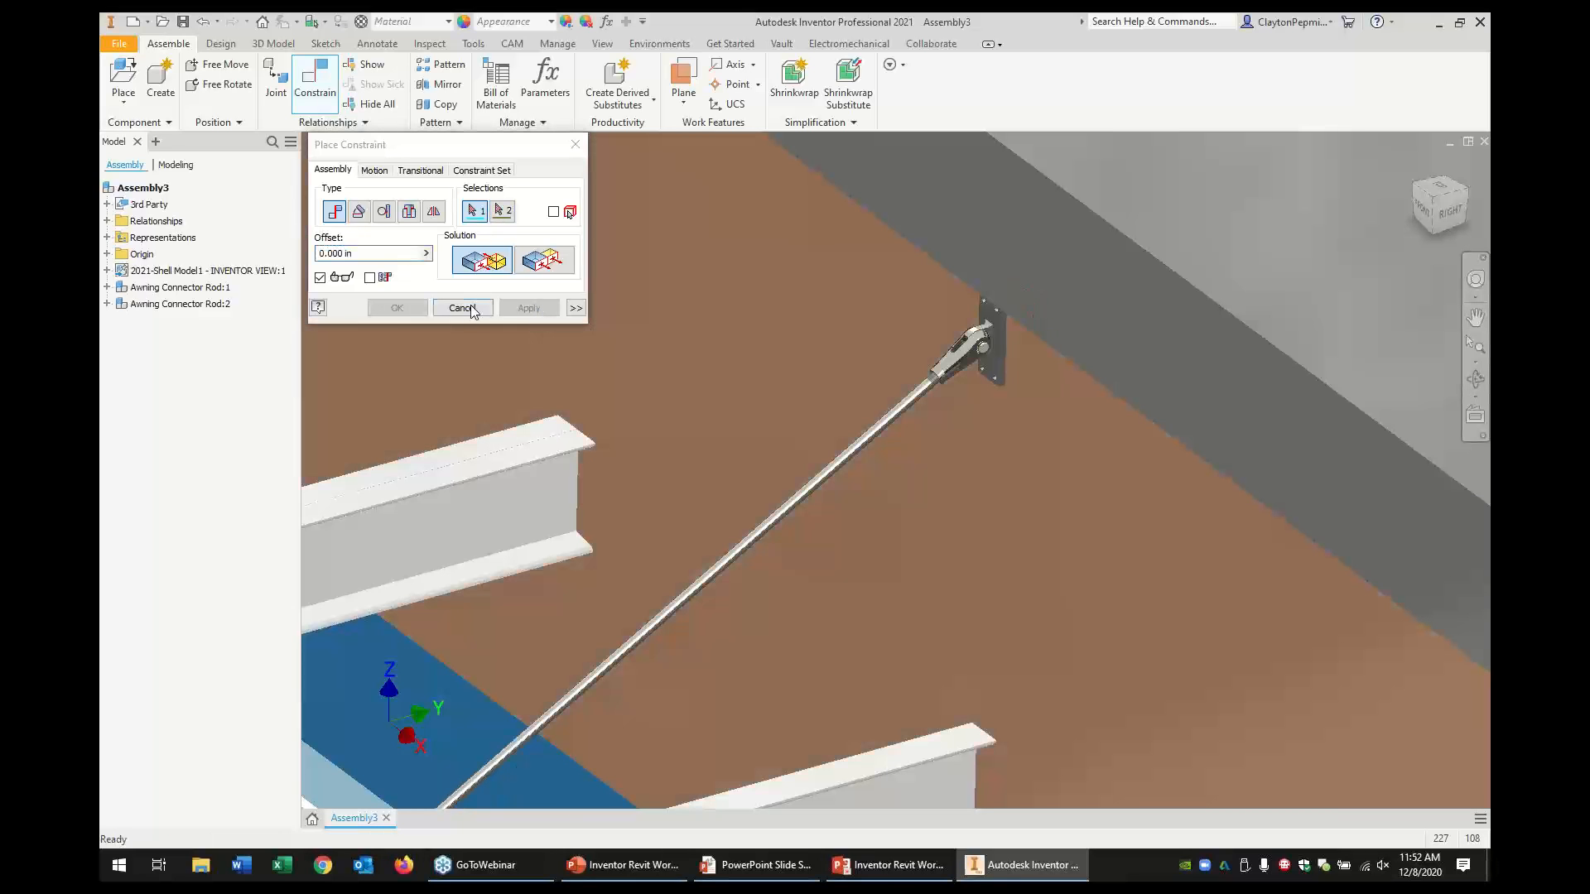
left_click(461, 309)
Pattern the first connector rod along the awning's front beam edge as a rectangular pattern of 2 with 49 in spacing
scroll(753, 558, "down", 2)
scroll(753, 558, "down", 5)
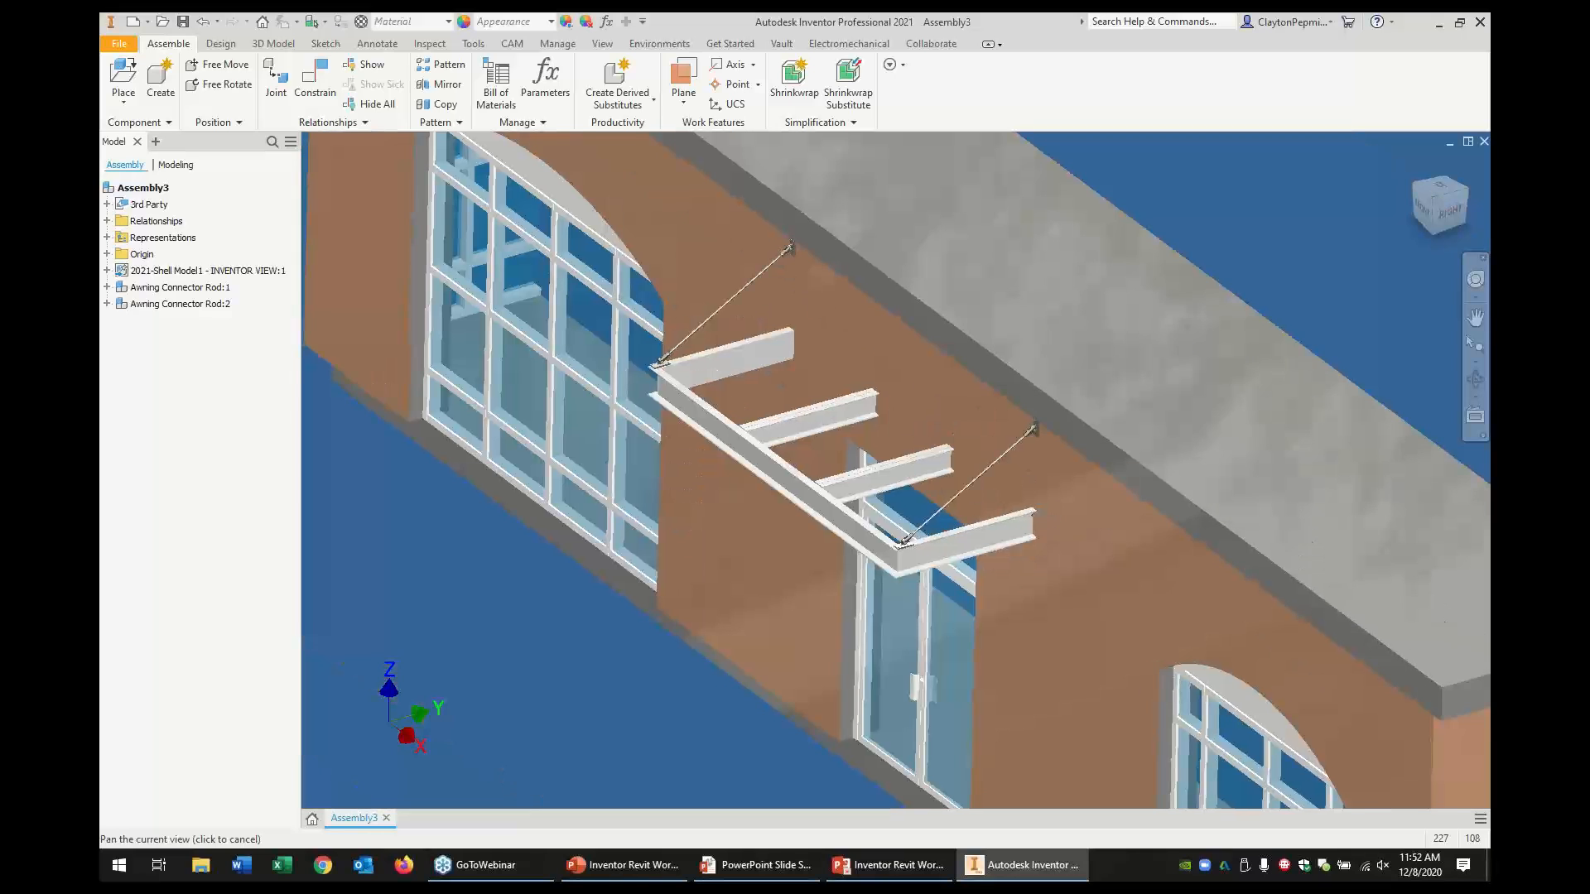
middle_click_drag(1045, 512, 1040, 537)
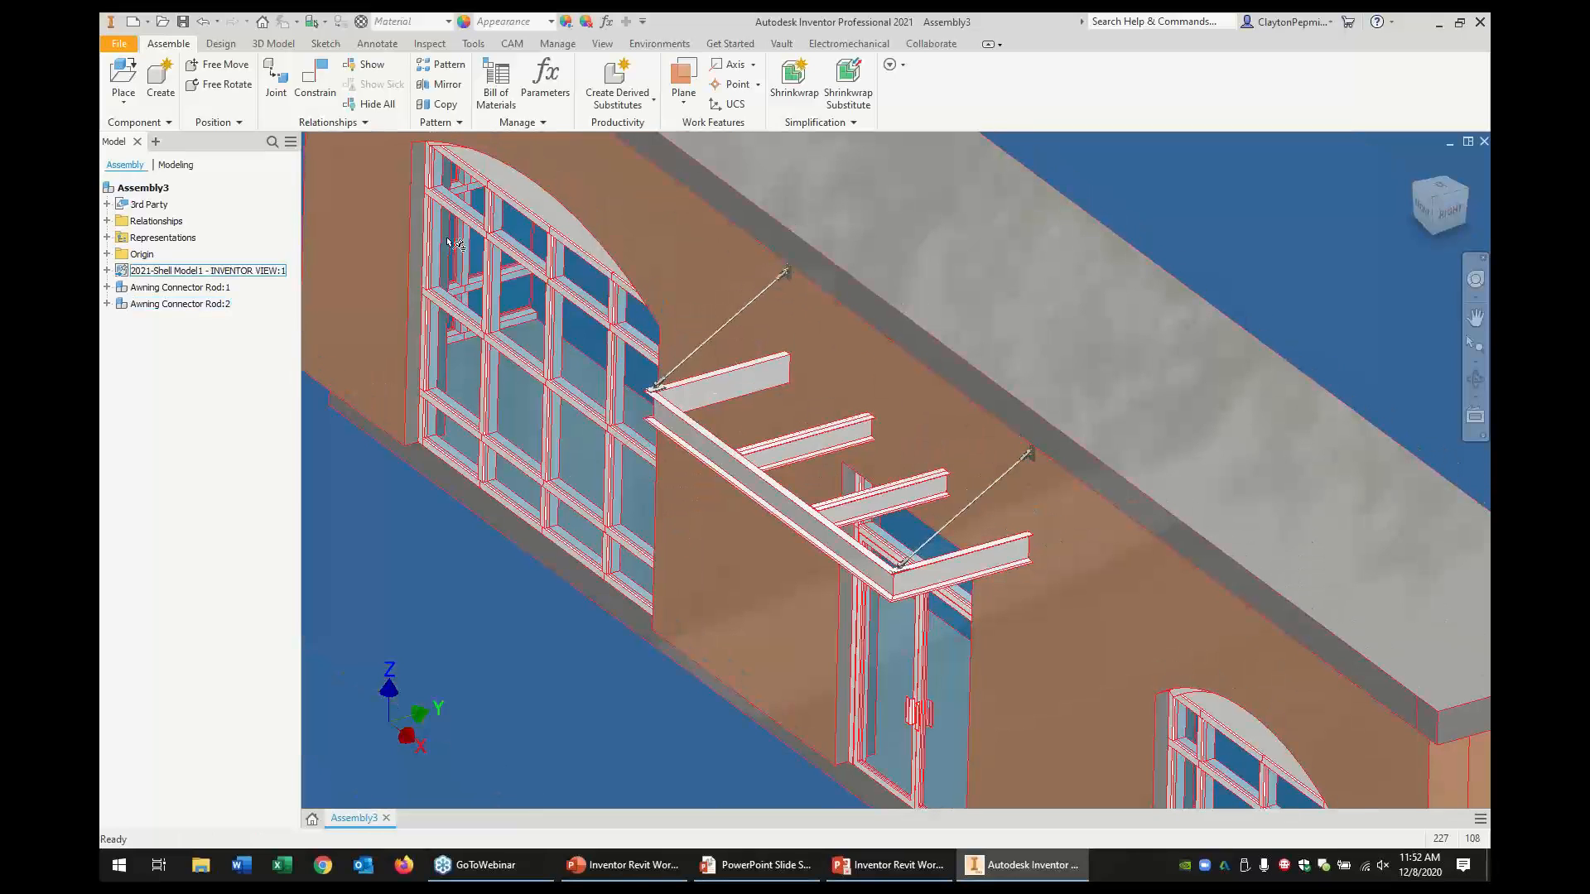
scroll(722, 335, "up", 3)
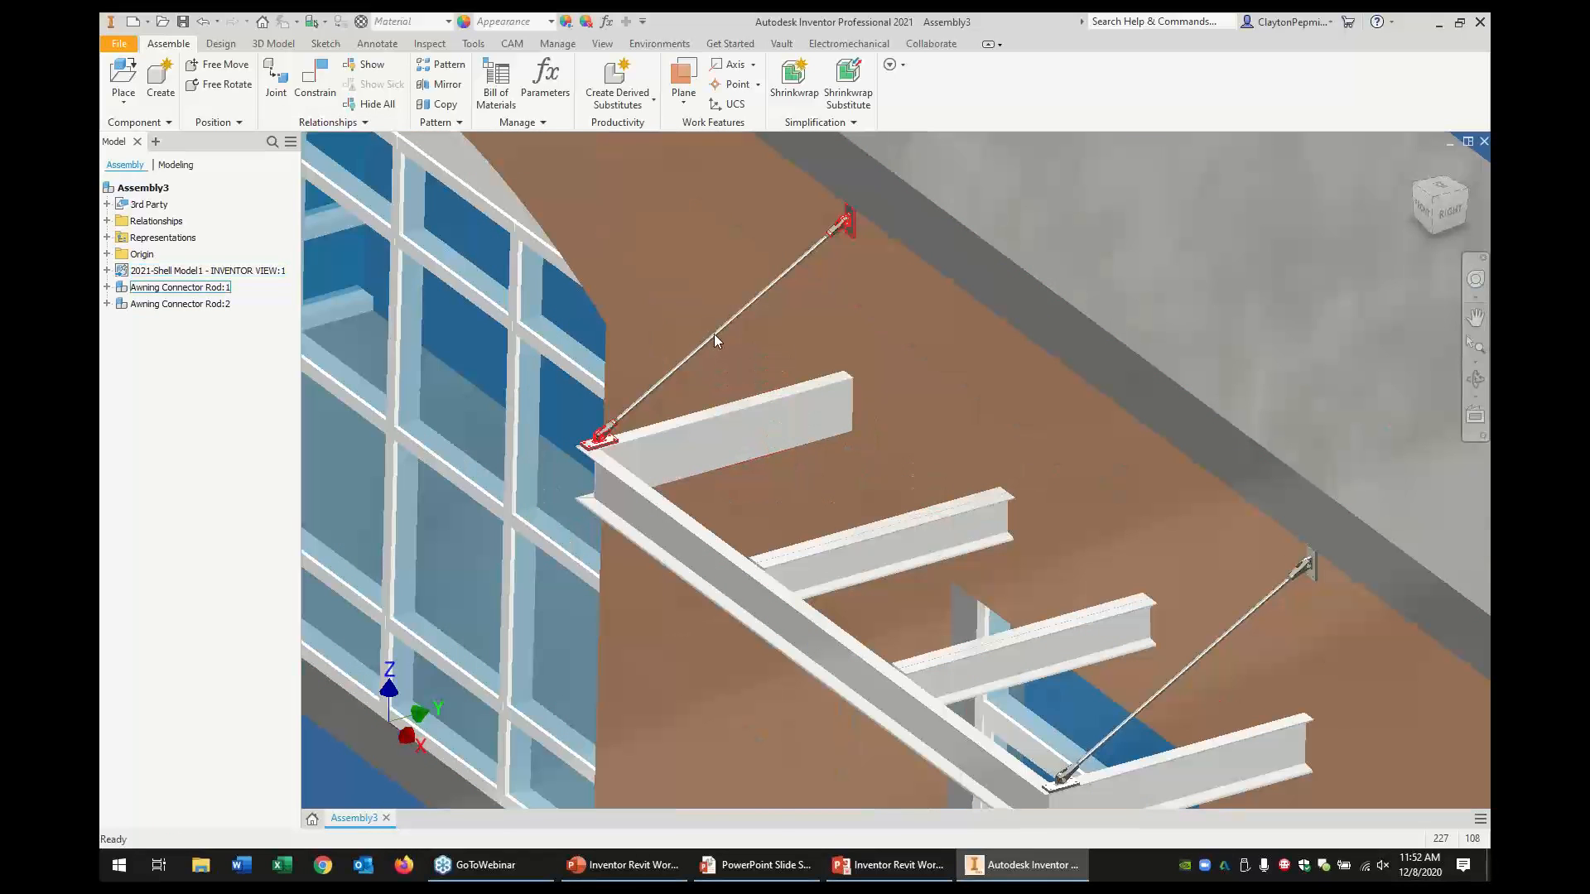
right_click(714, 334)
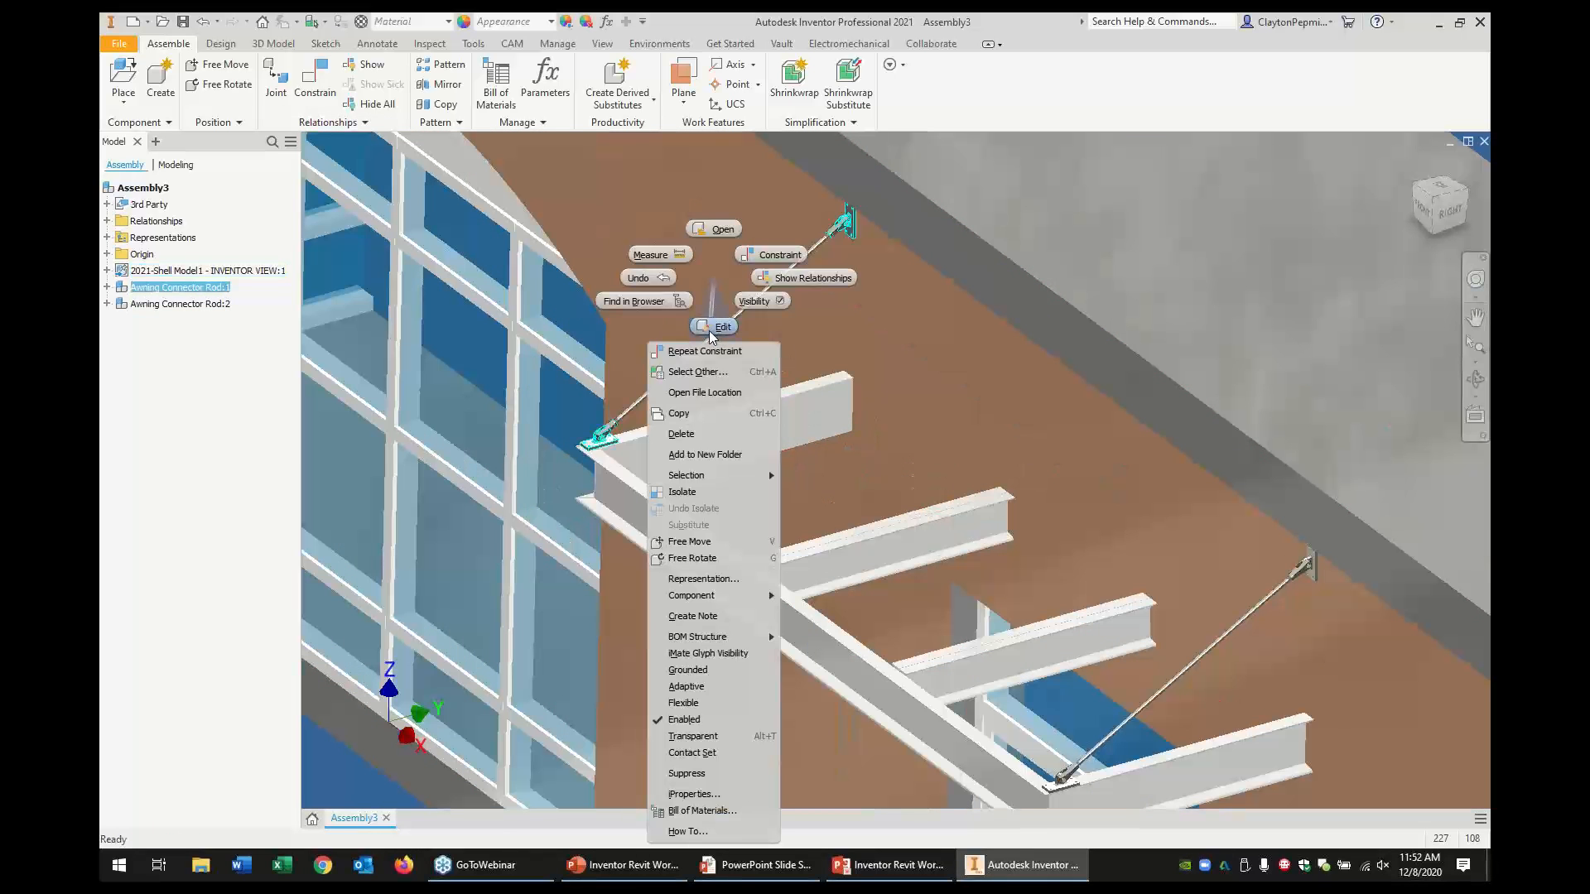
left_click(449, 66)
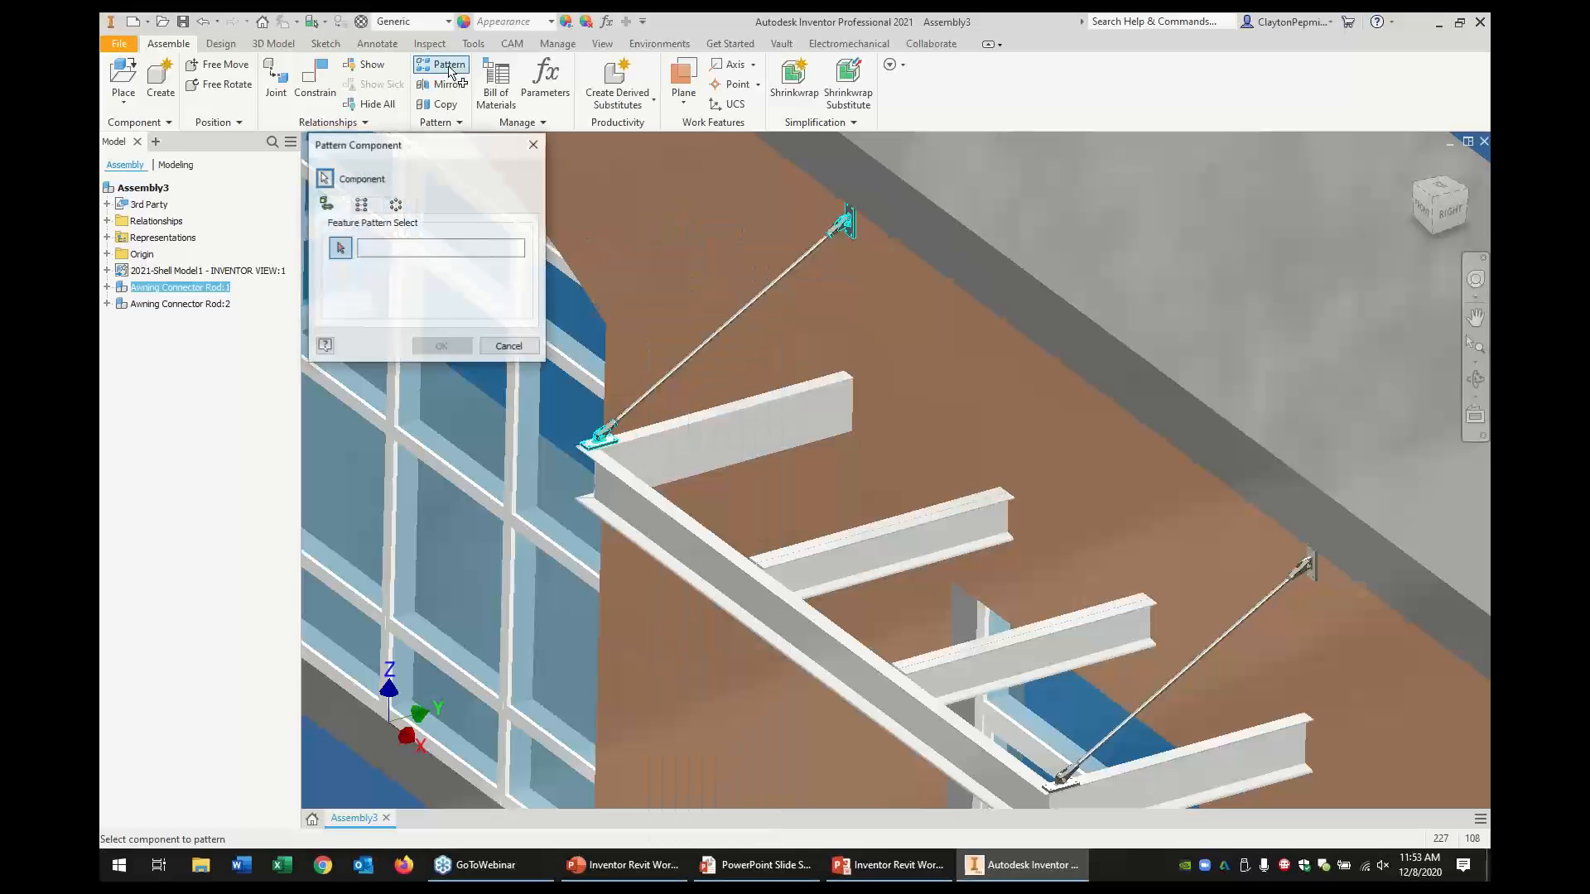
left_click(377, 206)
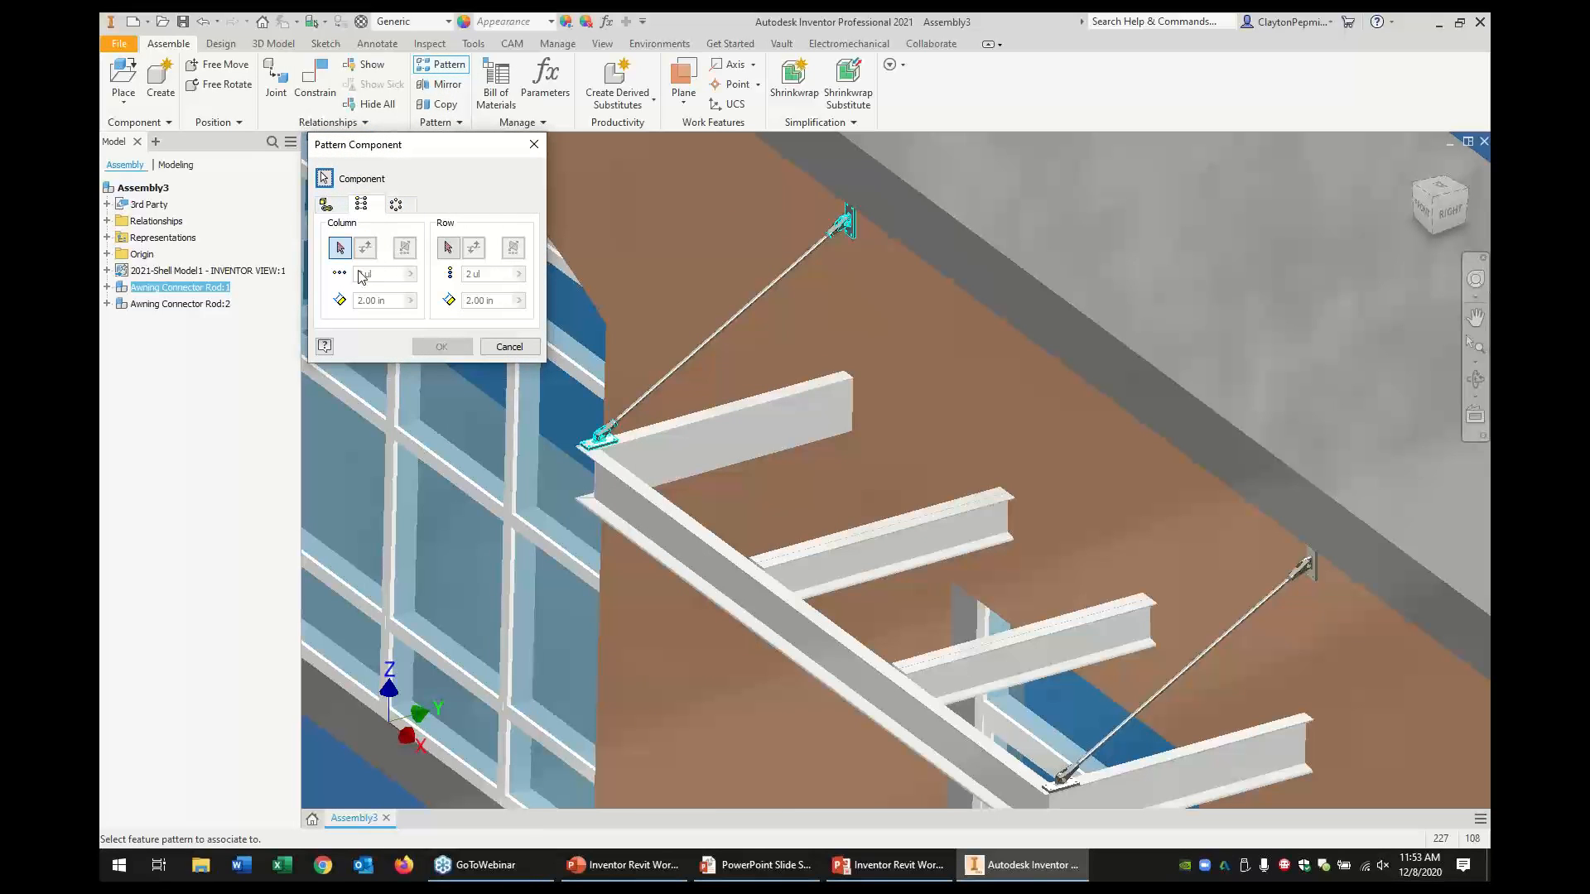
left_click(626, 483)
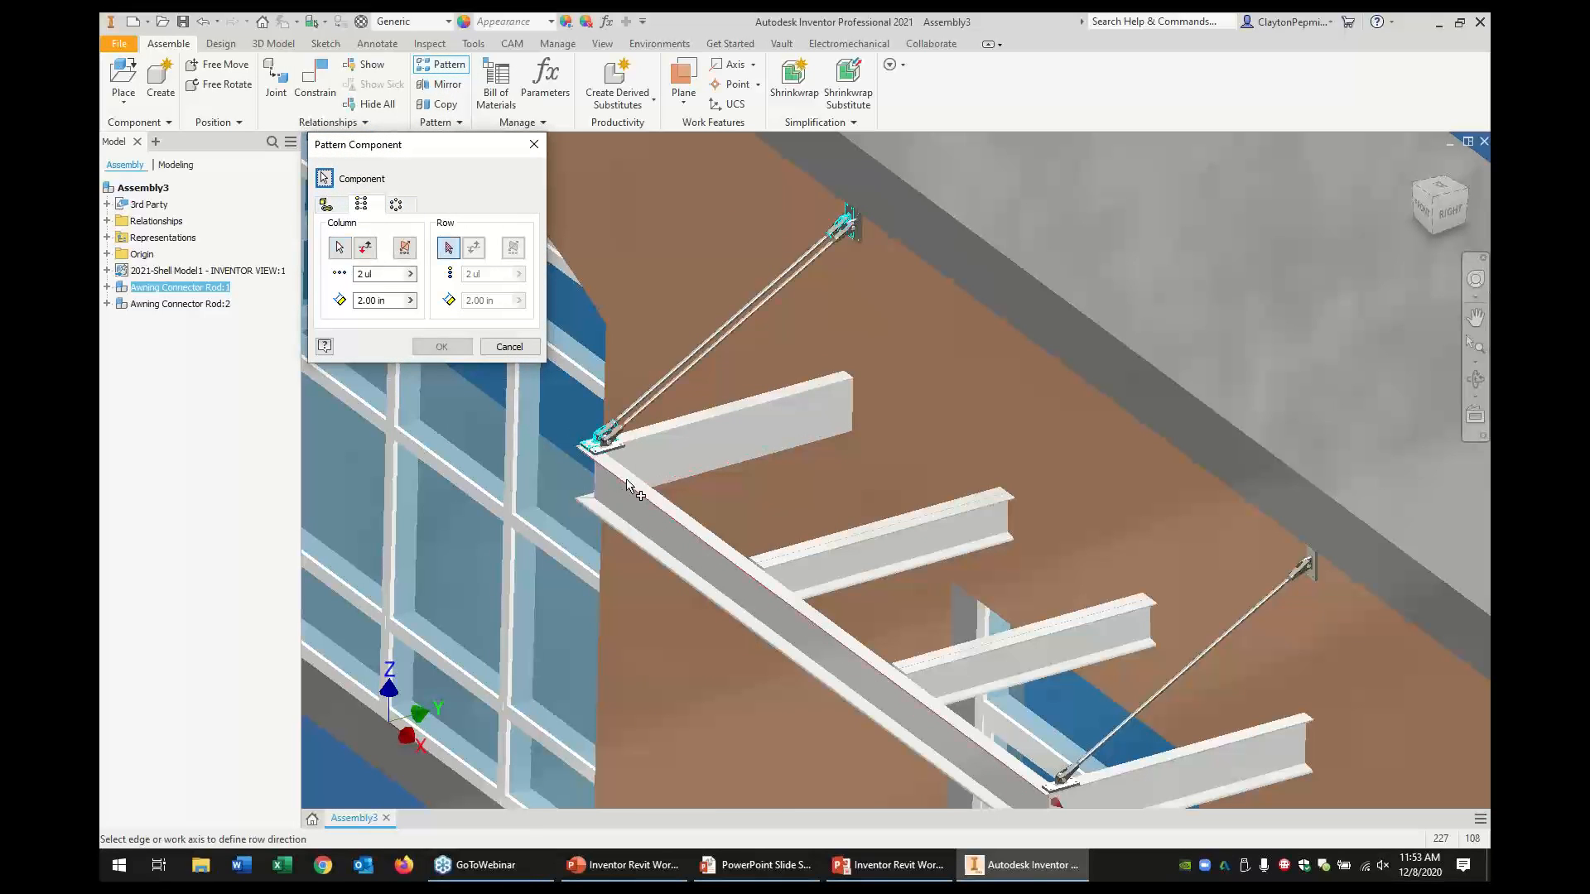
left_click(357, 300)
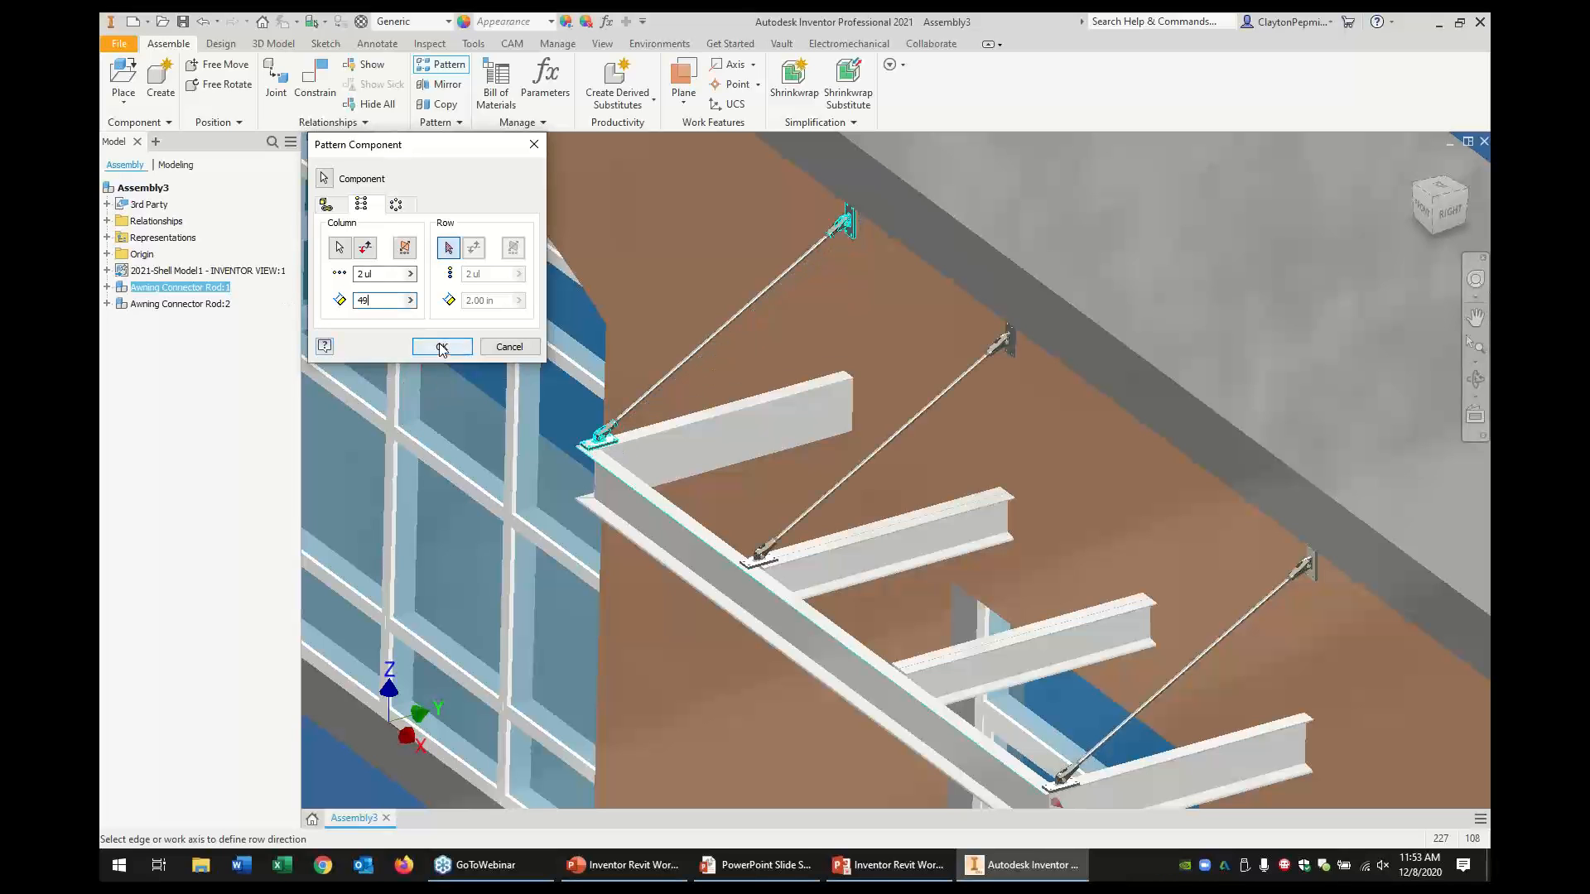
Pattern the second connector rod along the front beam edge in the reversed direction, 2 instances with 49 in spacing
left_click(1129, 718)
left_click(443, 64)
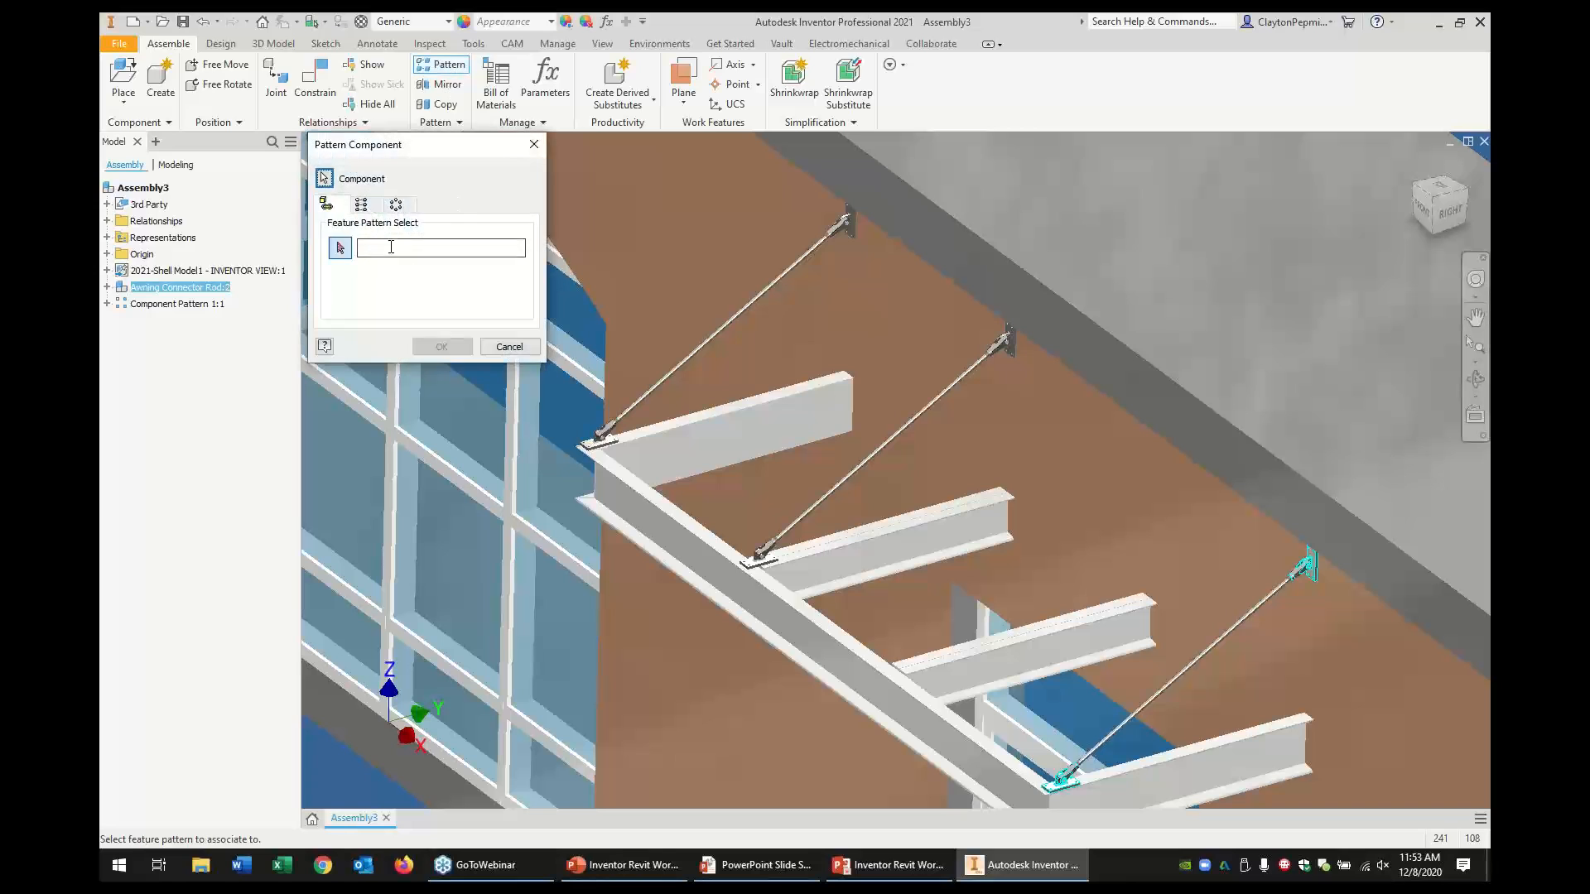
left_click(361, 203)
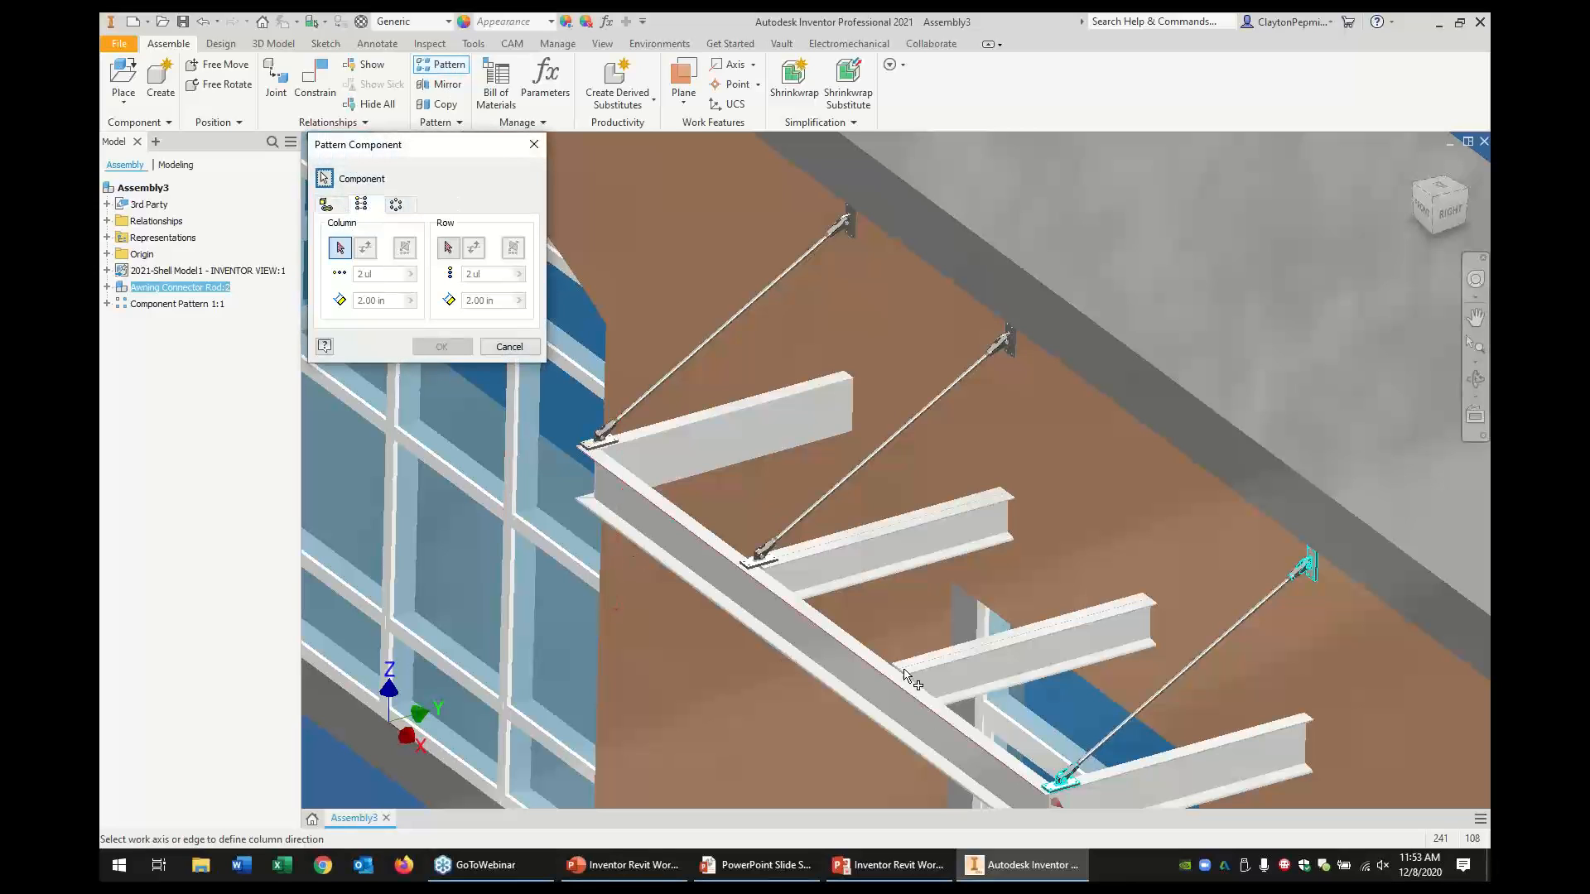
left_click(857, 659)
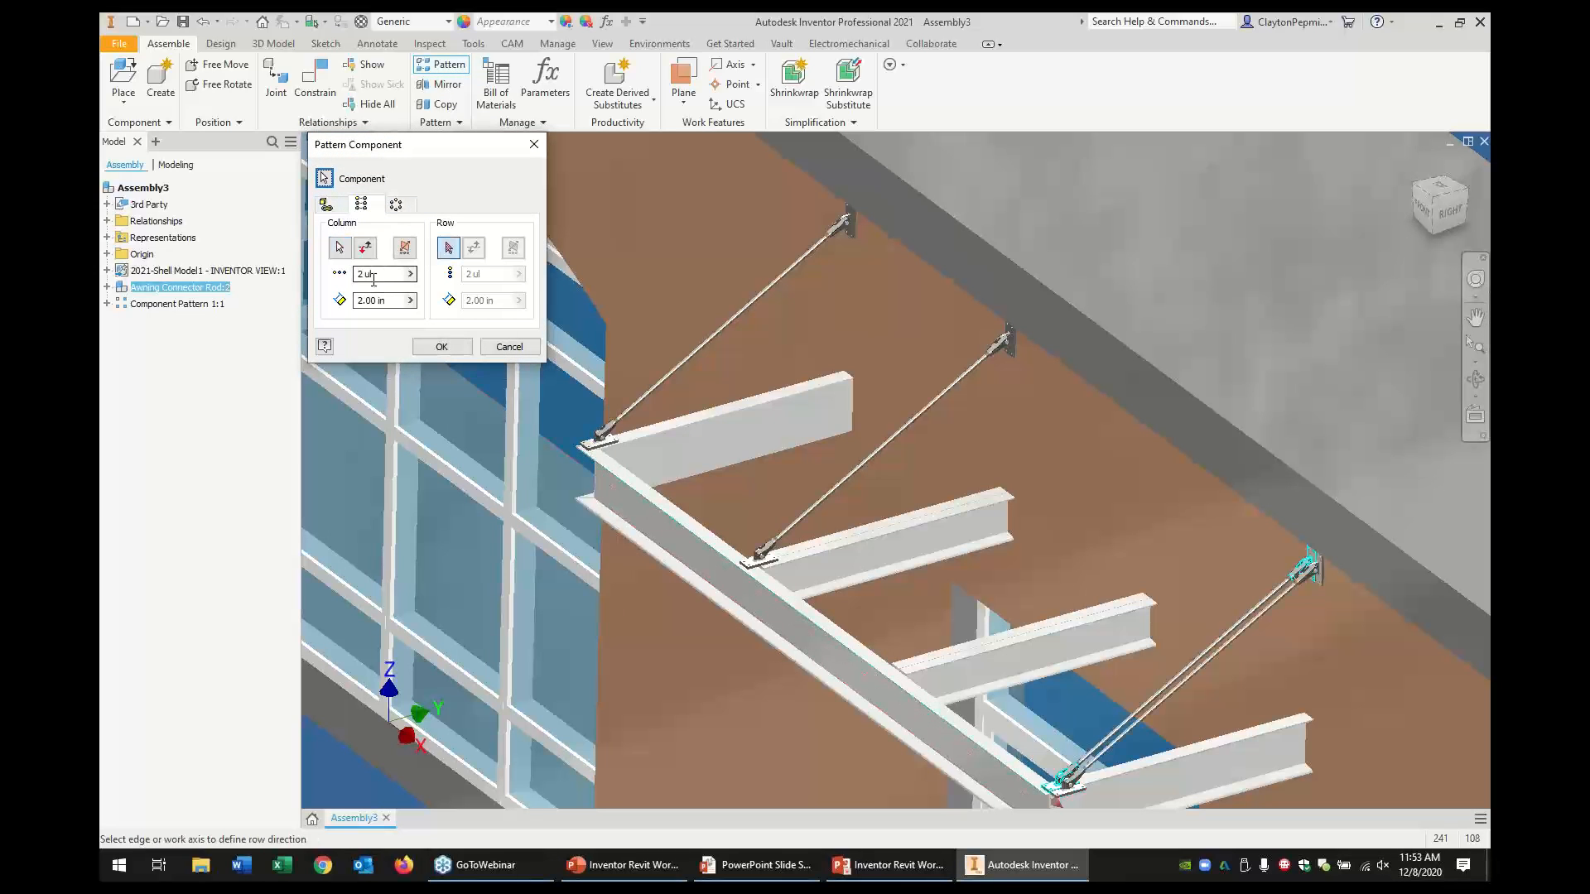
left_click(365, 246)
left_click(372, 299)
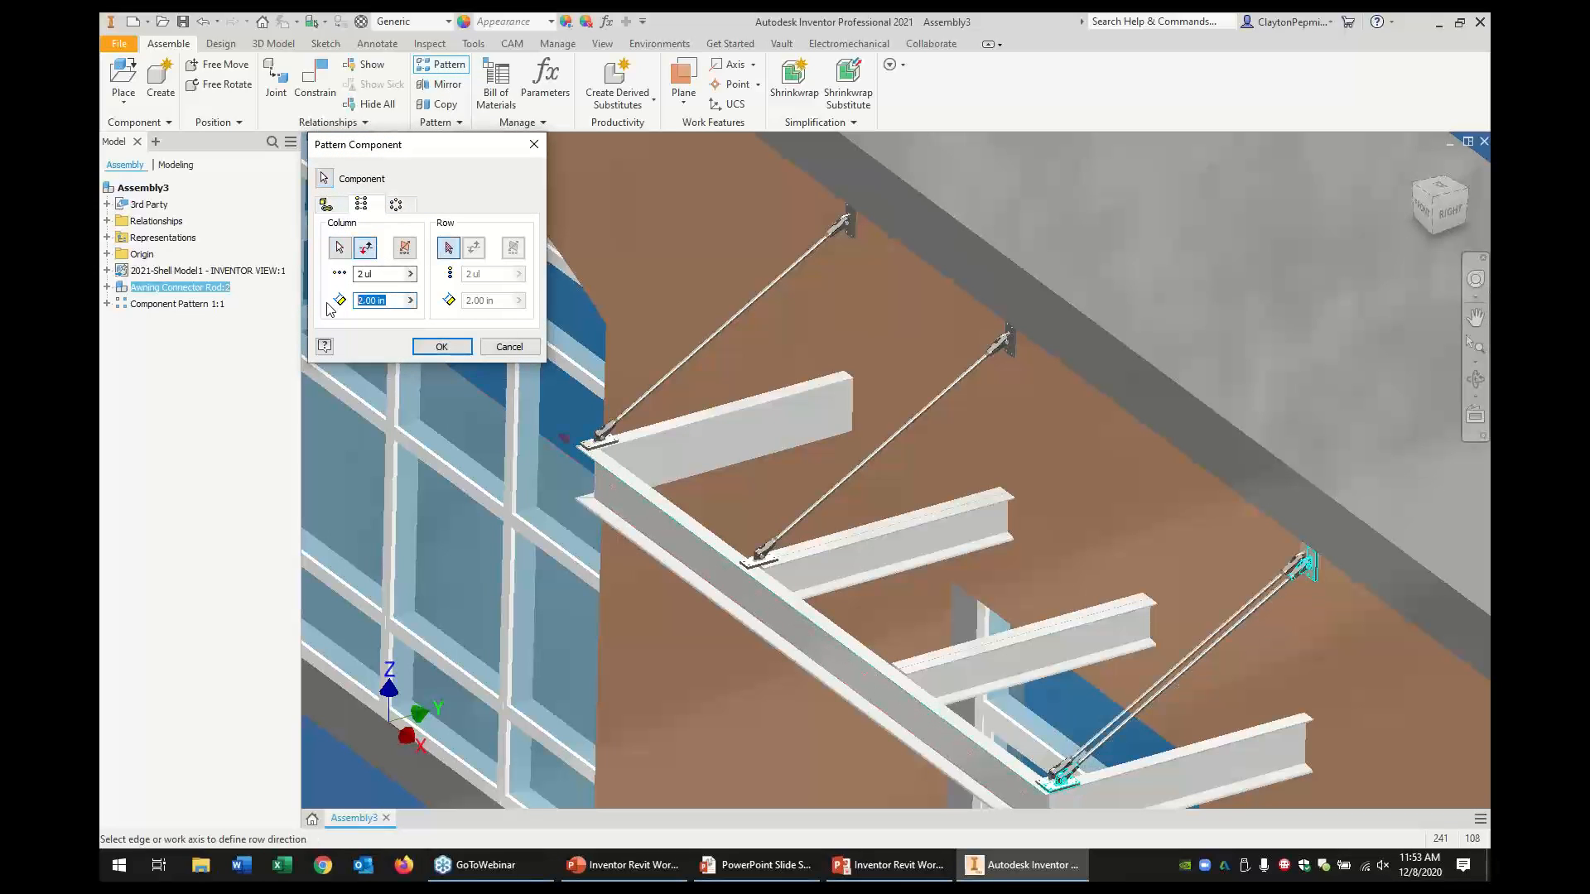
type("49")
left_click(420, 348)
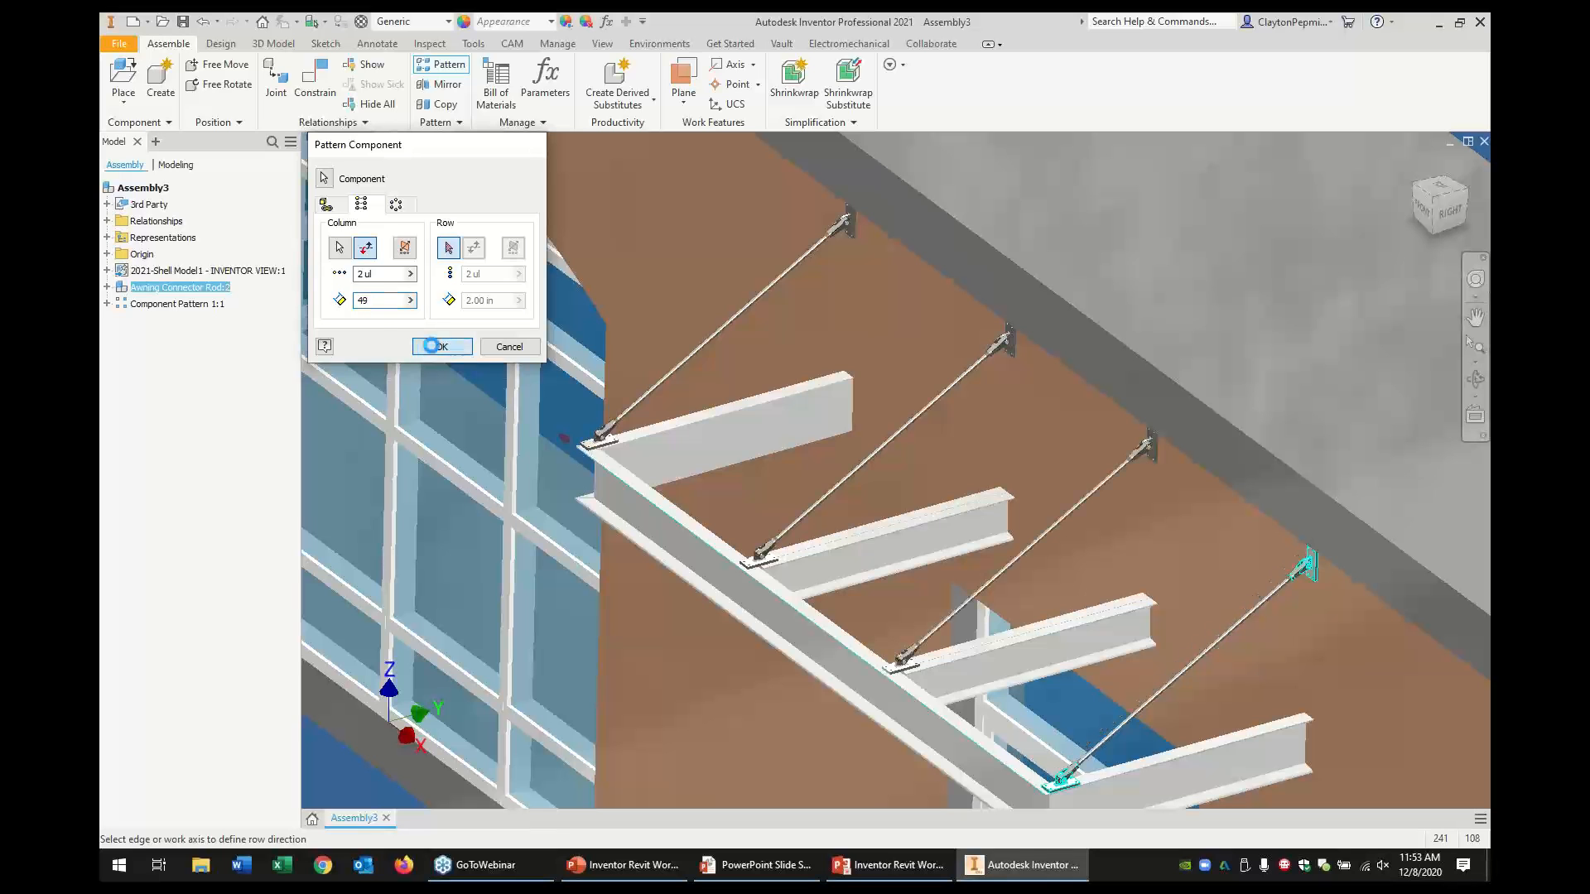
Examine the four connector rods' end plates on the awning beams and the whole awning on the building
scroll(441, 346, "down", 3)
middle_click_drag(961, 581, 948, 519)
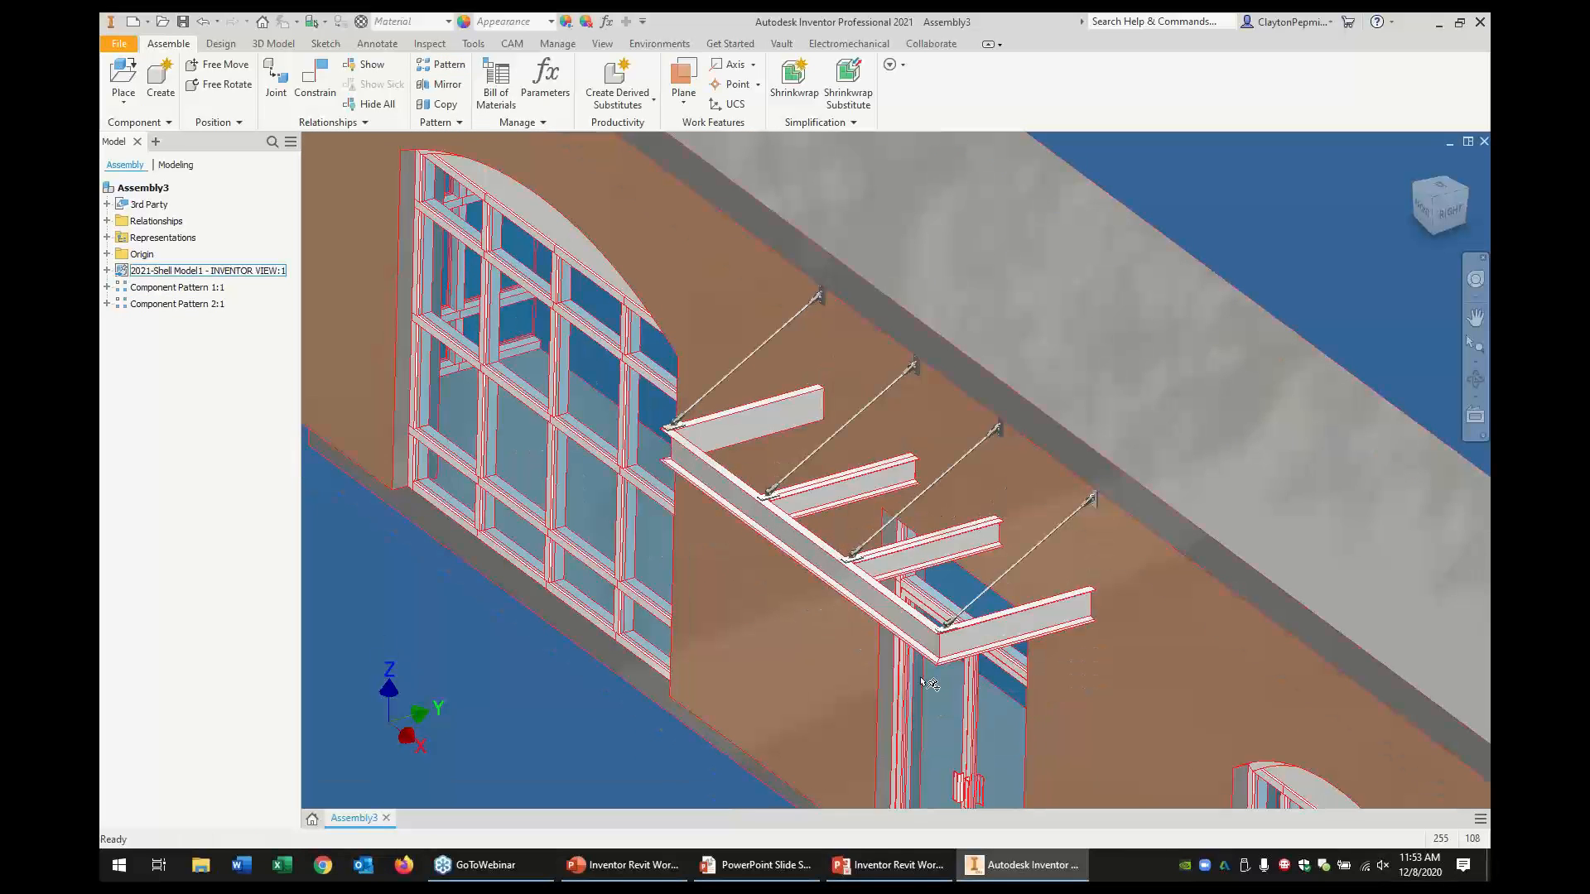
scroll(927, 656, "down", 5)
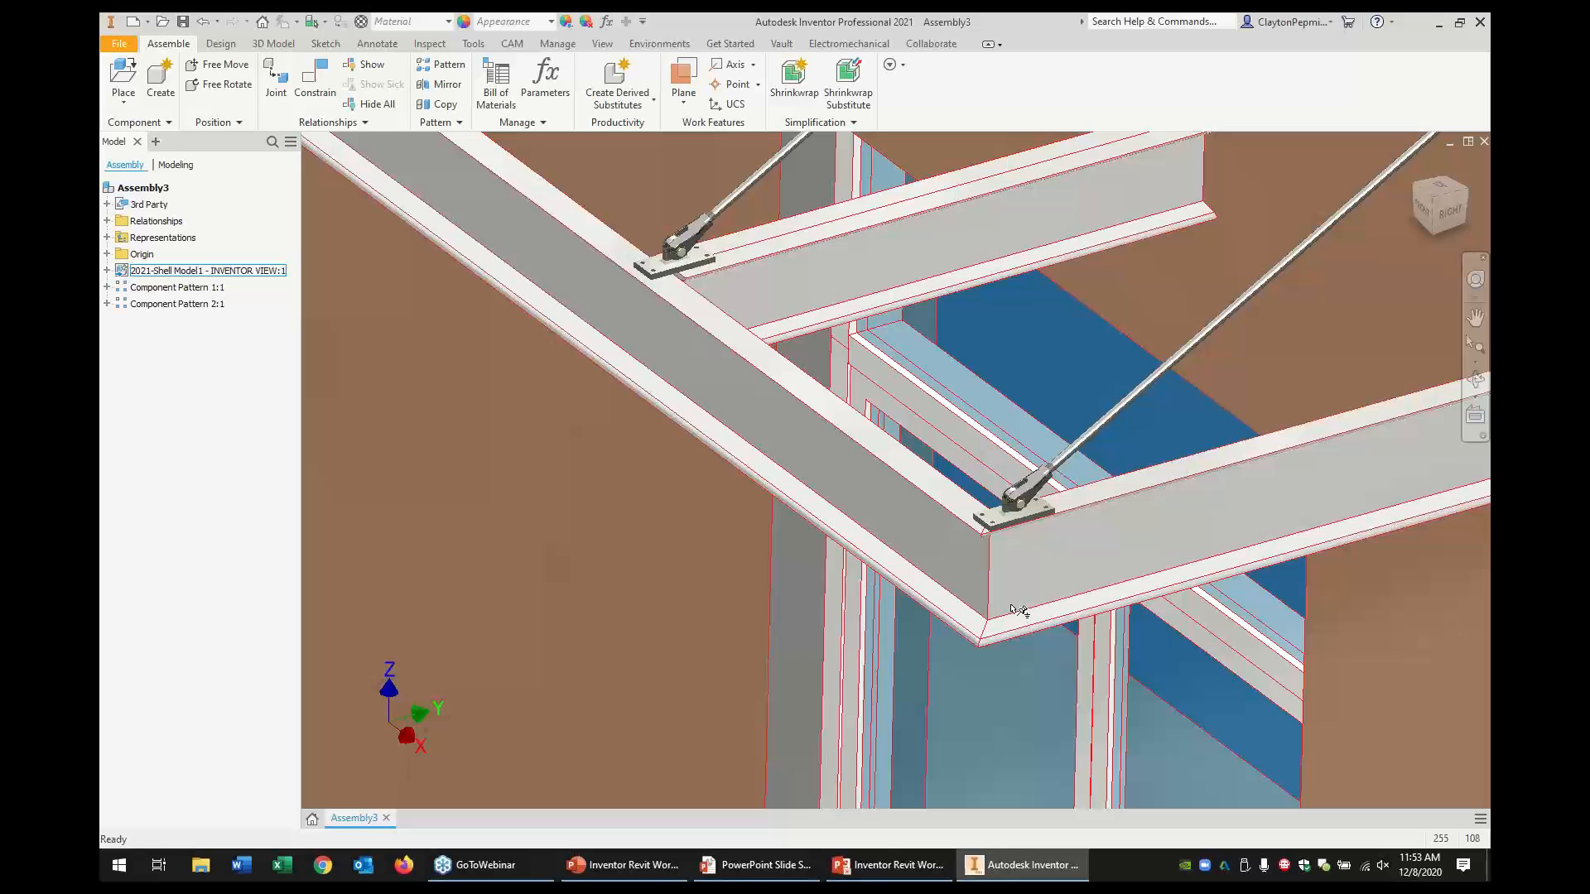
scroll(943, 494, "down", 3)
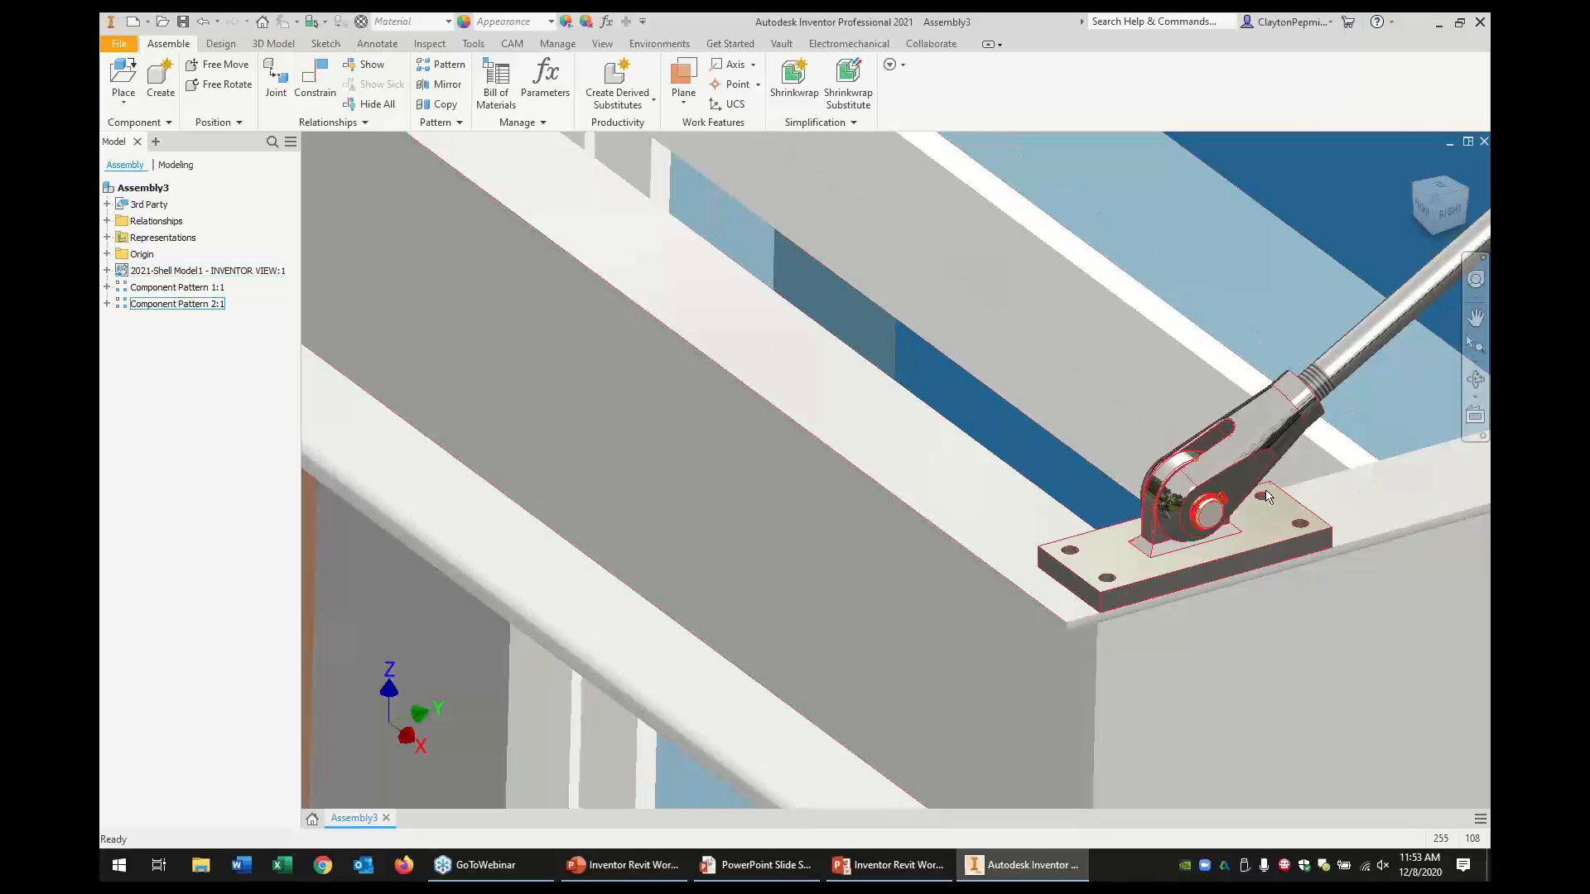
scroll(1279, 509, "down", 5)
scroll(1090, 570, "up", 5)
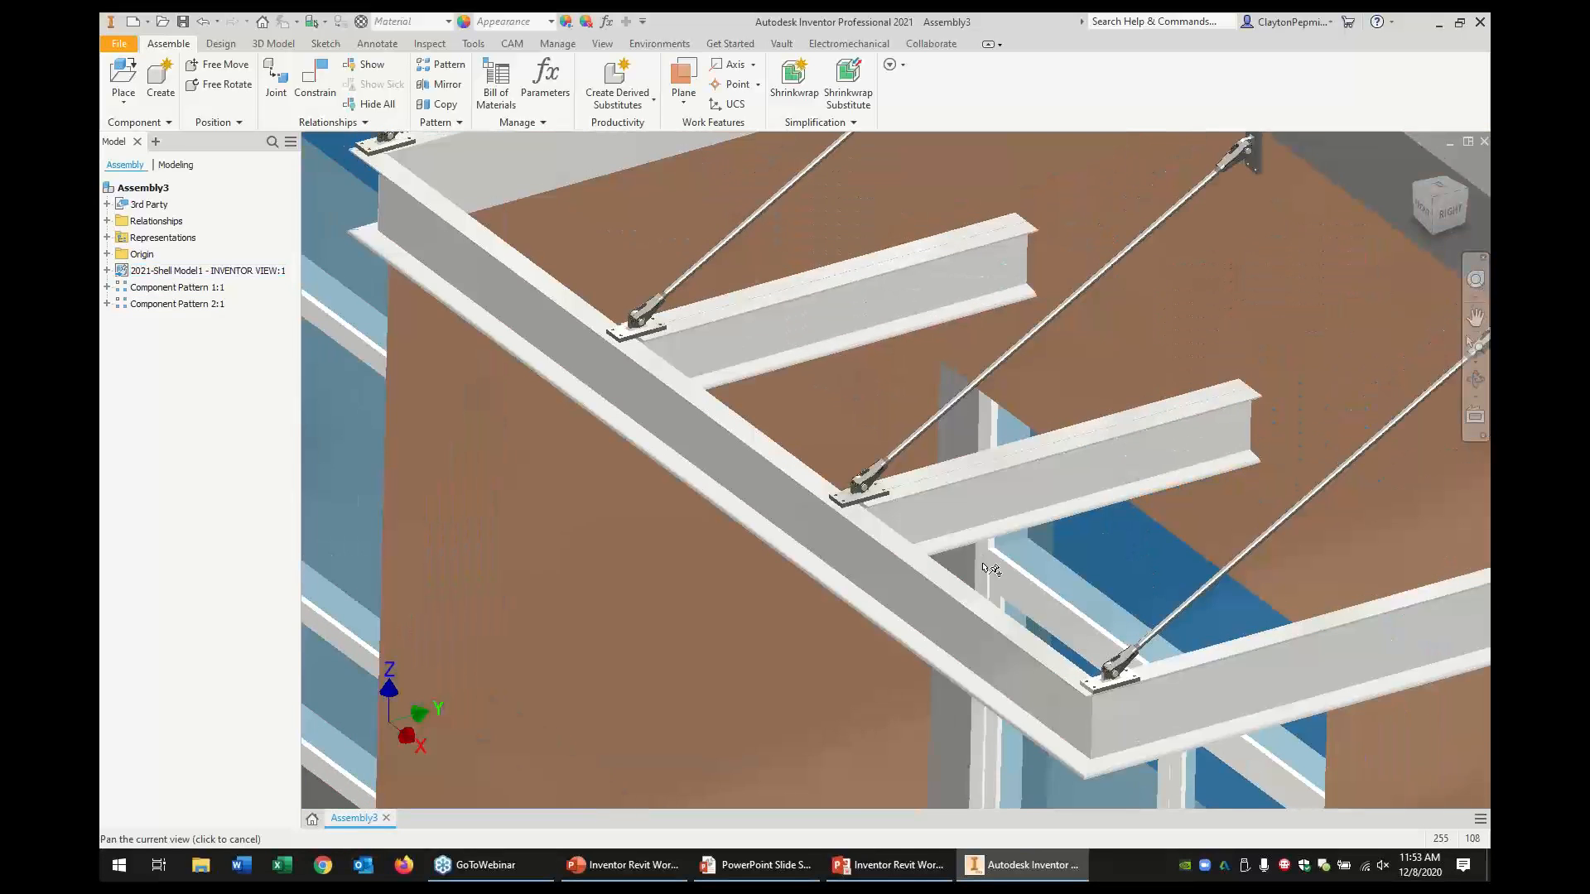
scroll(1026, 579, "down", 5)
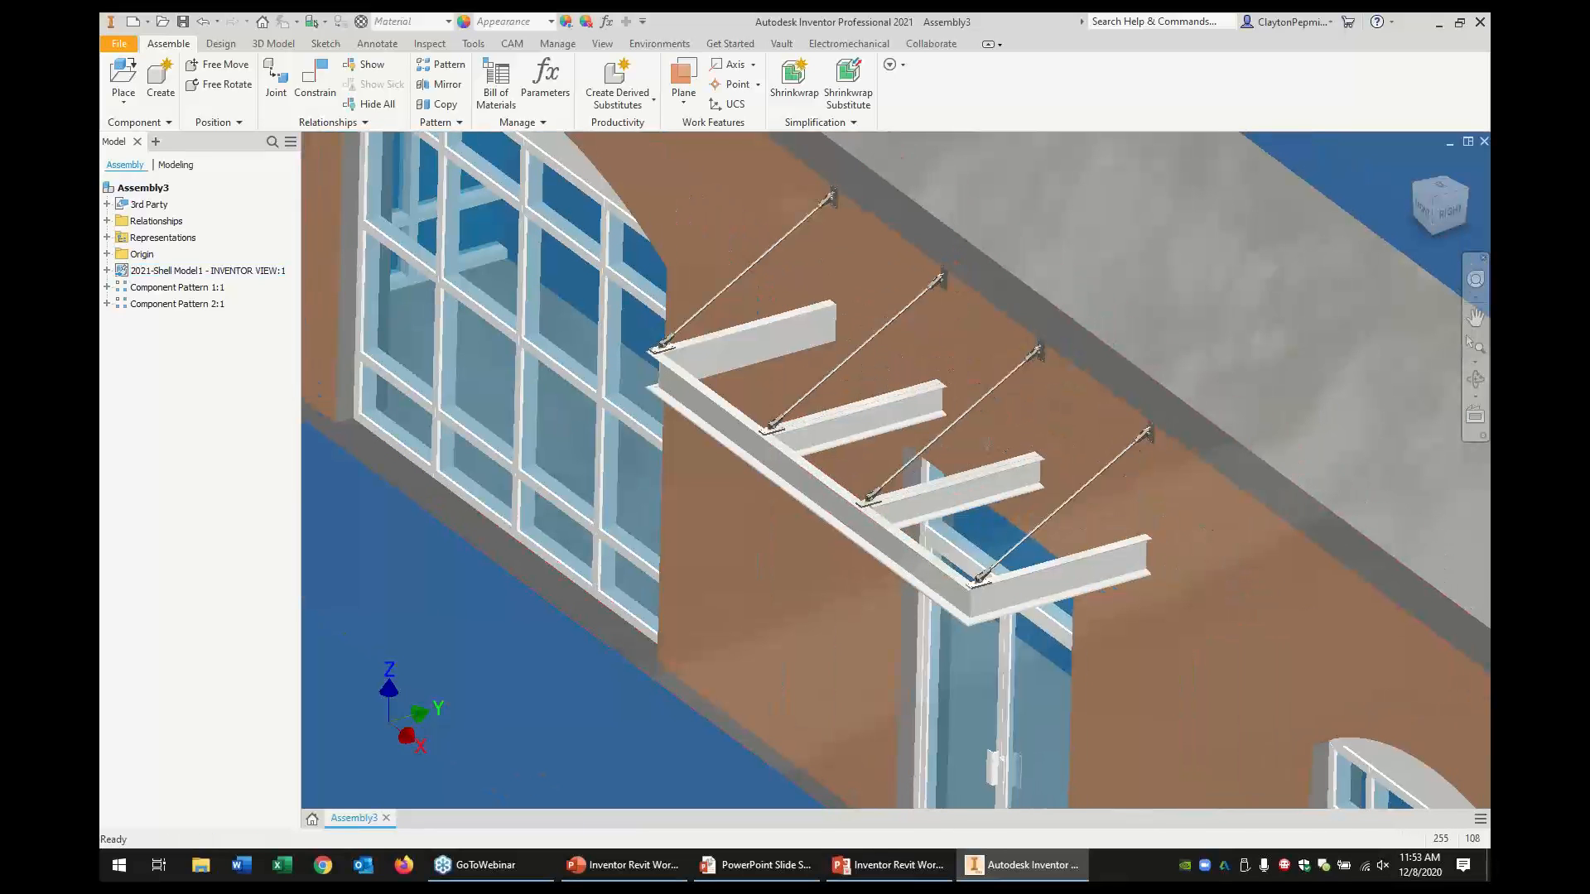
middle_click_drag(997, 448, 948, 454)
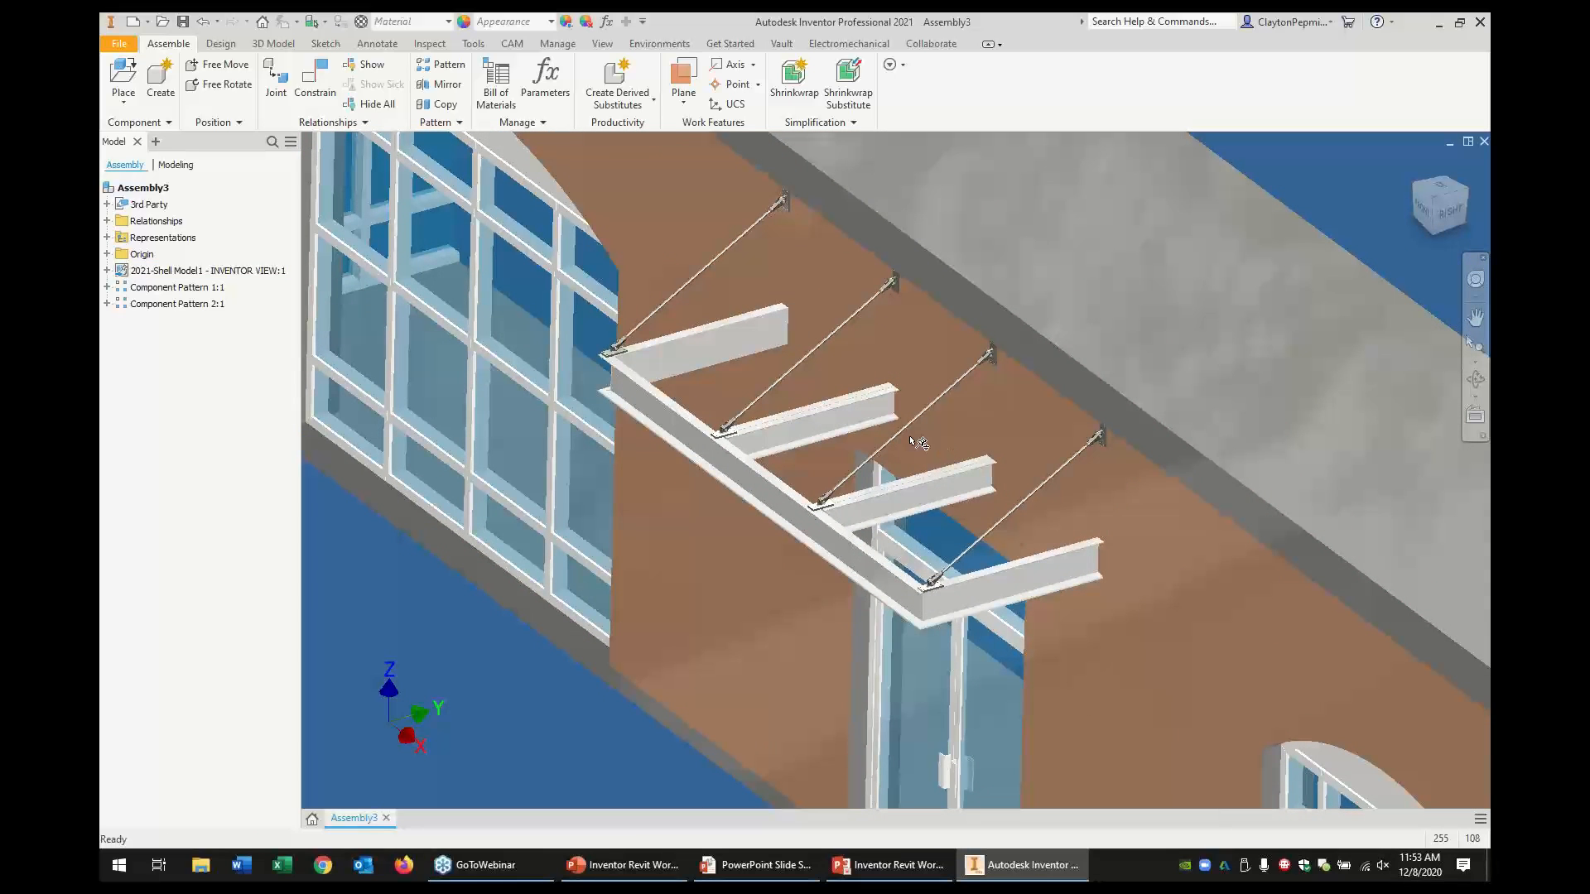
scroll(919, 443, "down", 5)
scroll(638, 519, "up", 2)
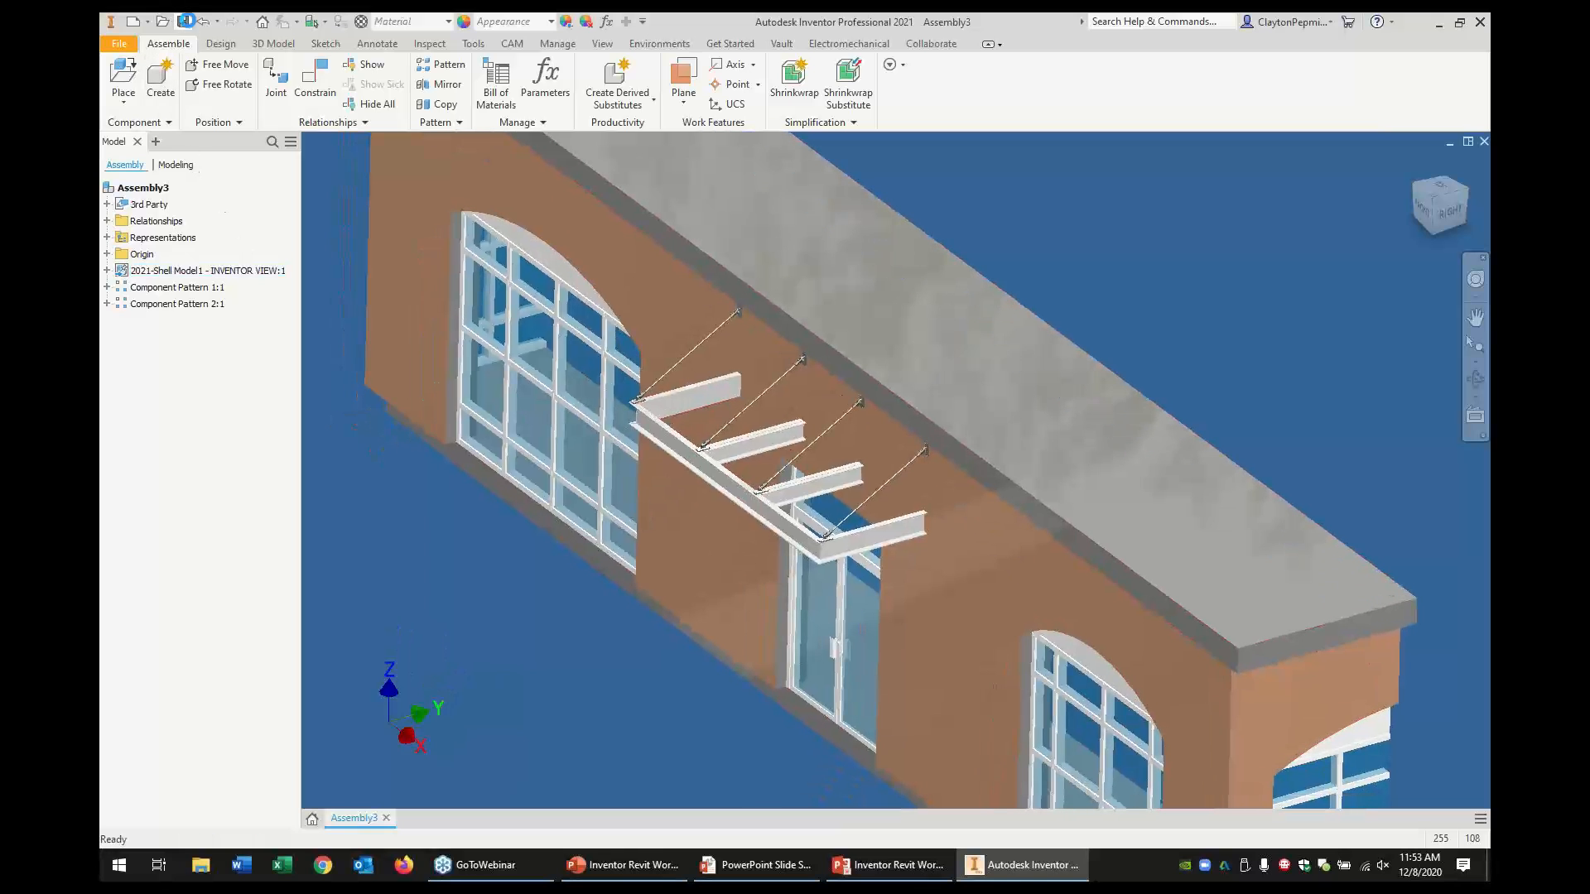
Save the assembly as Demo Assembly.iam in the Water Heater folder, including the initial save, and close it
left_click(184, 21)
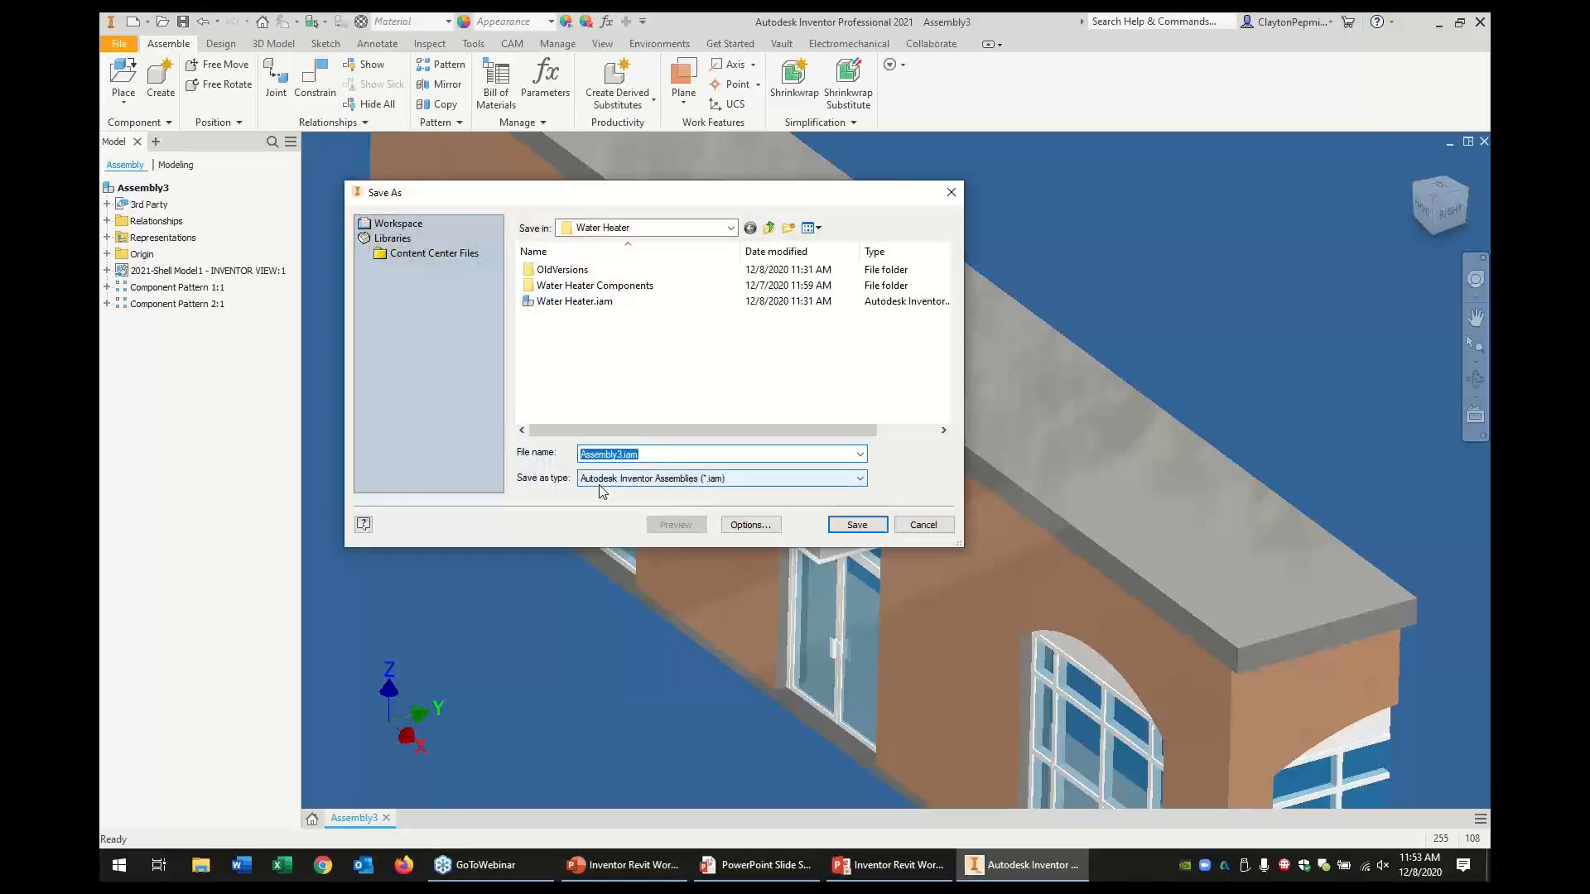
type("Demo")
key("Return")
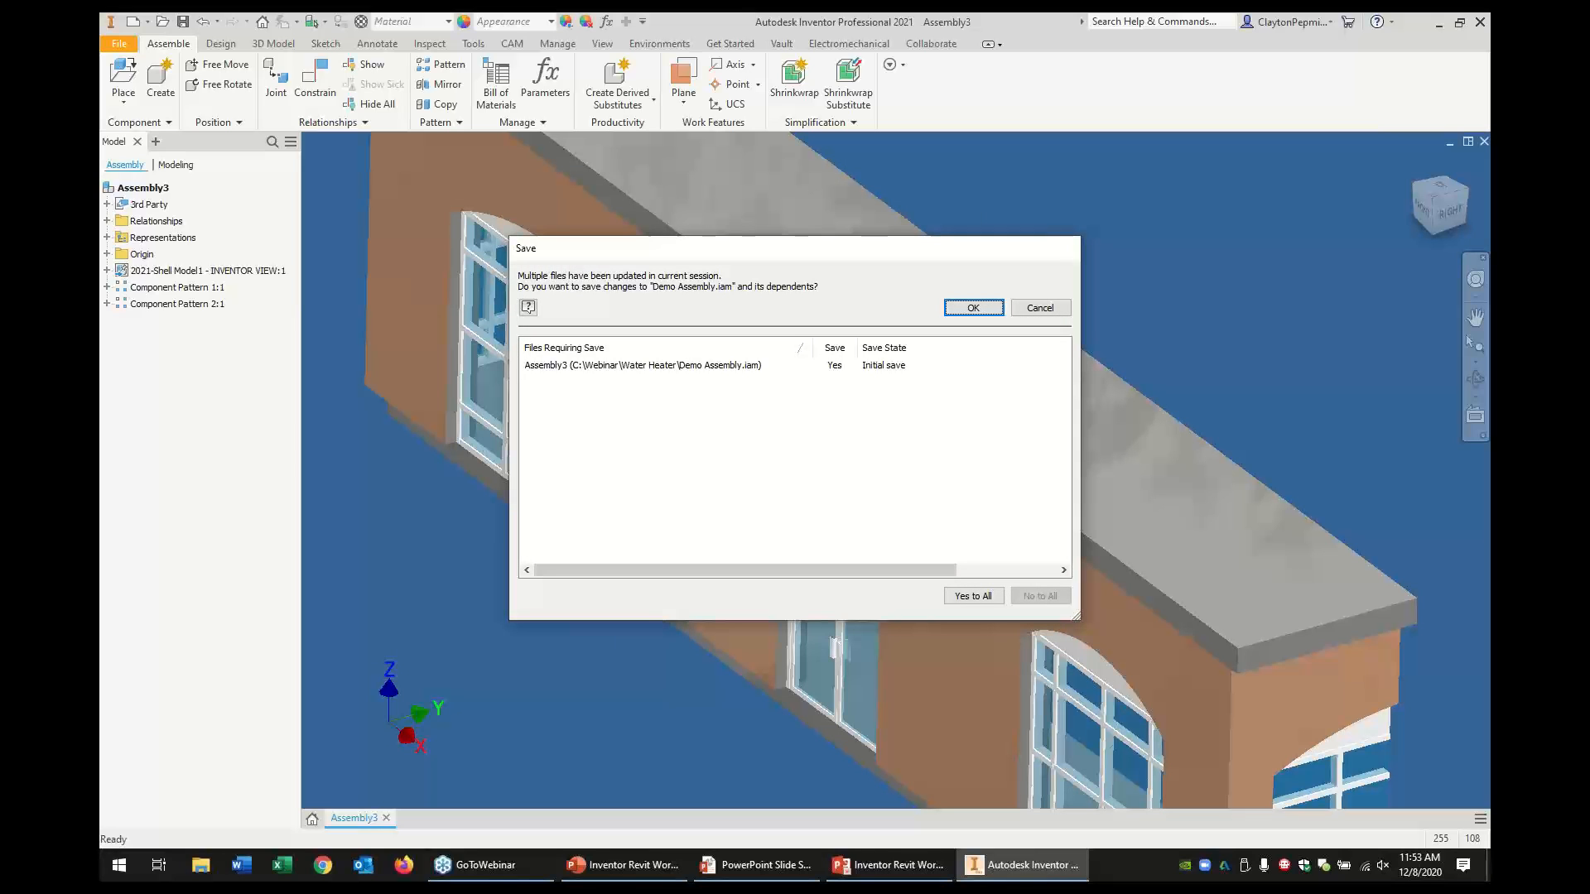
left_click(969, 309)
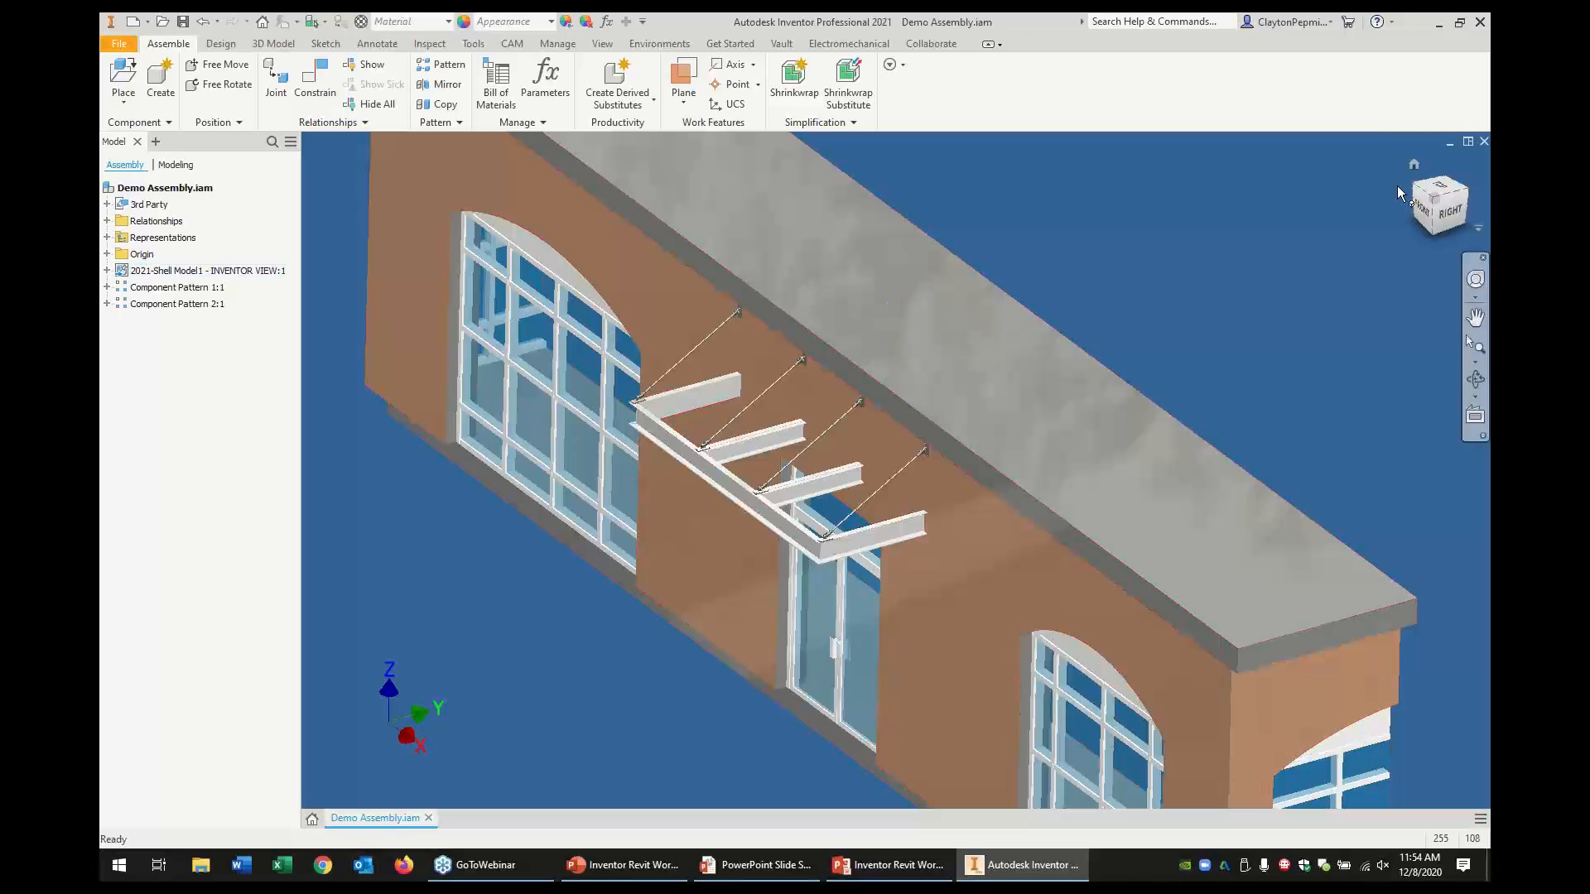
left_click(1483, 141)
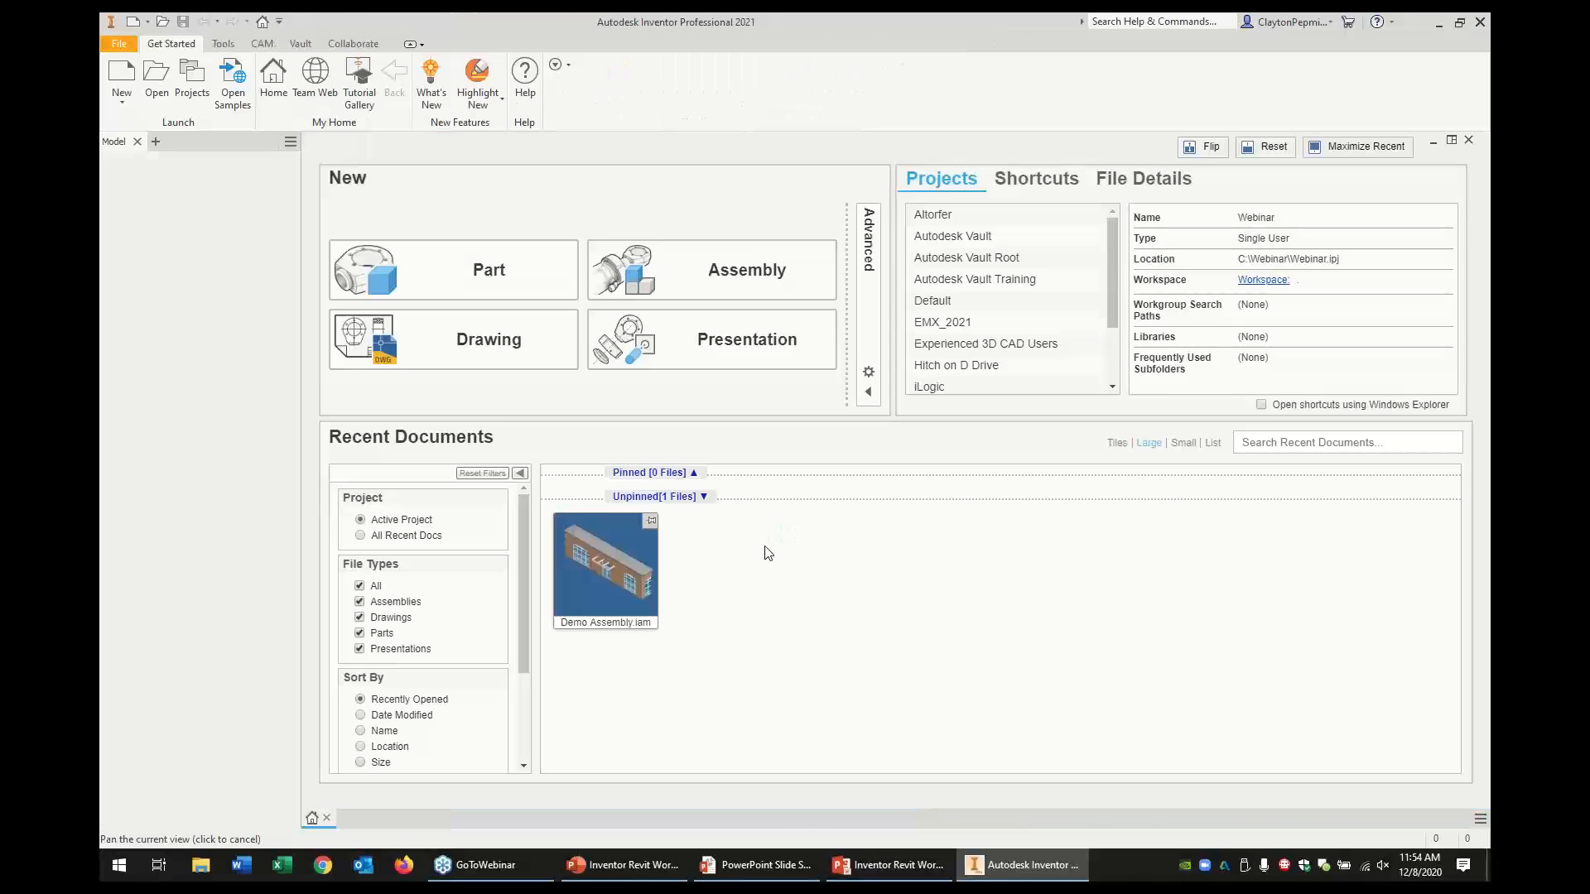
Minimize Inventor, exit the slide show, and open the Webinar folder on the C: drive in File Explorer
left_click(1439, 23)
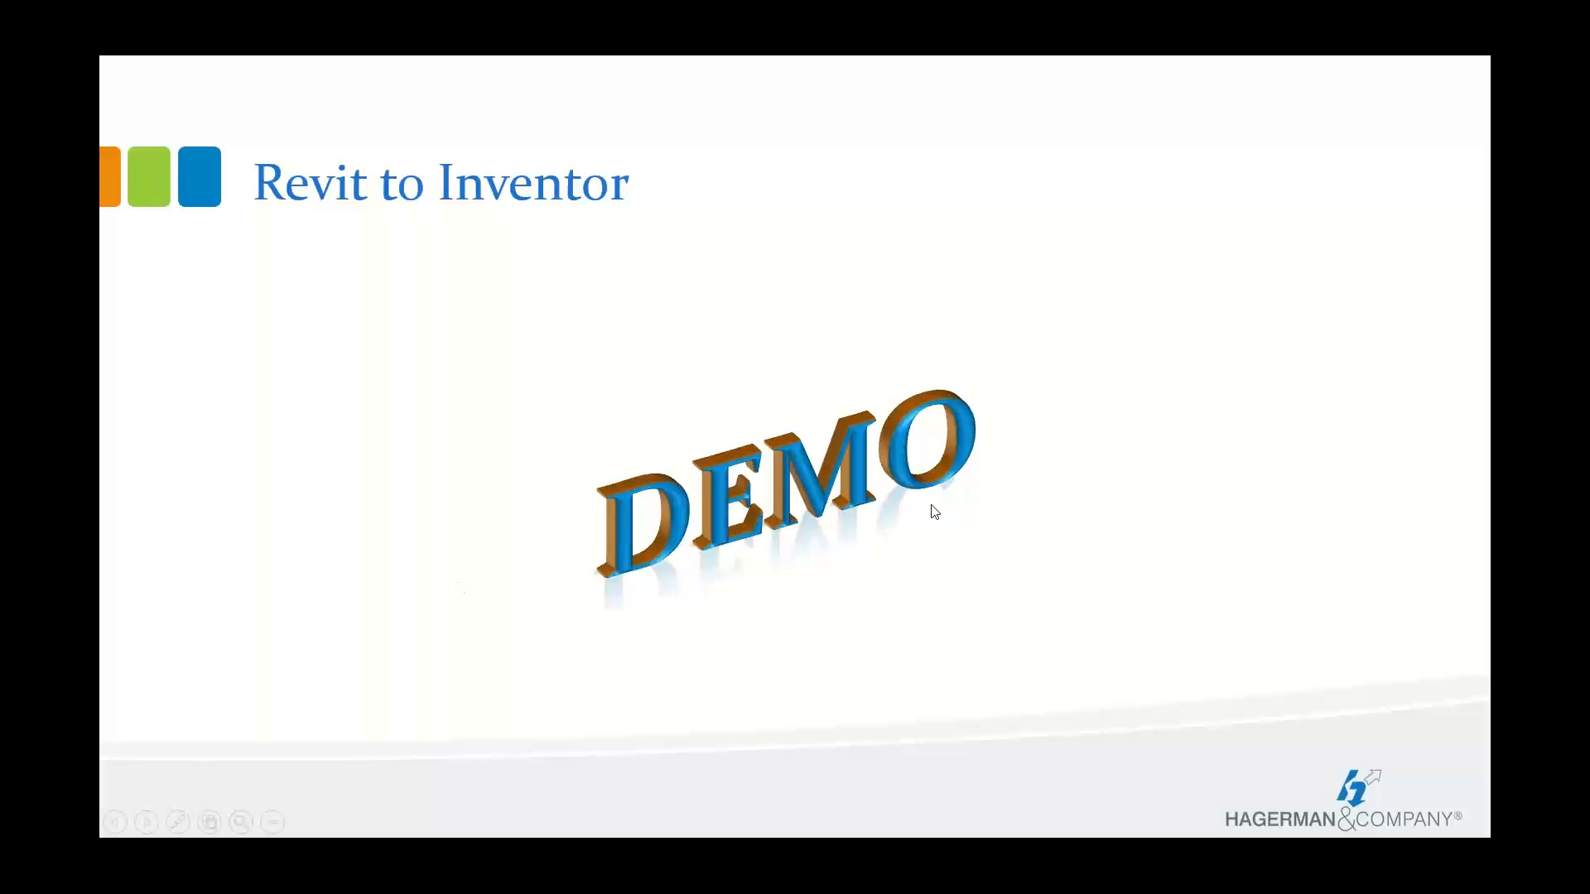
key("Escape")
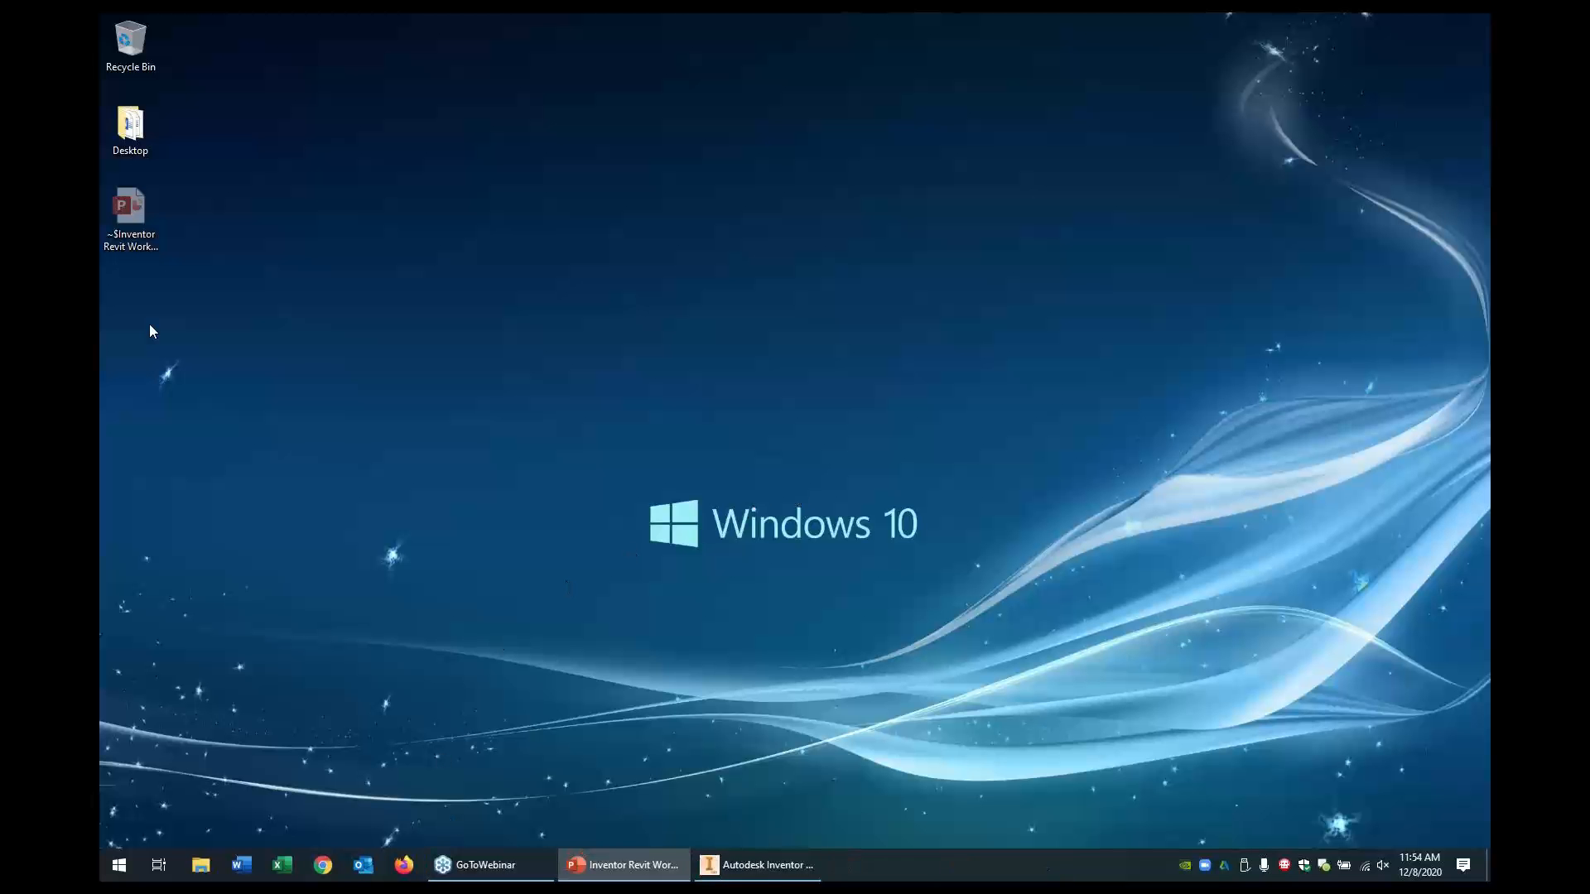
left_click(203, 868)
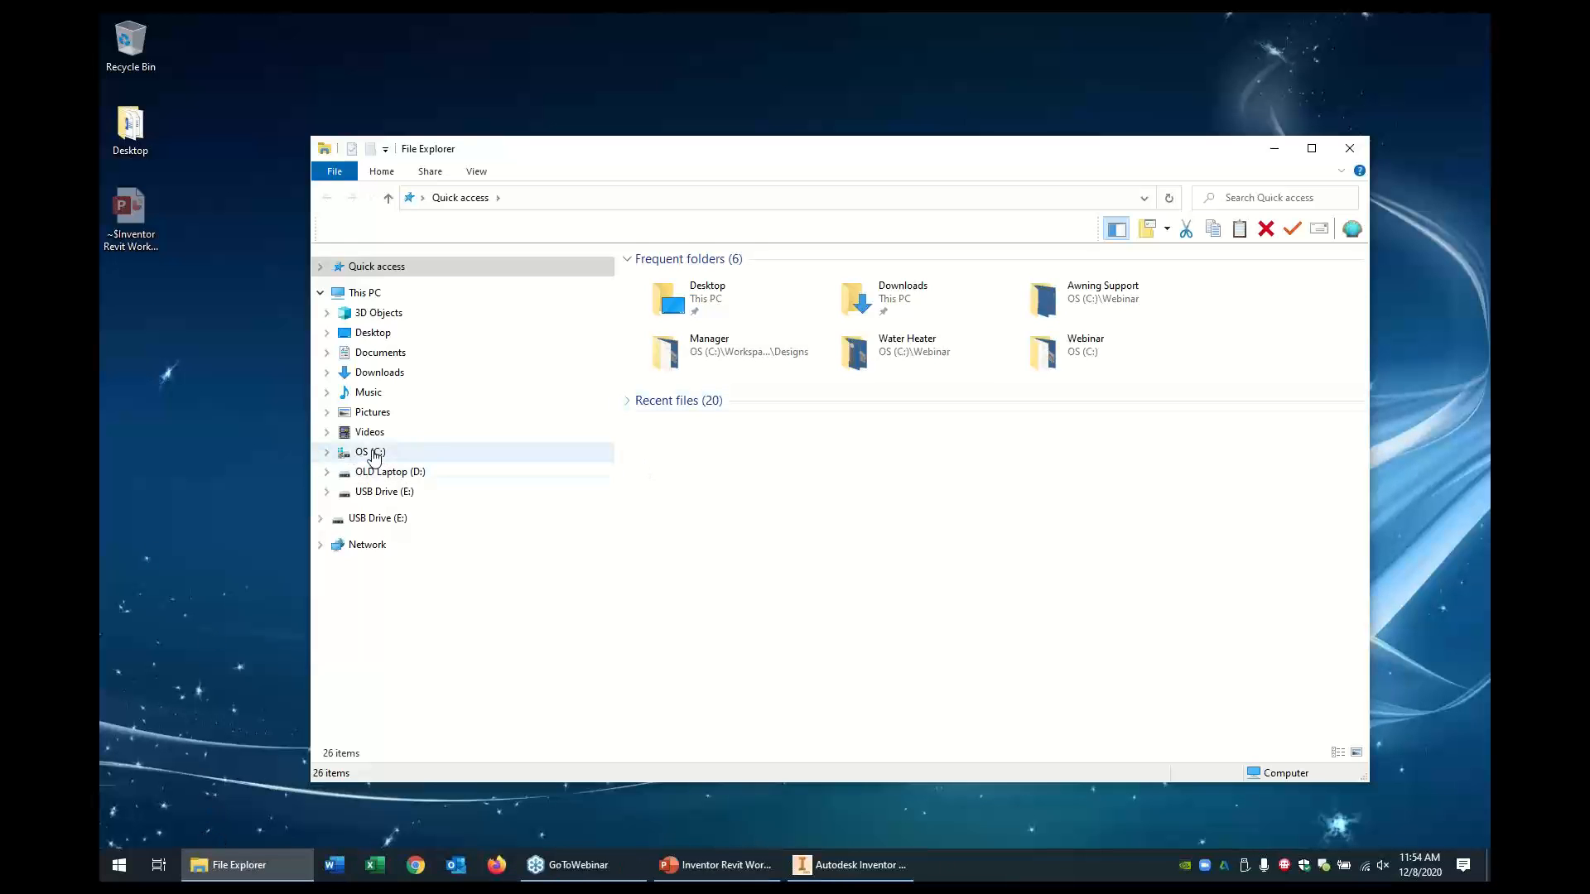
left_click(373, 454)
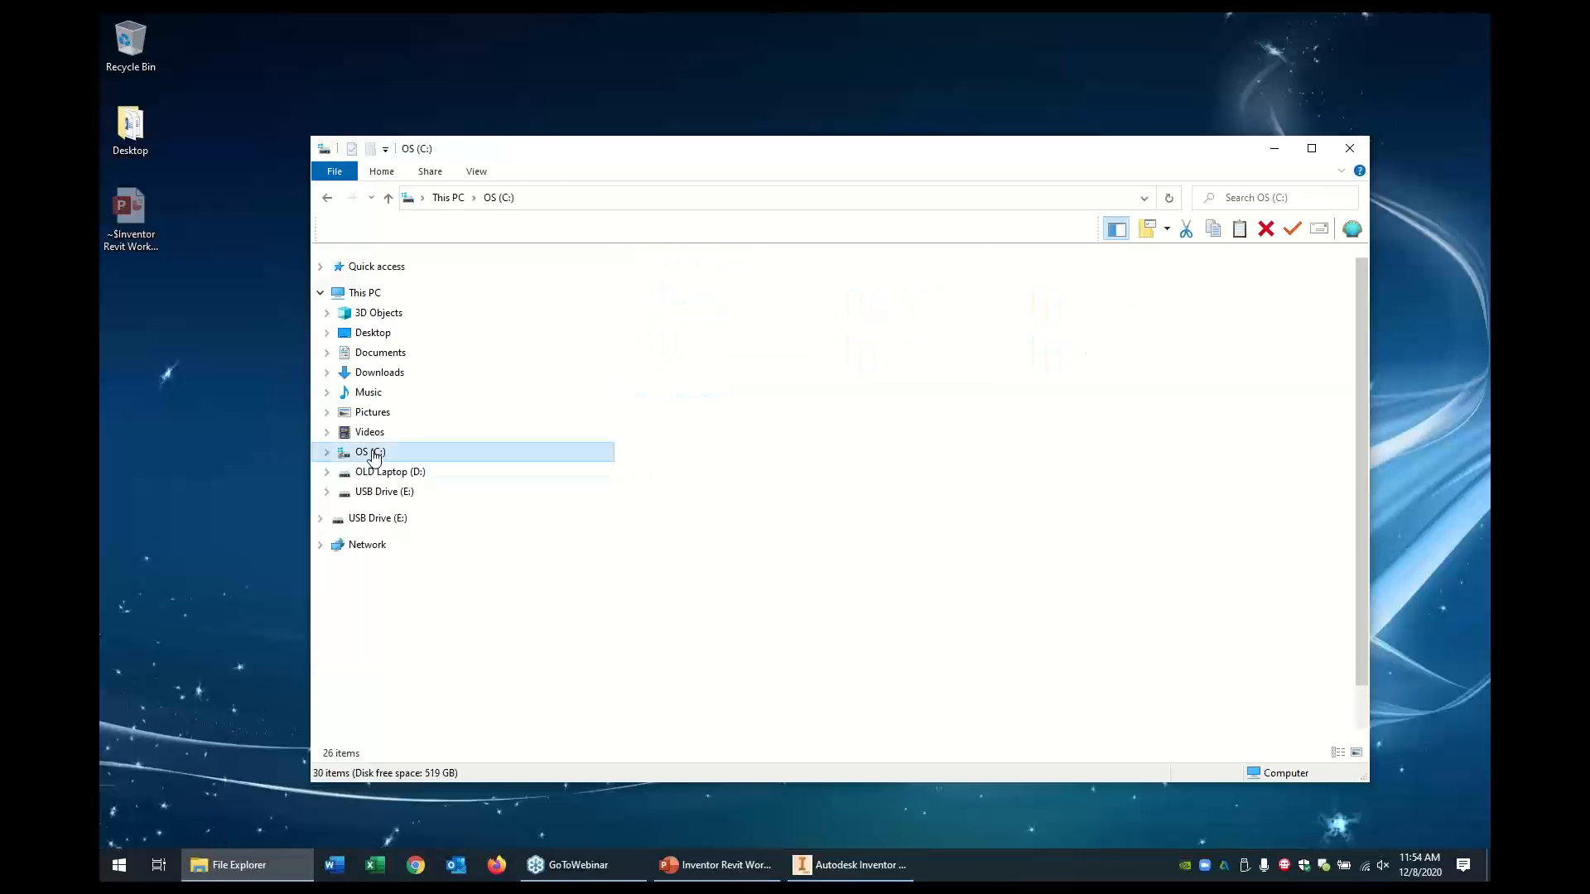
double_click(667, 682)
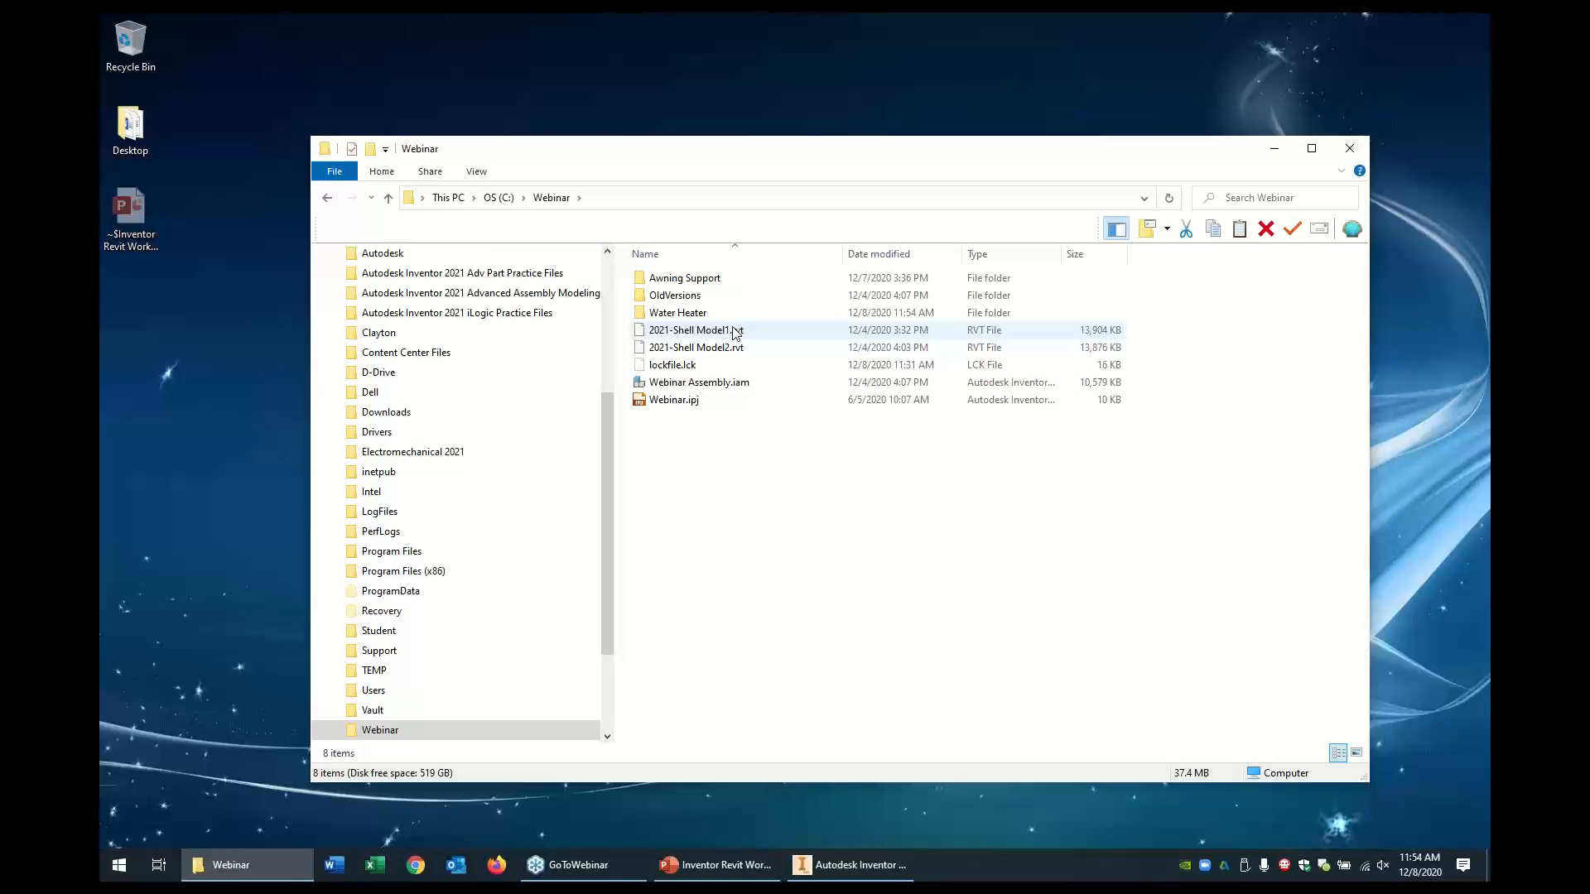
Rename the file 2021-Shell Model1.rvt as 2021-Shell Model0.rvt
left_click(736, 348)
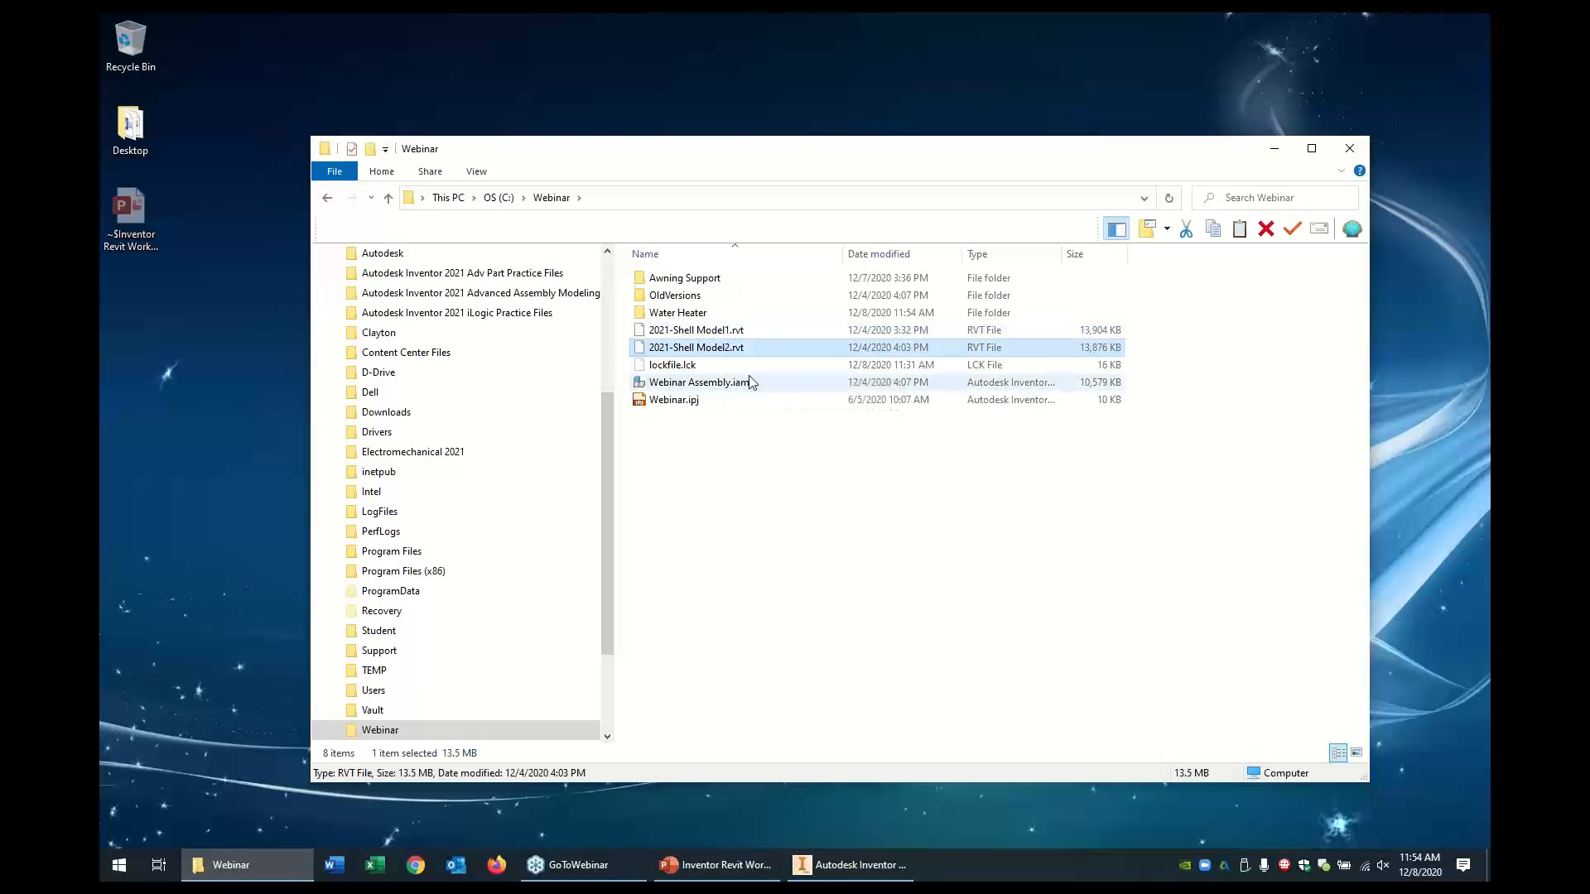
left_click(728, 331)
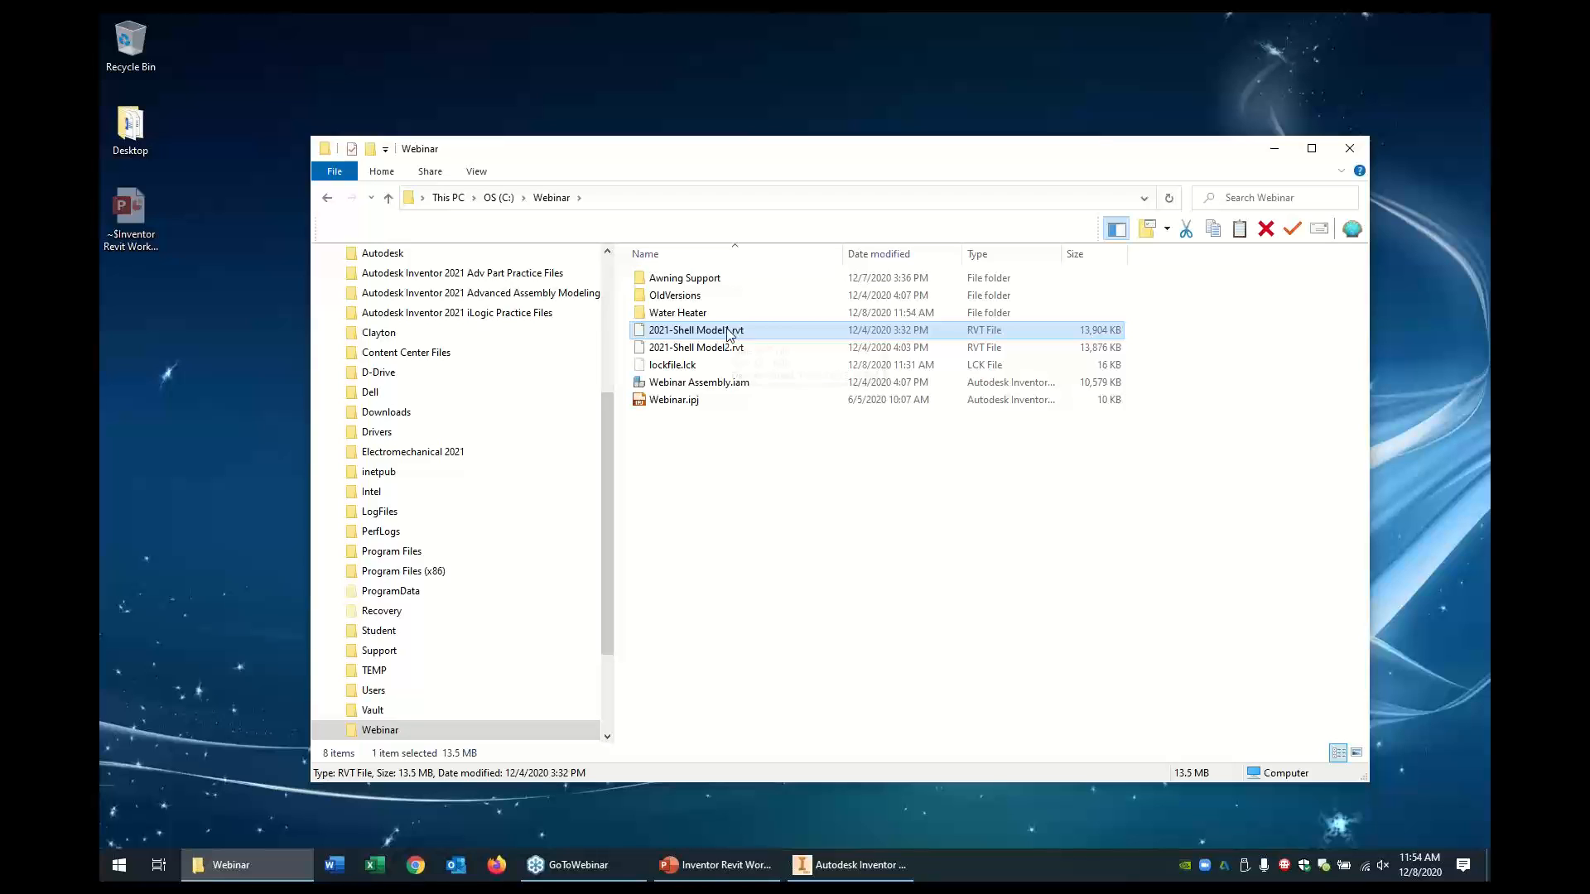
left_click(728, 331)
left_click(726, 331)
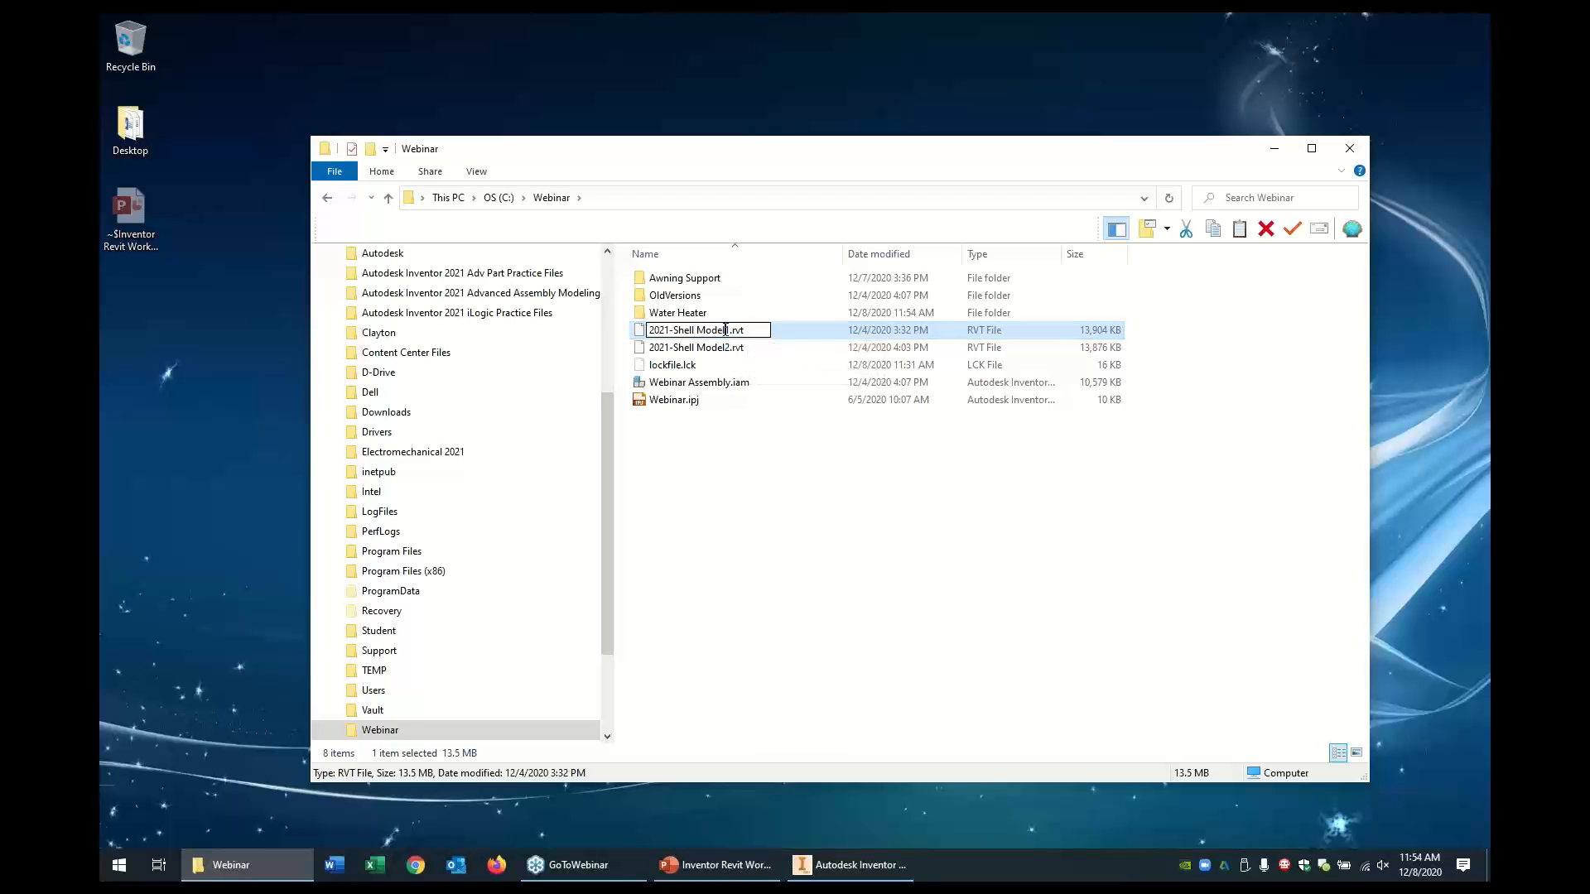
left_click(698, 424)
Rename the file 2021-Shell Model2.rvt as 2021-Shell Model1.rvt
left_click(727, 349)
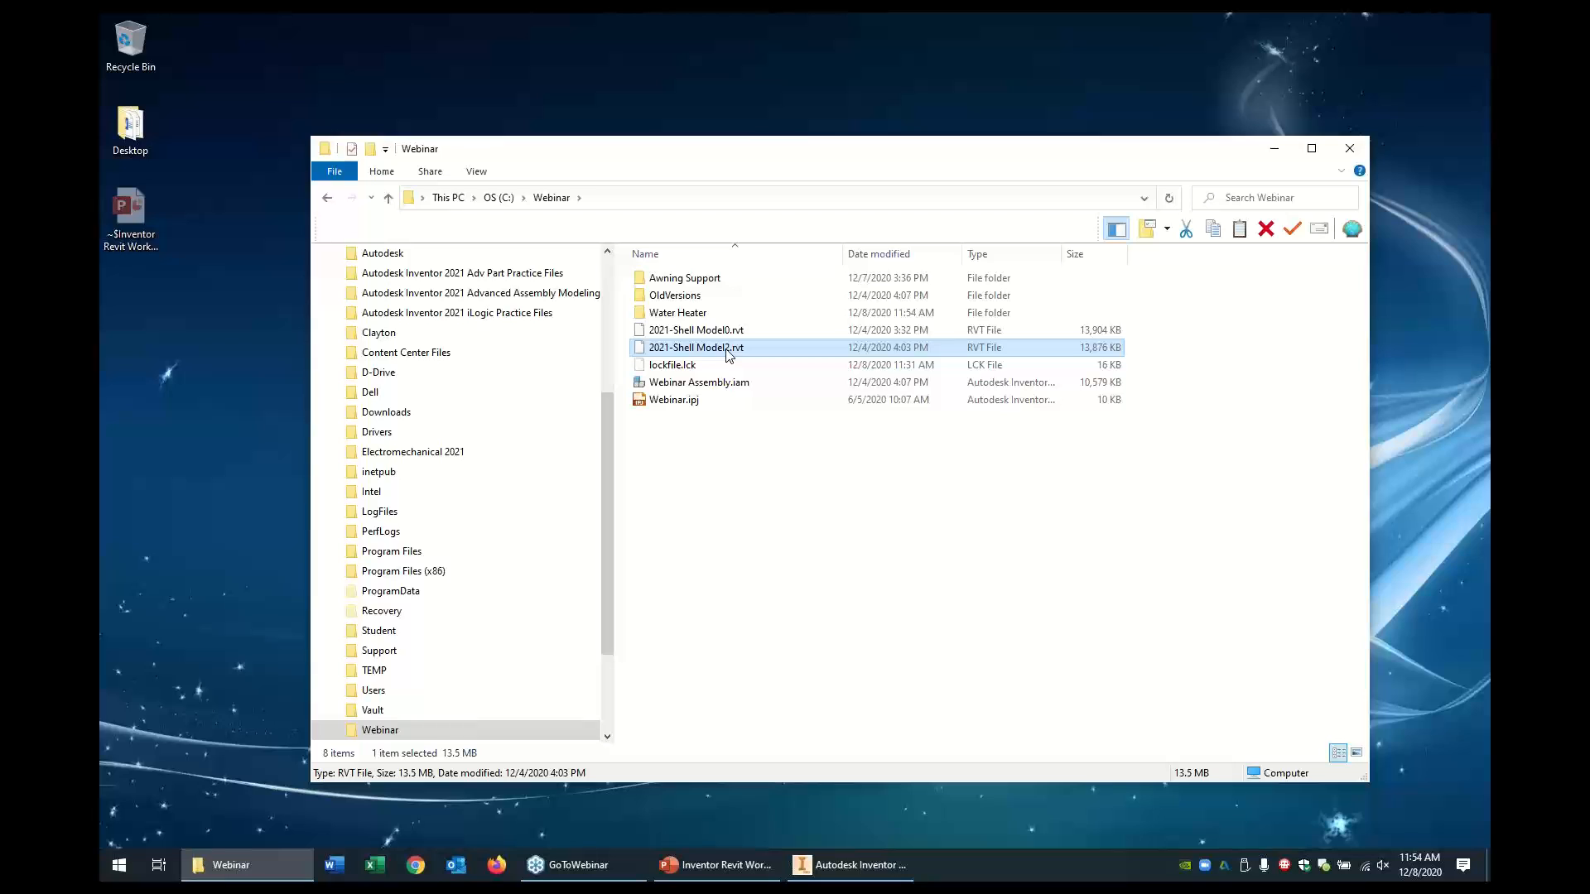
left_click(727, 351)
left_click(726, 348)
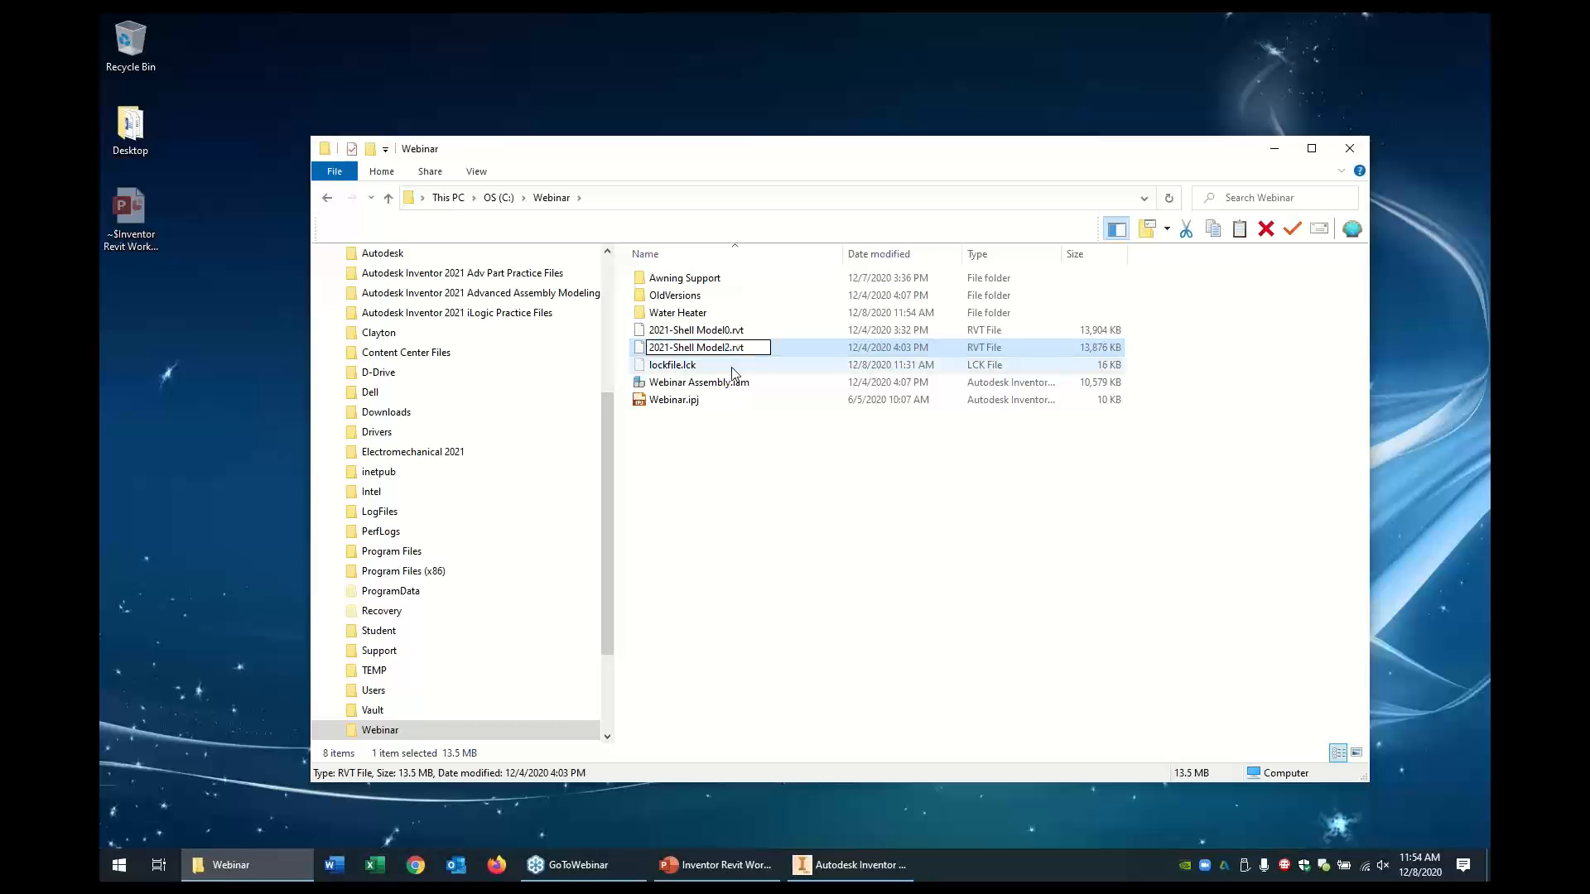
left_click(700, 459)
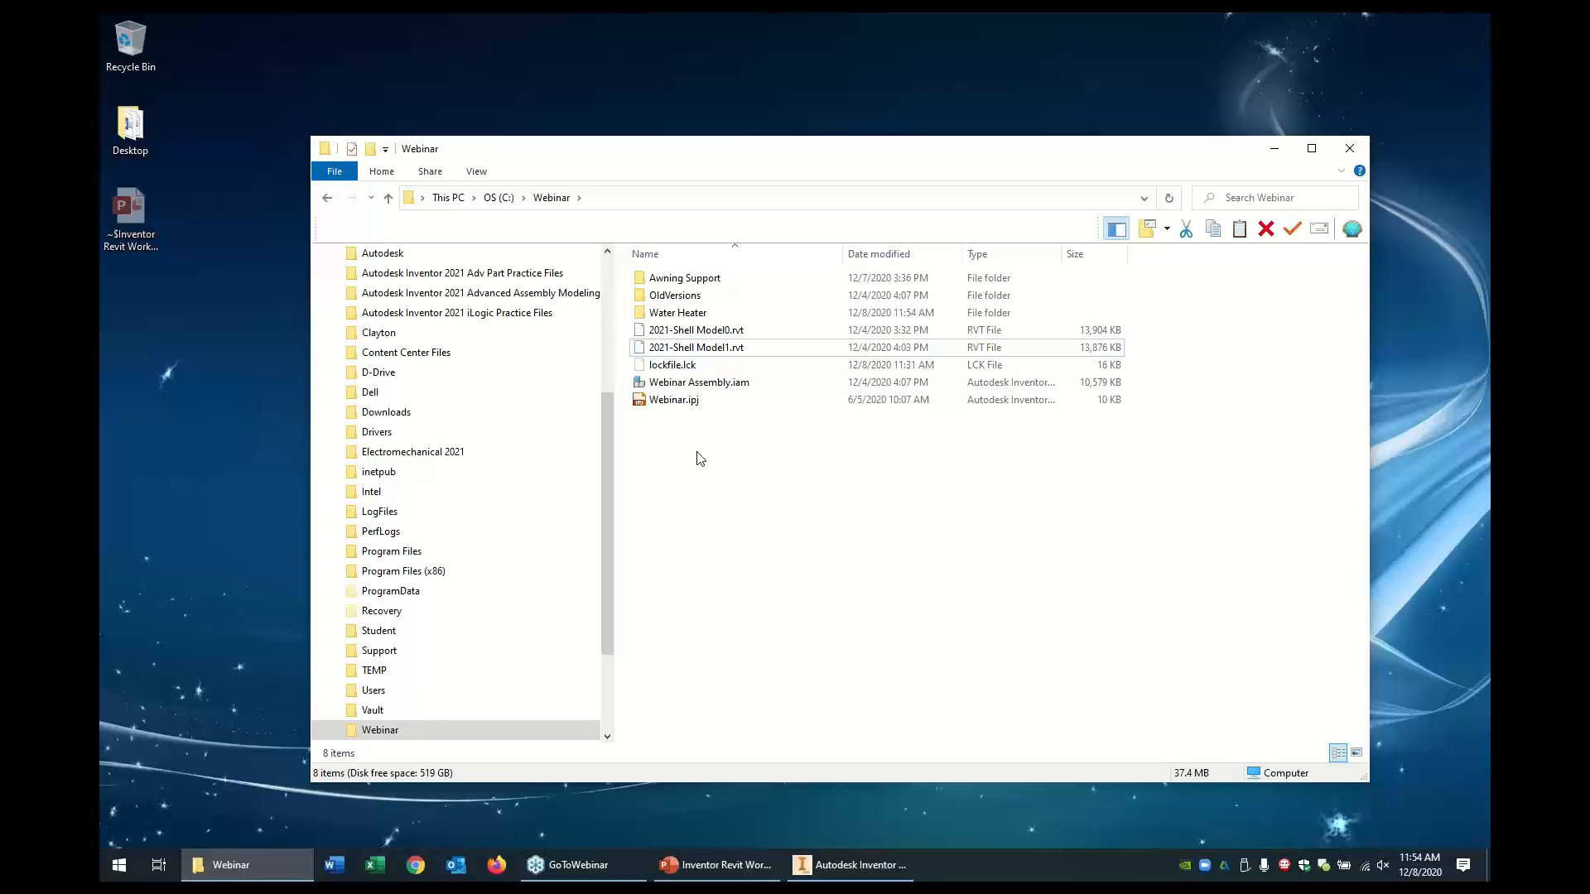
Close the Webinar folder, switch to Inventor, reopen Demo Assembly.iam and accept updating it with the changed components
left_click(1349, 148)
left_click(750, 856)
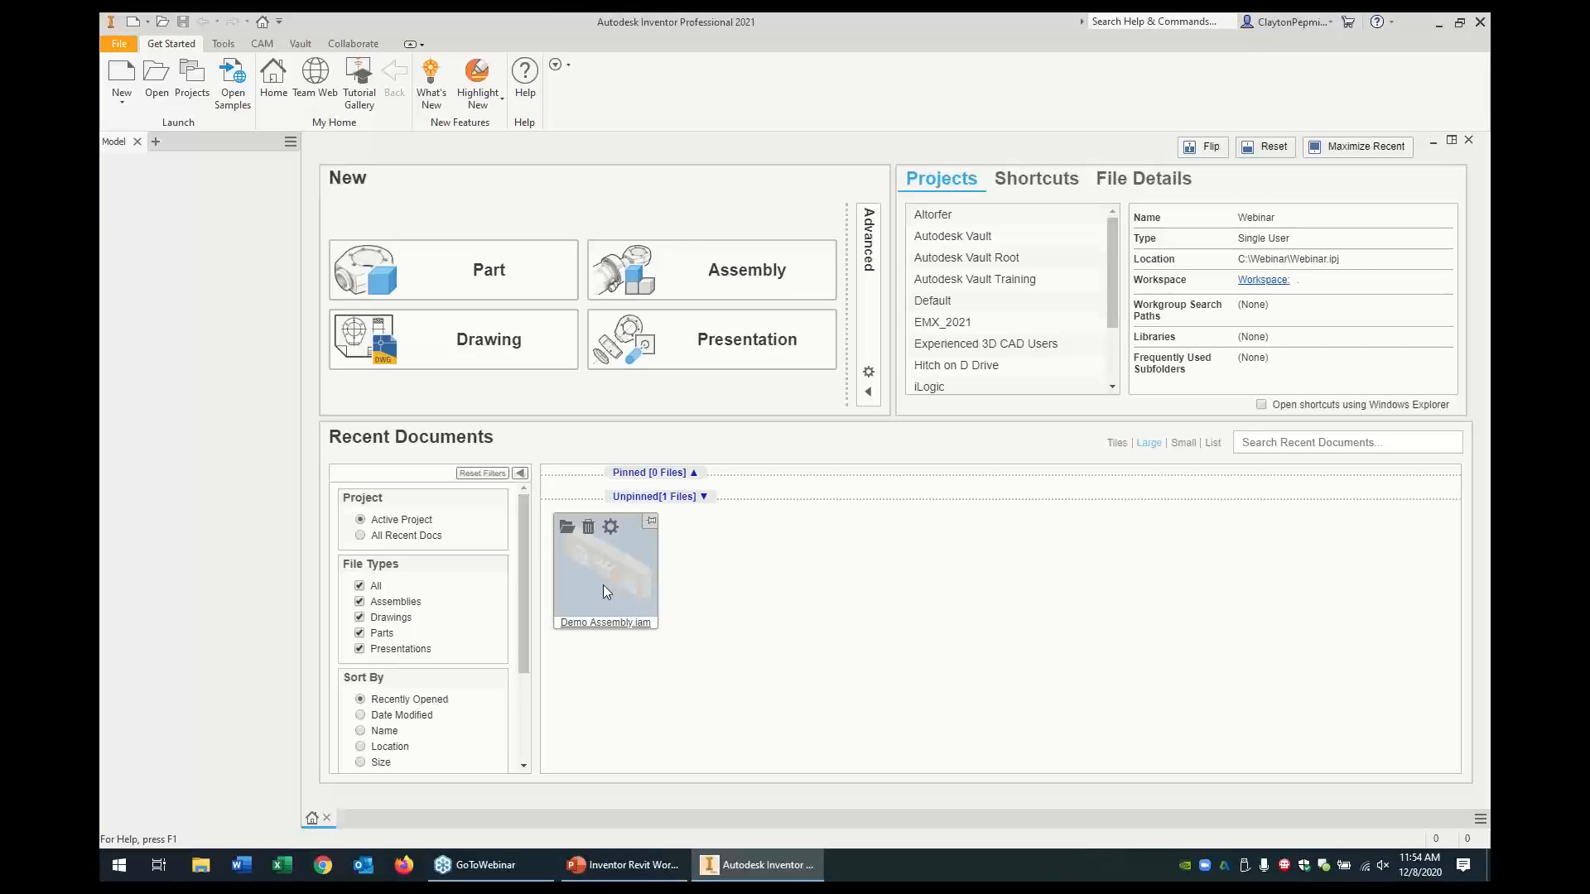
left_click(603, 585)
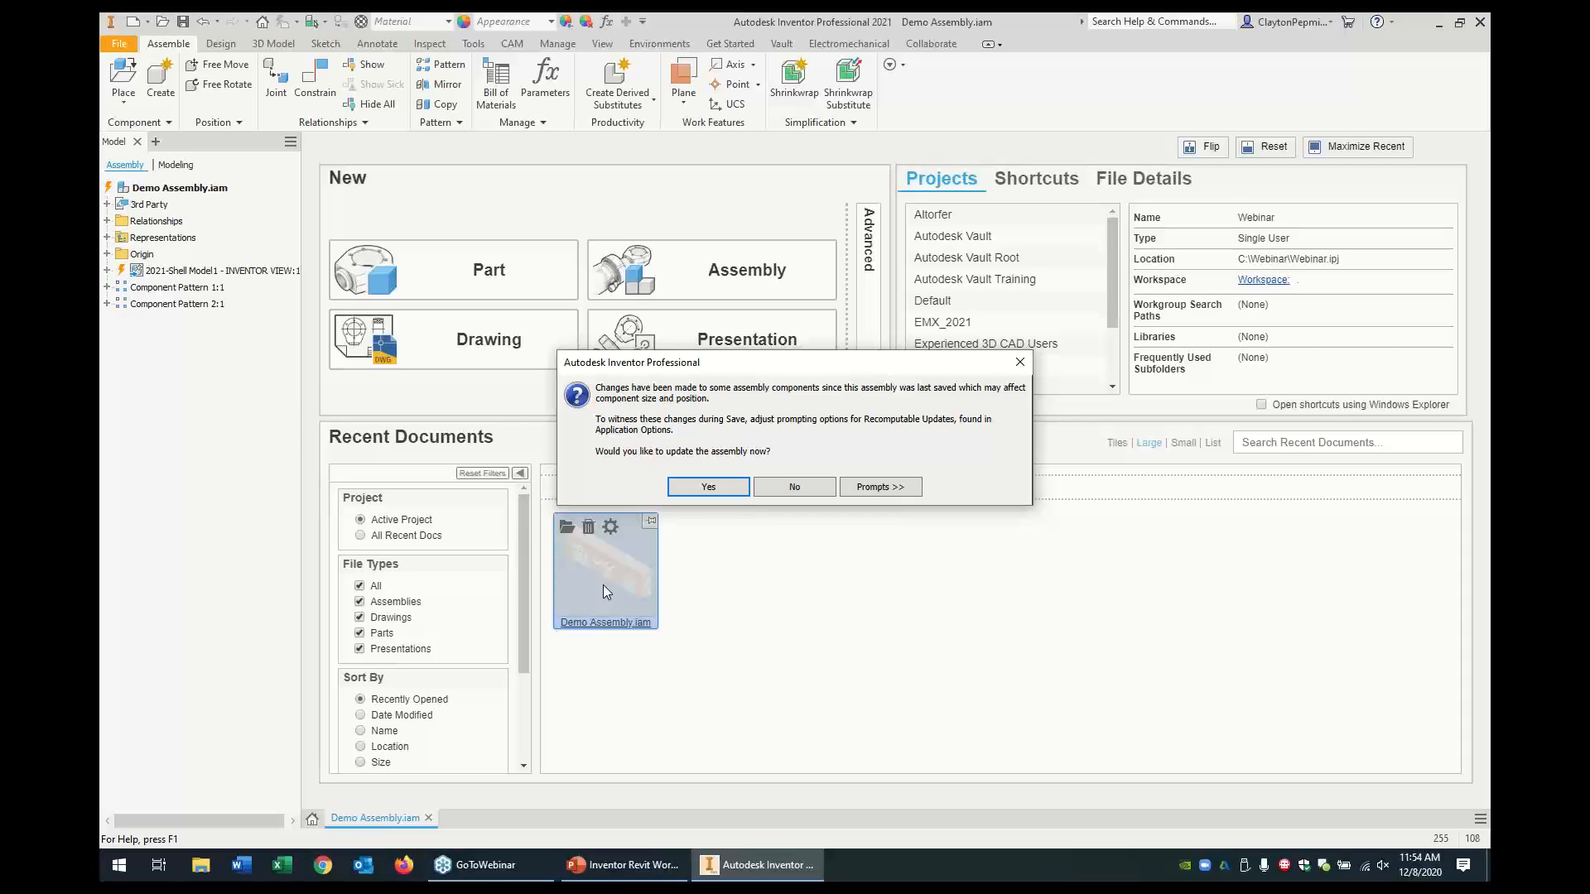
left_click(709, 488)
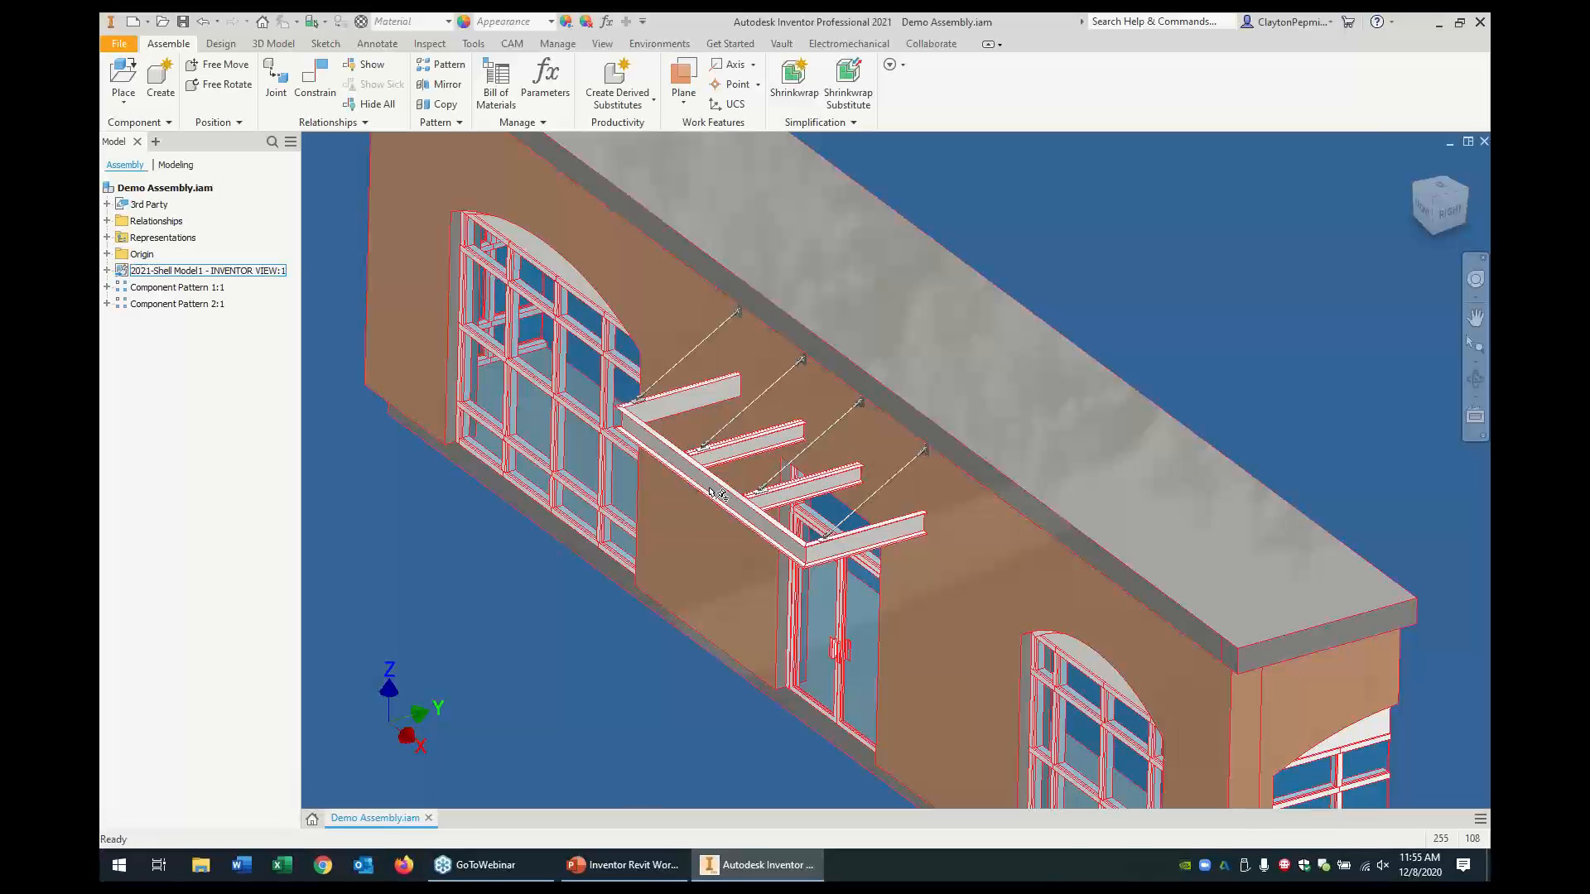
Examine the awning corner up close and look through the second component pattern and the shell model's contents and mates
scroll(616, 415, "down", 3)
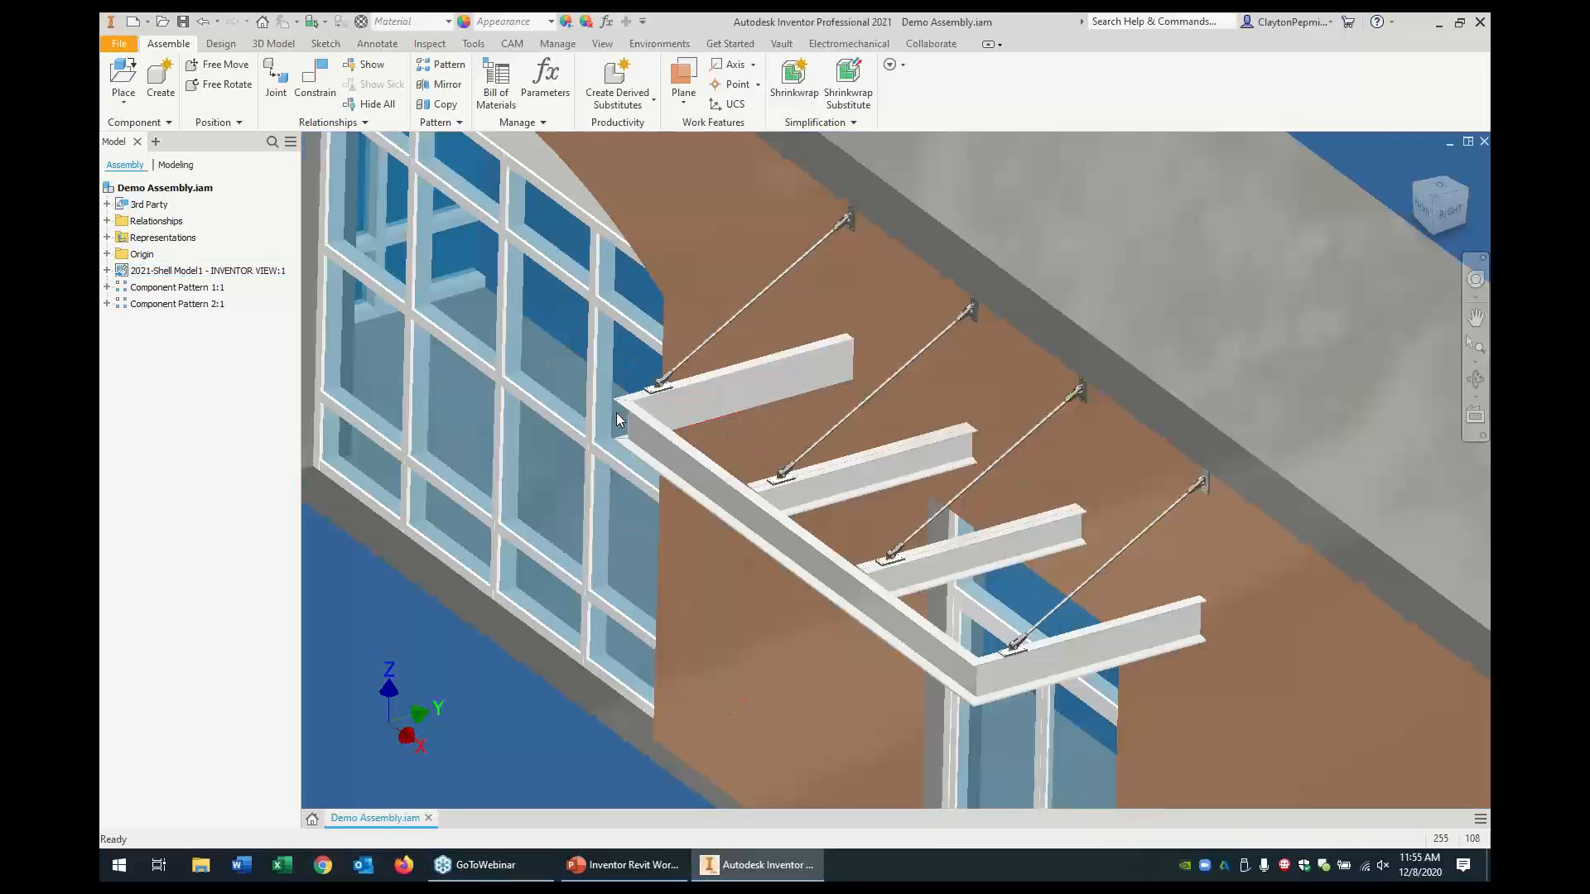
scroll(628, 434, "down", 3)
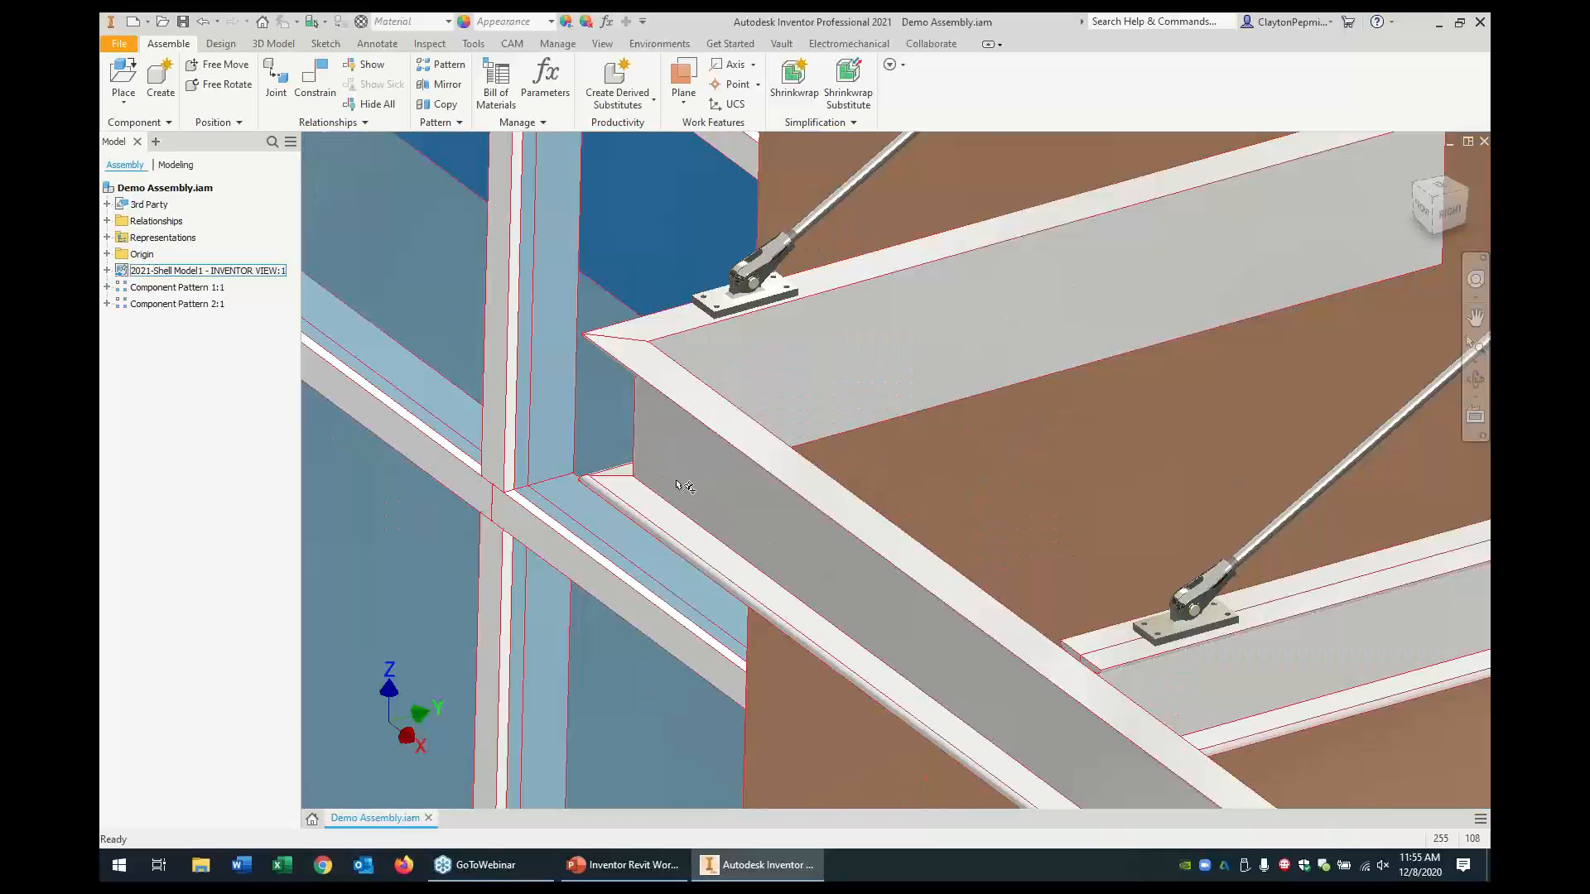
scroll(689, 493, "up", 2)
scroll(689, 493, "down", 2)
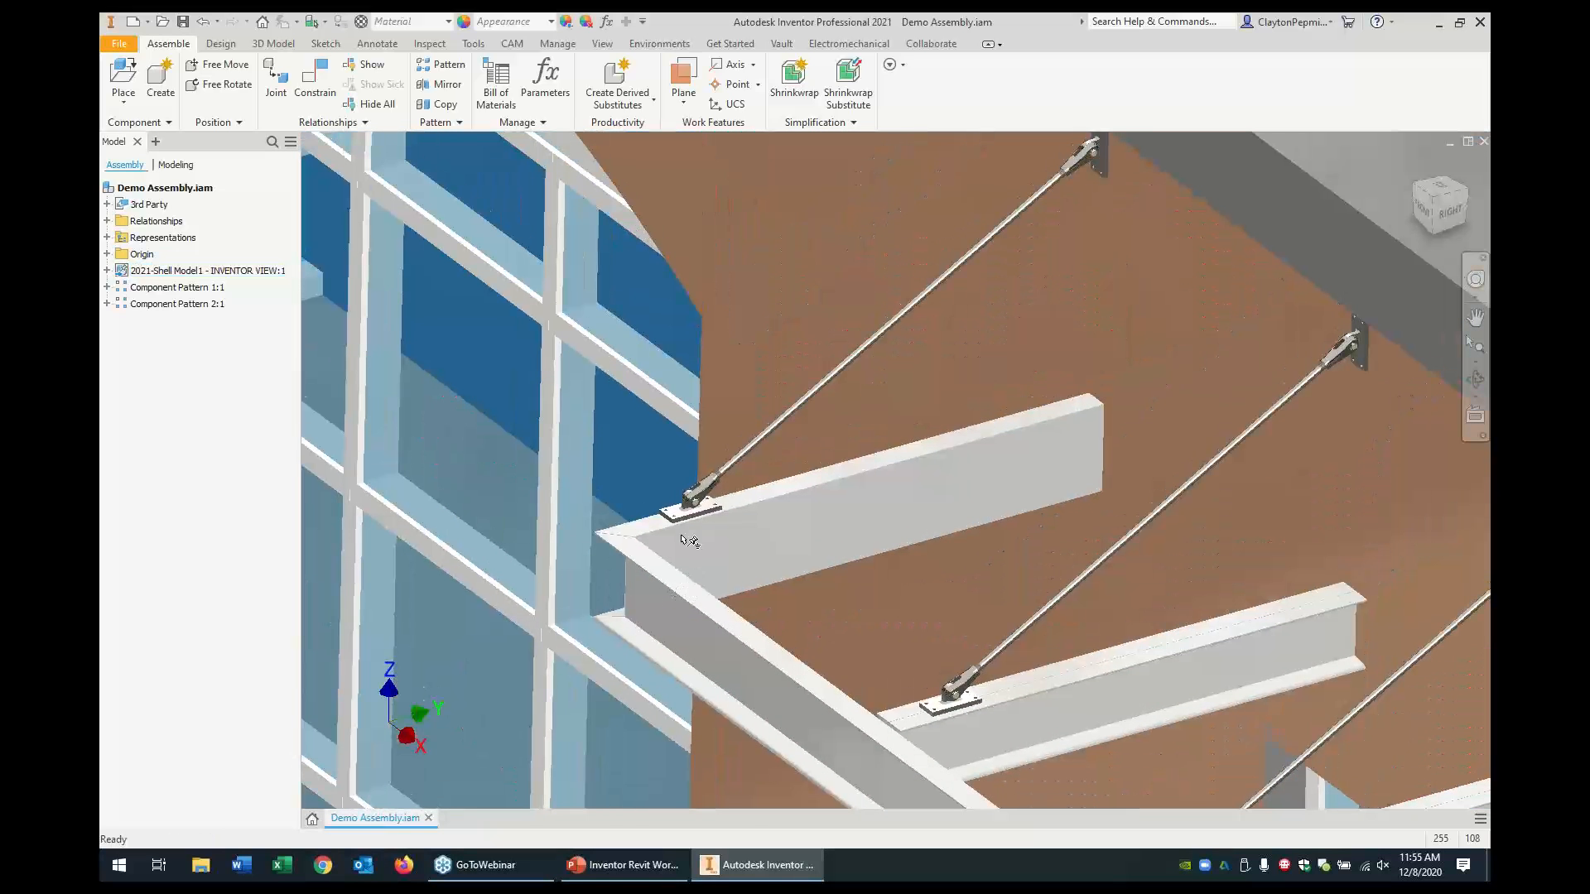
left_click(106, 304)
left_click(120, 320)
left_click(120, 320)
left_click(107, 305)
left_click(106, 271)
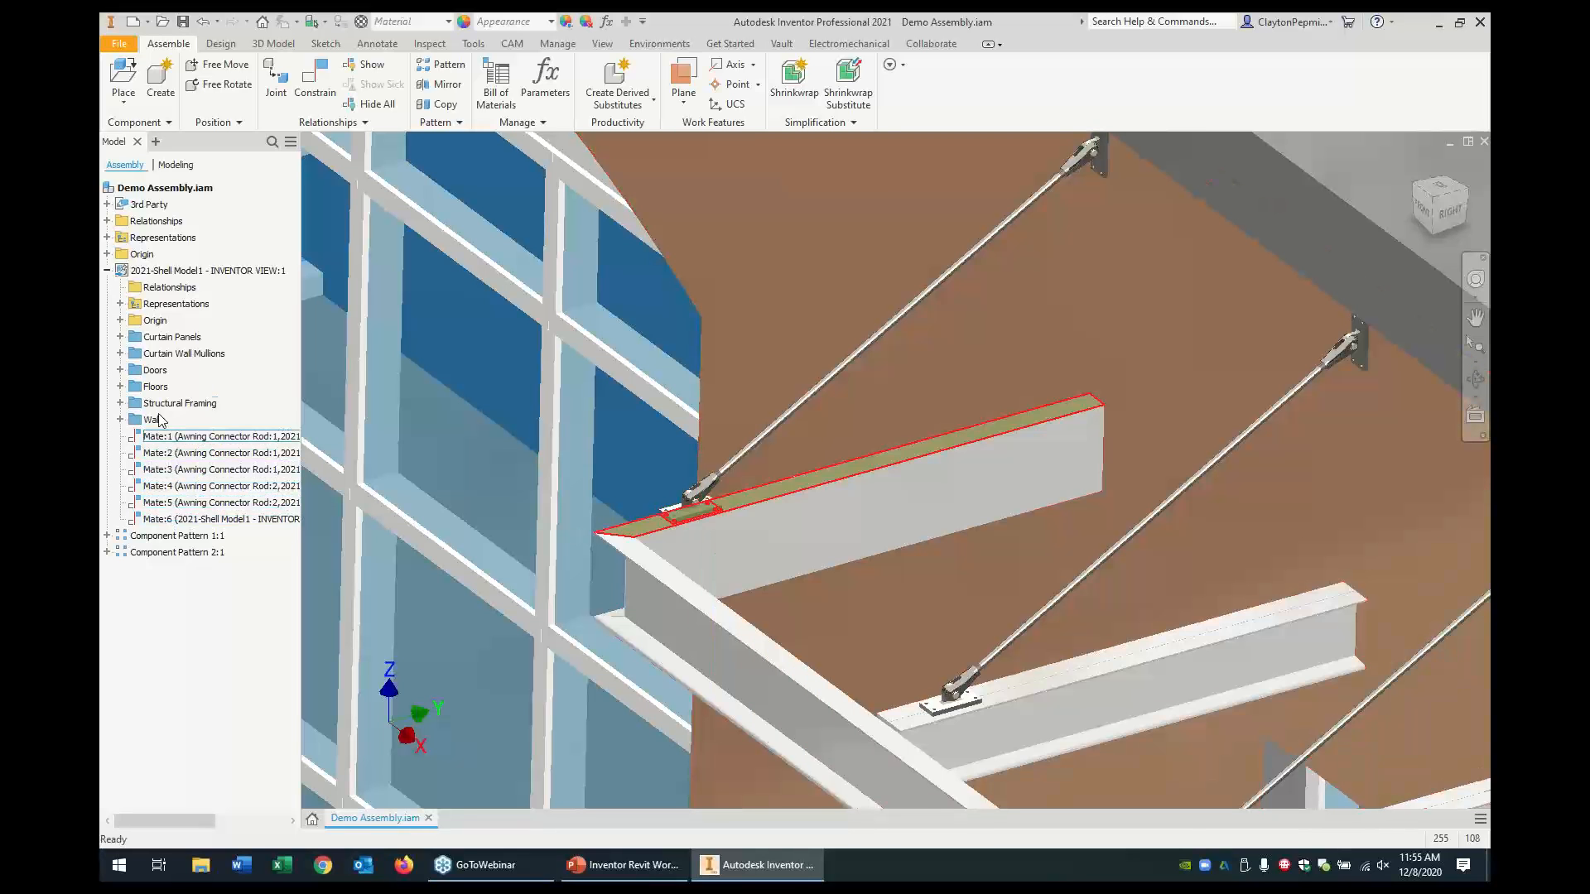
left_click(106, 270)
Inspect the connector rods' mounting plates on the awning beams from the front, and switch to the PowerPoint presentation
scroll(787, 503, "down", 5)
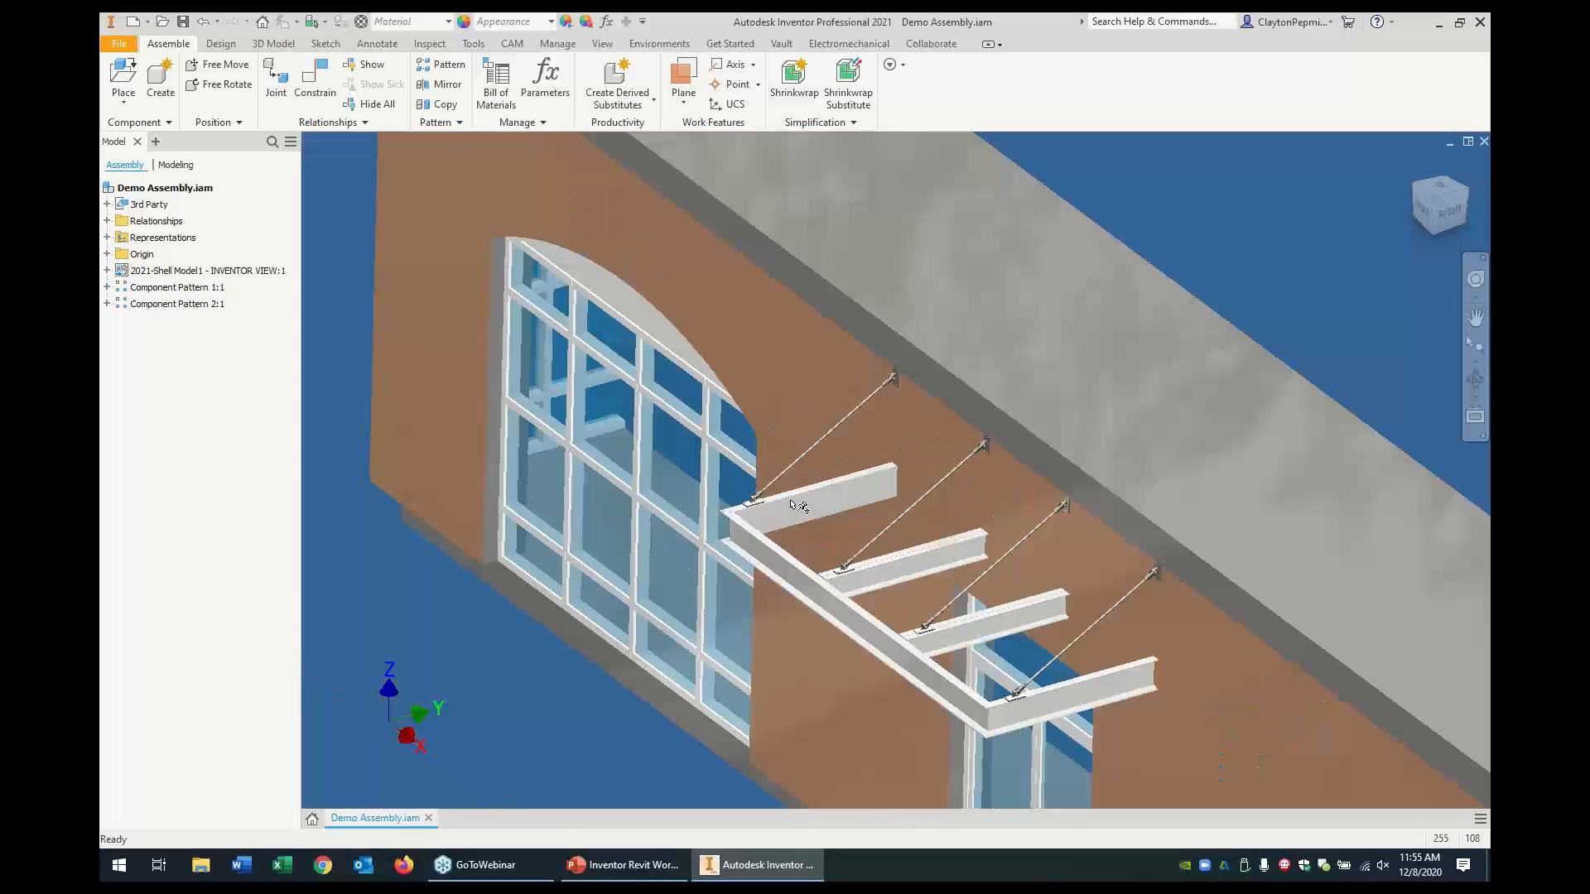
key("F4")
left_click_drag(884, 511, 1063, 496)
scroll(966, 535, "up", 6)
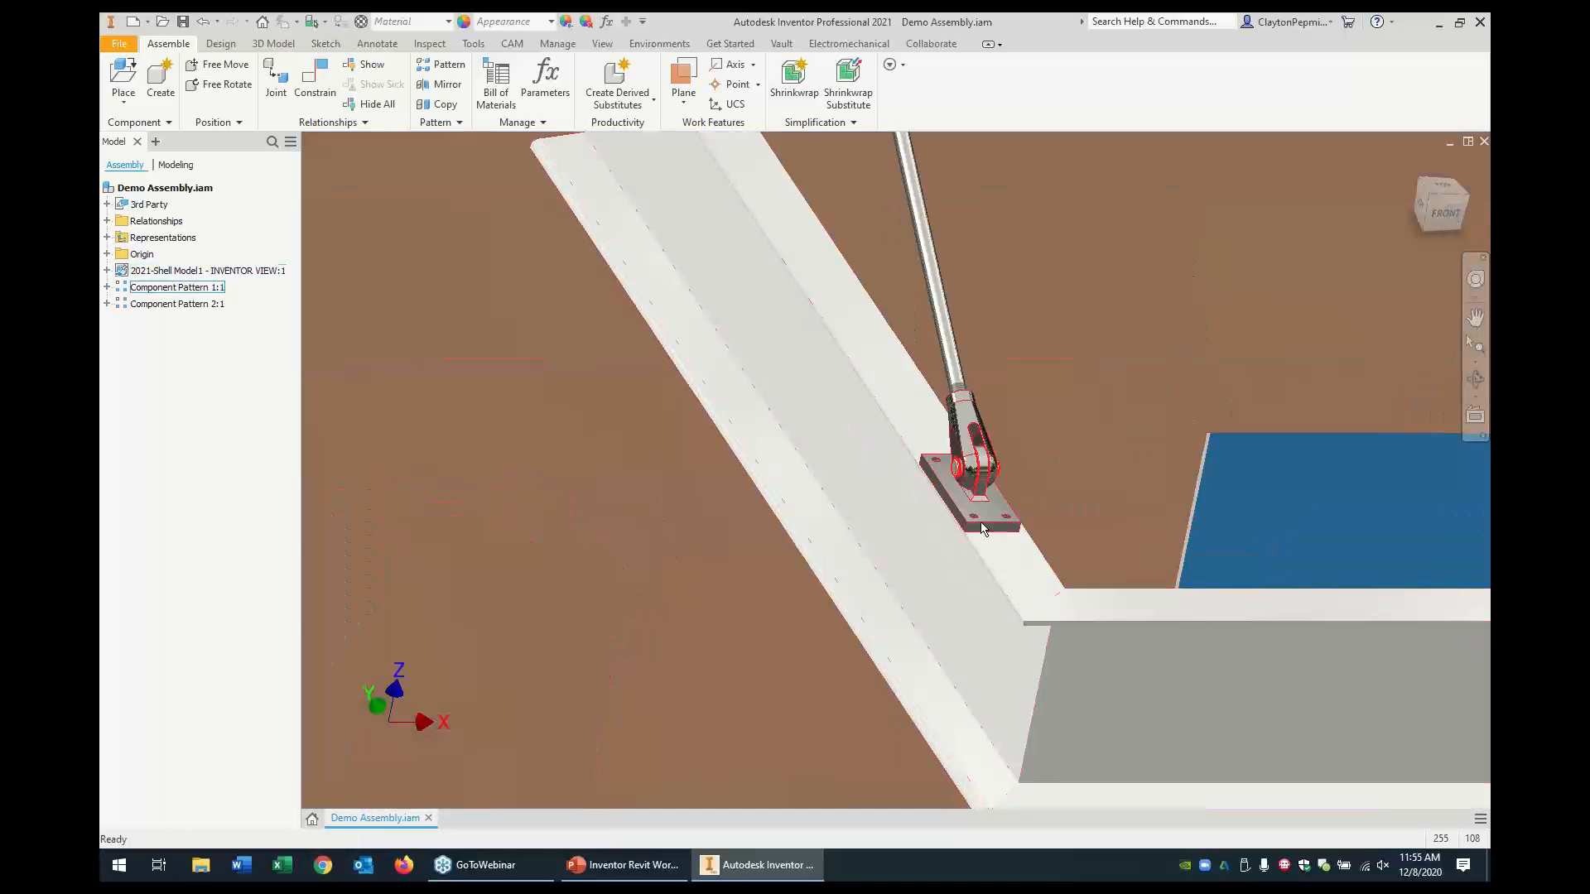
scroll(960, 517, "down", 6)
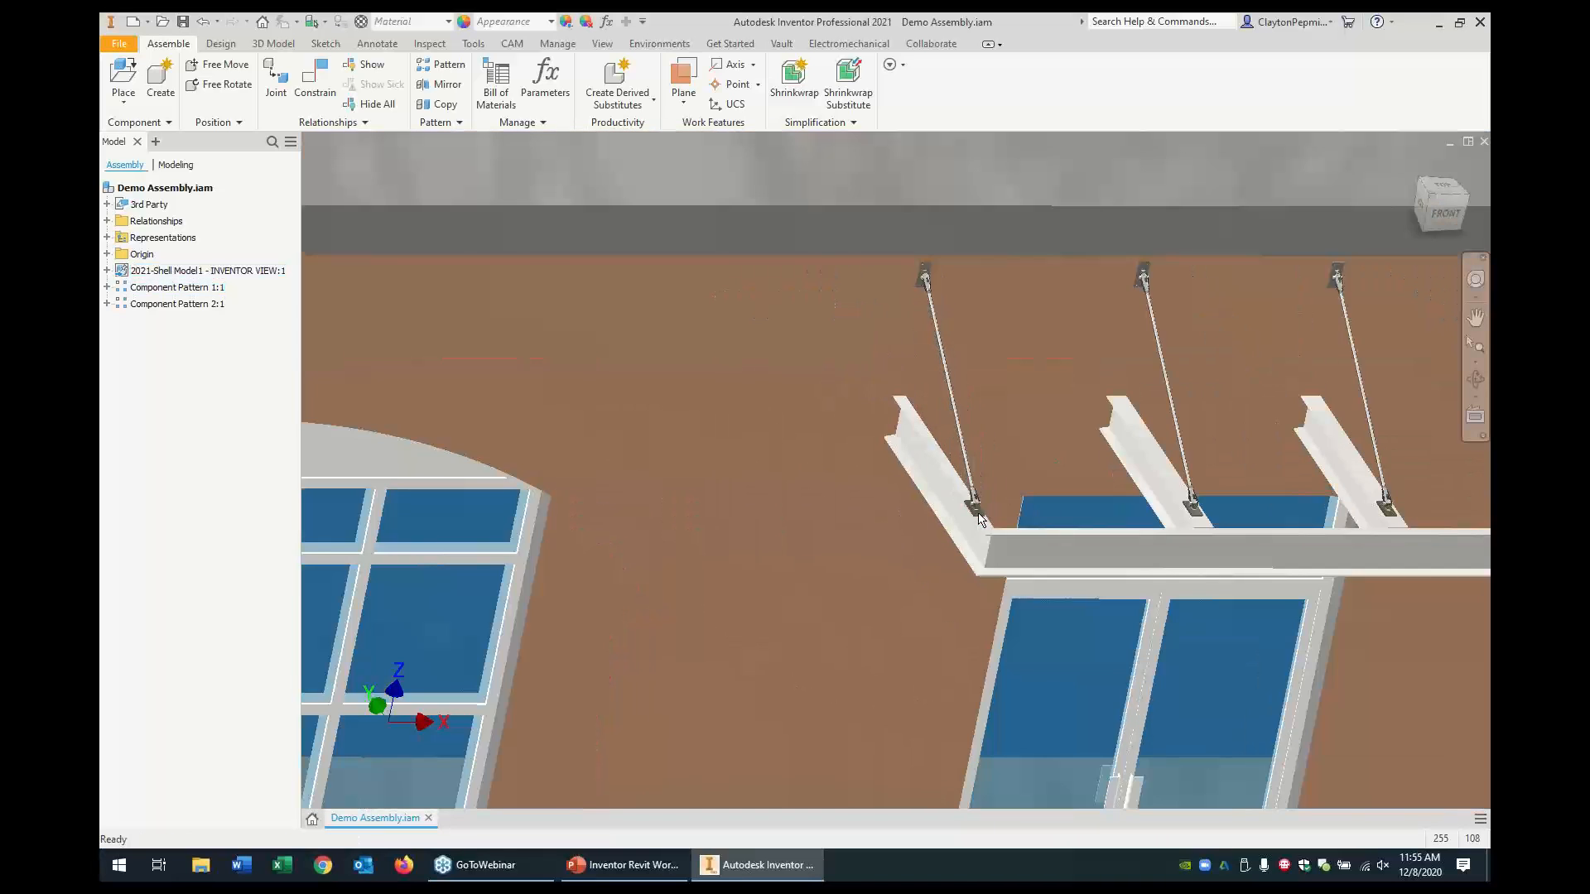
middle_click_drag(977, 518, 877, 534)
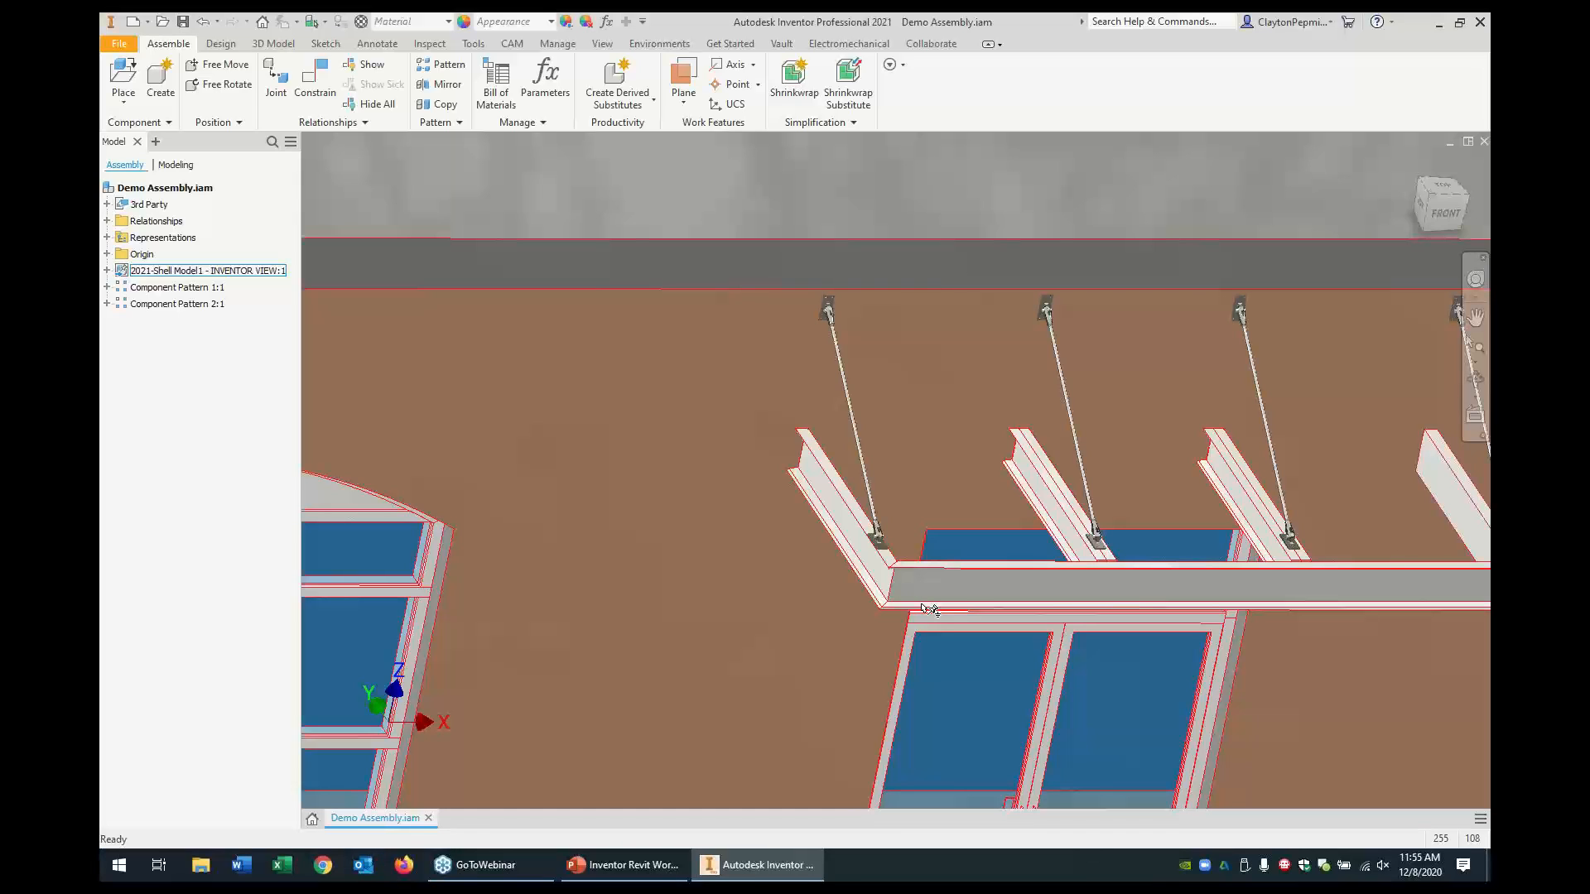
left_click(592, 866)
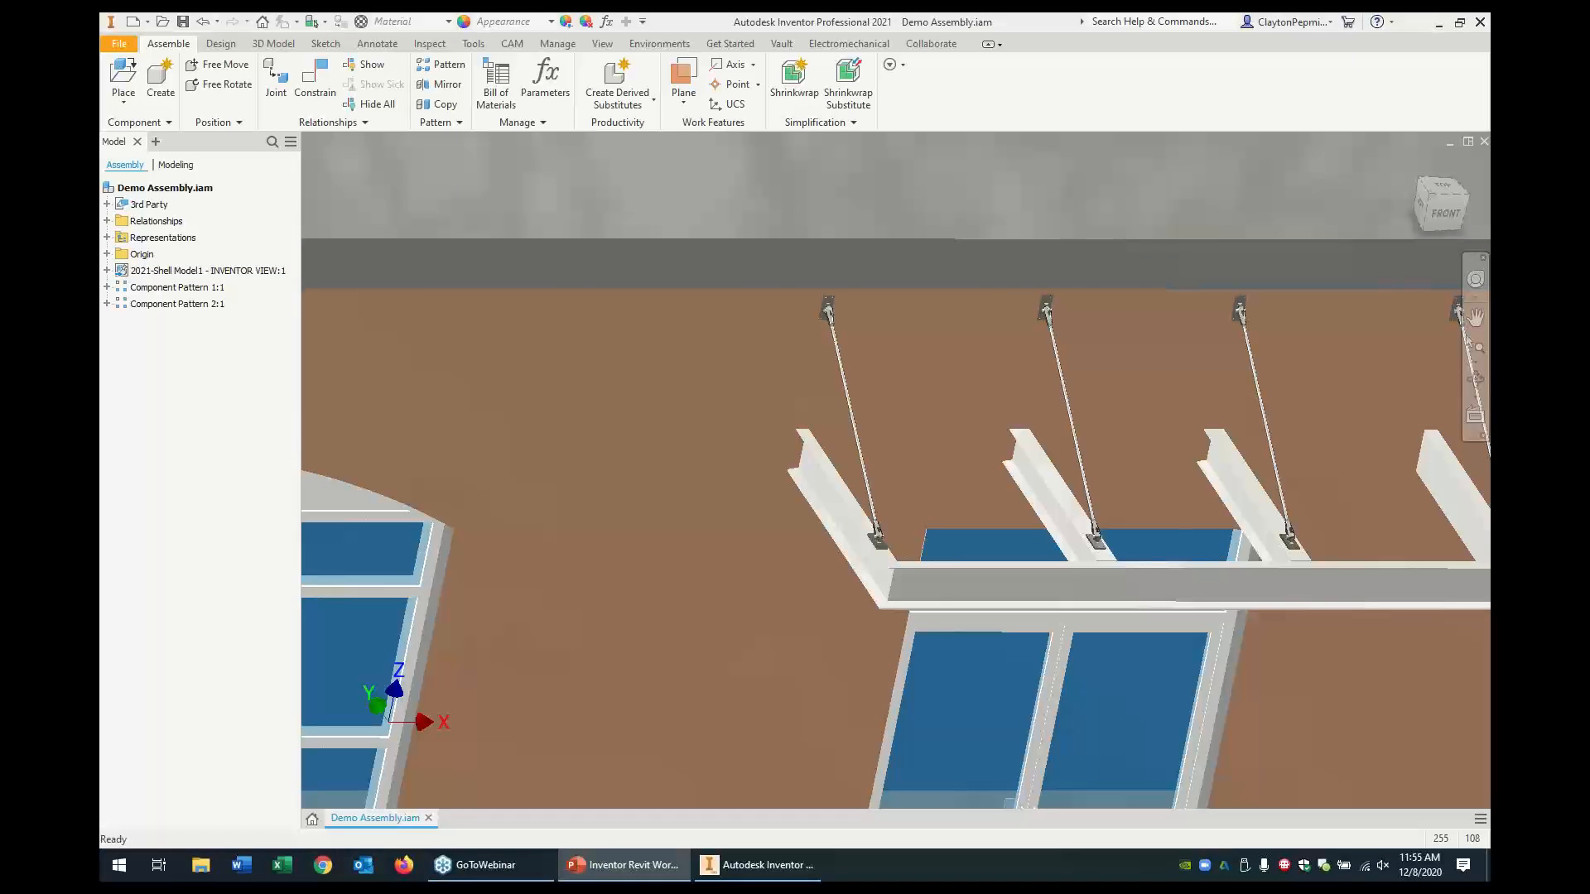